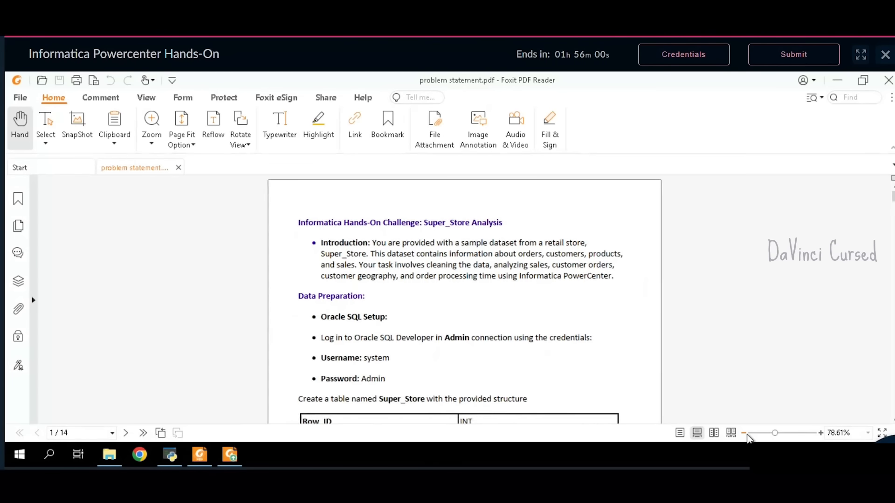
# - Zoom the problem statement PDF out three steps
pyautogui.click(747, 435)
pyautogui.click(747, 435)
pyautogui.click(747, 435)
pyautogui.scroll(-4, 630, 330)
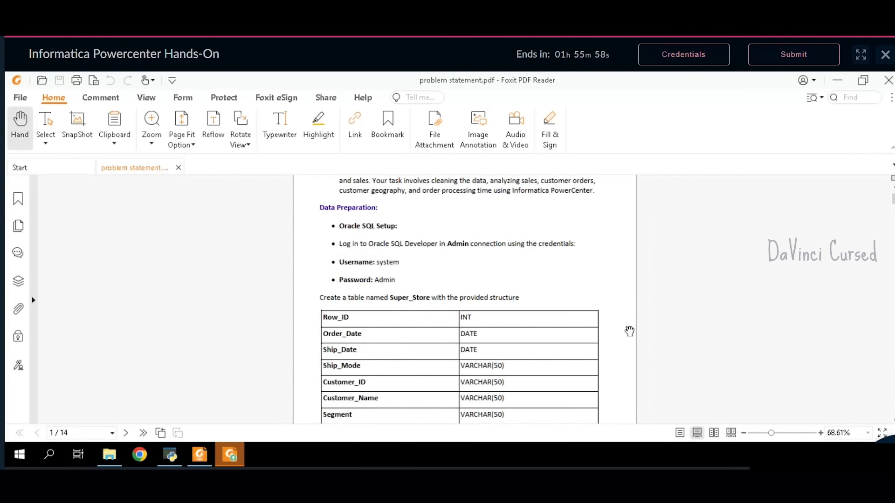
pyautogui.scroll(3, 638, 334)
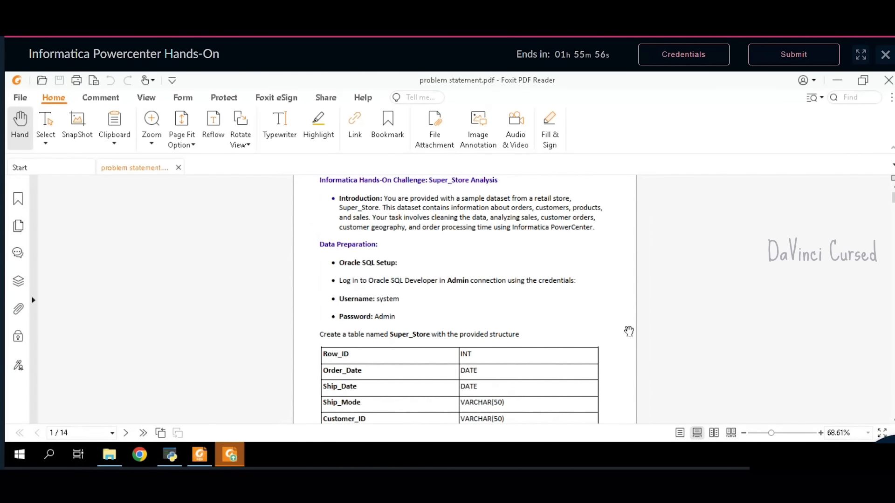
# - Minimize Foxit, set its update reminder to Never remind me, and clear windows to the desktop
pyautogui.click(837, 81)
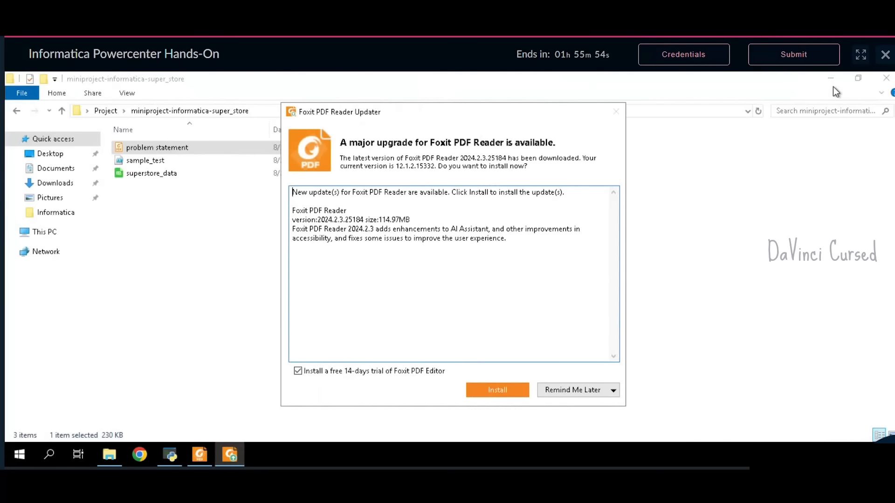
pyautogui.click(592, 390)
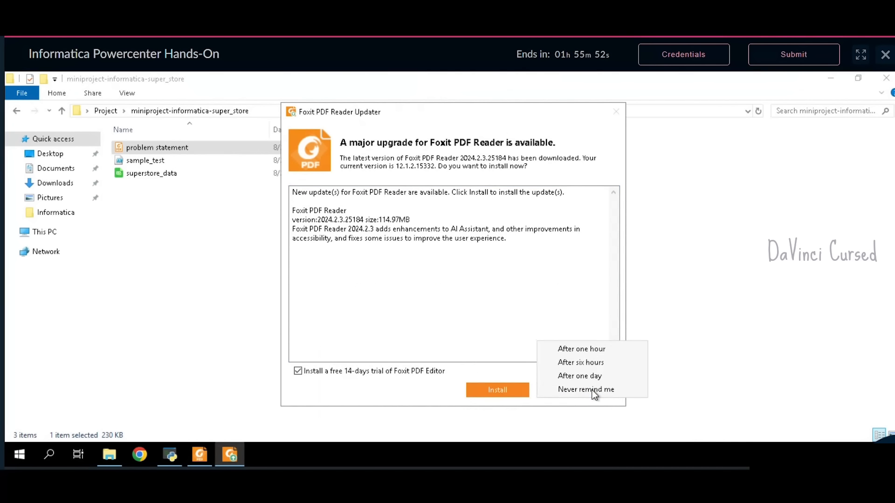
pyautogui.click(592, 391)
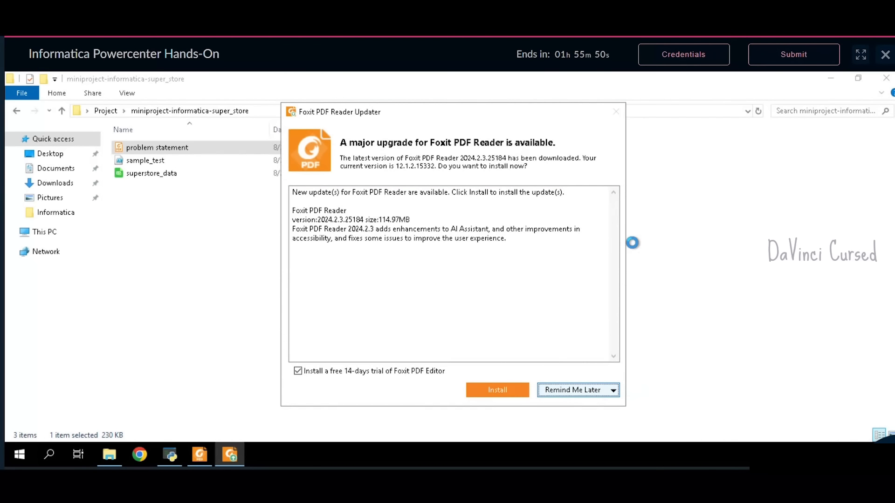
pyautogui.click(516, 311)
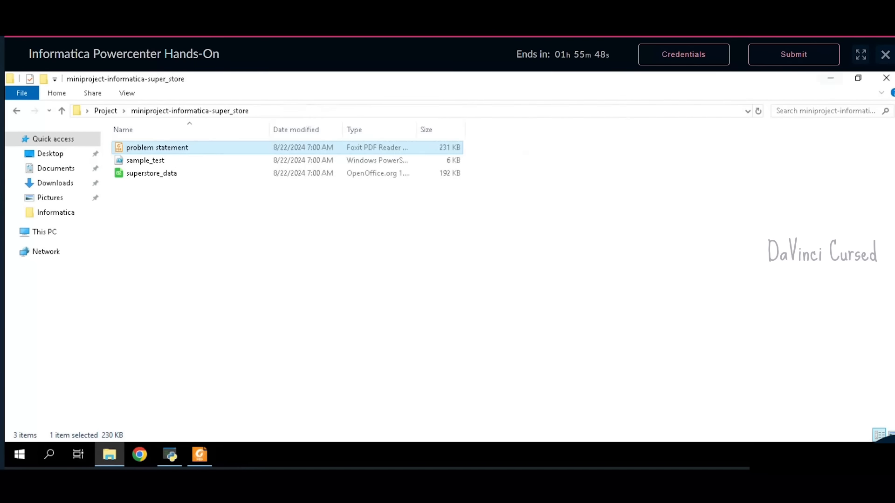
pyautogui.click(831, 78)
# - Refresh the desktop and launch SQL Developer from its desktop shortcut
pyautogui.rightClick(745, 250)
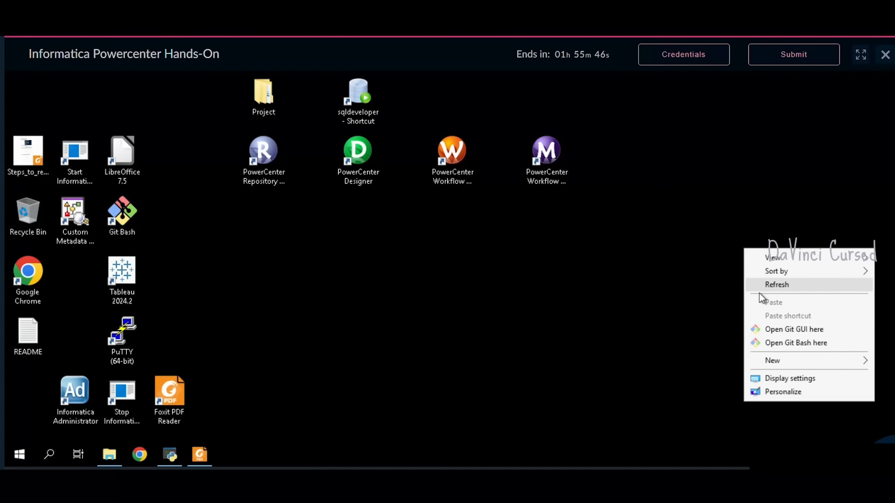
pyautogui.click(762, 285)
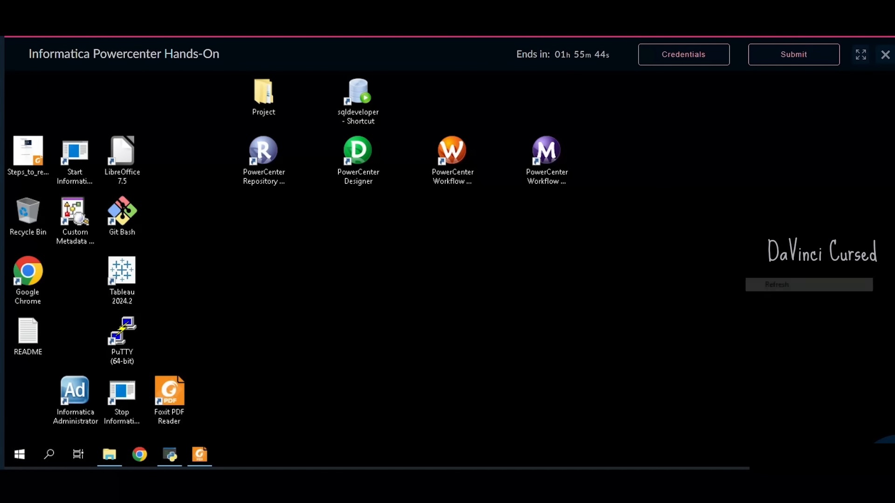
pyautogui.click(357, 99)
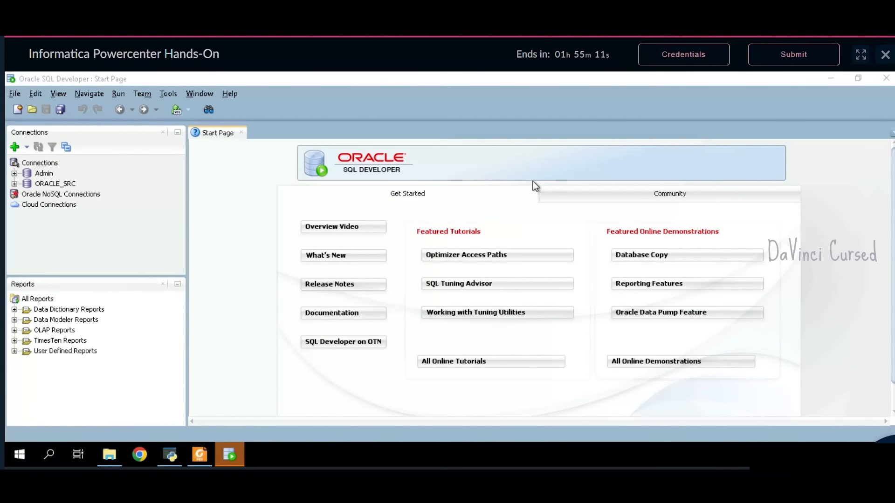
# - Review the credentials in the problem statement PDF, then open the Admin connection
pyautogui.click(201, 454)
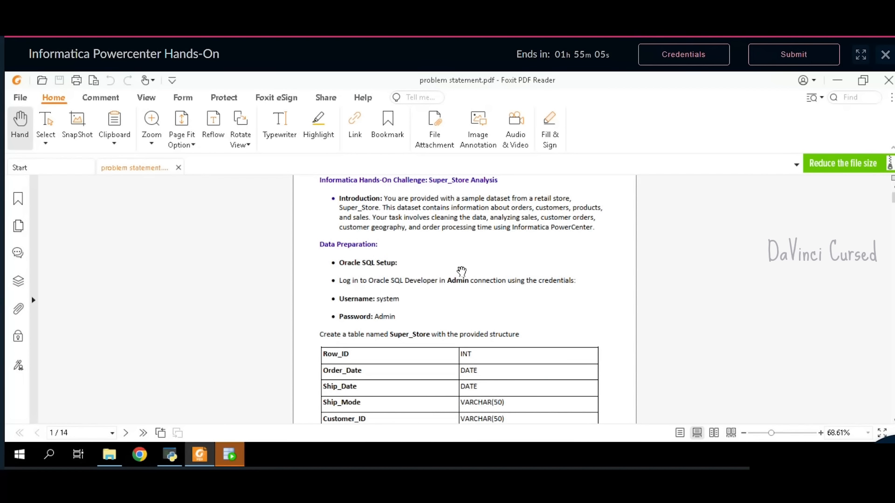
pyautogui.scroll(-1, 434, 299)
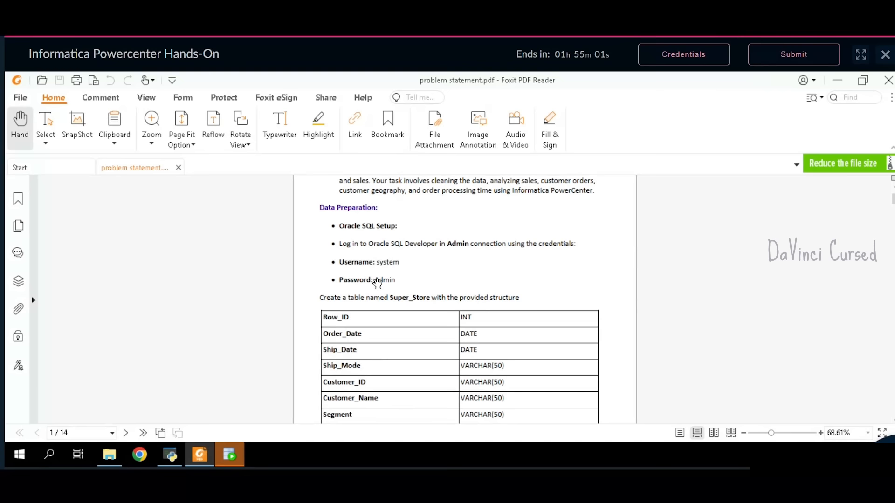
pyautogui.scroll(-3, 406, 284)
pyautogui.scroll(3, 407, 283)
pyautogui.scroll(1, 407, 283)
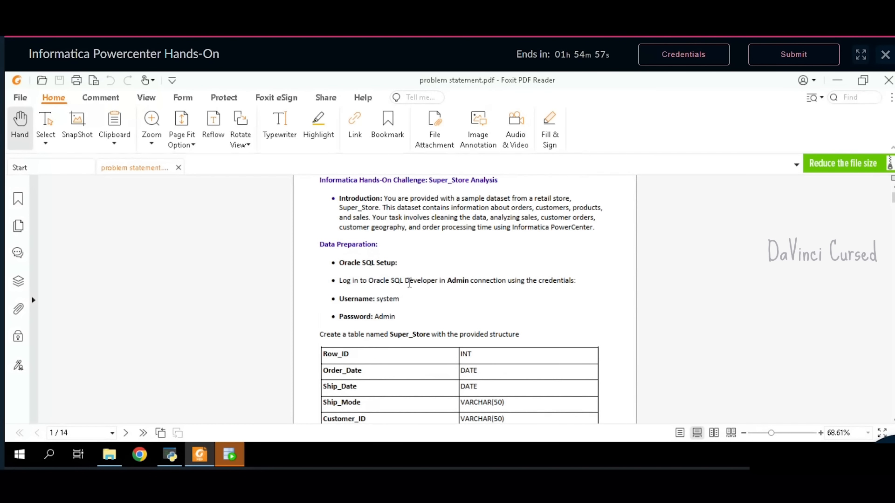
pyautogui.click(835, 82)
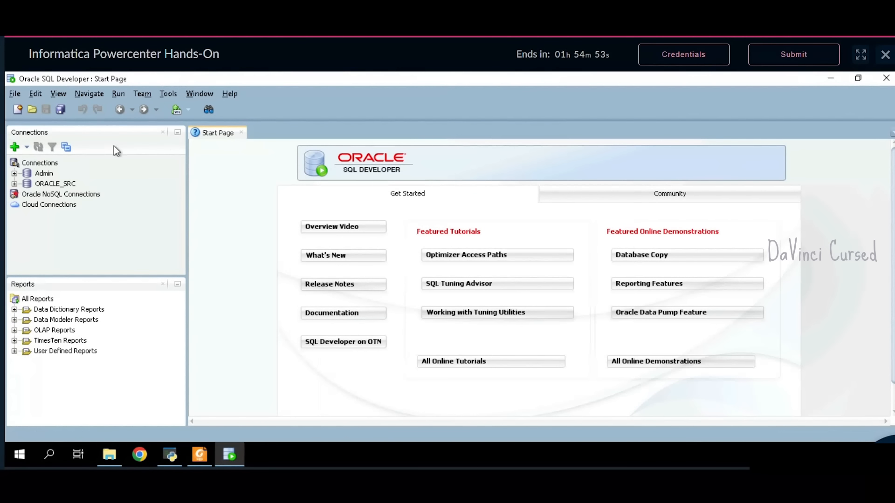
pyautogui.doubleClick(41, 176)
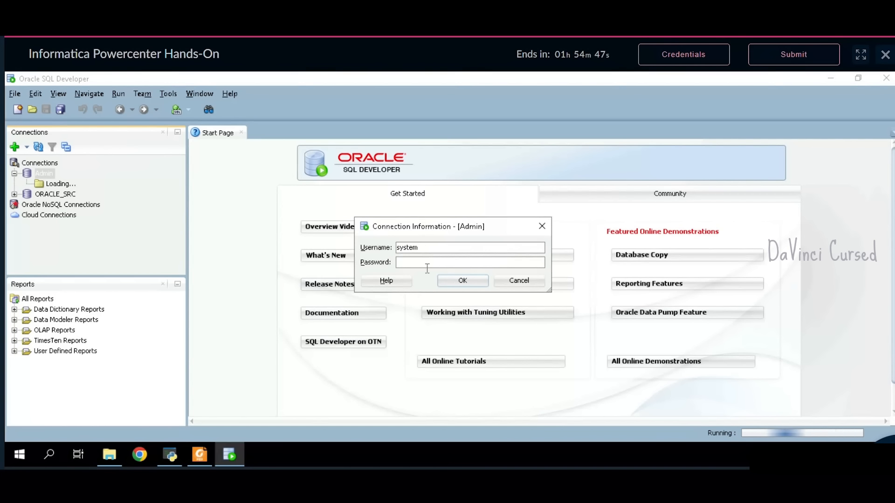
# - Log in to the Admin connection using the password from the problem statement
pyautogui.click(200, 455)
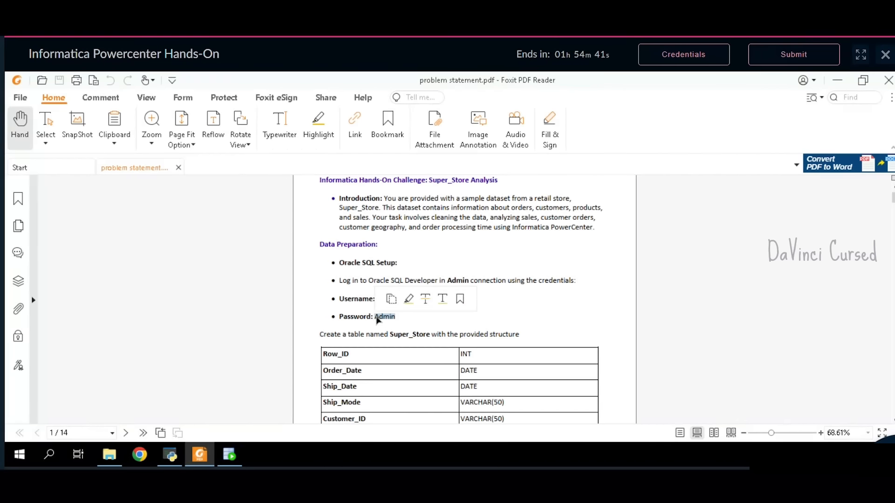
pyautogui.click(229, 455)
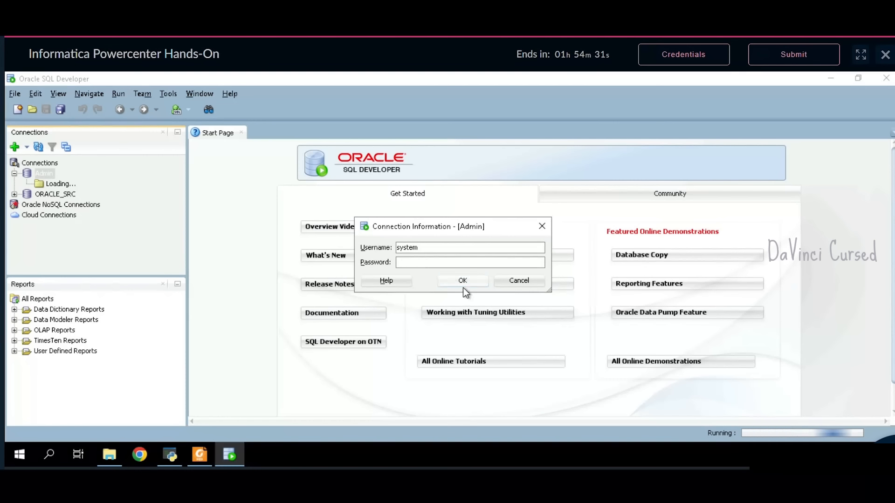
pyautogui.press('Tab')
pyautogui.press('Tab')
pyautogui.press('Tab')
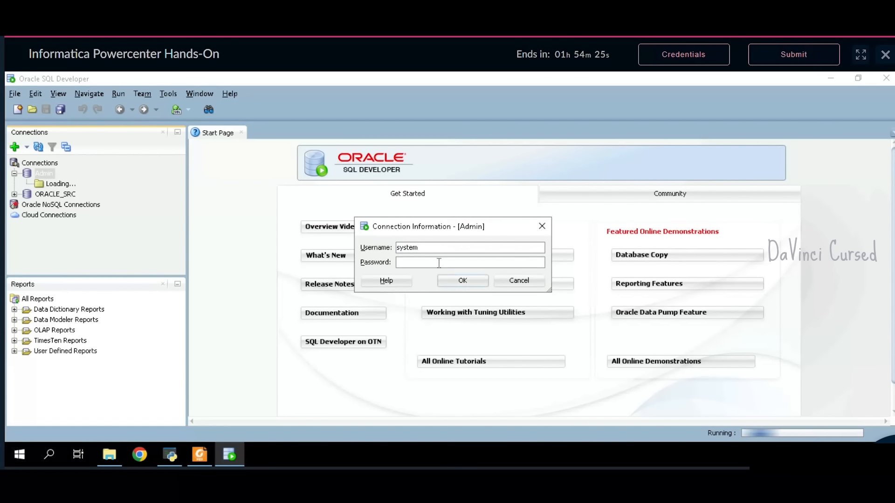
pyautogui.write('•')
pyautogui.press('BackSpace')
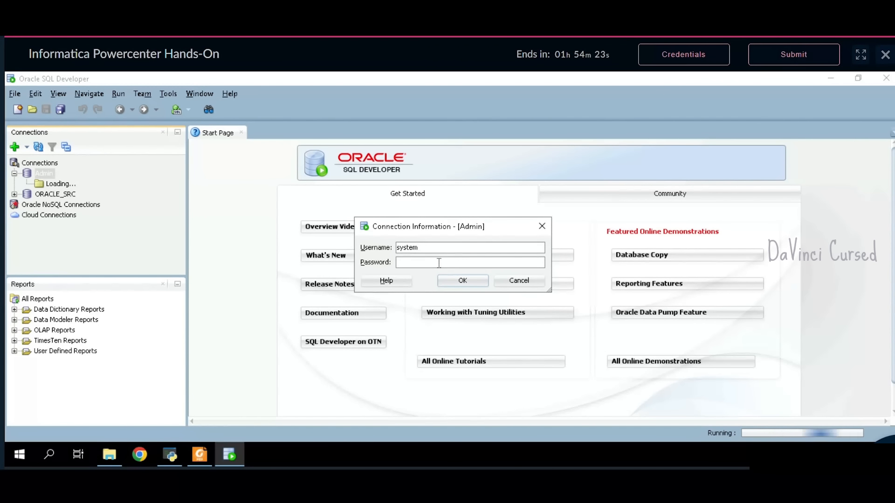
pyautogui.write('••')
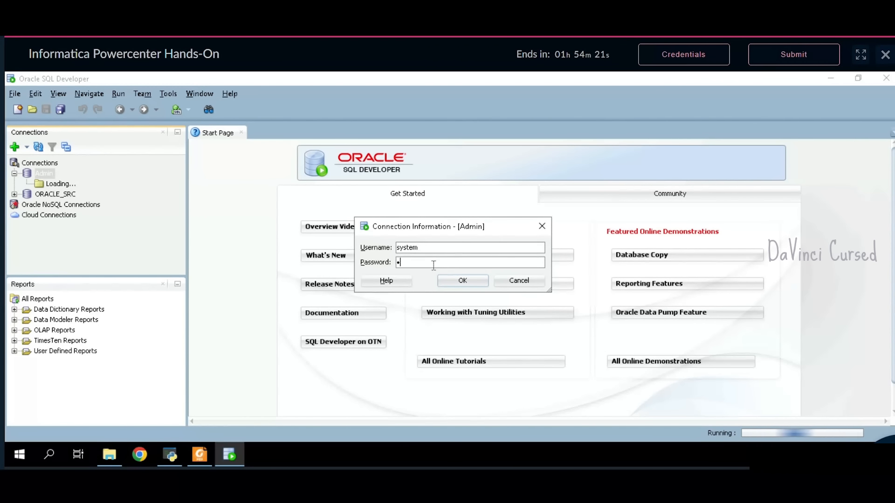
pyautogui.write('•••')
pyautogui.click(449, 284)
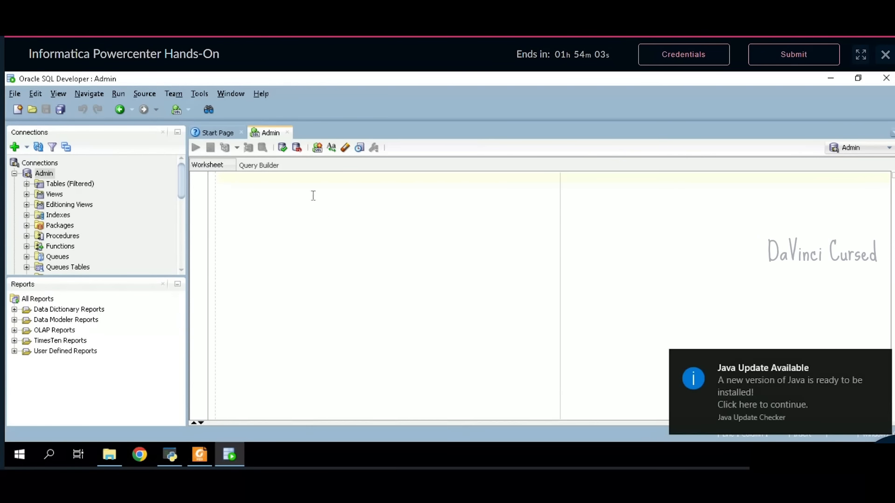
# - Dismiss the Java update notice and copy the table name Super_Store from the PDF
pyautogui.moveTo(879, 376)
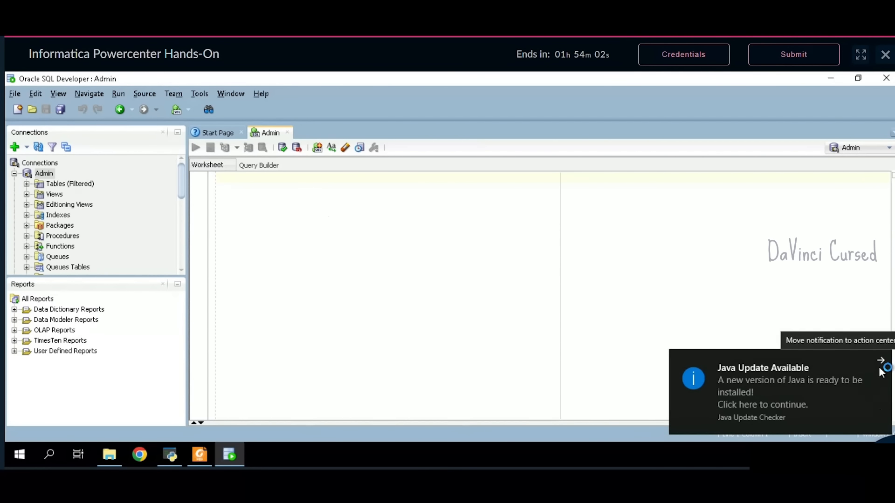
pyautogui.click(881, 360)
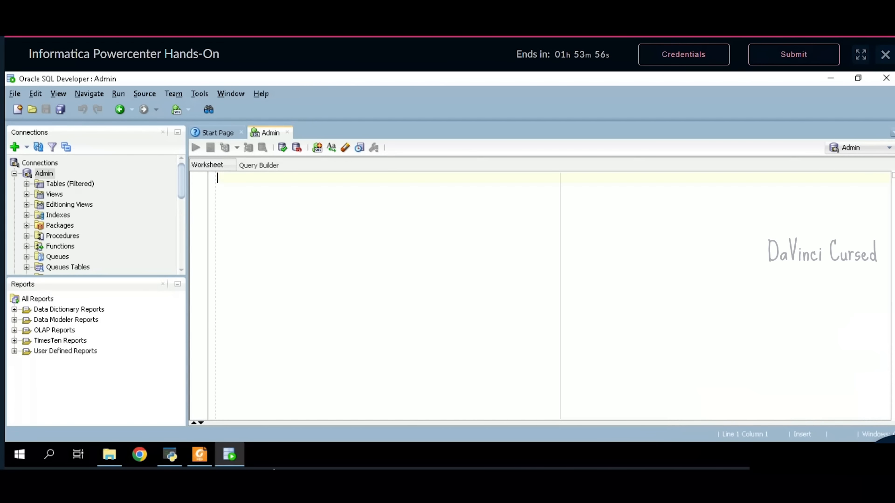
pyautogui.click(200, 457)
pyautogui.scroll(-1, 454, 326)
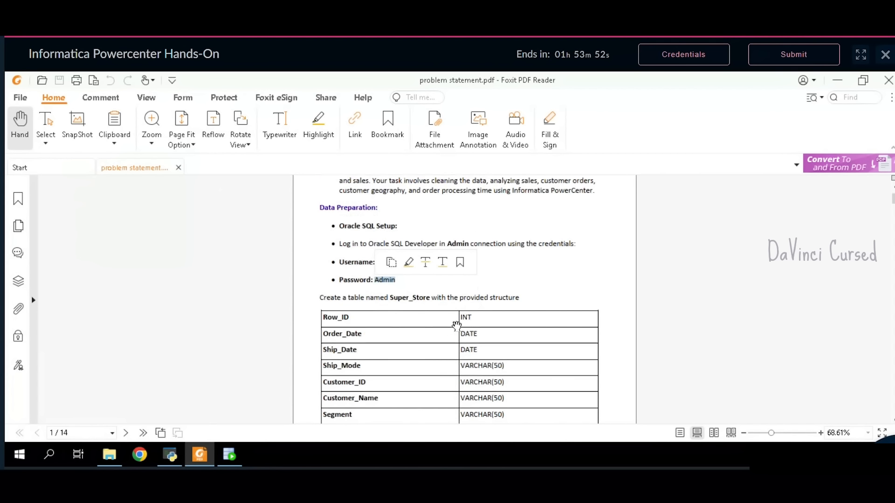
pyautogui.click(542, 278)
pyautogui.scroll(-2, 541, 280)
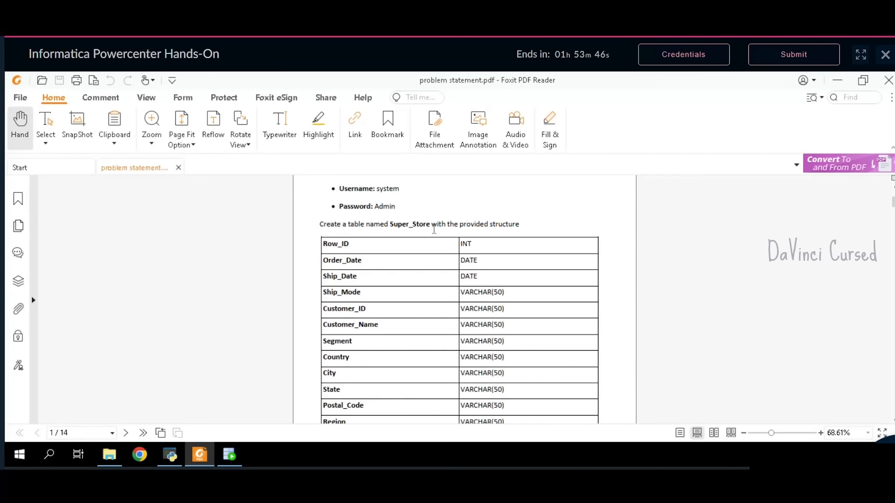
pyautogui.moveTo(435, 230); pyautogui.dragTo(396, 227)
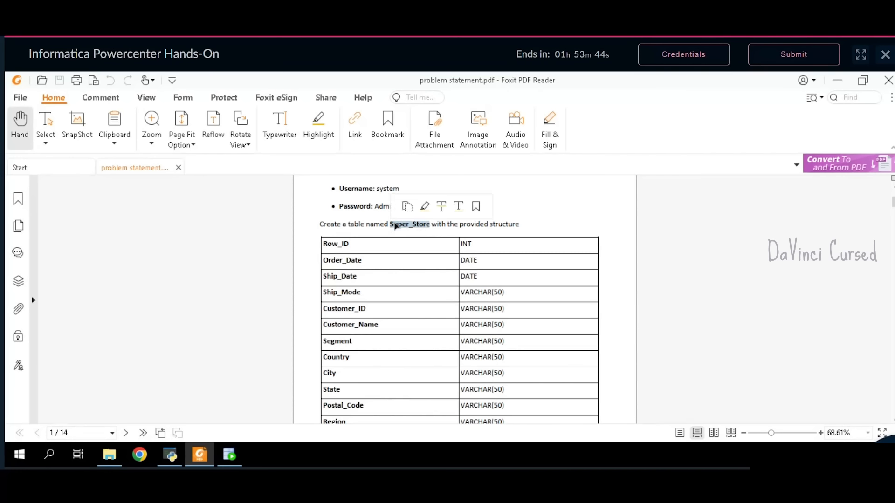
pyautogui.click(407, 206)
# - Start a create table Super_Store statement with an opening parenthesis on its own line
pyautogui.hotkey('alt', 'Tab')
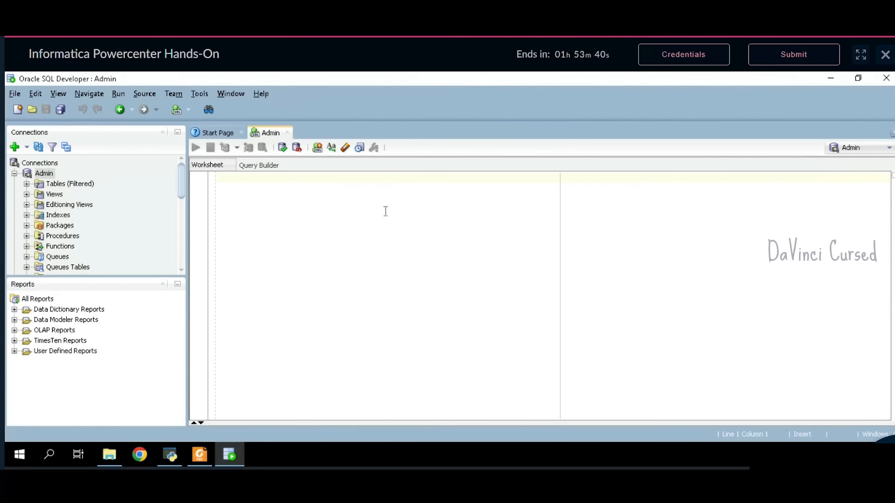
pyautogui.write('create ta')
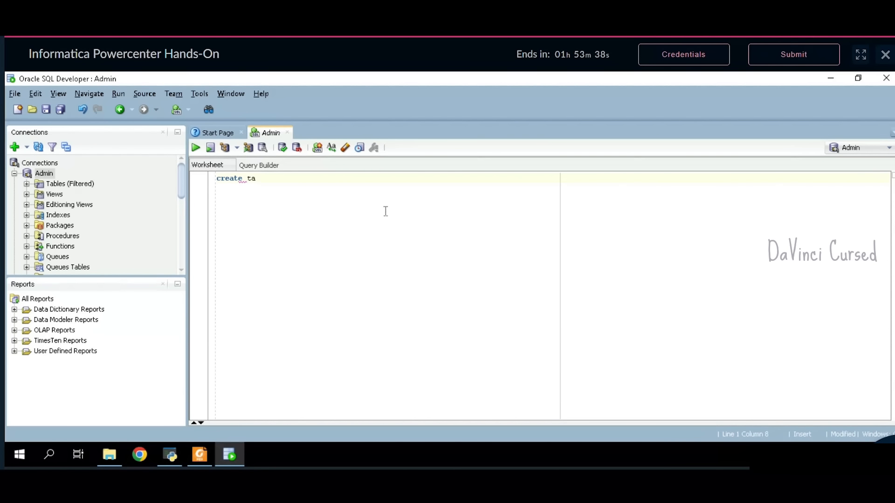
pyautogui.write('ble')
pyautogui.hotkey('ctrl', 'v')
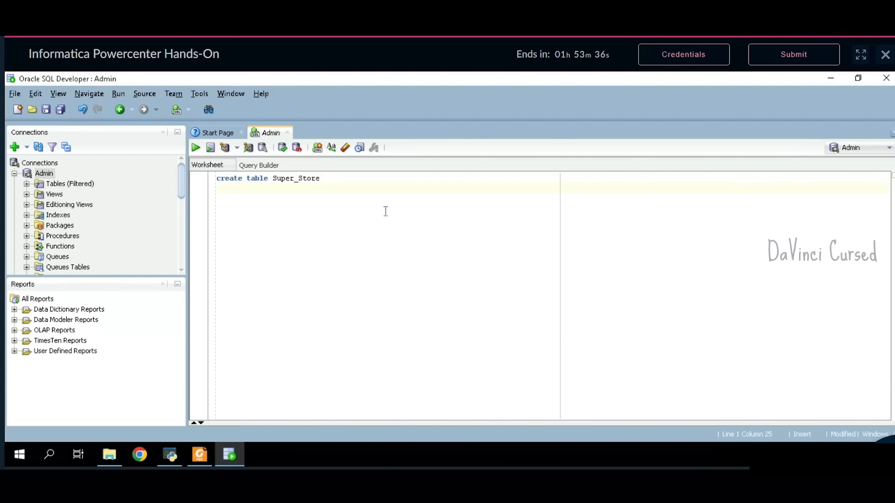
pyautogui.press('Return')
pyautogui.write('(')
pyautogui.press('Return')
# - Copy the Super_Store column list from the problem statement's table
pyautogui.click(200, 455)
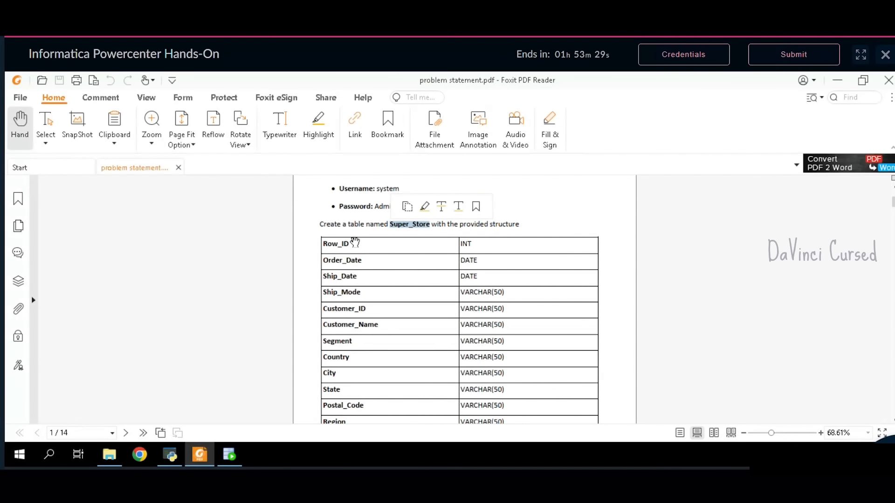
pyautogui.doubleClick(326, 243)
pyautogui.click(327, 244)
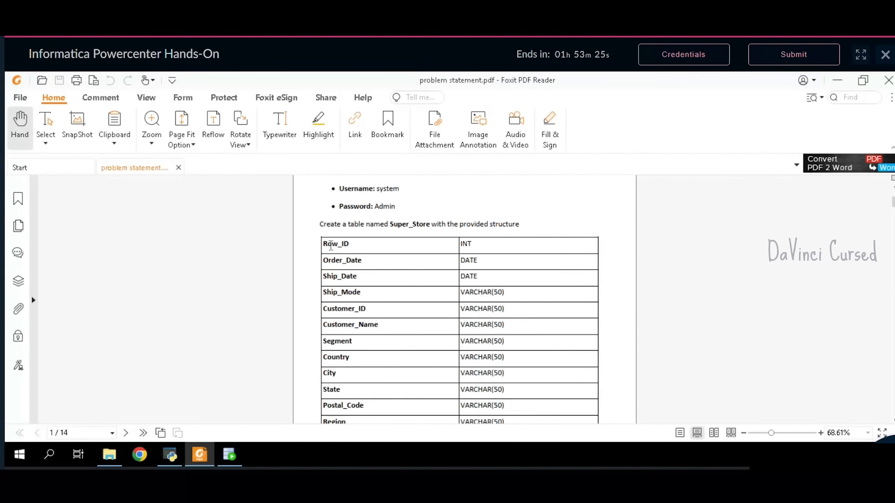
pyautogui.moveTo(328, 248); pyautogui.dragTo(478, 346)
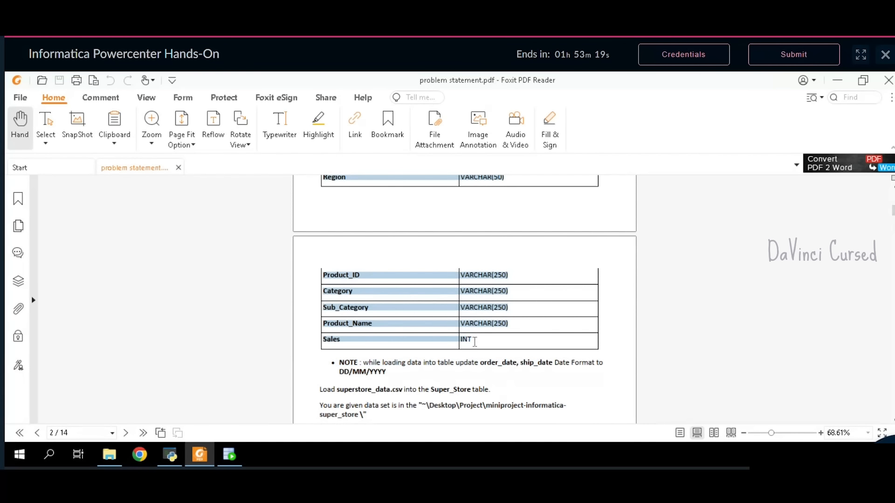
pyautogui.hotkey('ctrl', 'c')
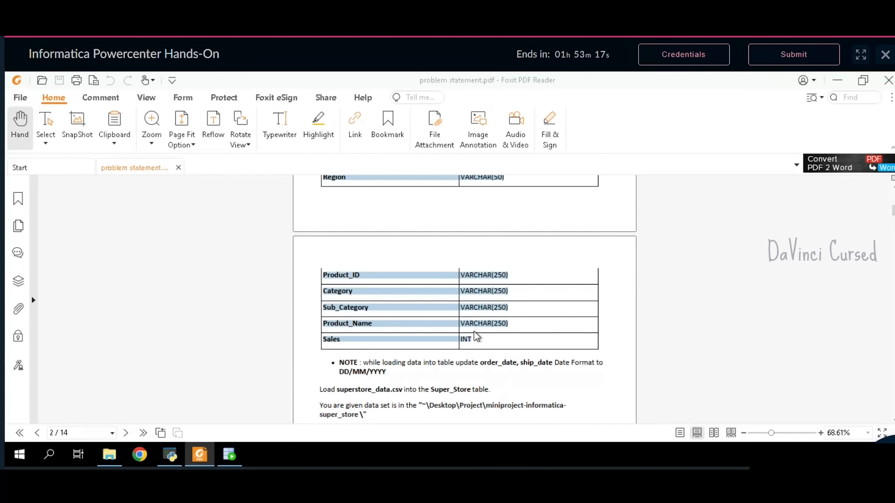
pyautogui.click(233, 452)
# - Paste the column definitions and put Product_ID on its own line after Region
pyautogui.hotkey('ctrl', 'v')
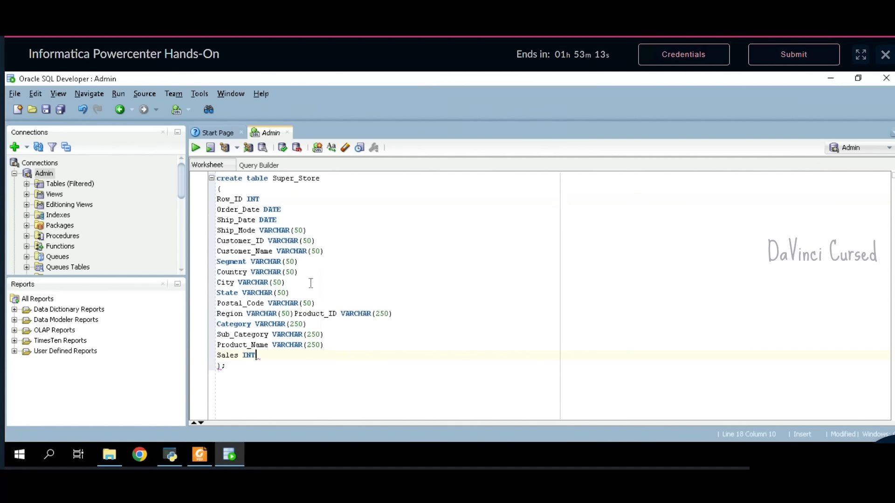
pyautogui.click(296, 314)
pyautogui.write(',')
pyautogui.press('Return')
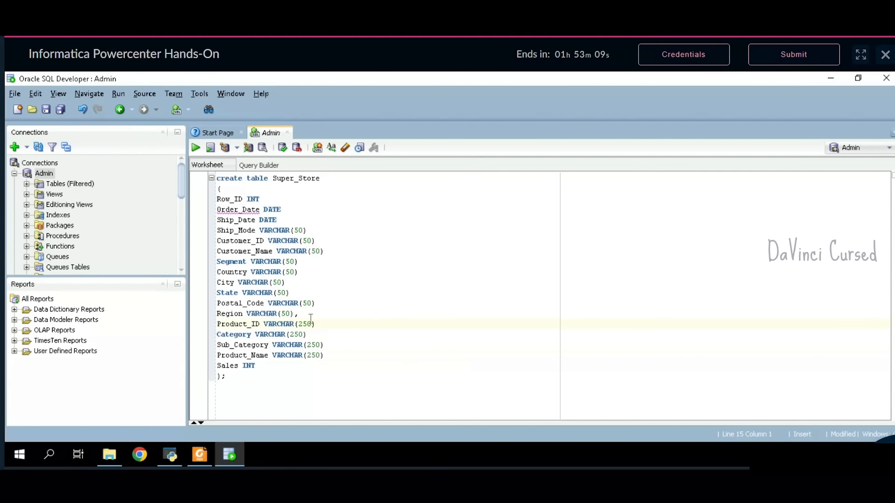
# - Add trailing commas to each column line from Ship_Mode through Product_Name
pyautogui.click(344, 362)
pyautogui.write(',')
pyautogui.click(332, 344)
pyautogui.write(',,')
pyautogui.click(331, 304)
pyautogui.write(',')
pyautogui.click(316, 294)
pyautogui.write(',')
pyautogui.click(302, 283)
pyautogui.write(',')
pyautogui.click(312, 272)
pyautogui.write(',')
pyautogui.click(315, 263)
pyautogui.write(',')
pyautogui.click(342, 252)
pyautogui.write(',')
pyautogui.click(318, 241)
pyautogui.write(',')
pyautogui.click(311, 230)
pyautogui.write(',')
# - Run the full CREATE TABLE Super_Store statement, then return to the problem statement PDF
pyautogui.moveTo(234, 380); pyautogui.dragTo(222, 188)
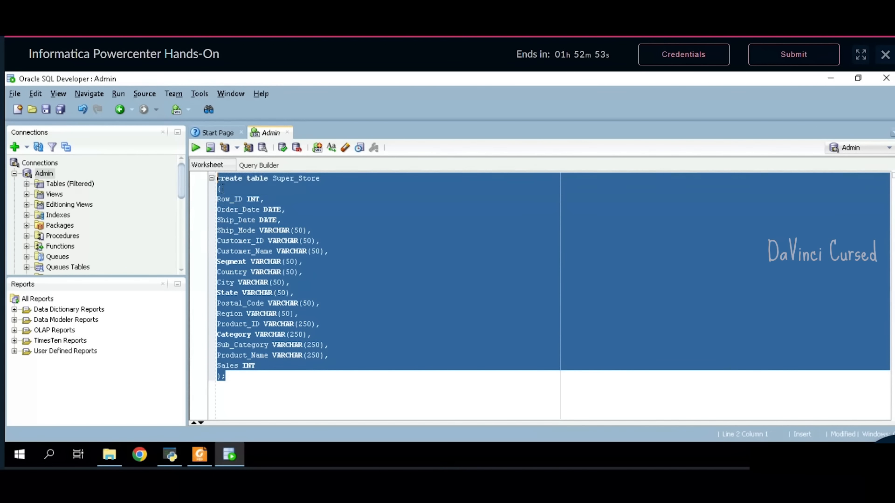
pyautogui.click(196, 149)
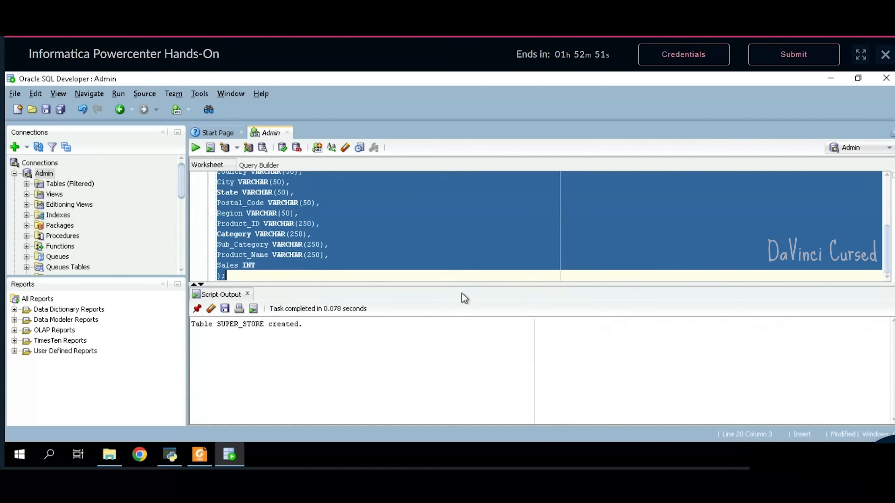
pyautogui.moveTo(462, 293); pyautogui.dragTo(465, 343)
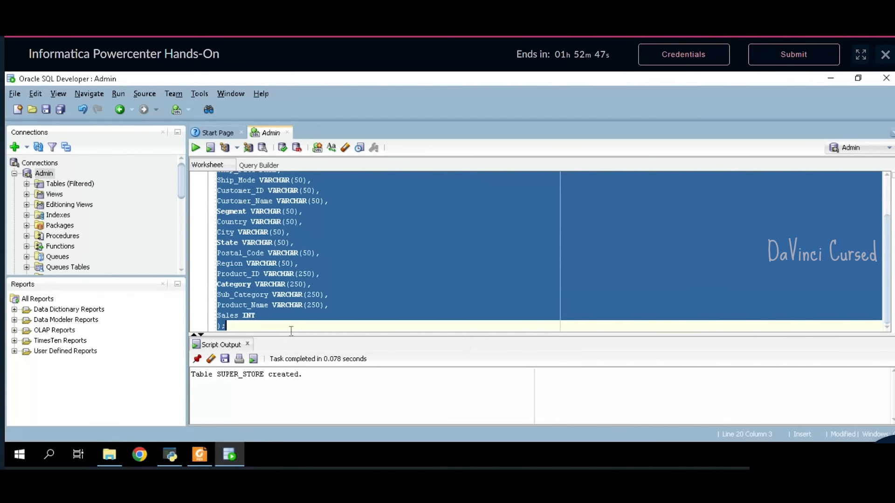
pyautogui.click(293, 331)
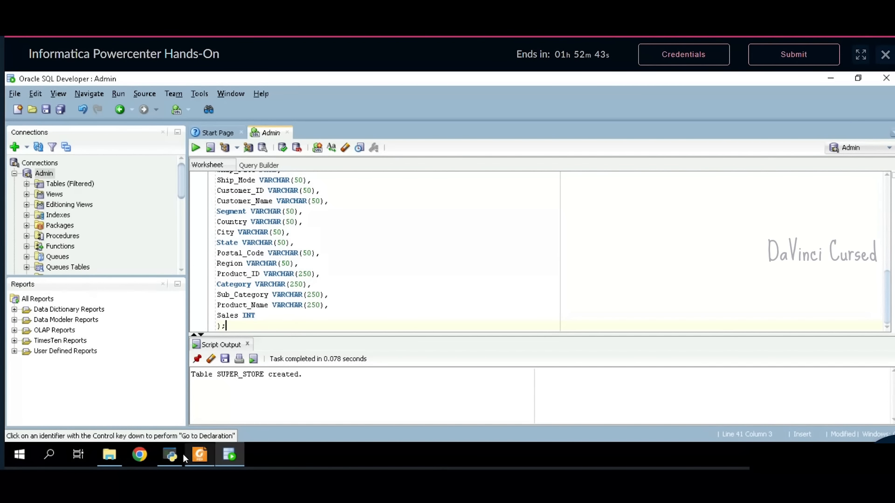
pyautogui.click(200, 456)
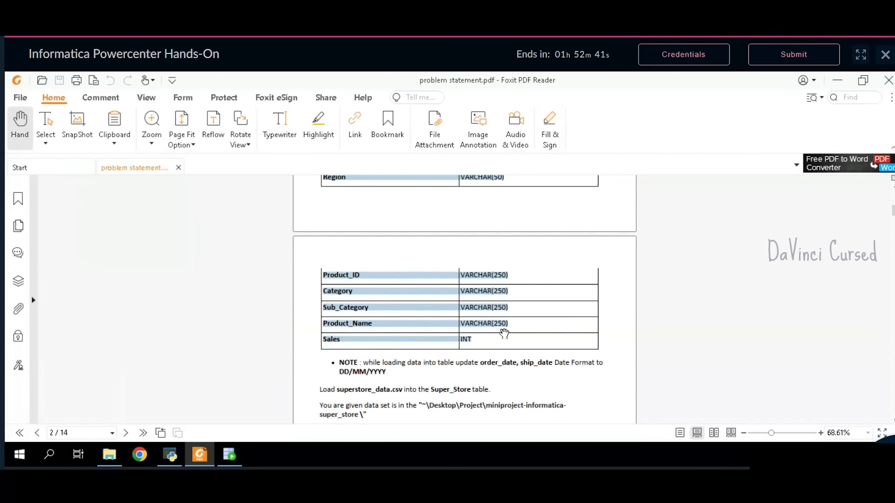
pyautogui.scroll(-3, 481, 347)
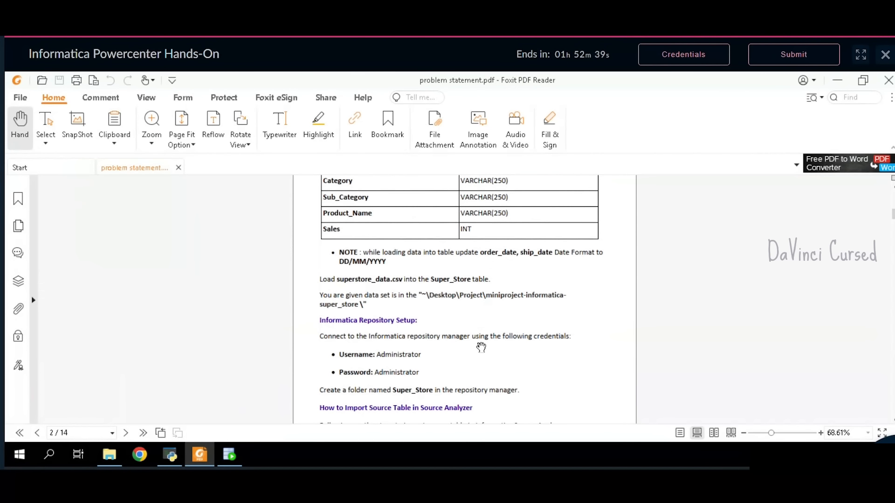
# - Scroll to the Target Table bullet and copy the name Super_Store_Cleaned_Data
pyautogui.scroll(-1, 481, 348)
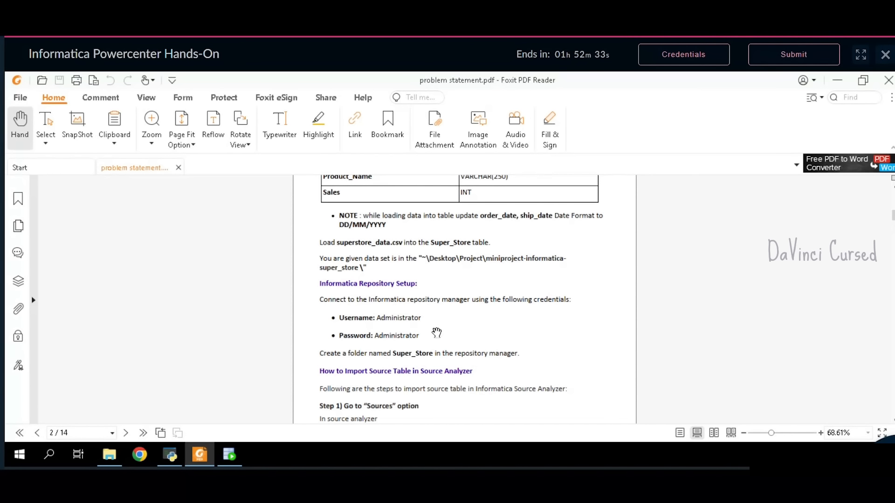
pyautogui.scroll(-3, 437, 332)
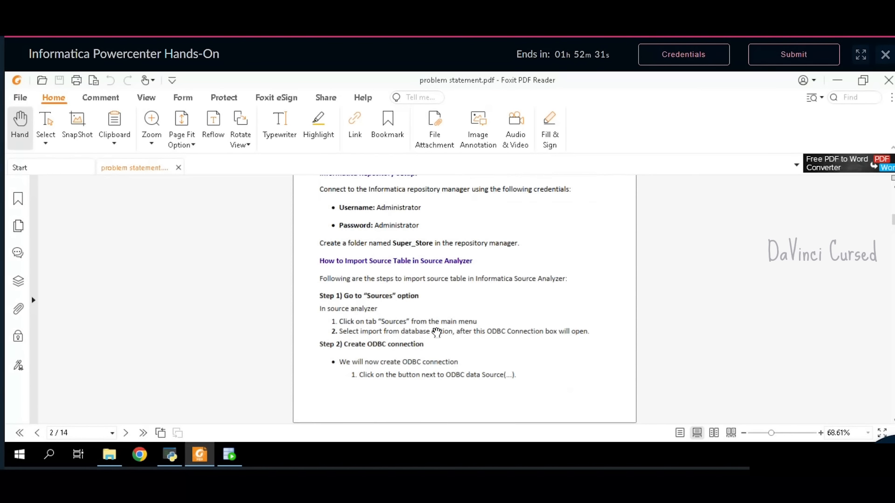
pyautogui.scroll(-8, 437, 332)
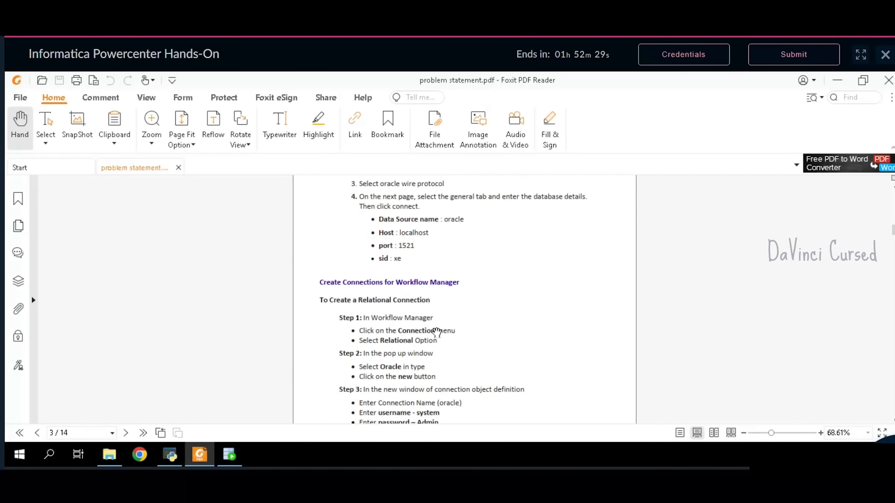
pyautogui.scroll(-1, 437, 333)
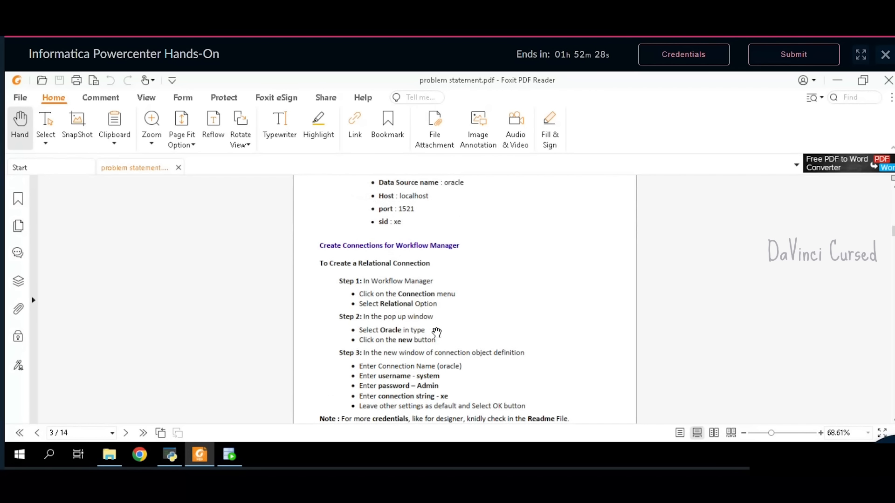
pyautogui.scroll(-1, 437, 333)
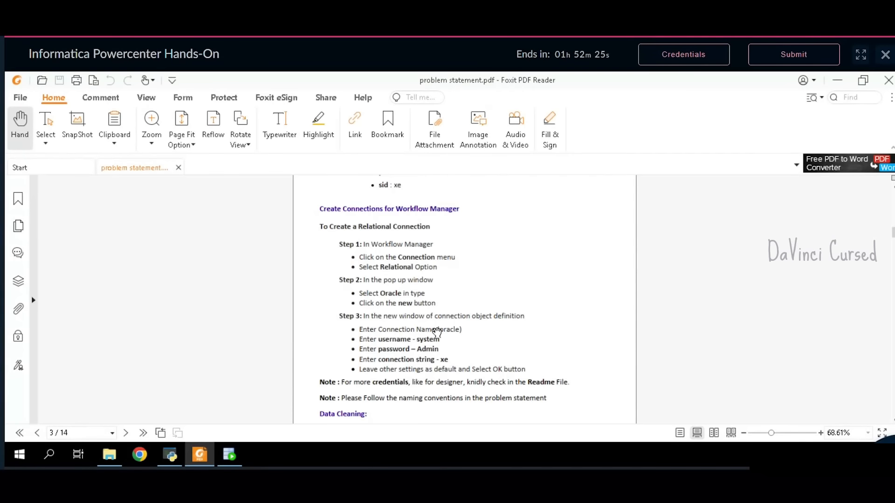
pyautogui.scroll(-1, 437, 332)
pyautogui.scroll(-5, 437, 333)
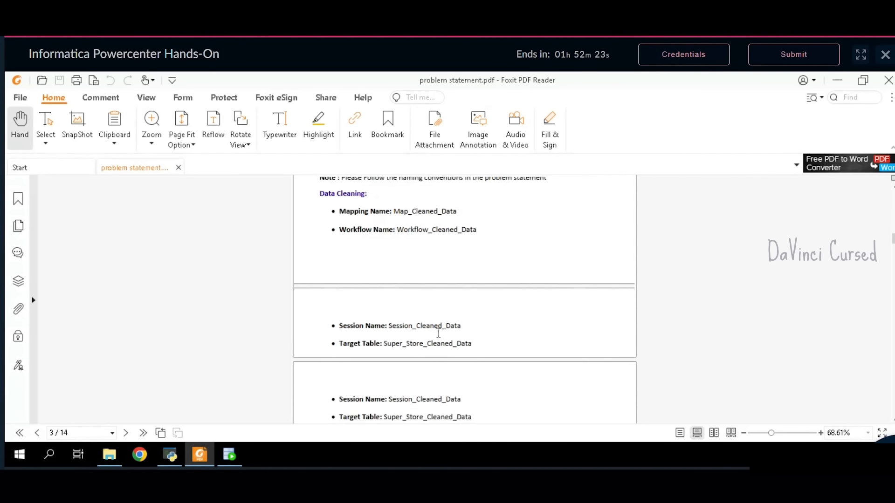
pyautogui.scroll(-1, 438, 333)
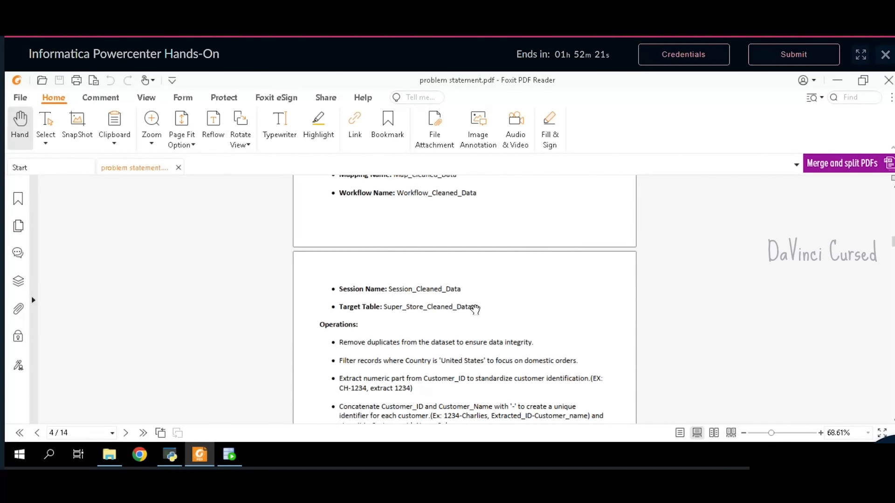
pyautogui.scroll(3, 476, 309)
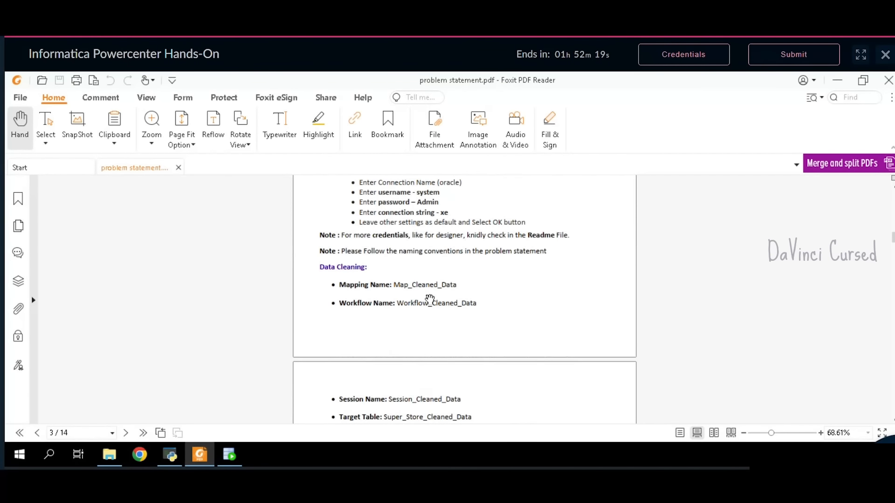
pyautogui.scroll(-3, 430, 298)
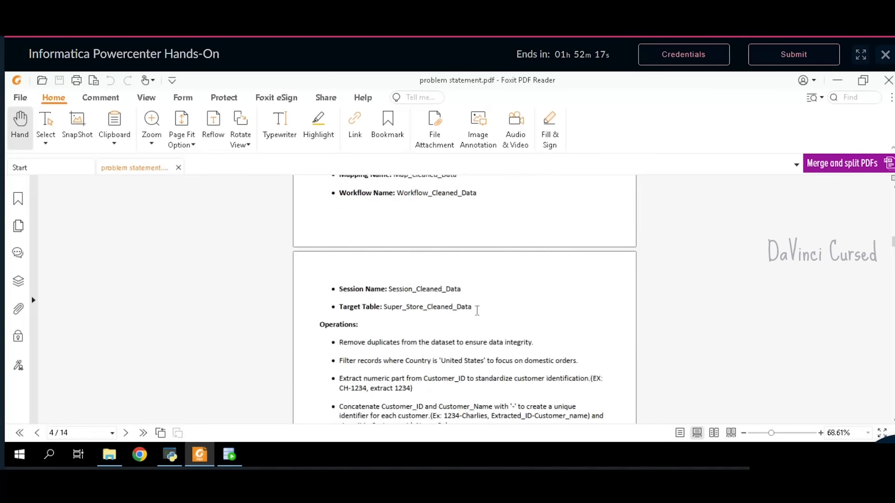
pyautogui.doubleClick(388, 313)
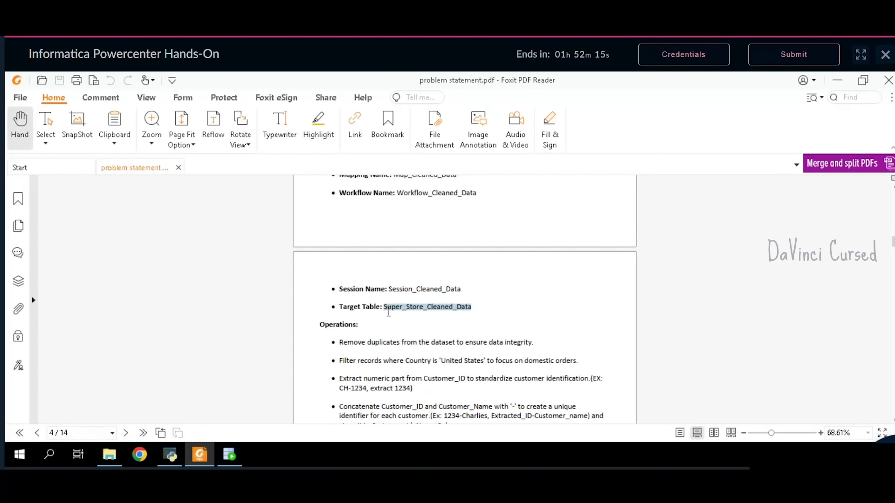
pyautogui.click(400, 296)
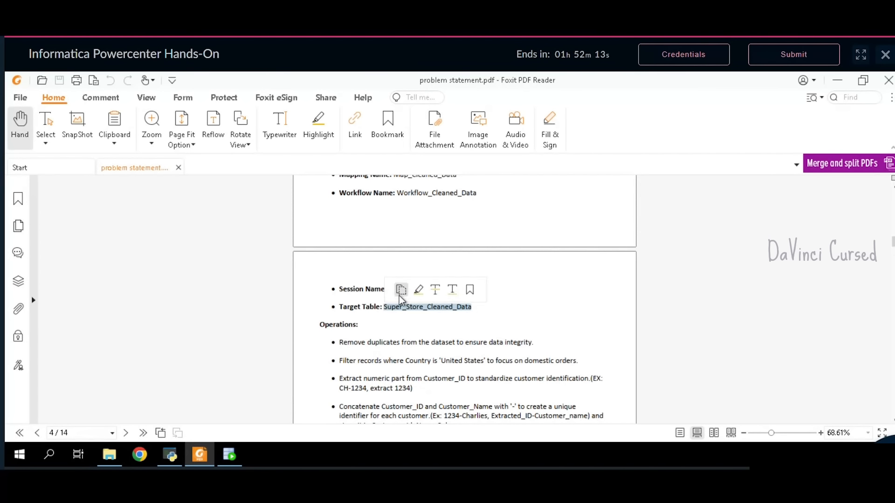
pyautogui.click(230, 455)
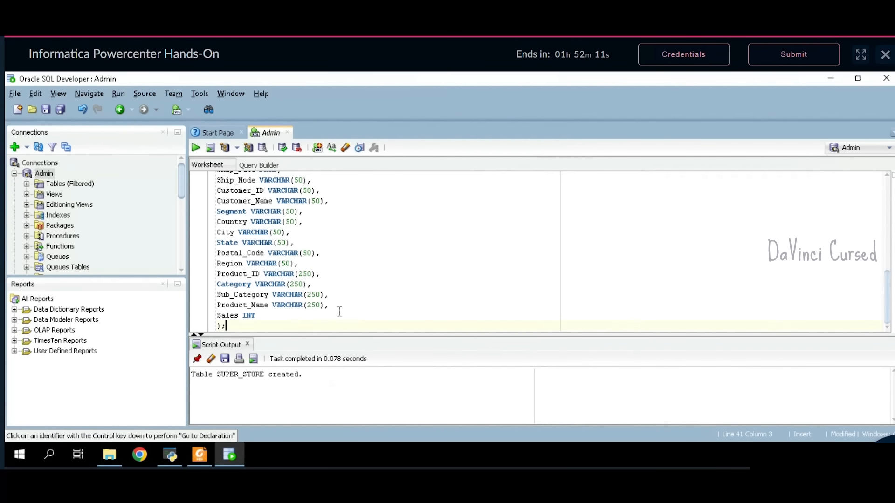
# - Merge Customer_ID and Customer_Name into a single Customer_ID_Name column
pyautogui.scroll(1, 326, 303)
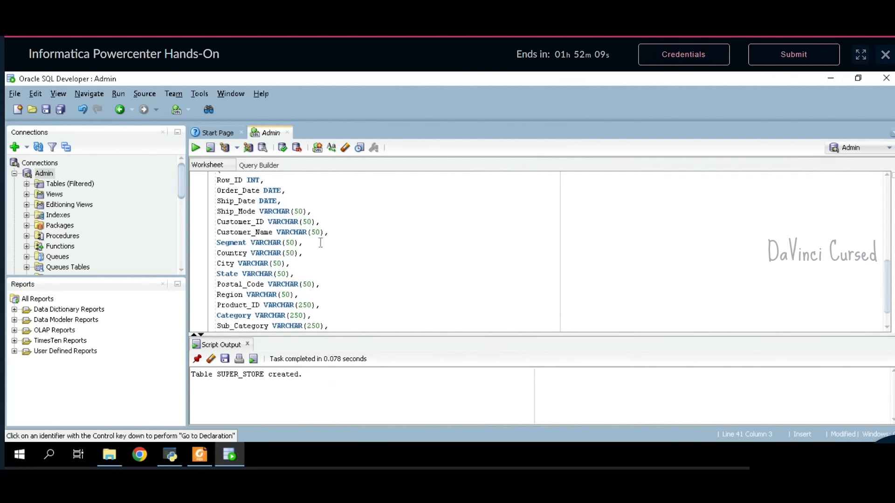
pyautogui.click(259, 233)
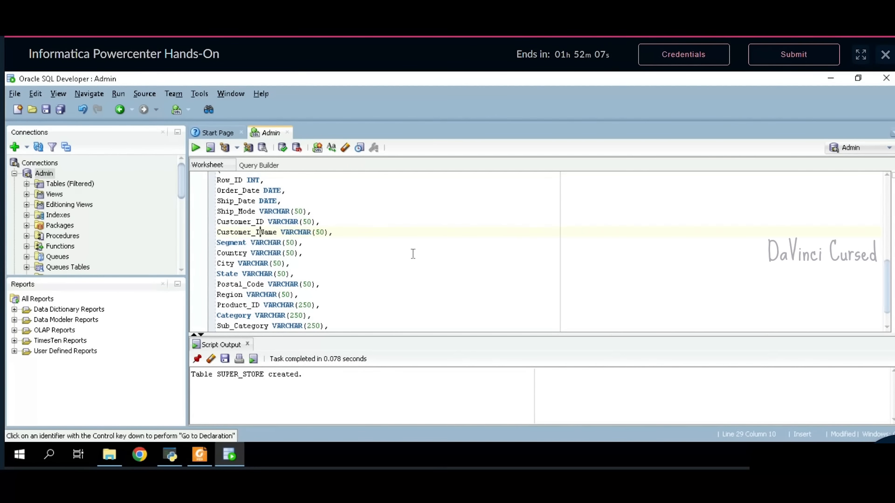
pyautogui.write('ID_')
pyautogui.moveTo(336, 224); pyautogui.dragTo(222, 225)
pyautogui.press('BackSpace')
pyautogui.press('BackSpace')
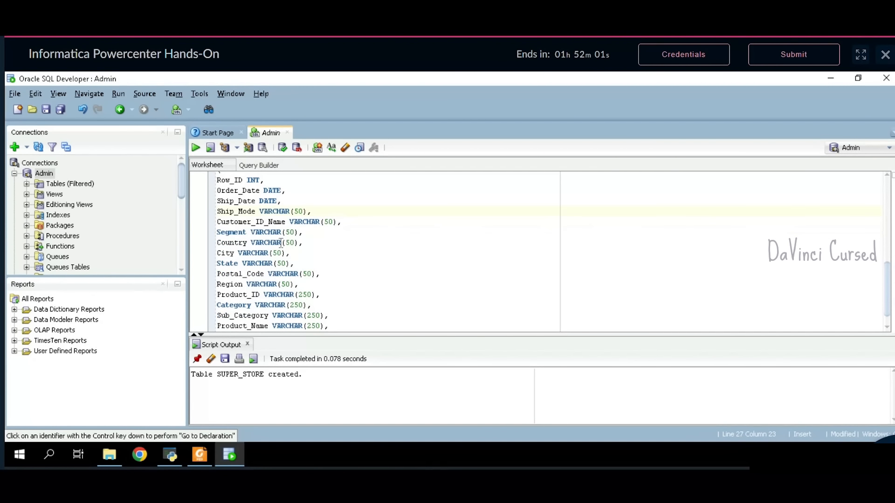
# - Rename the statement's table to Super_Store_Cleaned_Data
pyautogui.scroll(2, 325, 235)
pyautogui.click(332, 226)
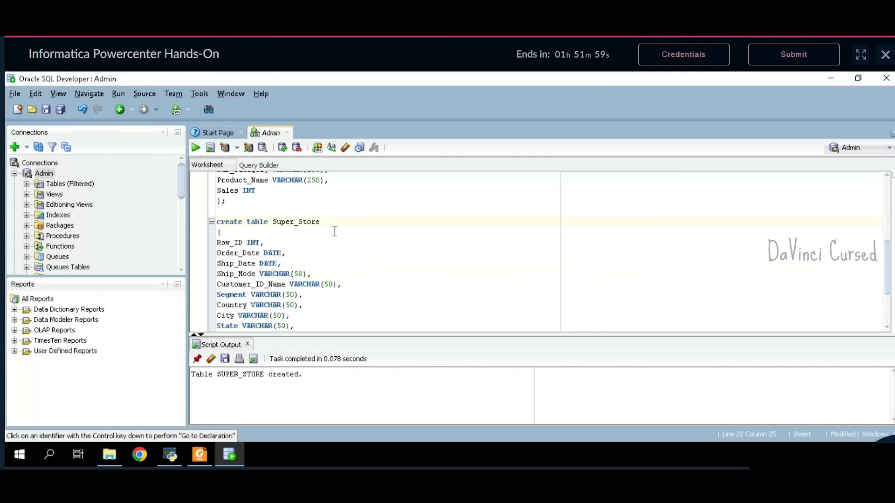
pyautogui.press('BackSpace')
pyautogui.press('BackSpace')
pyautogui.press('BackSpace')
pyautogui.press('BackSpace')
pyautogui.press('BackSpace')
pyautogui.press('BackSpace')
pyautogui.hotkey('ctrl', 'v')
pyautogui.click(278, 225)
pyautogui.press('BackSpace')
pyautogui.press('BackSpace')
pyautogui.click(318, 225)
# - Run the CREATE TABLE Super_Store_Cleaned_Data statement, then return to the PDF
pyautogui.scroll(-3, 337, 283)
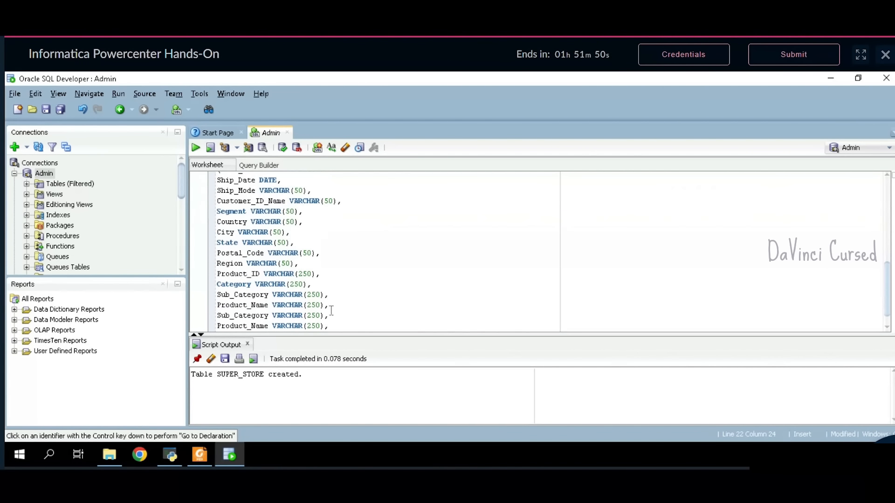
pyautogui.moveTo(234, 331); pyautogui.dragTo(222, 201)
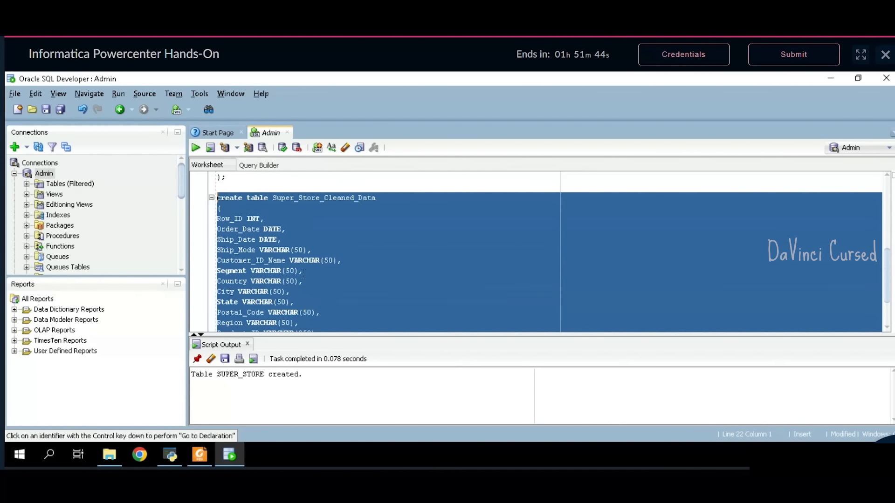
pyautogui.click(194, 149)
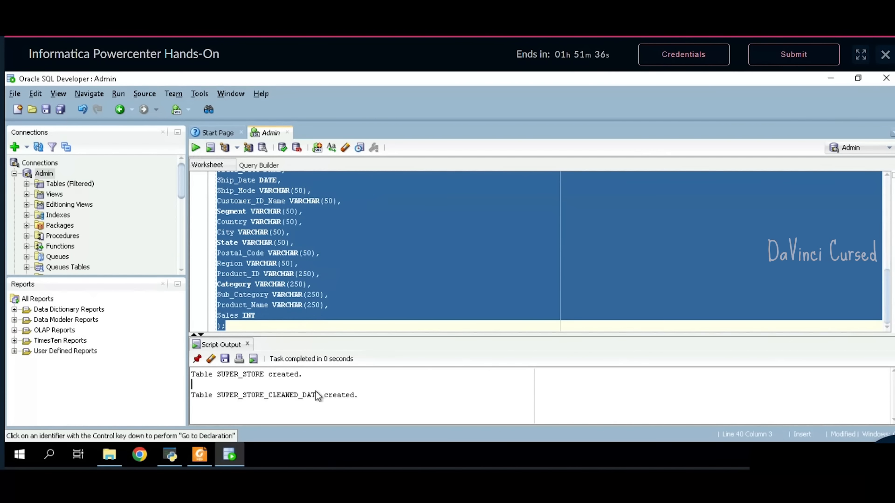
pyautogui.click(312, 327)
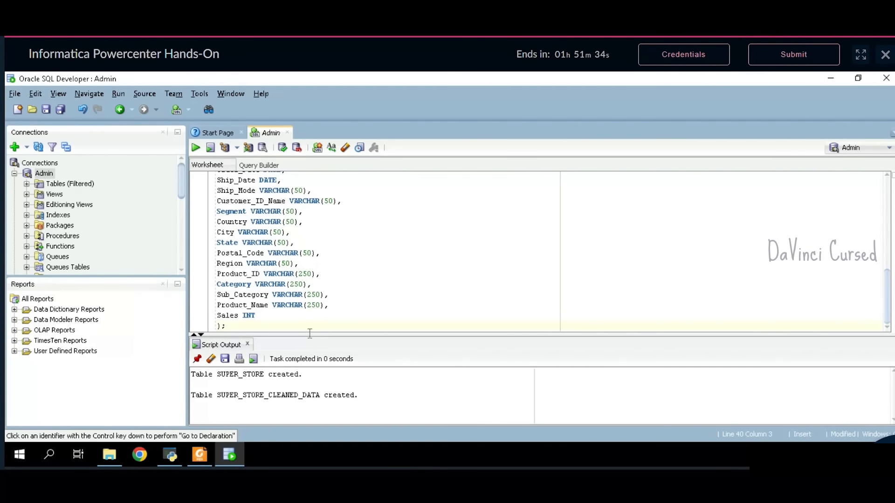
pyautogui.press('Return')
pyautogui.press('Return')
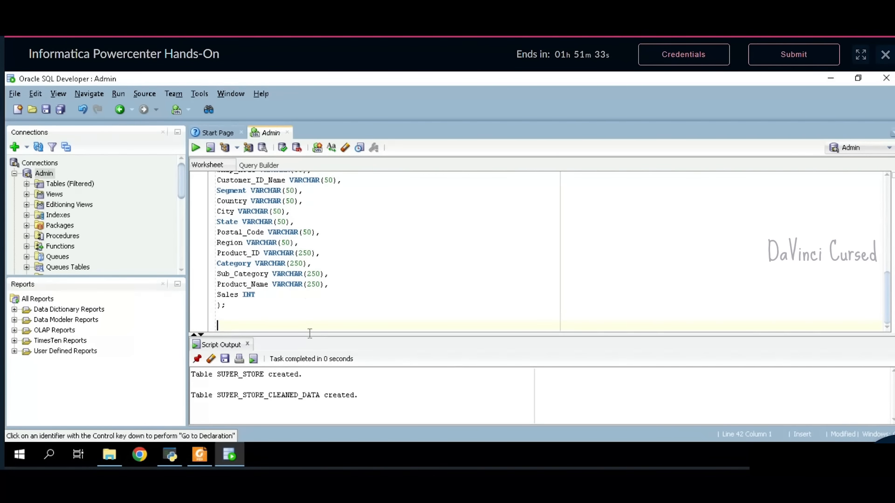
pyautogui.click(199, 454)
# - Scroll to Task 1: Sales Summary and copy its target table name Sales_Summary
pyautogui.scroll(-10, 460, 343)
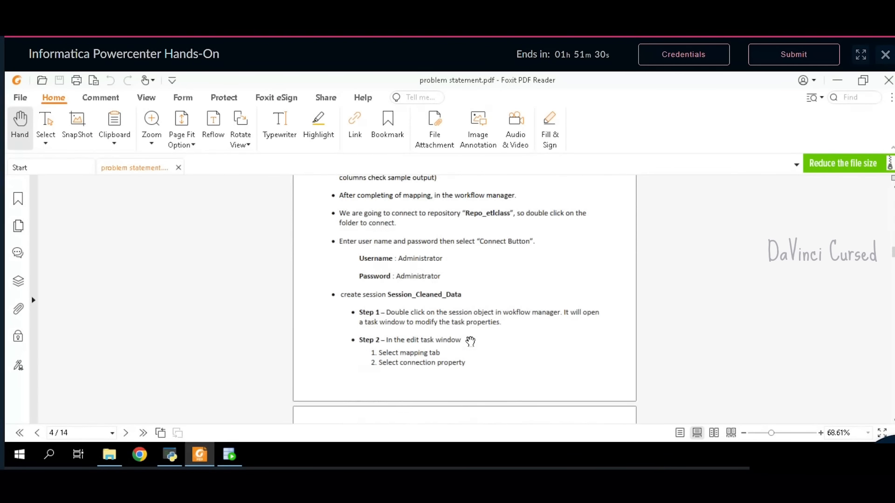
pyautogui.scroll(-7, 473, 342)
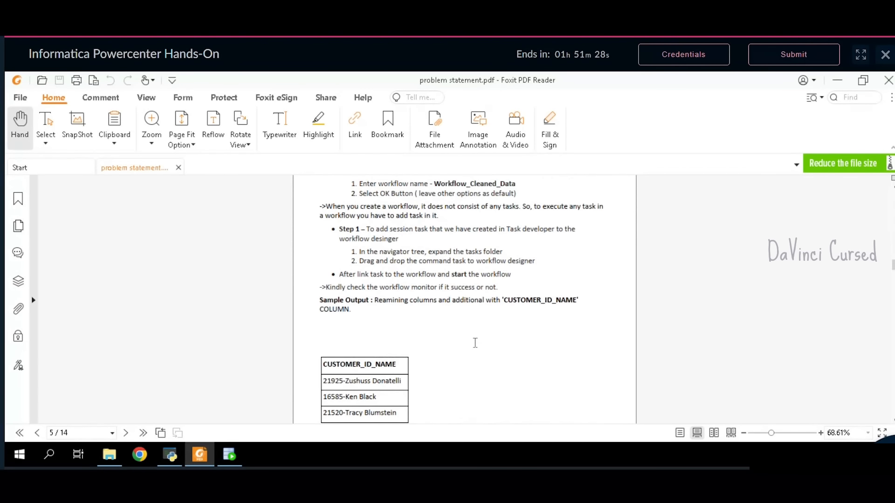
pyautogui.scroll(-5, 475, 343)
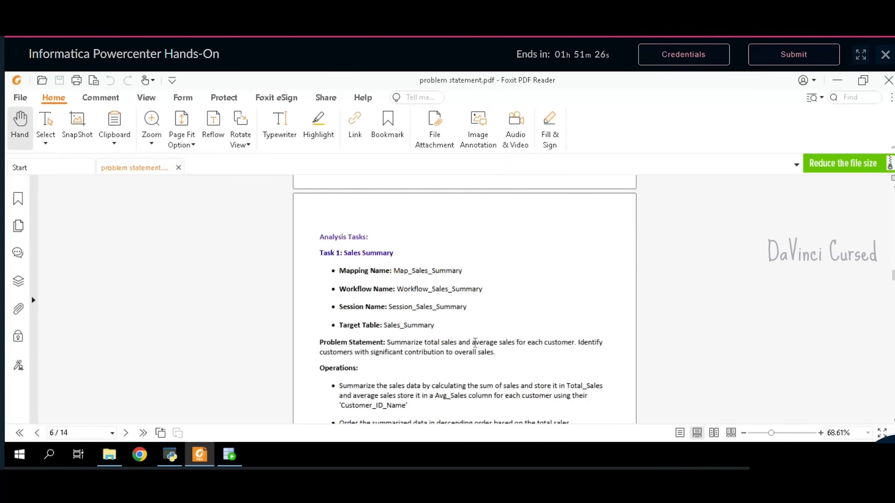
pyautogui.doubleClick(422, 289)
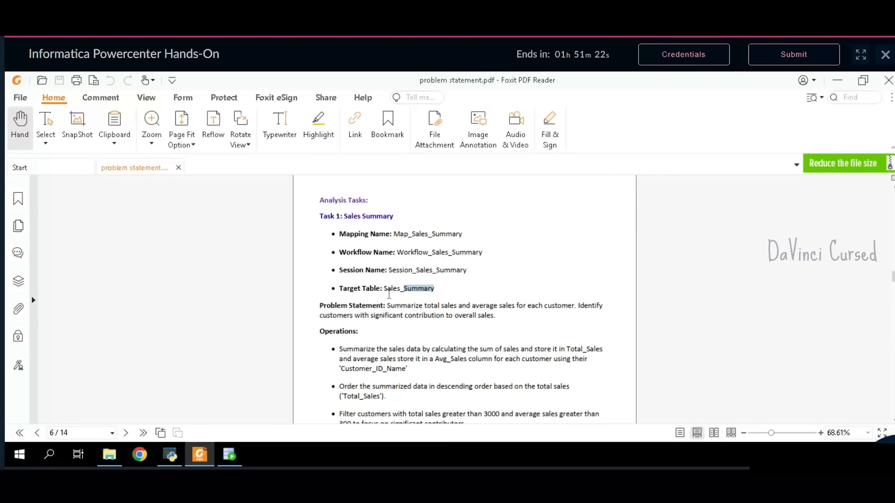
pyautogui.moveTo(384, 289); pyautogui.dragTo(438, 294)
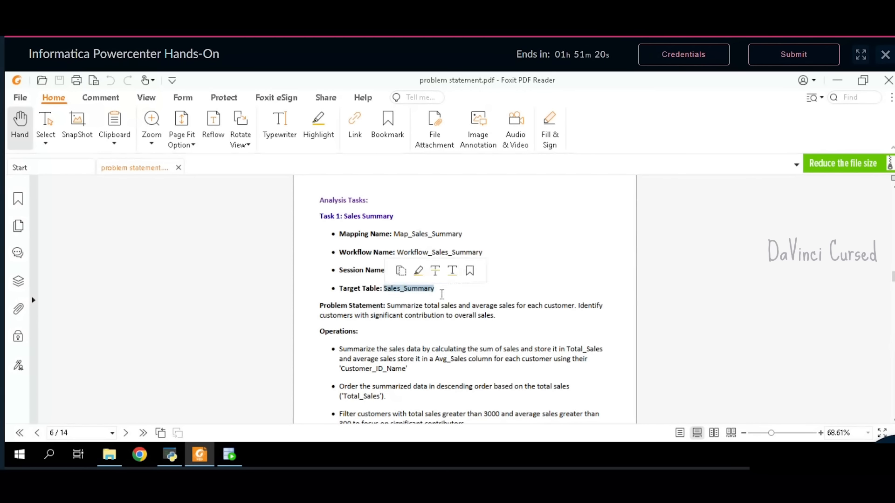
pyautogui.click(228, 455)
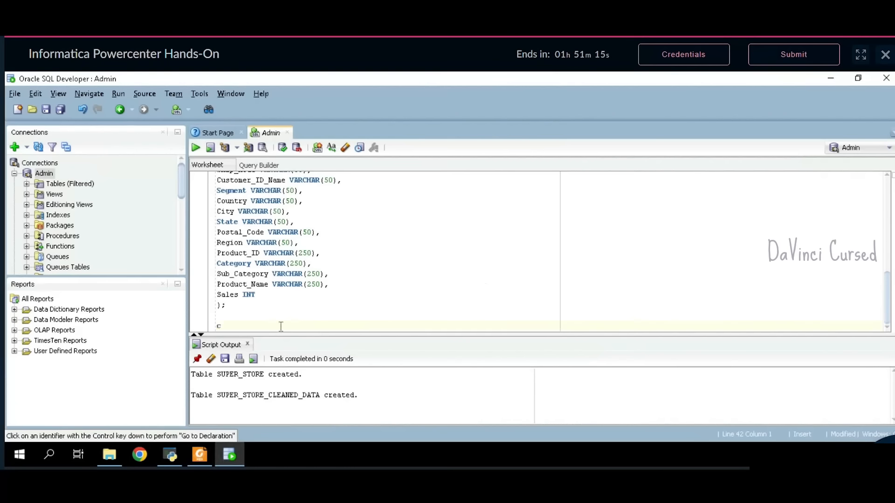
# - Write create table Sales_Summary with ( and ); on separate lines around an empty line
pyautogui.write('te table')
pyautogui.hotkey('ctrl', 'v')
pyautogui.press('Return')
pyautogui.write('();')
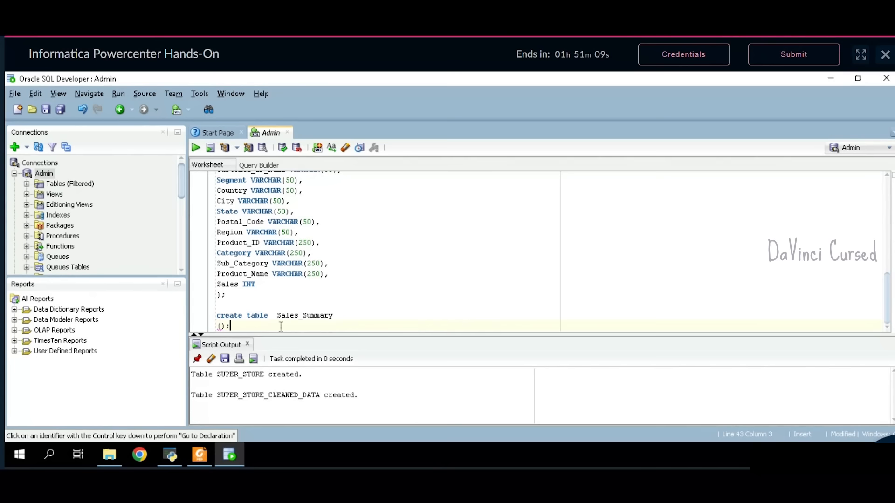
pyautogui.press('Return')
pyautogui.press('Up')
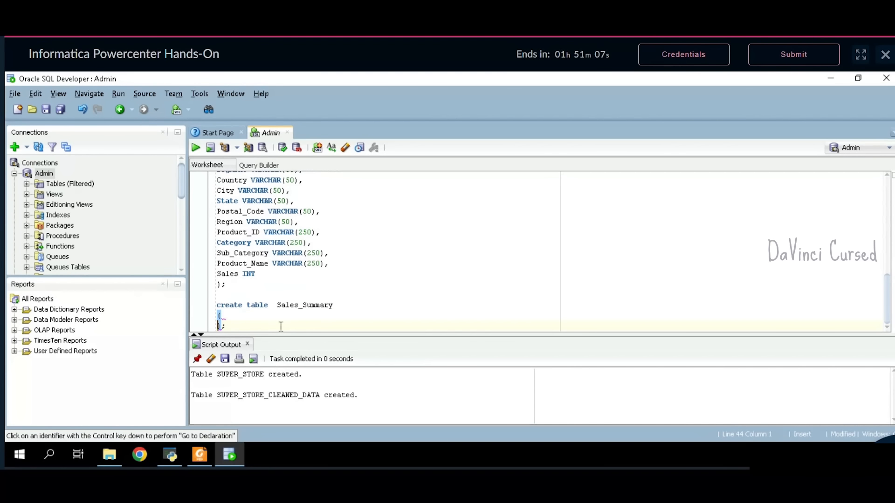
pyautogui.press('Return')
pyautogui.press('Return')
pyautogui.press('BackSpace')
pyautogui.press('BackSpace')
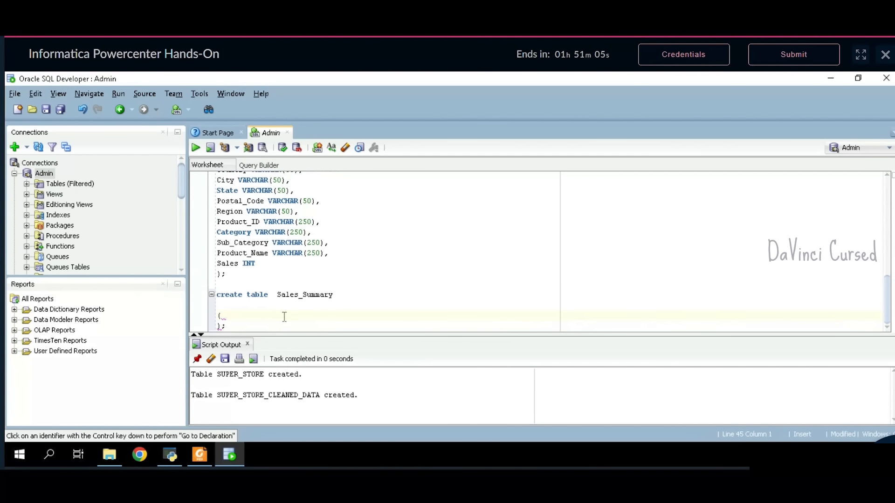
pyautogui.press('Down')
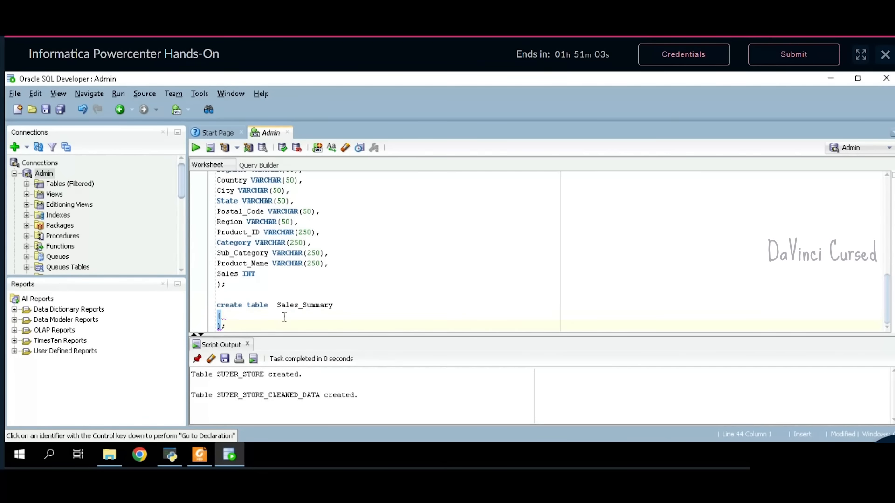
pyautogui.press('Return')
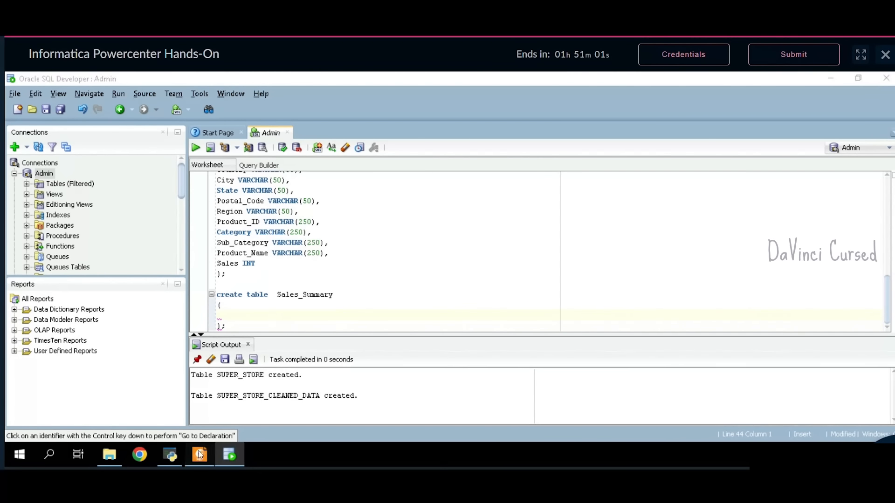
pyautogui.click(199, 454)
# - Paste the sample output headers CUSTOMER_ID_NAME, TOTAL_SALES and AVG_SALES into the parentheses
pyautogui.scroll(-5, 489, 310)
pyautogui.scroll(-10, 492, 310)
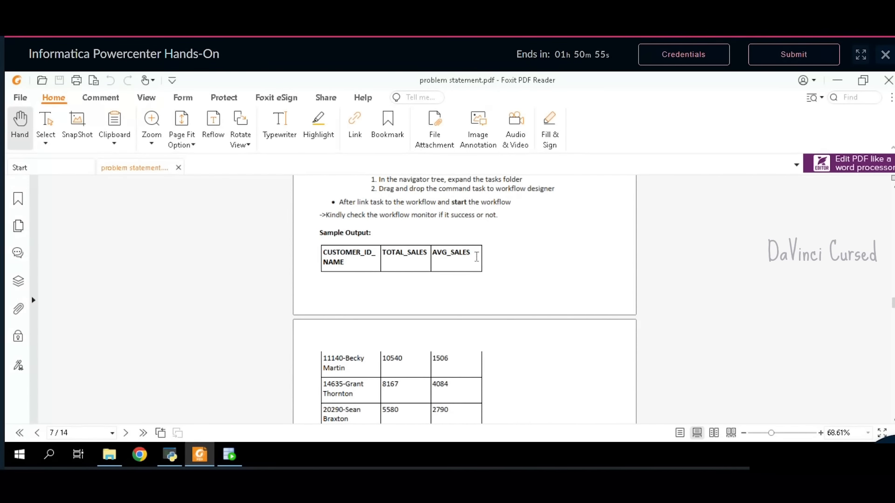
pyautogui.moveTo(474, 259); pyautogui.dragTo(331, 262)
pyautogui.click(230, 455)
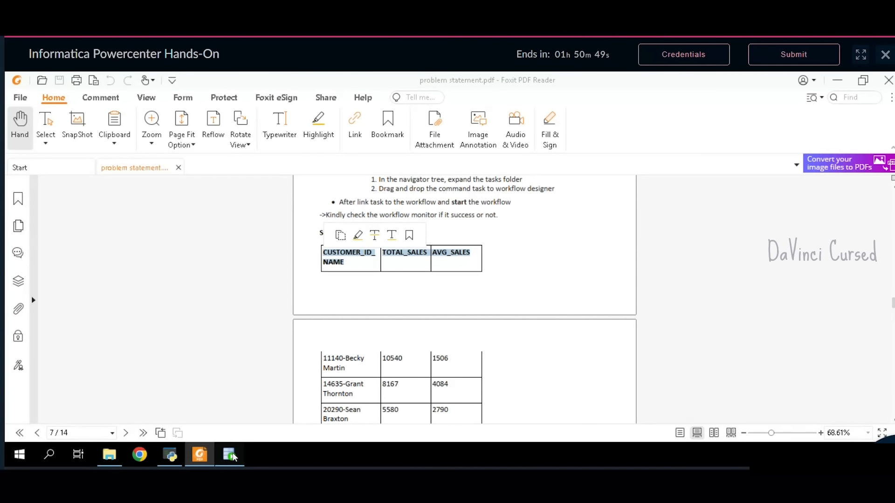
pyautogui.hotkey('ctrl', 'v')
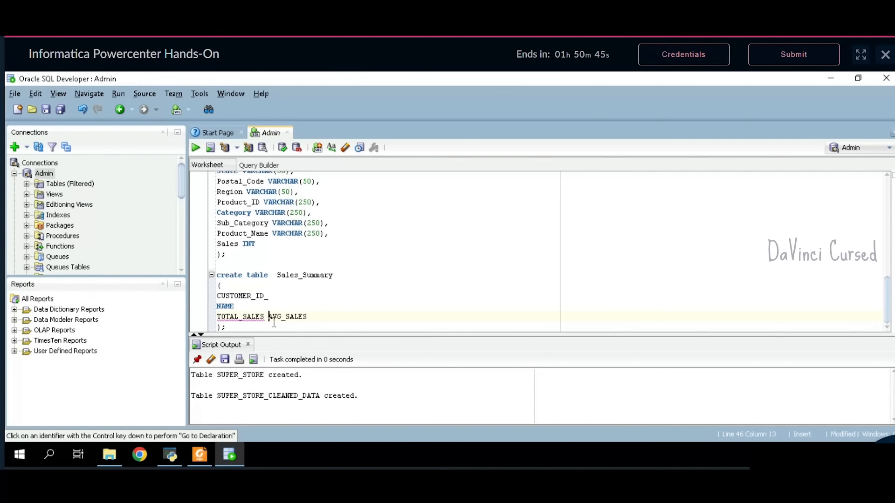
# - Put the columns on separate lines, typing CUSTOMER_ID_NAME as VARCHAR(50) and AVG_SALES as INT
pyautogui.press('Return')
pyautogui.click(301, 321)
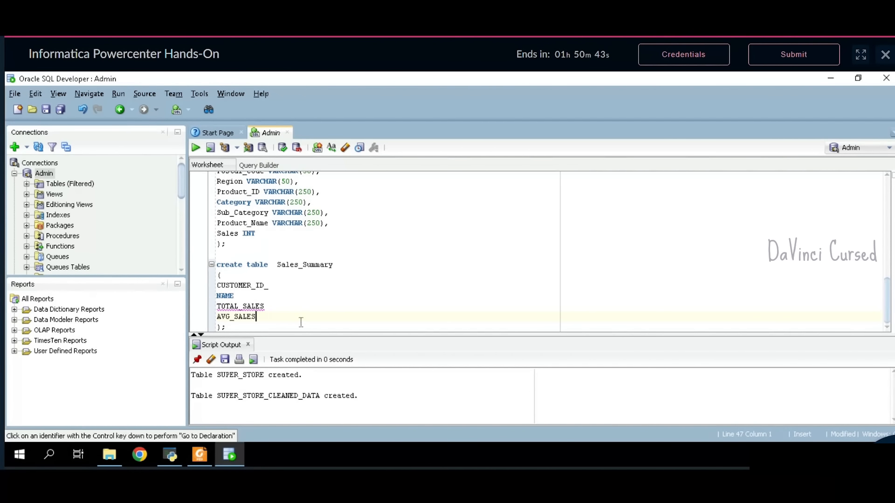
pyautogui.write('INT')
pyautogui.press('BackSpace')
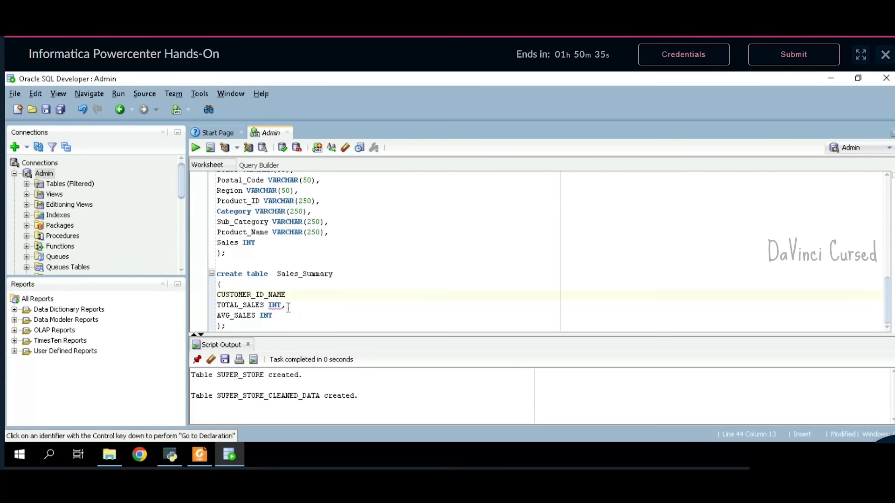
pyautogui.write('VARCHAR(50')
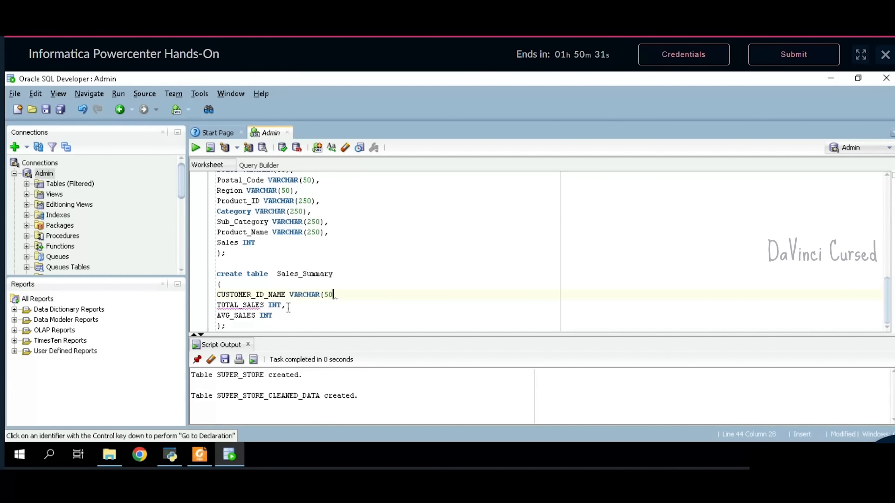
pyautogui.write('),')
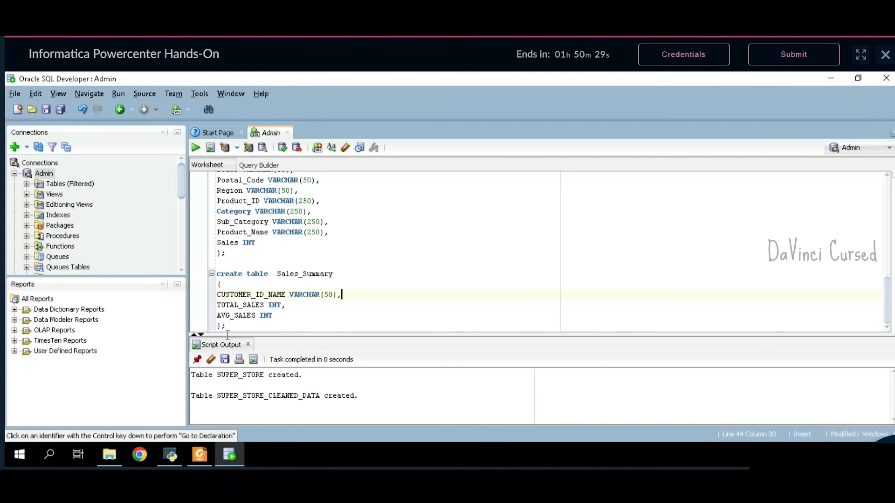
# - Run the CREATE TABLE Sales_Summary statement and return to the problem statement PDF
pyautogui.moveTo(237, 331); pyautogui.dragTo(212, 274)
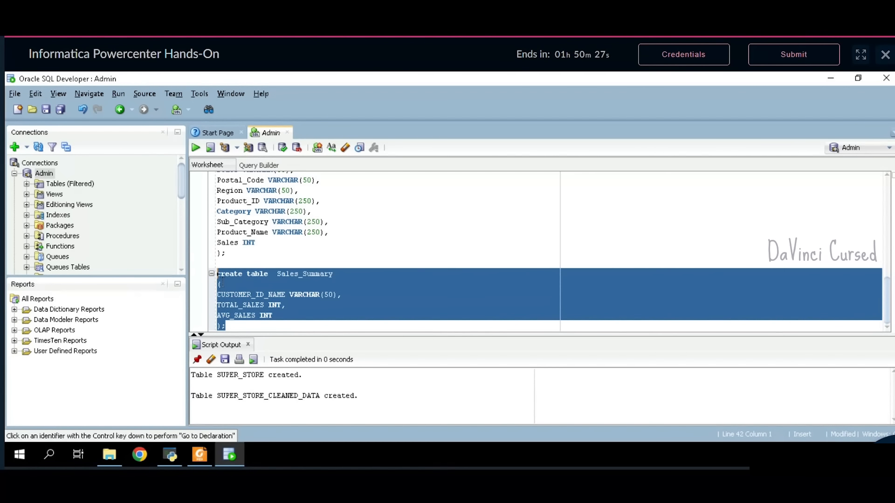
pyautogui.click(196, 150)
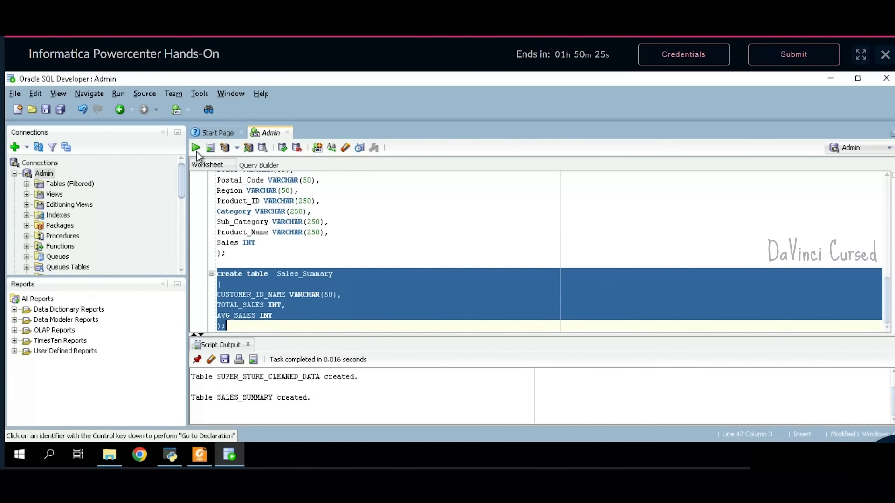
pyautogui.click(264, 327)
pyautogui.press('Return')
pyautogui.press('Return')
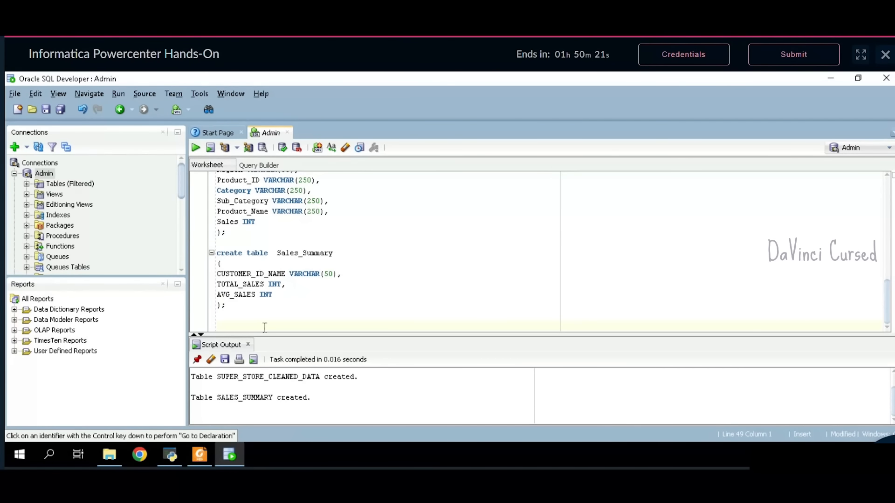
pyautogui.click(191, 456)
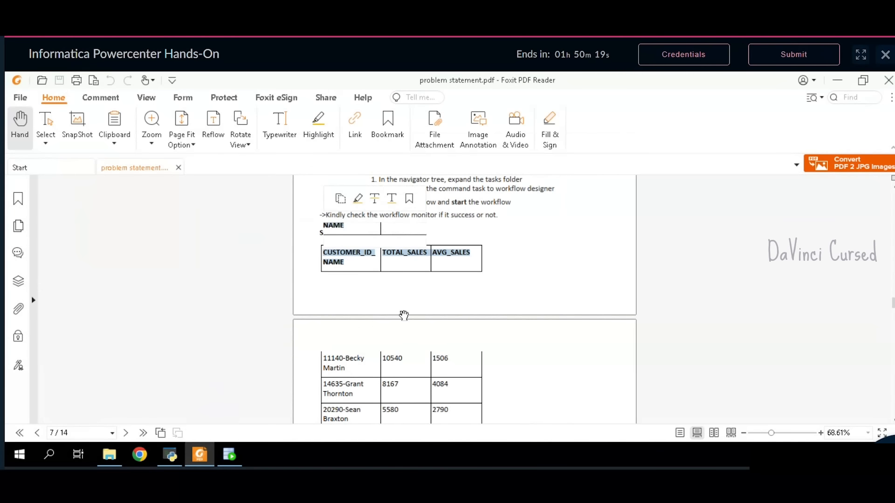
# - Start a CREATE TABLE Order_Analysis statement with an empty column list
pyautogui.scroll(-5, 403, 316)
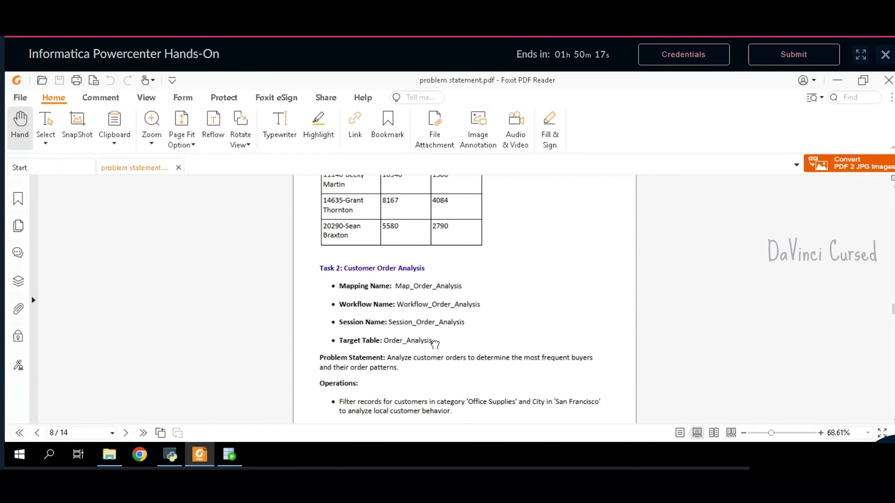
pyautogui.moveTo(434, 342); pyautogui.dragTo(391, 345)
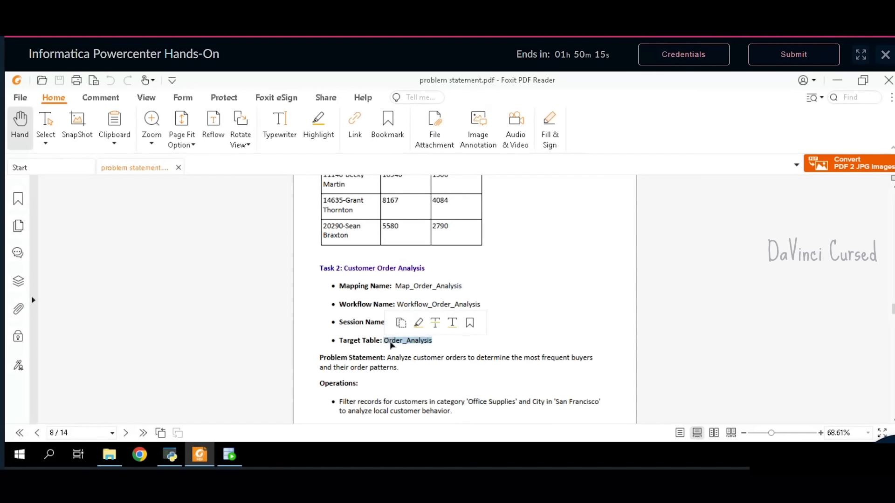
pyautogui.click(230, 454)
pyautogui.write('rea')
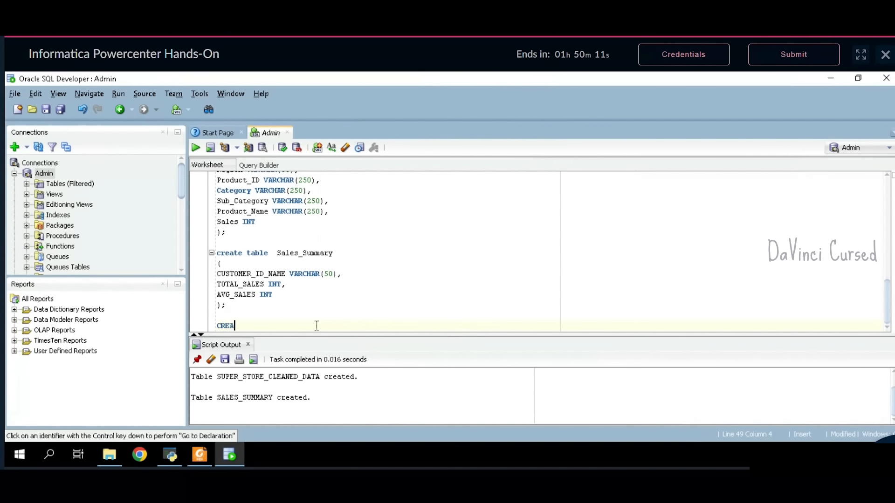
pyautogui.write('te table Order_Analysis')
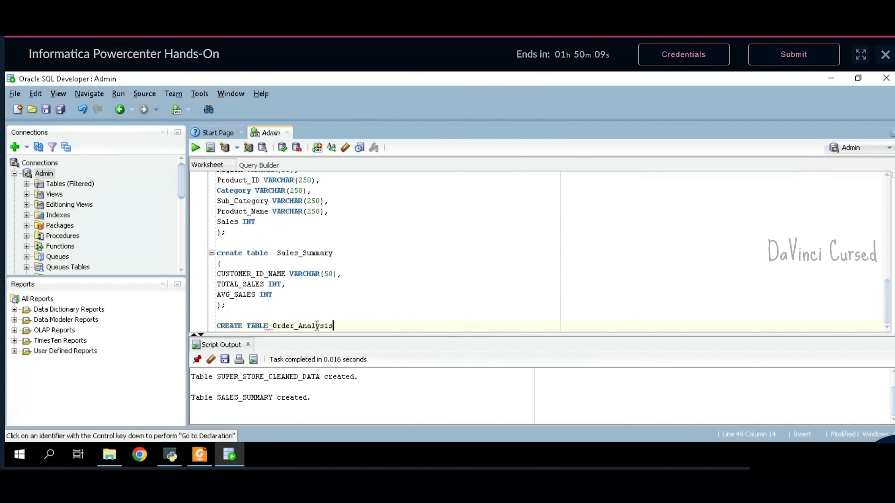
pyautogui.press('Return')
pyautogui.write('();')
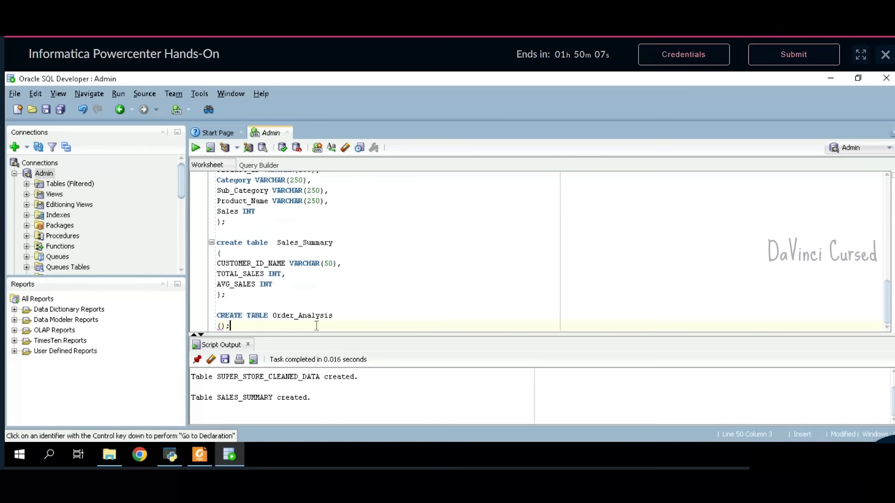
pyautogui.press('Return')
pyautogui.press('Return')
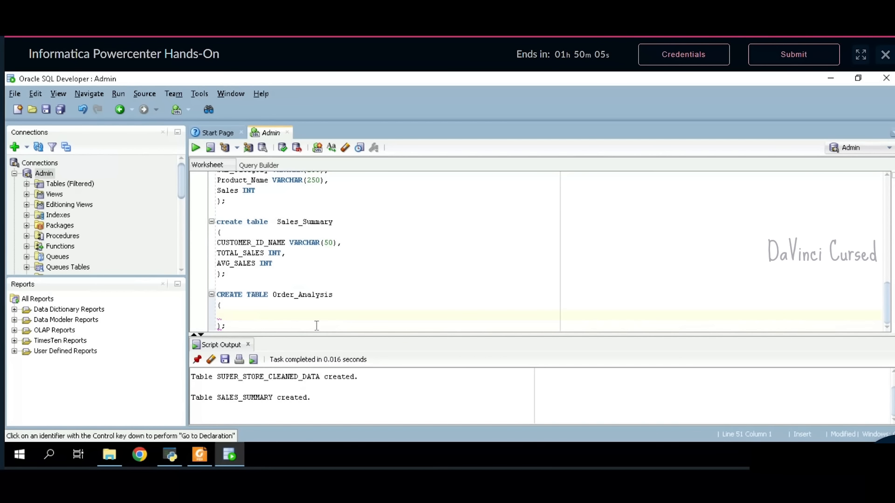
# - Paste the CUSTOMER_ID_NAME and ORDERS_COUNT headers from the PDF sample output into Order_Analysis
pyautogui.click(200, 455)
pyautogui.scroll(-5, 452, 350)
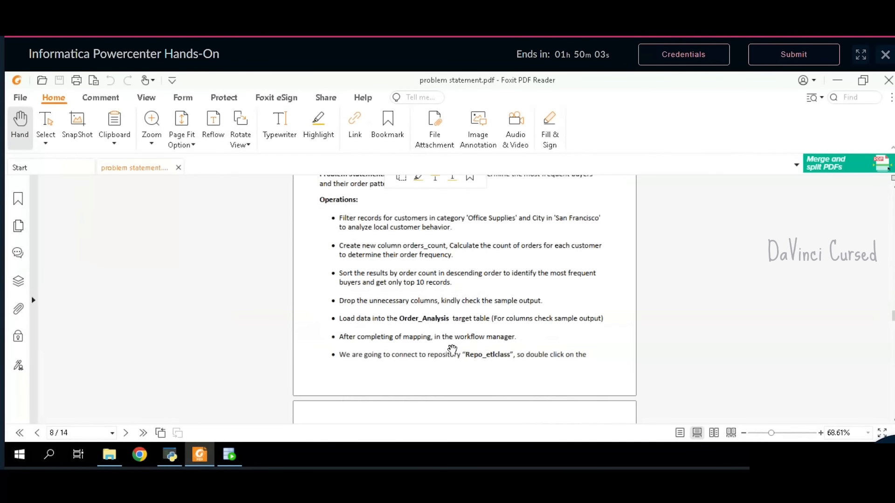
pyautogui.scroll(-10, 452, 350)
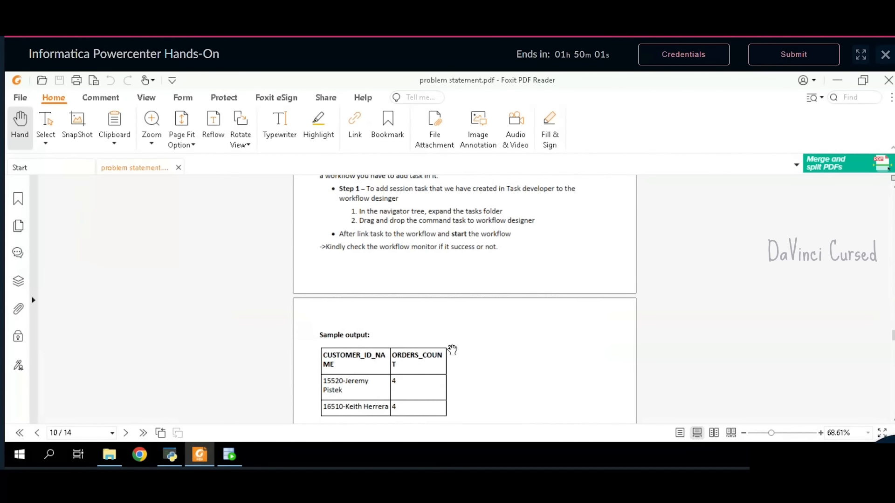
pyautogui.scroll(-3, 452, 350)
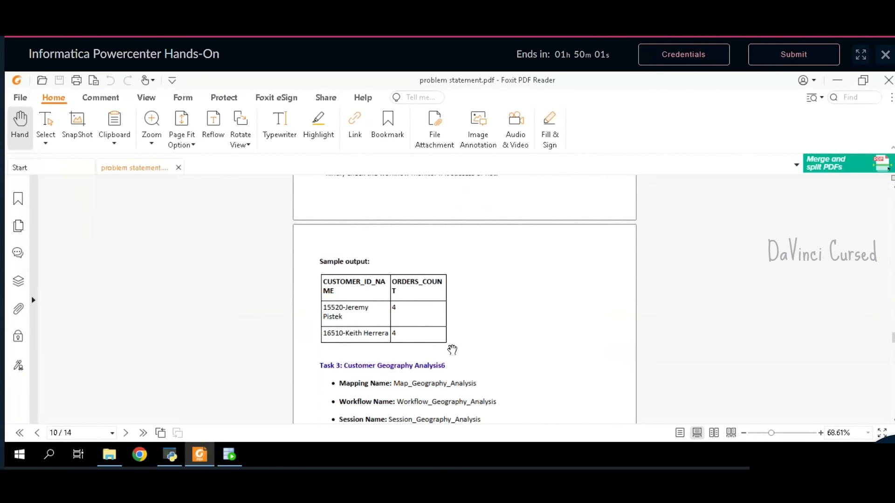
pyautogui.doubleClick(403, 294)
pyautogui.click(403, 294)
pyautogui.moveTo(384, 292); pyautogui.dragTo(327, 287)
pyautogui.hotkey('ctrl', 'c')
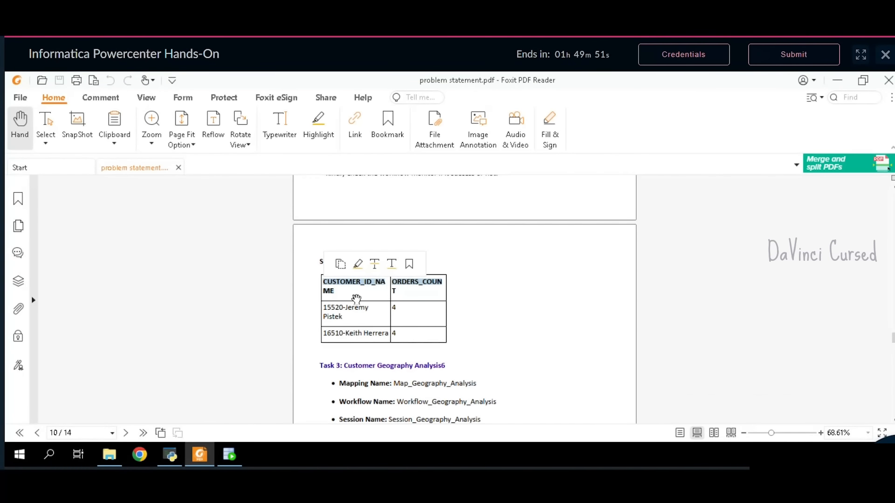
pyautogui.click(219, 457)
pyautogui.hotkey('ctrl', 'v')
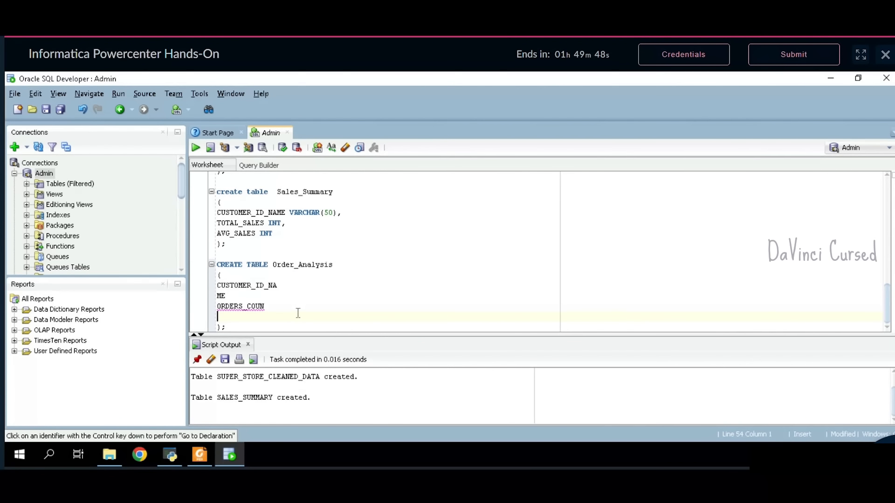
# - Rejoin CUSTOMER_ID_NAME and ORDERS_COUNT, giving CUSTOMER_ID_NAME type VARCHAR(50)
pyautogui.press('BackSpace')
pyautogui.write('T INT')
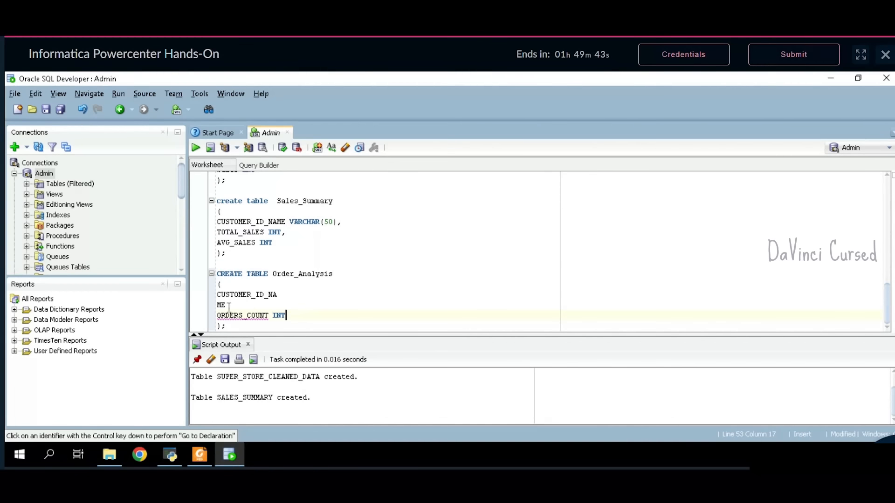
pyautogui.click(211, 309)
pyautogui.press('BackSpace')
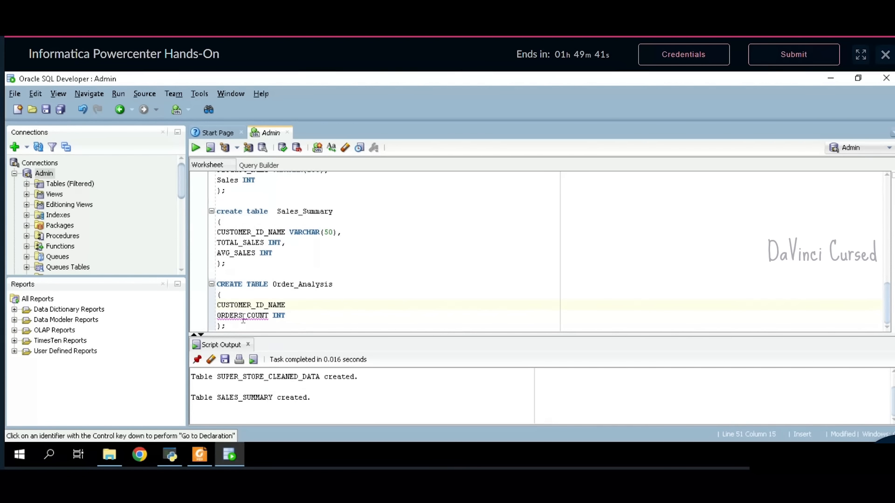
pyautogui.press('End')
pyautogui.write('VARCHAR(50),')
# - Run the Order_Analysis statement to create ORDER_ANALYSIS, then type CREATE TABLE on a new line
pyautogui.click(303, 327)
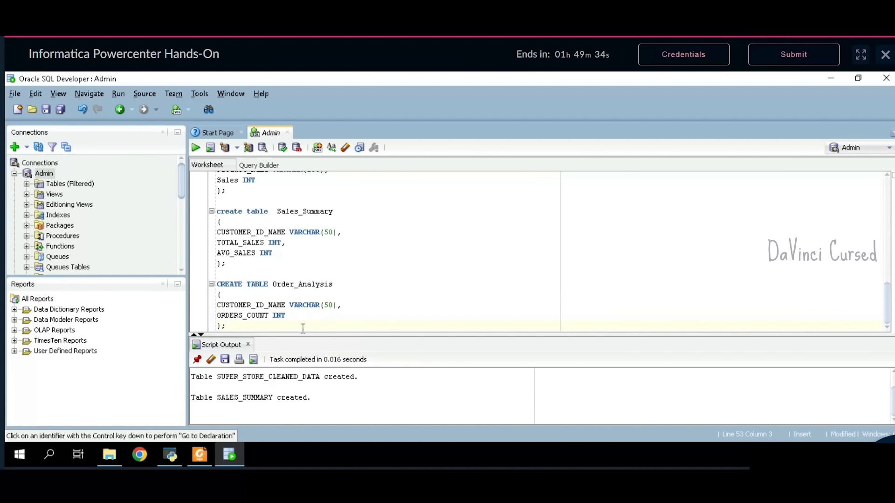
pyautogui.moveTo(238, 329); pyautogui.dragTo(218, 288)
pyautogui.click(195, 149)
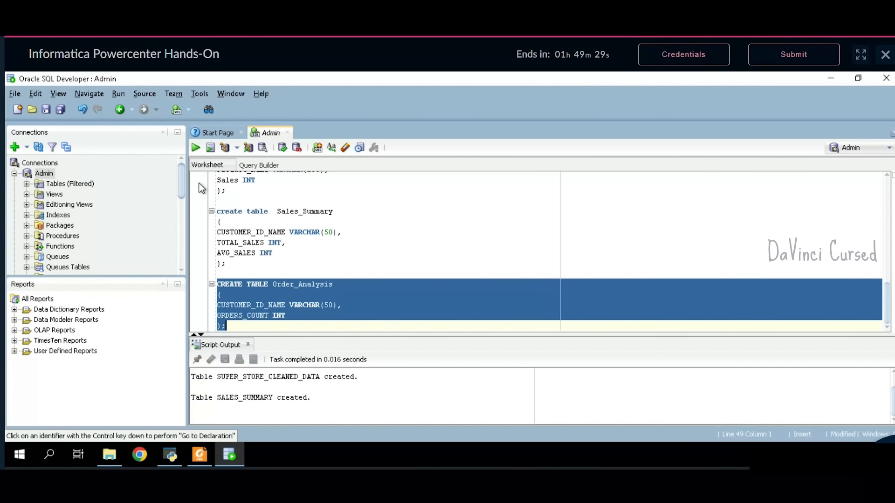
pyautogui.click(252, 326)
pyautogui.press('Return')
pyautogui.press('Return')
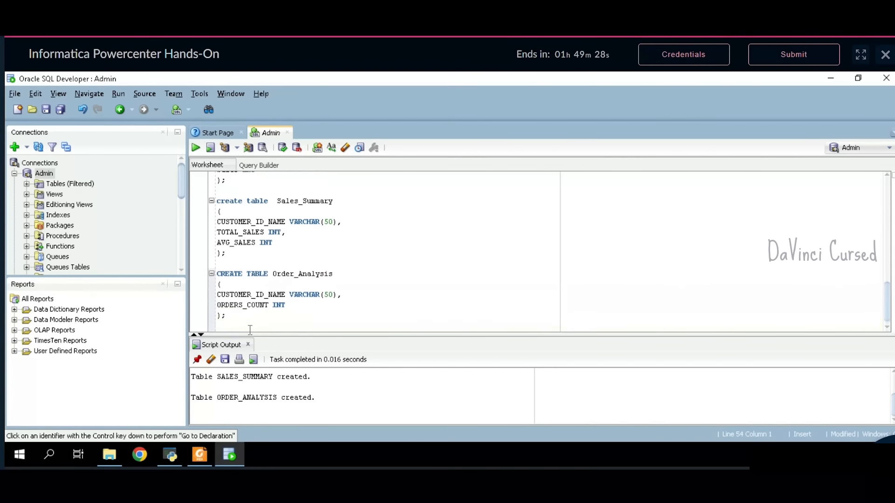
pyautogui.write('CREATE TABLE')
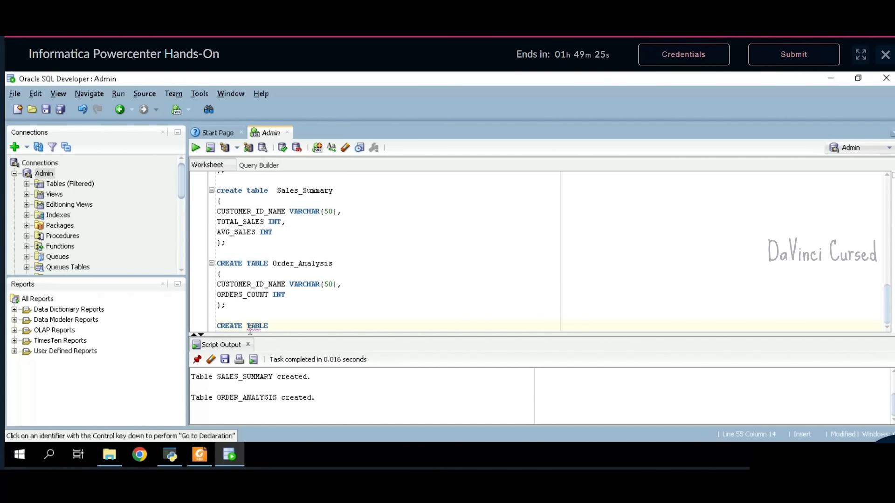
pyautogui.click(201, 456)
# - Paste Geography_Analysis from the PDF after CREATE TABLE and add empty parentheses for columns
pyautogui.scroll(-3, 473, 325)
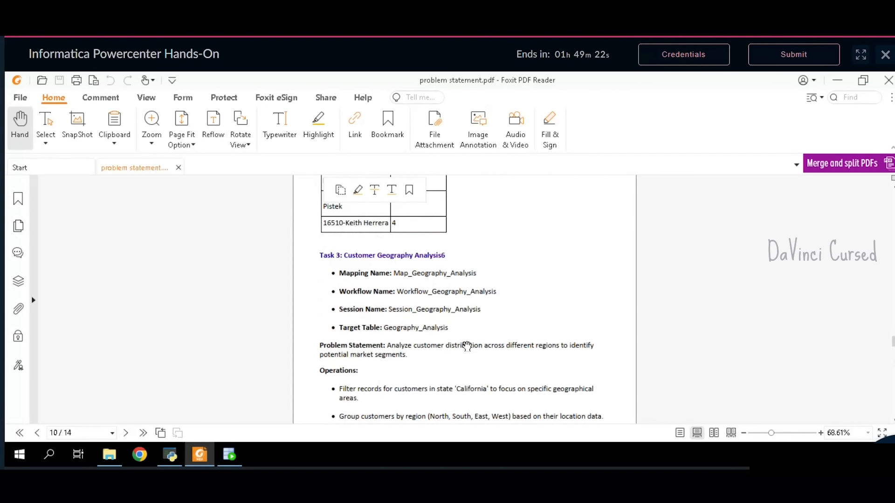
pyautogui.moveTo(453, 332); pyautogui.dragTo(390, 334)
pyautogui.hotkey('ctrl', 'c')
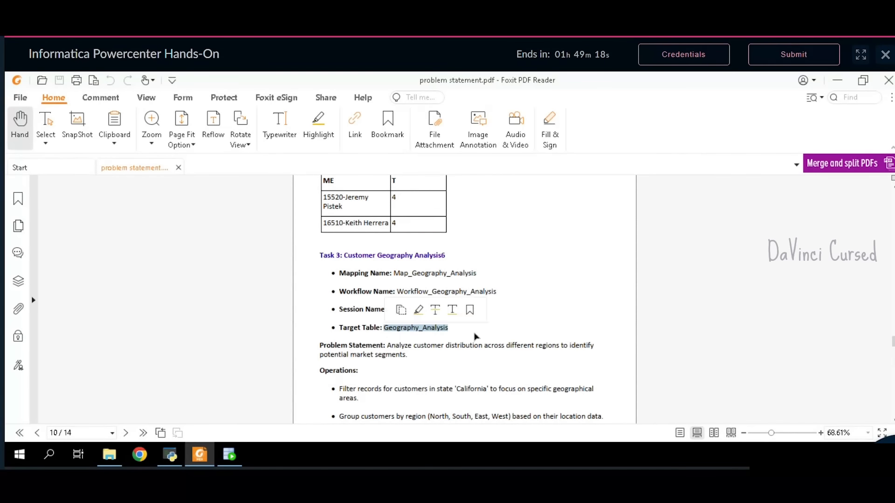
pyautogui.click(229, 455)
pyautogui.hotkey('ctrl', 'v')
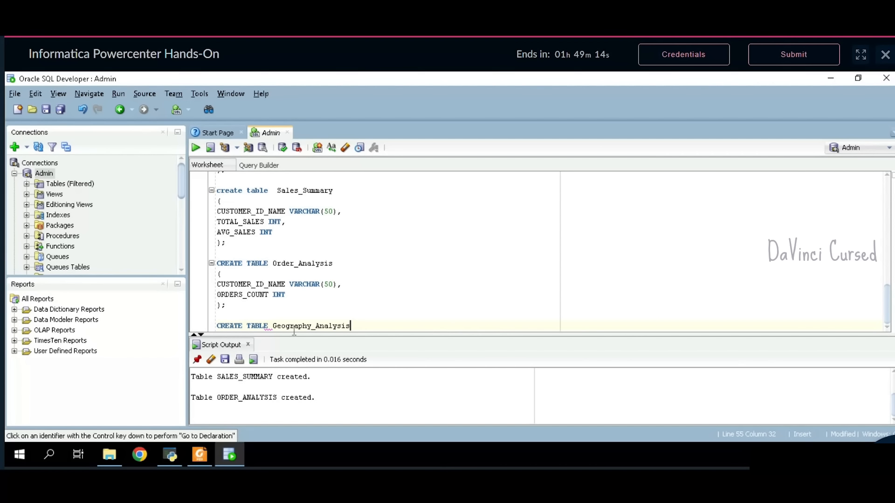
pyautogui.press('Return')
pyautogui.write('();')
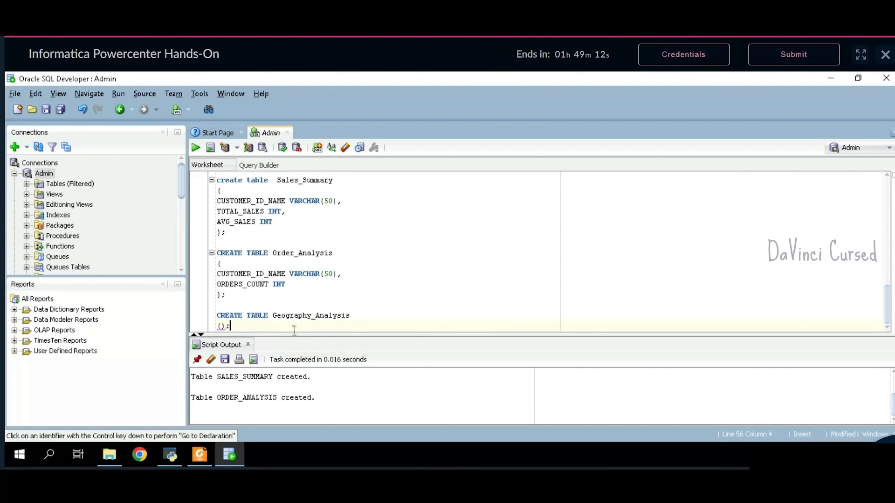
pyautogui.press('Left')
pyautogui.press('Left')
pyautogui.press('Return')
pyautogui.press('Return')
pyautogui.press('Up')
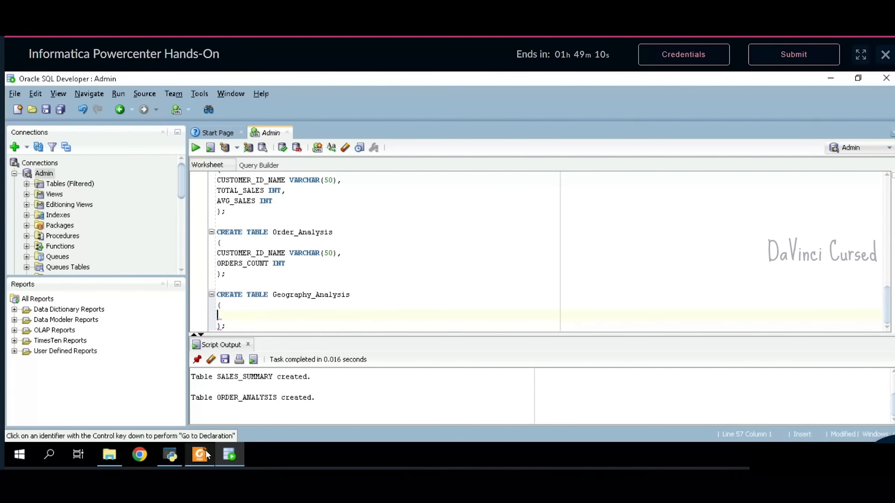
# - Paste the CUSTOMER_ID_NAME, REGION, STATE, REGION_ORDERS_COUNT sample headers into Geography_Analysis
pyautogui.click(206, 451)
pyautogui.scroll(-6, 527, 319)
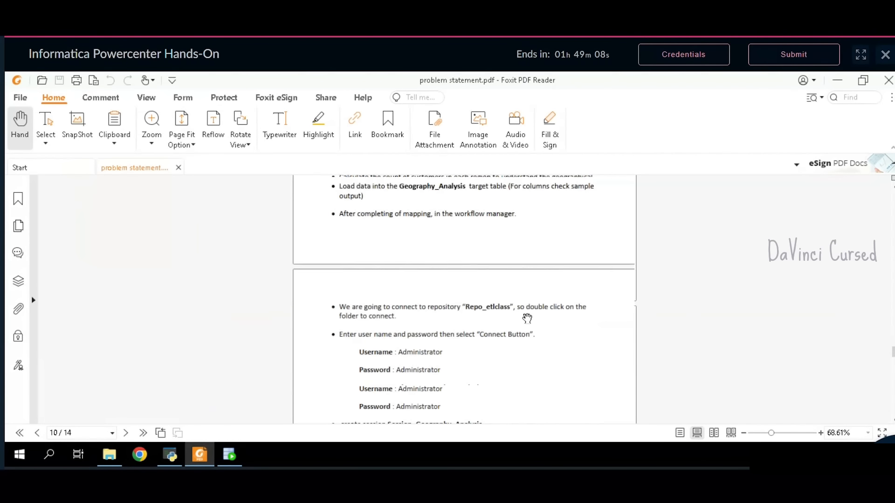
pyautogui.scroll(-15, 527, 319)
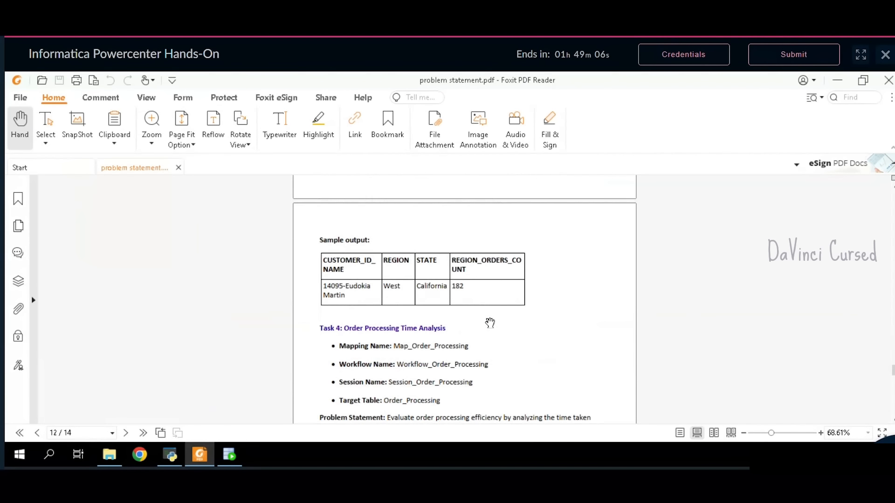
pyautogui.doubleClick(473, 273)
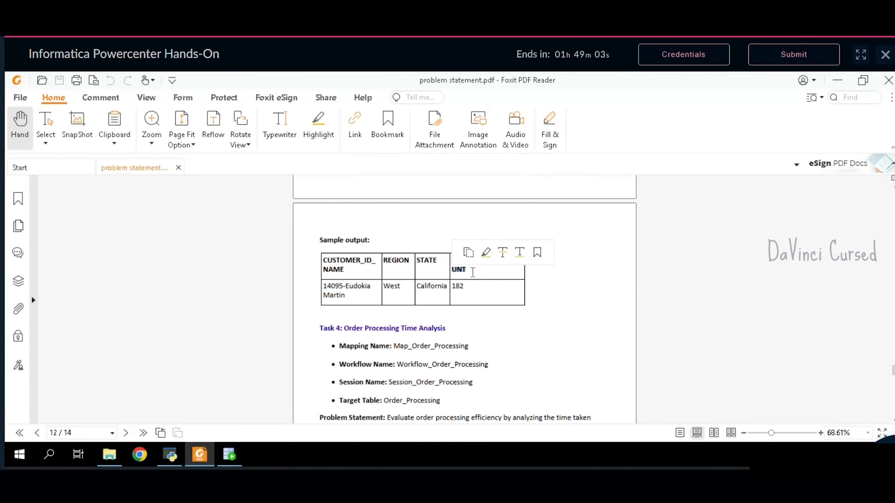
pyautogui.click(472, 274)
pyautogui.moveTo(473, 274); pyautogui.dragTo(334, 257)
pyautogui.hotkey('ctrl', 'c')
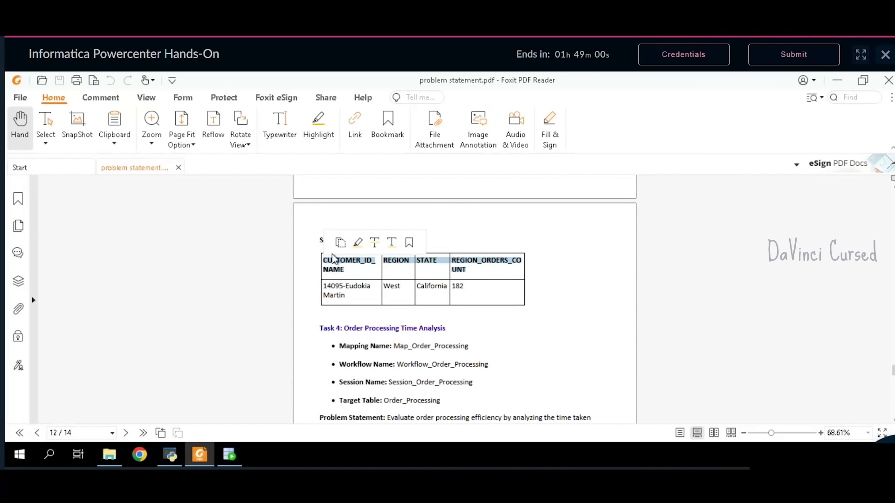
pyautogui.click(230, 453)
pyautogui.hotkey('ctrl', 'v')
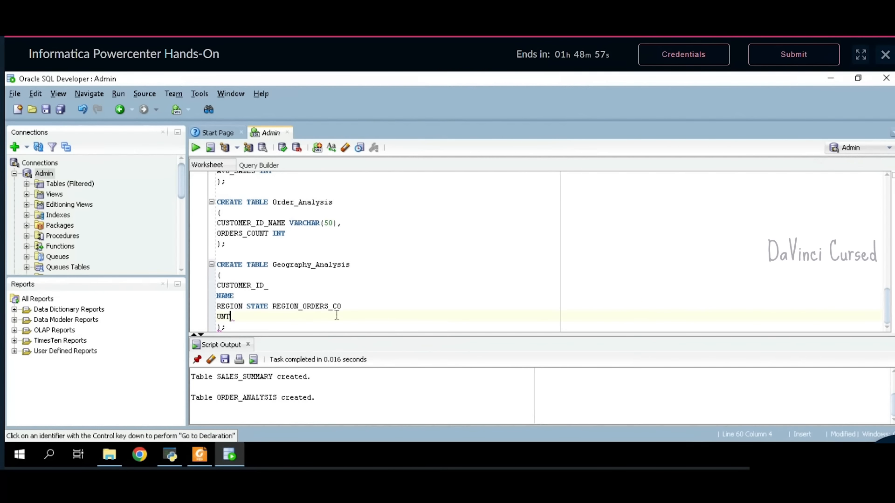
# - Put each column on its own line, typing CUSTOMER_ID_NAME, REGION and STATE as VARCHAR(50)
pyautogui.click(277, 308)
pyautogui.press('BackSpace')
pyautogui.press('Return')
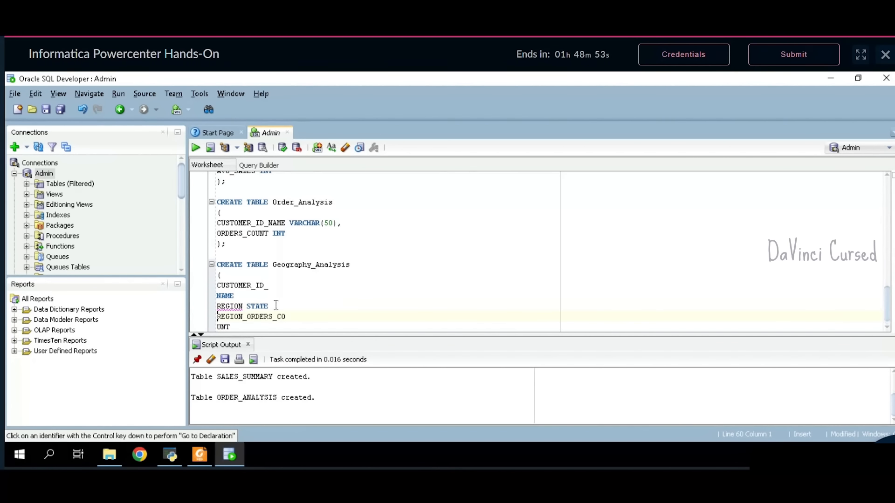
pyautogui.click(252, 310)
pyautogui.press('BackSpace')
pyautogui.press('Return')
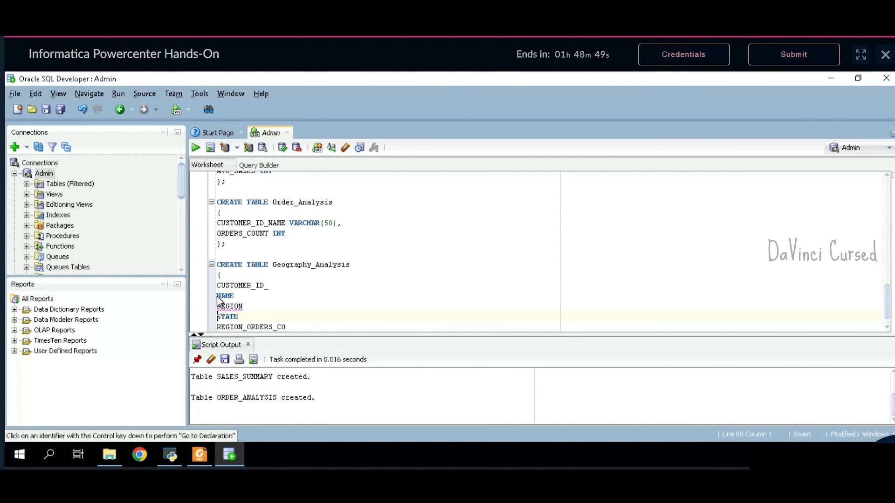
pyautogui.press('BackSpace')
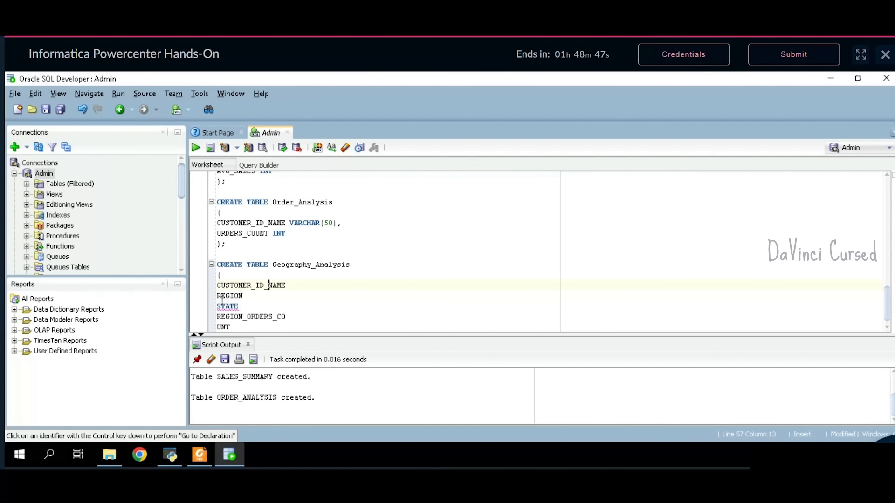
pyautogui.press('End')
pyautogui.write('VARCHAR(50)')
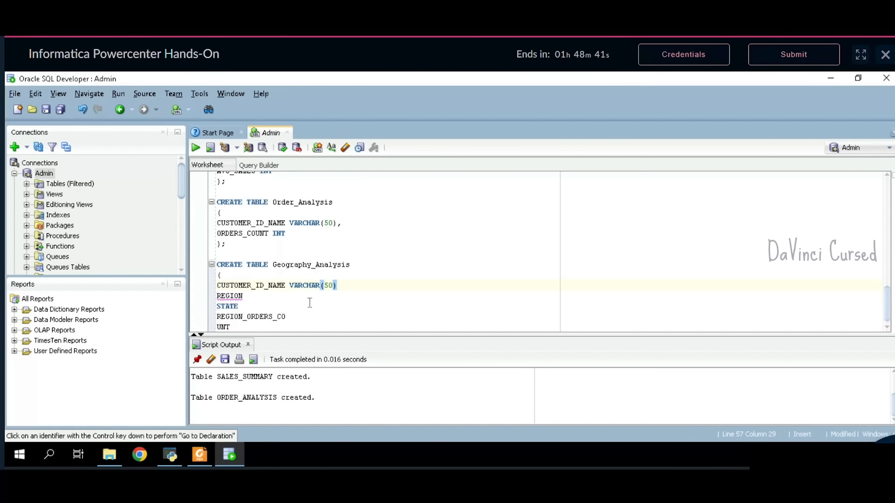
pyautogui.write(',')
pyautogui.press('Down')
pyautogui.write('VARCH')
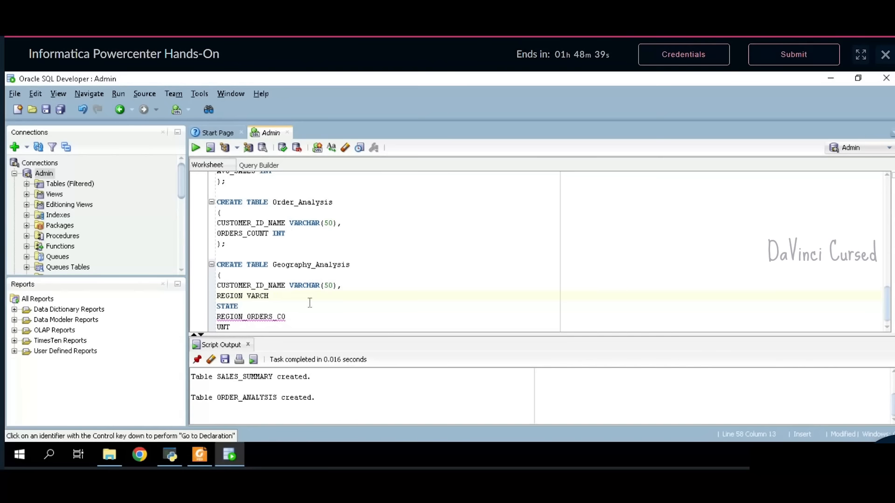
pyautogui.write('AR(50)')
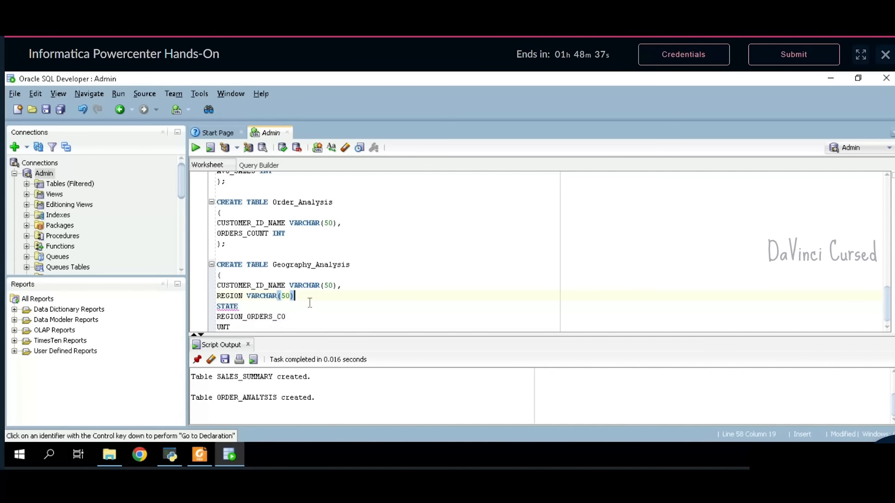
pyautogui.write(',')
pyautogui.write('ARCHAR(50')
pyautogui.write('),')
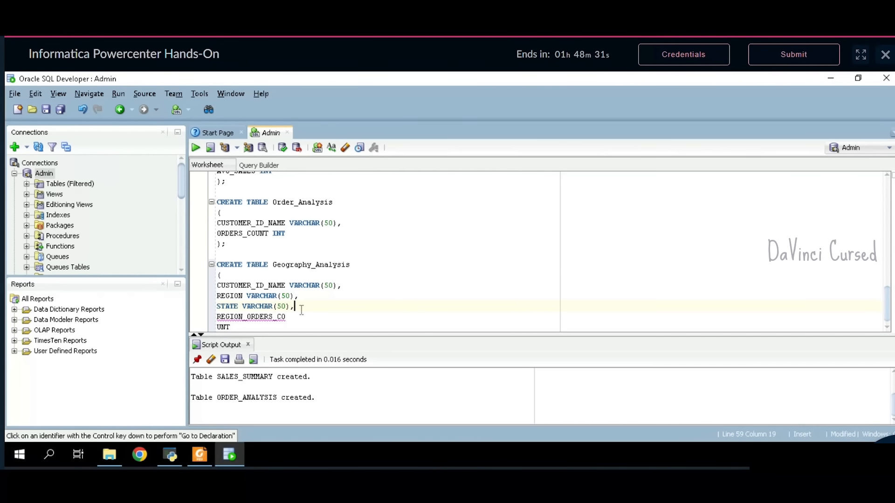
# - Make REGION_ORDERS_COUNT an INT column and run the Geography_Analysis statement
pyautogui.click(218, 327)
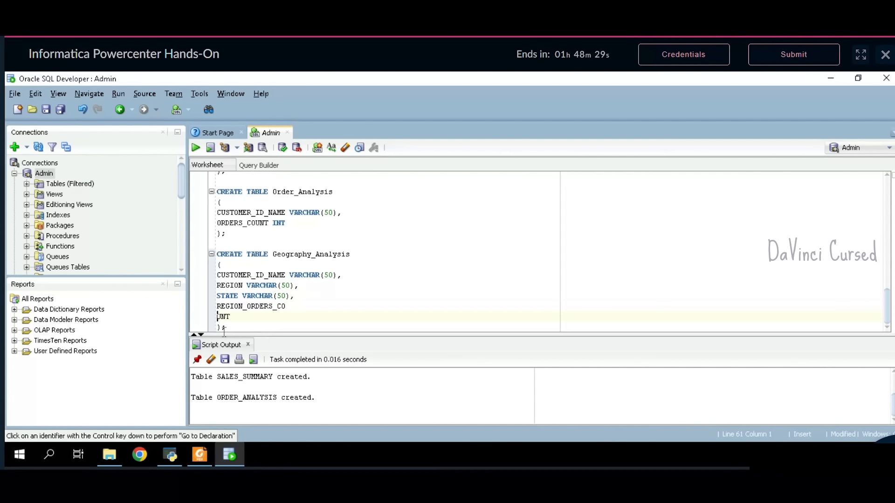
pyautogui.press('BackSpace')
pyautogui.click(344, 321)
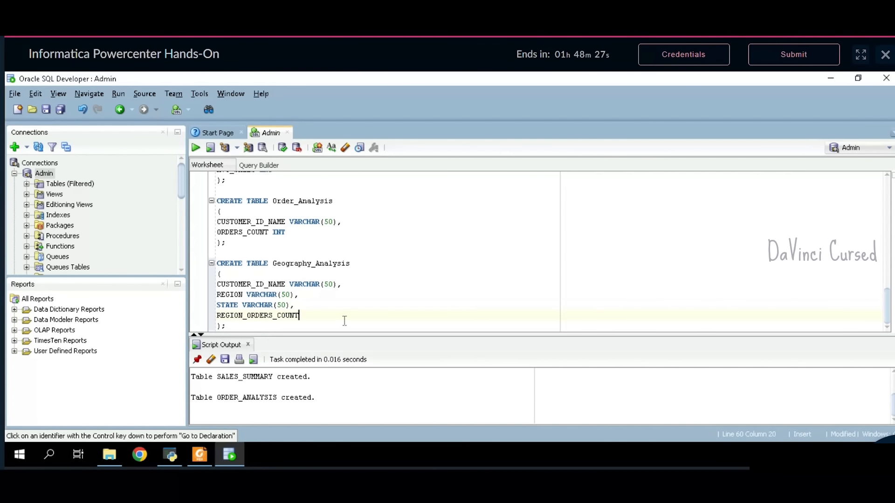
pyautogui.write('INT')
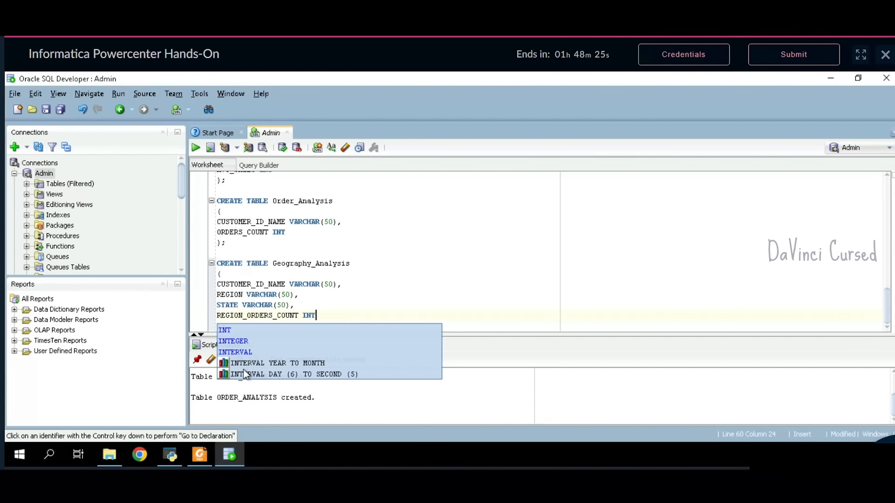
pyautogui.click(400, 314)
pyautogui.moveTo(227, 326); pyautogui.dragTo(217, 263)
pyautogui.click(194, 148)
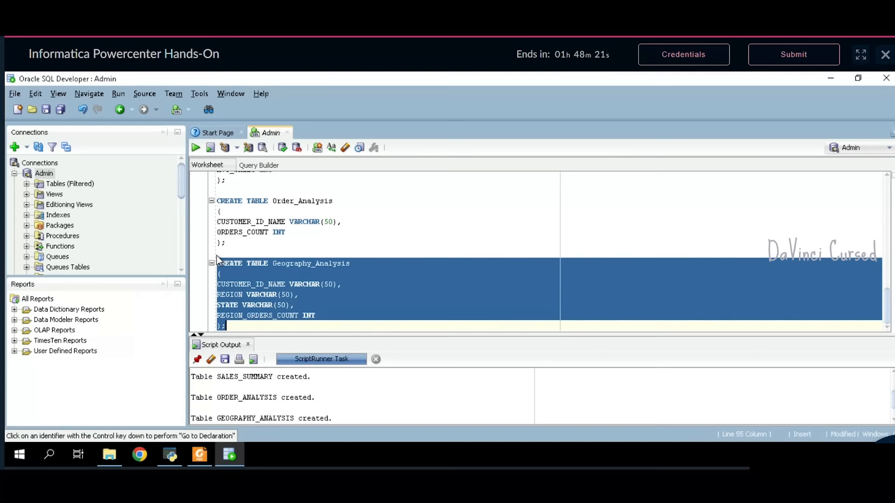
pyautogui.click(236, 331)
# - Start a CREATE TABLE Order_Processing statement, copying the name from the PDF, with empty parentheses
pyautogui.press('Return')
pyautogui.press('Return')
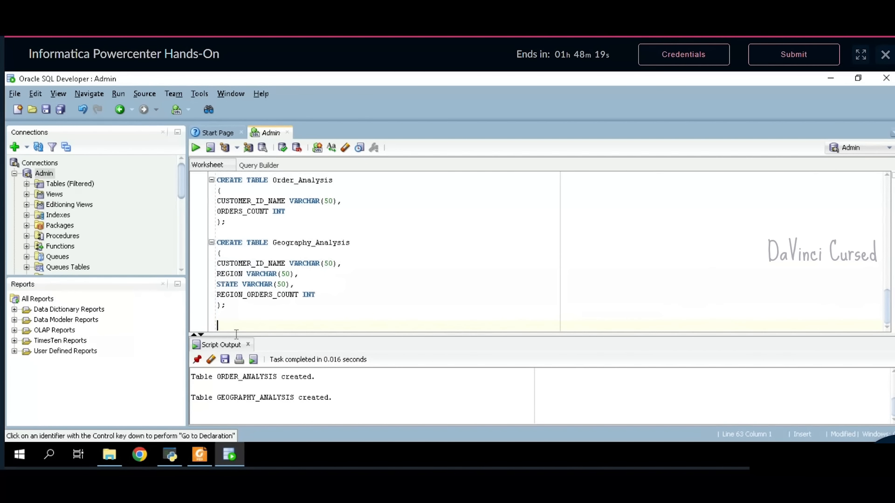
pyautogui.write('CREATE TABLE')
pyautogui.click(199, 456)
pyautogui.scroll(-3, 393, 394)
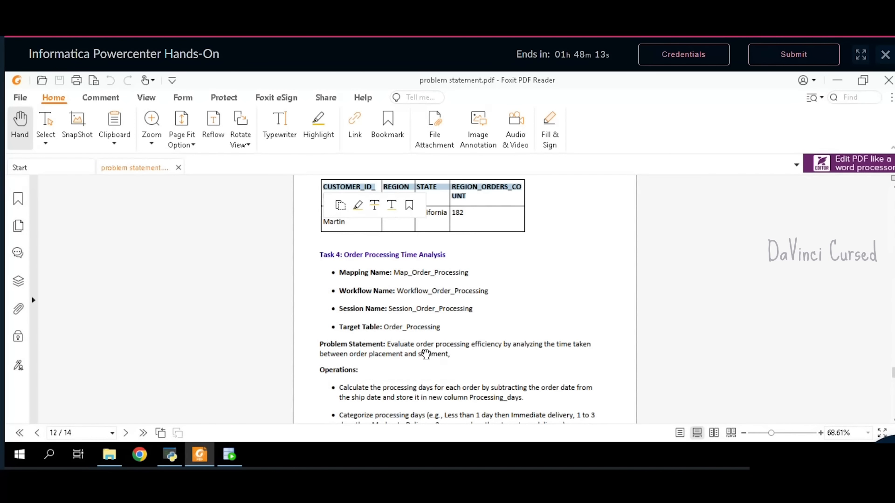
pyautogui.moveTo(445, 329); pyautogui.dragTo(386, 330)
pyautogui.hotkey('ctrl', 'c')
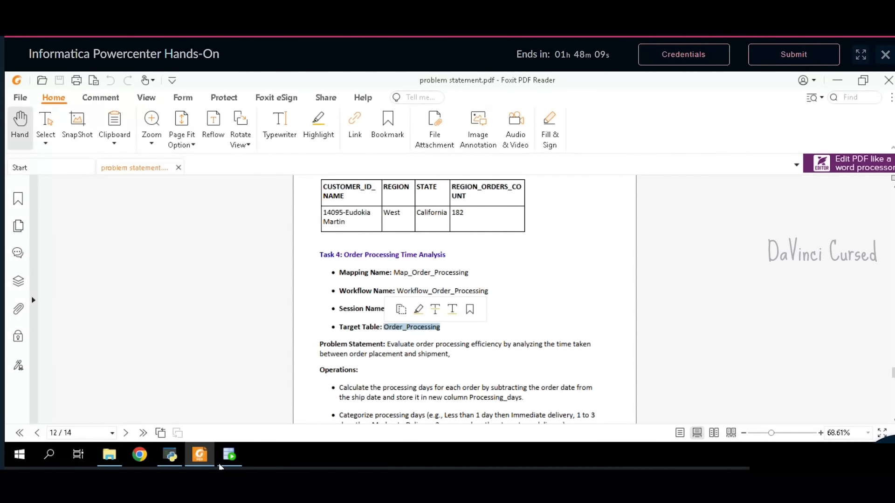
pyautogui.click(240, 453)
pyautogui.hotkey('ctrl', 'v')
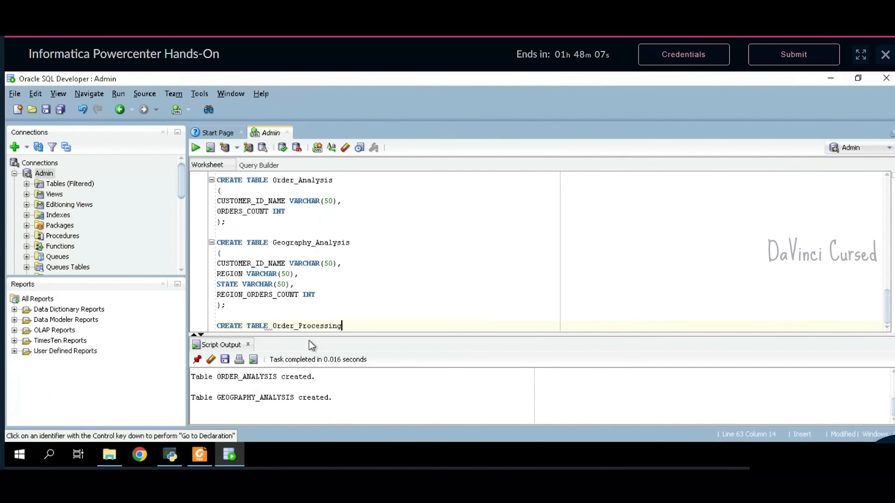
pyautogui.press('Return')
pyautogui.write('(  );')
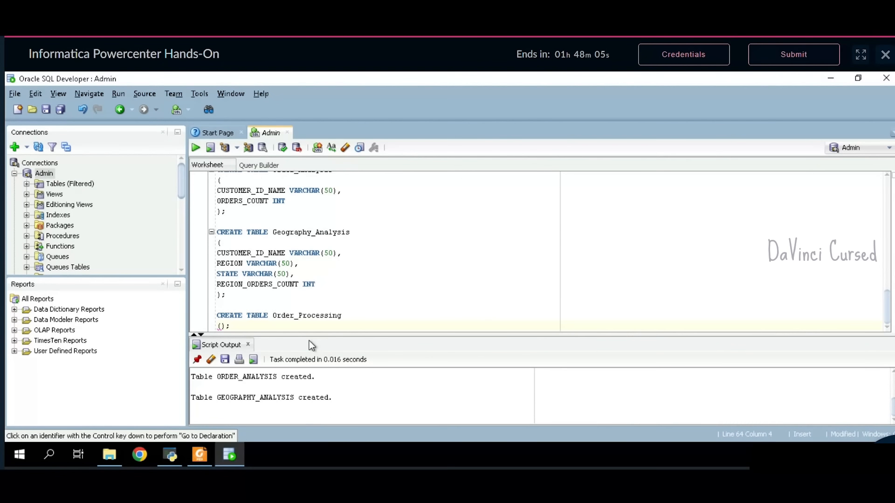
pyautogui.press('Left')
pyautogui.press('Left')
pyautogui.press('Return')
pyautogui.press('Return')
pyautogui.press('Up')
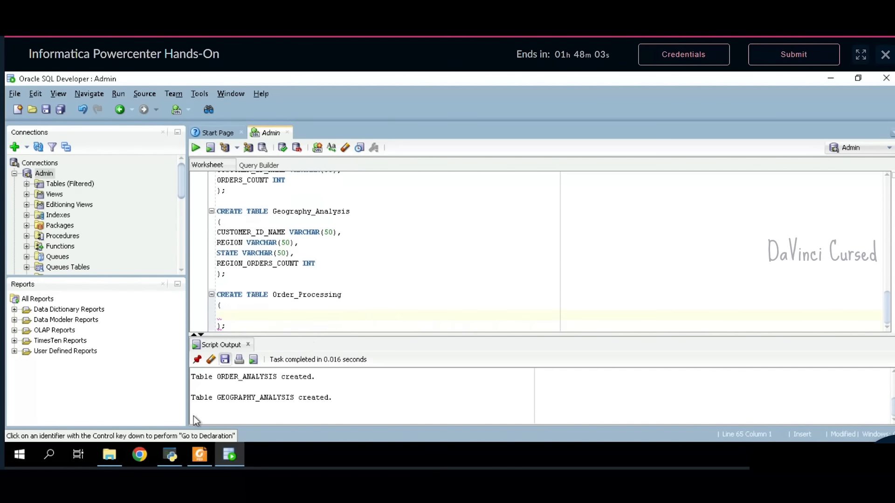
# - Paste the CATEGORISE_PROCESSING_DAYS and ORDERS_COUNT sample output headers into the statement
pyautogui.click(199, 454)
pyautogui.scroll(-5, 414, 359)
pyautogui.scroll(-15, 415, 359)
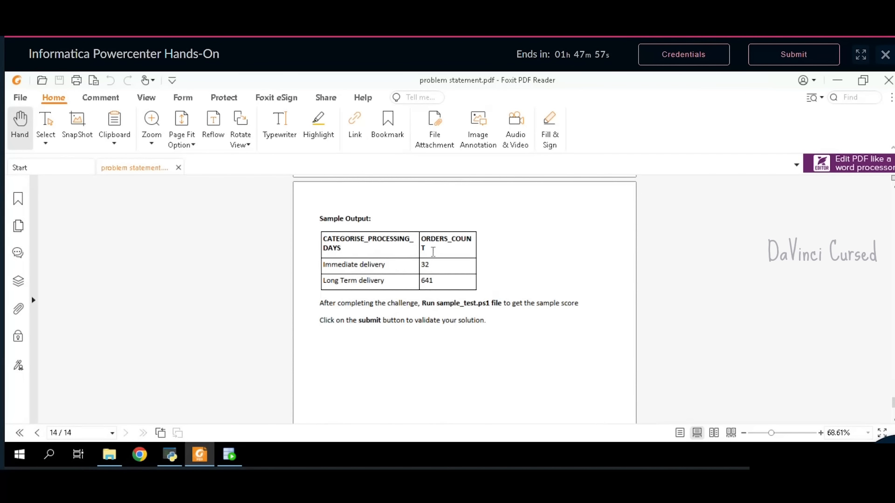
pyautogui.moveTo(433, 252); pyautogui.dragTo(325, 243)
pyautogui.hotkey('ctrl', 'c')
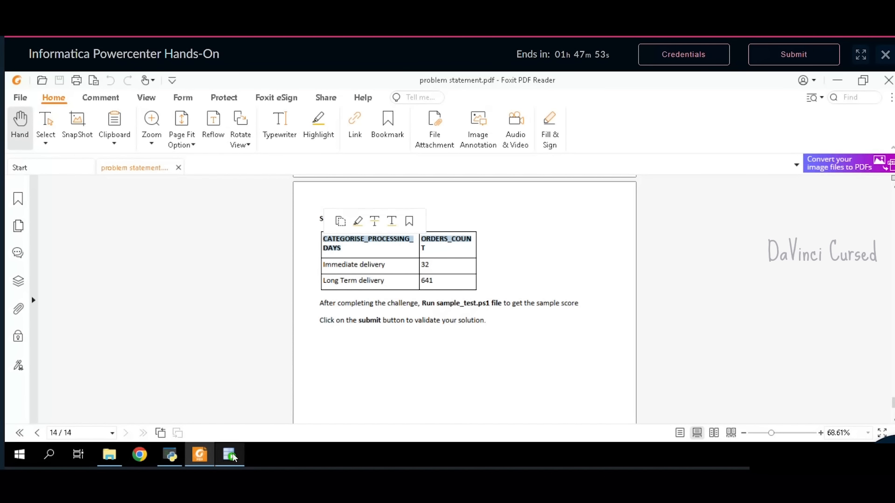
pyautogui.click(229, 455)
pyautogui.hotkey('ctrl', 'v')
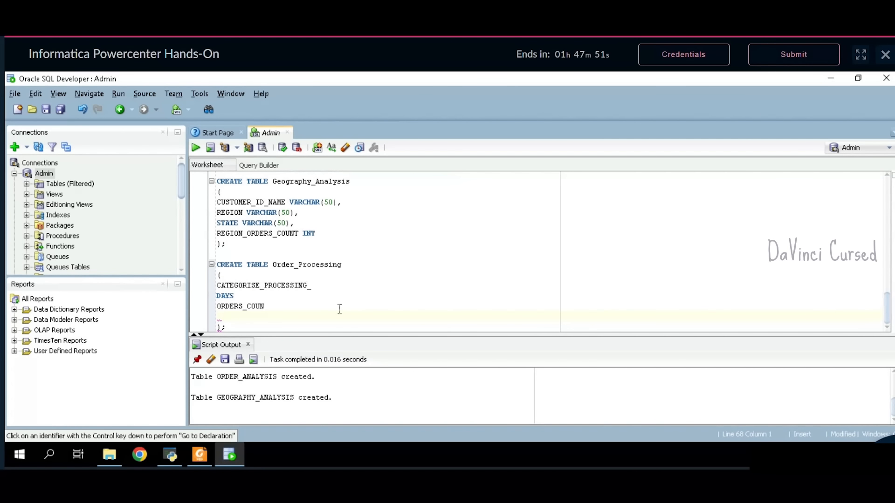
# - Type CATEGORISE_PROCESSING_DAYS as VARCHAR(50) and ORDERS_COUNT as INT, then run the statement
pyautogui.click(304, 311)
pyautogui.write('T INT')
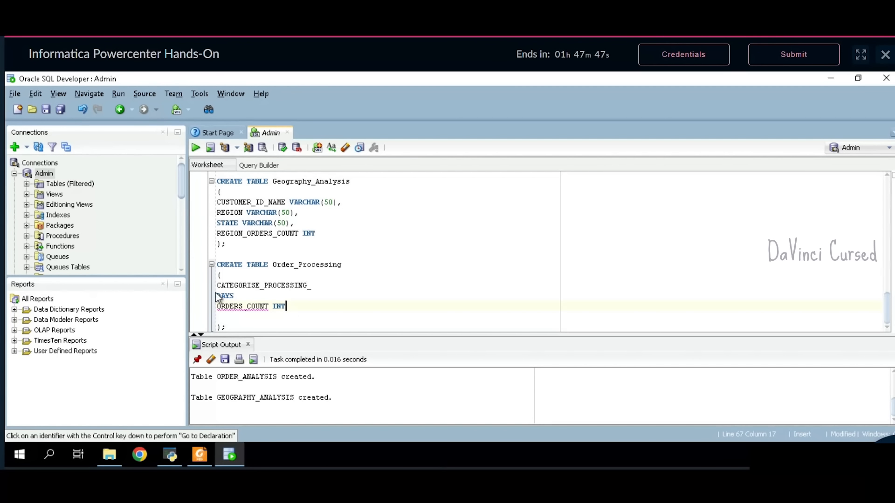
pyautogui.press('BackSpace')
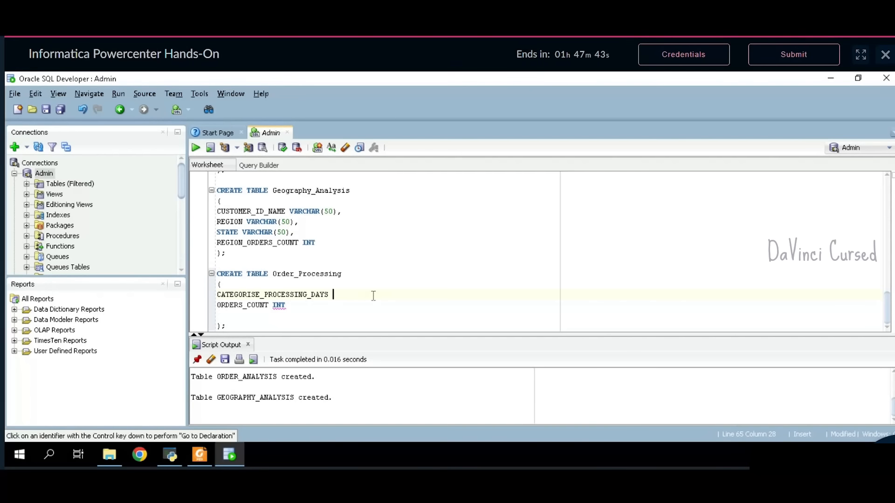
pyautogui.write('VARCHAR(50),')
pyautogui.press('BackSpace')
pyautogui.moveTo(237, 330); pyautogui.dragTo(217, 284)
pyautogui.click(198, 152)
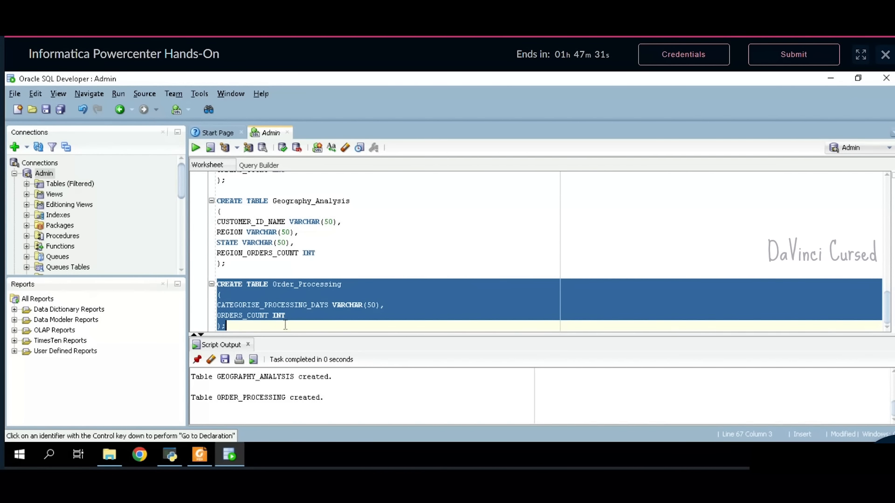
pyautogui.click(286, 327)
# - Enlarge the output panel to review earlier messages, then shrink it back
pyautogui.press('Return')
pyautogui.press('Return')
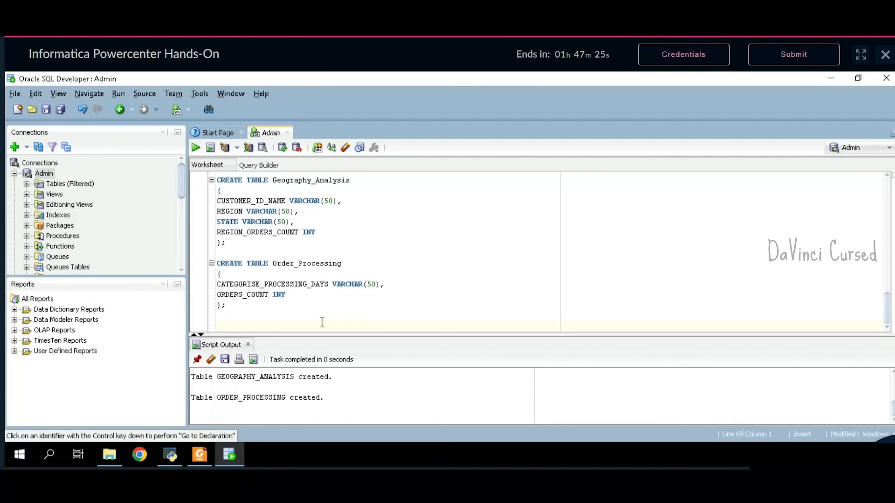
pyautogui.moveTo(326, 337); pyautogui.dragTo(325, 282)
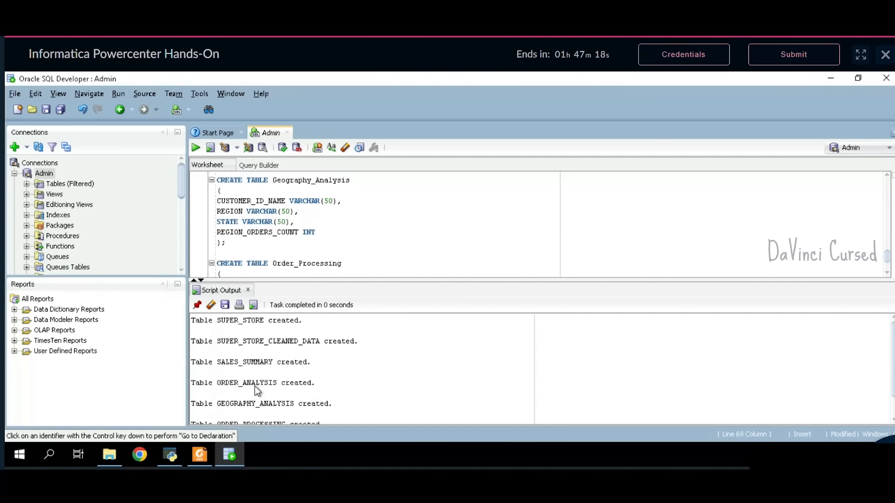
pyautogui.scroll(-1, 276, 400)
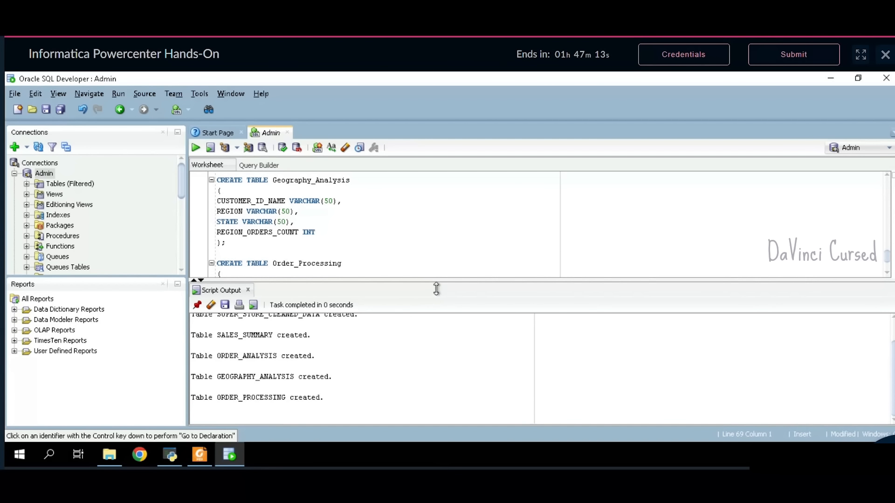
pyautogui.moveTo(433, 285); pyautogui.dragTo(438, 343)
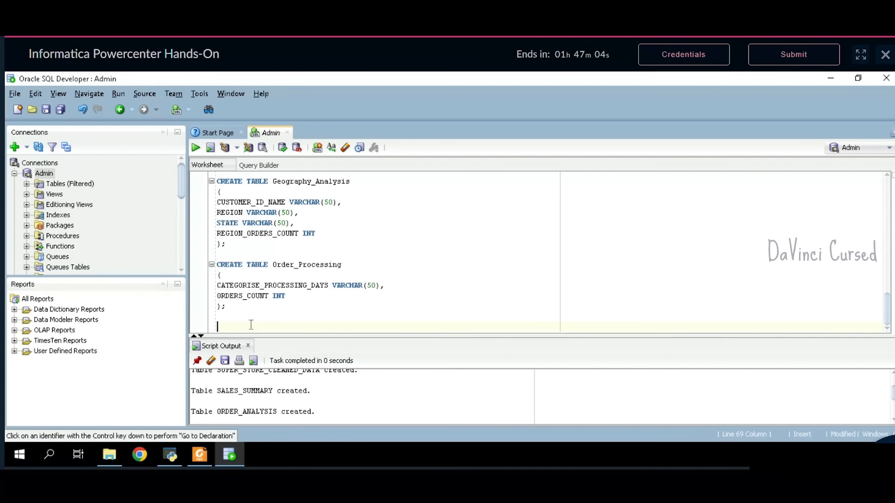
# - Run COMMIT so the output reports Commit complete, then begin a SELECT line below
pyautogui.write('COMMIT')
pyautogui.moveTo(249, 332); pyautogui.dragTo(217, 328)
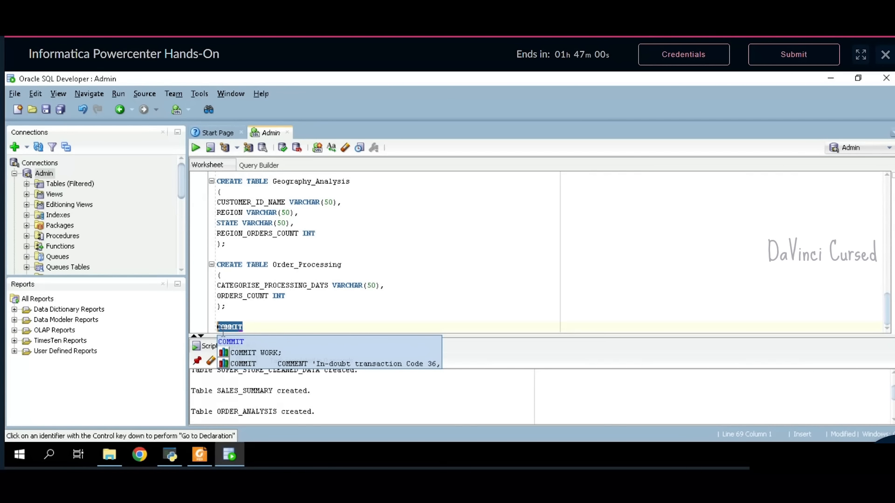
pyautogui.click(196, 148)
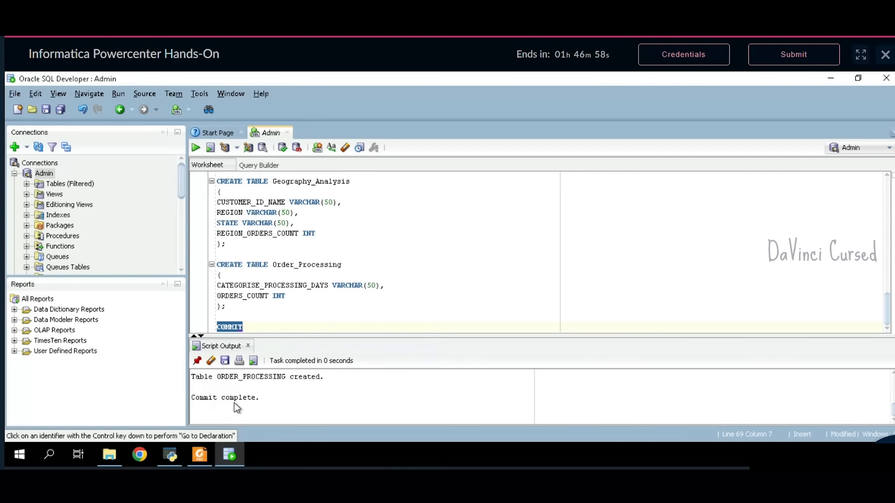
pyautogui.click(256, 328)
pyautogui.press('Return')
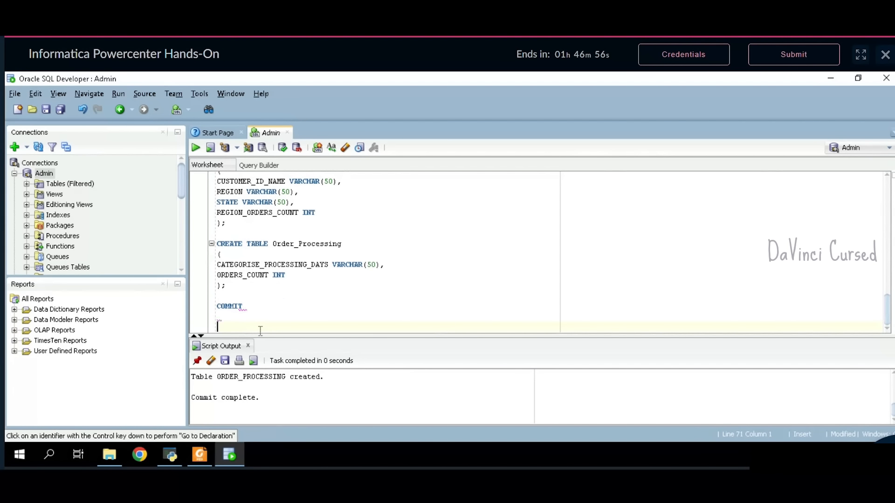
pyautogui.write('SELECT 8')
# - Write six 'SELECT * FROM' lines in the SQL worksheet
pyautogui.press('BackSpace')
pyautogui.write('* FROM')
pyautogui.moveTo(279, 327); pyautogui.dragTo(218, 328)
pyautogui.hotkey('ctrl', 'c')
pyautogui.click(295, 331)
pyautogui.press('Return')
pyautogui.hotkey('ctrl', 'v')
pyautogui.press('Return')
pyautogui.hotkey('ctrl', 'v')
pyautogui.press('Return')
pyautogui.hotkey('ctrl', 'v')
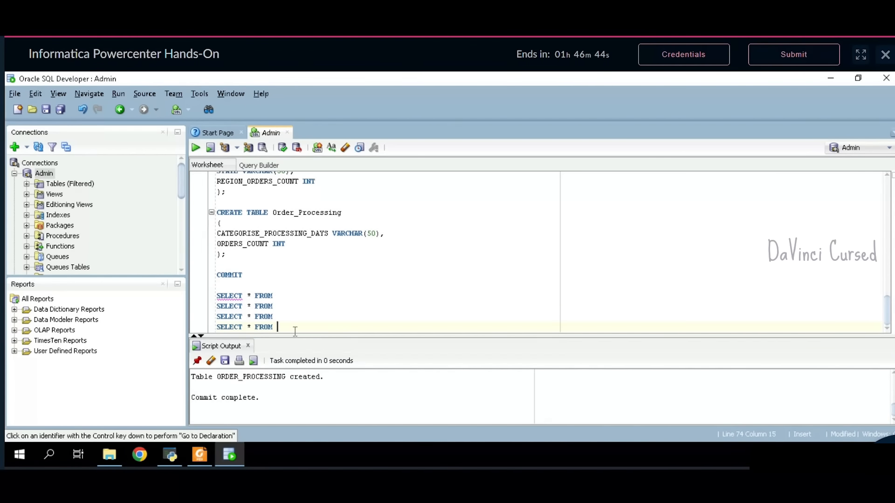
pyautogui.press('Return')
pyautogui.hotkey('ctrl', 'v')
pyautogui.press('Return')
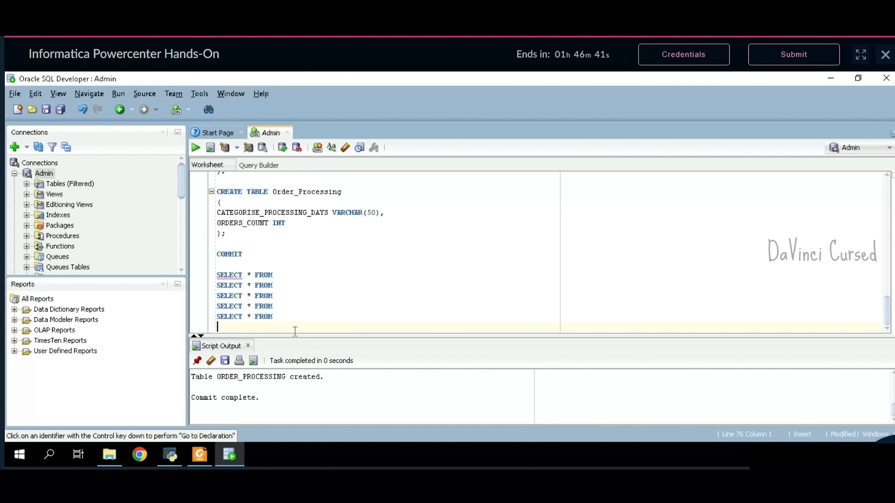
pyautogui.hotkey('ctrl', 'v')
# - Complete the first three queries with SUPER_STORE, SUPER_STORE_CLEANED_DATA and SALES_SUMMARY
pyautogui.moveTo(330, 337); pyautogui.dragTo(329, 327)
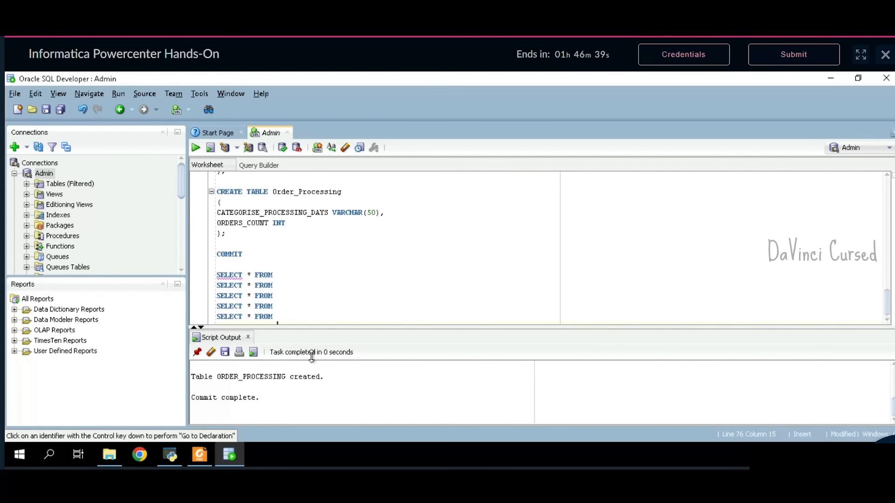
pyautogui.scroll(5, 311, 395)
pyautogui.moveTo(264, 367); pyautogui.dragTo(218, 367)
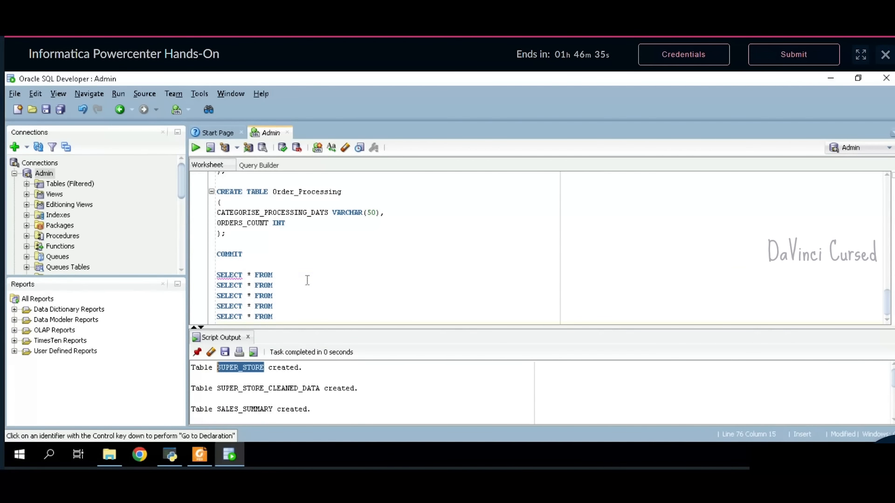
pyautogui.hotkey('ctrl', 'v')
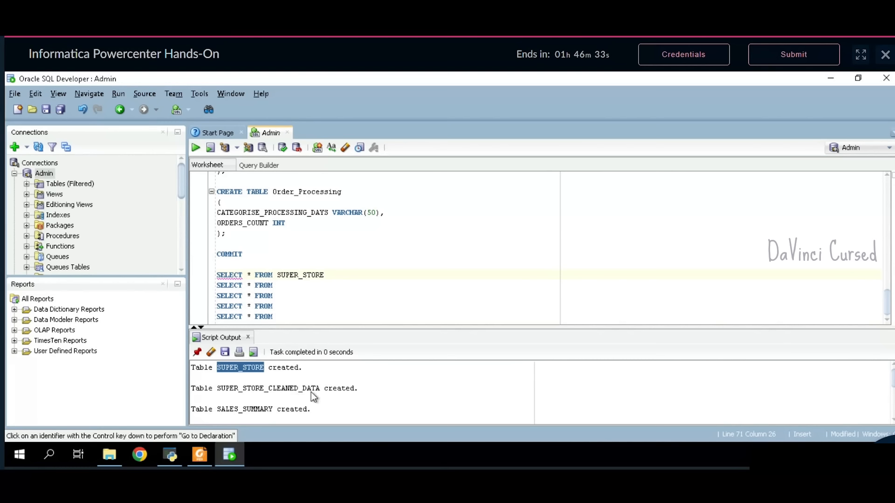
pyautogui.moveTo(322, 391); pyautogui.dragTo(283, 392)
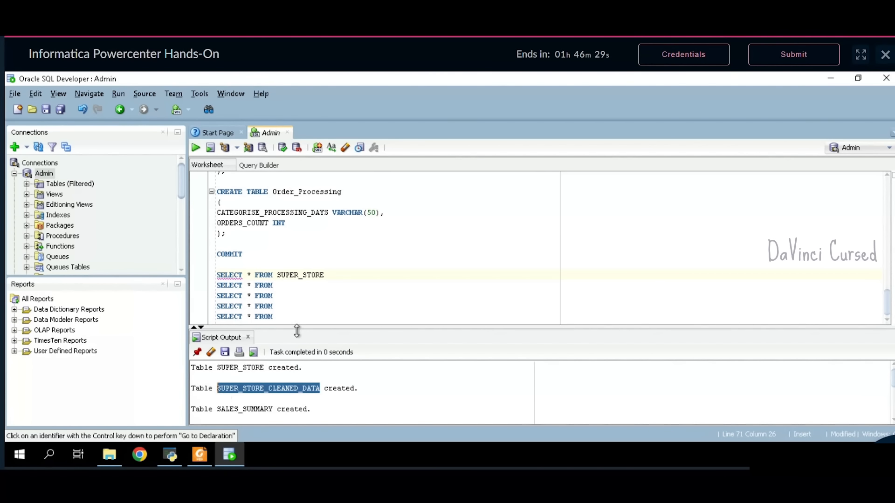
pyautogui.click(306, 286)
pyautogui.hotkey('ctrl', 'v')
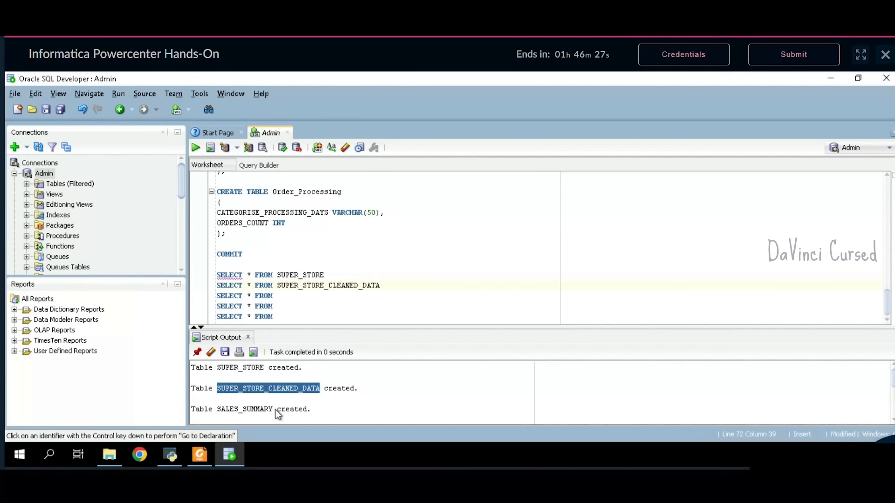
pyautogui.moveTo(275, 410); pyautogui.dragTo(242, 410)
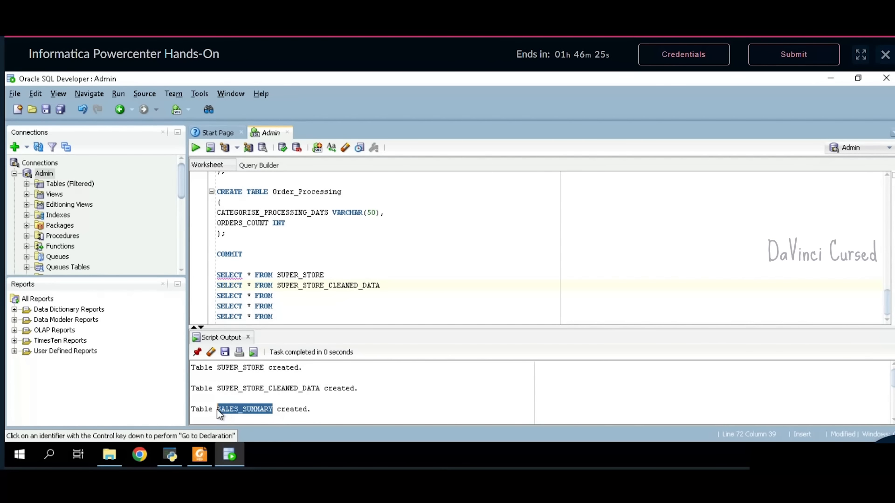
pyautogui.click(294, 297)
pyautogui.hotkey('ctrl', 'v')
# - Complete the remaining queries with ORDER_ANALYSIS, GEOGRAPHY_ANALYSIS and ORDER_PROCESSING
pyautogui.scroll(-1, 281, 393)
pyautogui.click(279, 400)
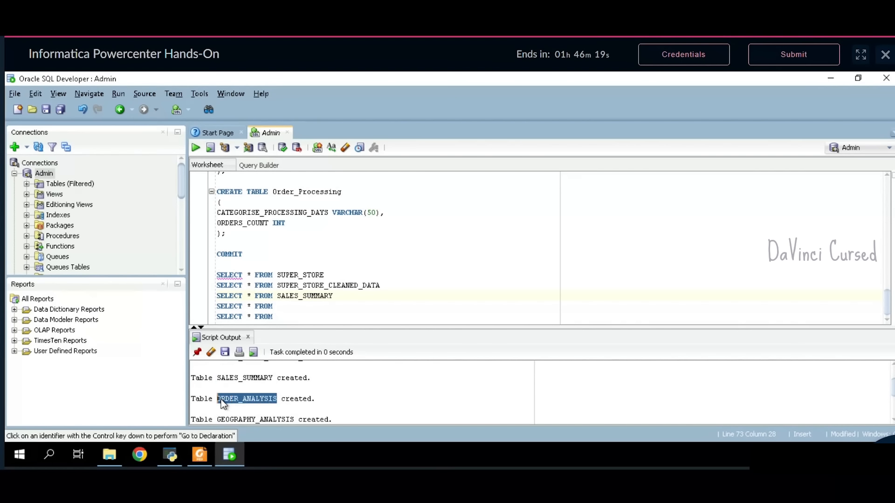
pyautogui.hotkey('ctrl', 'v')
pyautogui.moveTo(295, 420); pyautogui.dragTo(226, 389)
pyautogui.click(280, 399)
pyautogui.scroll(1, 281, 399)
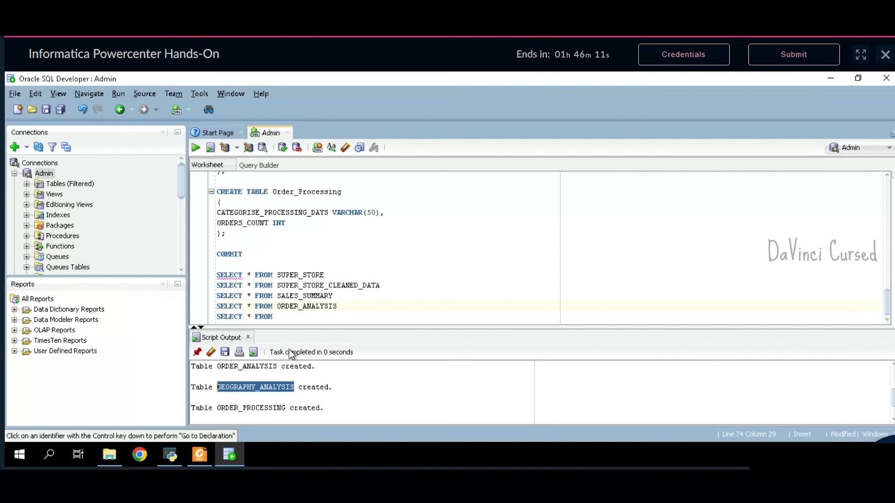
pyautogui.click(325, 320)
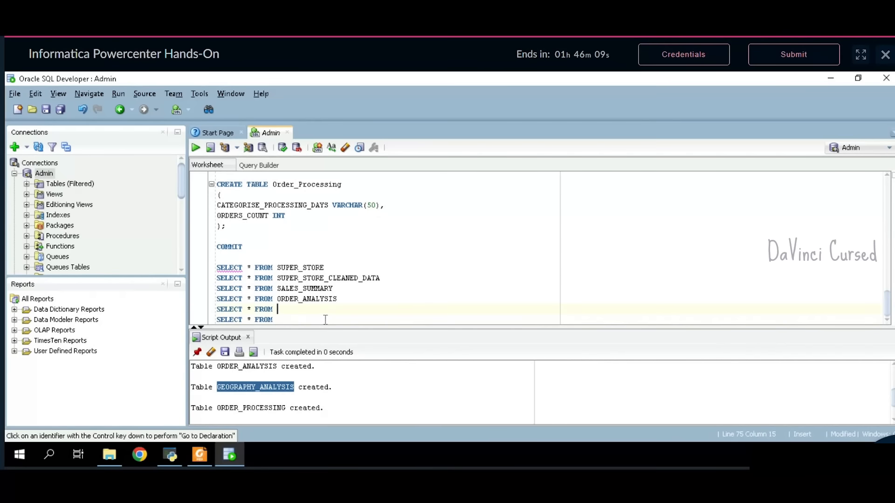
pyautogui.hotkey('ctrl', 'v')
pyautogui.moveTo(286, 411); pyautogui.dragTo(250, 412)
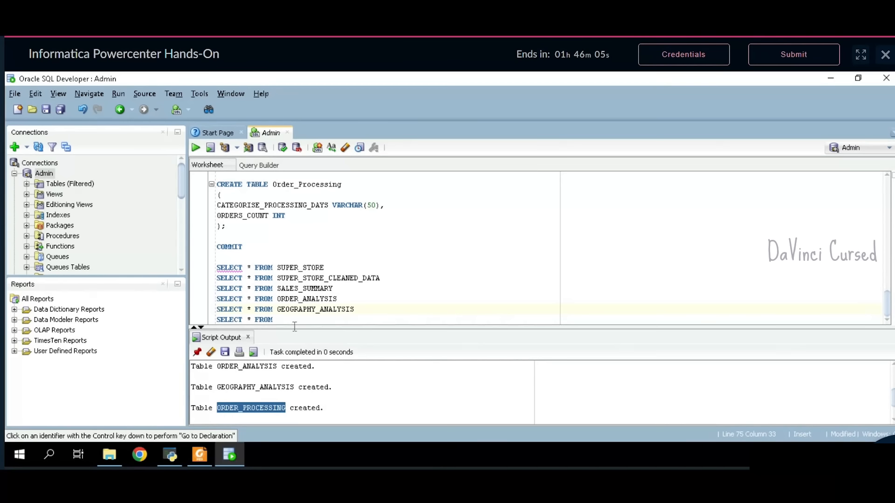
pyautogui.click(293, 324)
pyautogui.hotkey('ctrl', 'v')
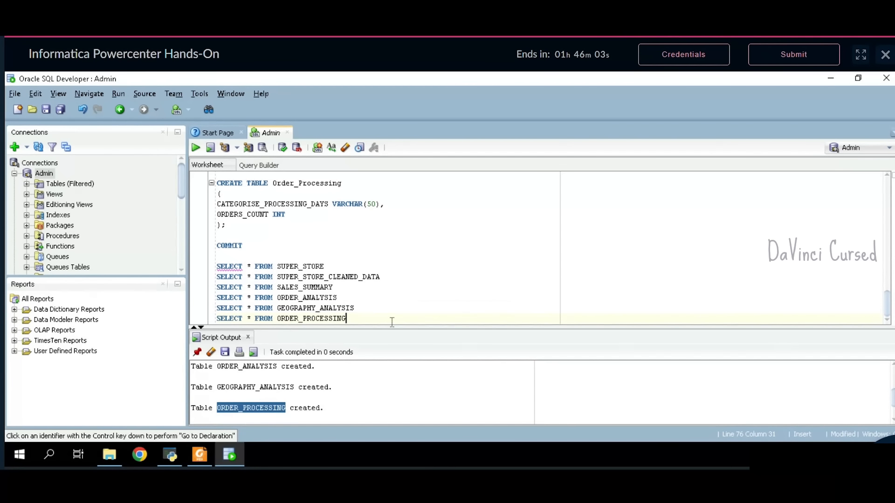
# - Run SELECT * FROM SUPER_STORE, which returns 0 rows
pyautogui.moveTo(325, 267); pyautogui.dragTo(223, 274)
pyautogui.moveTo(251, 263); pyautogui.dragTo(324, 267)
pyautogui.hotkey('ctrl', 'Return')
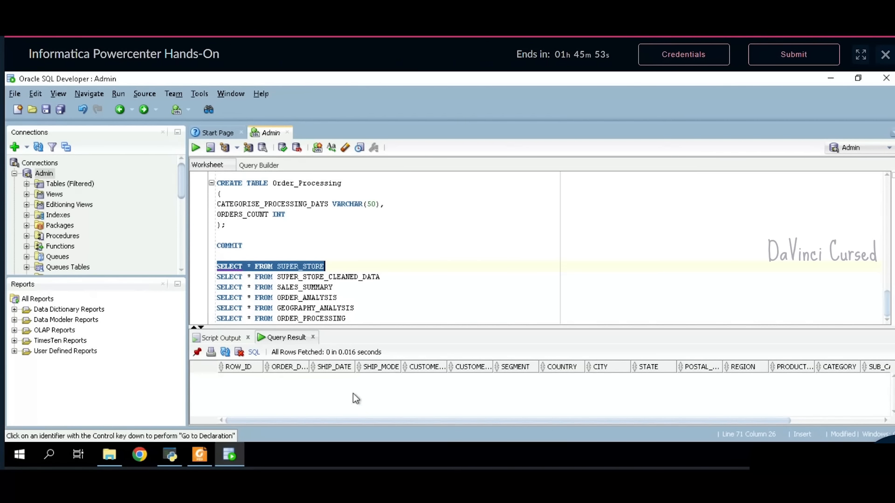
# - Expand the schema's Tables list and open SUPER_STORE to see its 17 column definitions
pyautogui.click(27, 184)
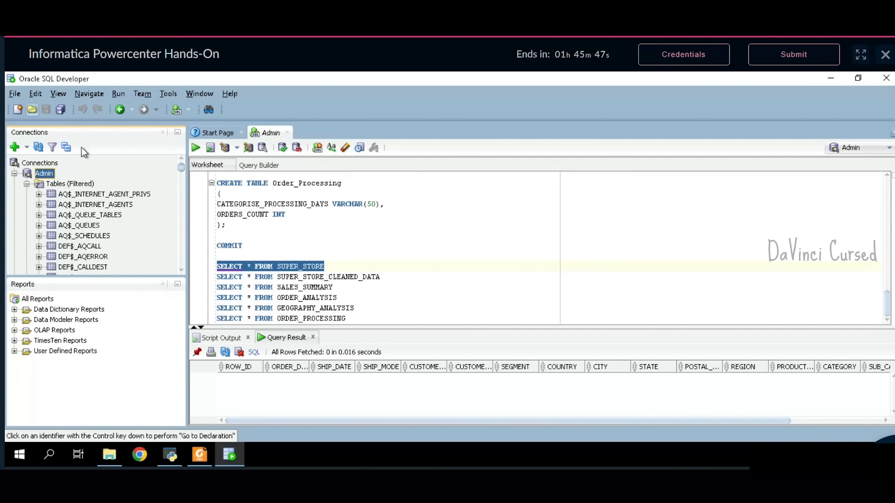
pyautogui.moveTo(182, 169); pyautogui.dragTo(185, 261)
pyautogui.scroll(2, 160, 246)
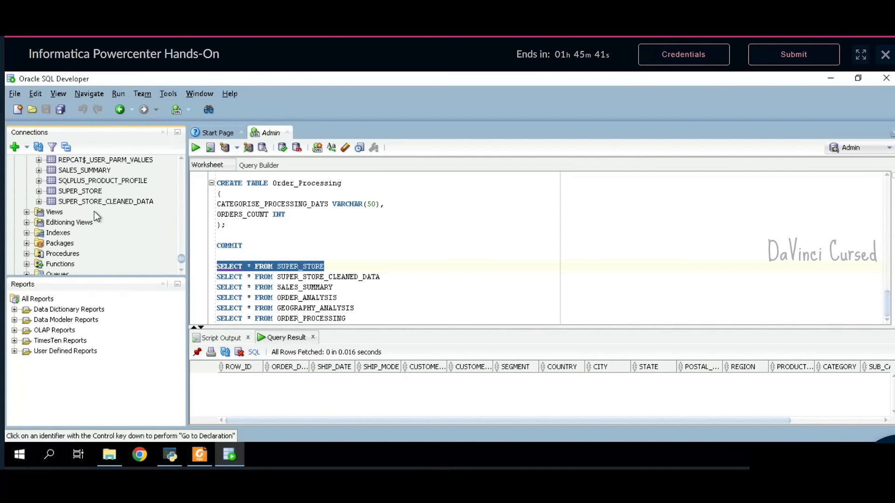
pyautogui.doubleClick(79, 192)
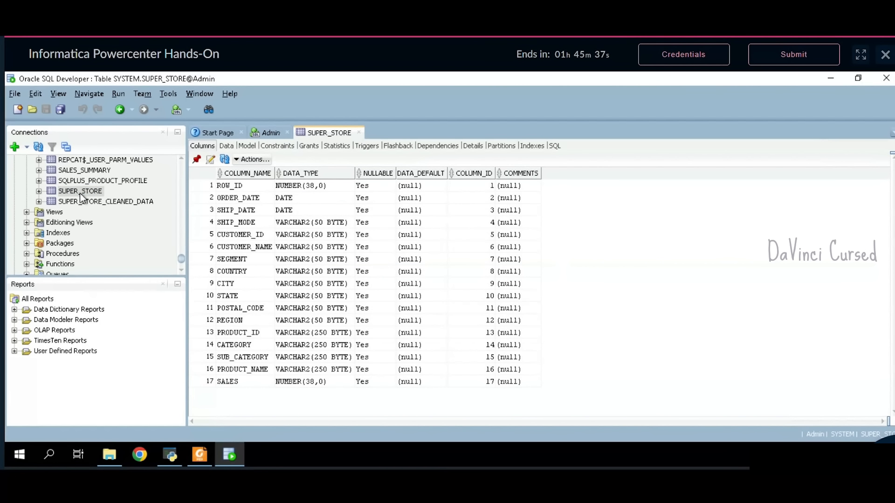
# - Start Import Data on SUPER_STORE from Desktop\Project\miniproject-informatica-super_store\superstore_data.csv
pyautogui.rightClick(79, 192)
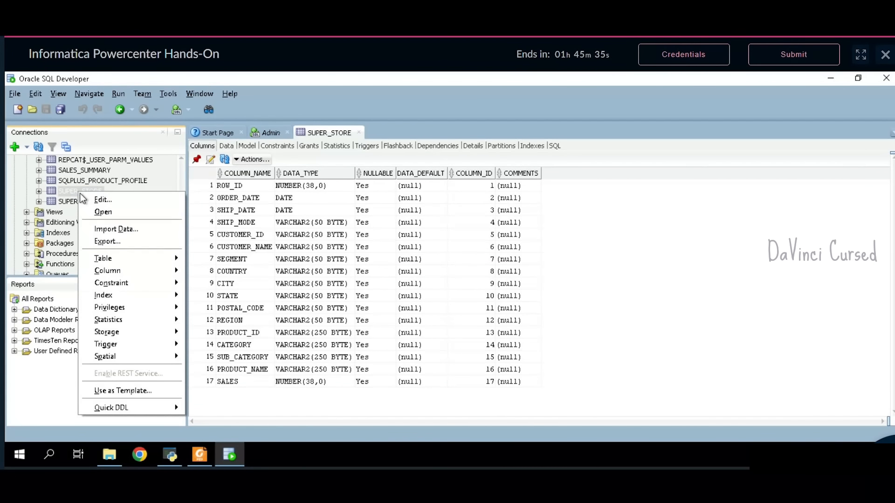
pyautogui.click(105, 231)
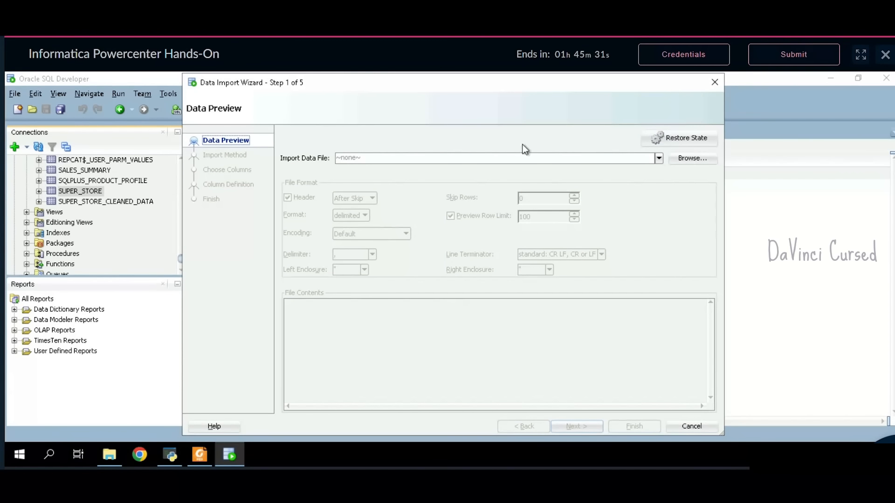
pyautogui.click(705, 160)
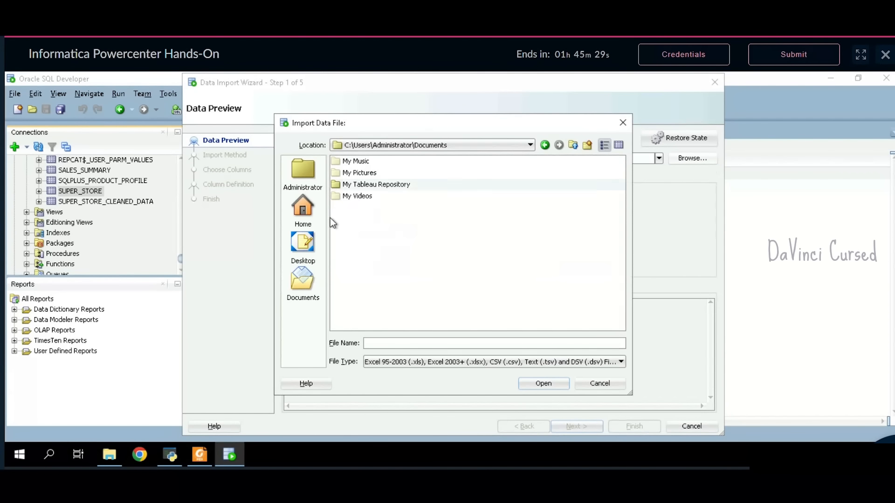
pyautogui.click(303, 246)
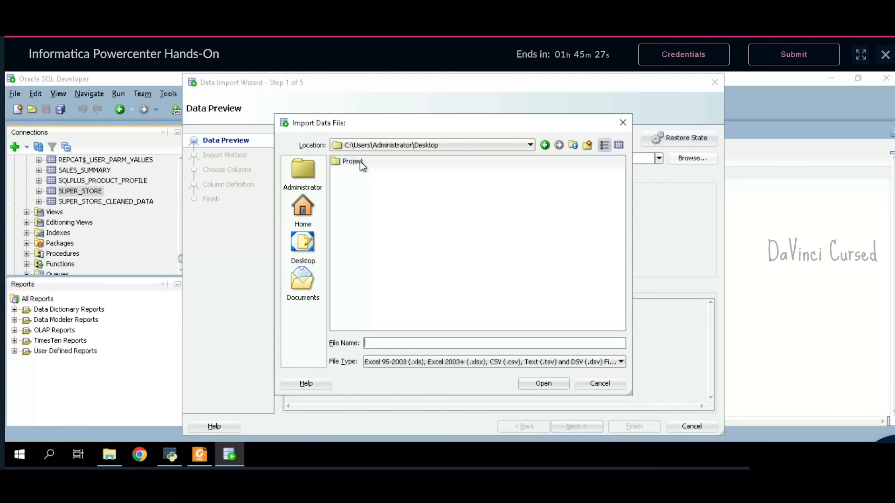
pyautogui.doubleClick(360, 162)
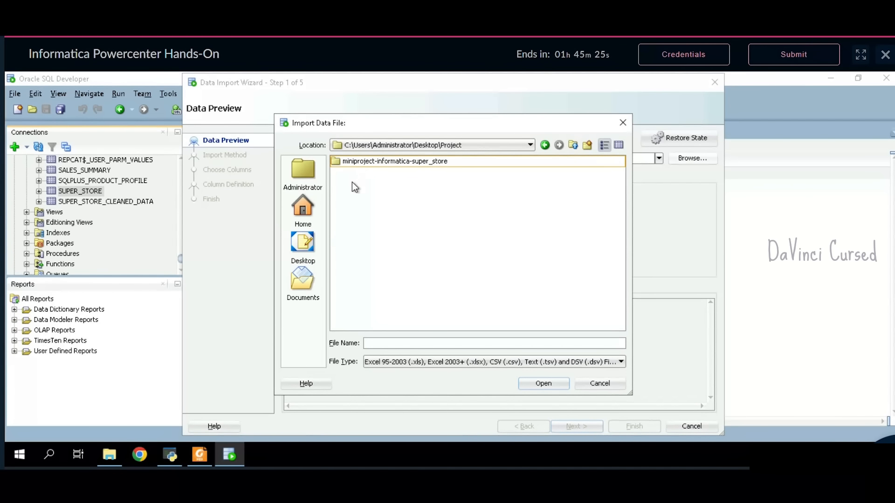
pyautogui.doubleClick(392, 163)
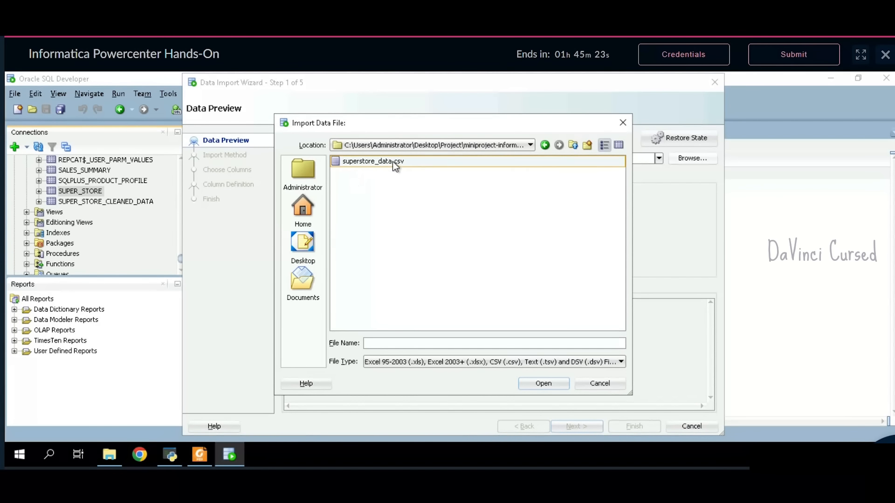
pyautogui.click(406, 163)
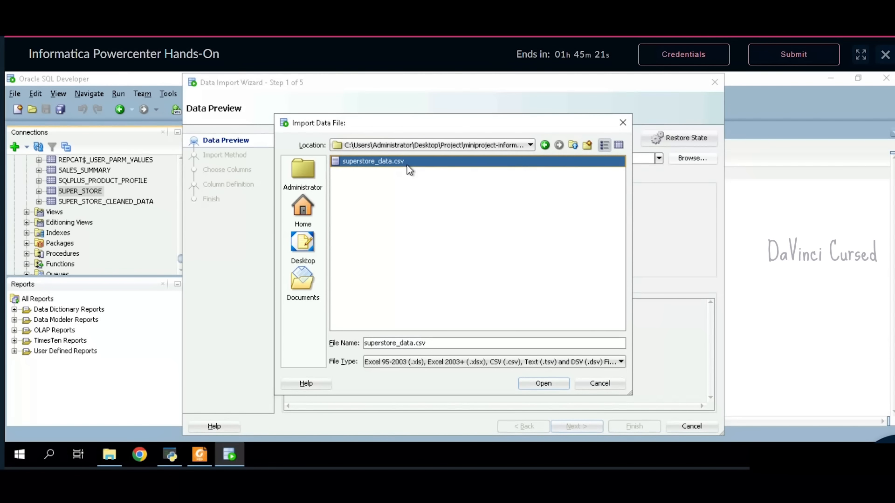
pyautogui.click(541, 383)
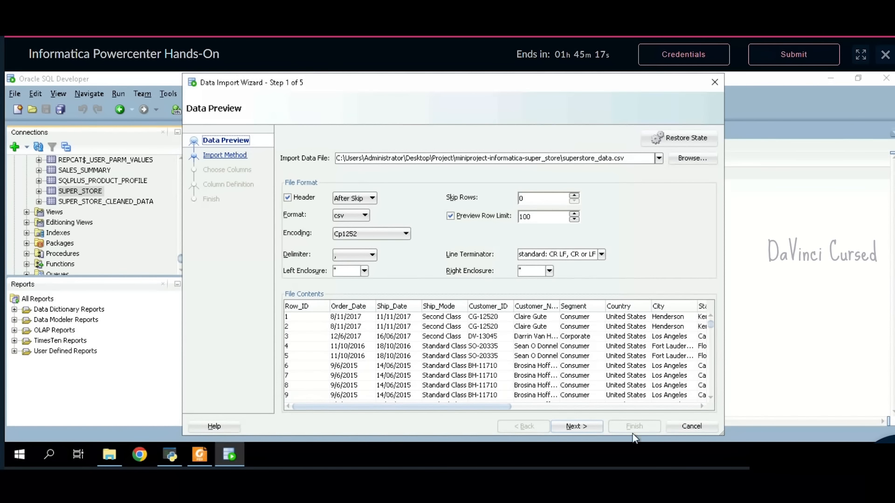
# - Advance to the column definitions and set Order_Date's format to DD/MM/YYYY
pyautogui.click(576, 431)
pyautogui.click(575, 432)
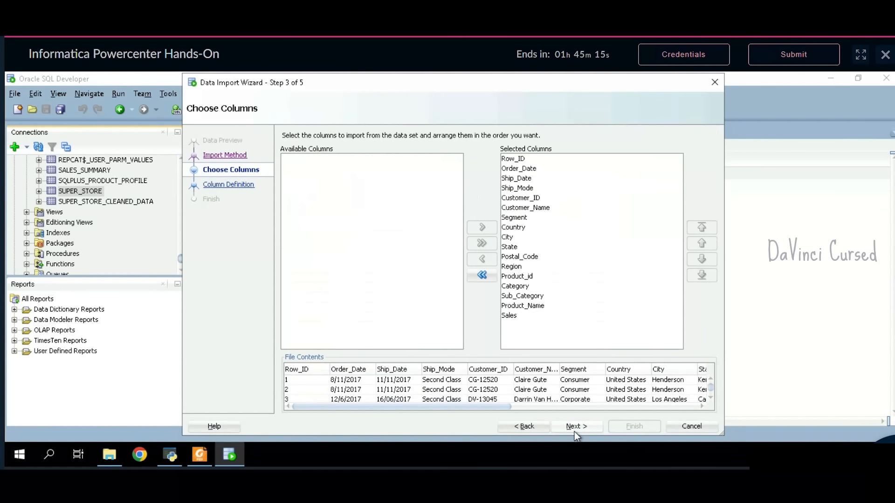
pyautogui.click(574, 429)
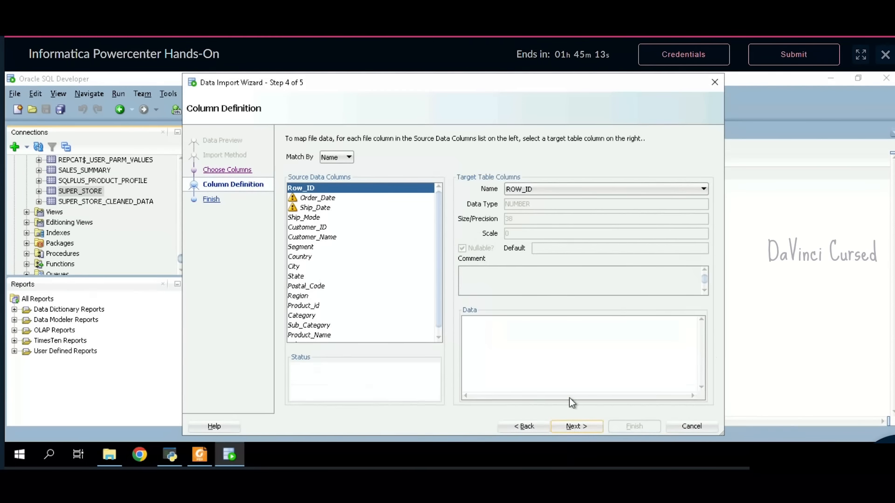
pyautogui.click(344, 200)
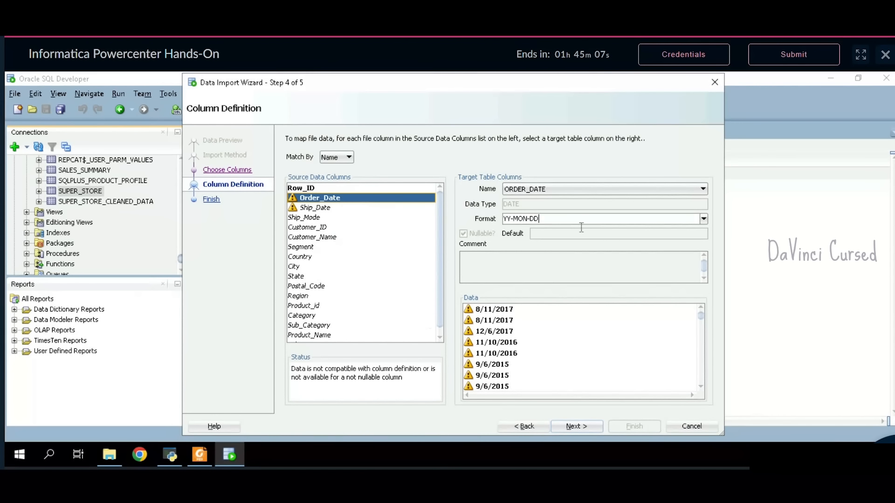
pyautogui.moveTo(582, 227); pyautogui.dragTo(499, 224)
pyautogui.press('BackSpace')
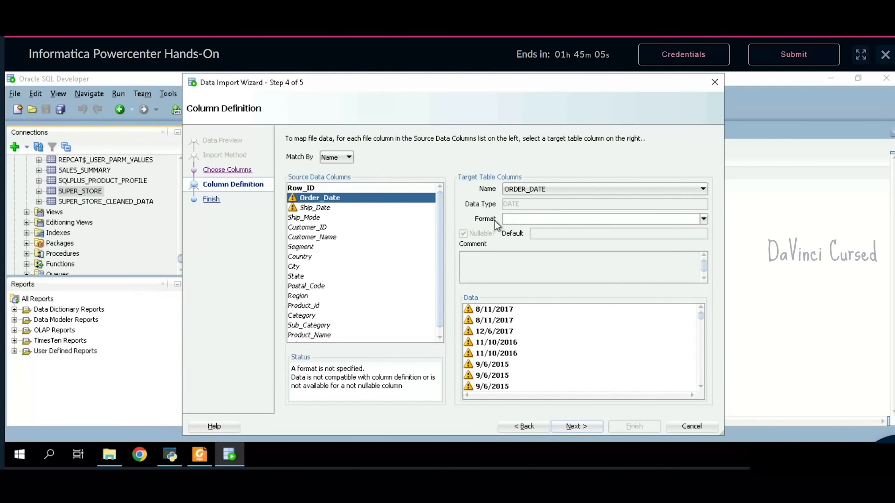
pyautogui.write('MM/')
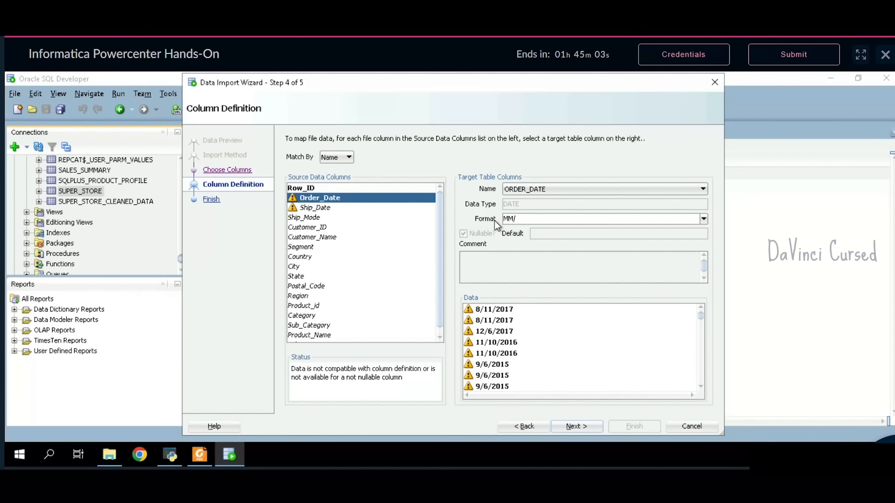
pyautogui.press('BackSpace')
pyautogui.press('BackSpace')
pyautogui.press('BackSpace')
pyautogui.write('DD/MM/YYYY')
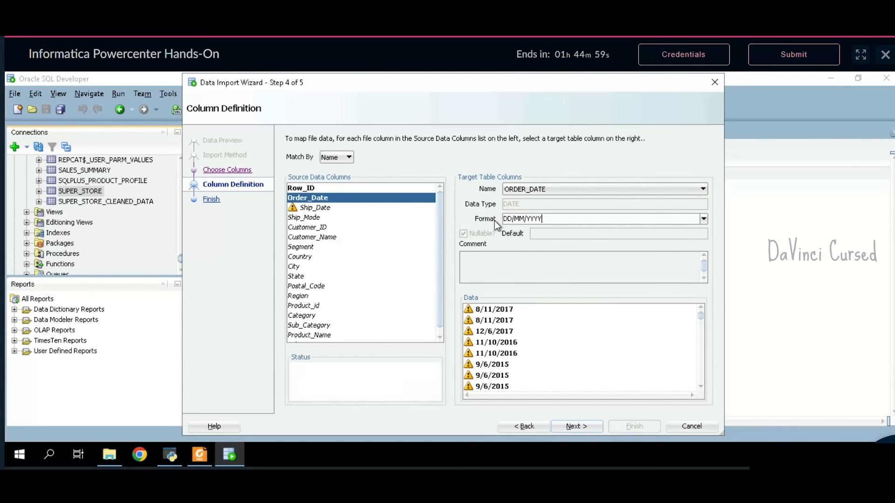
# - Set Ship_Date's format to DD/MM/YYYY as well and finish the import
pyautogui.moveTo(548, 219); pyautogui.dragTo(476, 222)
pyautogui.hotkey('ctrl', 'c')
pyautogui.click(350, 208)
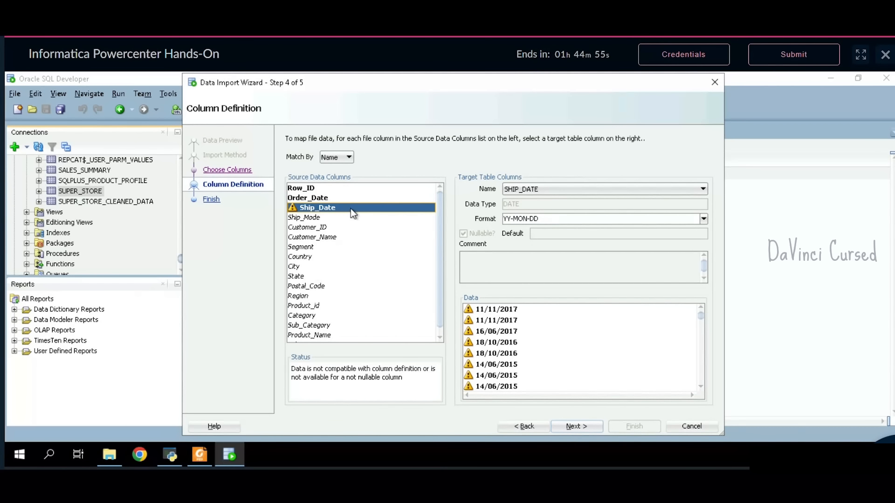
pyautogui.moveTo(689, 224); pyautogui.dragTo(425, 216)
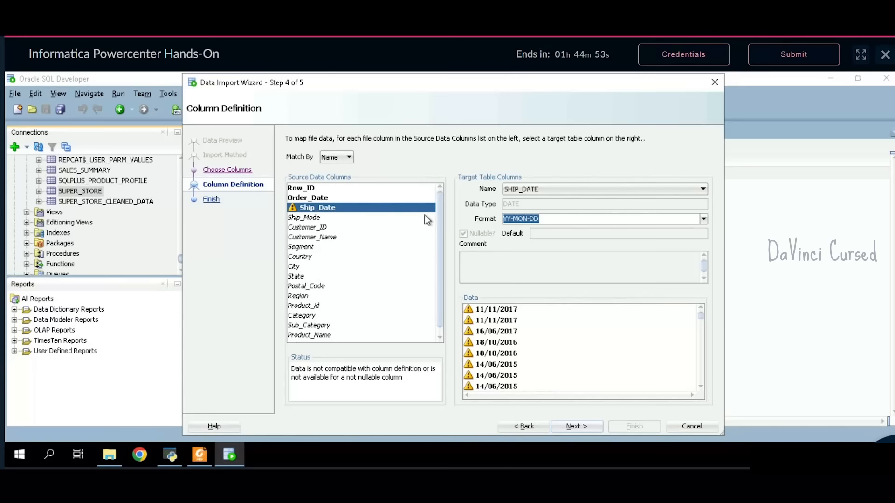
pyautogui.hotkey('ctrl', 'v')
pyautogui.press('Return')
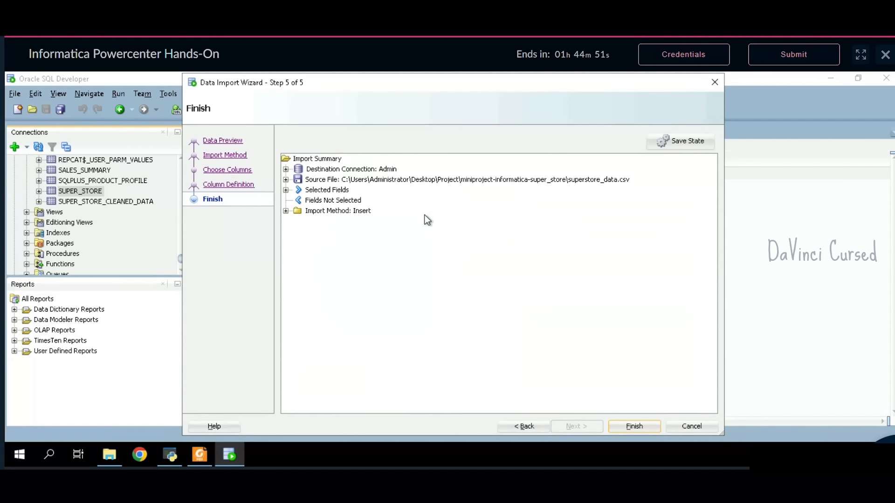
pyautogui.click(625, 428)
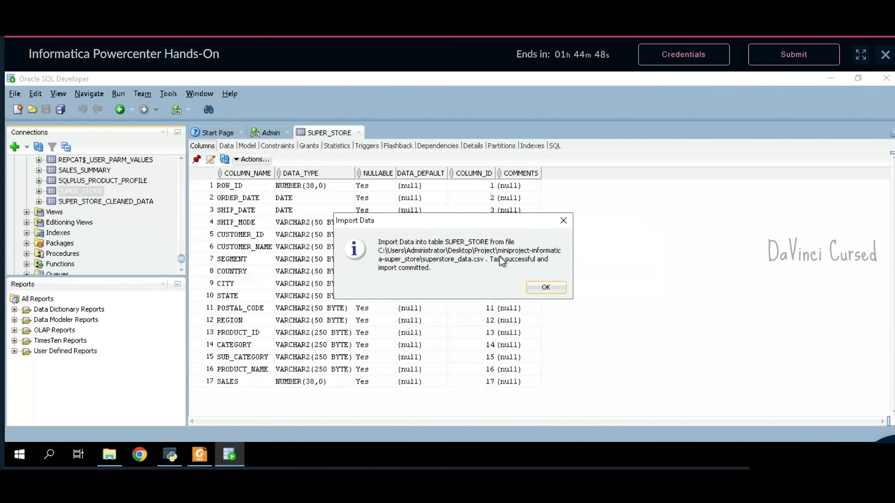
# - Dismiss the import success message and view the loaded SUPER_STORE rows in Data tab and worksheet
pyautogui.click(547, 287)
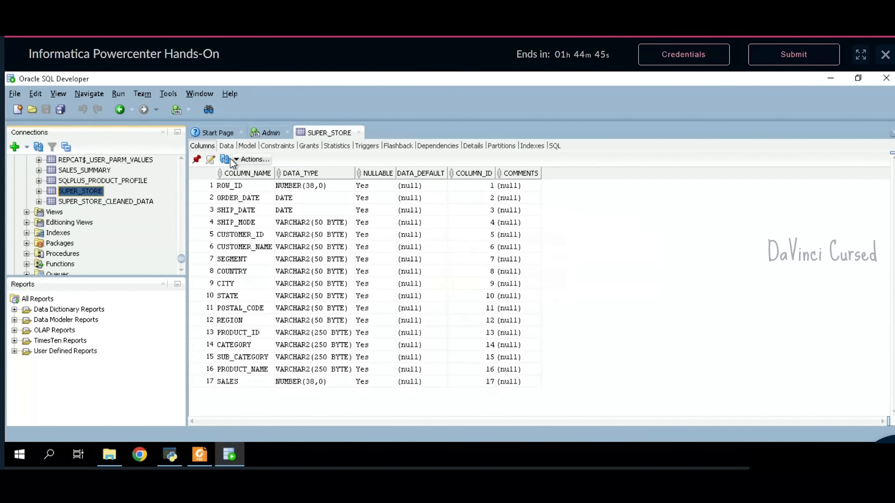
pyautogui.click(226, 146)
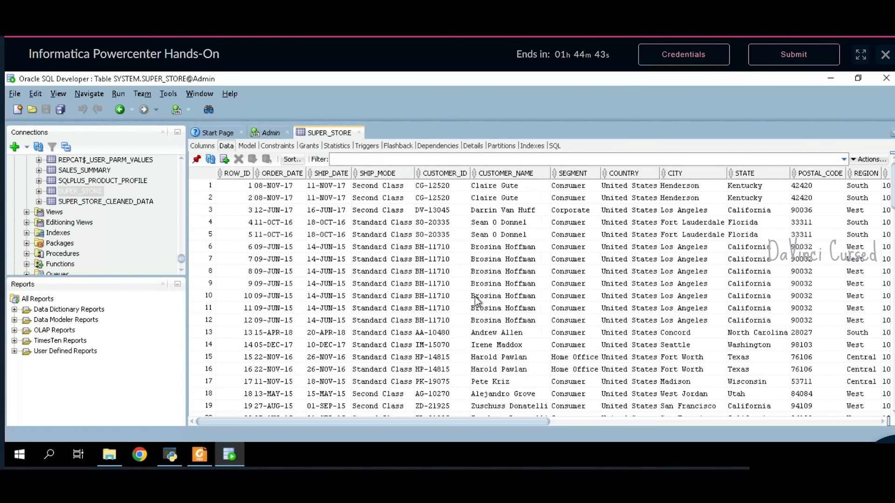
pyautogui.click(269, 135)
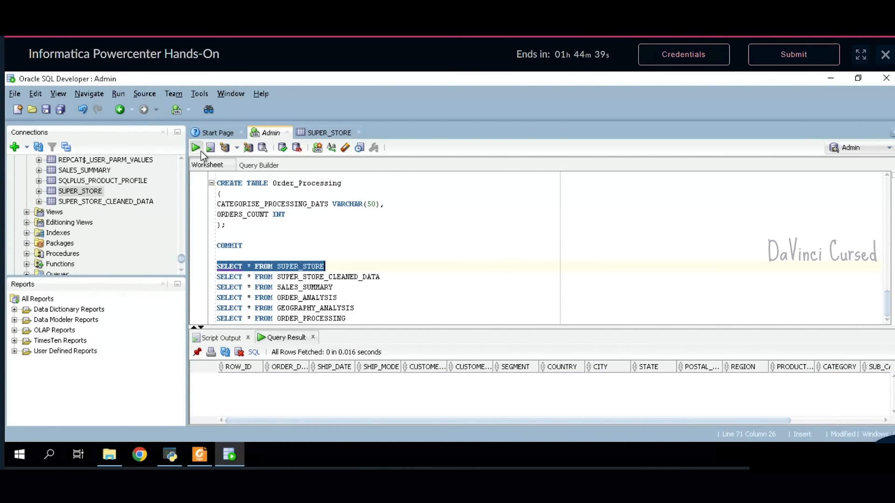
pyautogui.scroll(-4, 401, 397)
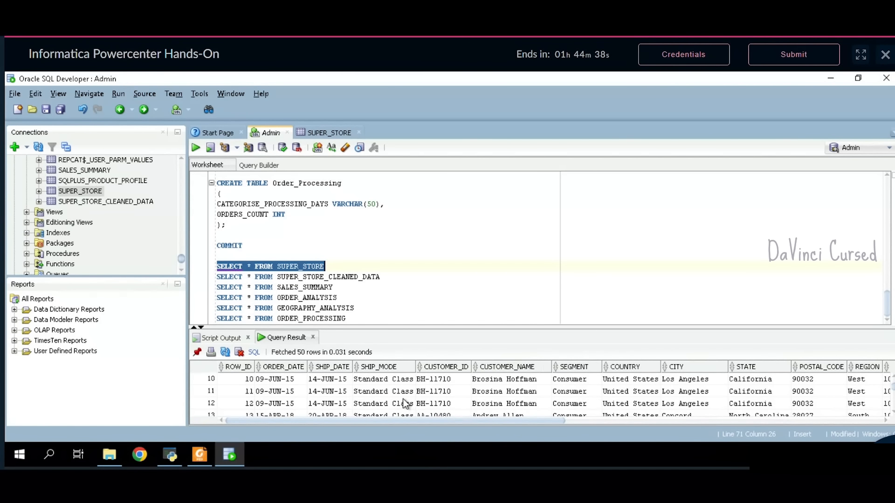
pyautogui.scroll(4, 401, 397)
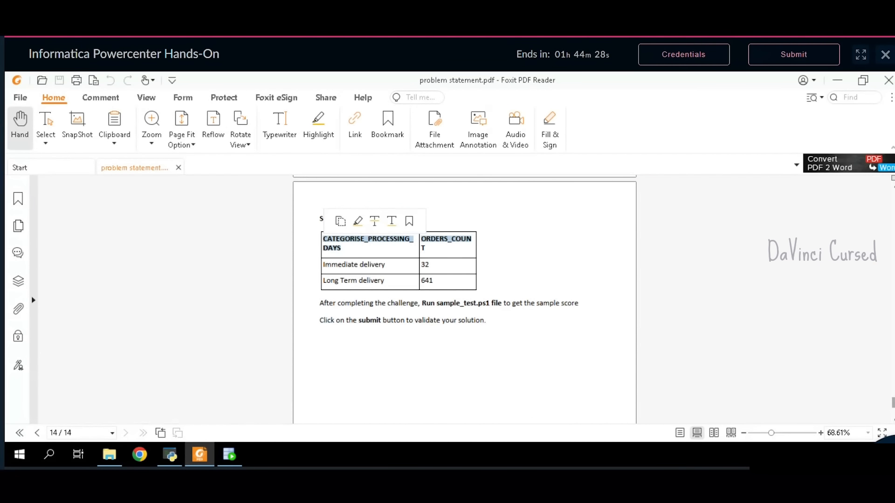
# - Return the PDF to page 1, minimize Foxit, refresh the desktop and select the Repository Manager shortcut
pyautogui.moveTo(893, 403); pyautogui.dragTo(893, 194)
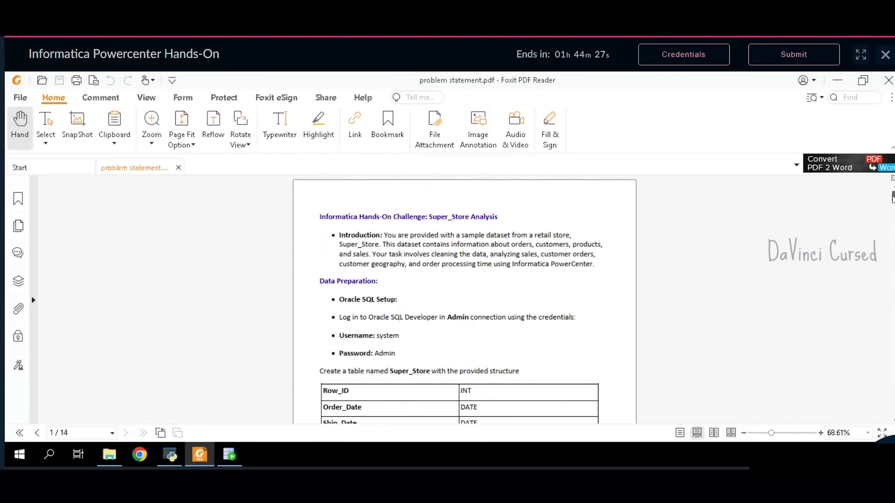
pyautogui.click(837, 82)
pyautogui.rightClick(599, 189)
pyautogui.click(631, 226)
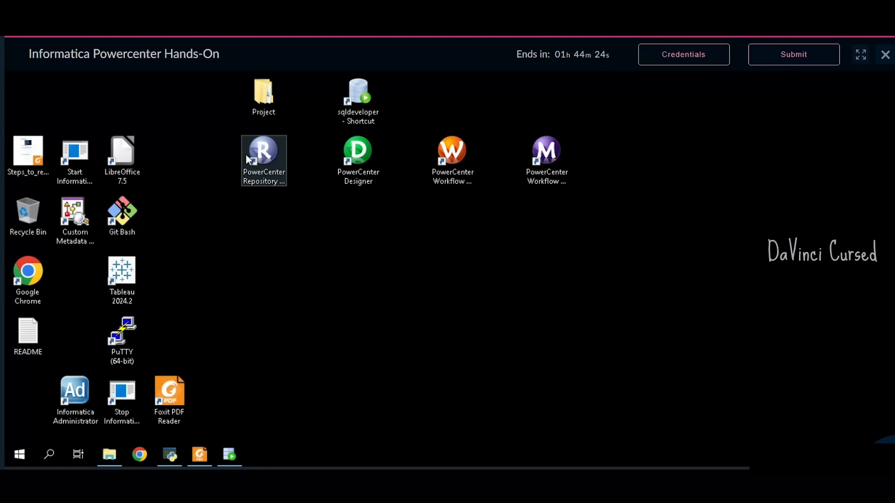
pyautogui.click(261, 163)
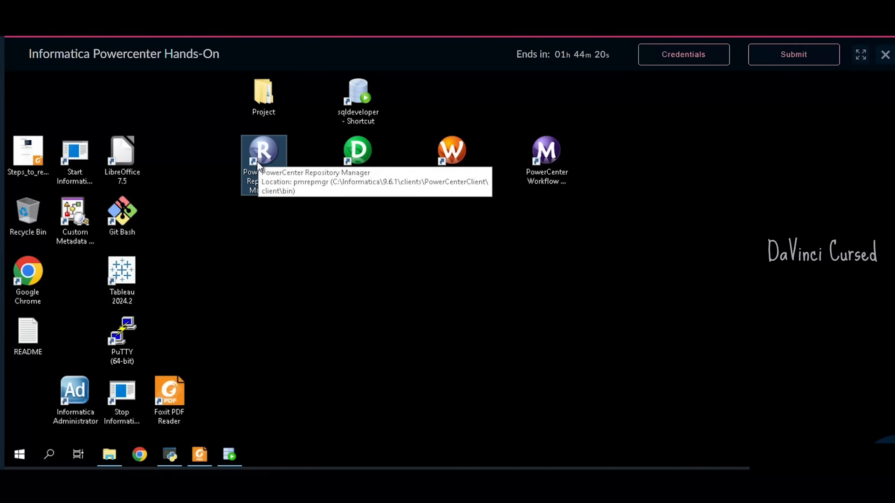
# - Launch Repository Manager maximized and connect to Repo_etlclass with the repository password
pyautogui.doubleClick(264, 168)
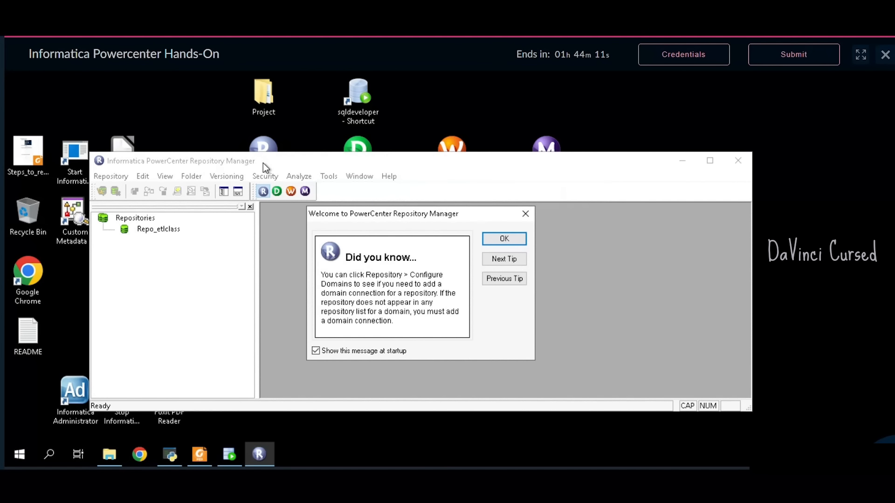
pyautogui.click(508, 242)
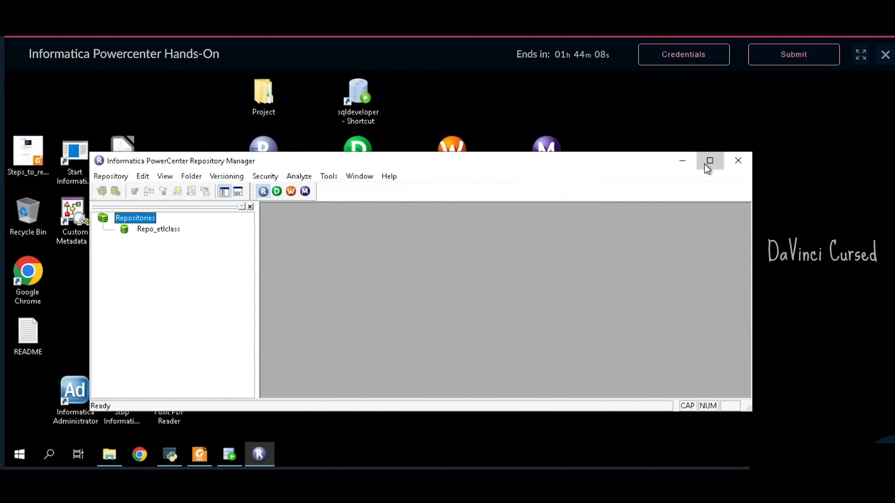
pyautogui.click(709, 163)
pyautogui.doubleClick(66, 148)
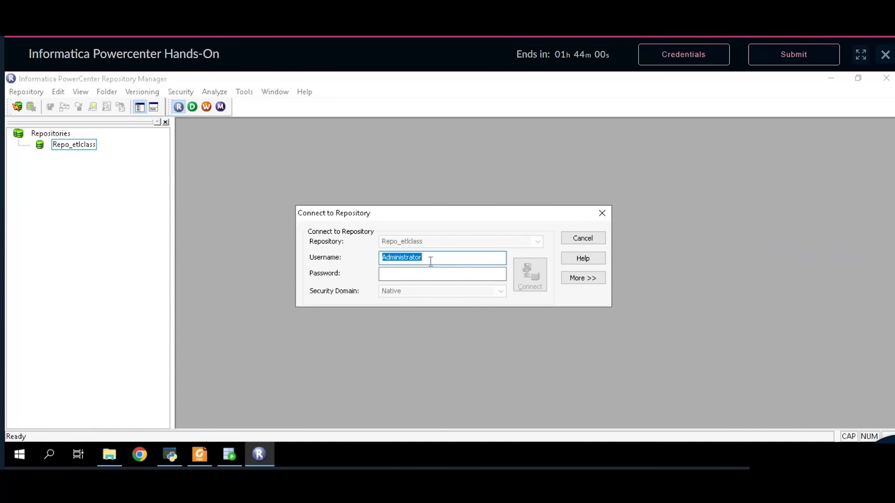
pyautogui.click(433, 275)
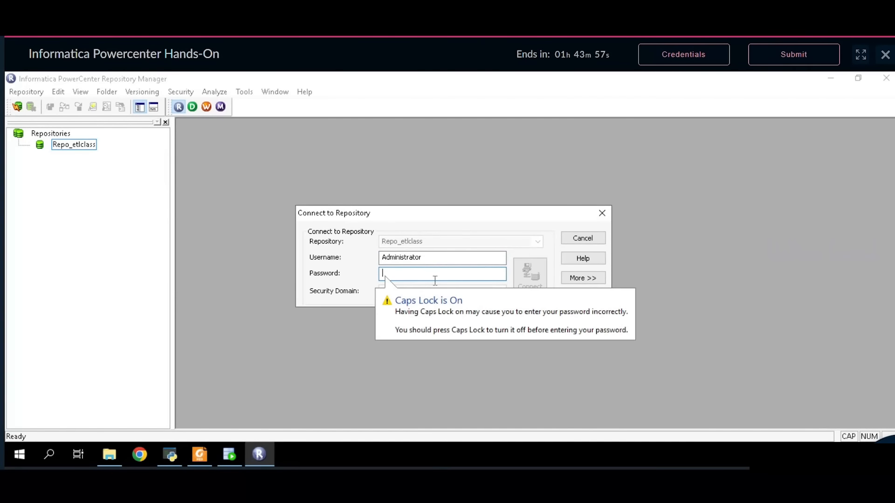
pyautogui.hotkey('ctrl', 'v')
pyautogui.click(529, 277)
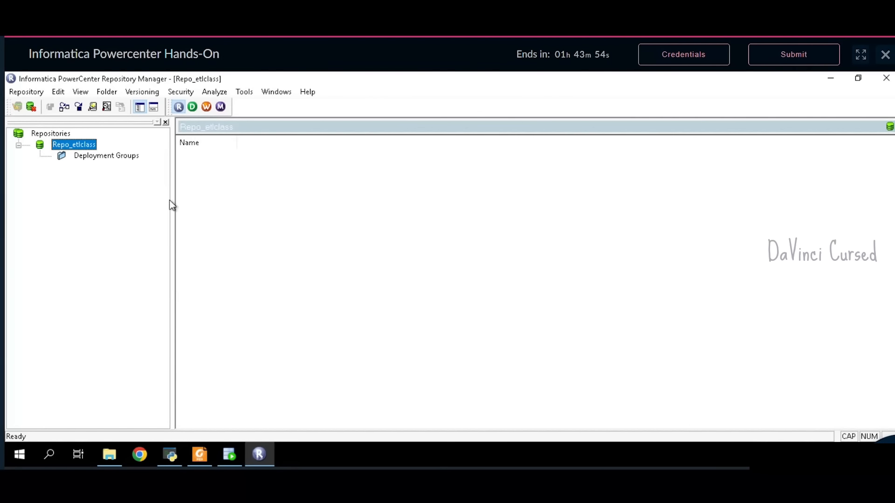
pyautogui.click(97, 162)
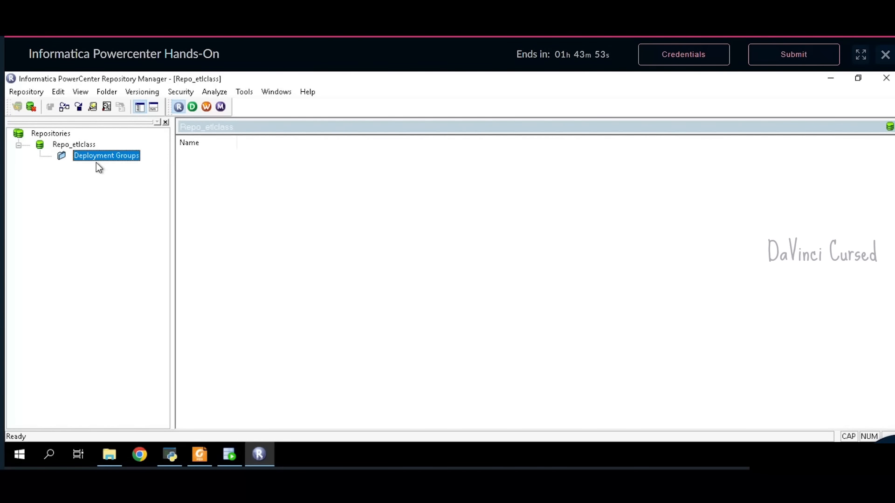
pyautogui.click(107, 92)
# - Create the Super_Store folder, acknowledge the confirmation, and launch Designer for it
pyautogui.click(122, 106)
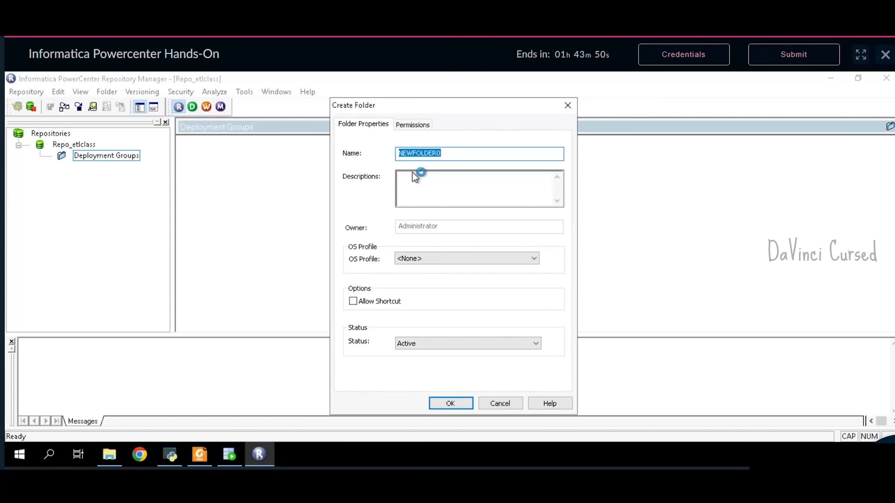
pyautogui.write('Super_')
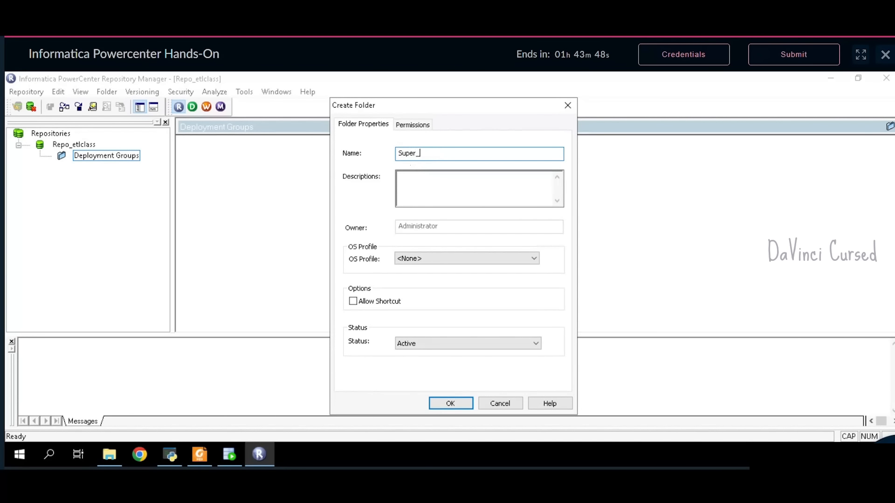
pyautogui.write('Store')
pyautogui.click(443, 403)
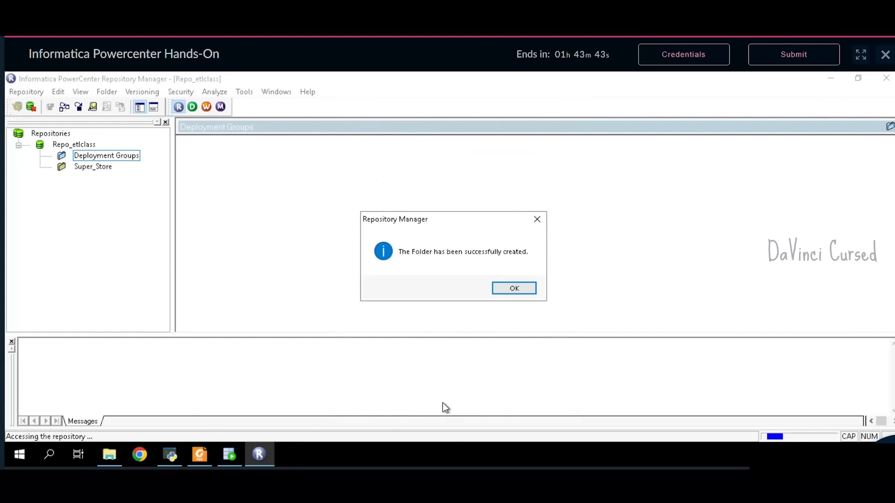
pyautogui.click(510, 290)
pyautogui.click(102, 169)
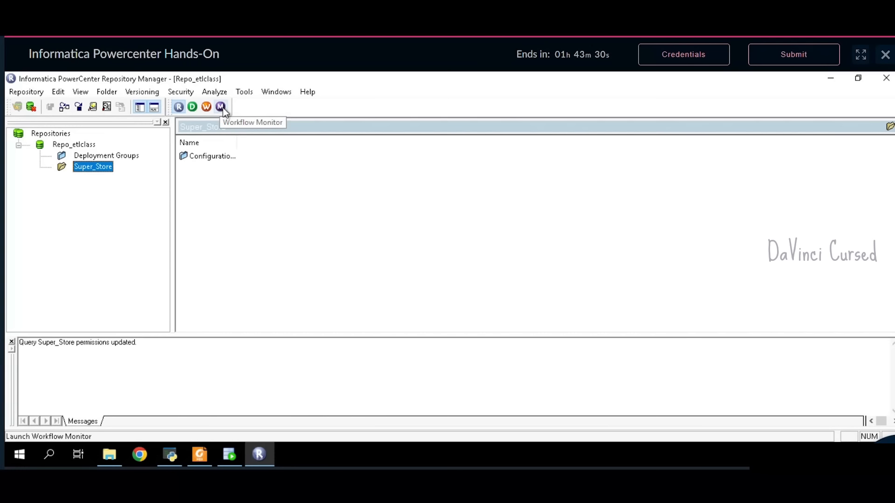
pyautogui.click(192, 108)
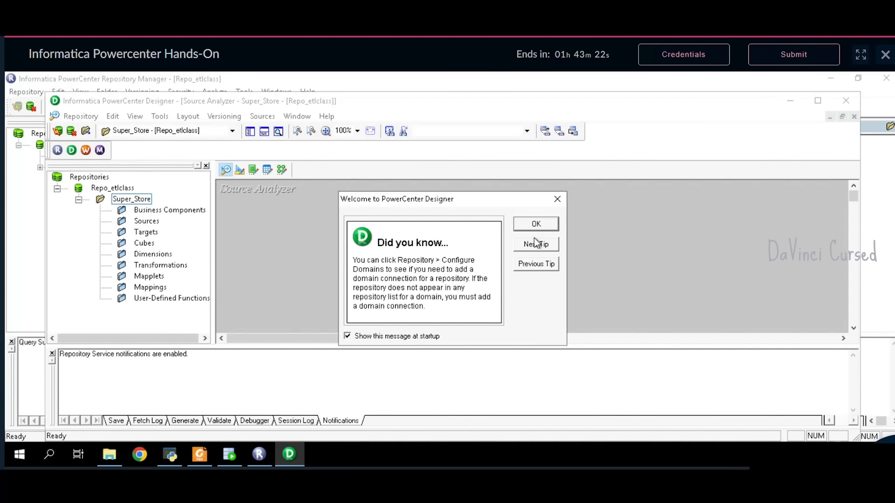
# - Close the Designer tips, maximize the window and switch to the Mapping Designer workspace
pyautogui.click(536, 224)
pyautogui.click(819, 101)
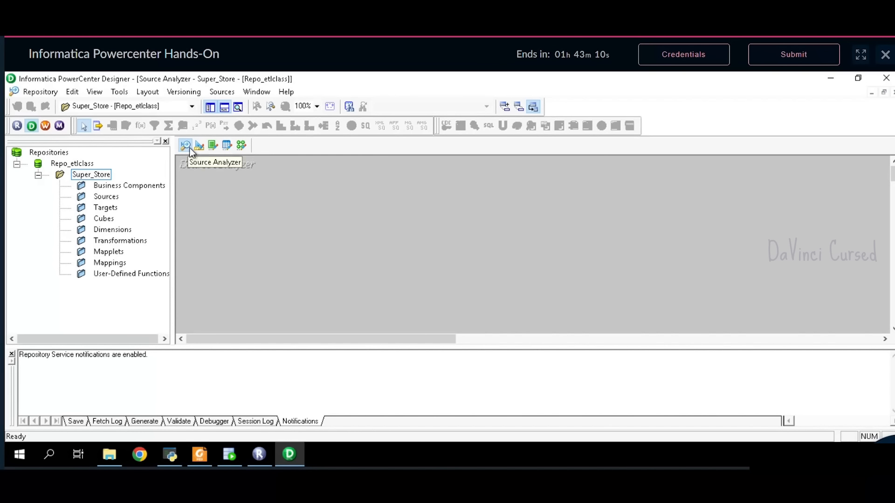
pyautogui.click(204, 147)
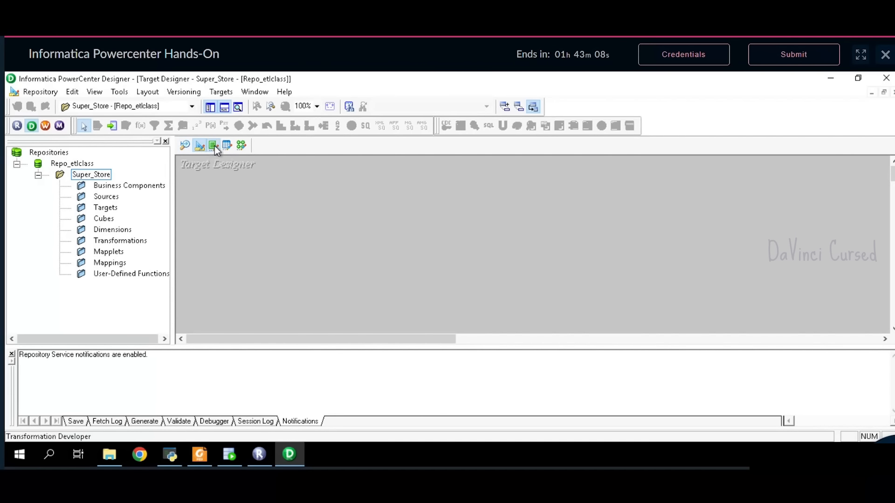
pyautogui.click(213, 146)
pyautogui.click(226, 147)
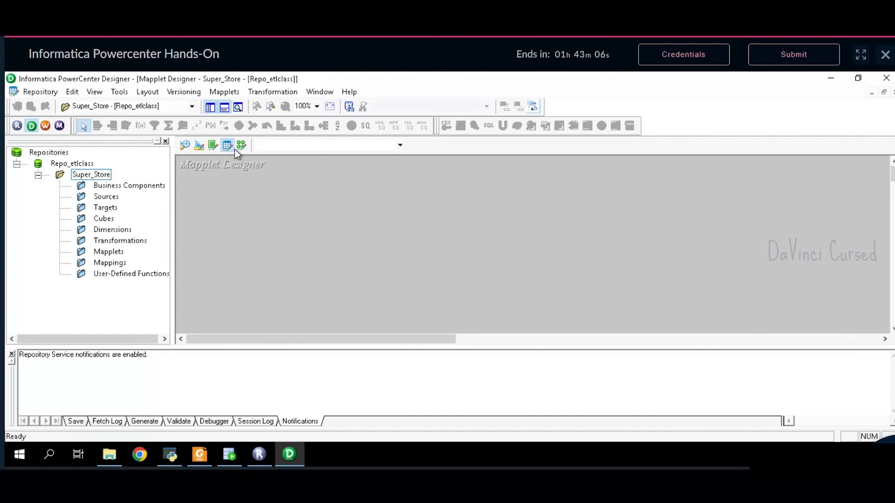
pyautogui.click(241, 148)
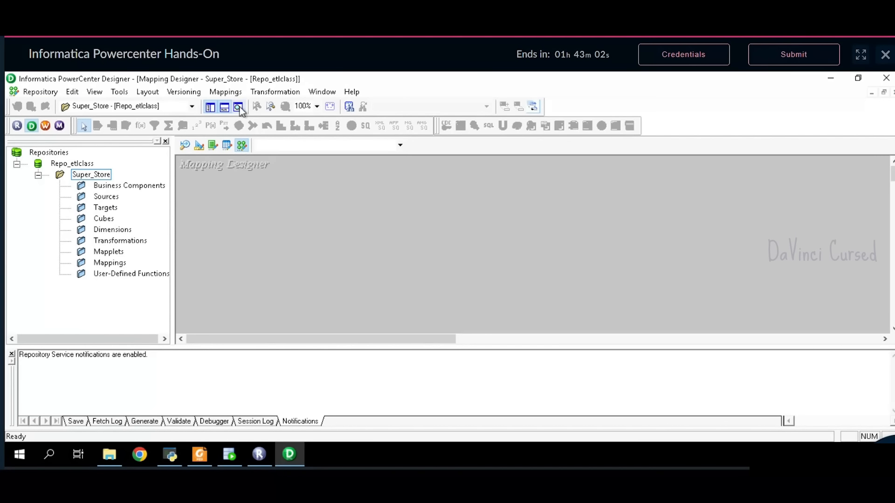
# - Begin creating a new mapping via Mappings > Create, then check the problem statement PDF
pyautogui.click(231, 96)
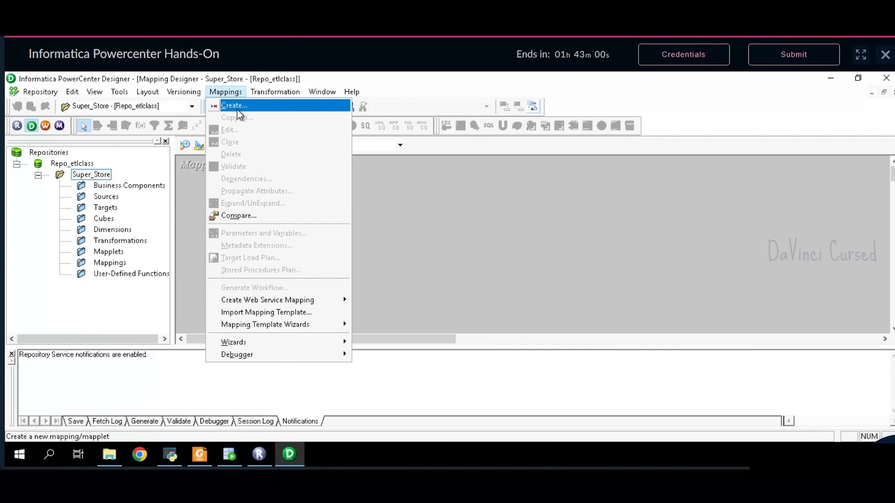
pyautogui.click(236, 108)
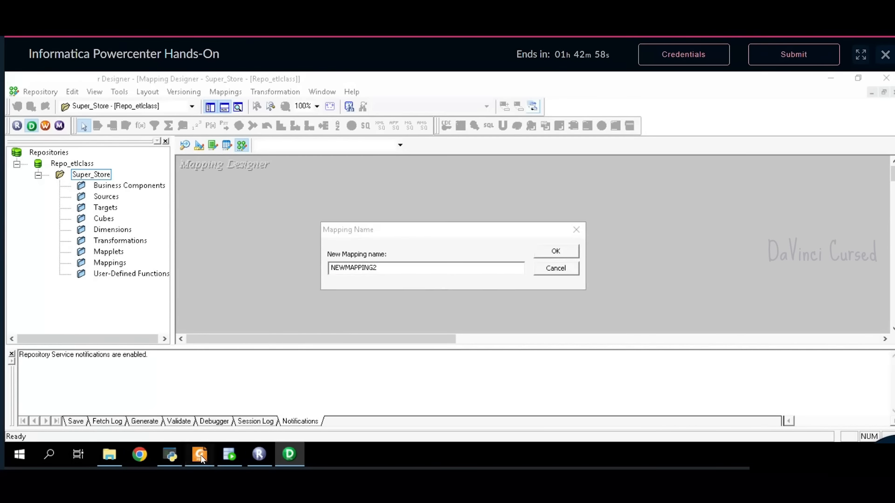
pyautogui.click(199, 455)
# - Scroll to the Data Cleaning section and copy the mapping name Map_Cleaned_Data
pyautogui.scroll(-3, 420, 322)
pyautogui.scroll(-10, 420, 321)
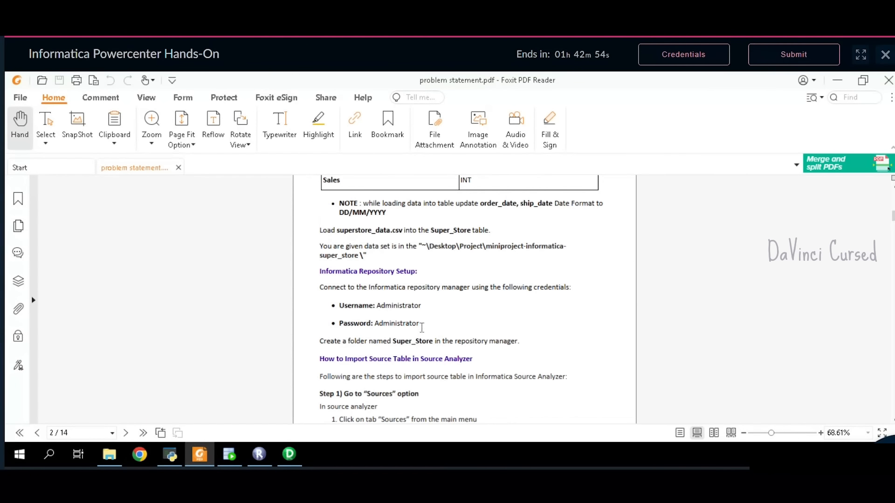
pyautogui.scroll(-10, 420, 326)
pyautogui.scroll(-4, 422, 328)
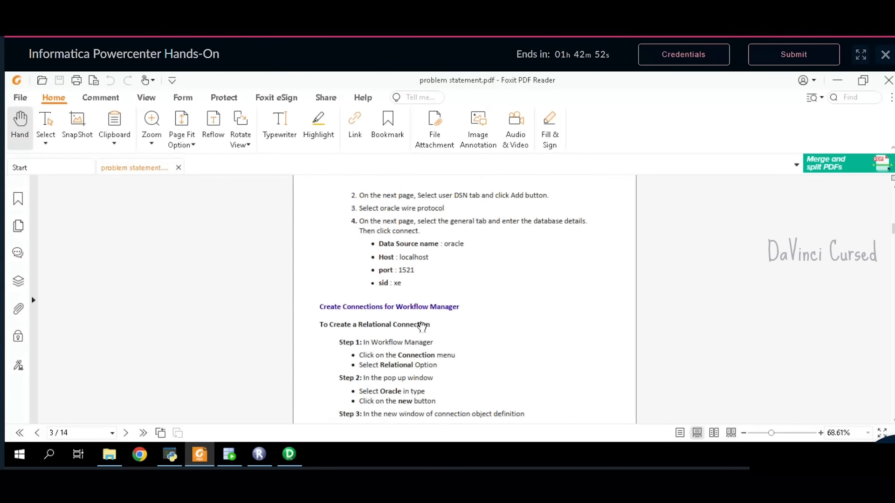
pyautogui.scroll(-5, 424, 329)
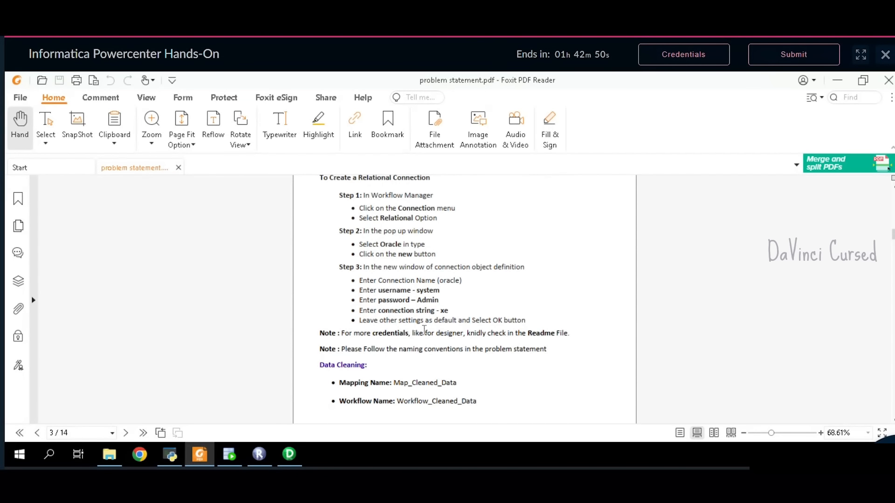
pyautogui.scroll(-1, 424, 321)
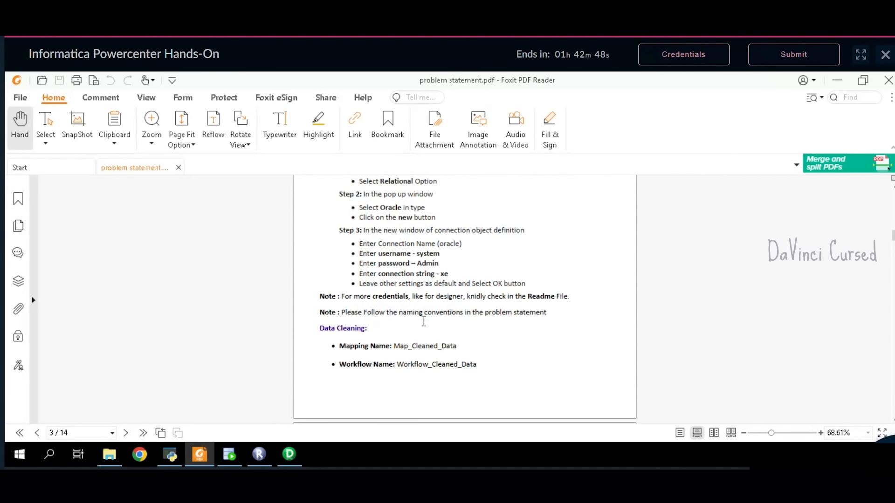
pyautogui.scroll(-2, 423, 321)
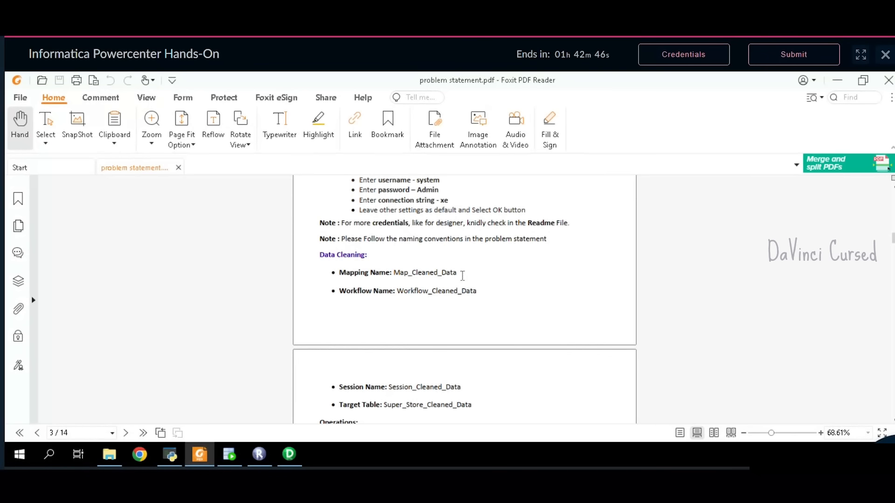
pyautogui.moveTo(462, 276); pyautogui.dragTo(398, 279)
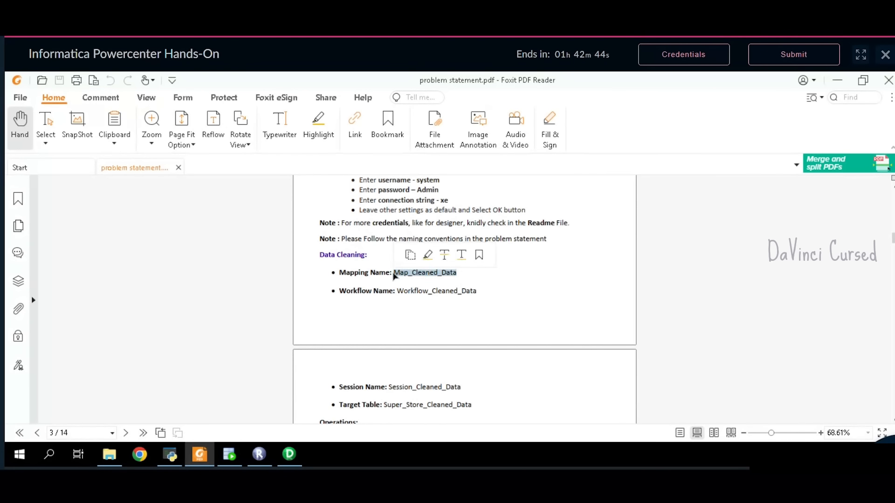
pyautogui.hotkey('ctrl', 'c')
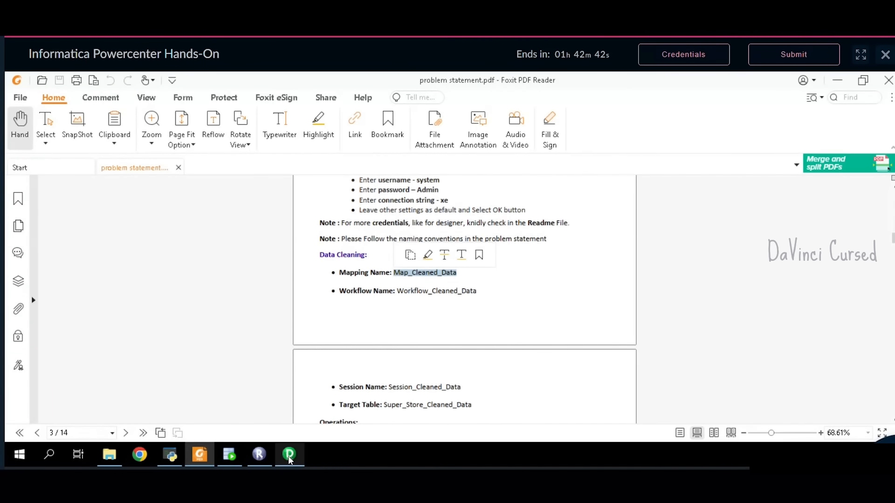
pyautogui.click(289, 454)
# - Name the new mapping Map_Cleaned_Data, shrink the output panel, and switch to Source Analyzer
pyautogui.hotkey('ctrl', 'v')
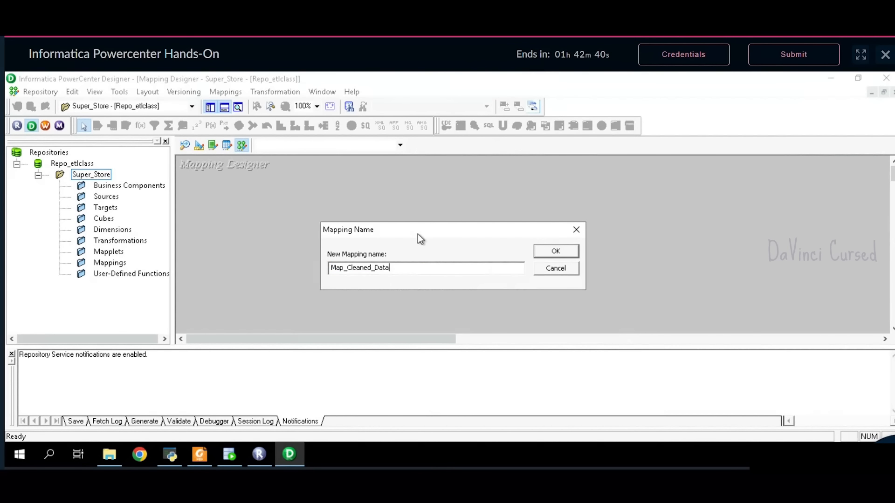
pyautogui.click(556, 252)
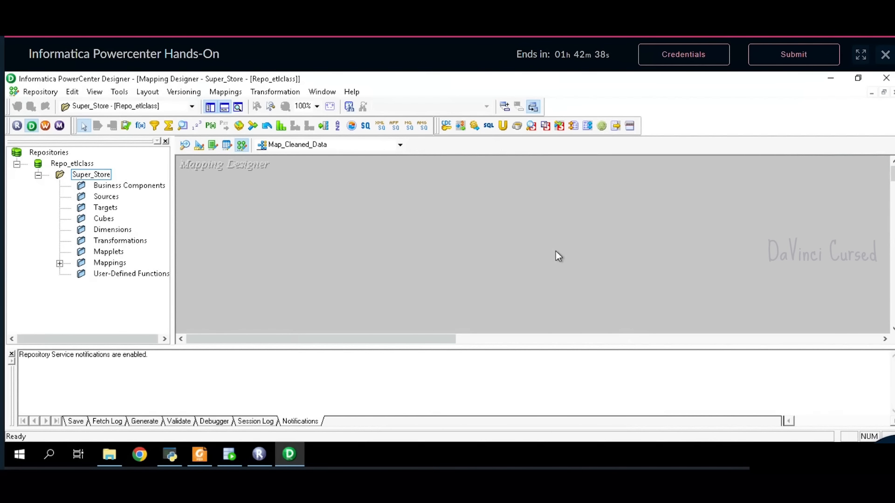
pyautogui.moveTo(516, 357); pyautogui.dragTo(517, 371)
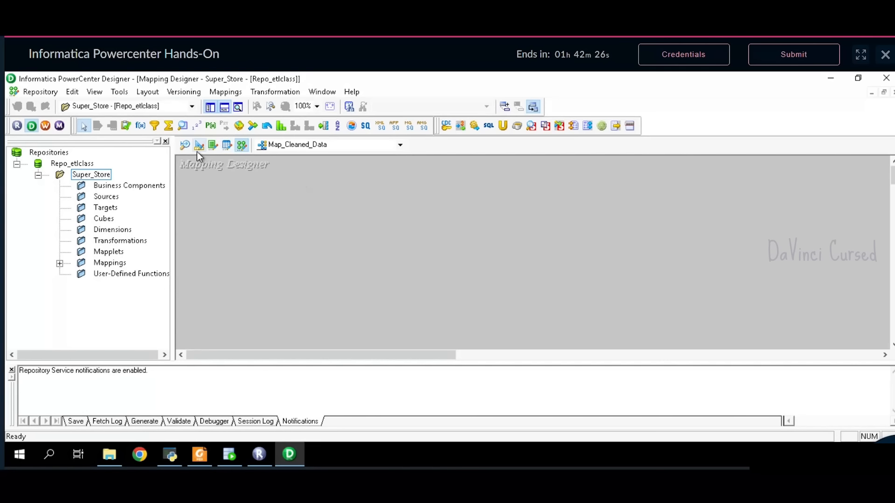
pyautogui.click(185, 146)
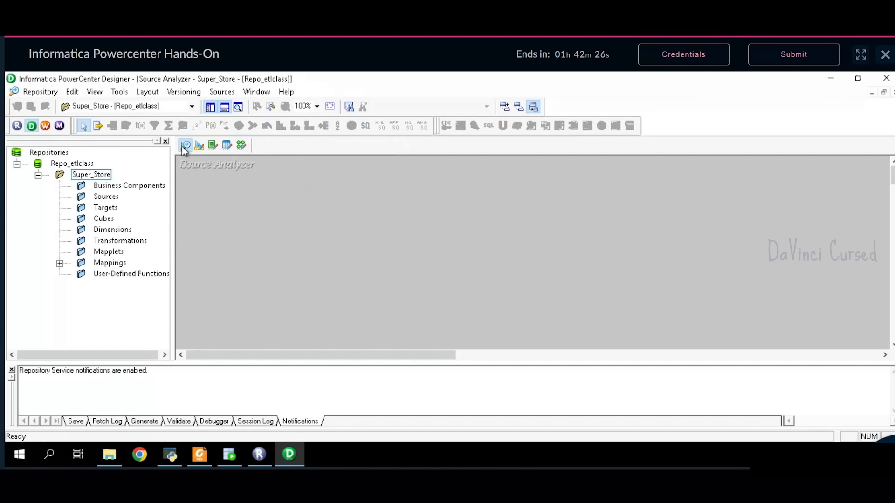
# - Start importing source tables from a database and bring up the ODBC data source settings
pyautogui.click(222, 93)
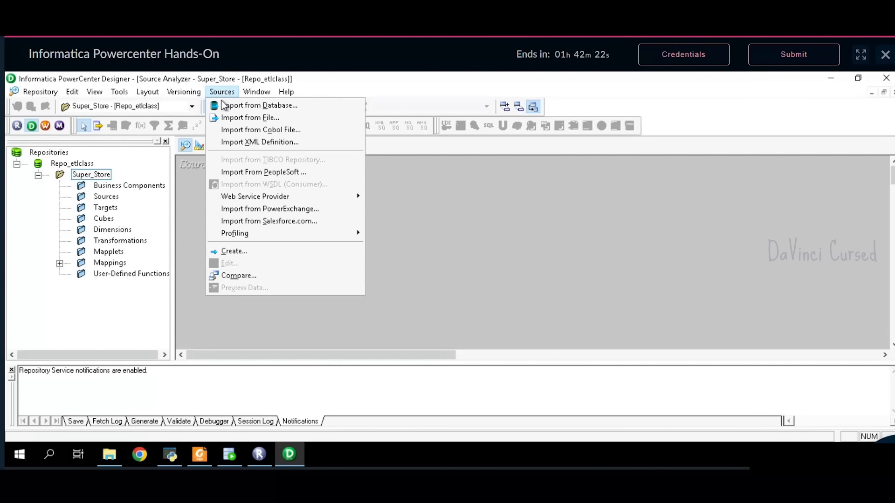
pyautogui.click(222, 107)
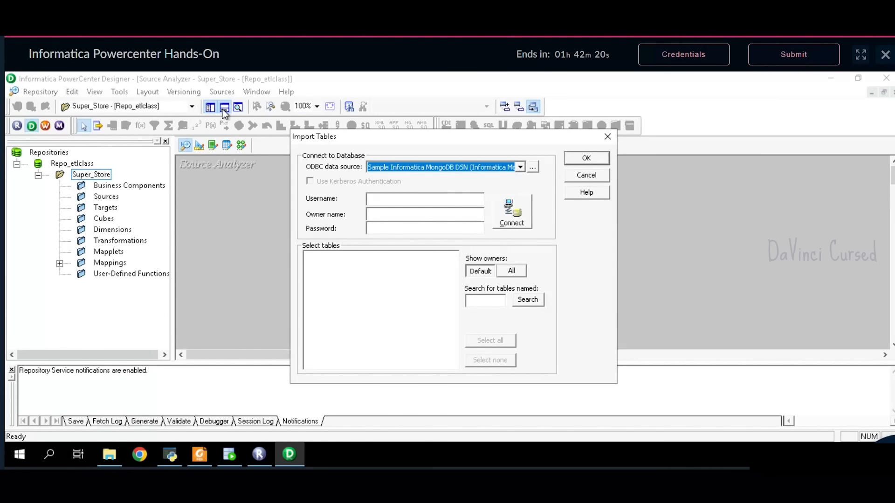
pyautogui.click(533, 168)
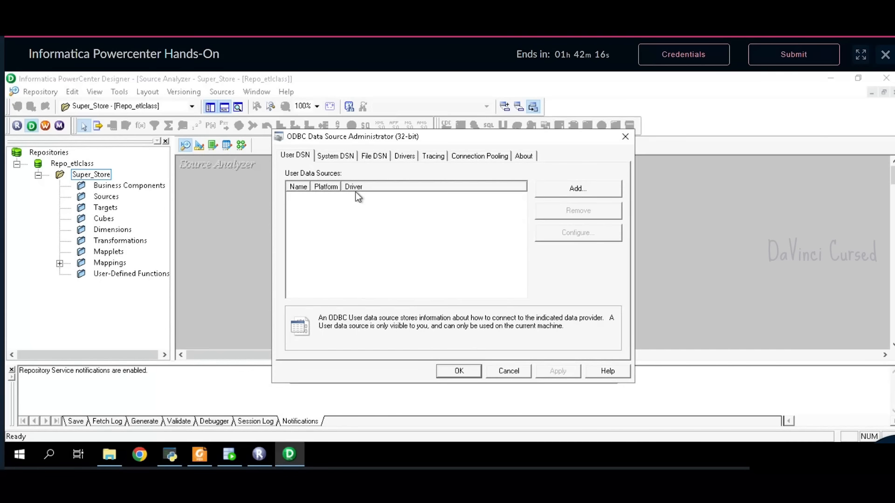
pyautogui.click(625, 139)
pyautogui.click(531, 168)
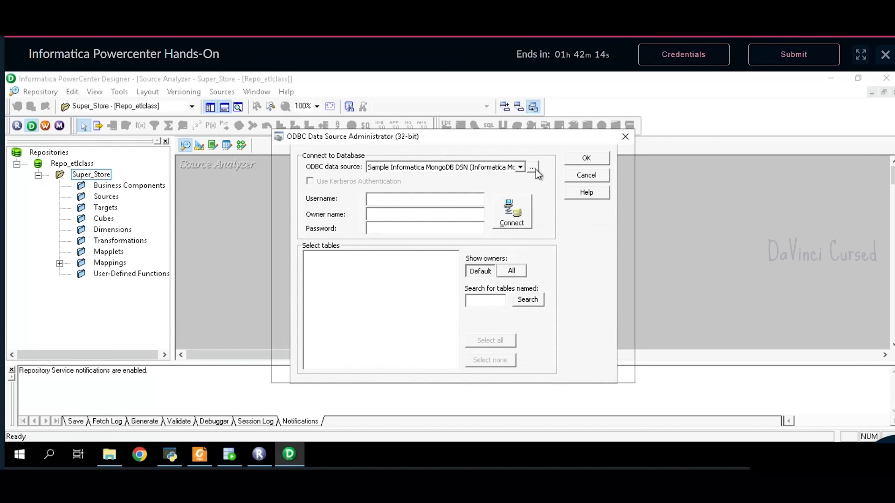
# - Add a new user data source using the DataDirect 7.1 Oracle Wire Protocol driver
pyautogui.click(574, 191)
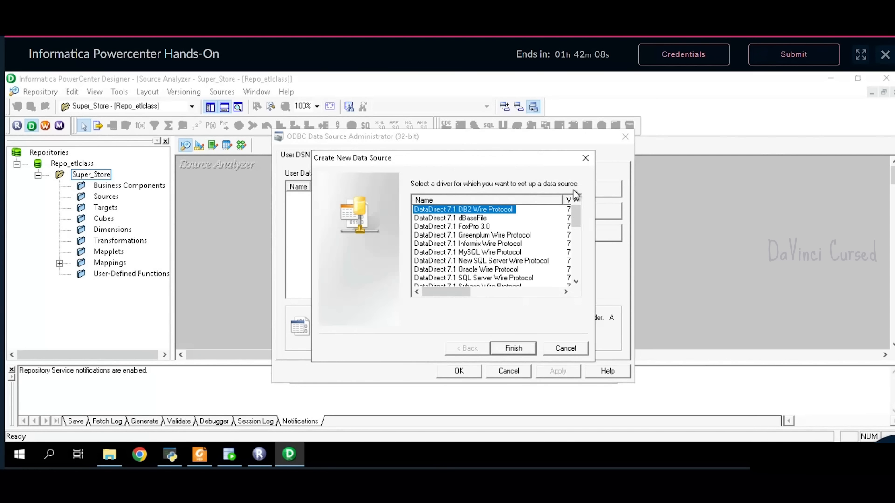
pyautogui.click(499, 270)
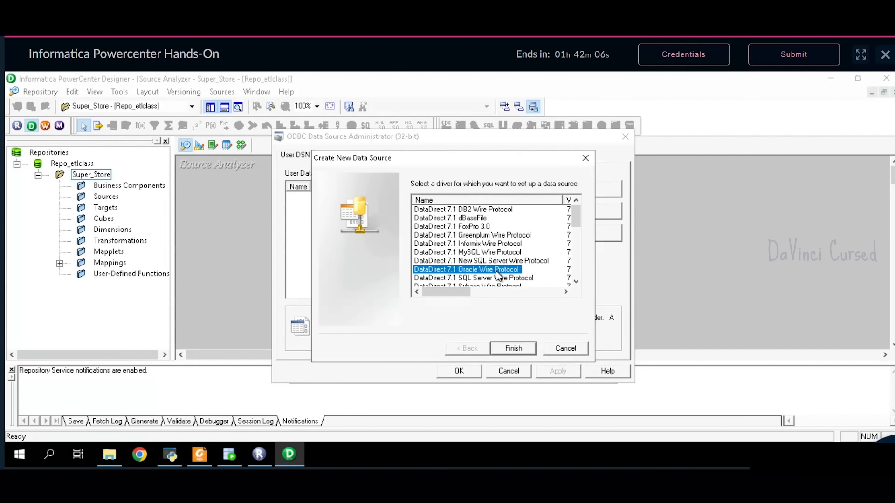
pyautogui.click(514, 350)
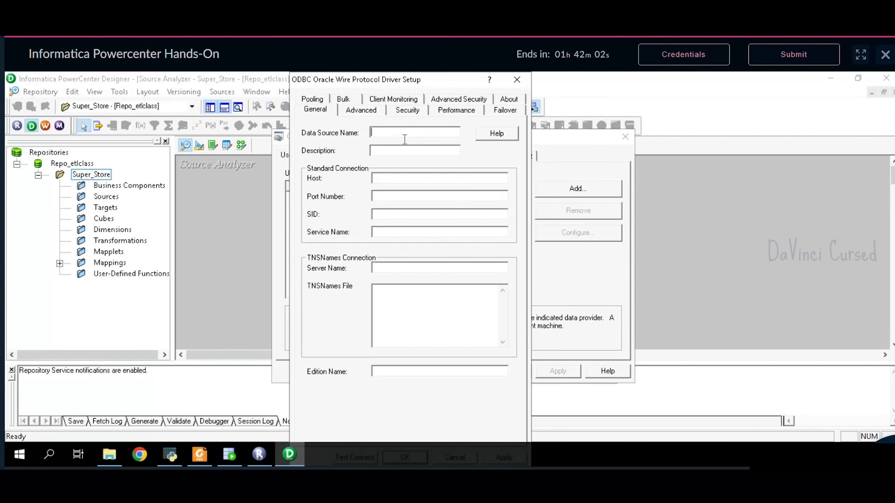
# - Fill in Data Source Name 'oracle', host localhost, port 1521 and SID xe
pyautogui.write('oracle')
pyautogui.press('Tab')
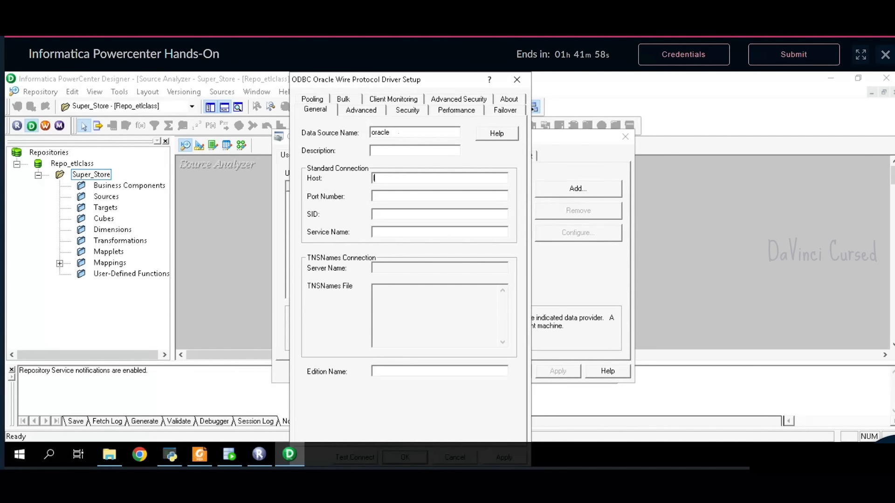
pyautogui.write('localhos')
pyautogui.write('t')
pyautogui.write('1521')
pyautogui.press('Tab')
pyautogui.write('xe')
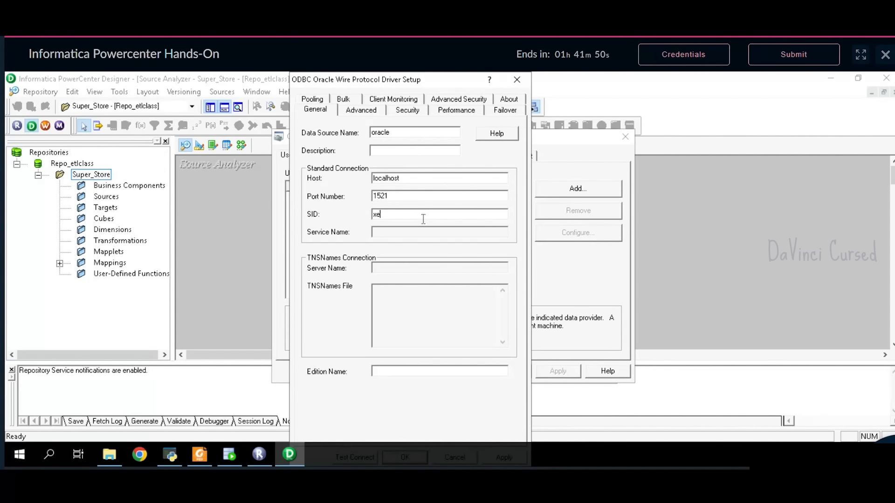
# - Review the PDF's Step 2) Create ODBC connection details, then return to Designer
pyautogui.click(194, 456)
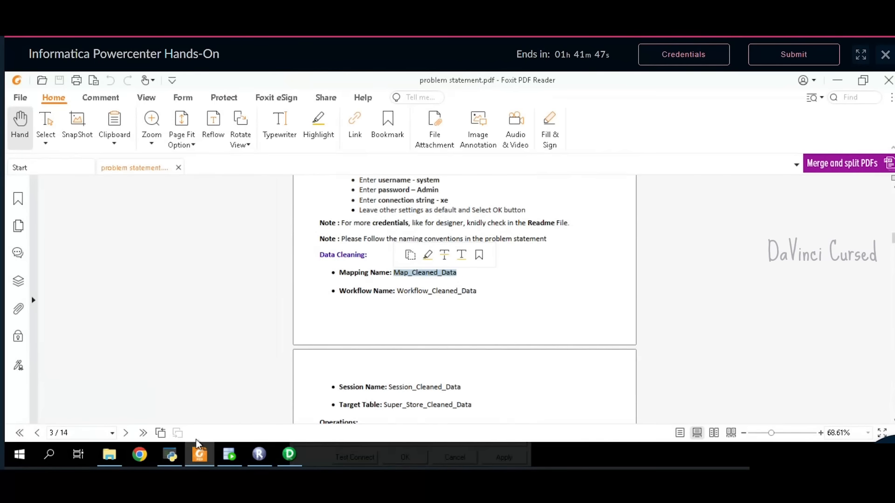
pyautogui.click(460, 326)
pyautogui.scroll(3, 465, 324)
pyautogui.scroll(1, 466, 323)
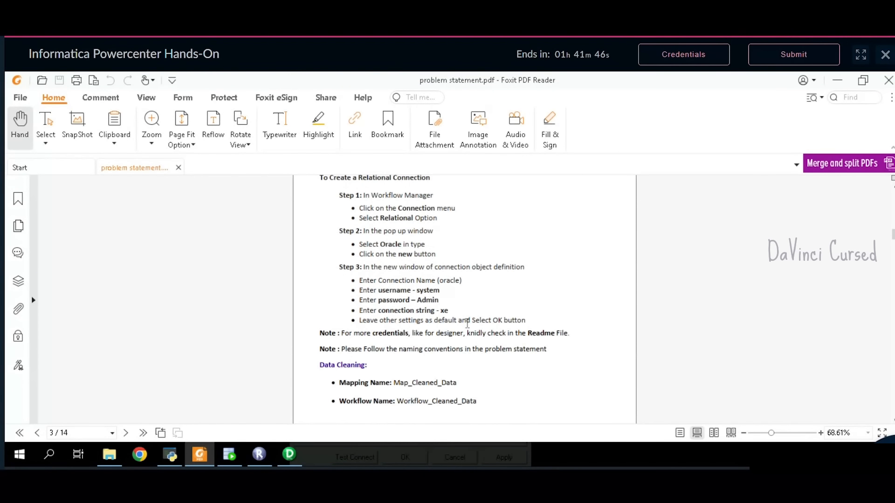
pyautogui.scroll(4, 467, 322)
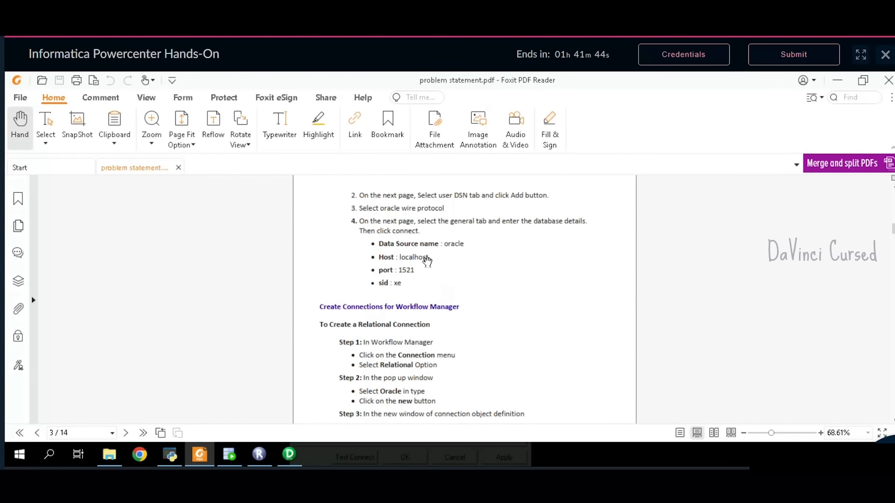
pyautogui.scroll(3, 412, 257)
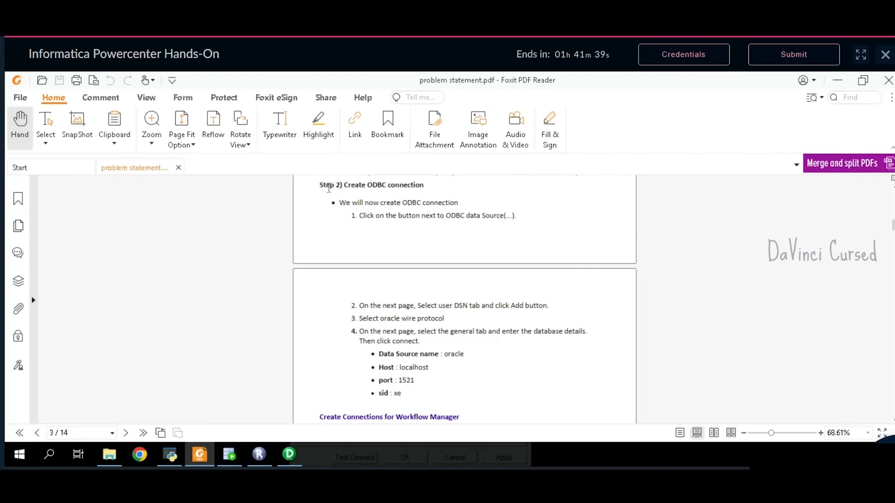
pyautogui.moveTo(325, 188); pyautogui.dragTo(429, 396)
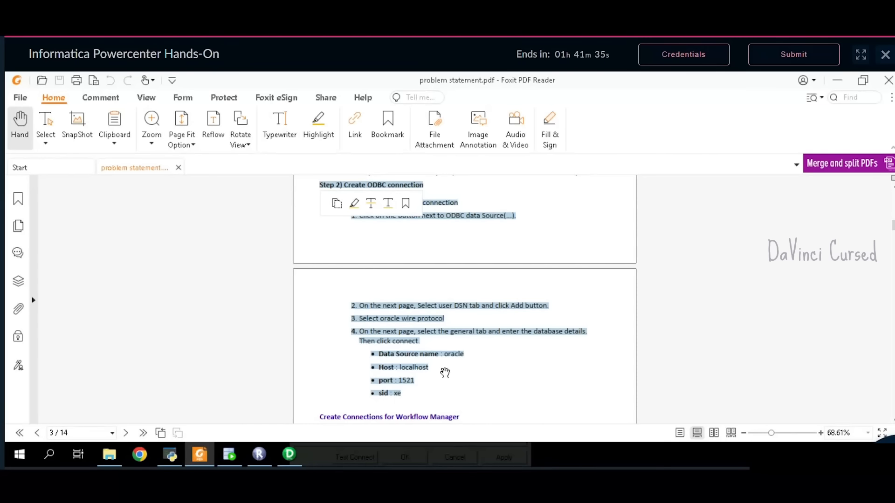
pyautogui.click(418, 393)
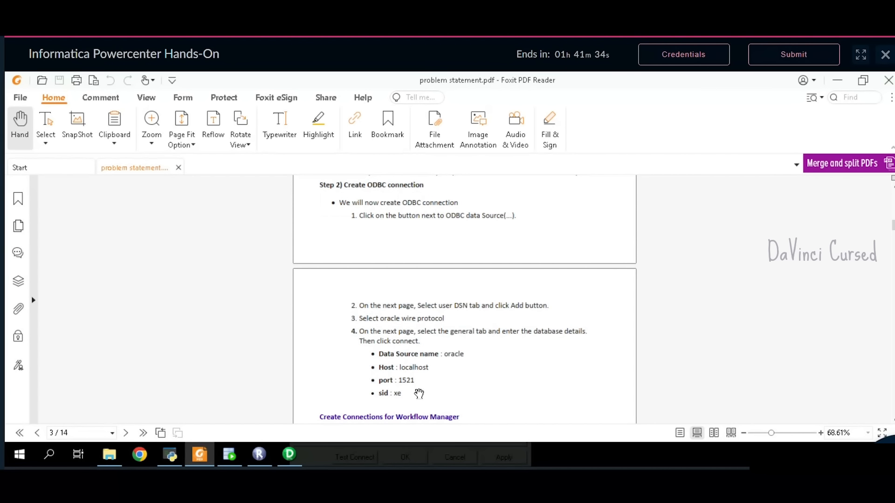
pyautogui.scroll(-3, 419, 394)
pyautogui.scroll(-3, 418, 393)
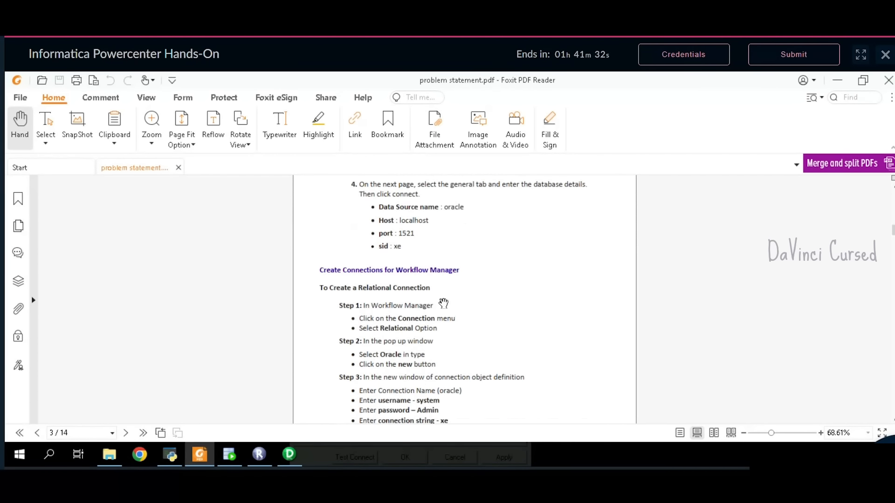
pyautogui.scroll(-2, 451, 303)
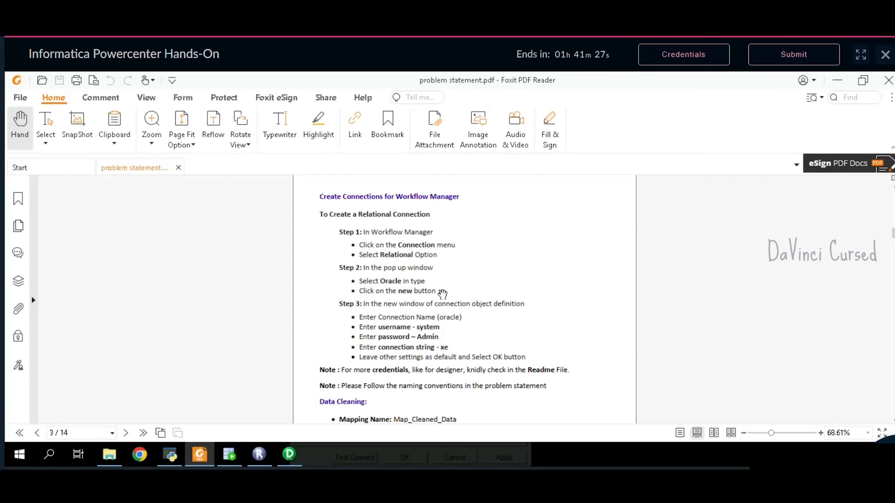
pyautogui.click(288, 455)
# - Save the oracle DSN, then connect through it as the SYSTEM user with its password
pyautogui.press('Return')
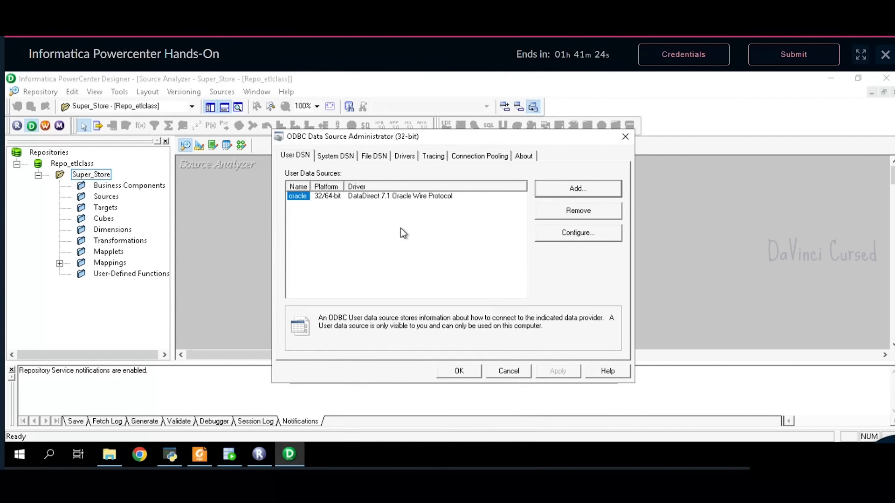
pyautogui.click(459, 371)
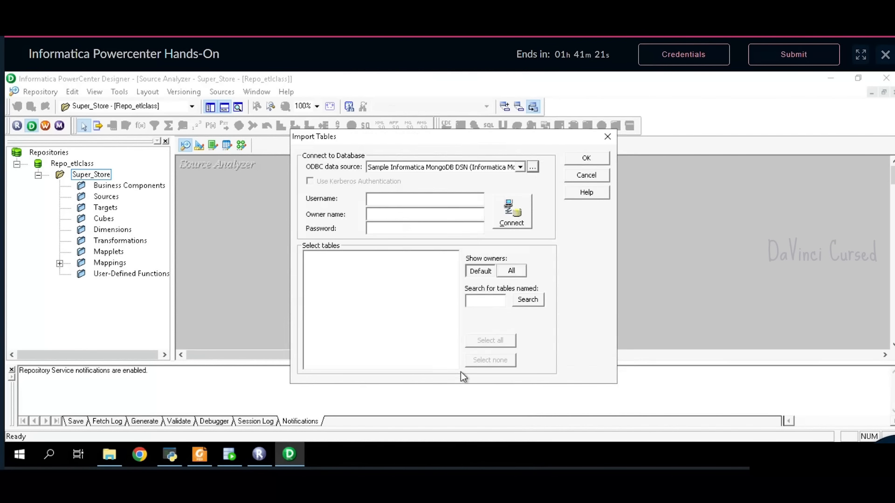
pyautogui.click(520, 167)
pyautogui.click(495, 182)
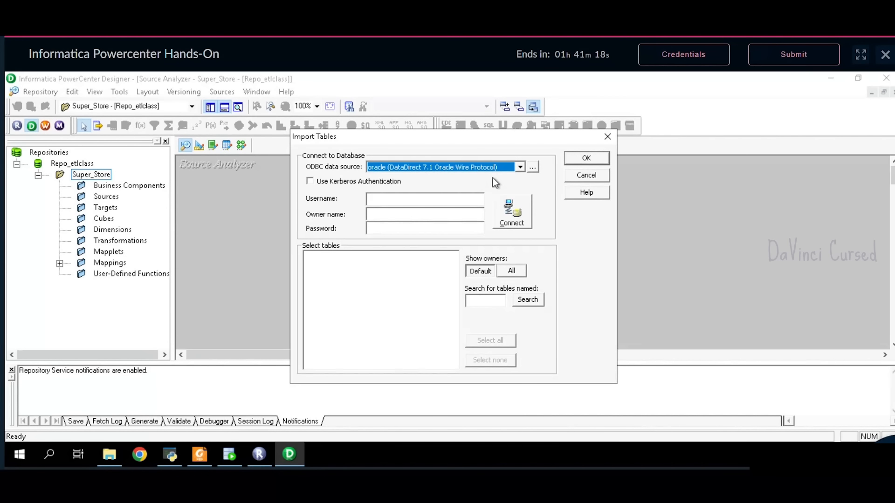
pyautogui.click(441, 201)
pyautogui.write('system')
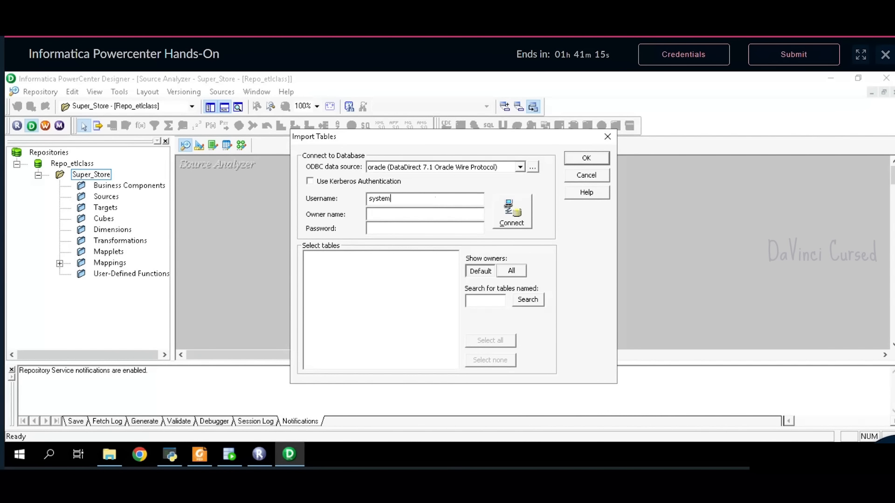
pyautogui.press('Tab')
pyautogui.write('admin')
pyautogui.click(505, 219)
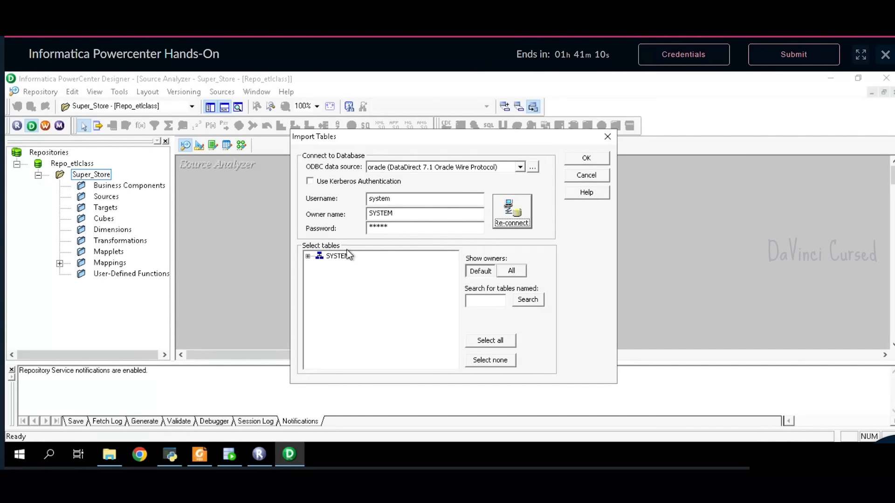
# - Import the SYSTEM tables SUPER_STORE and SUPER_STORE_CLEANED_DATA as sources
pyautogui.click(308, 257)
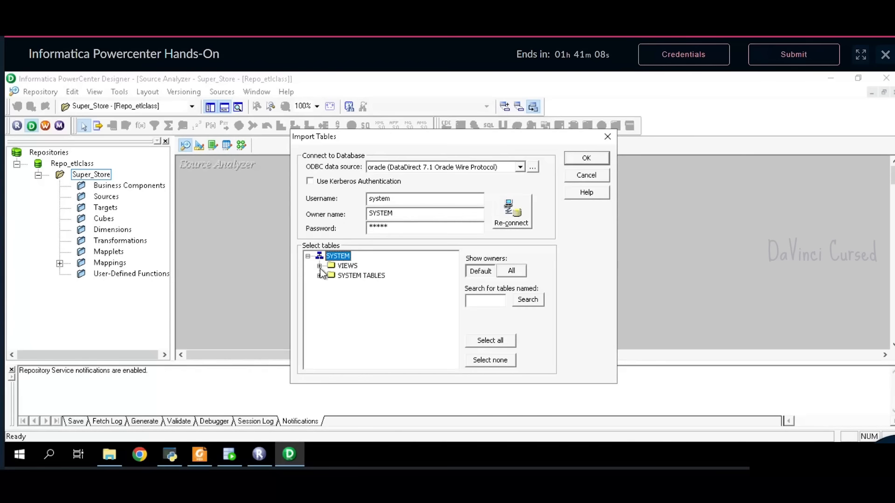
pyautogui.click(320, 275)
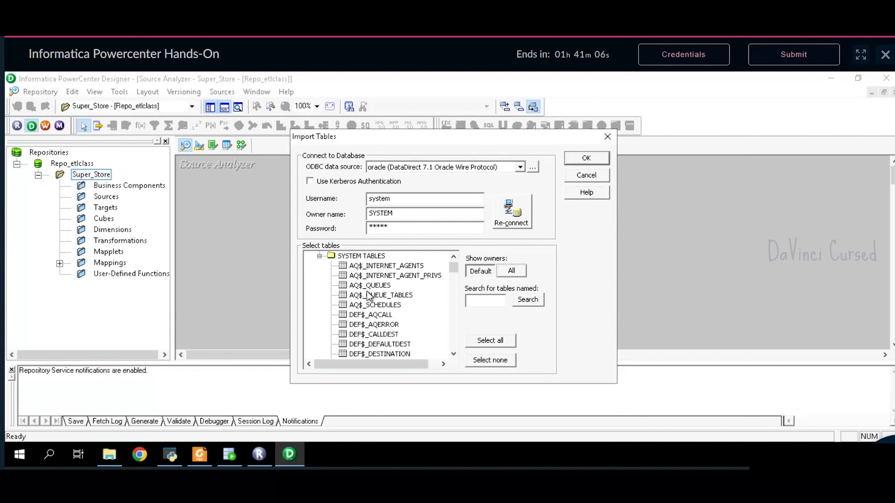
pyautogui.scroll(-10, 370, 295)
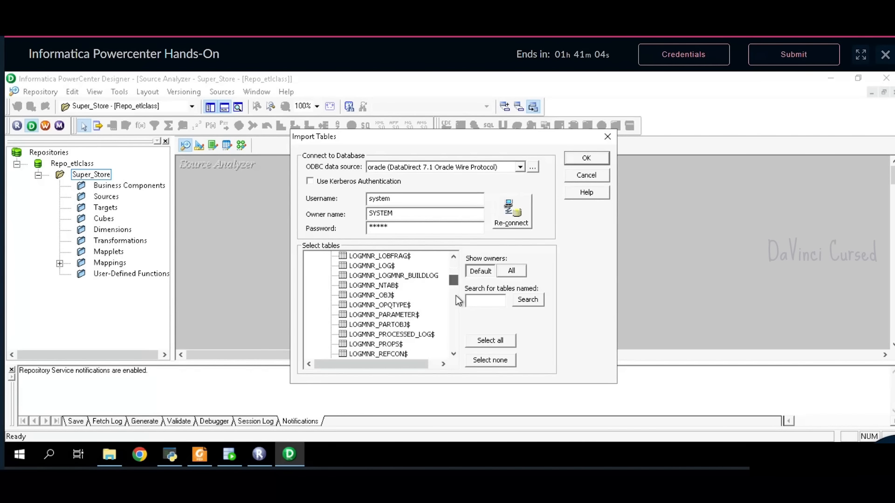
pyautogui.scroll(-15, 456, 295)
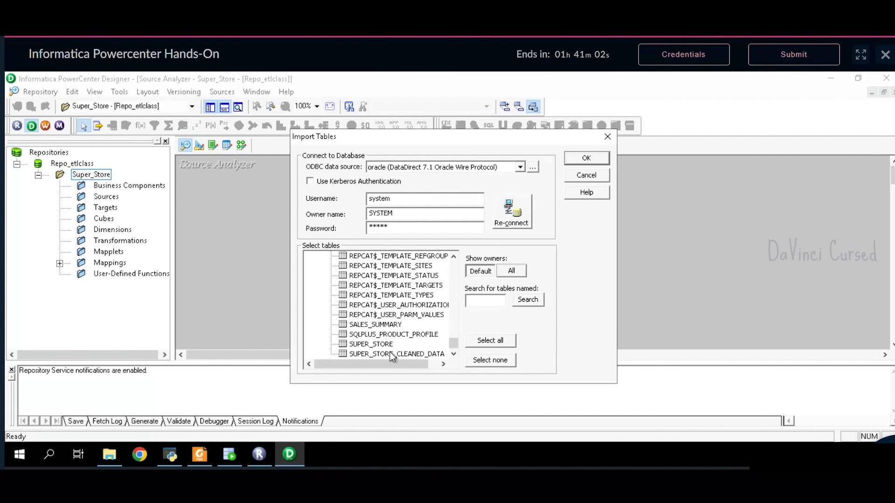
pyautogui.click(380, 347)
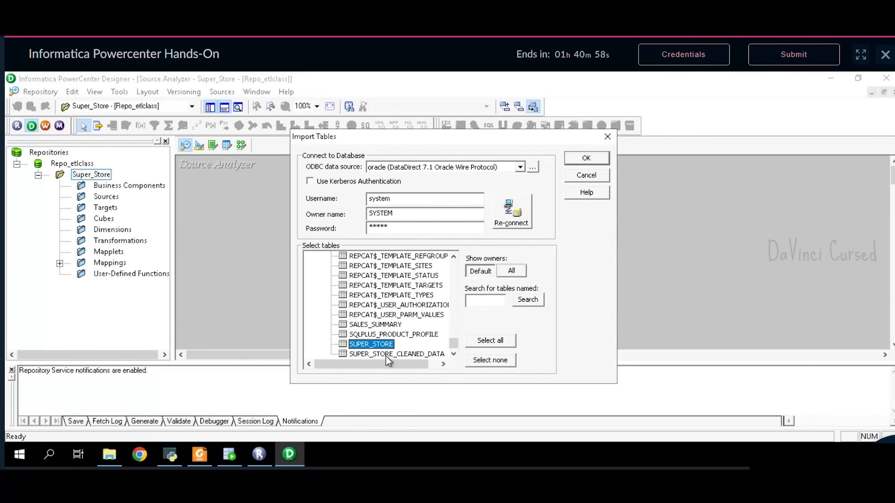
pyautogui.keyDown('ctrl'); pyautogui.click(386, 356); pyautogui.keyUp('ctrl')
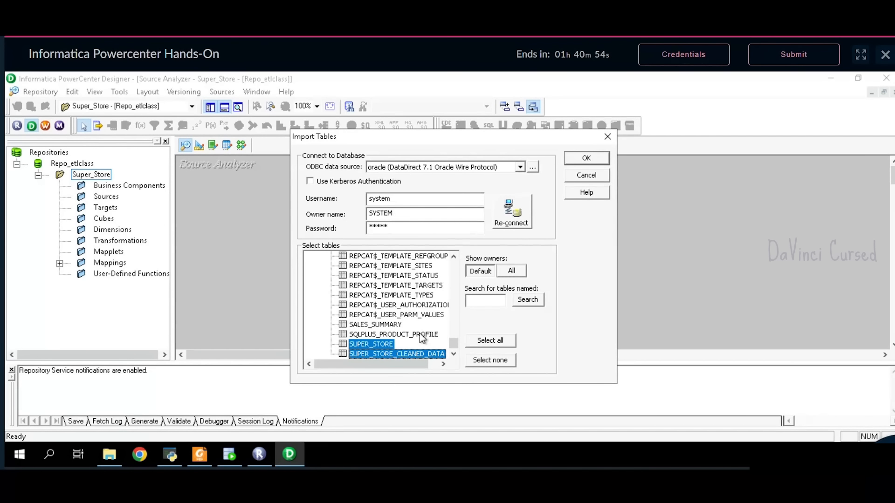
pyautogui.click(574, 163)
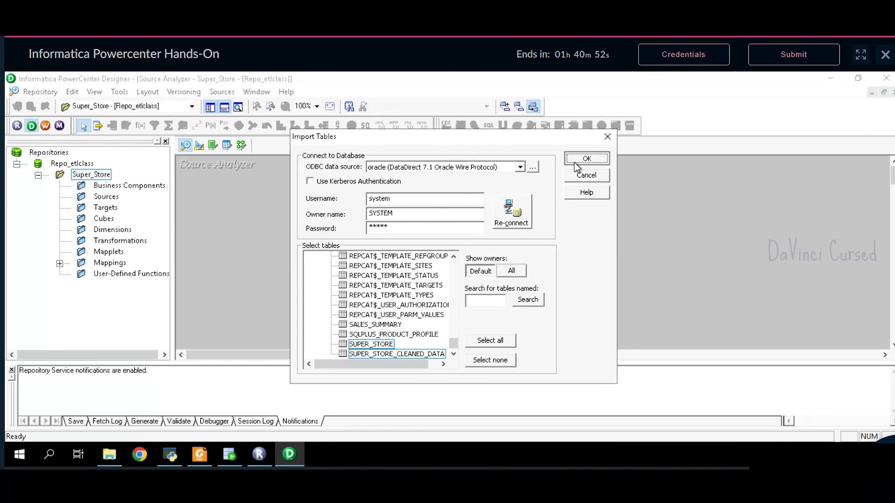
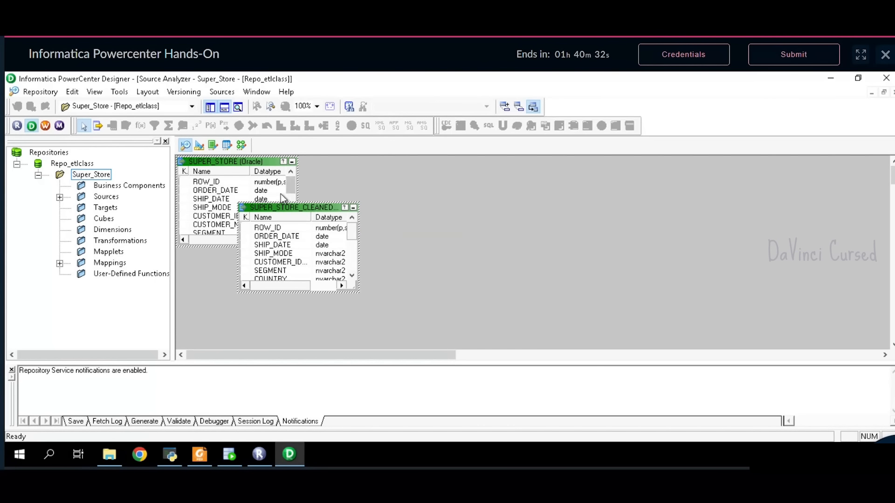
# - Switch to the Target Designer and start importing target tables from the database
pyautogui.click(199, 145)
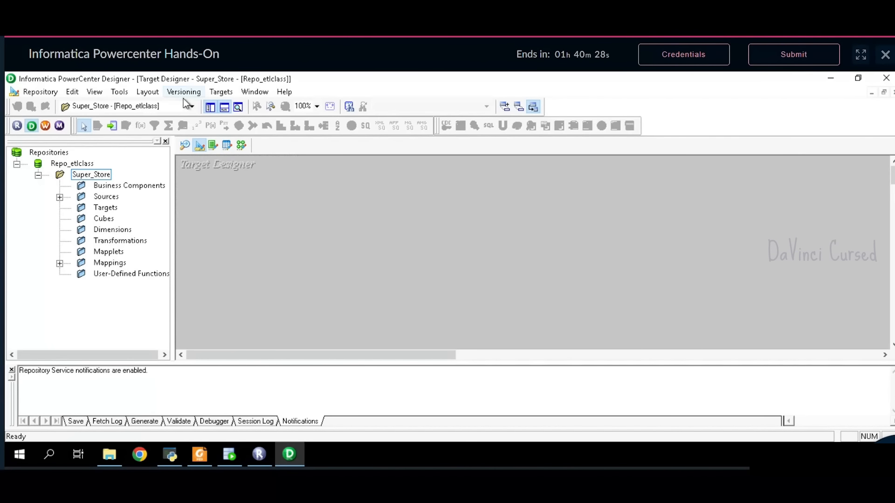
pyautogui.click(225, 94)
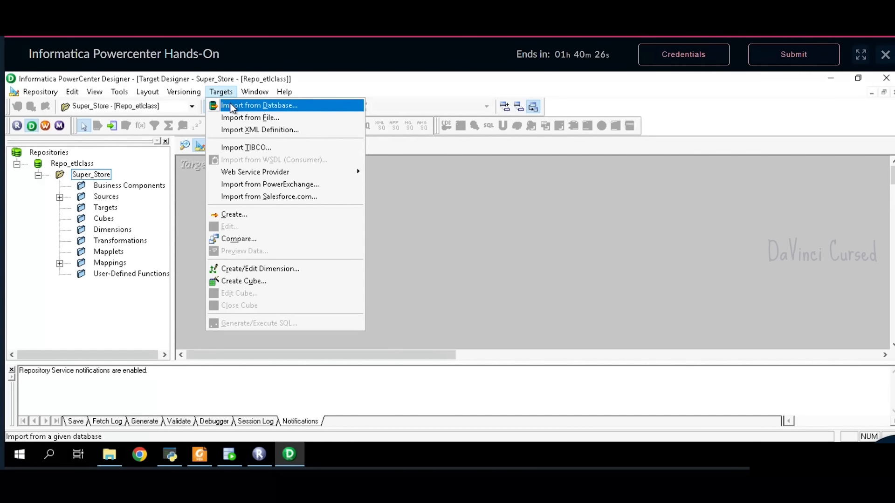
pyautogui.click(233, 107)
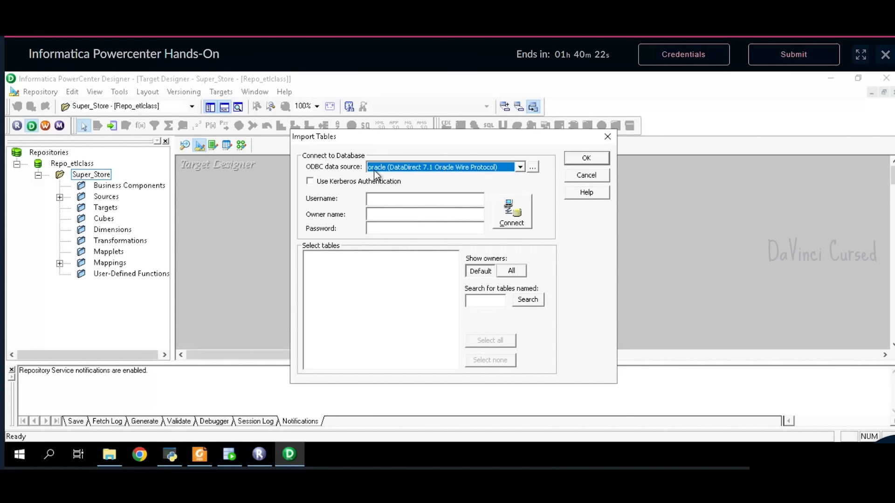
# - Connect to the Oracle database as the SYSTEM user and expand SYSTEM TABLES
pyautogui.click(402, 199)
pyautogui.write('sus')
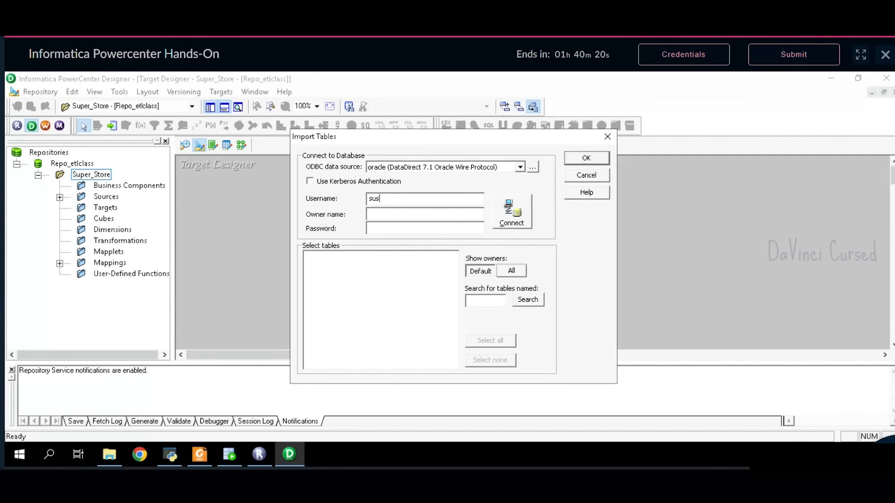
pyautogui.write('ystem')
pyautogui.press('Tab')
pyautogui.press('Tab')
pyautogui.write('*****')
pyautogui.click(507, 218)
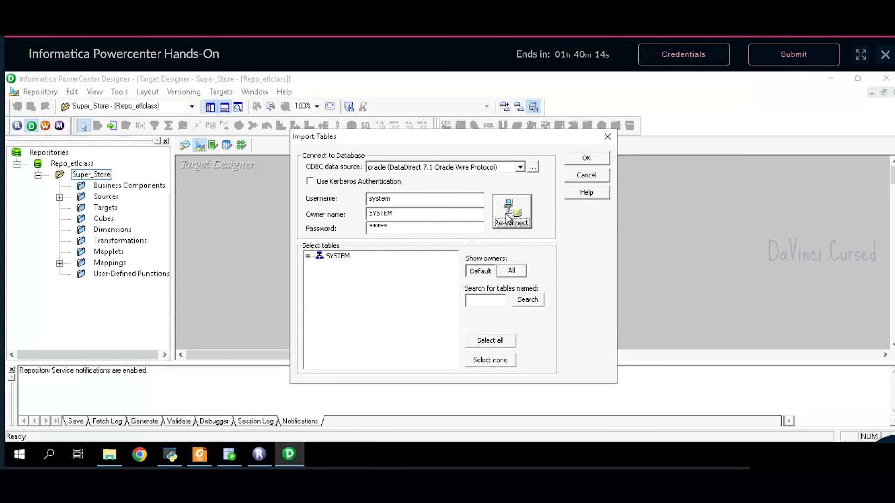
pyautogui.click(309, 256)
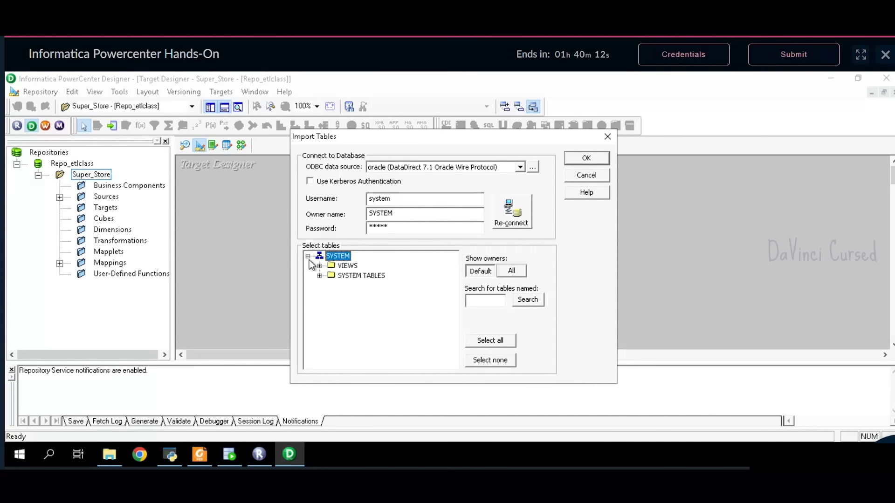
pyautogui.click(320, 275)
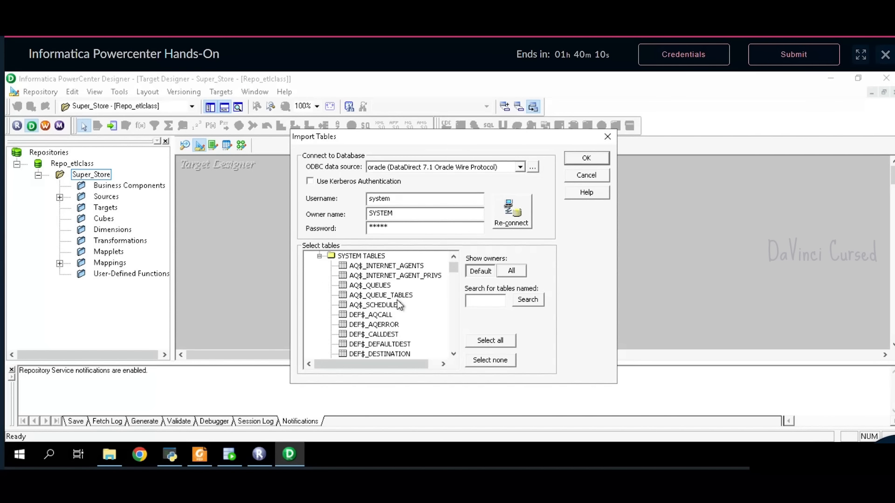
# - Select the ORDER_ANALYSIS, ORDER_PROCESSING and GEOGRAPHY_ANALYSIS tables
pyautogui.scroll(-3, 397, 301)
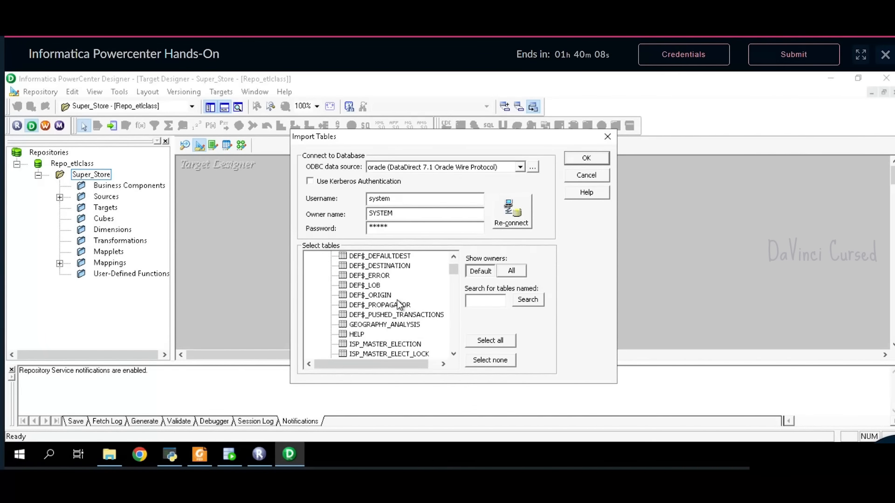
pyautogui.scroll(-8, 397, 301)
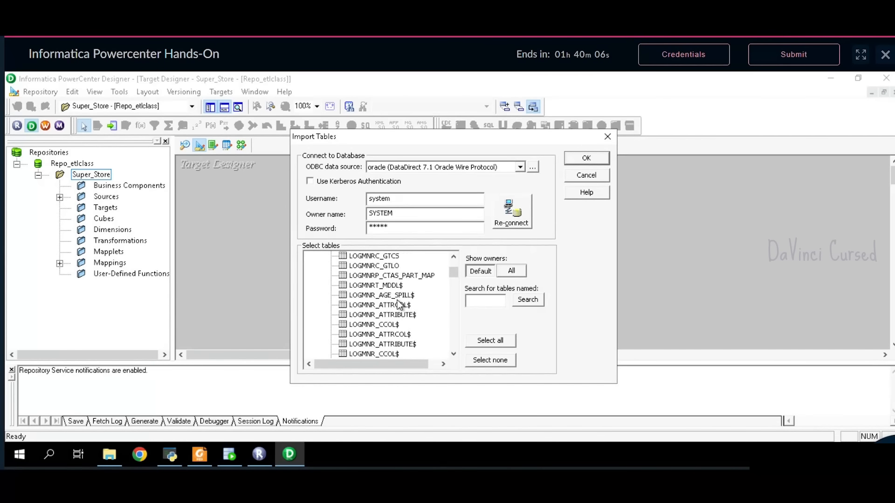
pyautogui.scroll(-6, 397, 301)
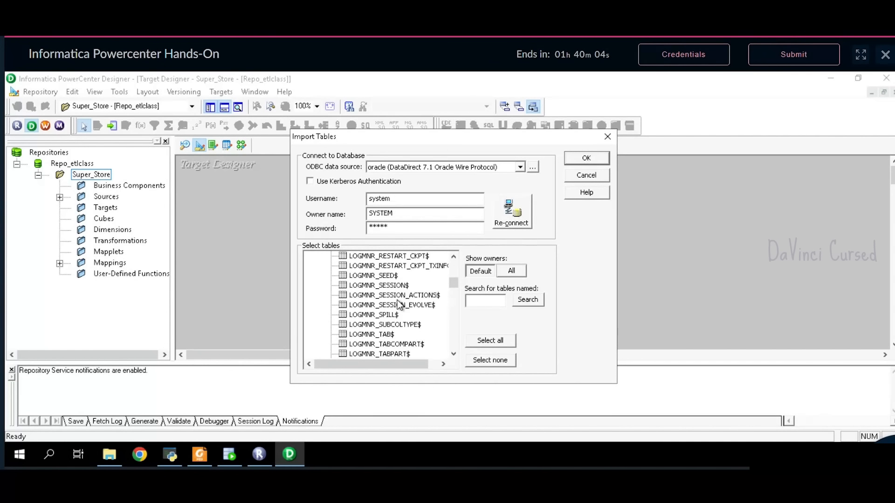
pyautogui.scroll(-9, 398, 306)
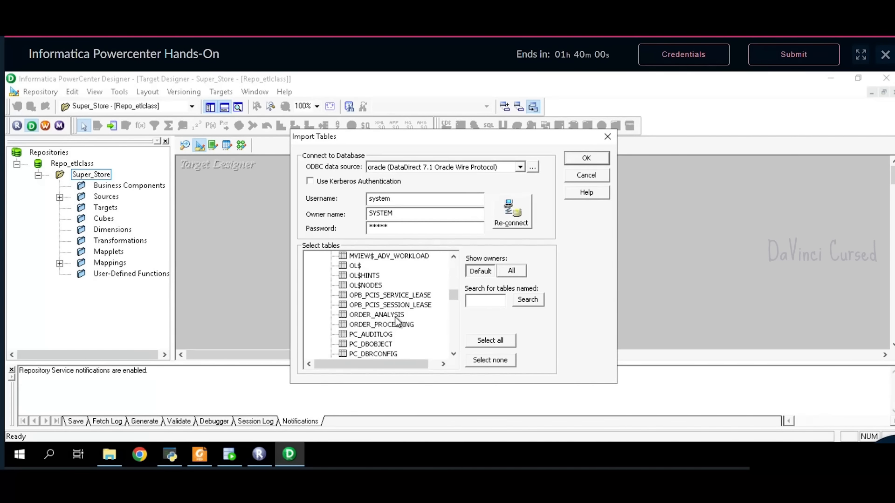
pyautogui.click(396, 317)
pyautogui.keyDown('ctrl'); pyautogui.click(395, 326); pyautogui.keyUp('ctrl')
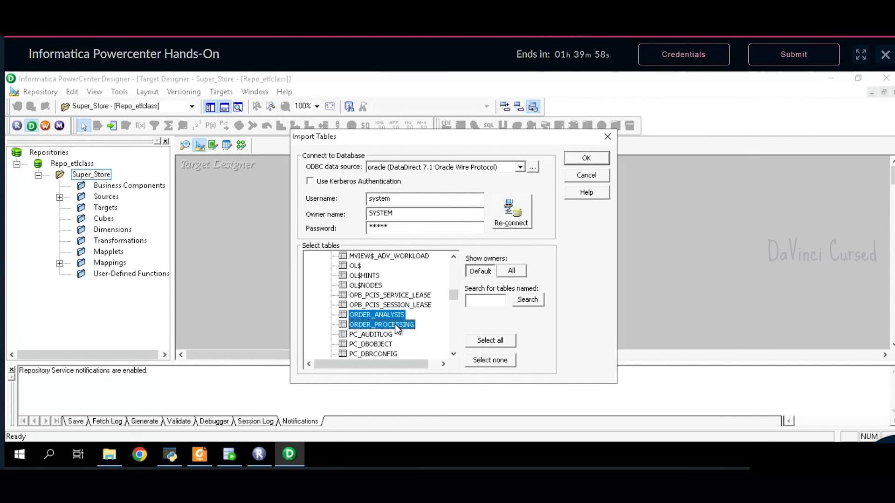
pyautogui.scroll(12, 401, 307)
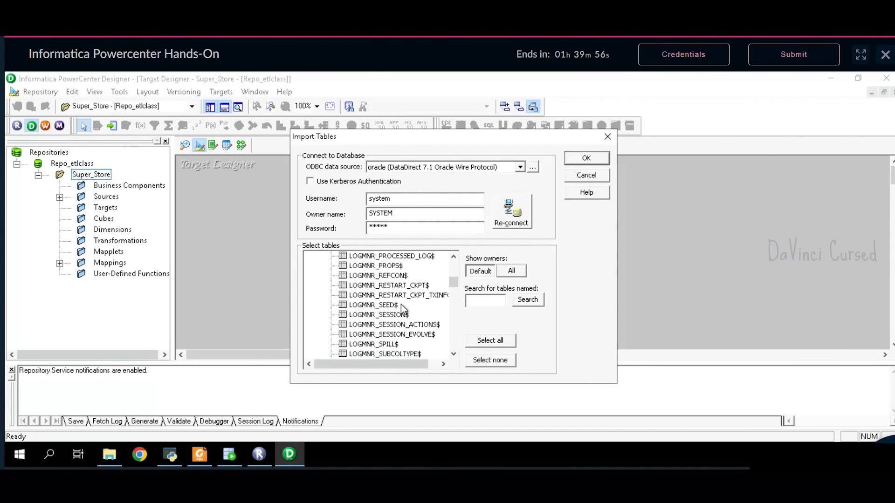
pyautogui.scroll(15, 401, 304)
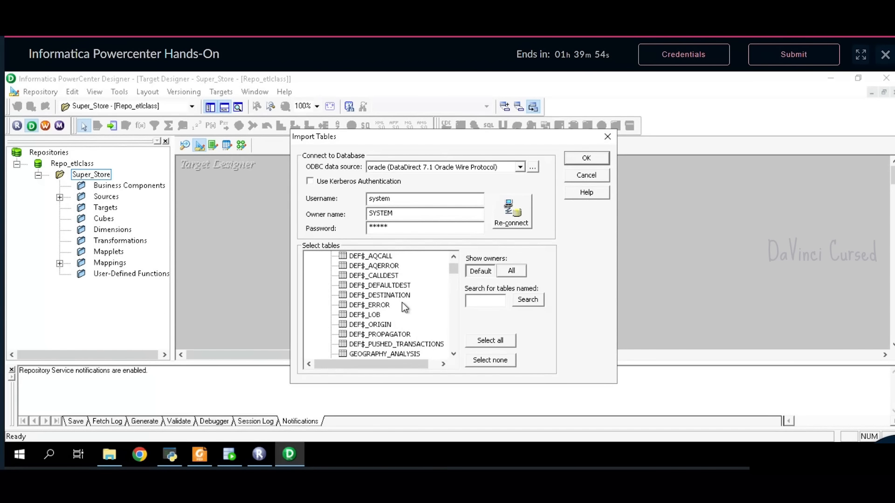
pyautogui.scroll(-2, 402, 303)
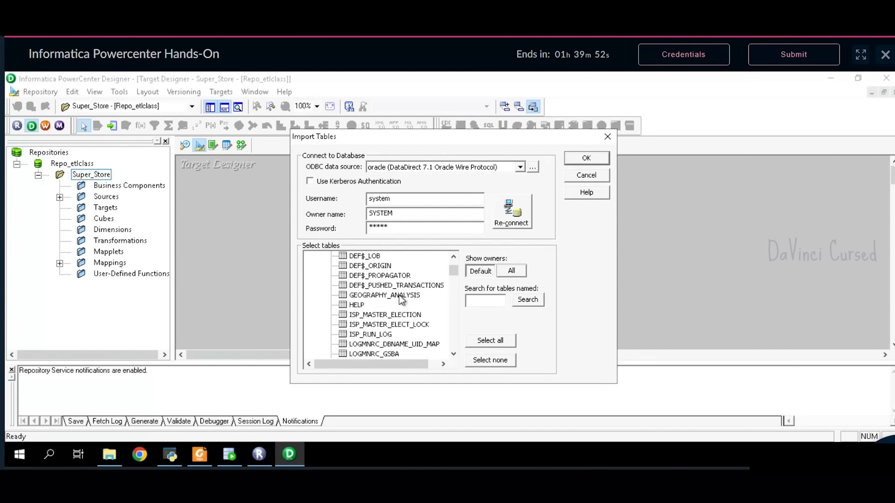
pyautogui.click(399, 296)
# - Add SALES_SUMMARY and SUPER_STORE_CLEANED_DATA to the selection and import all five as targets
pyautogui.scroll(-16, 402, 308)
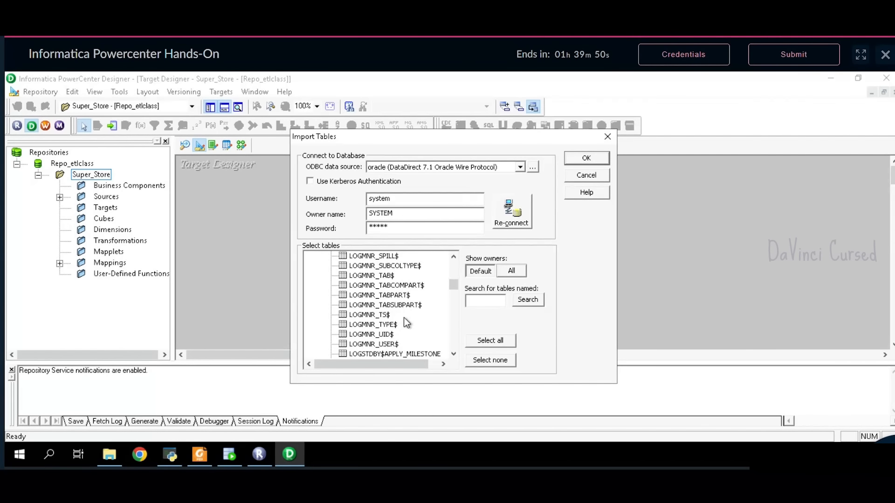
pyautogui.scroll(-15, 404, 317)
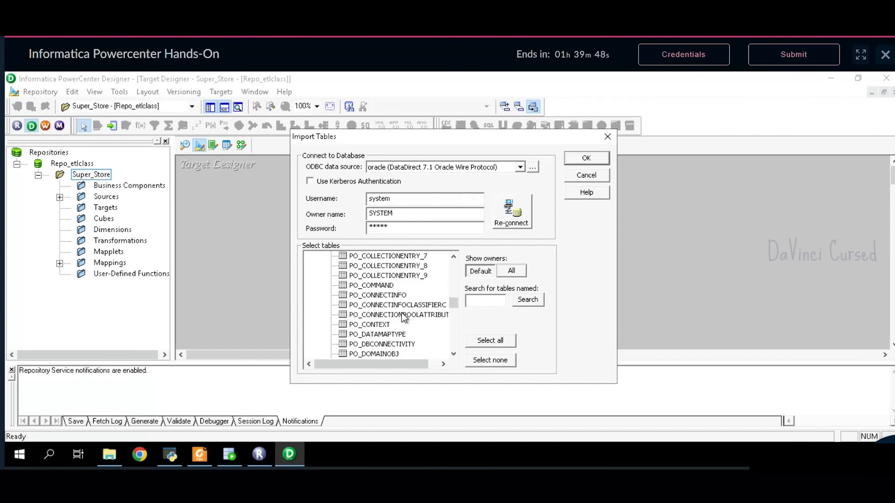
pyautogui.scroll(-15, 403, 317)
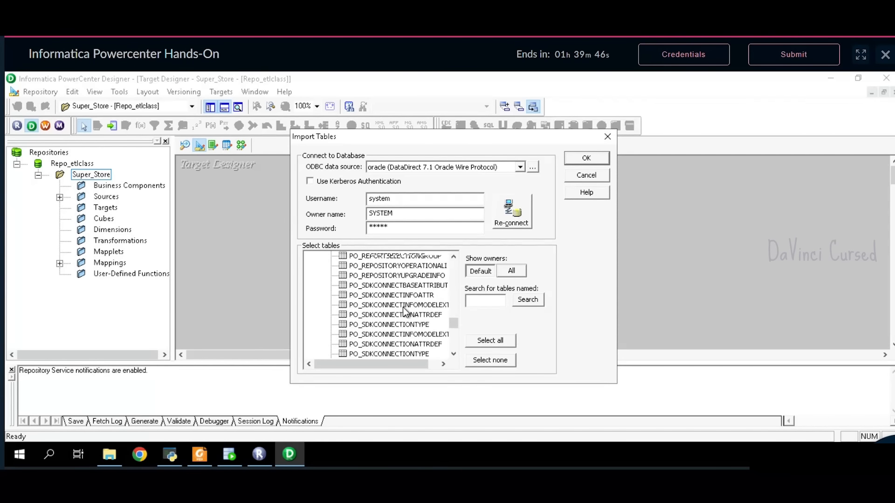
pyautogui.scroll(-15, 403, 312)
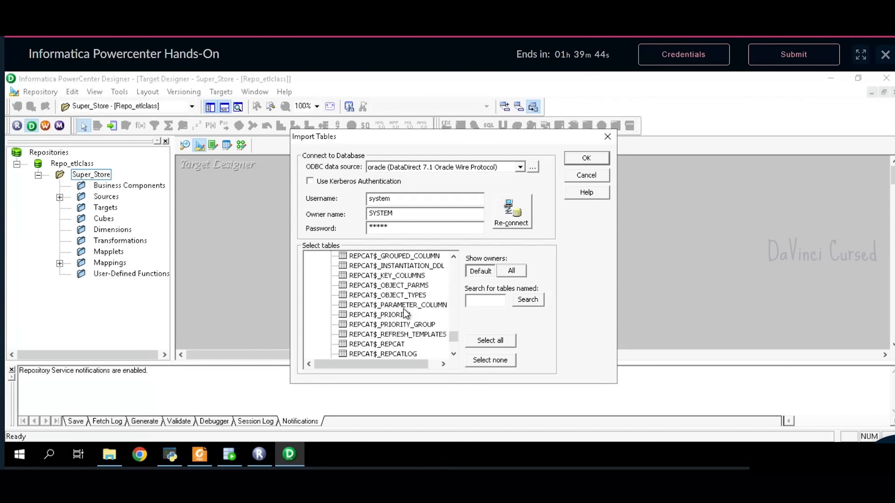
pyautogui.scroll(-7, 404, 309)
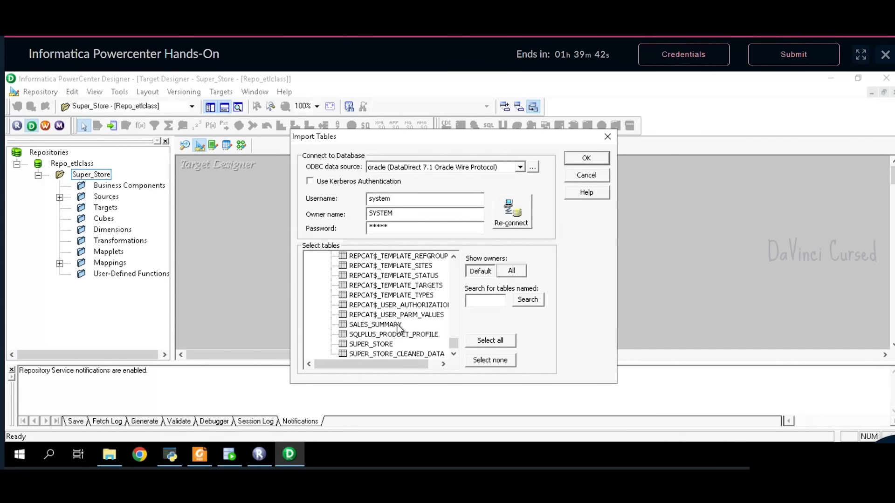
pyautogui.click(397, 324)
pyautogui.keyDown('ctrl'); pyautogui.click(395, 354); pyautogui.keyUp('ctrl')
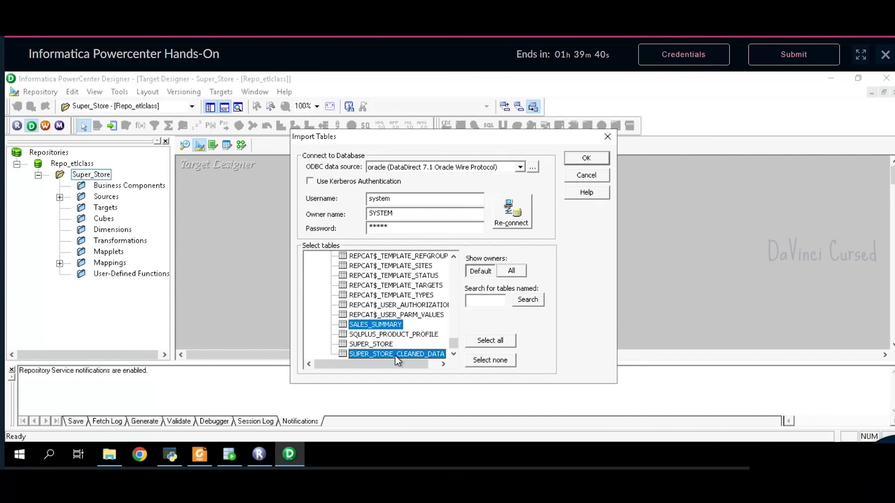
pyautogui.click(593, 161)
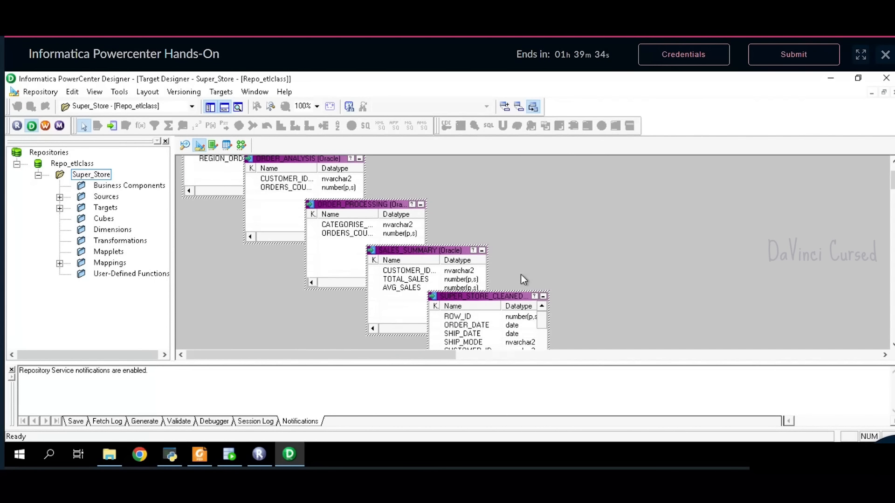
# - Check the imported targets on the canvas, then switch to the Mapping Designer showing Map_Cleaned_Data
pyautogui.scroll(2, 521, 274)
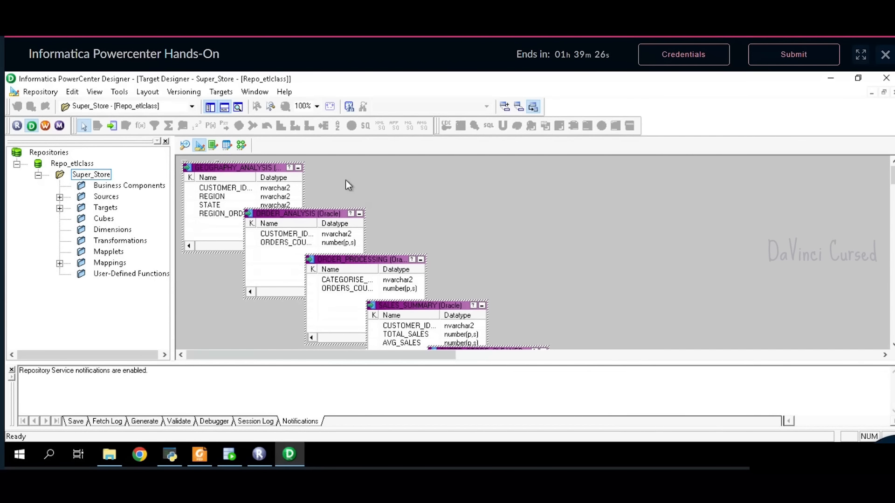
pyautogui.click(244, 146)
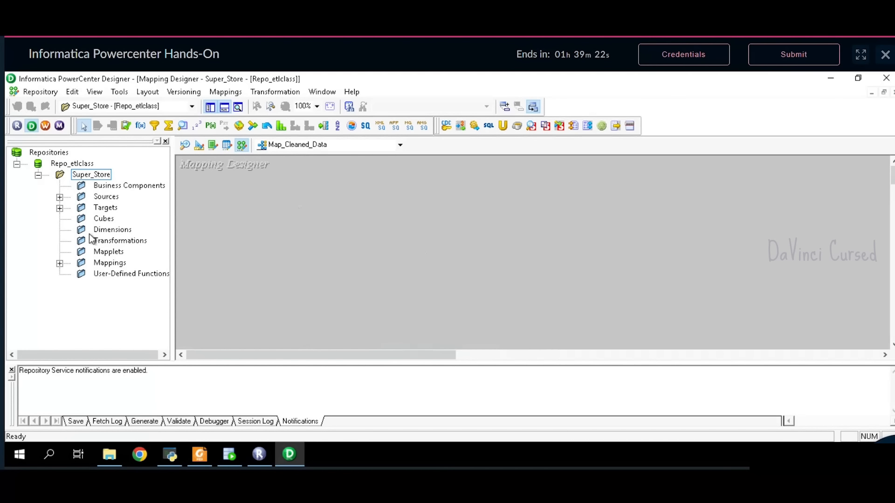
# - Drag the SUPER_STORE source from Sources > oracle into the Map_Cleaned_Data mapping
pyautogui.click(60, 198)
pyautogui.doubleClick(125, 208)
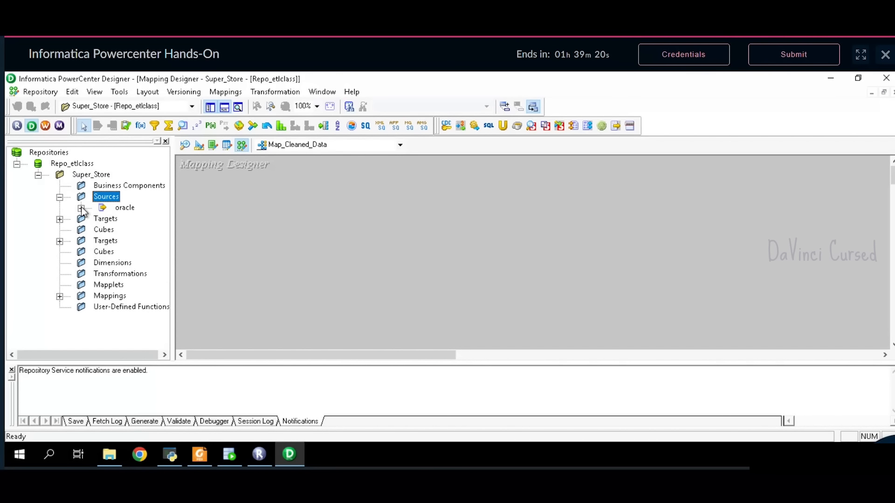
pyautogui.moveTo(140, 224); pyautogui.dragTo(238, 182)
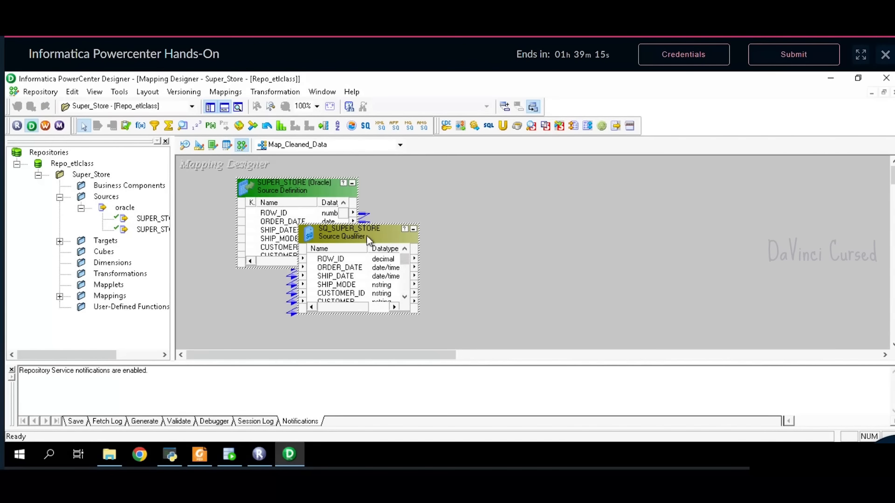
# - Lay out SUPER_STORE and SQ_SUPER_STORE side by side, enlarge the qualifier, then bring up the problem statement PDF
pyautogui.doubleClick(408, 231)
pyautogui.click(601, 149)
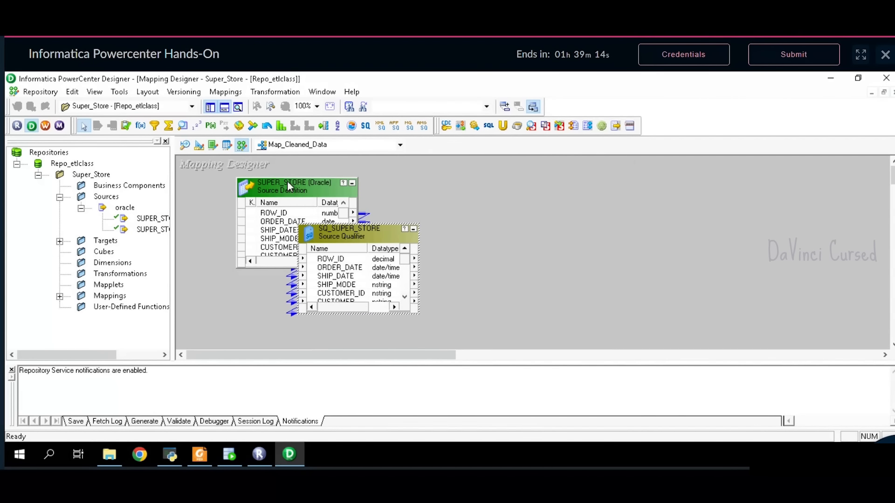
pyautogui.moveTo(287, 183); pyautogui.dragTo(229, 174)
pyautogui.moveTo(368, 236); pyautogui.dragTo(422, 166)
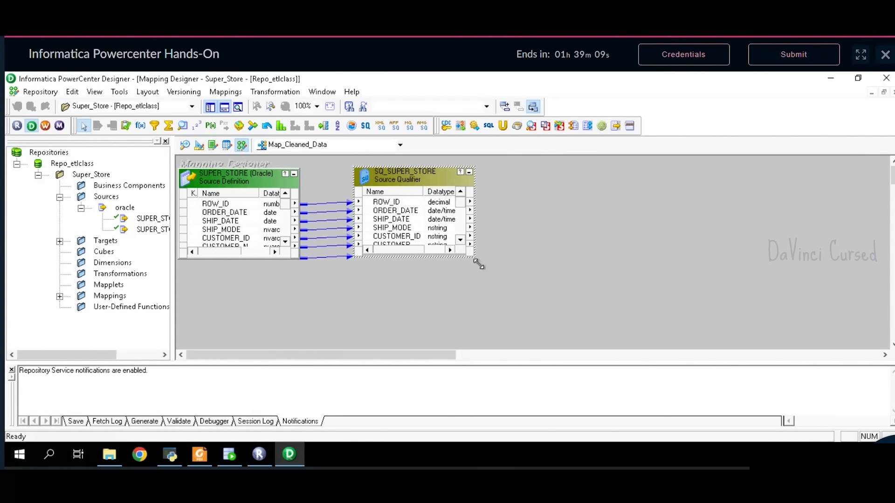
pyautogui.moveTo(477, 261); pyautogui.dragTo(483, 361)
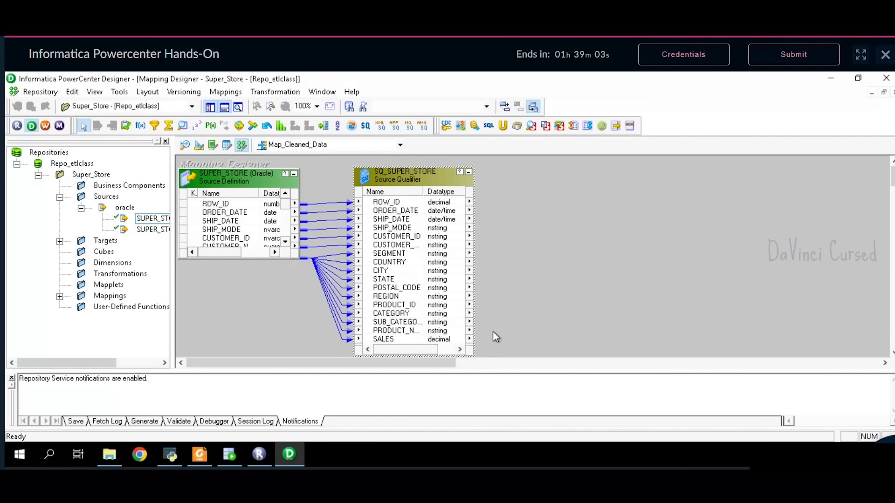
pyautogui.click(200, 454)
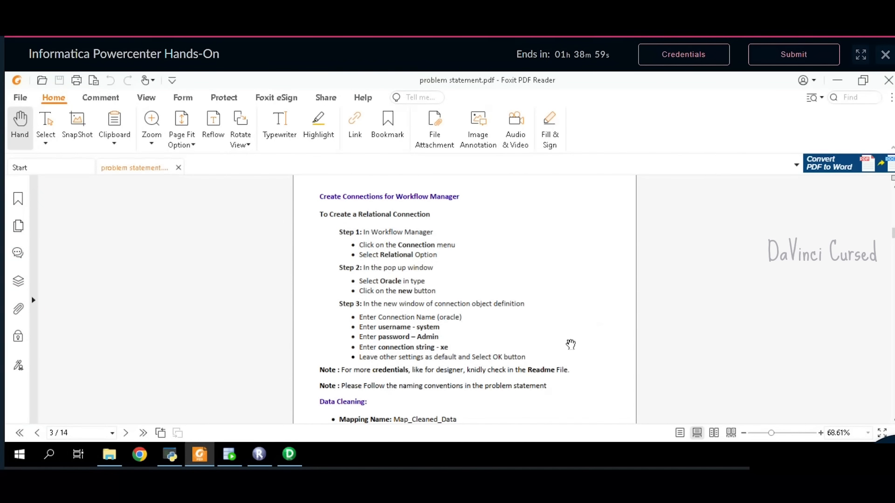
# - Read the Data Cleaning names and operations on pages 3–4 of problem statement.pdf, then return to Designer
pyautogui.scroll(-3, 550, 336)
pyautogui.scroll(-4, 551, 333)
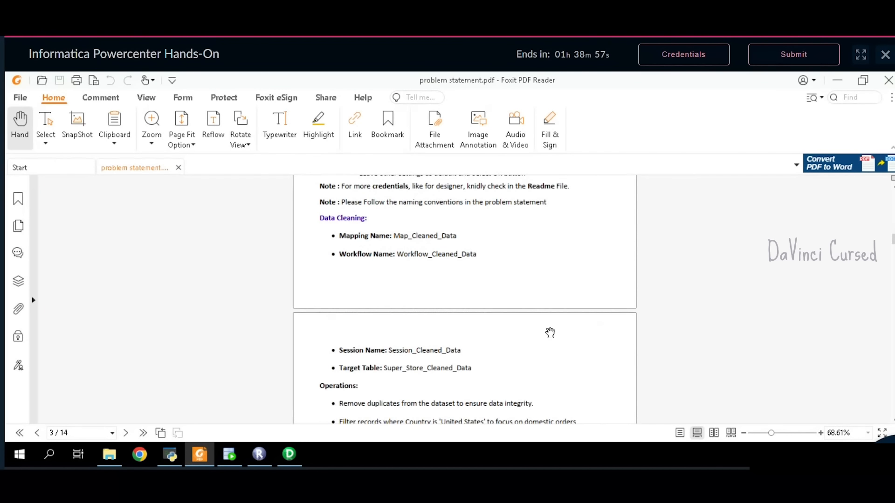
pyautogui.scroll(3, 495, 323)
pyautogui.scroll(-2, 495, 323)
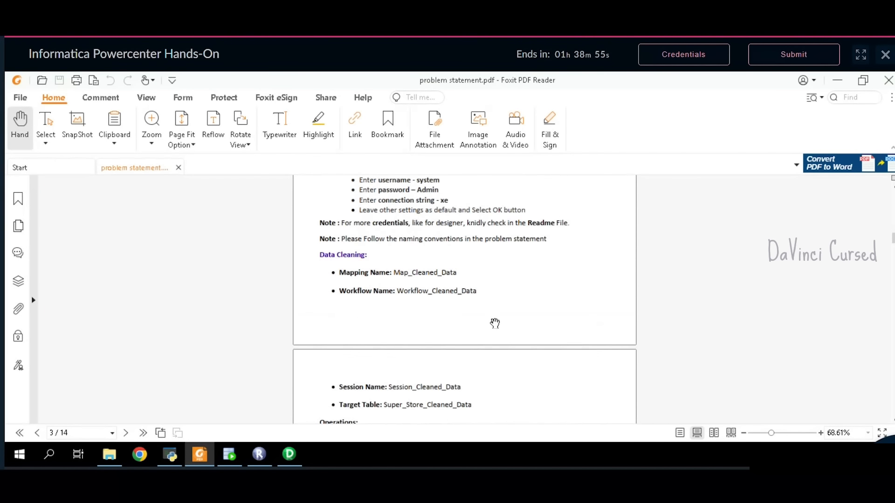
pyautogui.scroll(6, 496, 321)
pyautogui.scroll(-4, 498, 320)
pyautogui.scroll(-4, 497, 319)
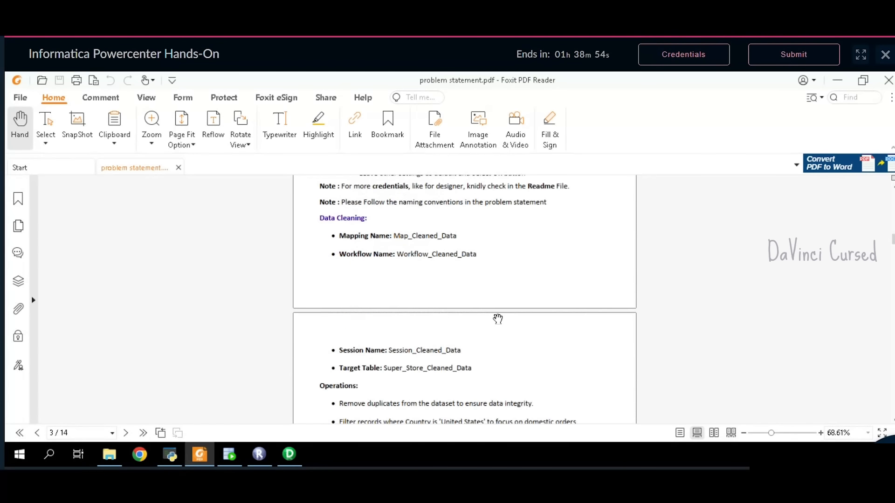
pyautogui.moveTo(316, 222); pyautogui.dragTo(422, 274)
pyautogui.scroll(-1, 460, 255)
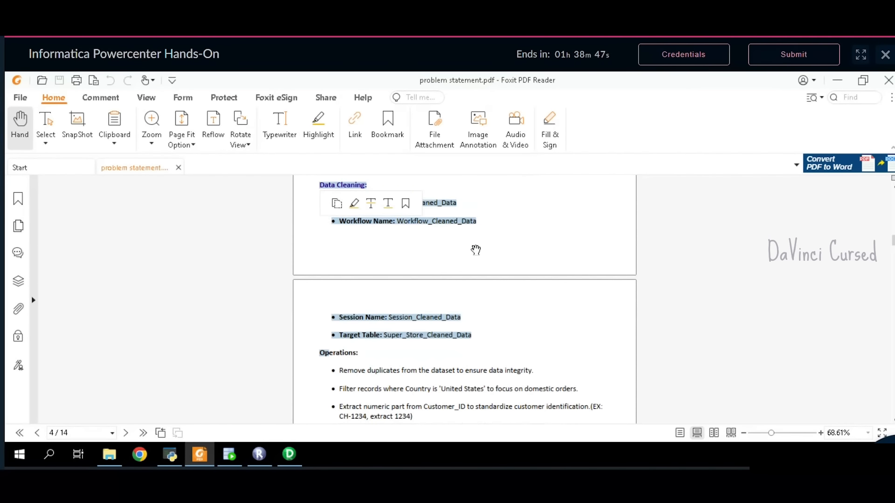
pyautogui.click(475, 249)
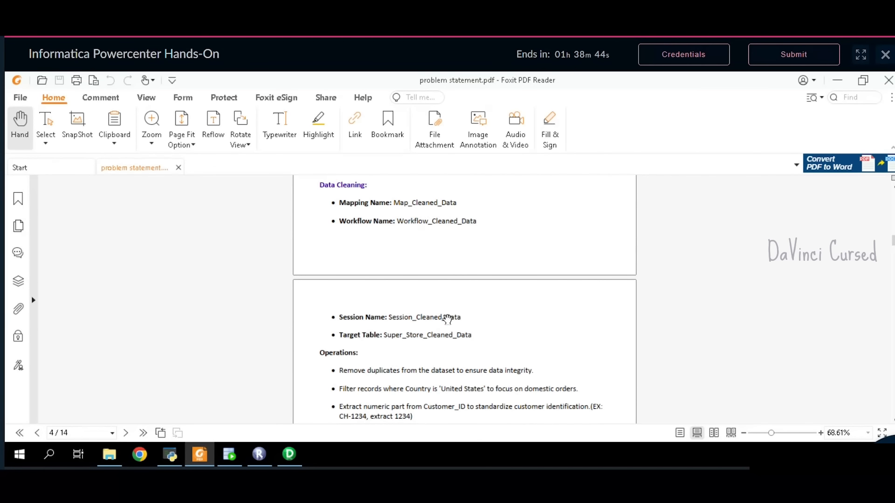
pyautogui.scroll(-2, 440, 320)
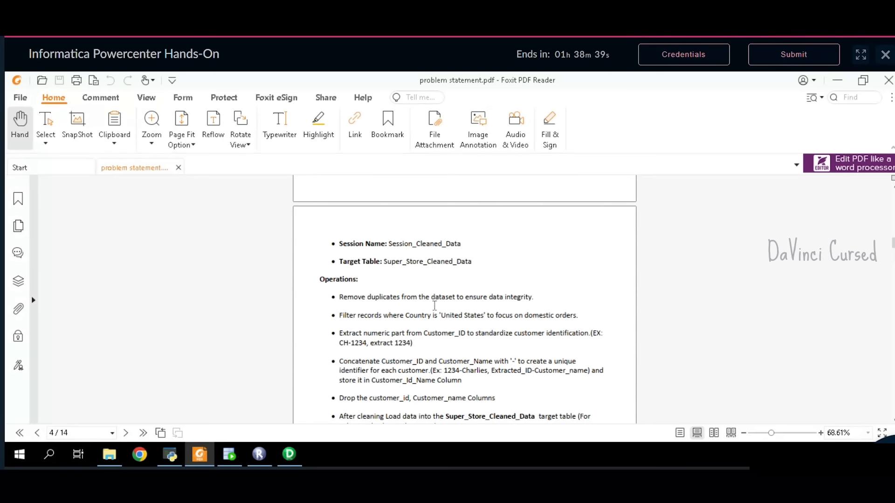
pyautogui.scroll(-1, 434, 305)
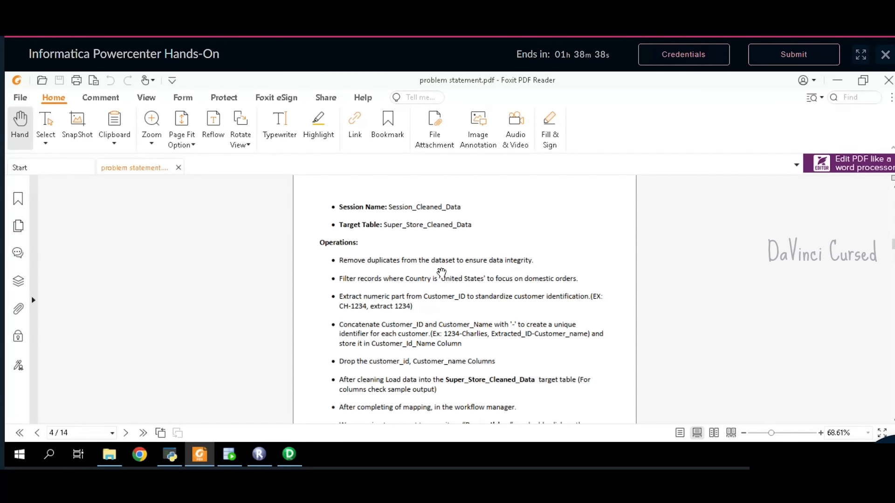
pyautogui.scroll(-2, 439, 273)
pyautogui.scroll(1, 410, 266)
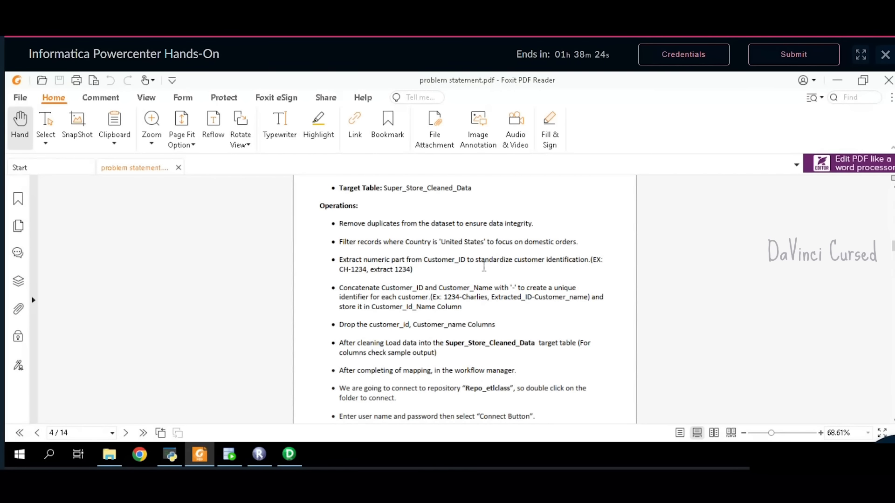
pyautogui.click(285, 455)
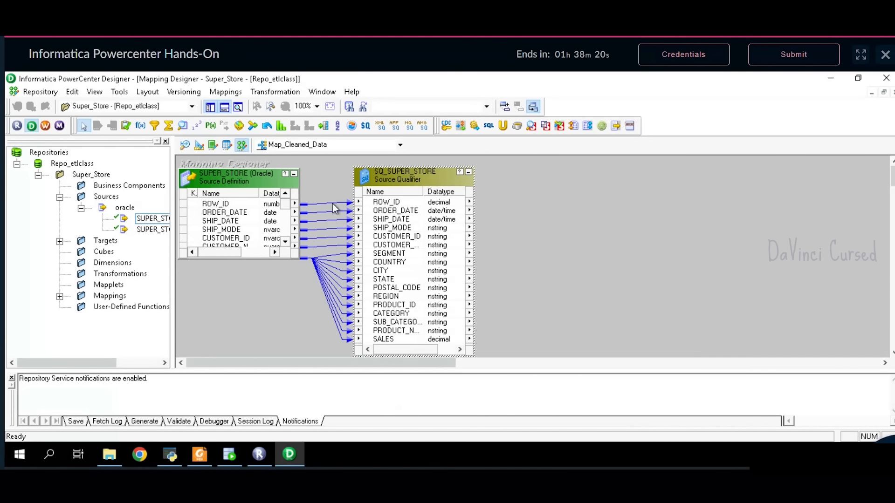
# - Place a new Sorter transformation to the right of SQ_SUPER_STORE
pyautogui.click(338, 127)
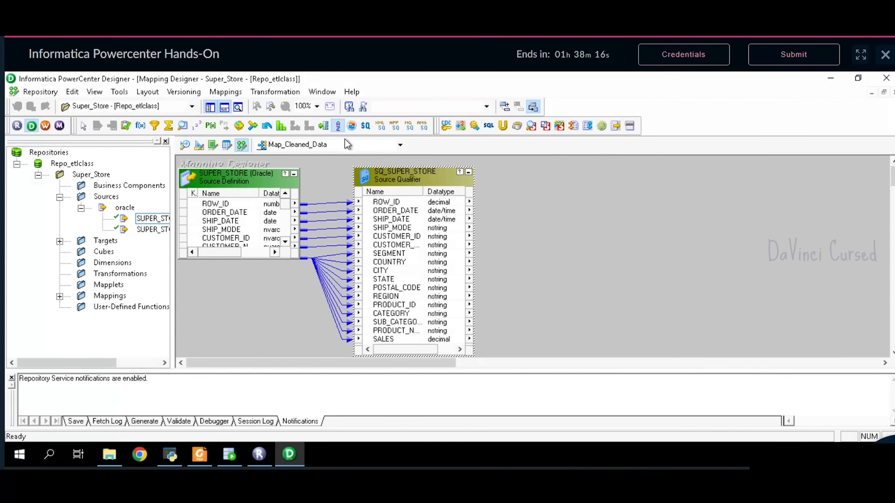
pyautogui.click(340, 128)
pyautogui.click(518, 180)
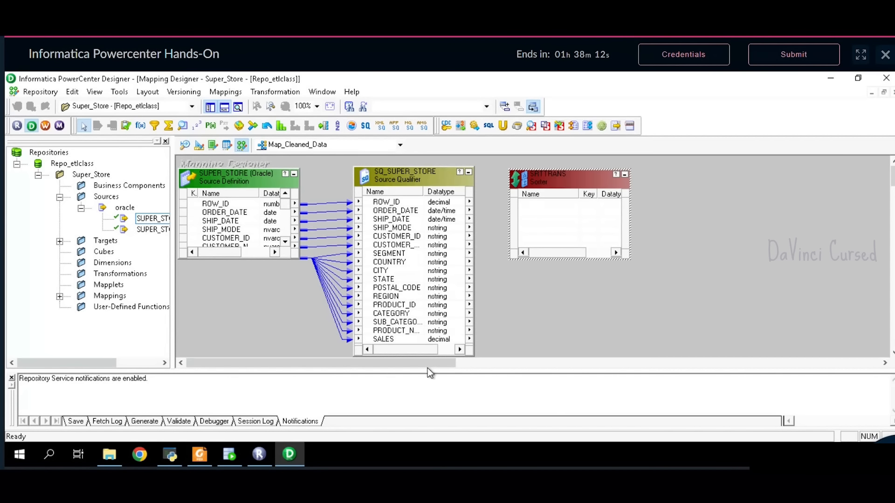
pyautogui.moveTo(427, 366); pyautogui.dragTo(453, 365)
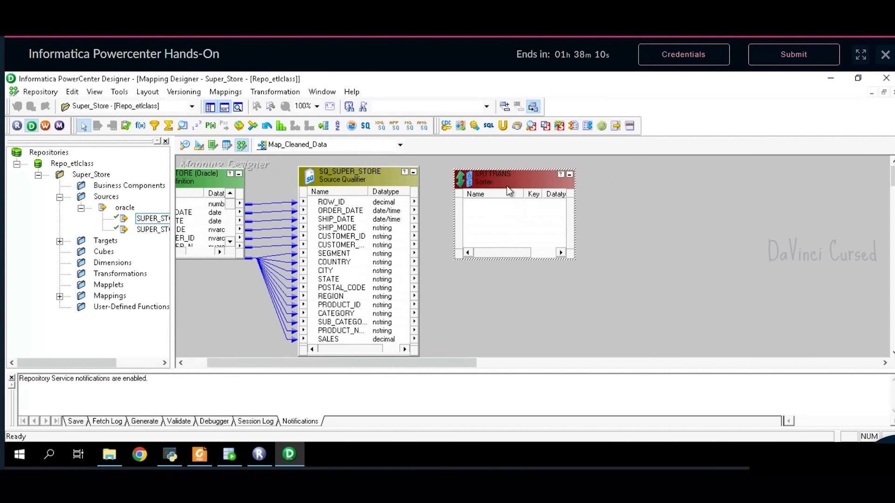
pyautogui.moveTo(507, 186); pyautogui.dragTo(510, 183)
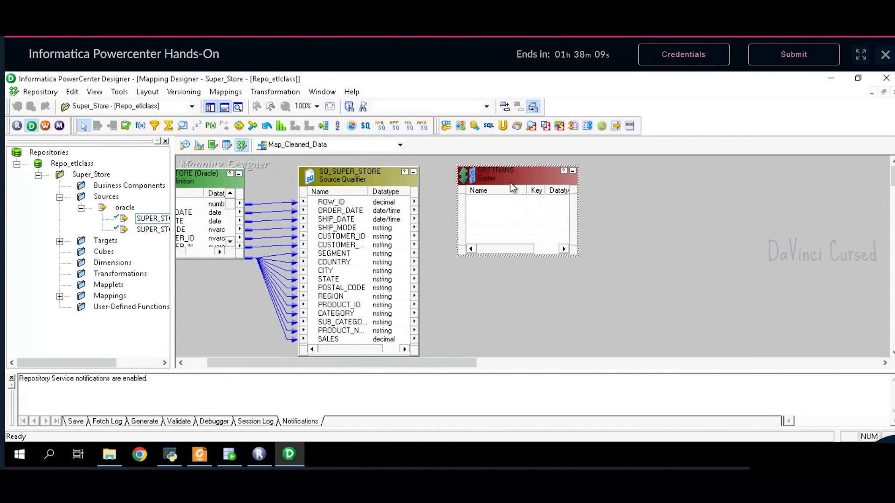
# - Link all SQ_SUPER_STORE ports into SRTTRANS and enlarge it to show every port
pyautogui.click(377, 210)
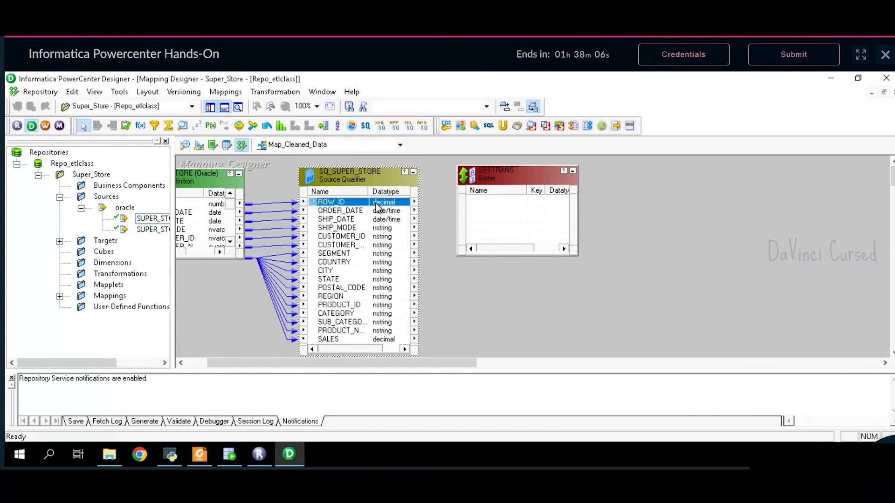
pyautogui.rightClick(378, 208)
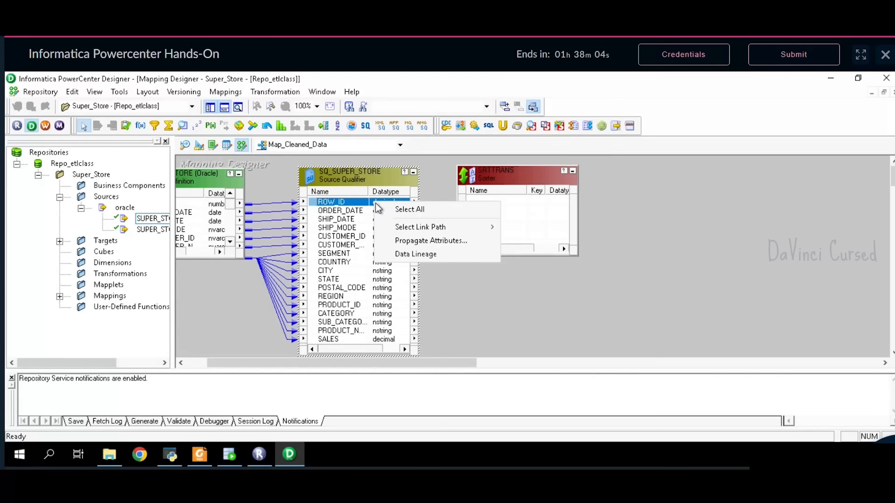
pyautogui.click(400, 208)
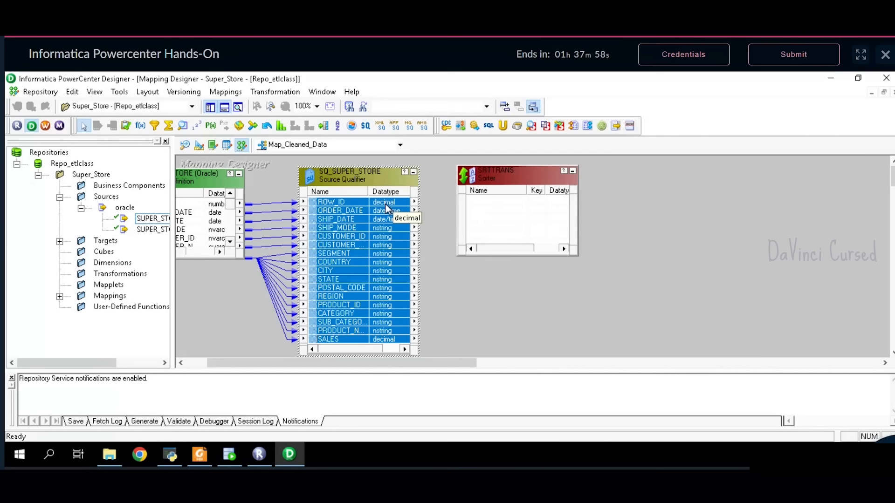
pyautogui.moveTo(385, 203); pyautogui.dragTo(477, 205)
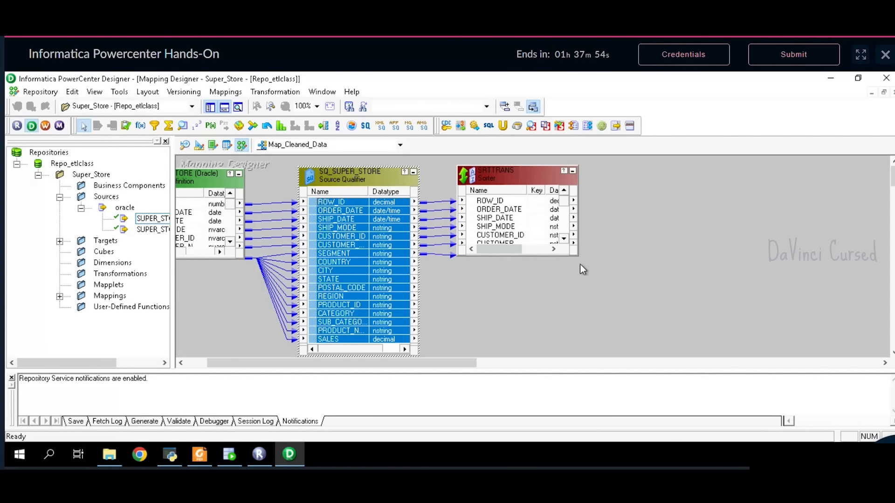
pyautogui.moveTo(579, 256); pyautogui.dragTo(591, 361)
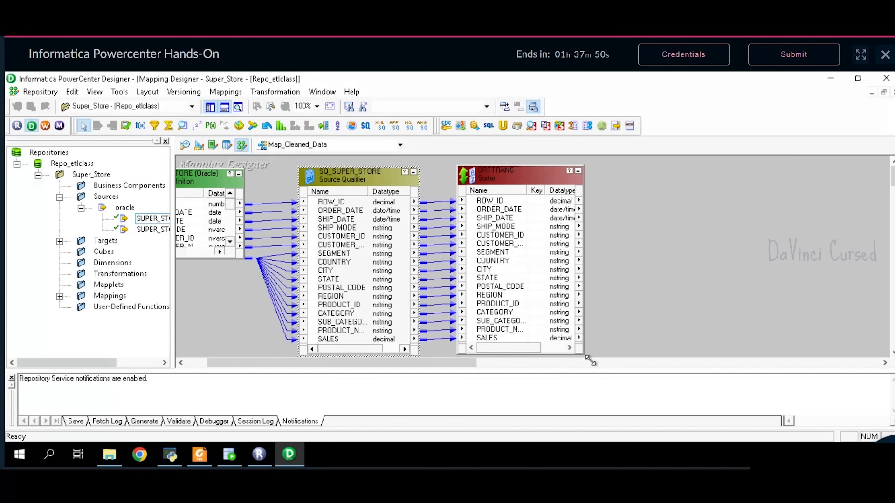
# - Rename the Sorter transformation to SRT1
pyautogui.doubleClick(500, 181)
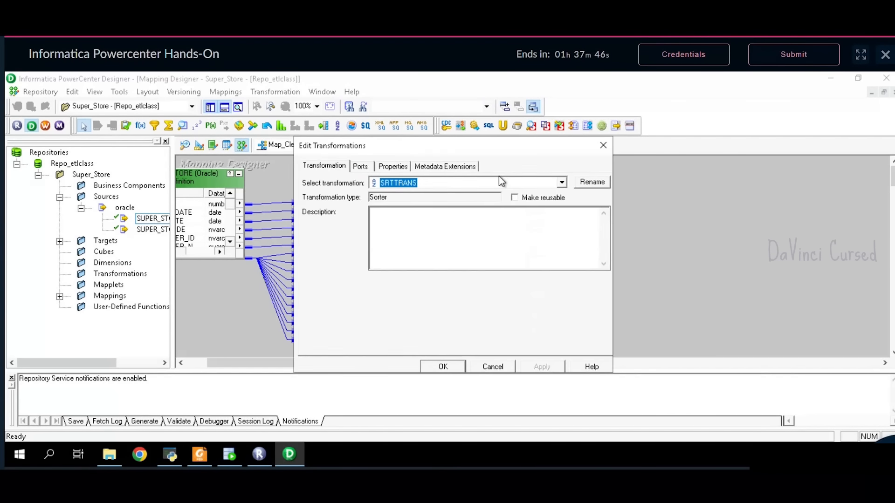
pyautogui.click(590, 183)
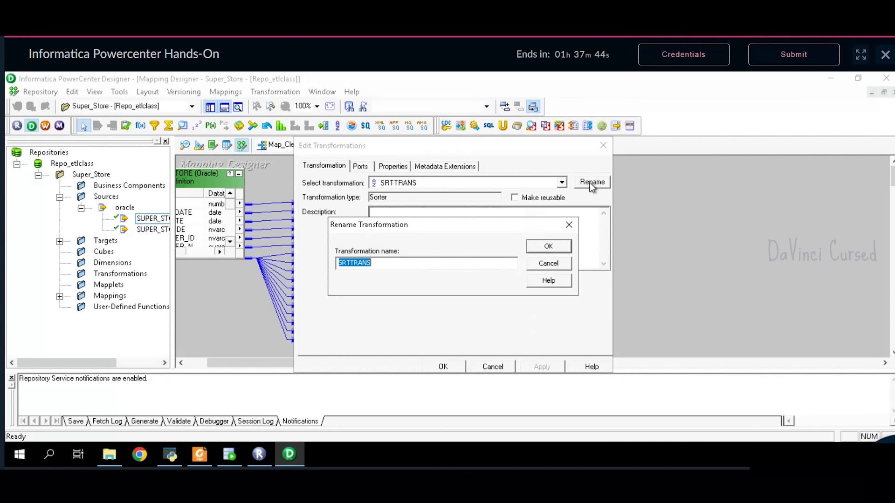
pyautogui.write('SRT1')
pyautogui.click(562, 250)
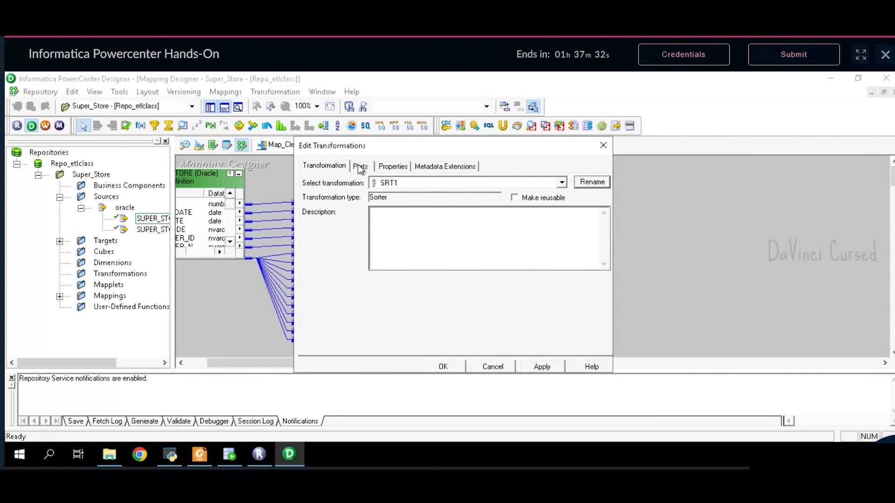
# - Enable Distinct in SRT1's properties, apply it, and go back to the problem statement PDF
pyautogui.click(407, 170)
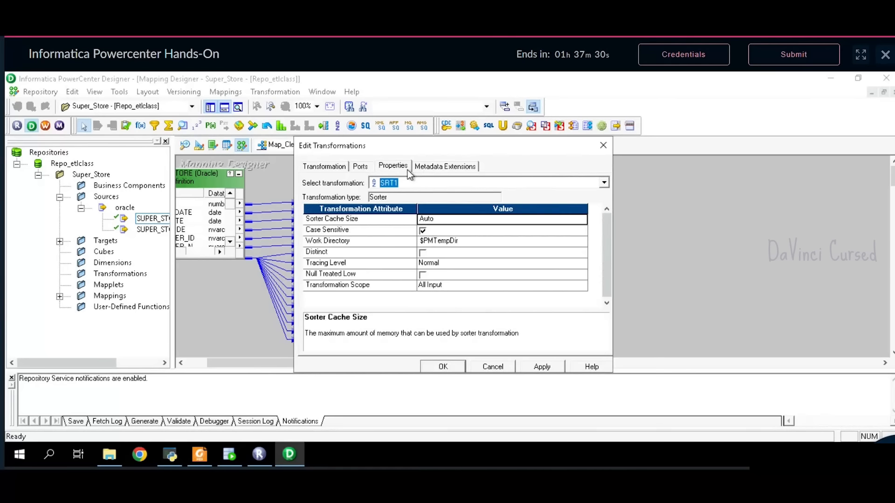
pyautogui.click(425, 256)
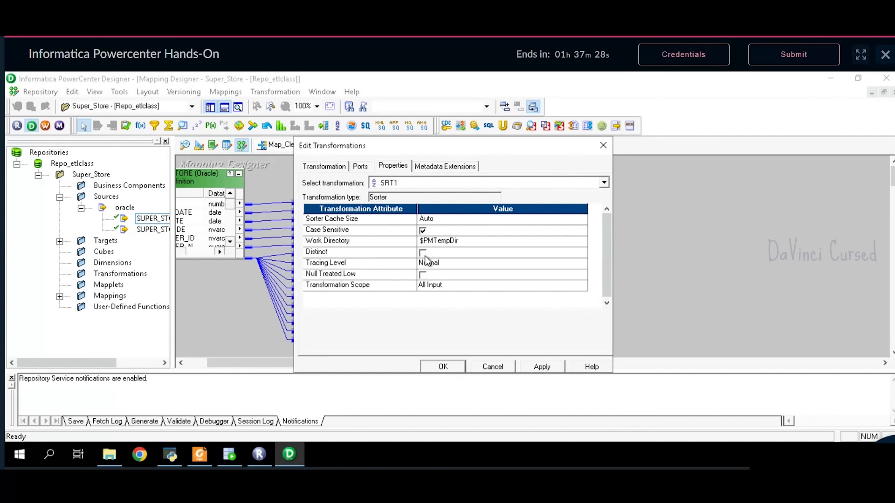
pyautogui.click(424, 256)
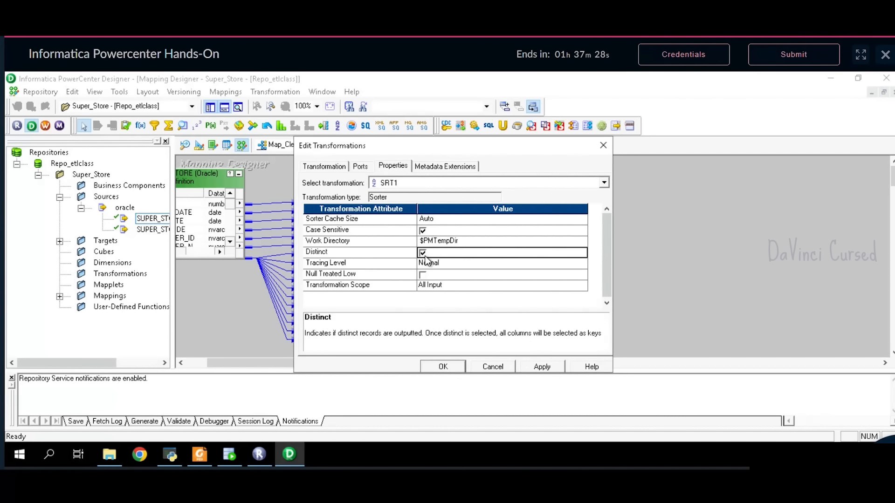
pyautogui.click(542, 368)
pyautogui.click(457, 367)
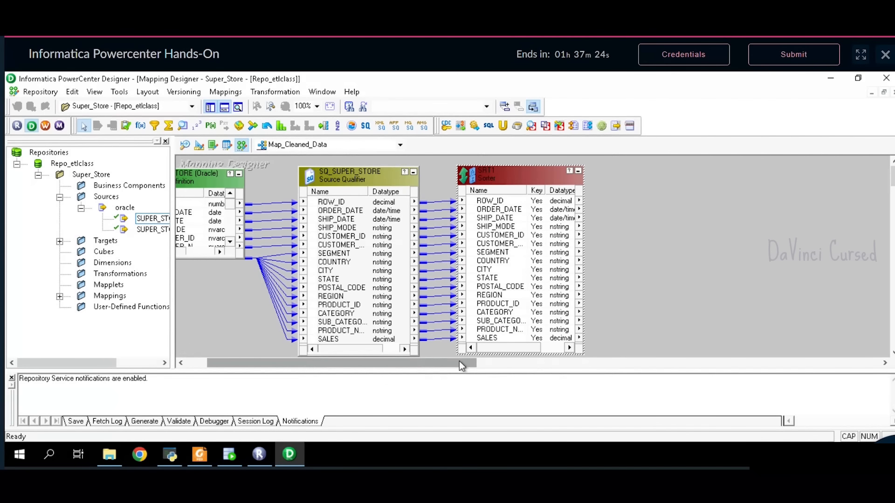
pyautogui.moveTo(460, 366); pyautogui.dragTo(507, 370)
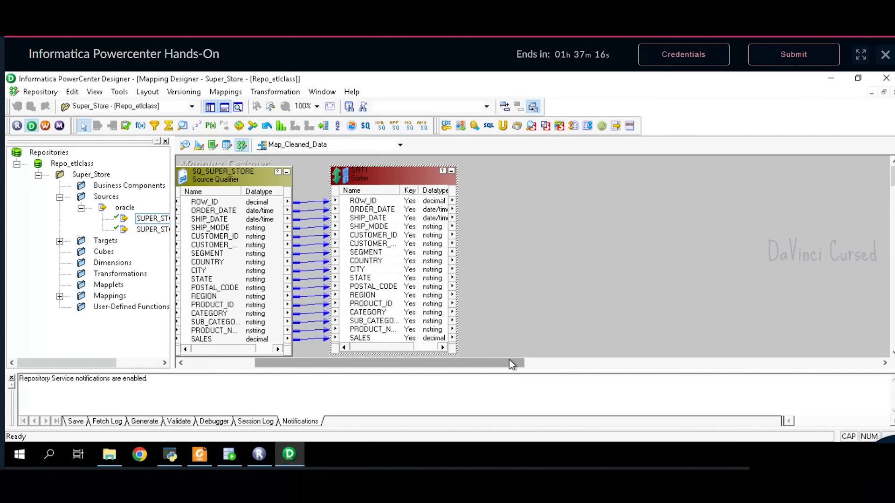
pyautogui.click(201, 457)
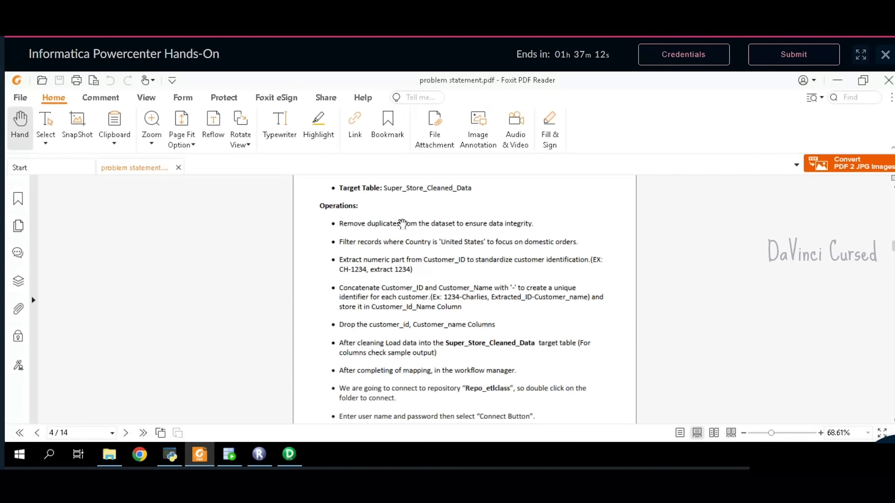
# - Highlight the Country is 'United States' filter requirement in the PDF, then return to Designer
pyautogui.moveTo(405, 244); pyautogui.dragTo(485, 243)
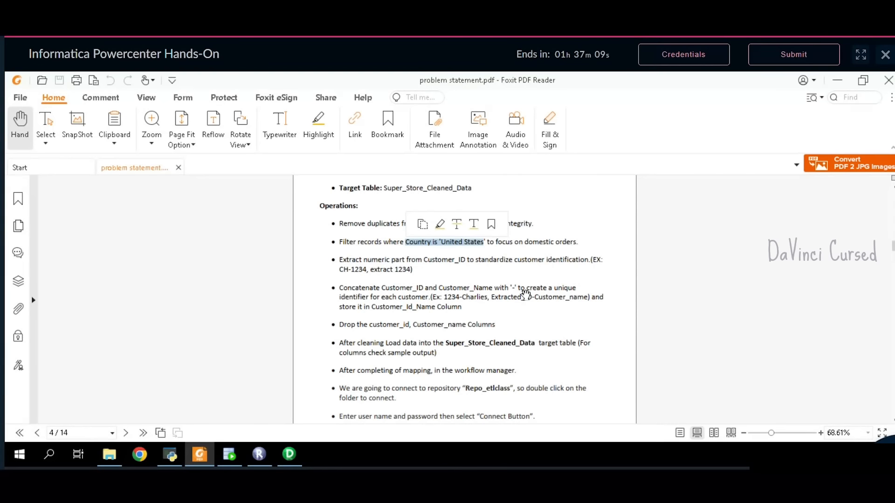
pyautogui.click(472, 256)
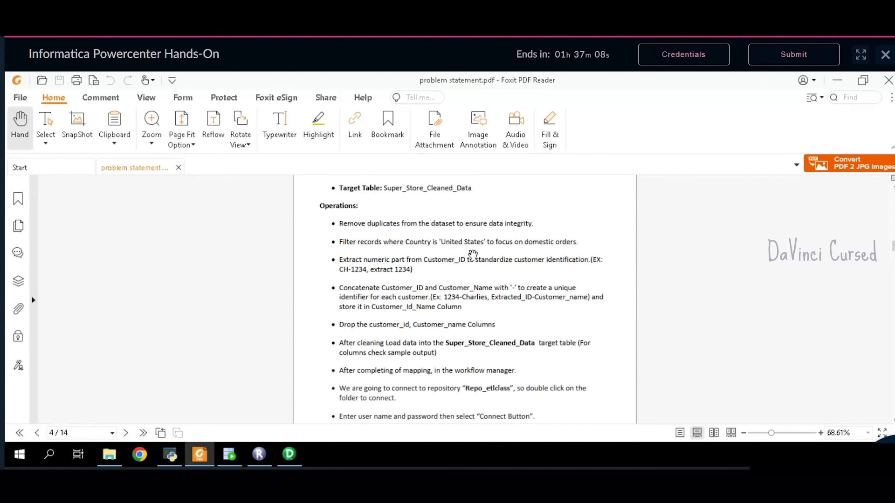
pyautogui.click(289, 454)
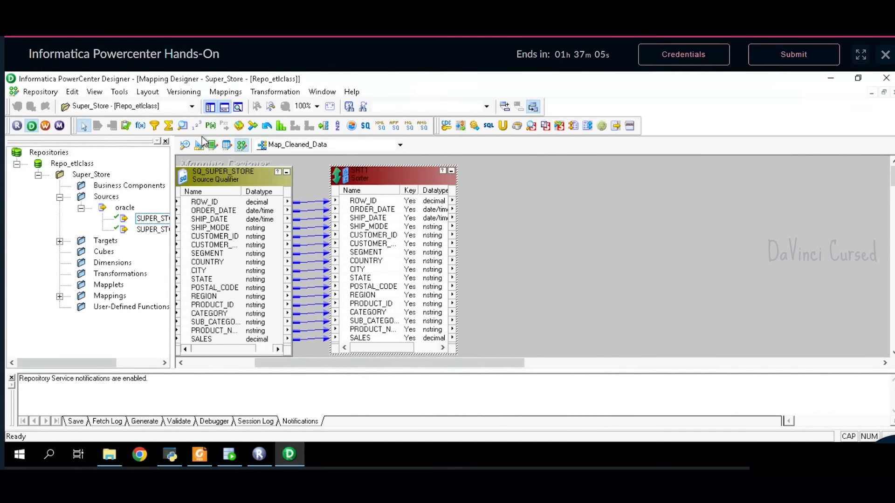
# - Add a FILTRANS Filter fed by all SRT1 ports, enlarge it, and open its settings
pyautogui.click(157, 129)
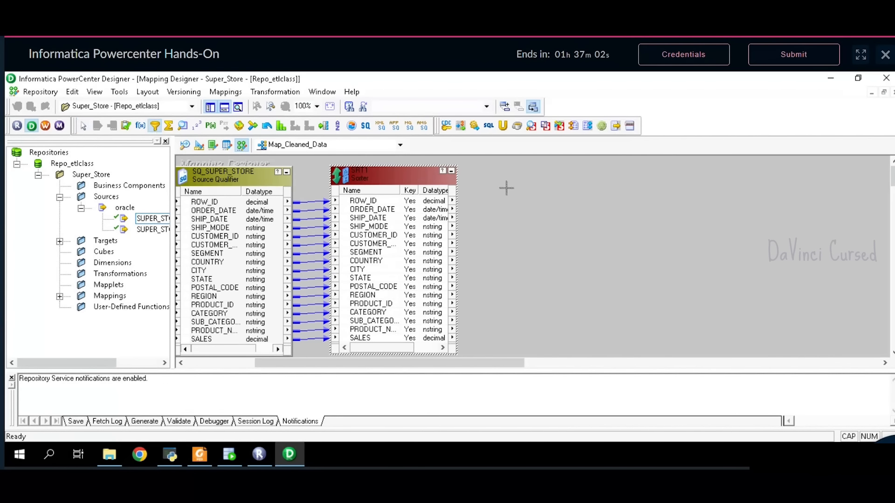
pyautogui.click(516, 175)
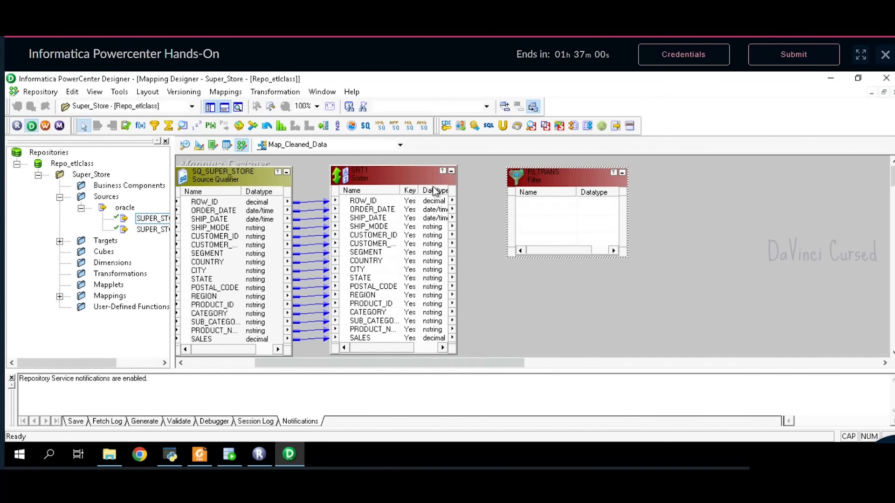
pyautogui.click(412, 203)
pyautogui.rightClick(440, 203)
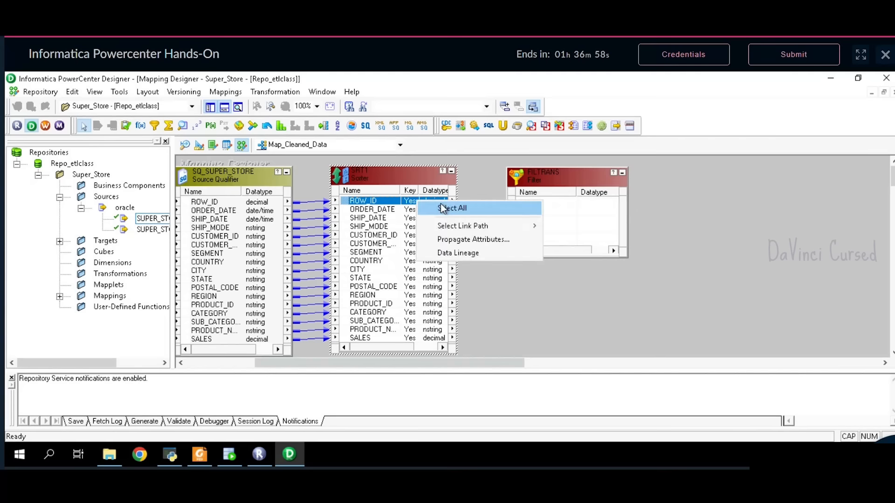
pyautogui.click(441, 205)
pyautogui.moveTo(441, 206); pyautogui.dragTo(569, 208)
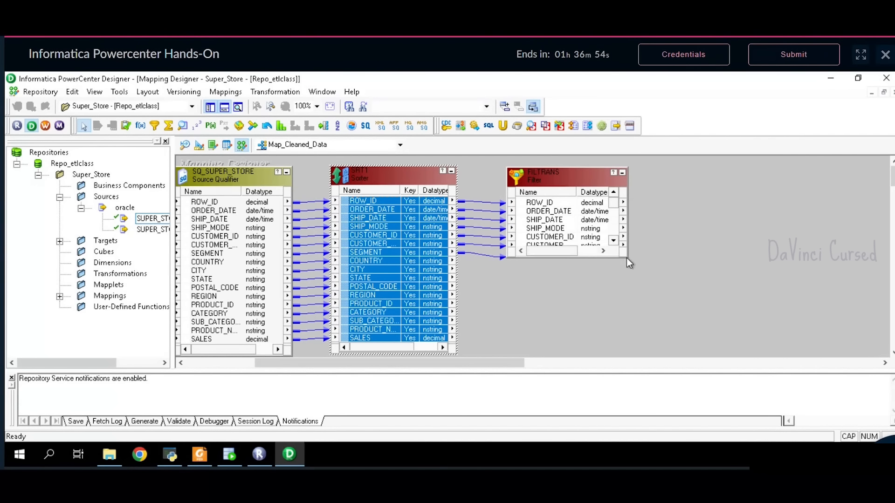
pyautogui.moveTo(627, 259); pyautogui.dragTo(632, 362)
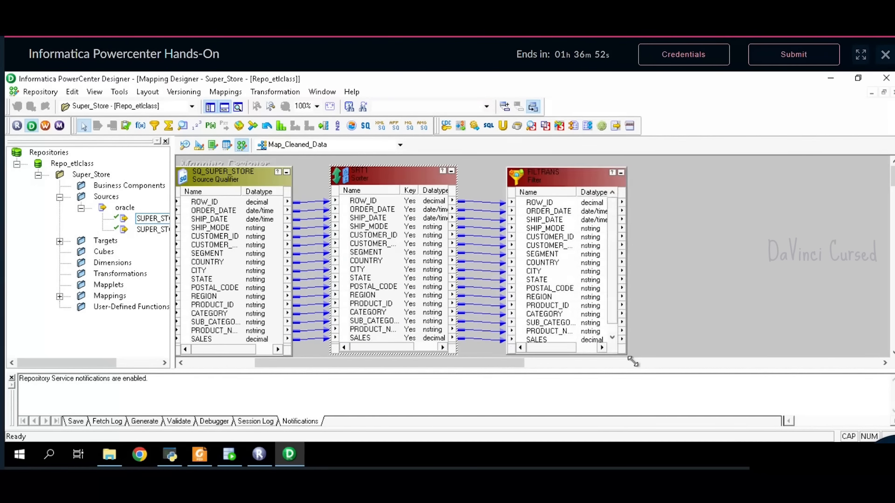
pyautogui.doubleClick(550, 181)
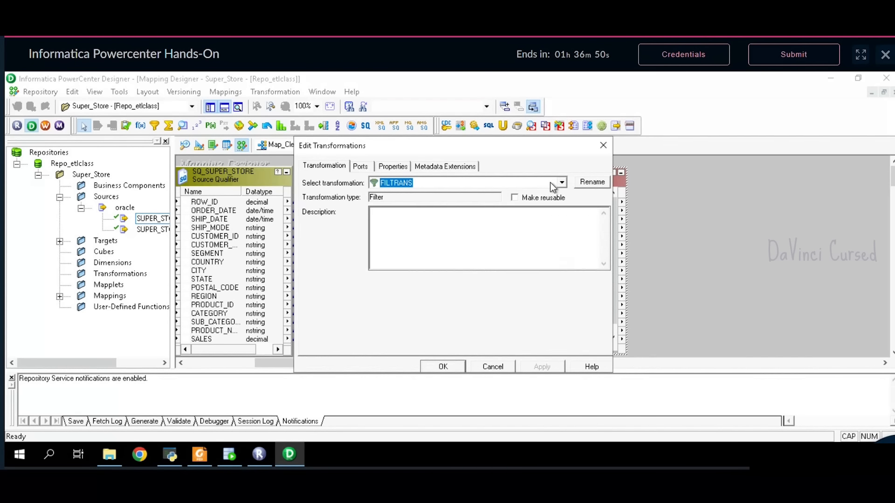
# - Replace the default TRUE filter condition with COUNTRY='United States'
pyautogui.click(368, 167)
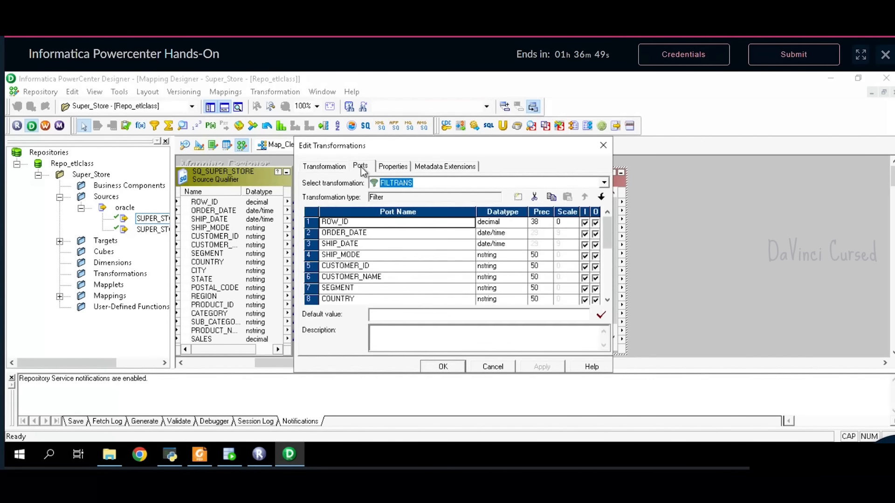
pyautogui.click(390, 167)
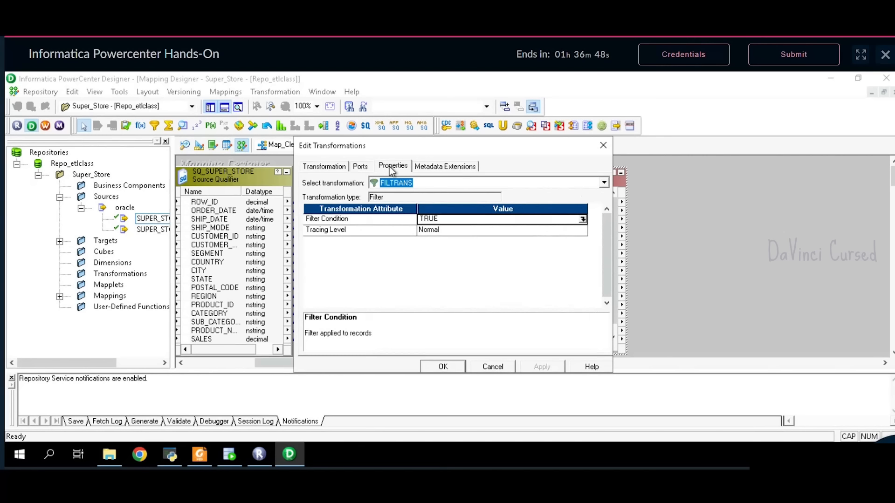
pyautogui.click(584, 220)
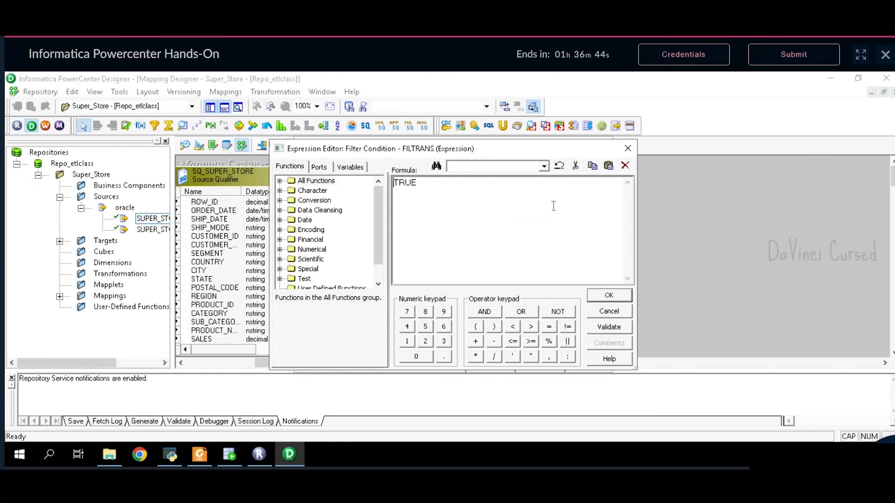
pyautogui.press('BackSpace')
pyautogui.press('BackSpace')
pyautogui.press('BackSpace')
pyautogui.press('BackSpace')
pyautogui.click(322, 167)
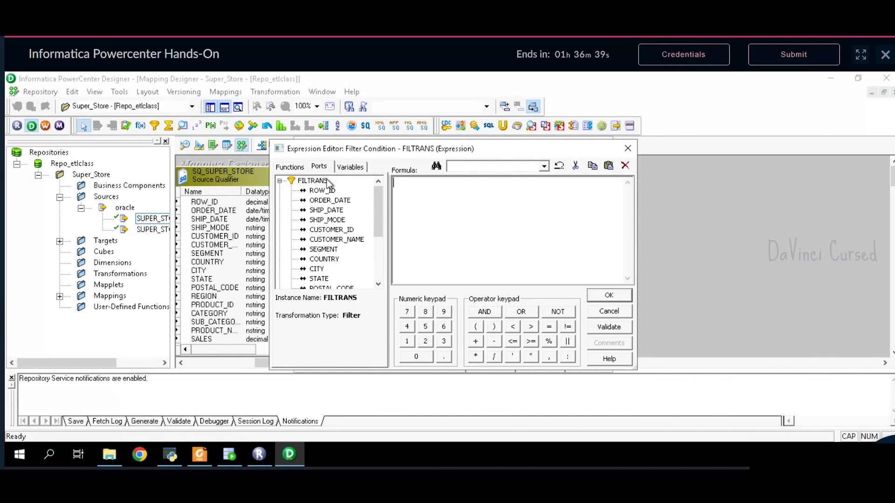
pyautogui.click(330, 259)
pyautogui.doubleClick(330, 260)
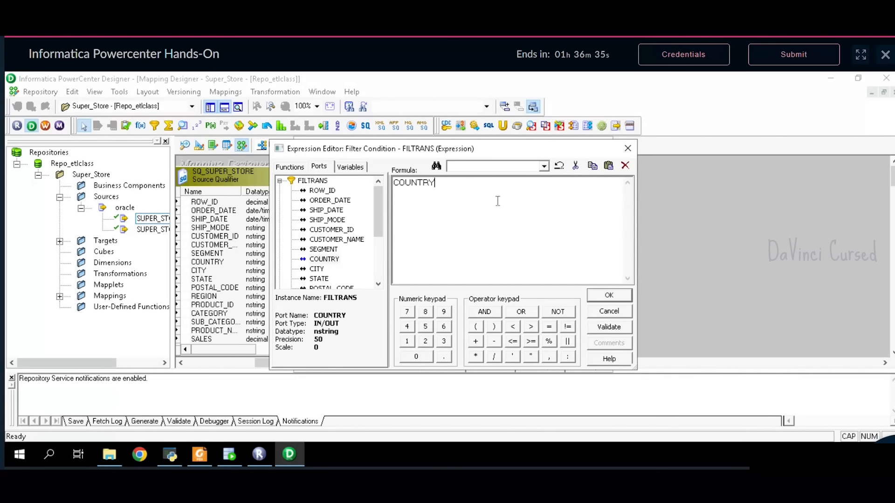
pyautogui.write("='United States")
# - Validate the filter condition, confirm it, and return to the problem statement PDF
pyautogui.click(605, 329)
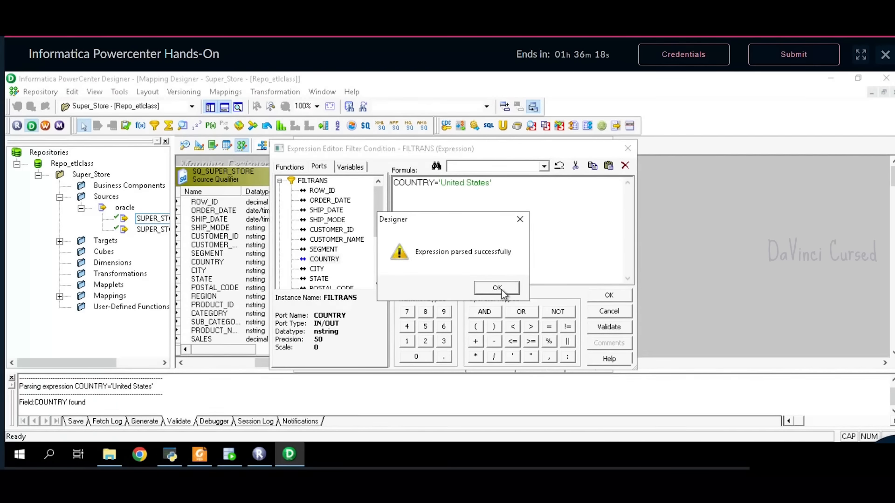
pyautogui.click(502, 290)
pyautogui.click(622, 297)
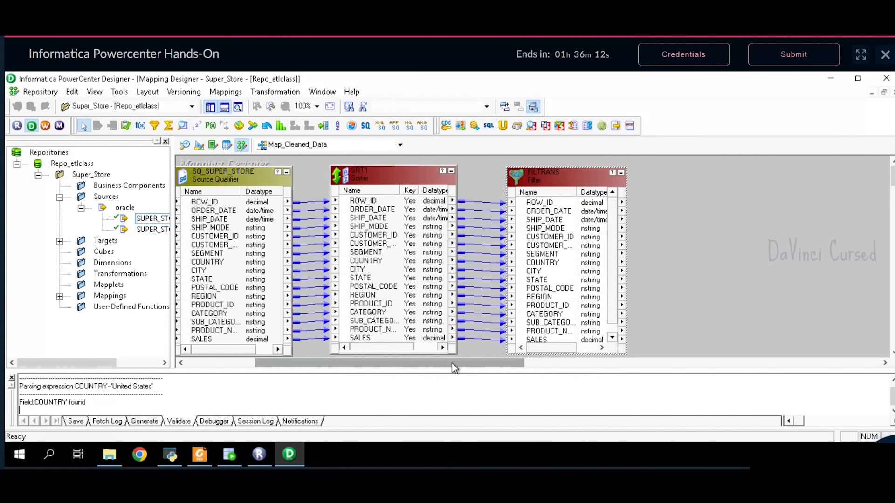
pyautogui.moveTo(452, 363); pyautogui.dragTo(501, 368)
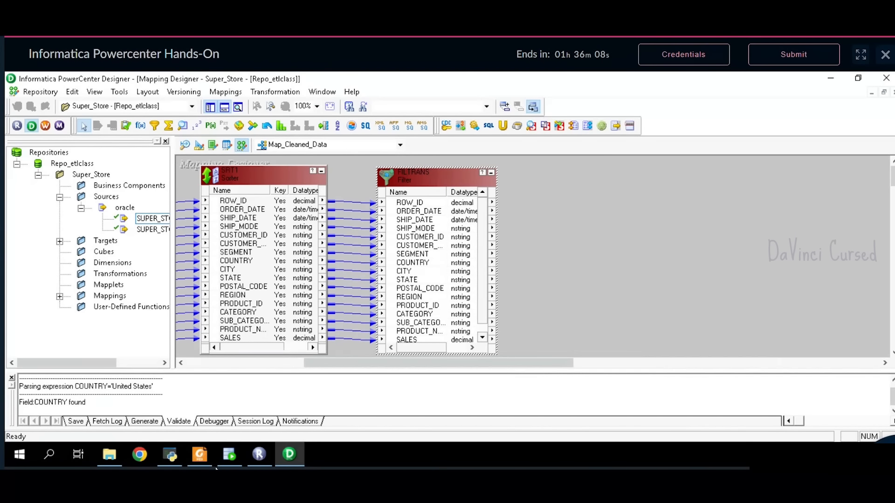
pyautogui.click(201, 456)
# - Scroll the problem statement to the requirement to concatenate Customer_ID and Customer_Name into Customer_Id_Name
pyautogui.scroll(-1, 367, 289)
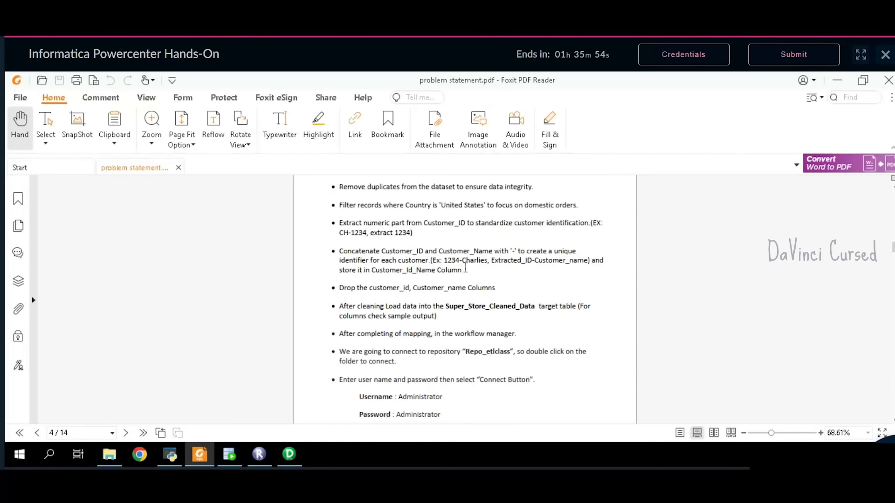
# - Check the CUSTOMER_ID and CUSTOMER_NAME values in the SUPER_STORE query results in SQL Developer
pyautogui.click(229, 454)
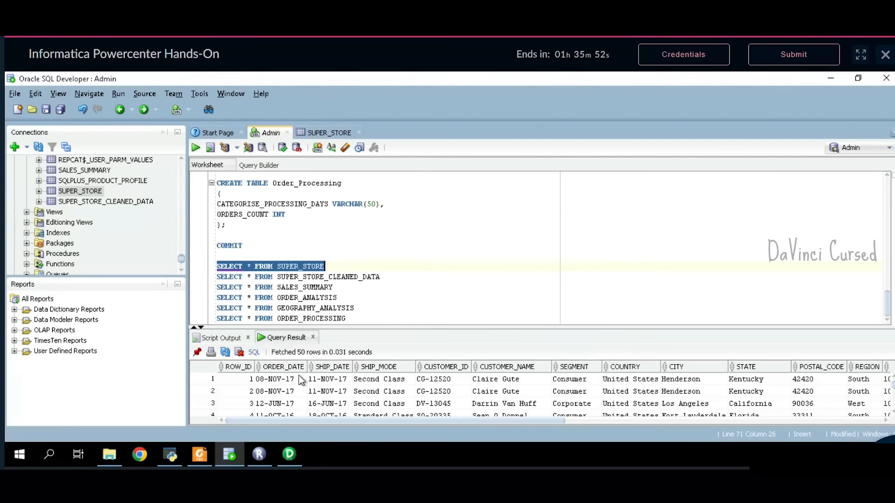
pyautogui.moveTo(393, 332); pyautogui.dragTo(398, 299)
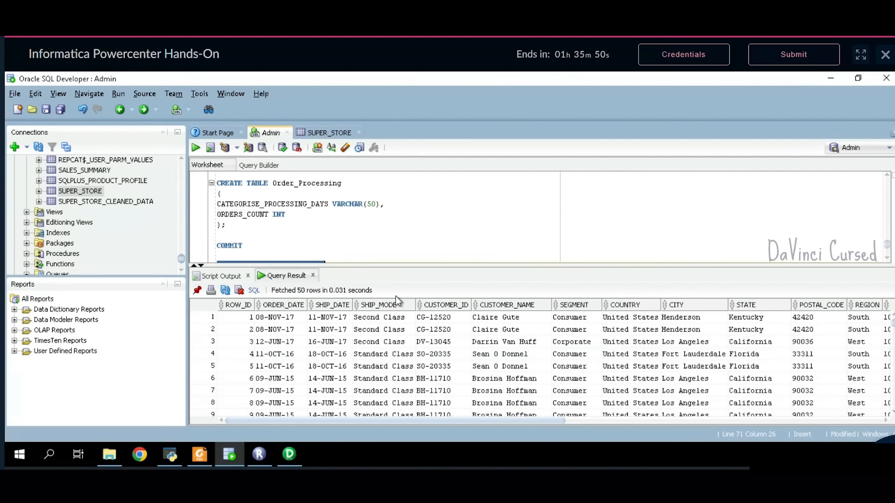
pyautogui.click(441, 306)
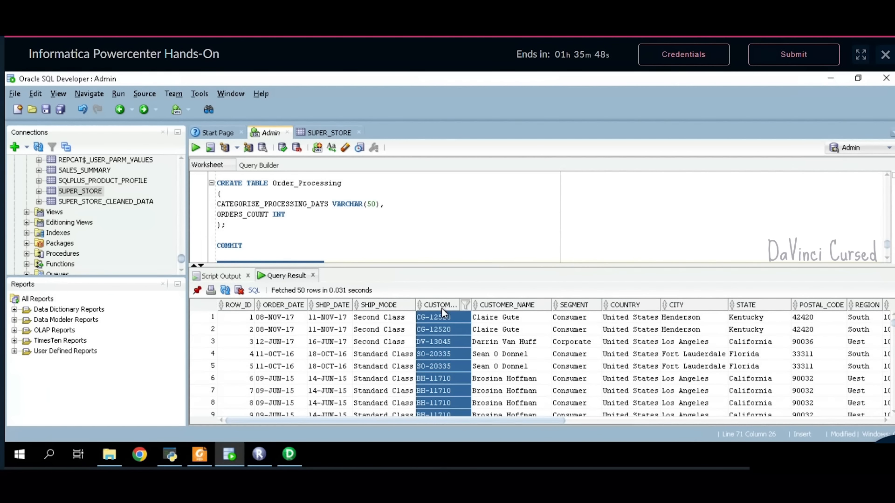
pyautogui.click(502, 309)
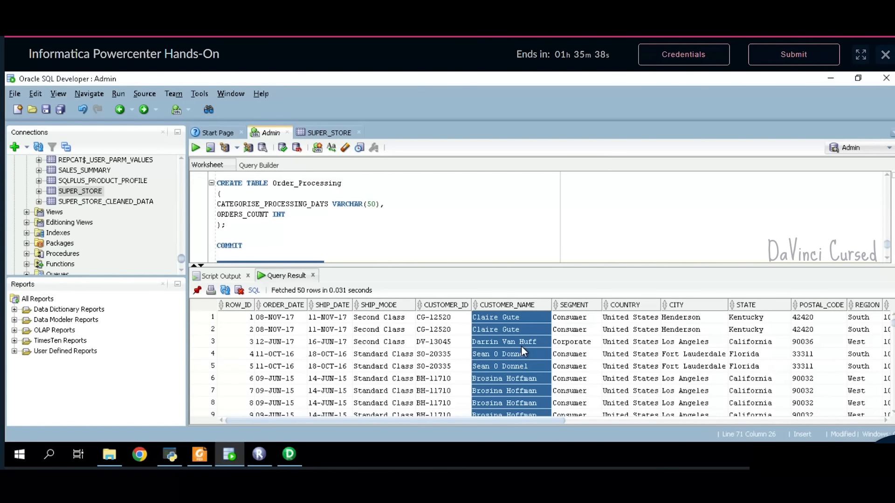
pyautogui.click(453, 316)
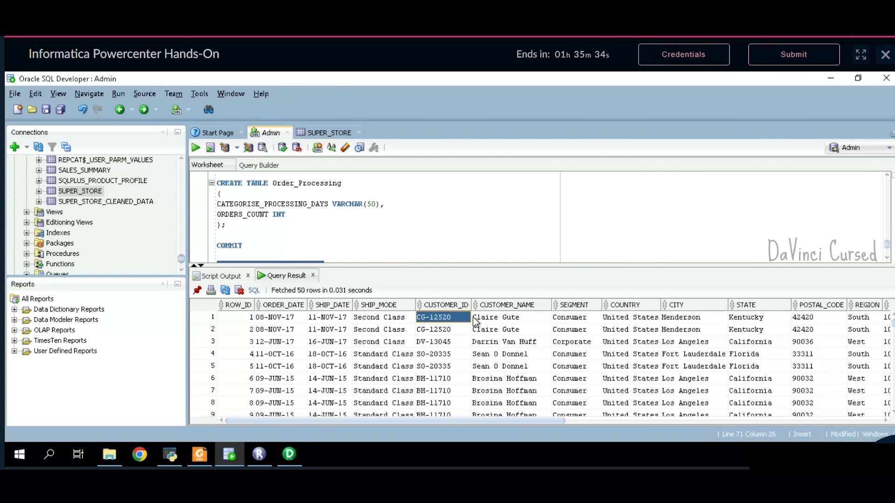
pyautogui.click(495, 308)
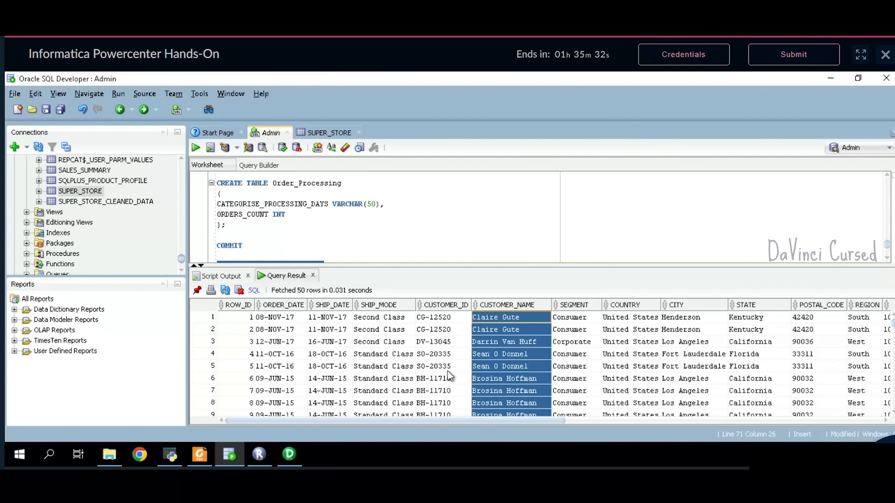
pyautogui.click(289, 459)
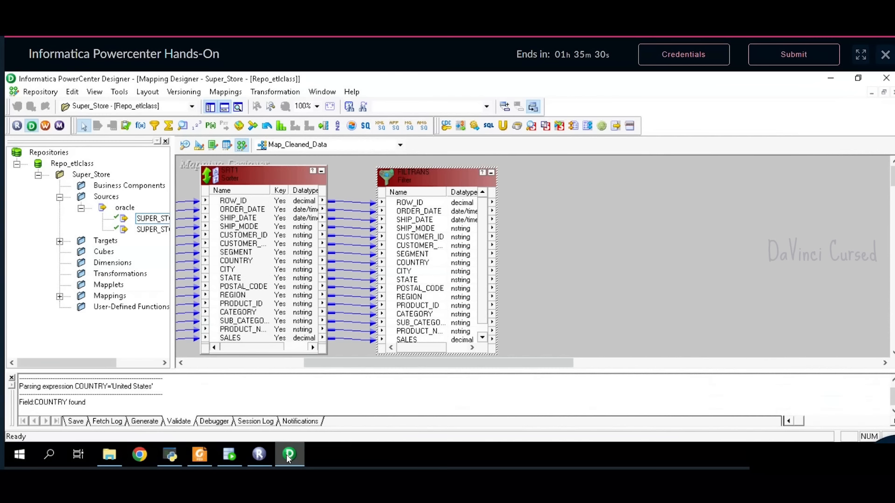
# - Place an EXPTRANS Expression transformation right of FILTRANS and make the box taller
pyautogui.click(143, 126)
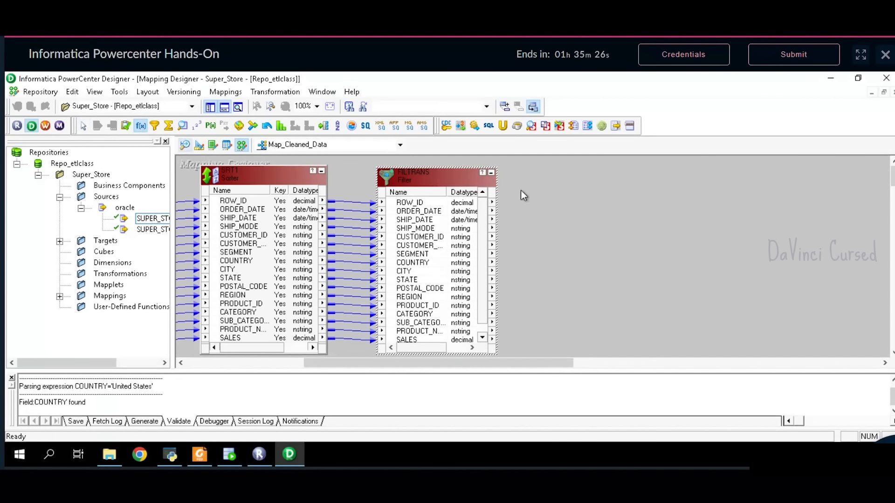
pyautogui.click(550, 172)
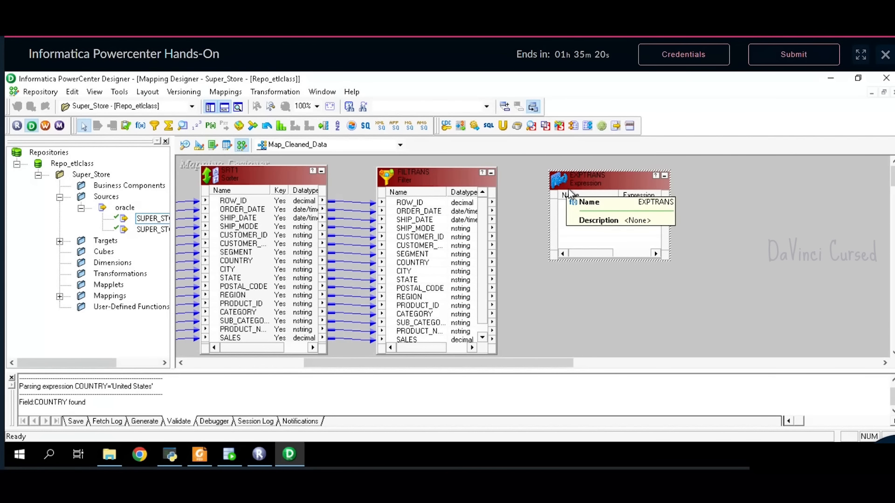
pyautogui.moveTo(578, 188); pyautogui.dragTo(575, 182)
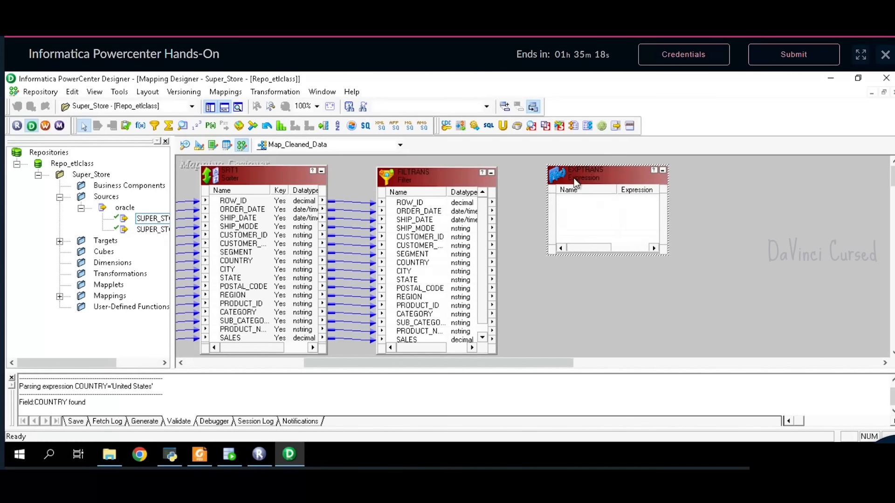
pyautogui.moveTo(669, 255); pyautogui.dragTo(683, 357)
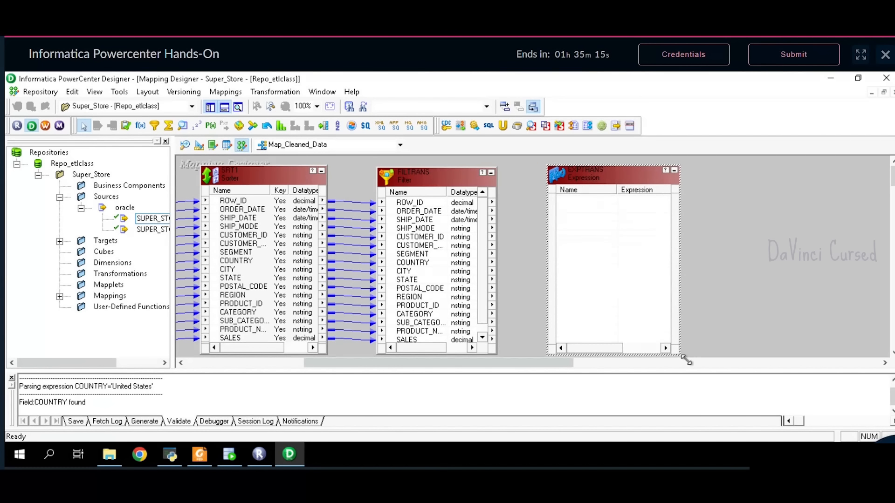
# - Copy and link all FILTRANS ports into EXPTRANS
pyautogui.click(428, 204)
pyautogui.rightClick(429, 206)
pyautogui.click(468, 211)
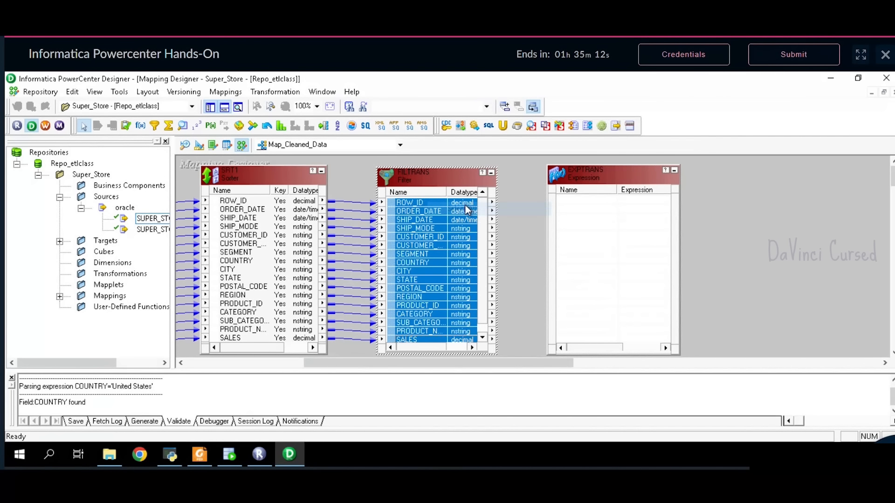
pyautogui.moveTo(465, 204); pyautogui.dragTo(602, 211)
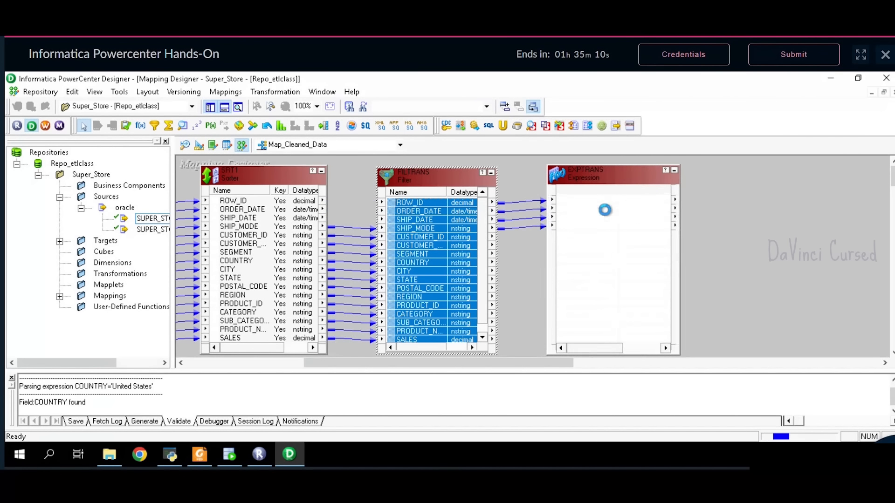
# - Rename the filter transformation to FLT1
pyautogui.doubleClick(430, 179)
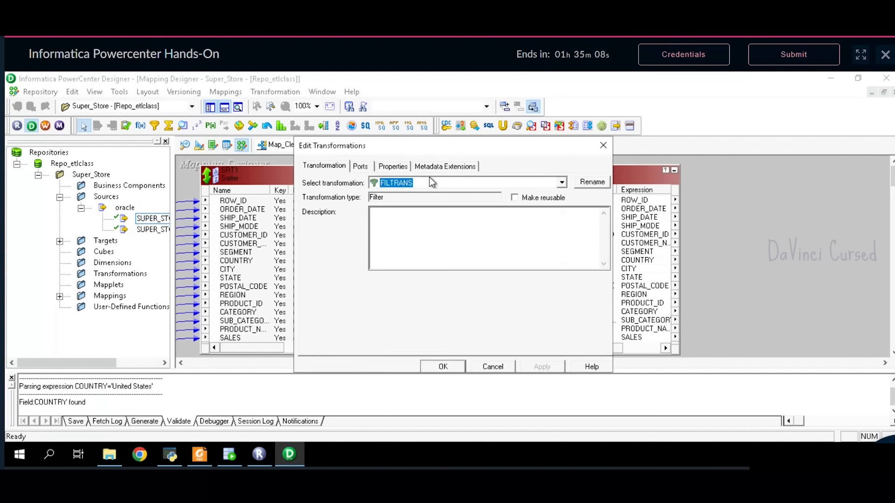
pyautogui.click(593, 182)
pyautogui.write('FLT1')
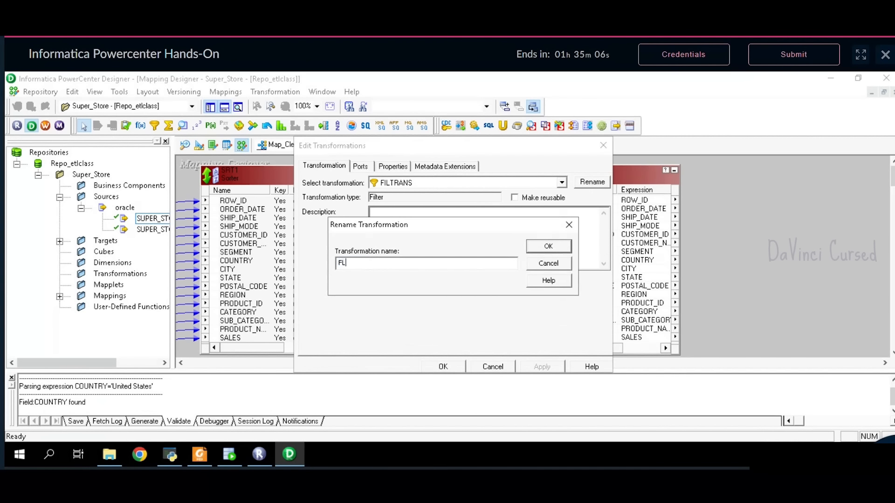
pyautogui.click(547, 250)
pyautogui.click(537, 368)
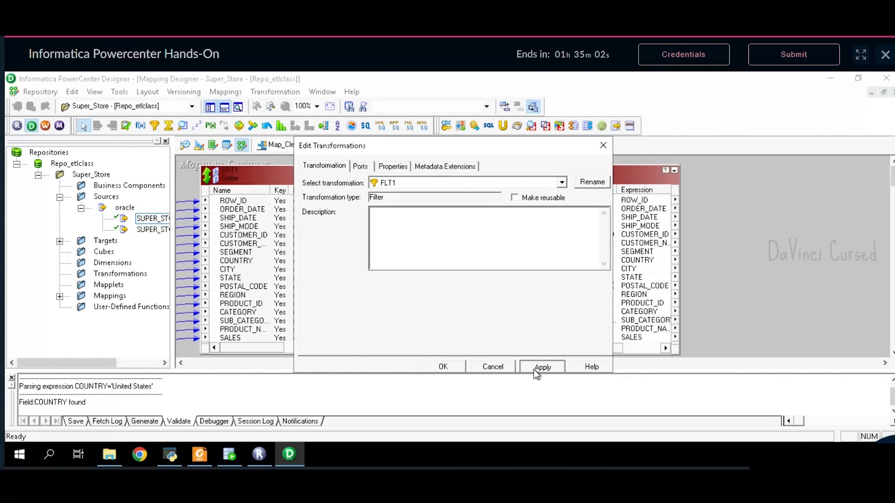
pyautogui.click(446, 367)
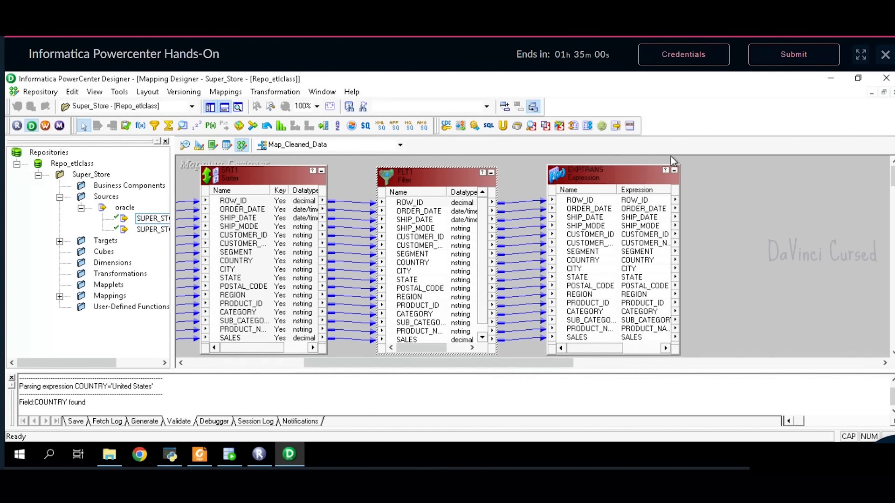
# - Rename the expression transformation to EXP1
pyautogui.doubleClick(636, 178)
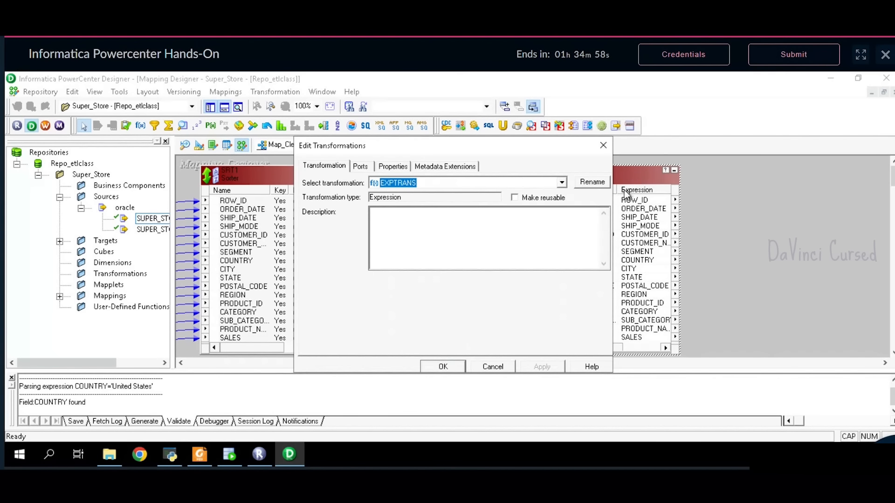
pyautogui.click(592, 186)
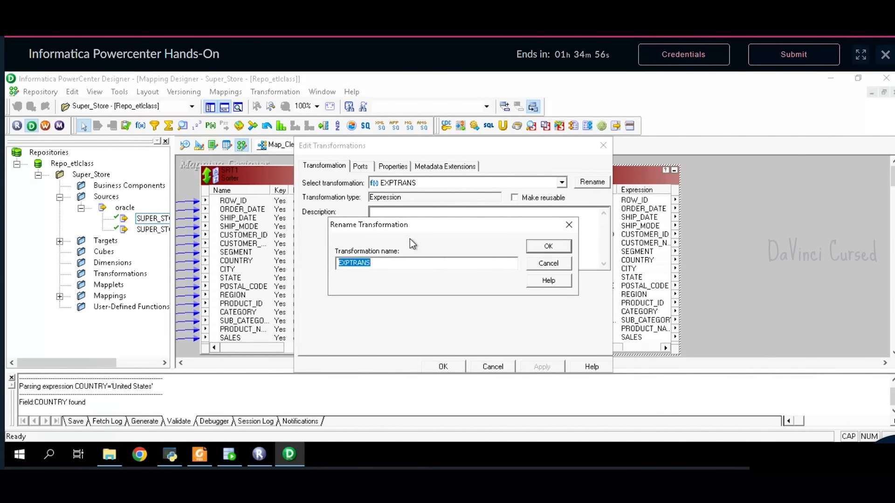
pyautogui.write('EXP1')
pyautogui.click(549, 246)
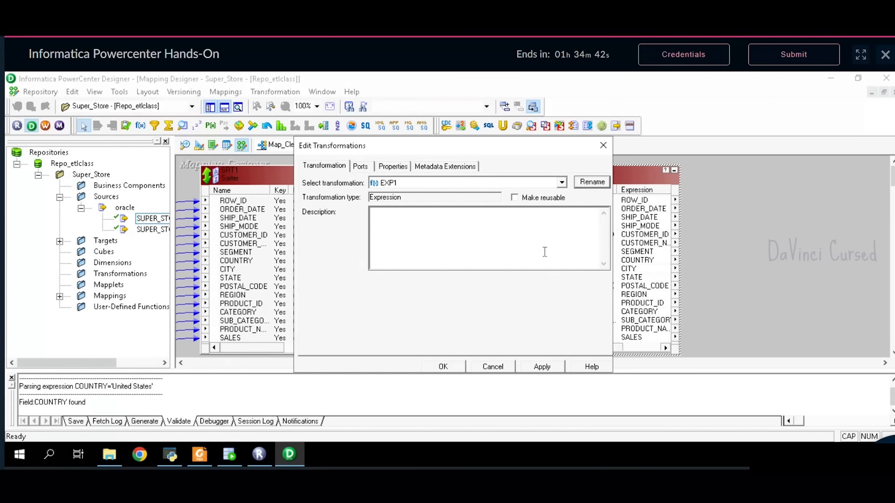
# - Insert two new ports after CUSTOMER_NAME in EXP1's port list
pyautogui.click(361, 167)
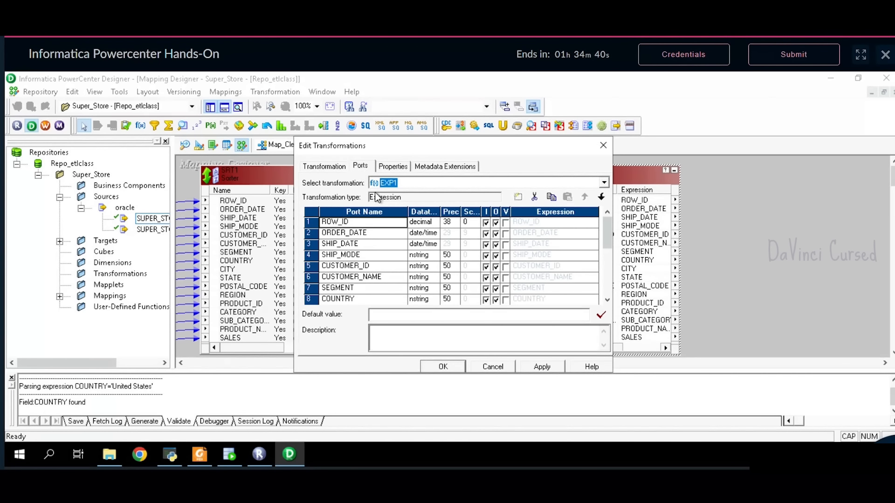
pyautogui.scroll(-3, 369, 264)
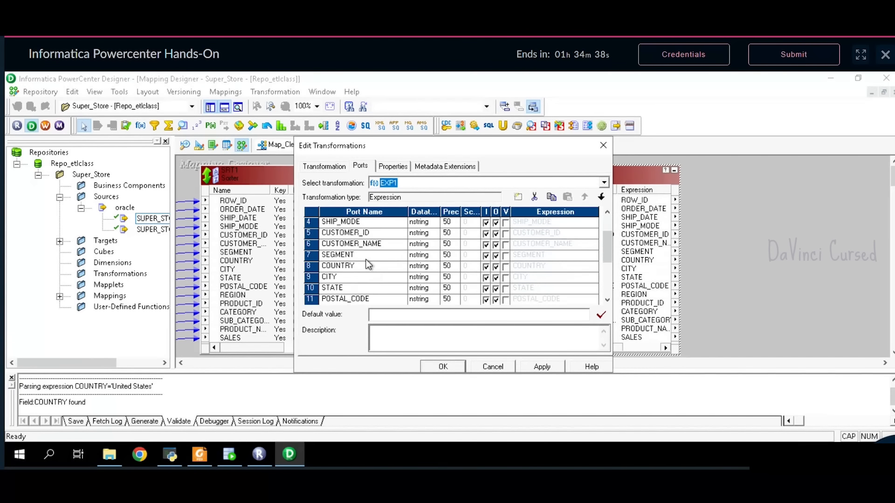
pyautogui.scroll(3, 368, 264)
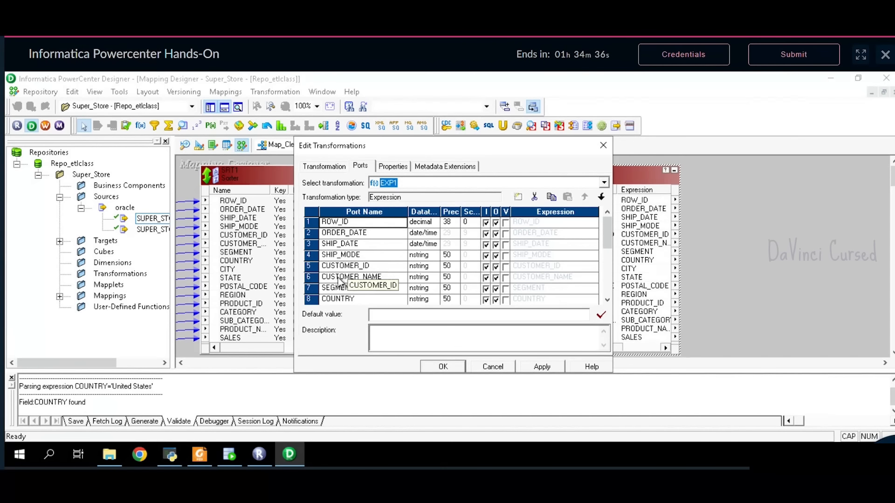
pyautogui.click(323, 282)
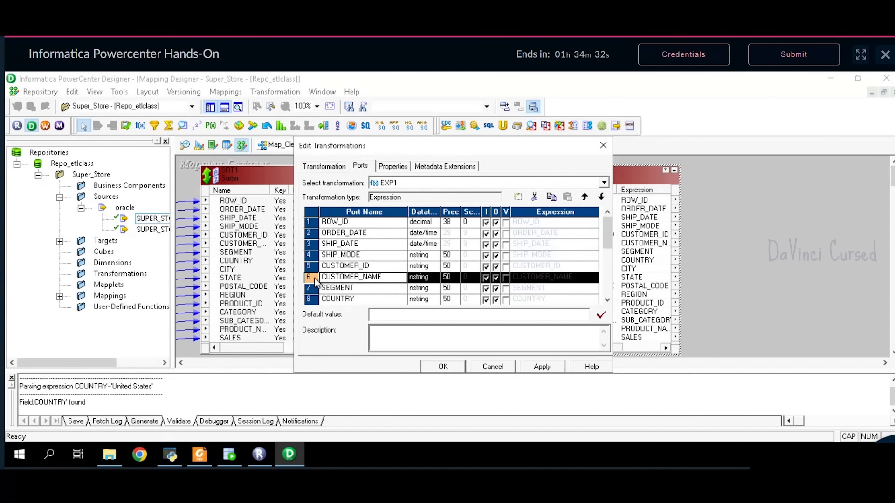
pyautogui.click(519, 199)
pyautogui.click(519, 199)
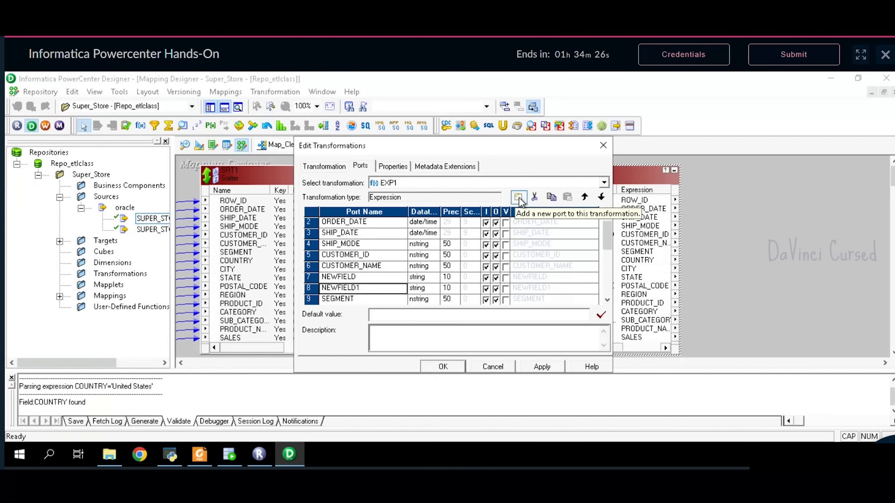
# - Name the two new ports V_NUM and CUST_ID_NAME
pyautogui.click(361, 277)
pyautogui.press('BackSpace')
pyautogui.press('BackSpace')
pyautogui.press('BackSpace')
pyautogui.press('BackSpace')
pyautogui.press('BackSpace')
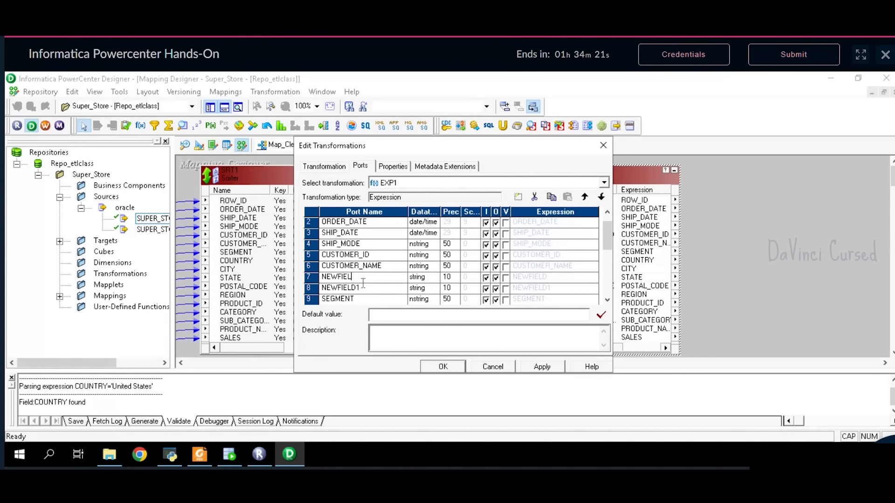
pyautogui.press('BackSpace')
pyautogui.press('BackSpace')
pyautogui.press('BackSpace')
pyautogui.write('V_NUM')
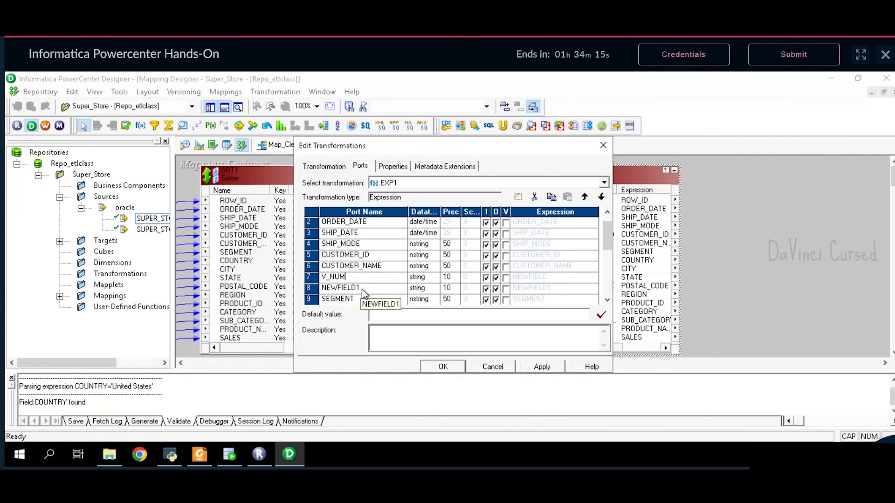
pyautogui.click(366, 290)
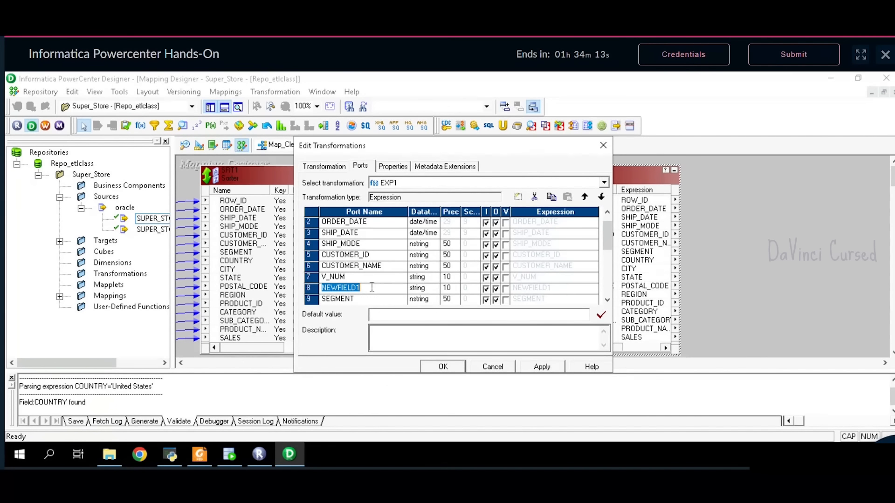
pyautogui.press('BackSpace')
pyautogui.write('CUST_ID_NAM')
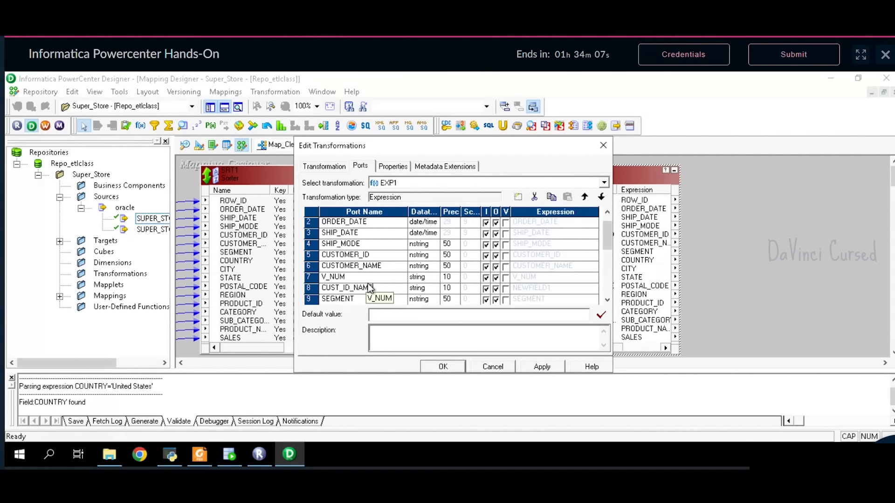
pyautogui.write('E')
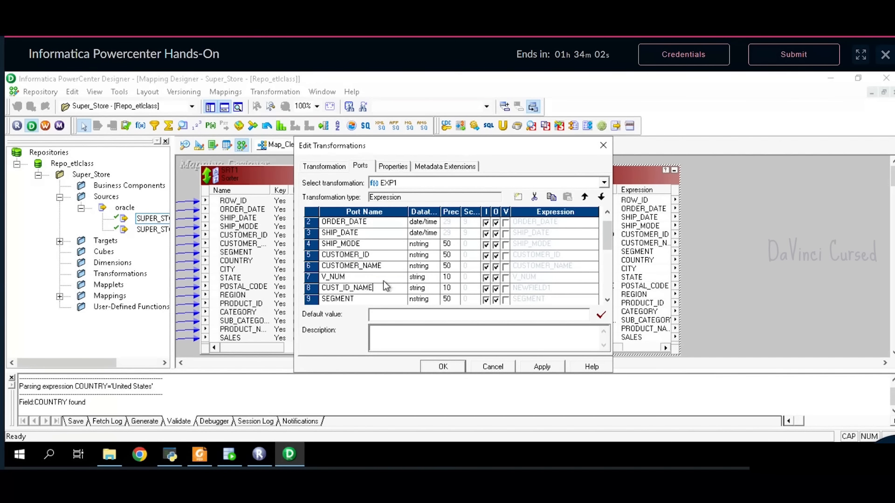
# - Give V_NUM and CUST_ID_NAME datatype nstring with precision 50
pyautogui.click(425, 281)
pyautogui.click(436, 343)
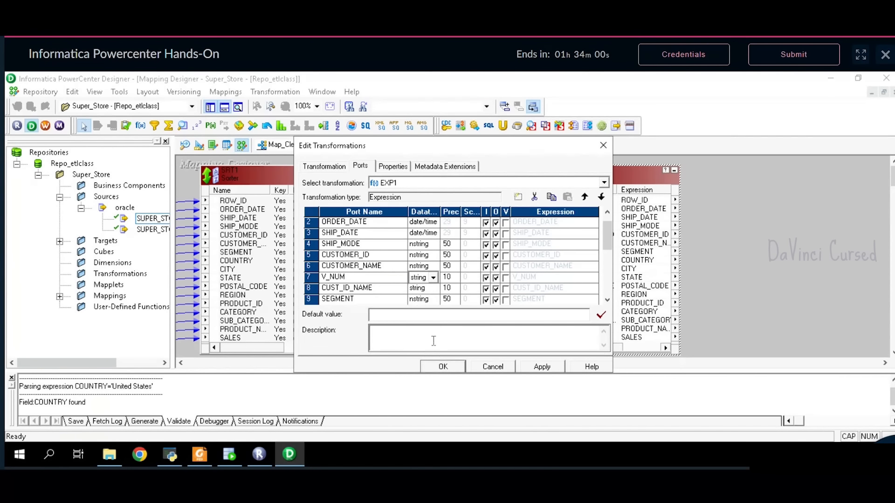
pyautogui.click(432, 291)
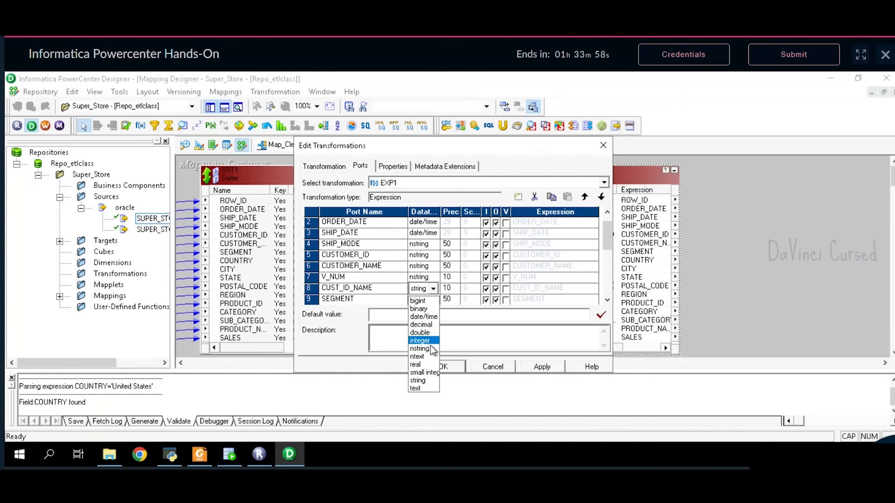
pyautogui.click(434, 346)
pyautogui.click(448, 281)
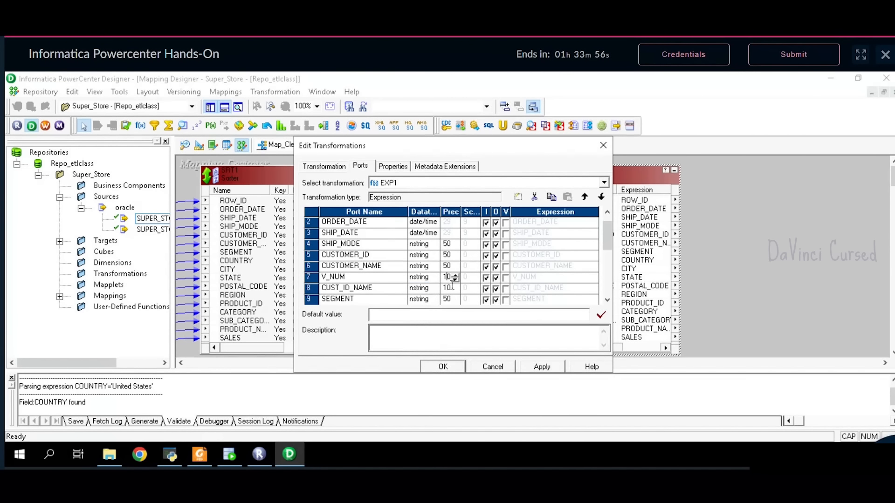
pyautogui.press('BackSpace')
pyautogui.press('BackSpace')
pyautogui.write('50')
pyautogui.click(450, 289)
pyautogui.click(507, 316)
# - Make V_NUM a variable port and CUST_ID_NAME output-only
pyautogui.click(322, 281)
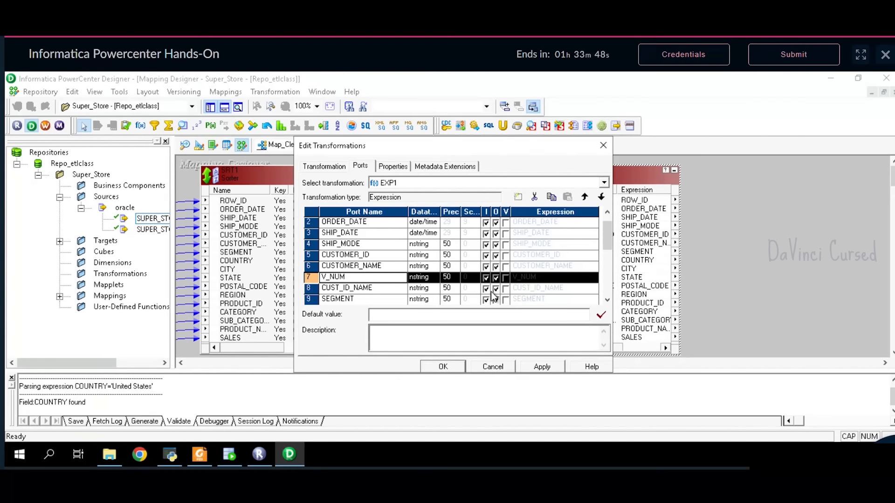
pyautogui.click(506, 278)
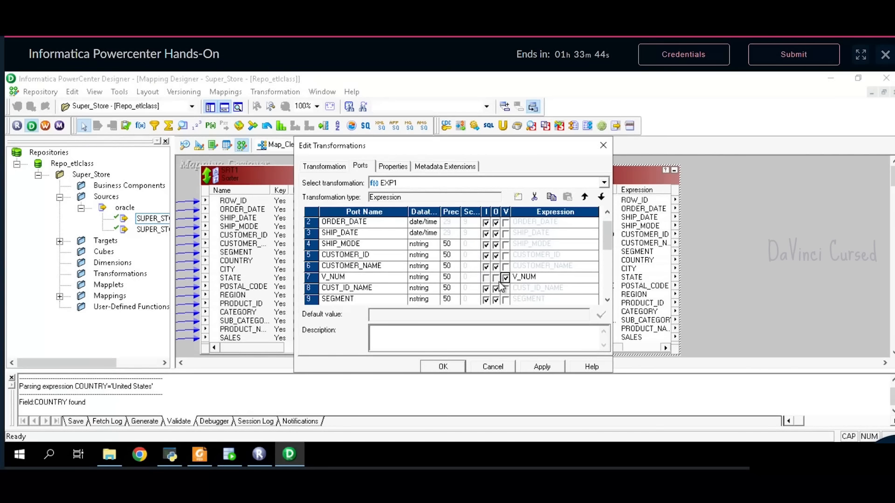
pyautogui.click(487, 289)
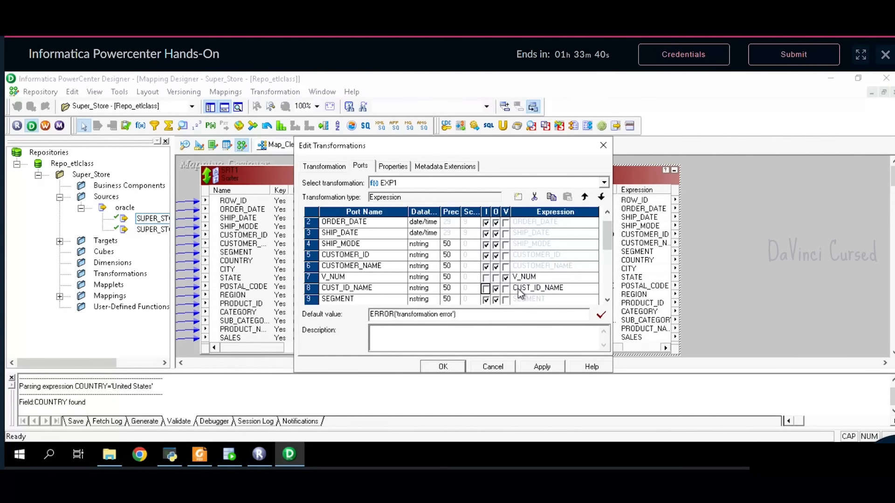
pyautogui.click(543, 280)
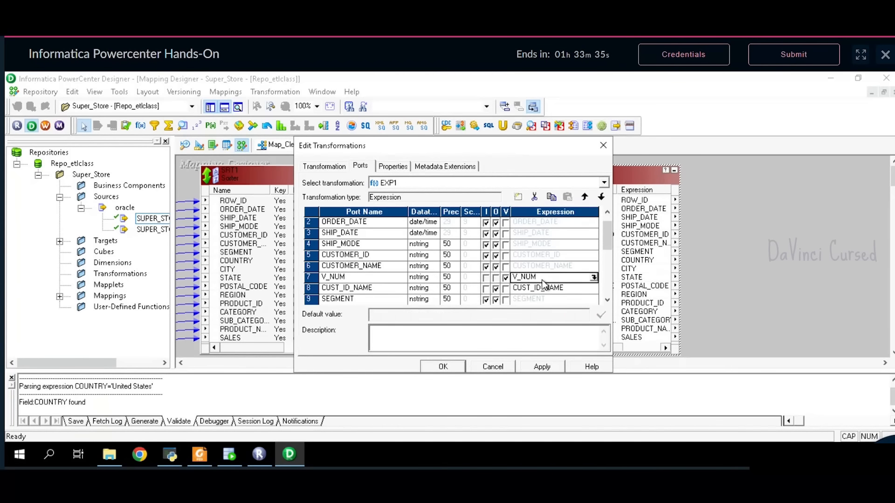
# - Enter REG_REPLACE(CUSTOMER_ID,'[^0-9]','') as V_NUM's expression
pyautogui.click(594, 279)
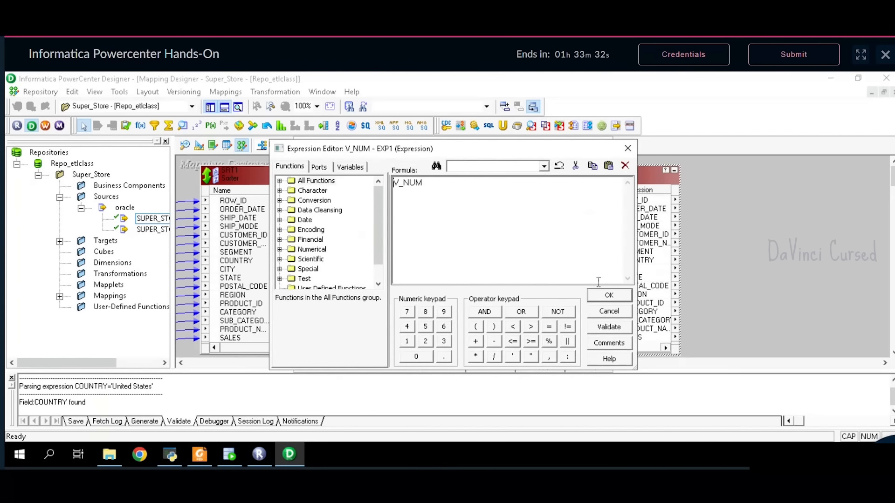
pyautogui.click(449, 196)
pyautogui.press('BackSpace')
pyautogui.press('BackSpace')
pyautogui.press('BackSpace')
pyautogui.press('BackSpace')
pyautogui.press('BackSpace')
pyautogui.write('REG_REPLACE')
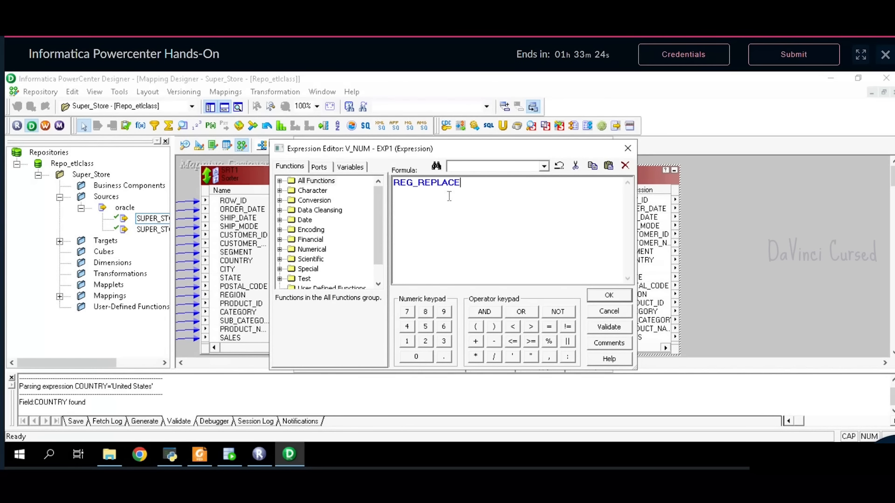
pyautogui.write('(')
pyautogui.click(325, 171)
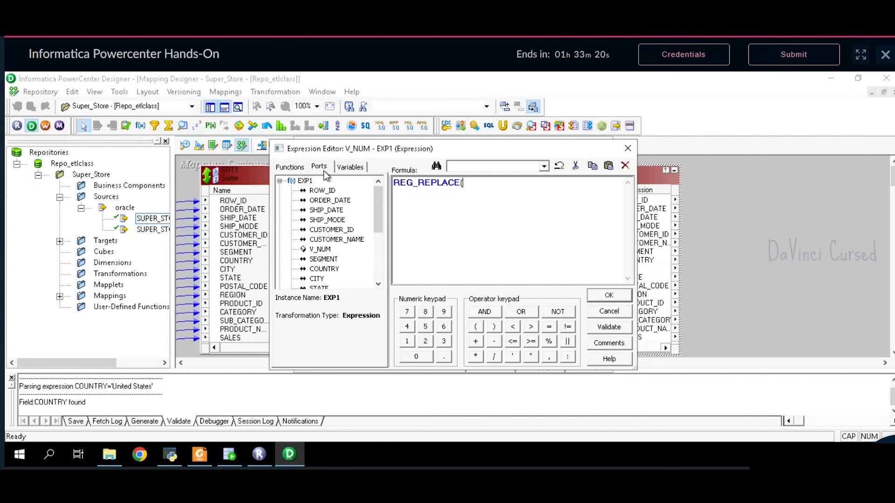
pyautogui.doubleClick(342, 230)
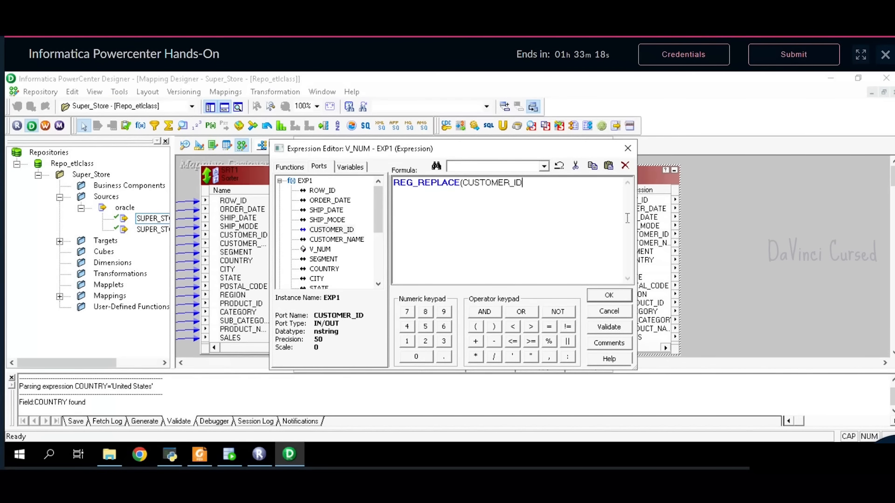
pyautogui.write(",'[^0-9]', '')")
# - Validate and accept the V_NUM formula, then open CUST_ID_NAME's expression
pyautogui.moveTo(557, 183); pyautogui.dragTo(387, 187)
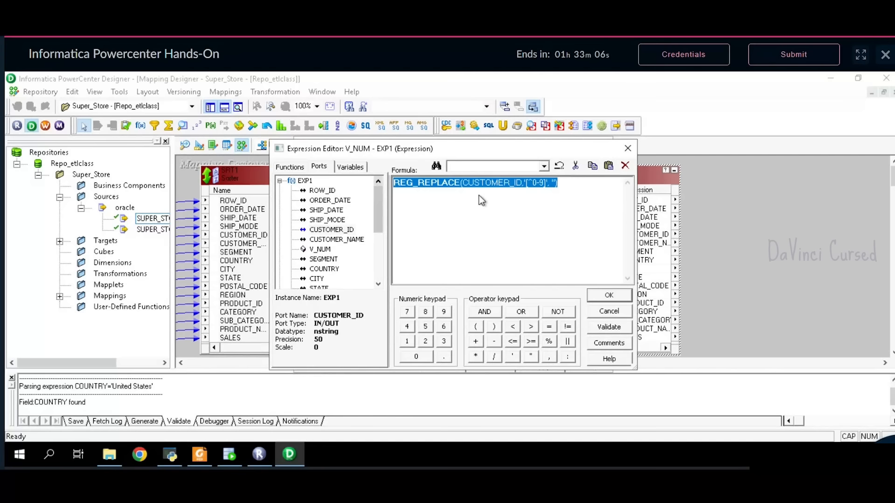
pyautogui.click(558, 209)
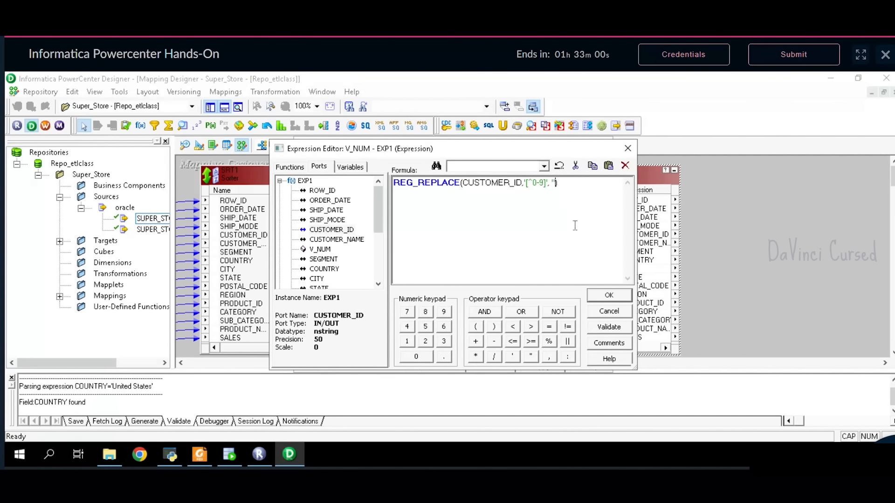
pyautogui.click(622, 327)
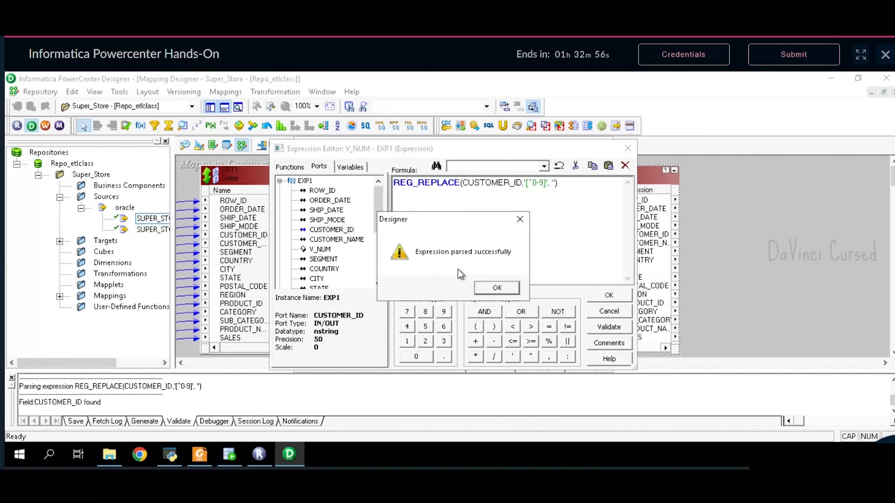
pyautogui.click(486, 291)
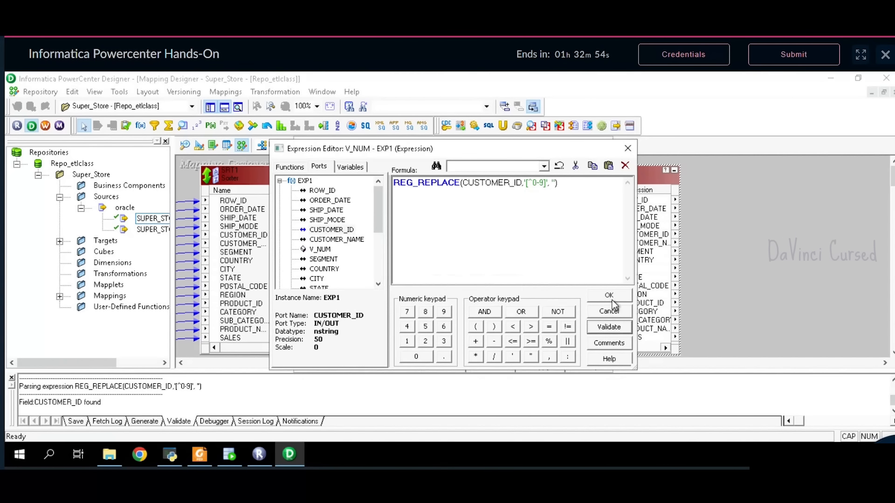
pyautogui.click(610, 297)
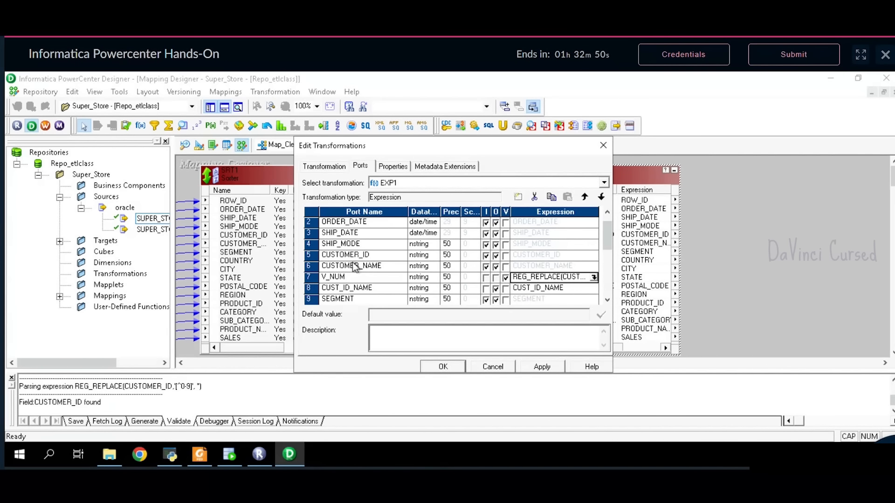
pyautogui.click(588, 292)
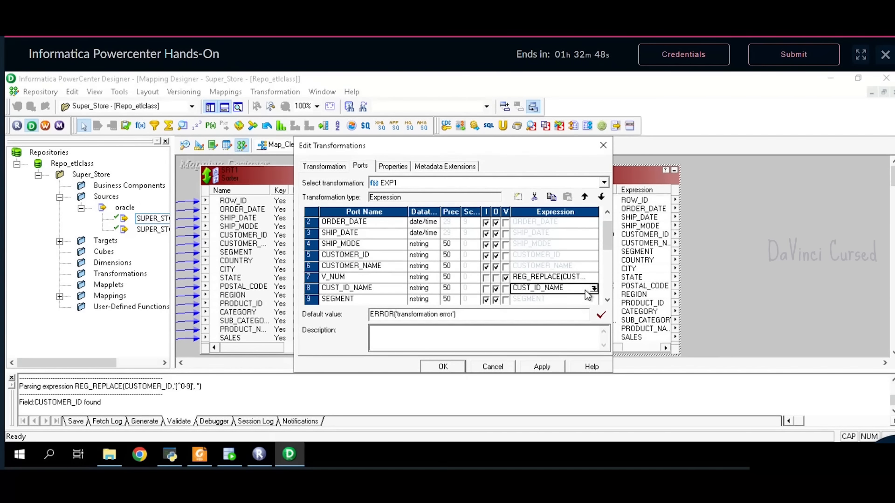
pyautogui.click(596, 289)
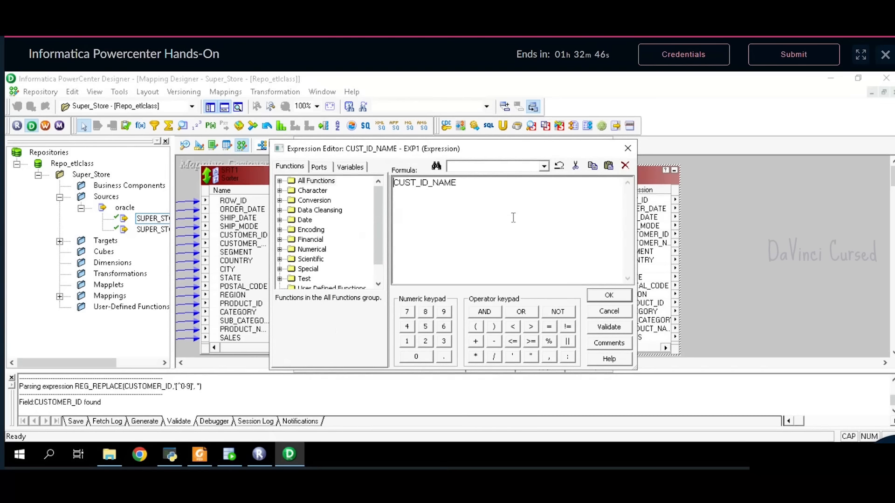
# - Set CUST_ID_NAME to V_NUM || '-' || CUSTOMER_NAME, validate it, and apply the port changes
pyautogui.moveTo(490, 184); pyautogui.dragTo(365, 185)
pyautogui.press('Delete')
pyautogui.click(319, 167)
pyautogui.doubleClick(320, 250)
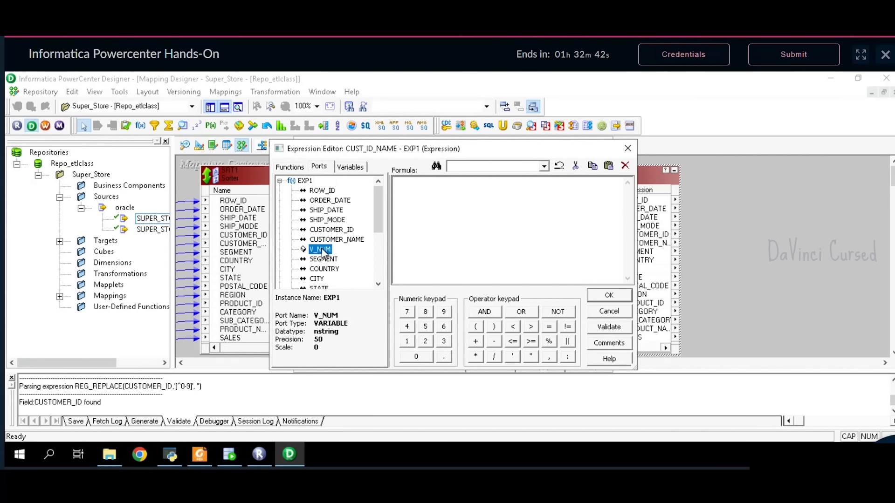
pyautogui.write('||')
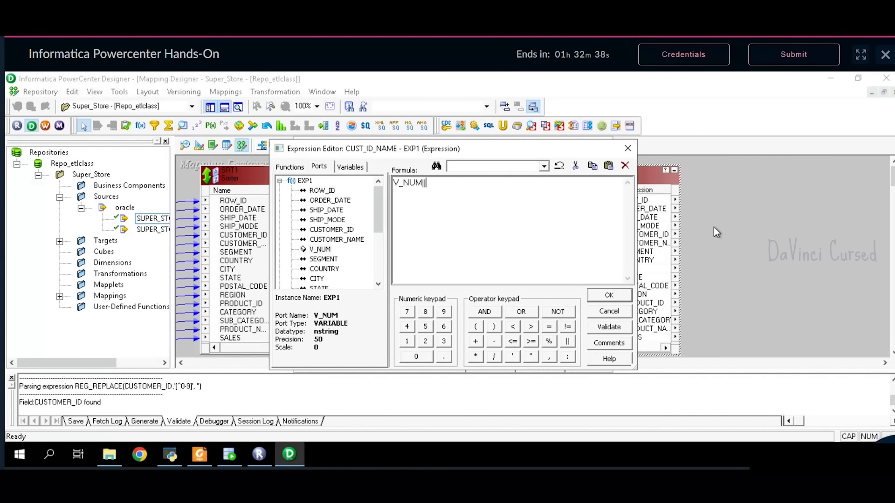
pyautogui.write("'")
pyautogui.write("-'||")
pyautogui.doubleClick(335, 240)
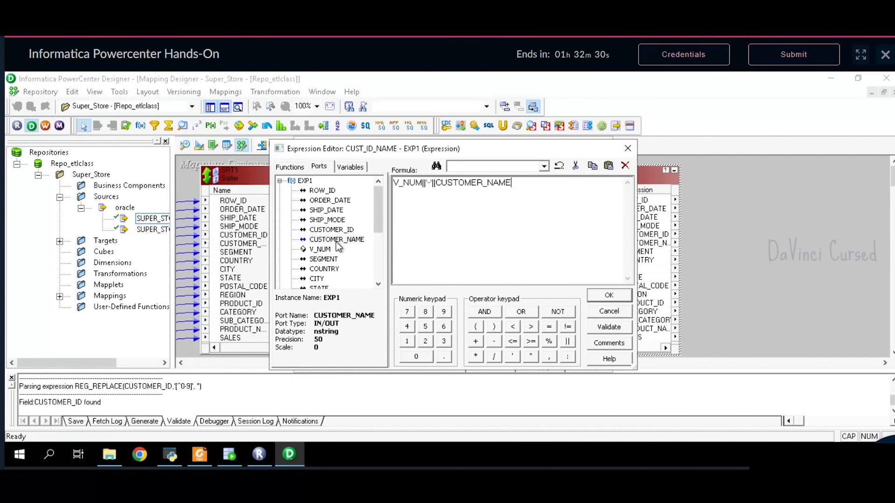
pyautogui.click(602, 336)
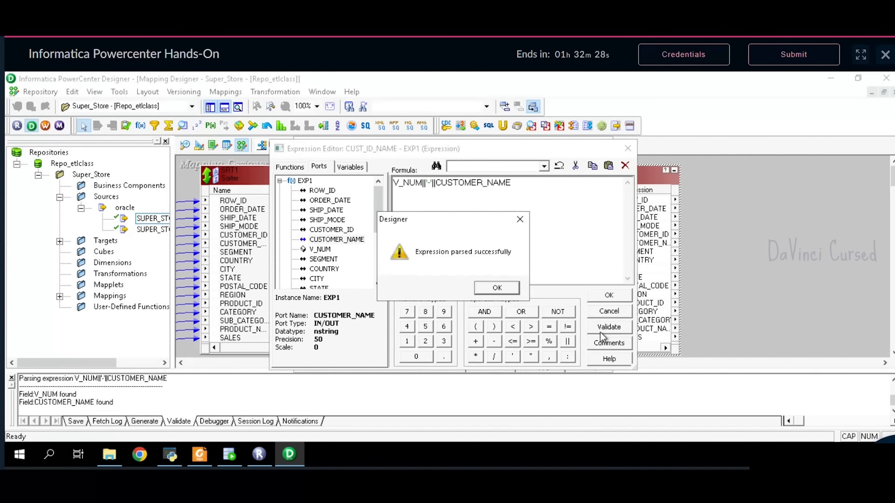
pyautogui.click(488, 290)
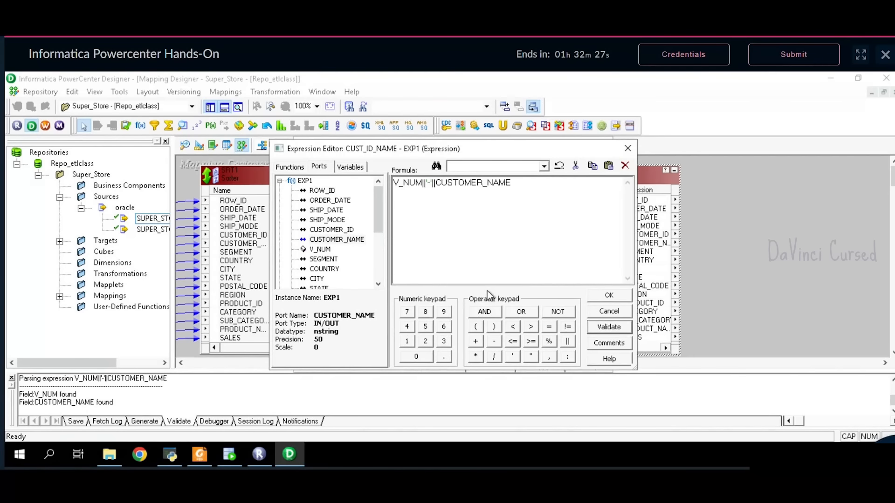
pyautogui.click(612, 295)
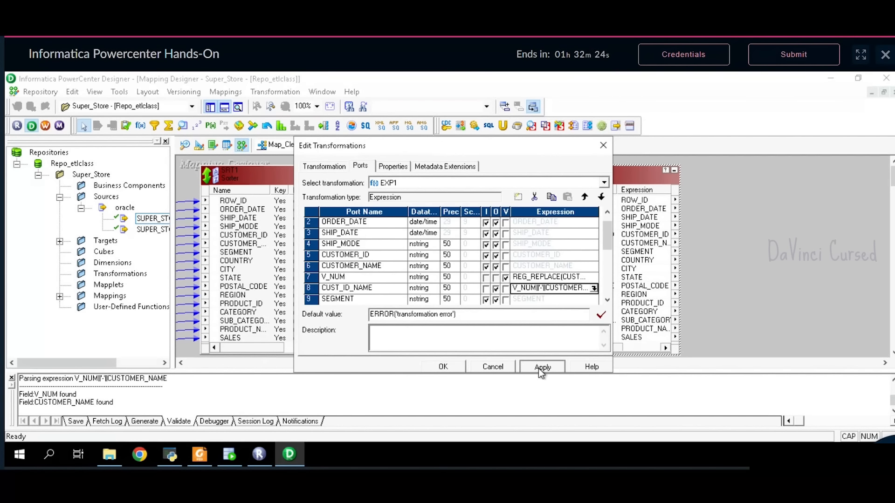
pyautogui.click(455, 367)
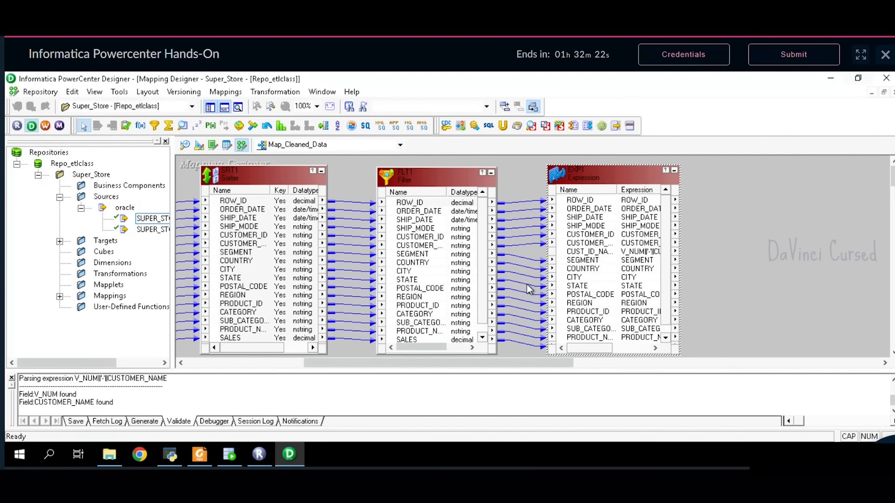
# - Enlarge EXP1 so the SALES port shows and expand the Targets list
pyautogui.moveTo(537, 365); pyautogui.dragTo(576, 371)
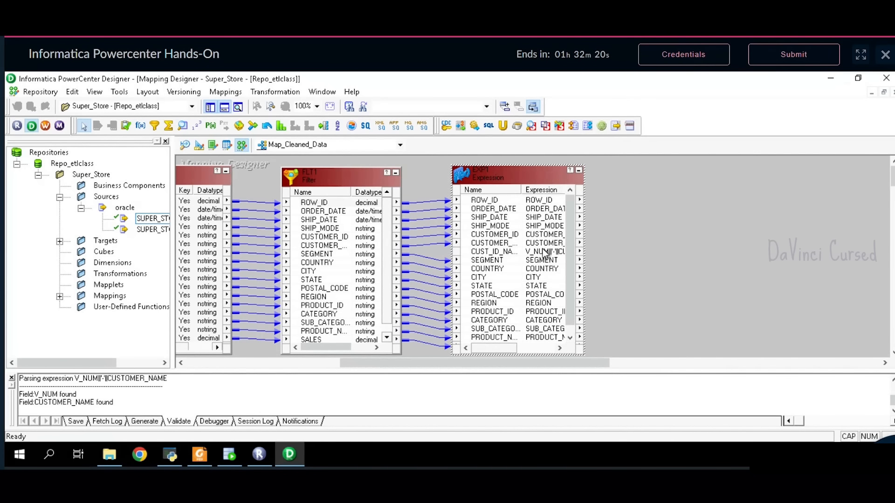
pyautogui.moveTo(511, 180); pyautogui.dragTo(511, 173)
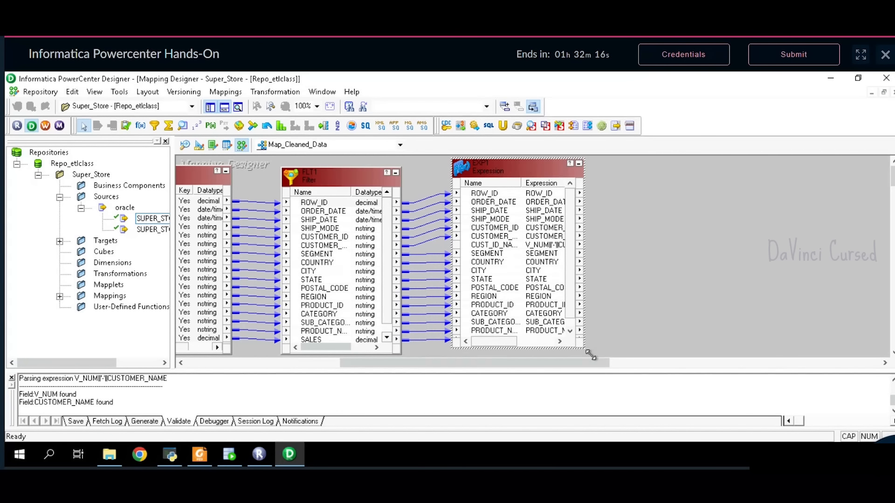
pyautogui.moveTo(589, 354); pyautogui.dragTo(593, 358)
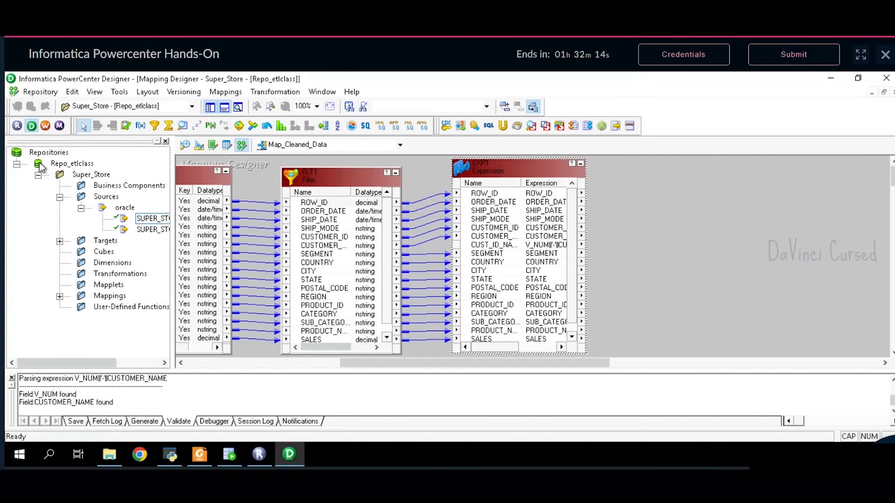
pyautogui.click(60, 242)
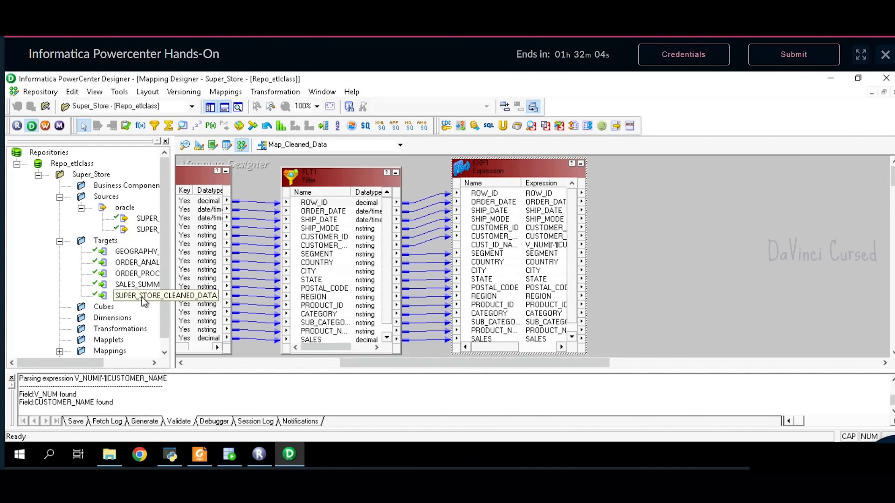
# - Add the SUPER_STORE_CLEANED_DATA target and link EXP1's ROW_ID through SHIP_MODE to it
pyautogui.moveTo(142, 298); pyautogui.dragTo(656, 164)
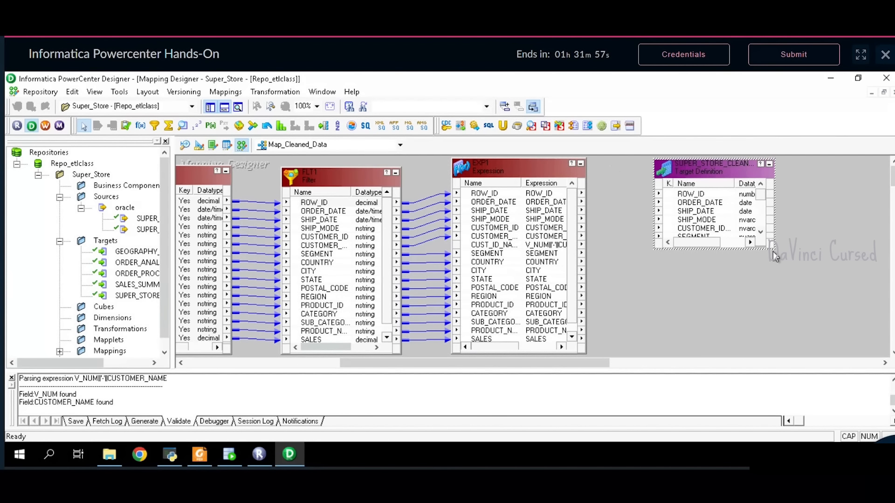
pyautogui.moveTo(772, 253); pyautogui.dragTo(781, 354)
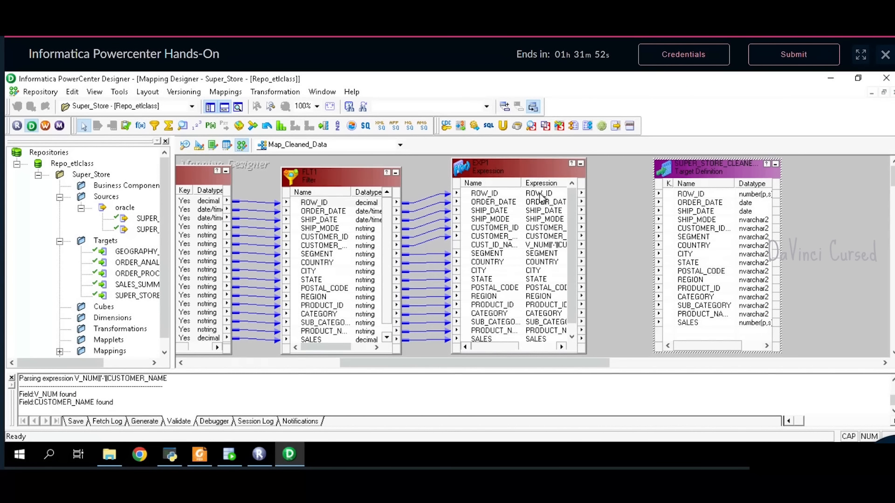
pyautogui.click(555, 194)
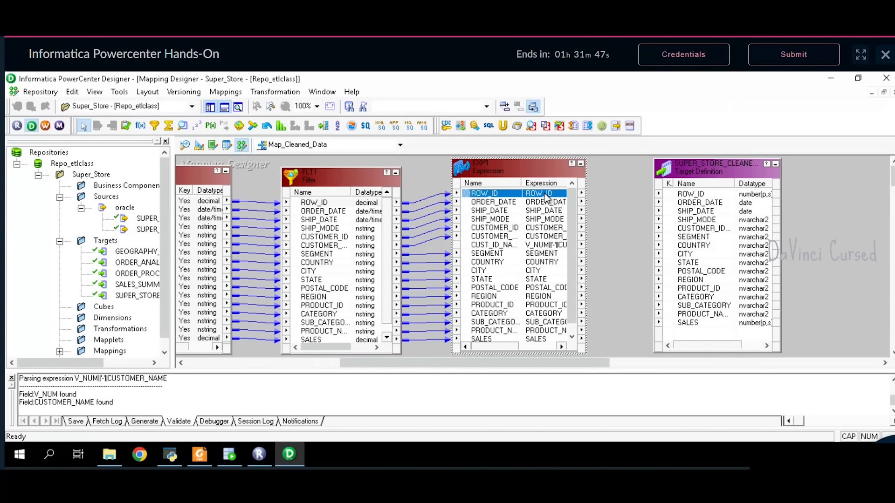
pyautogui.keyDown('shift'); pyautogui.click(529, 222); pyautogui.keyUp('shift')
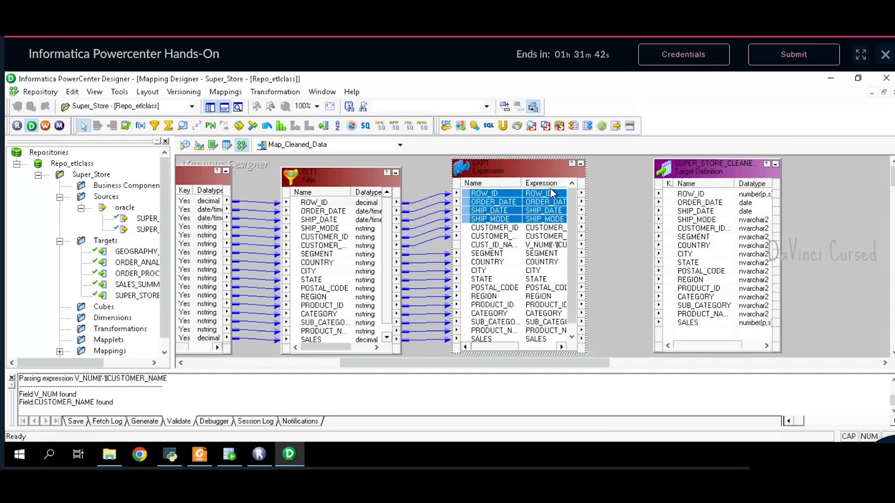
pyautogui.moveTo(558, 199); pyautogui.dragTo(697, 195)
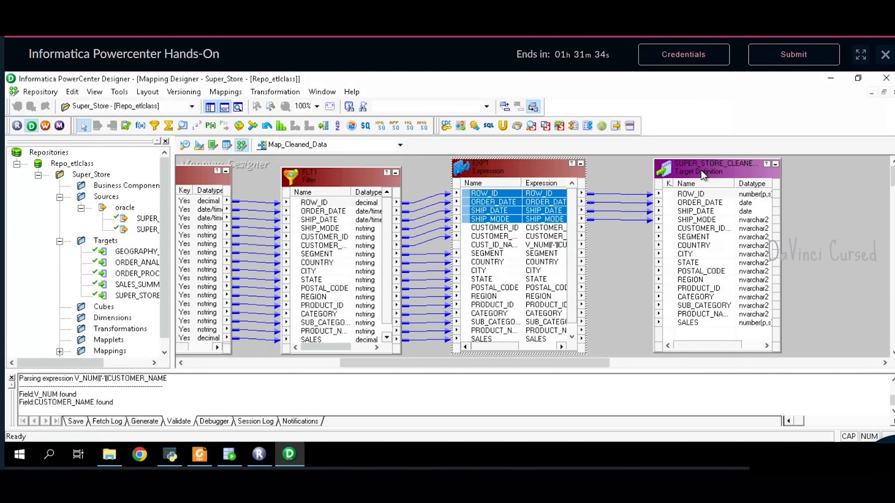
# - Link CUST_ID_NAME to the target's customer ID column and SEGMENT through SALES to their columns
pyautogui.click(520, 245)
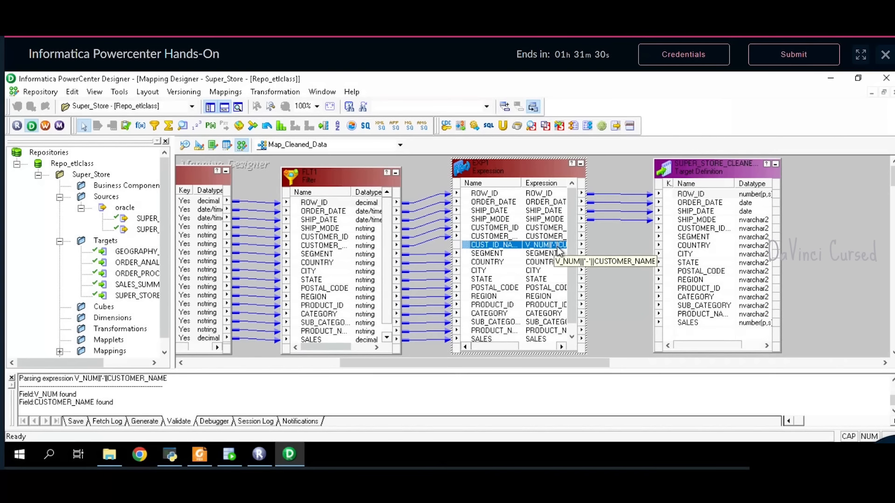
pyautogui.moveTo(557, 247); pyautogui.dragTo(695, 228)
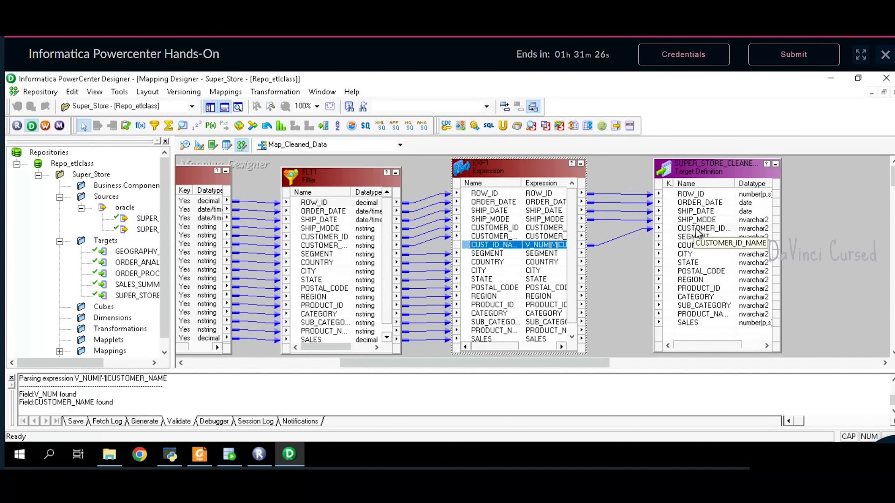
pyautogui.click(541, 258)
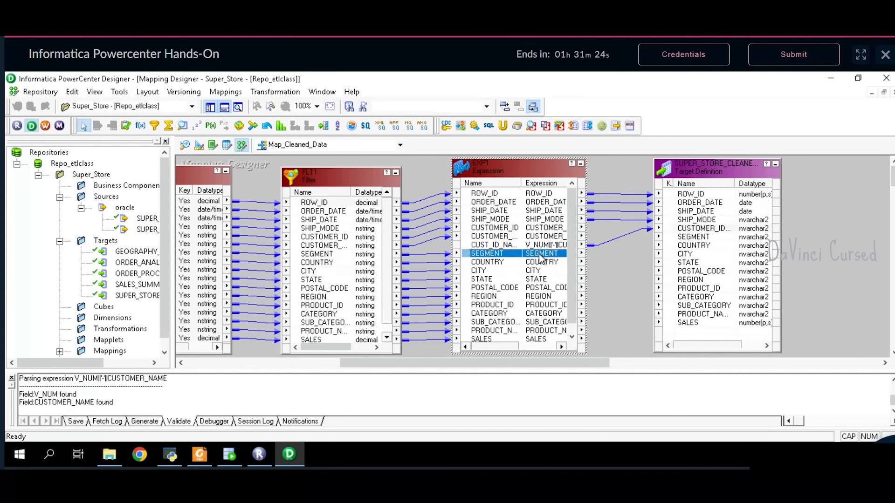
pyautogui.keyDown('shift'); pyautogui.click(541, 340); pyautogui.keyUp('shift')
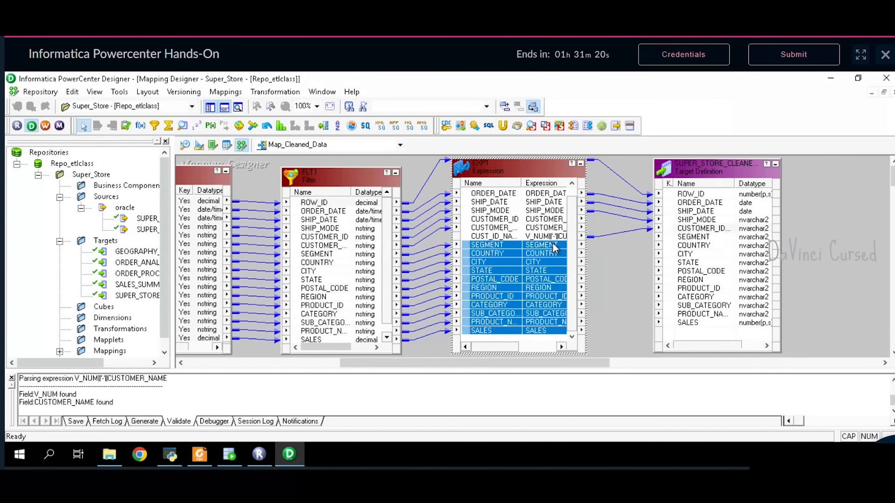
pyautogui.moveTo(553, 243); pyautogui.dragTo(703, 241)
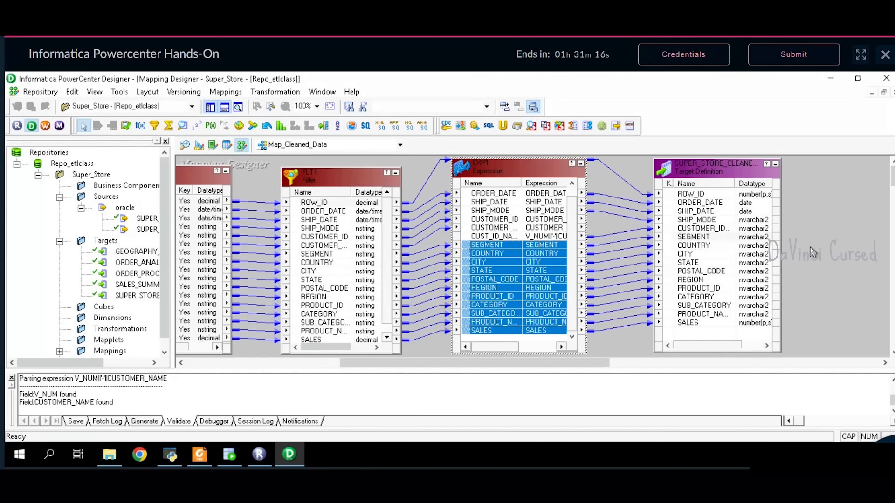
pyautogui.rightClick(821, 210)
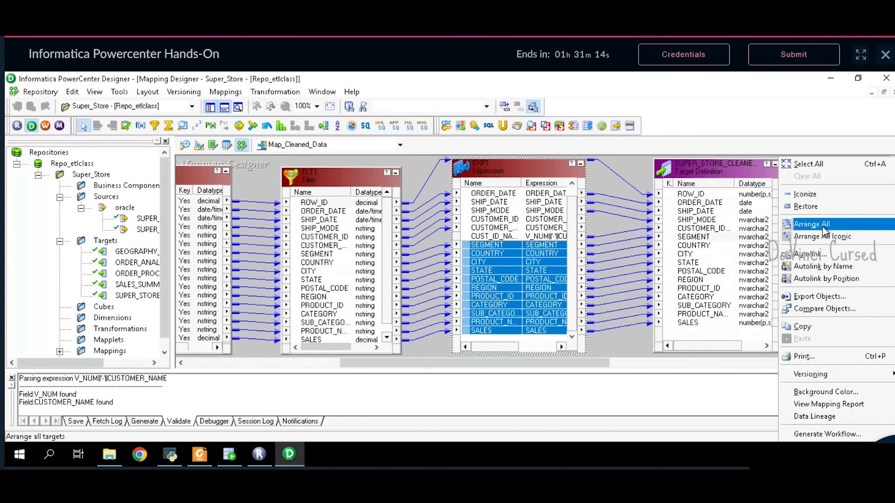
# - Arrange all mapping objects in a row and save Map_Cleaned_Data, confirming it is VALID
pyautogui.click(822, 224)
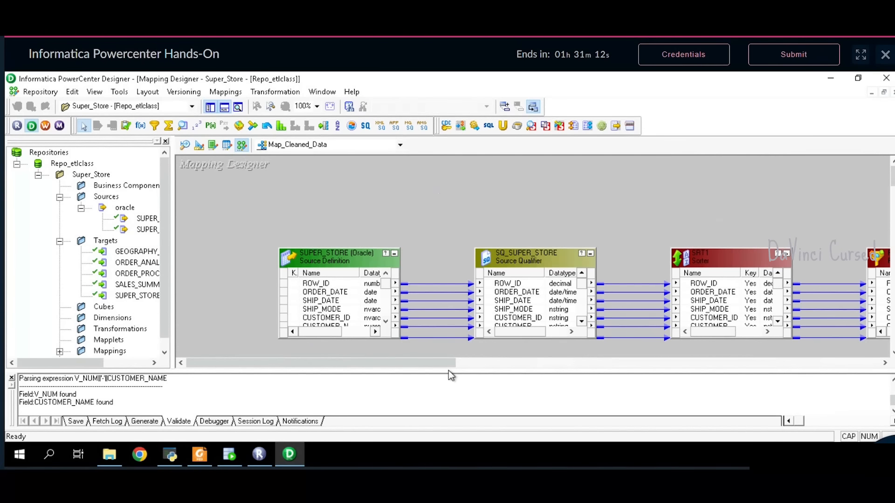
pyautogui.moveTo(439, 368); pyautogui.dragTo(691, 366)
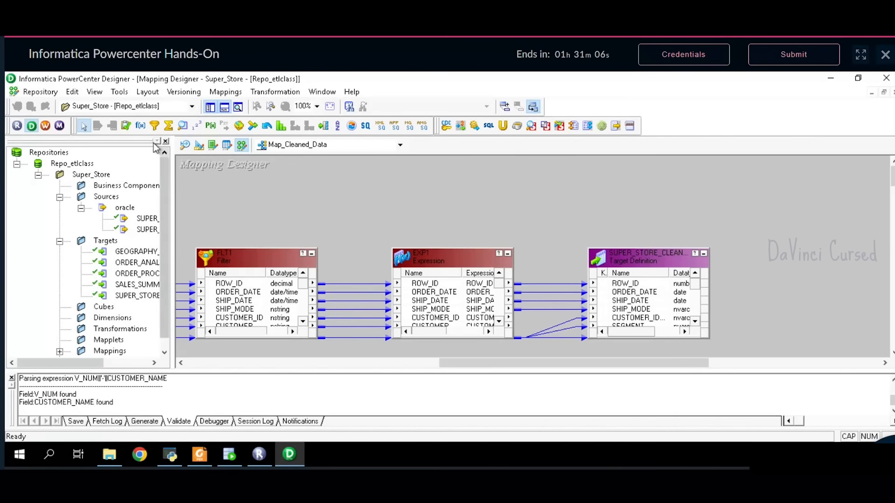
pyautogui.click(40, 92)
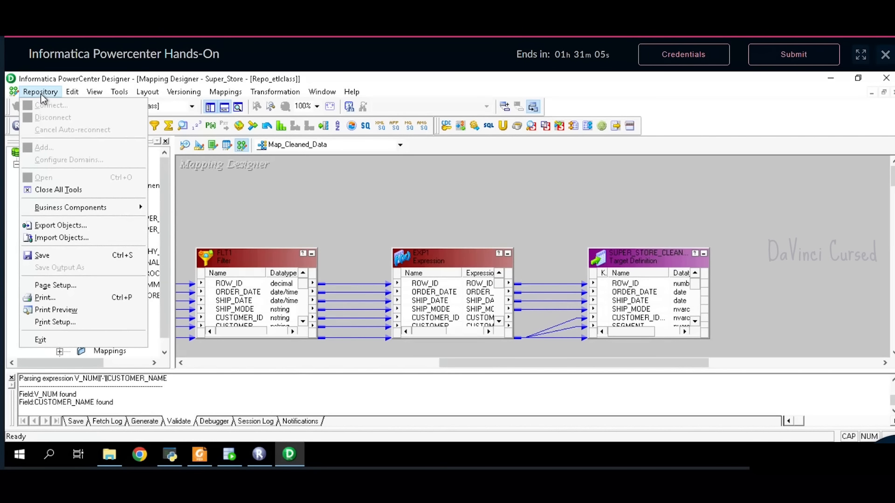
pyautogui.click(56, 264)
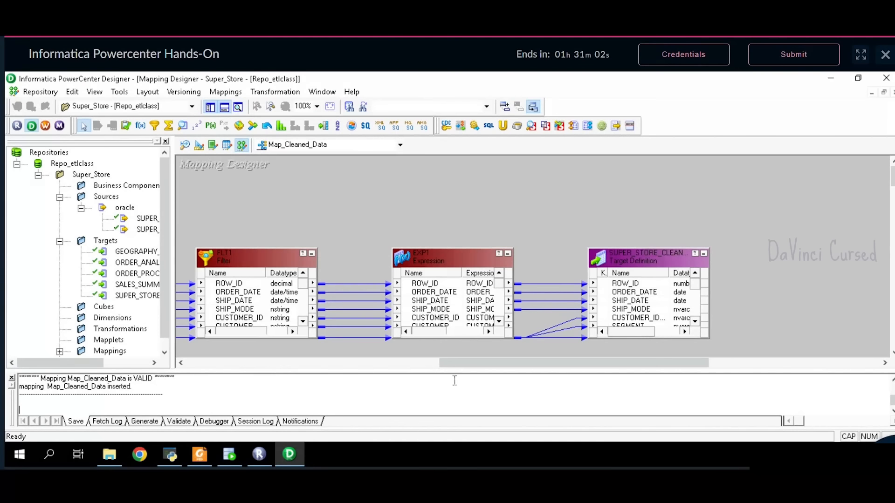
pyautogui.moveTo(164, 388); pyautogui.dragTo(42, 383)
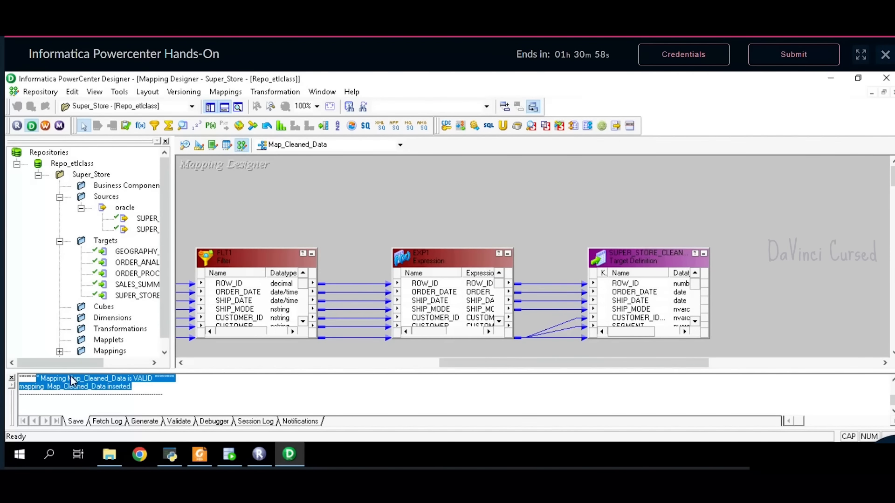
pyautogui.moveTo(448, 364); pyautogui.dragTo(476, 370)
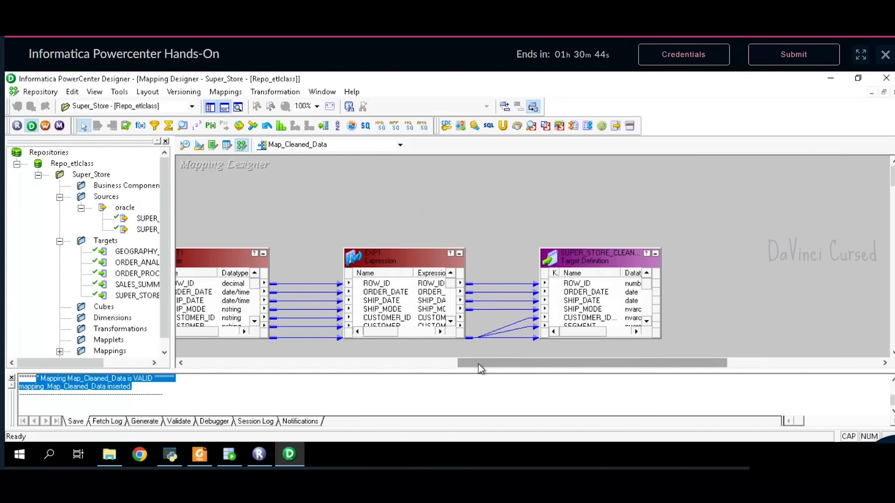
pyautogui.moveTo(479, 365); pyautogui.dragTo(432, 369)
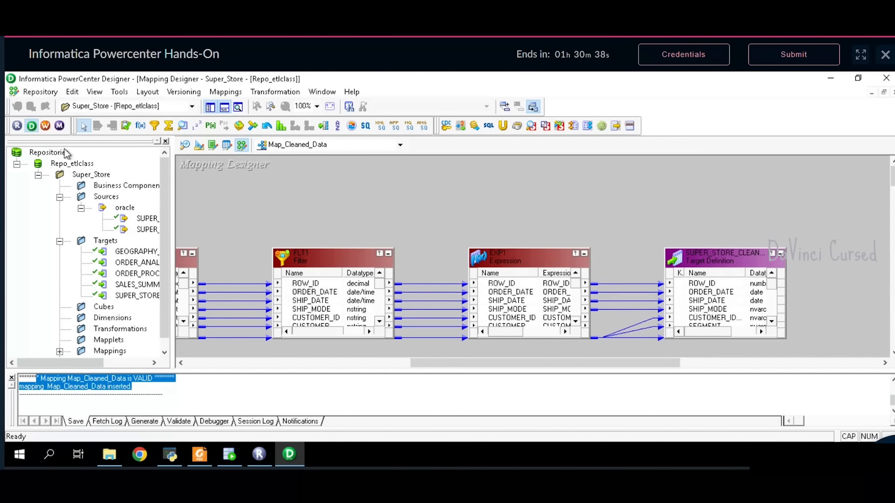
# - Launch Workflow Manager and maximize its window
pyautogui.click(45, 125)
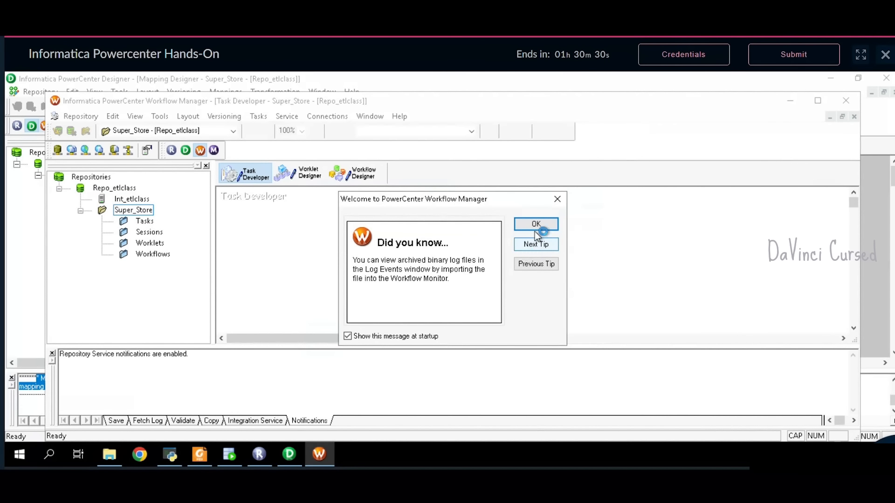
pyautogui.click(536, 226)
pyautogui.click(818, 101)
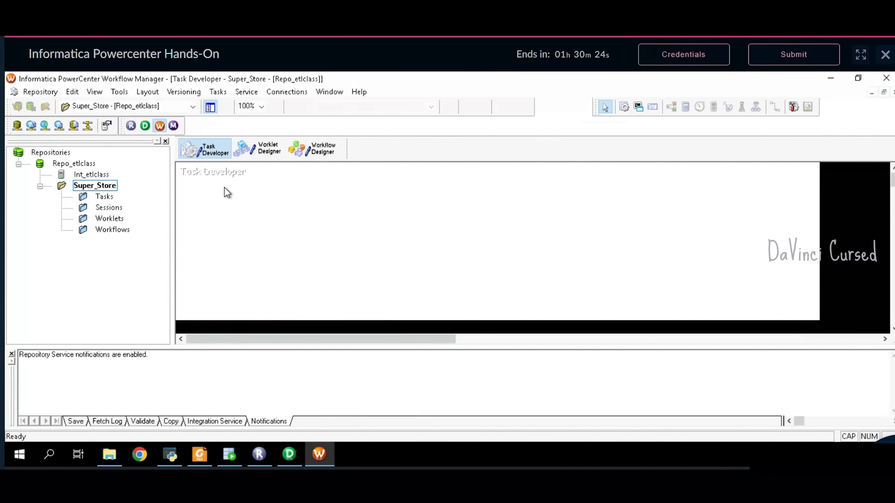
# - Create an Oracle relational connection named Oracle for user system with connect string xe
pyautogui.click(288, 93)
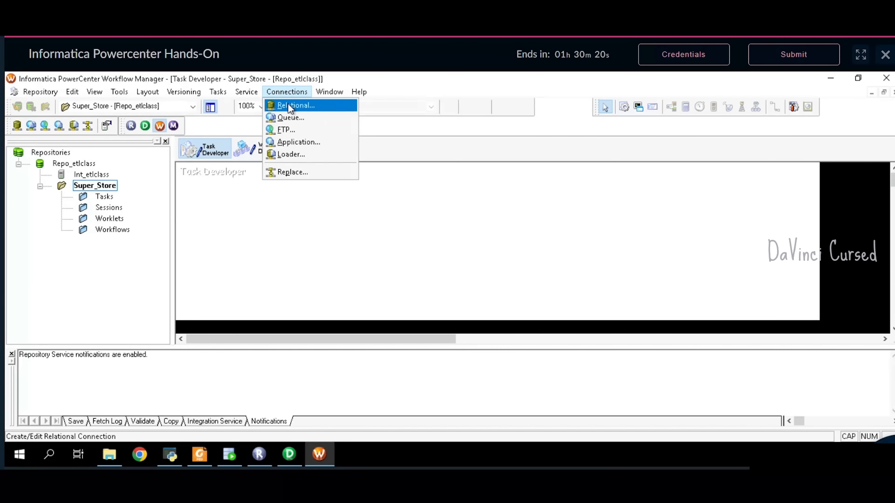
pyautogui.click(290, 107)
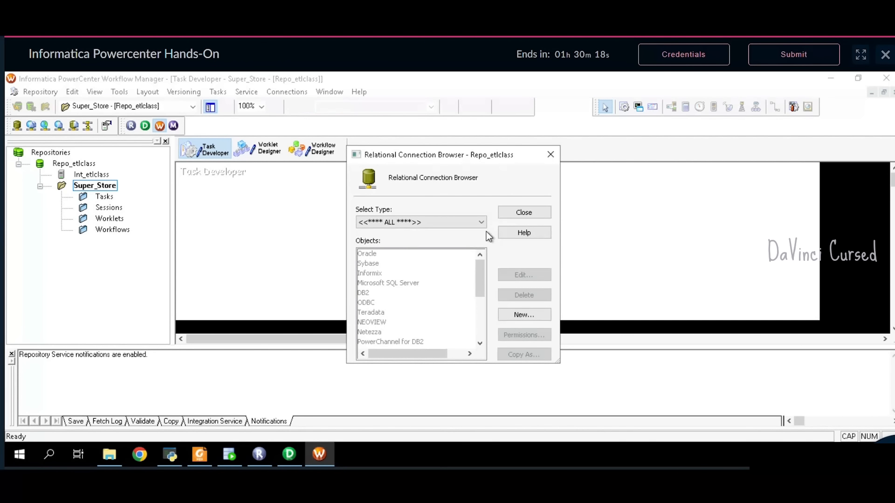
pyautogui.click(524, 314)
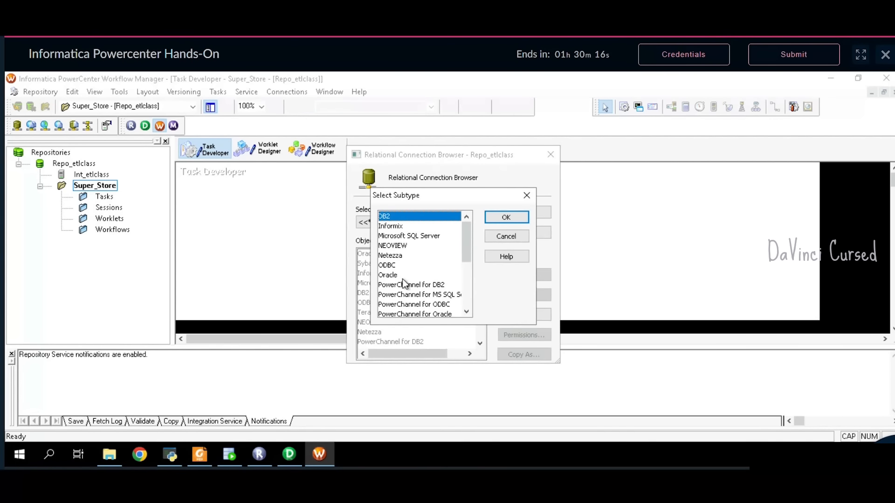
pyautogui.click(404, 276)
pyautogui.click(503, 219)
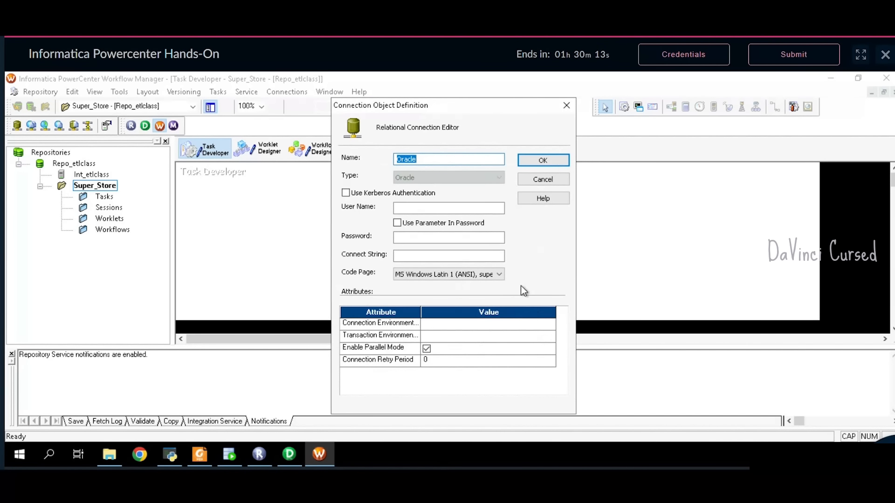
pyautogui.click(442, 209)
pyautogui.write('system')
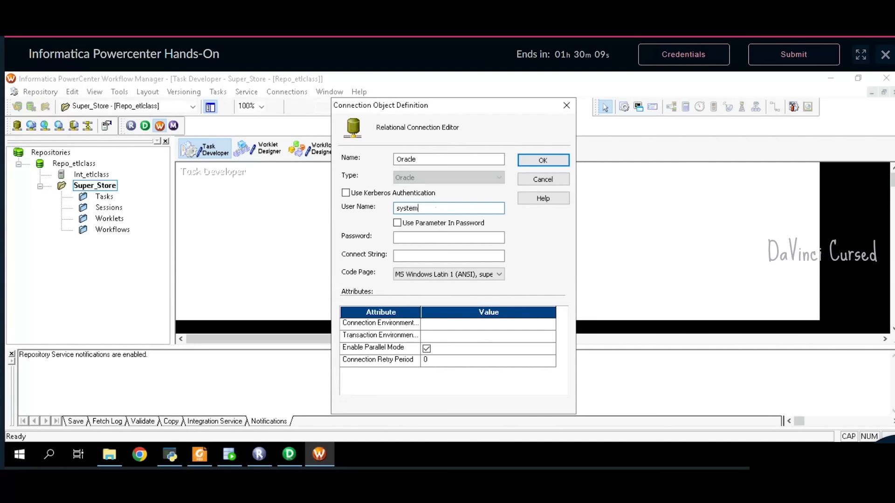
pyautogui.press('Tab')
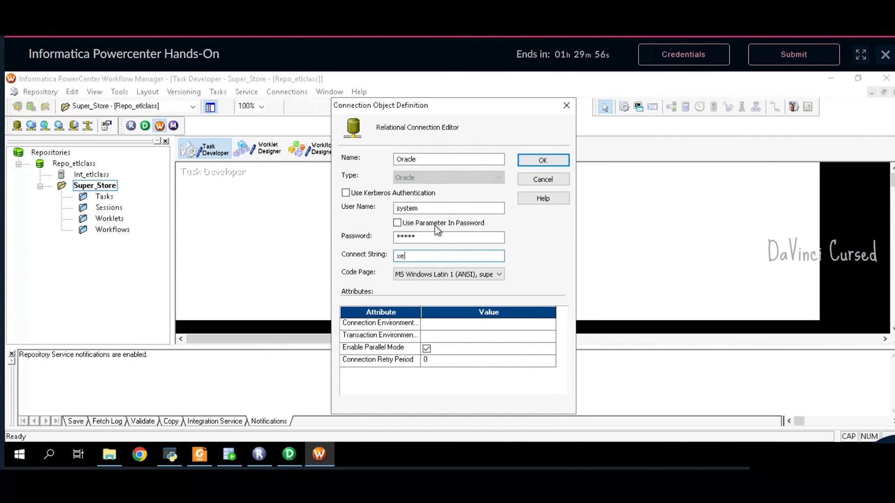
pyautogui.click(546, 160)
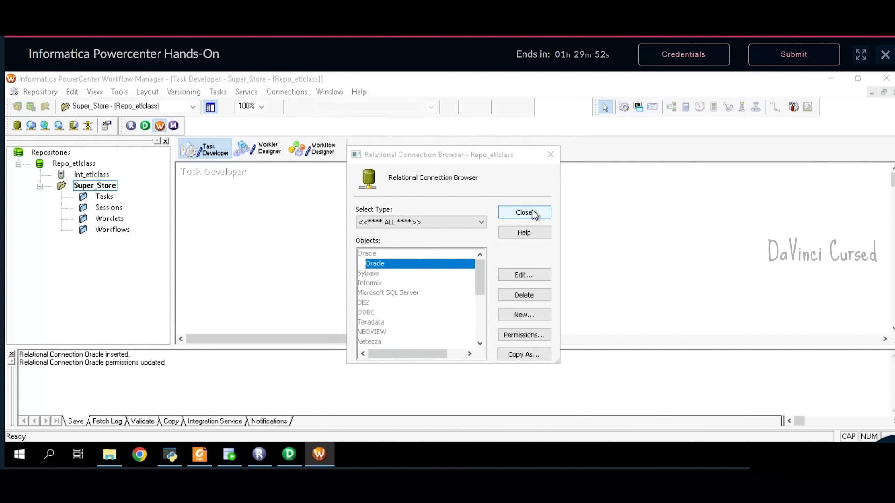
pyautogui.click(535, 213)
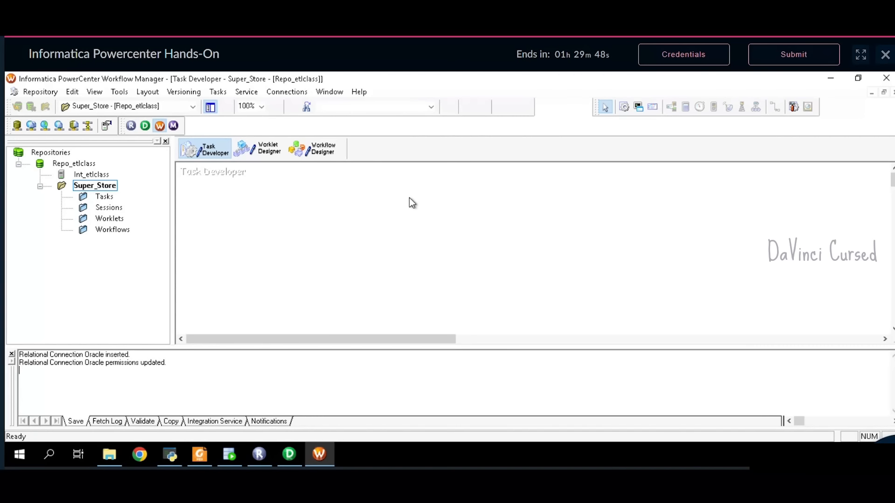
# - Begin a new workflow from the Workflow Designer, then bring up the problem statement PDF
pyautogui.click(322, 151)
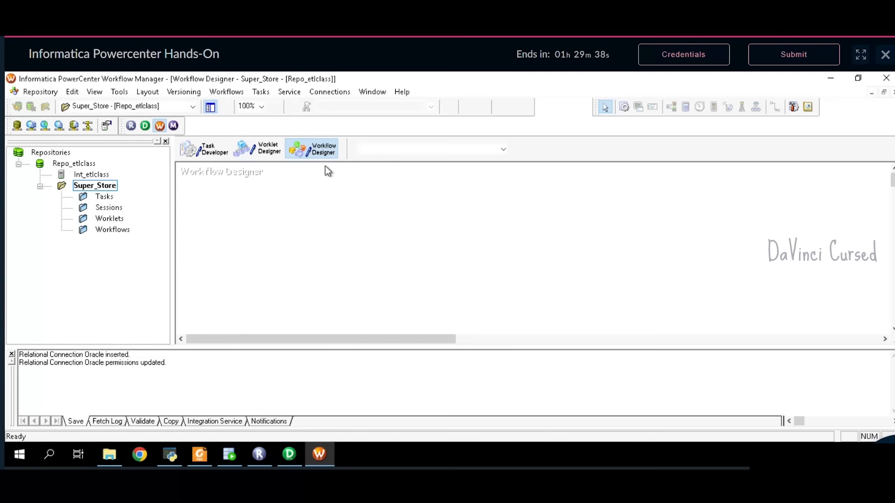
pyautogui.click(233, 96)
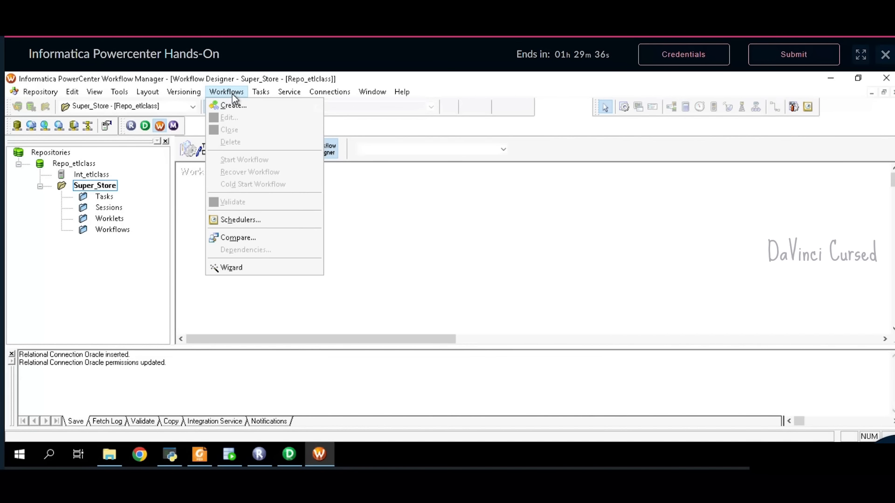
pyautogui.click(241, 107)
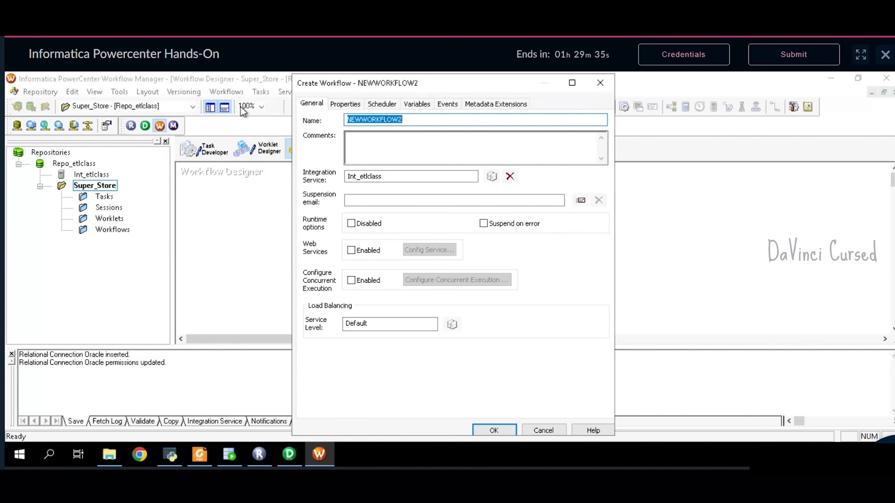
pyautogui.click(195, 459)
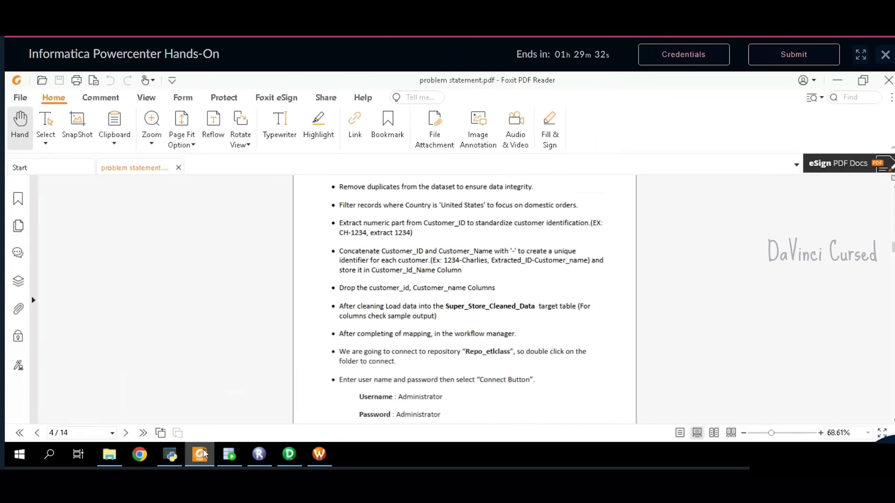
# - Copy the name Workflow_Cleaned_Data from the PDF's Data Cleaning section back to Workflow Manager
pyautogui.scroll(3, 485, 315)
pyautogui.scroll(3, 488, 318)
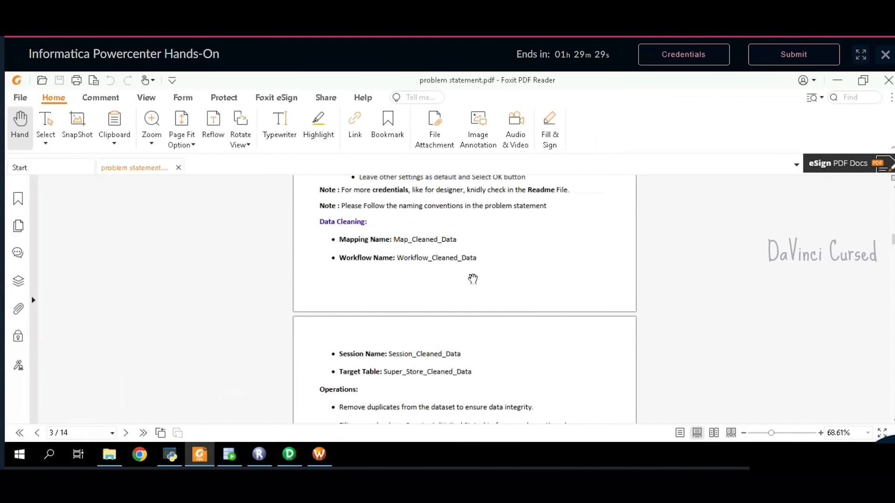
pyautogui.moveTo(482, 262); pyautogui.dragTo(400, 262)
pyautogui.hotkey('ctrl', 'c')
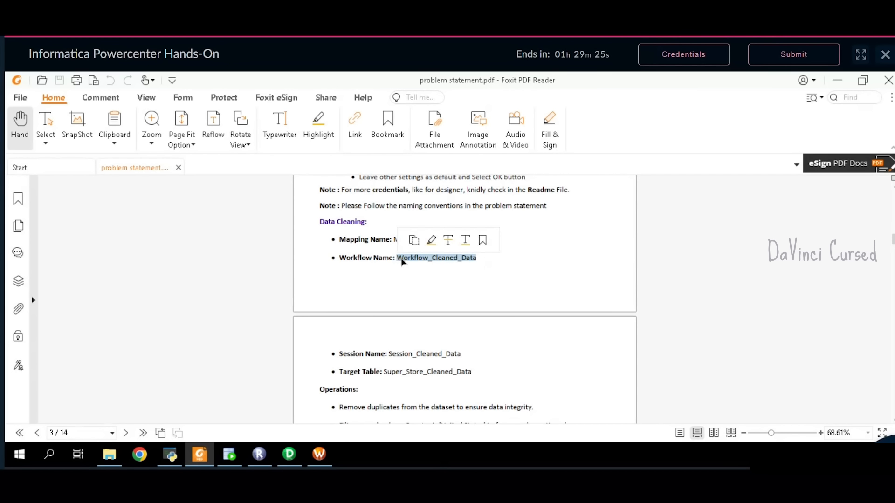
pyautogui.click(320, 454)
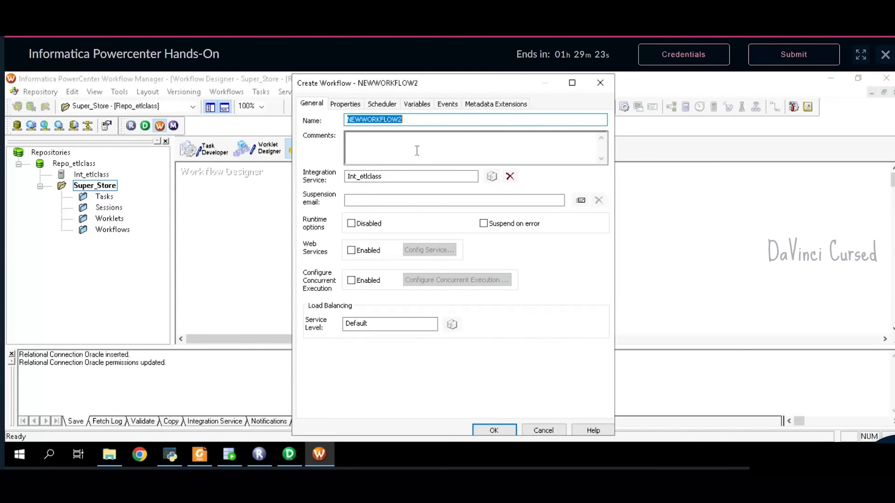
# - Create the workflow Workflow_Cleaned_Data, then begin a new Session task in Task Developer
pyautogui.hotkey('ctrl', 'v')
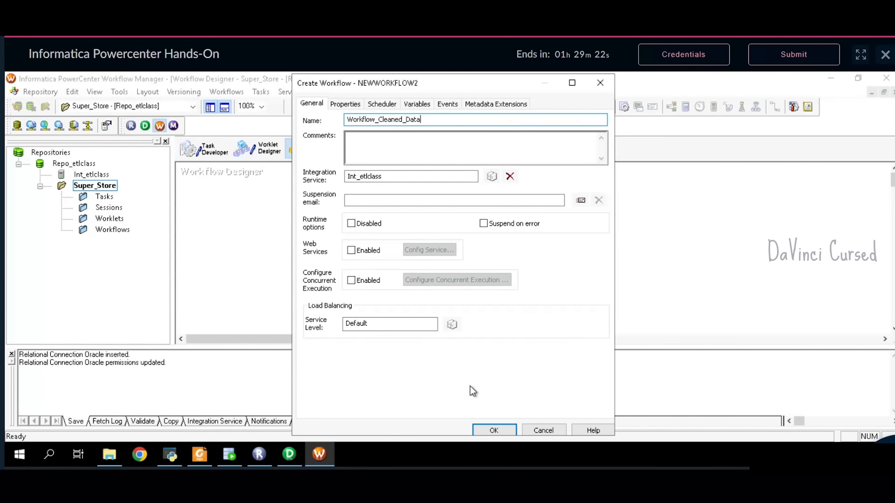
pyautogui.click(498, 432)
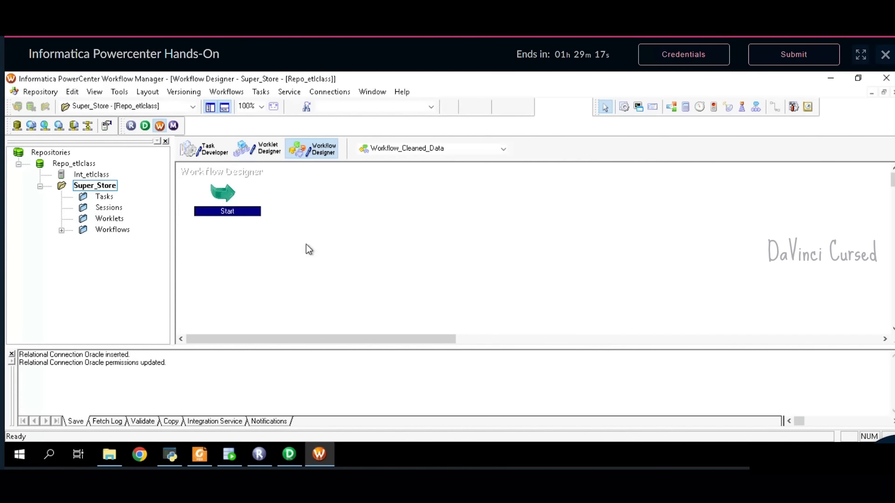
pyautogui.click(198, 153)
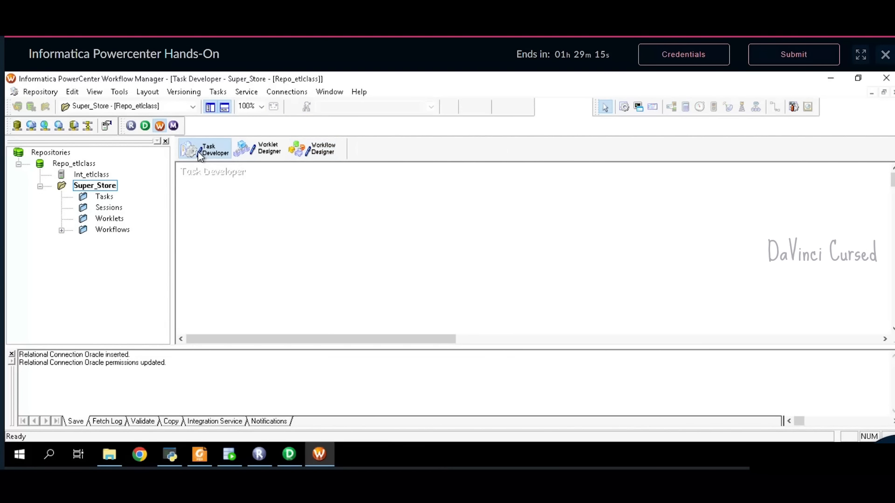
pyautogui.click(217, 91)
pyautogui.click(227, 106)
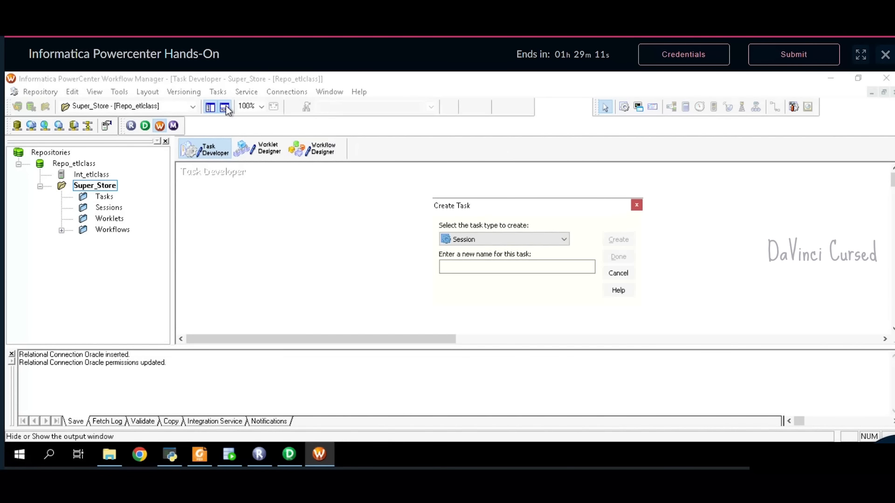
# - Copy the session name Session_Cleaned_Data from the PDF and return to the Create Task dialog
pyautogui.click(201, 455)
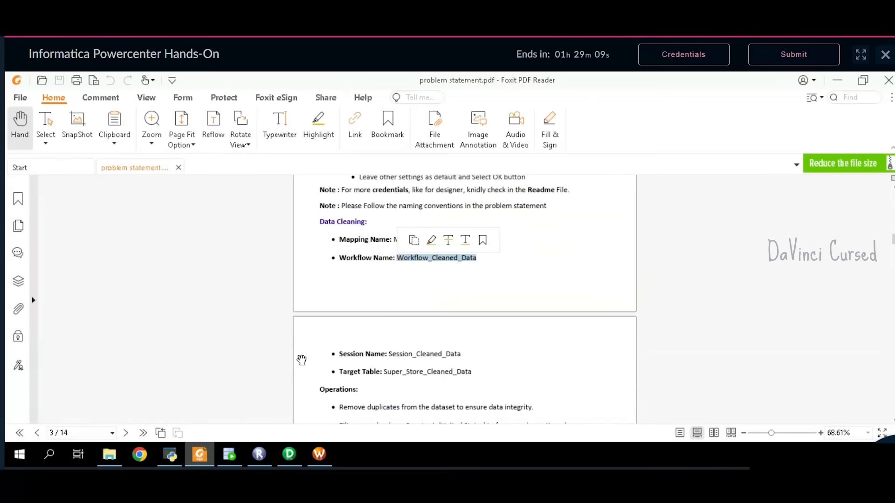
pyautogui.scroll(-1, 443, 322)
pyautogui.click(467, 319)
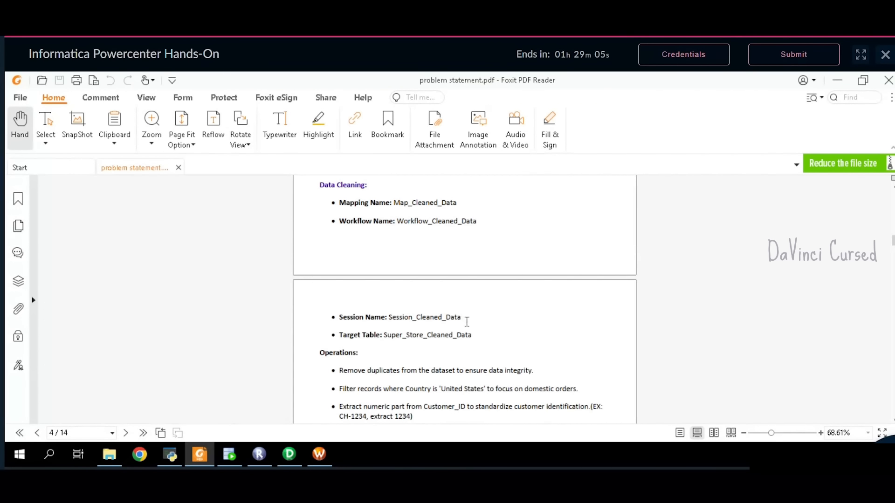
pyautogui.moveTo(465, 319); pyautogui.dragTo(391, 322)
pyautogui.hotkey('ctrl', 'c')
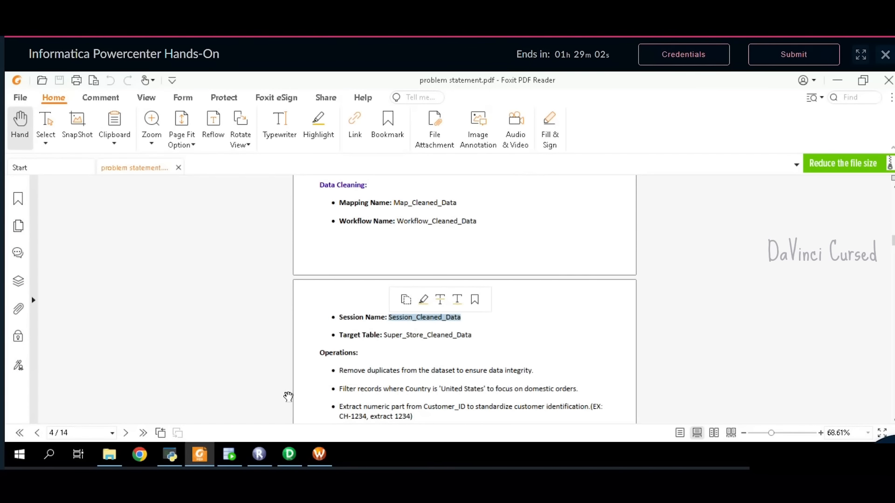
pyautogui.click(319, 454)
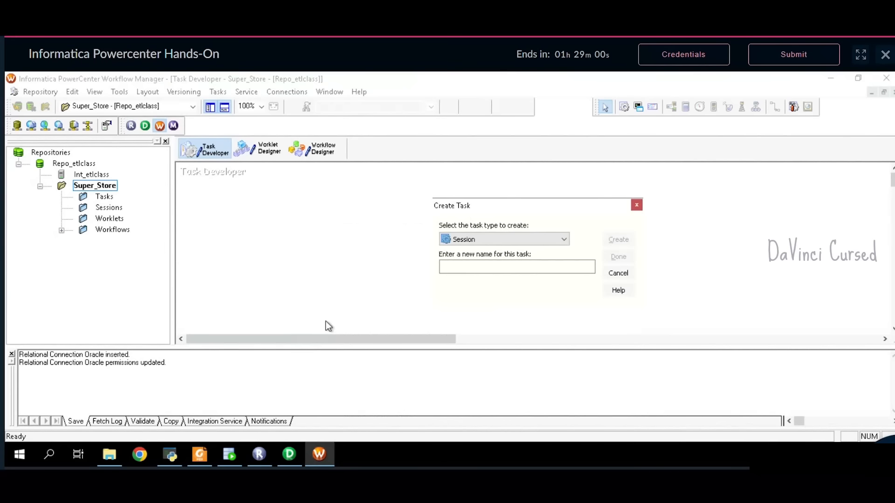
# - Name the new session task Session_Cleaned_Data and create it
pyautogui.click(509, 268)
pyautogui.hotkey('ctrl', 'v')
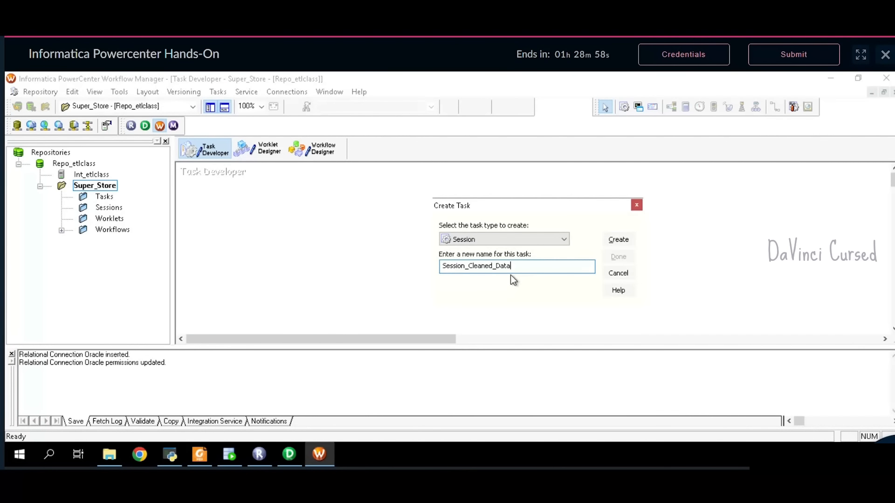
pyautogui.click(610, 239)
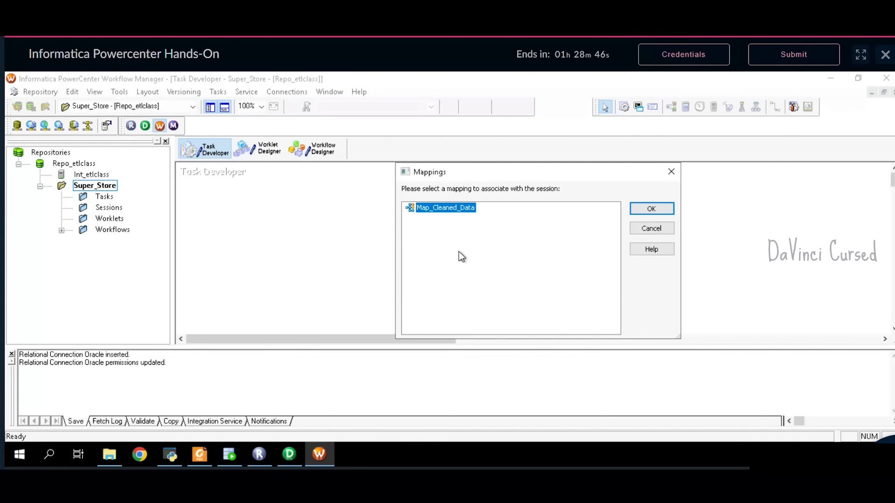
# - Confirm Map_Cleaned_Data in Designer and link the session to that mapping
pyautogui.click(289, 456)
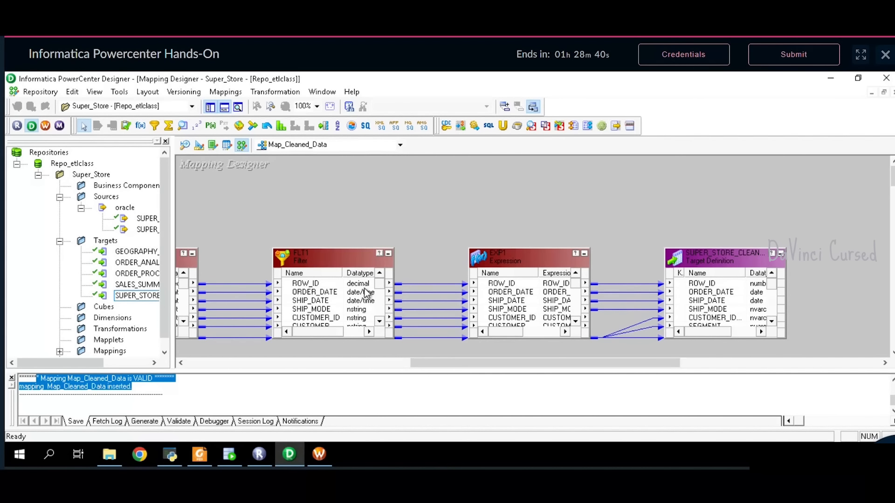
pyautogui.click(353, 147)
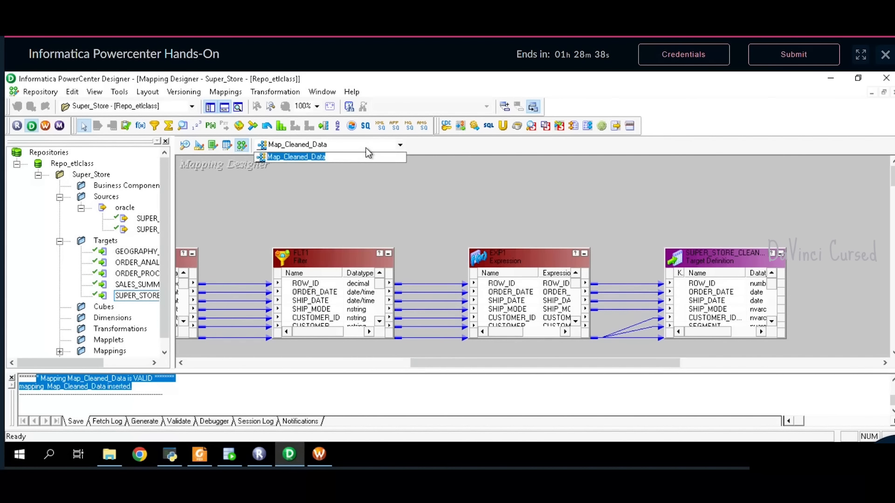
pyautogui.click(333, 161)
pyautogui.click(325, 465)
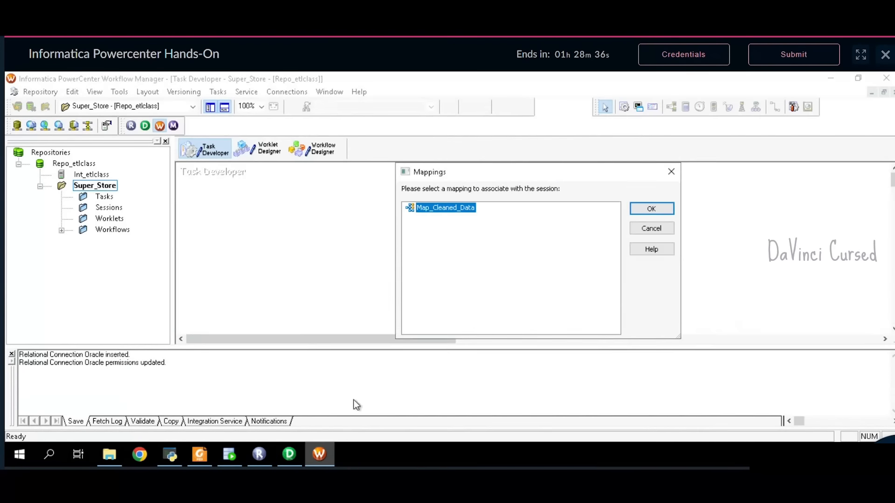
pyautogui.click(646, 208)
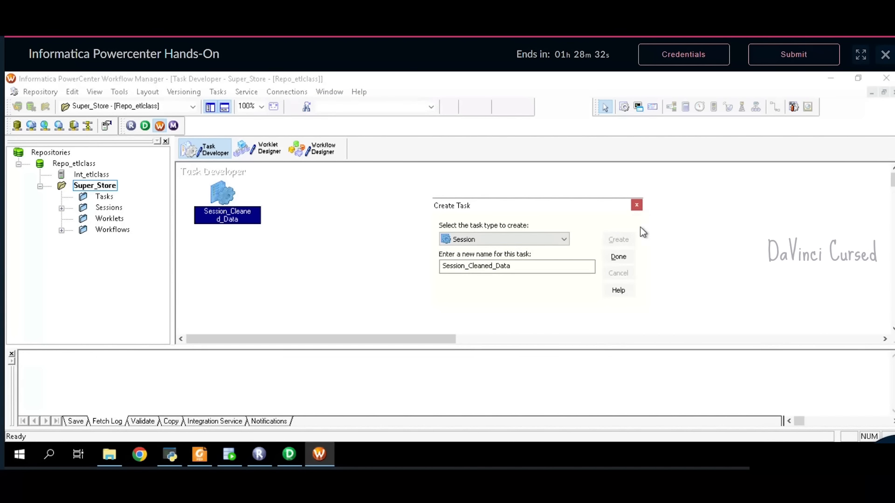
pyautogui.click(629, 256)
pyautogui.click(521, 267)
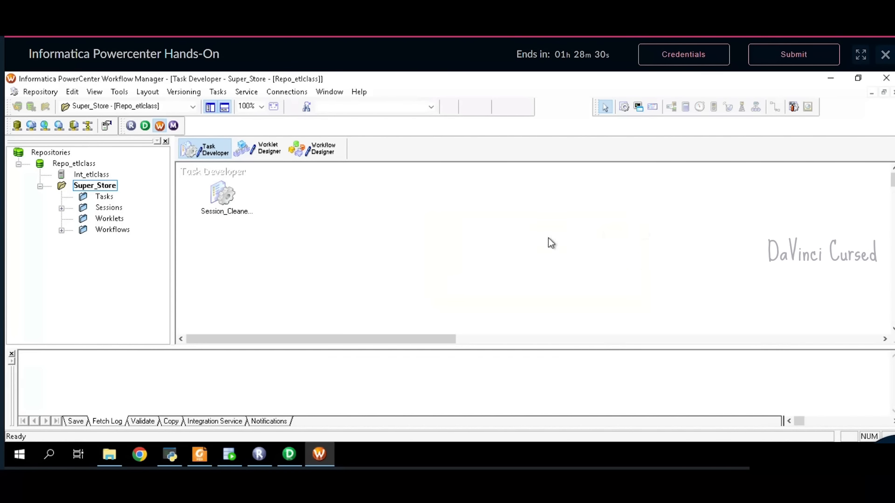
# - Open Session_Cleaned_Data's Mapping tab and show its connection settings
pyautogui.click(320, 147)
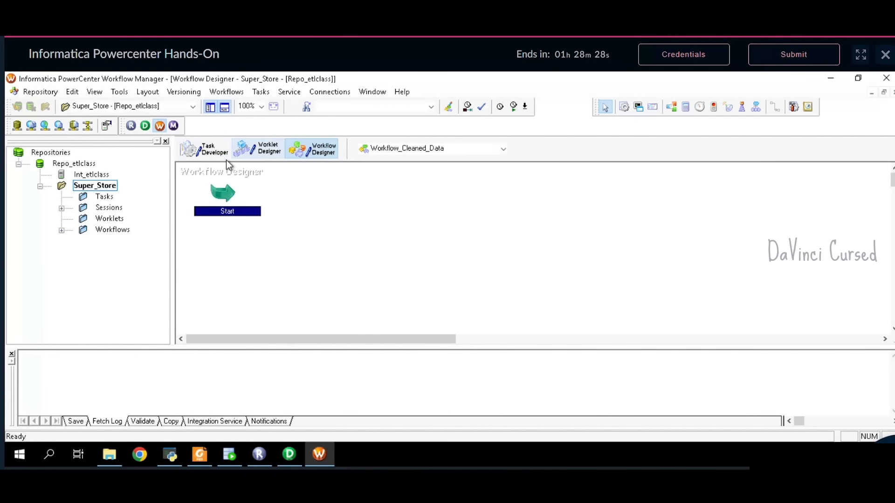
pyautogui.click(203, 149)
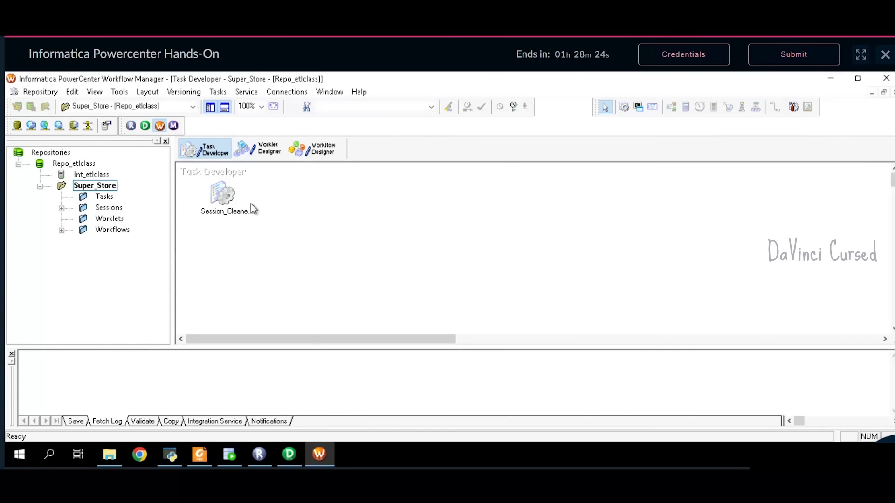
pyautogui.doubleClick(225, 196)
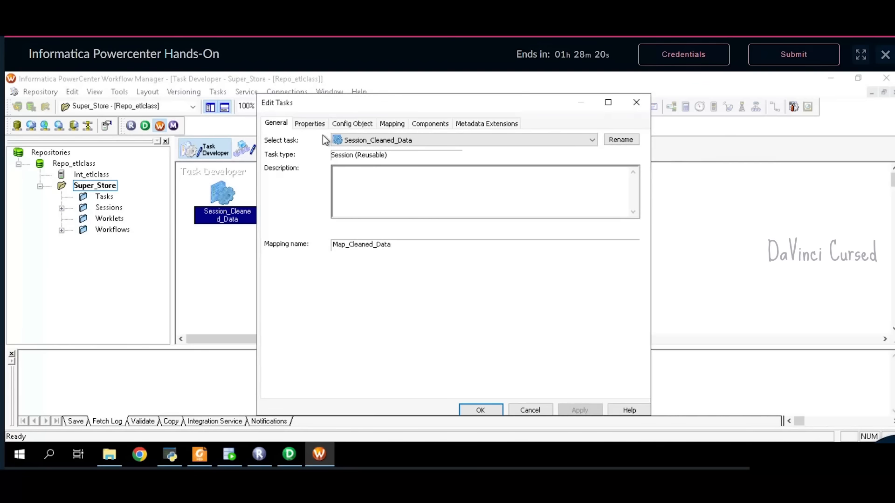
pyautogui.click(405, 123)
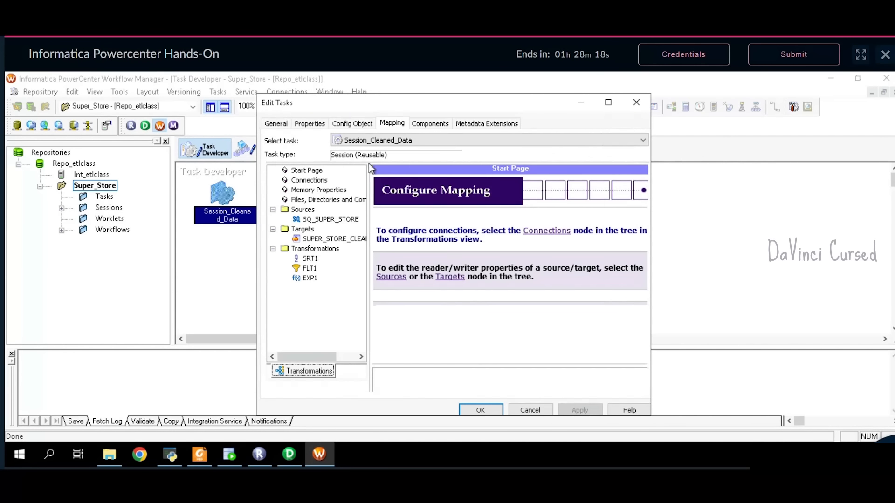
pyautogui.click(549, 233)
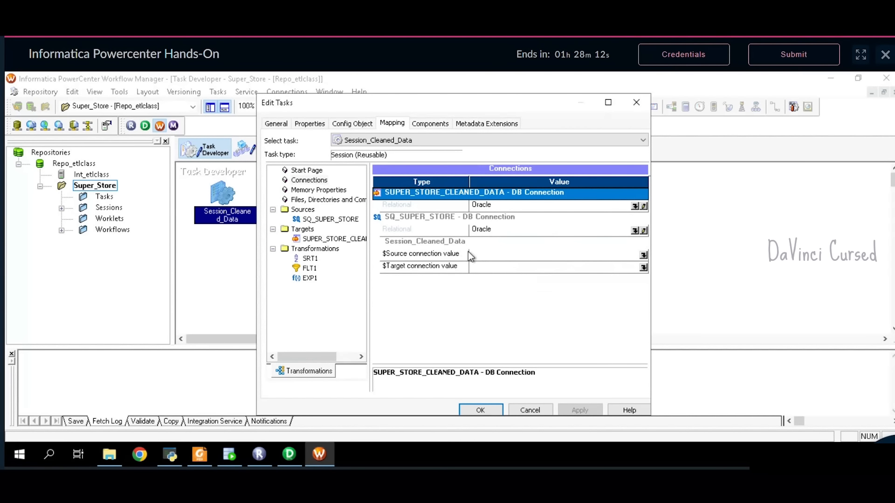
# - Set the $Source and $Target connection values to the Oracle connection
pyautogui.click(643, 256)
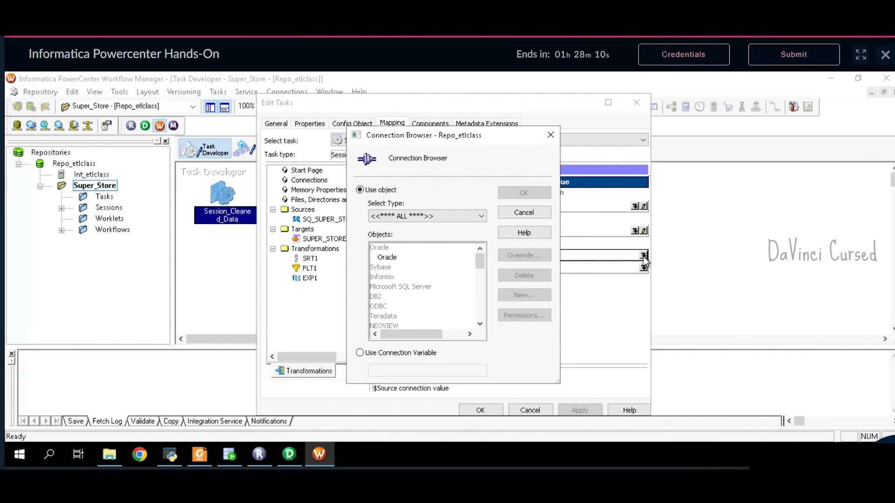
pyautogui.click(399, 260)
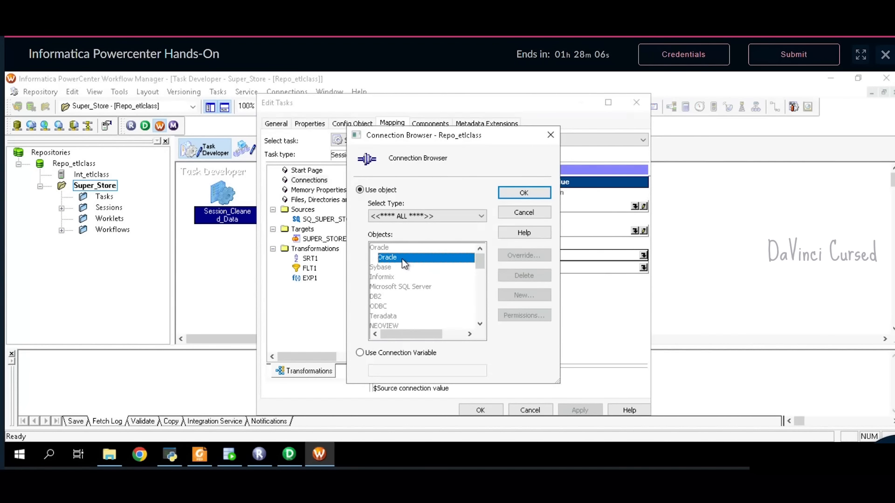
pyautogui.click(544, 193)
pyautogui.click(644, 269)
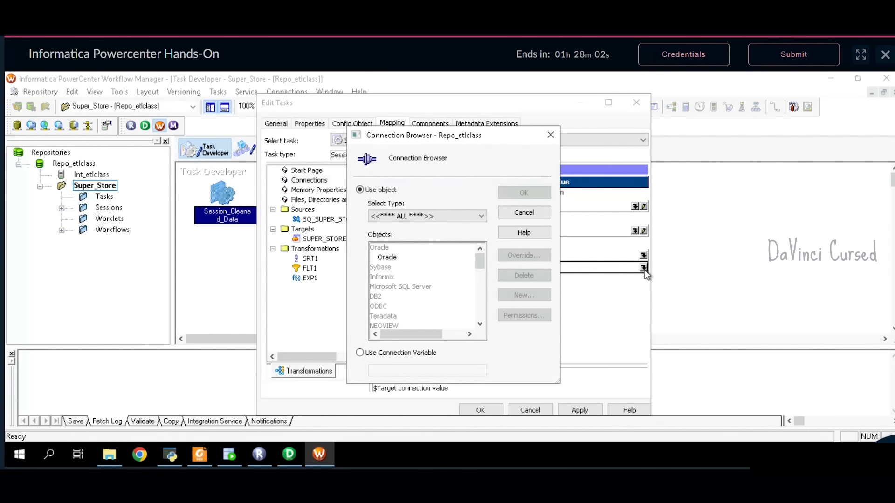
pyautogui.click(428, 258)
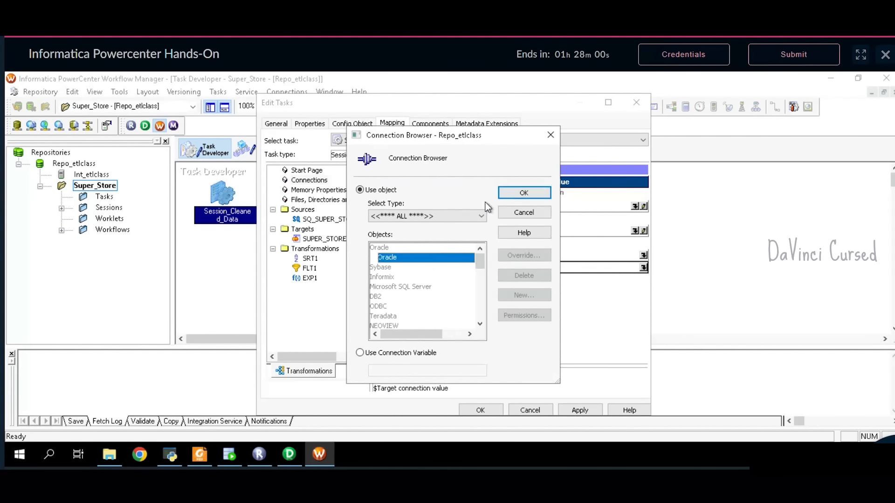
pyautogui.click(525, 194)
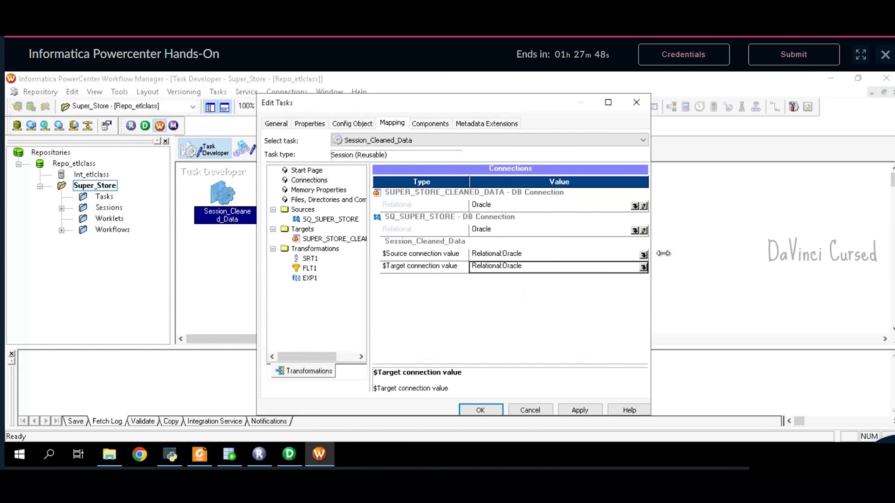
# - Re-select Oracle for the $Source connection value in the Connection Browser
pyautogui.click(644, 255)
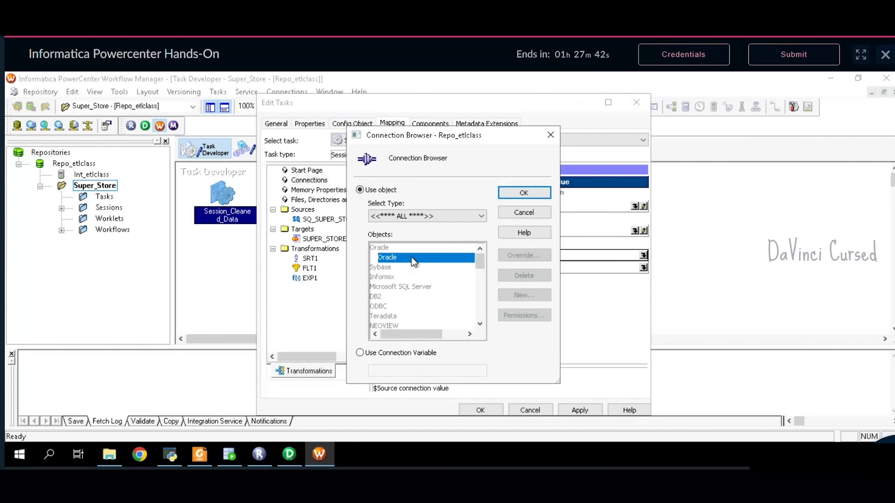
pyautogui.scroll(-2, 427, 292)
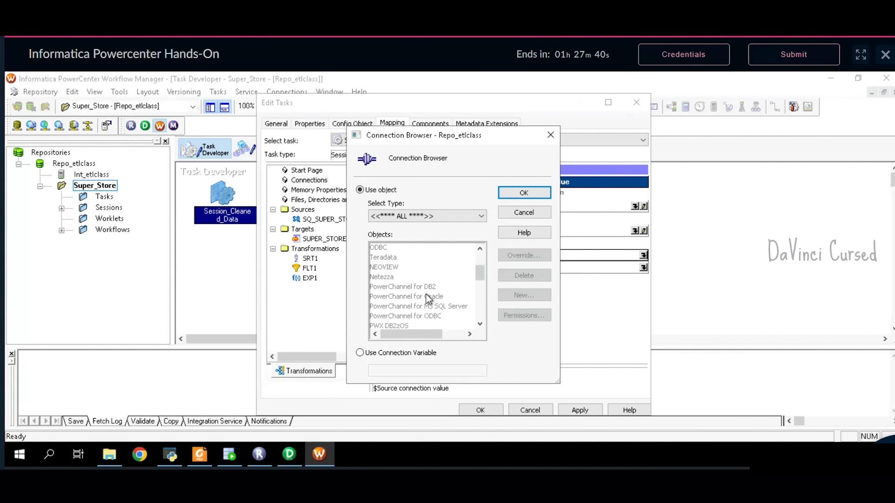
pyautogui.scroll(-8, 426, 294)
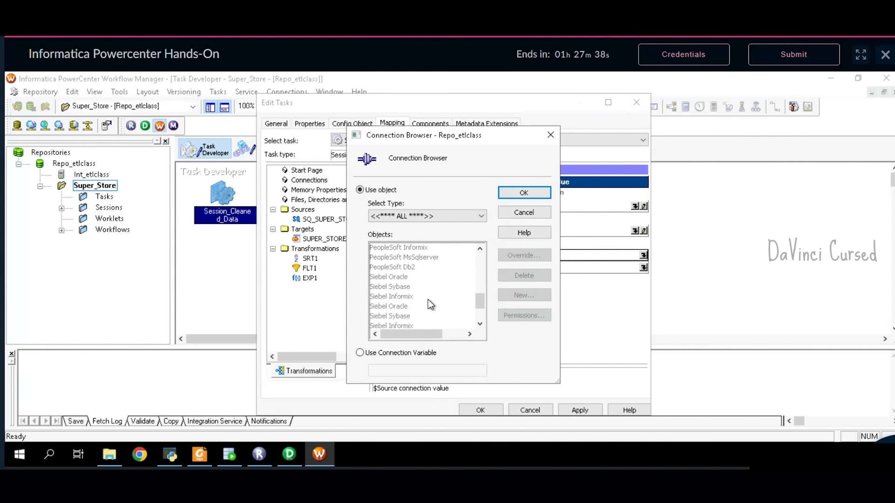
pyautogui.scroll(3, 428, 300)
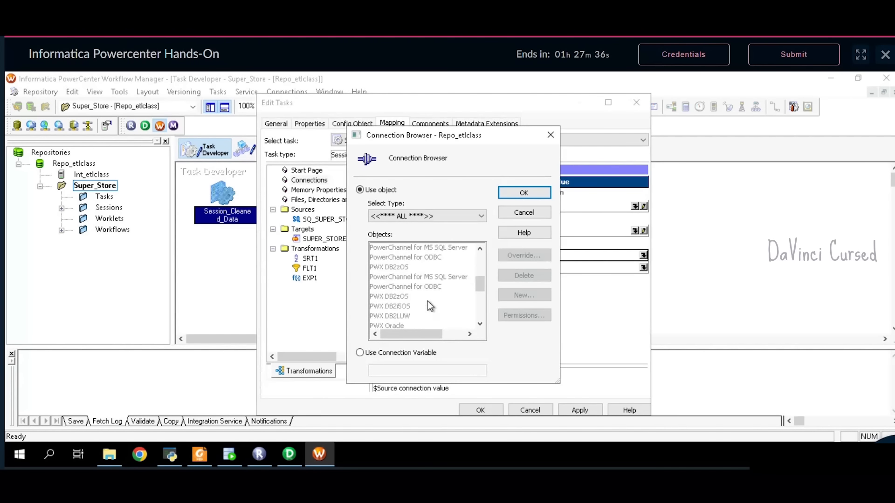
pyautogui.scroll(6, 427, 301)
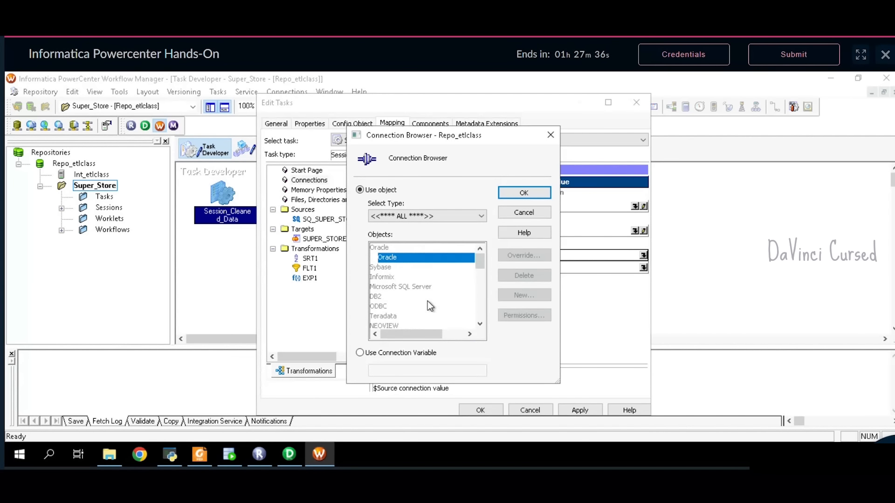
pyautogui.click(516, 194)
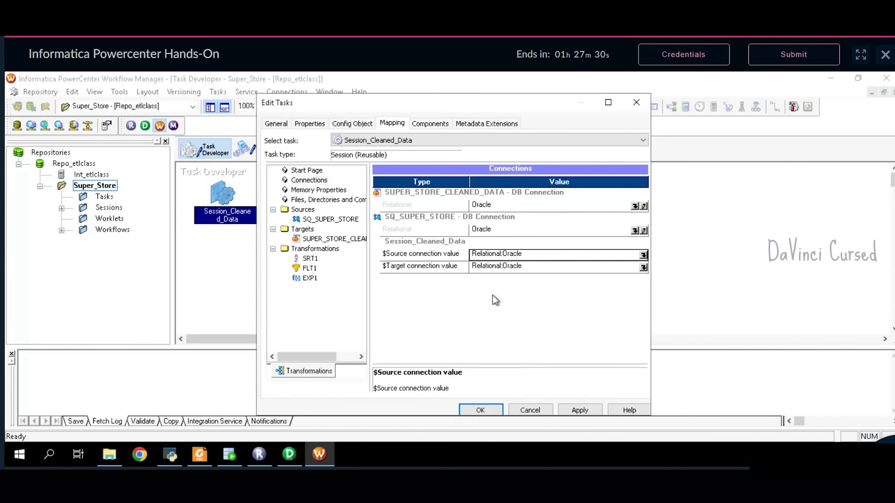
pyautogui.click(315, 259)
# - Turn on Truncate target table option for the SUPER_STORE_CLEANED_DATA target
pyautogui.click(319, 269)
pyautogui.click(319, 278)
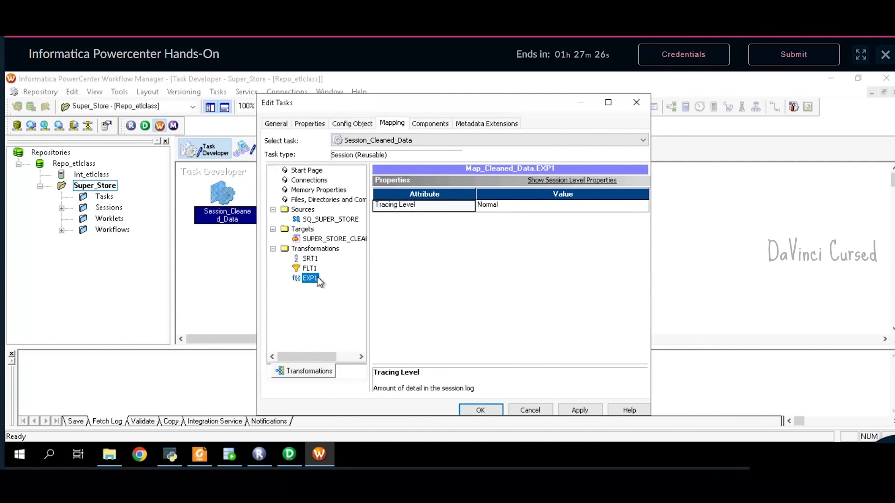
pyautogui.click(327, 239)
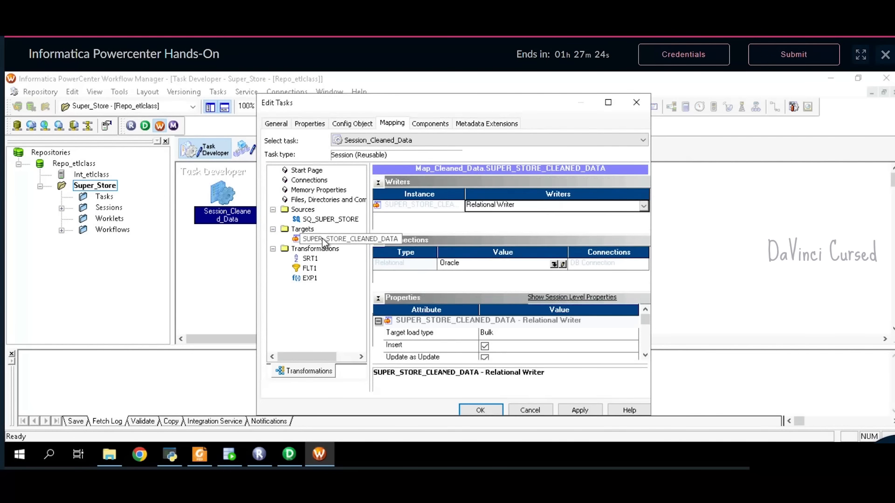
pyautogui.click(378, 182)
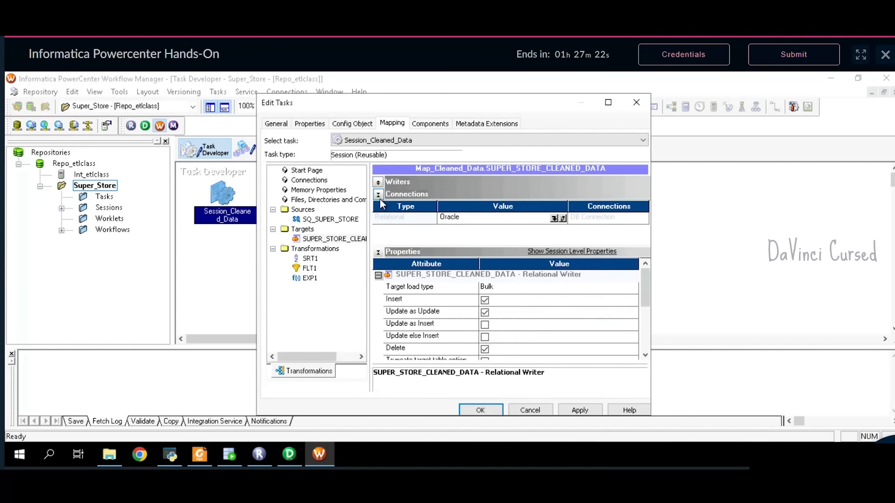
pyautogui.click(379, 195)
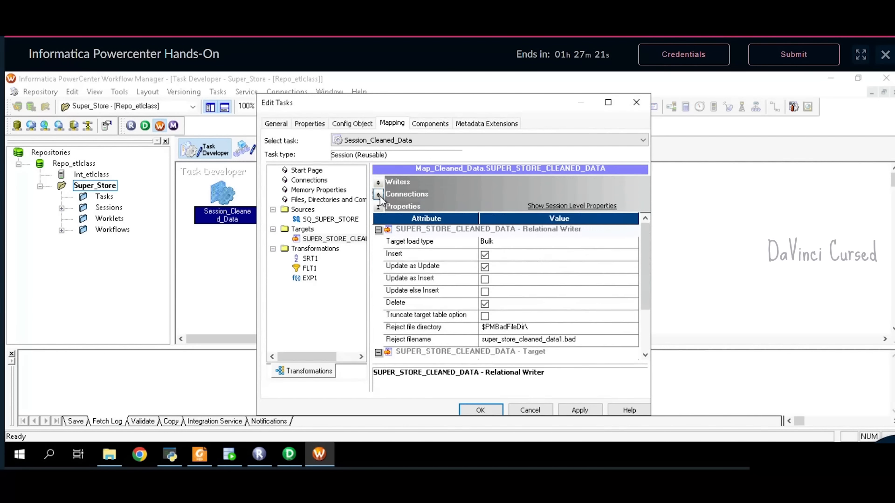
pyautogui.click(484, 317)
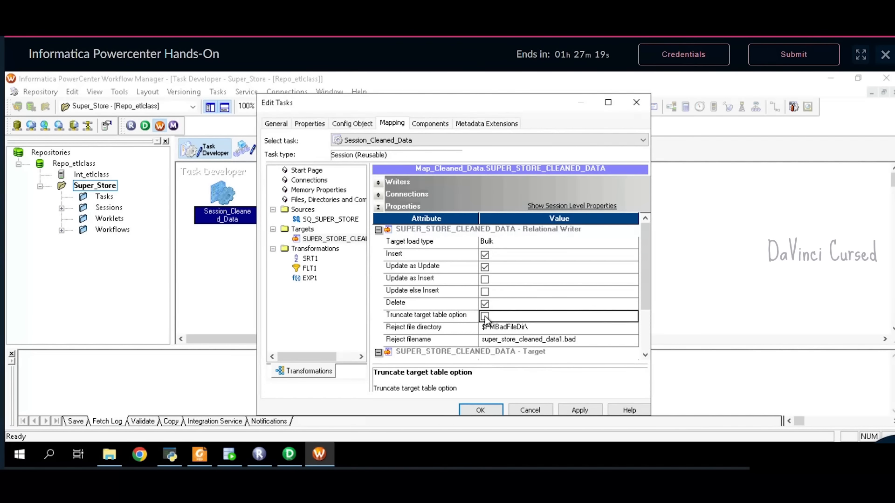
pyautogui.click(390, 319)
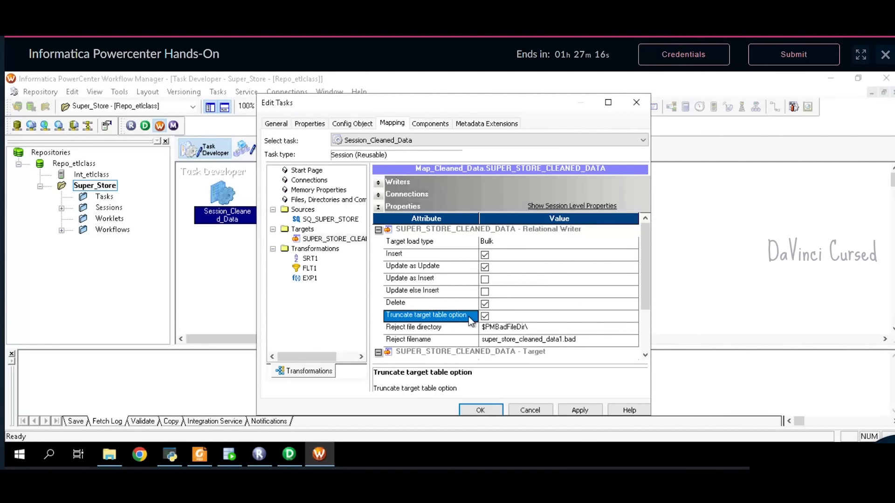
# - Apply the session property changes and close the session editor
pyautogui.click(530, 315)
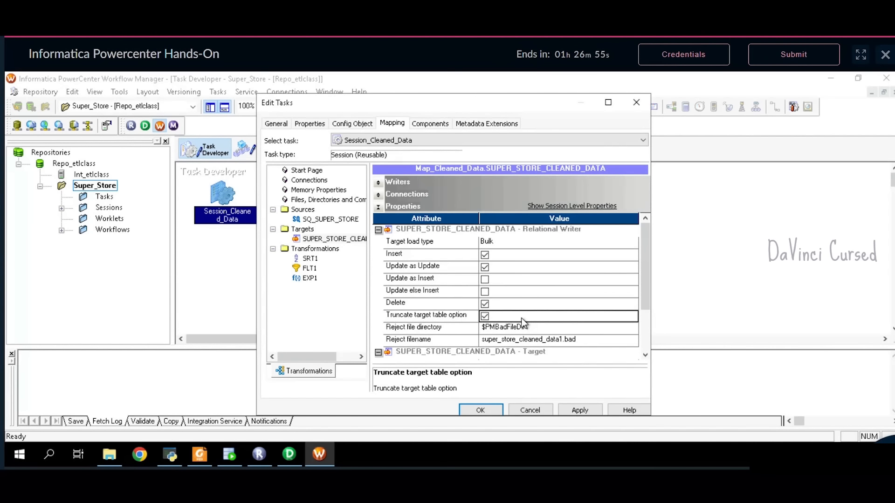
pyautogui.click(580, 410)
pyautogui.click(480, 410)
pyautogui.click(390, 258)
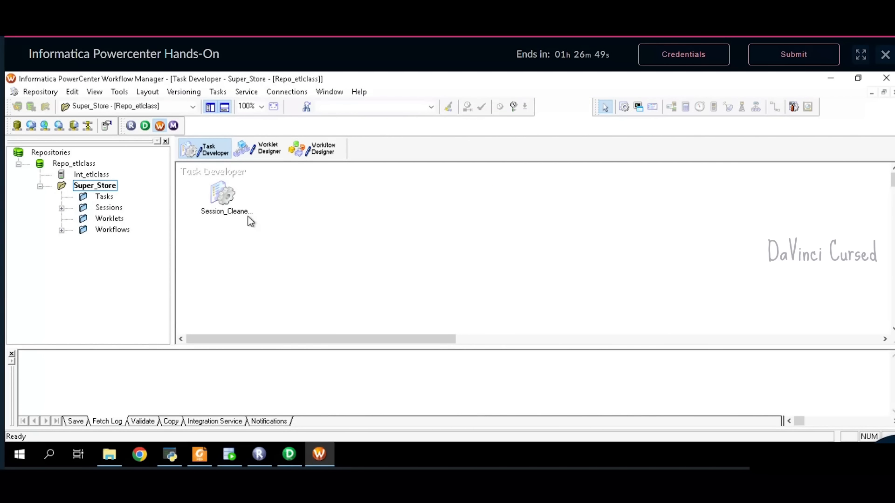
# - Drop Session_Cleaned_Data into Workflow_Cleaned_Data and link it from the Start task
pyautogui.click(223, 197)
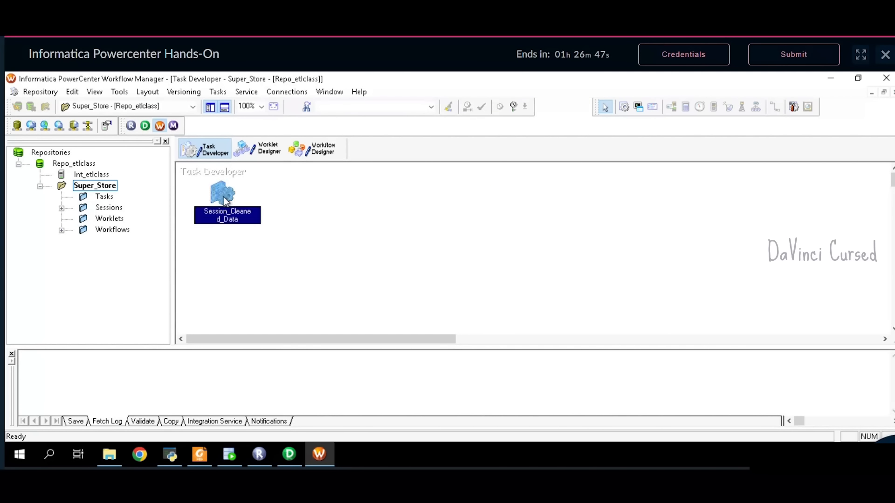
pyautogui.click(317, 150)
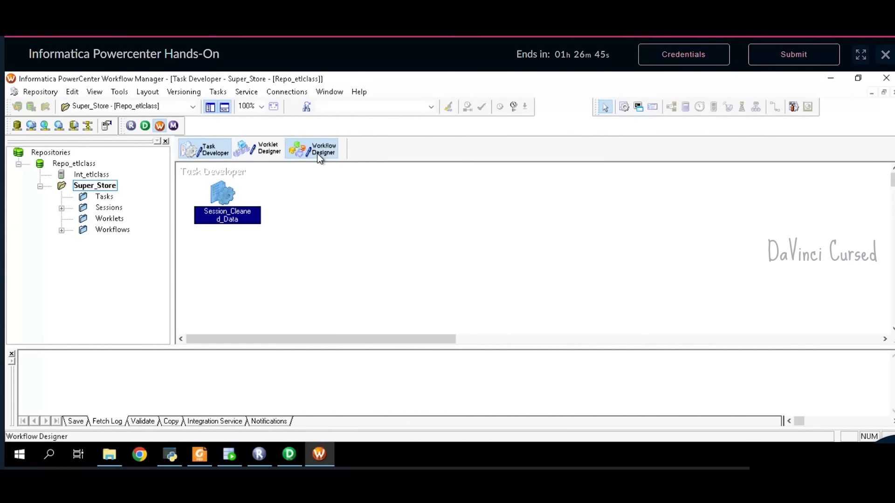
pyautogui.click(62, 208)
pyautogui.click(61, 242)
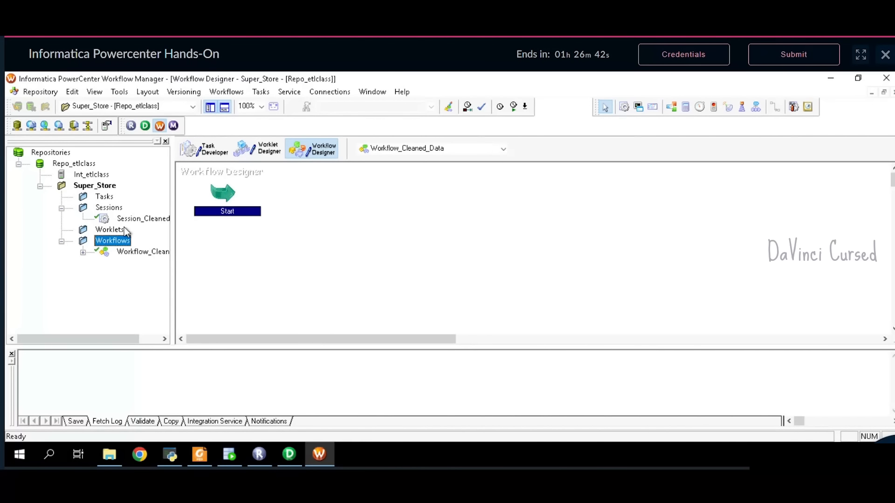
pyautogui.moveTo(140, 219); pyautogui.dragTo(383, 202)
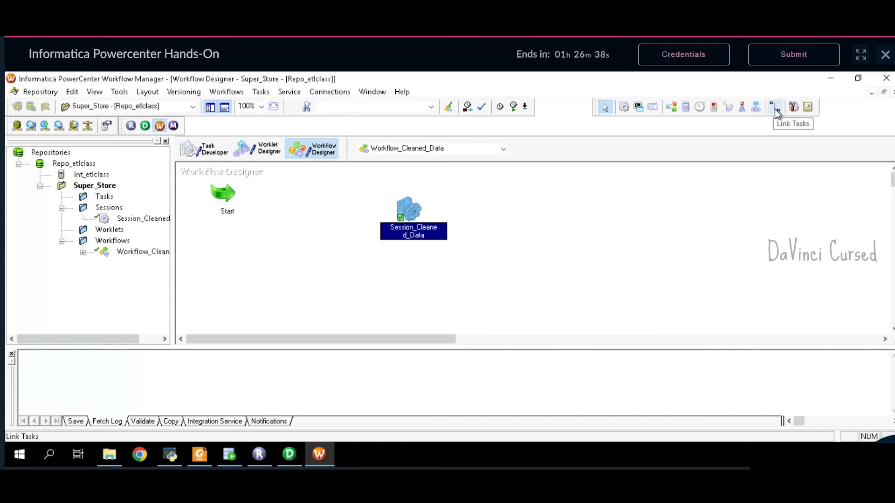
pyautogui.click(775, 109)
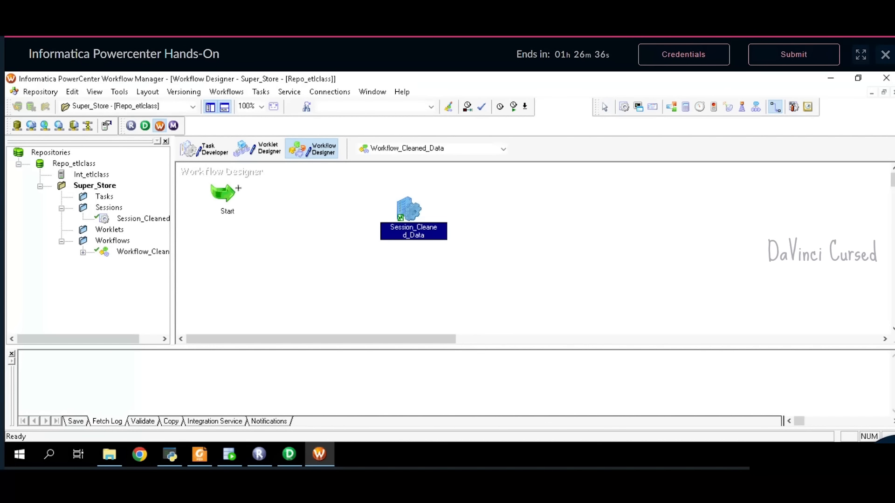
pyautogui.moveTo(231, 200); pyautogui.dragTo(429, 215)
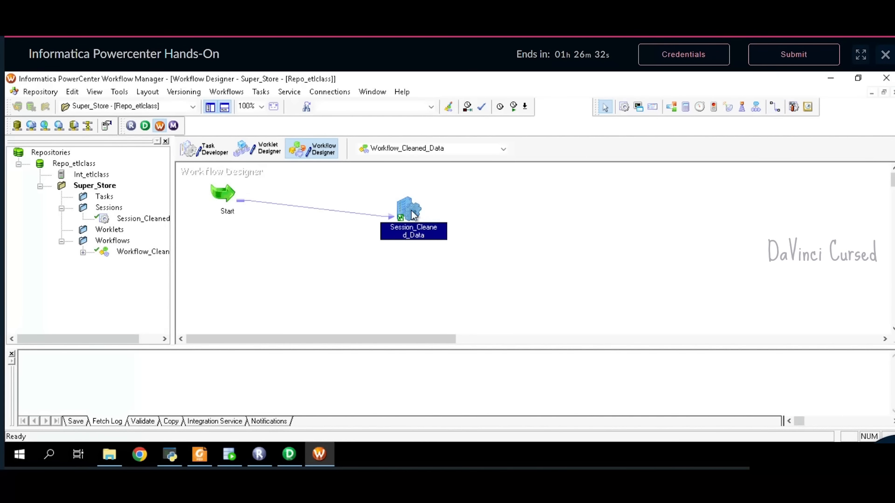
pyautogui.rightClick(411, 214)
# - Validate Session_Cleaned_Data, confirming VALID, and refresh its mapping
pyautogui.click(465, 333)
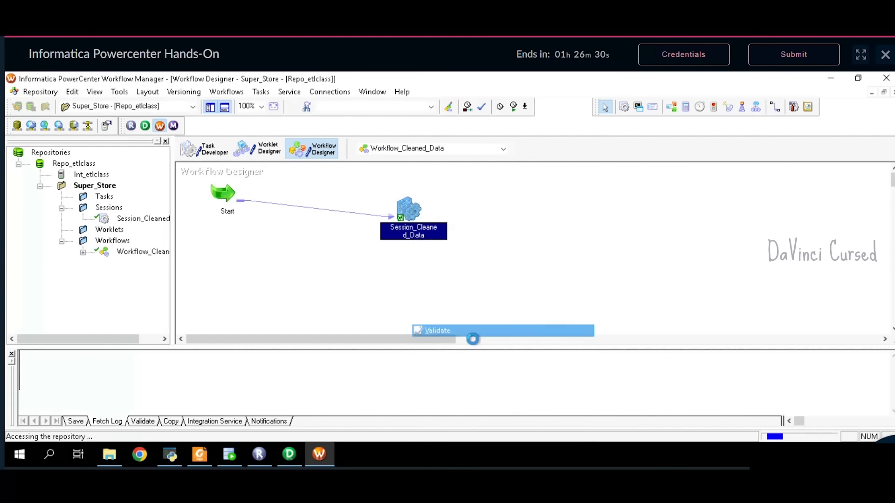
pyautogui.moveTo(166, 393); pyautogui.dragTo(73, 388)
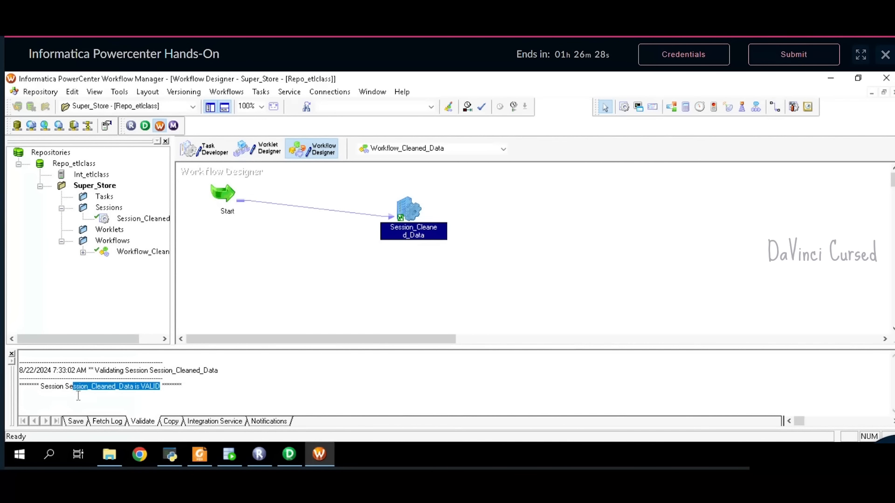
pyautogui.rightClick(400, 215)
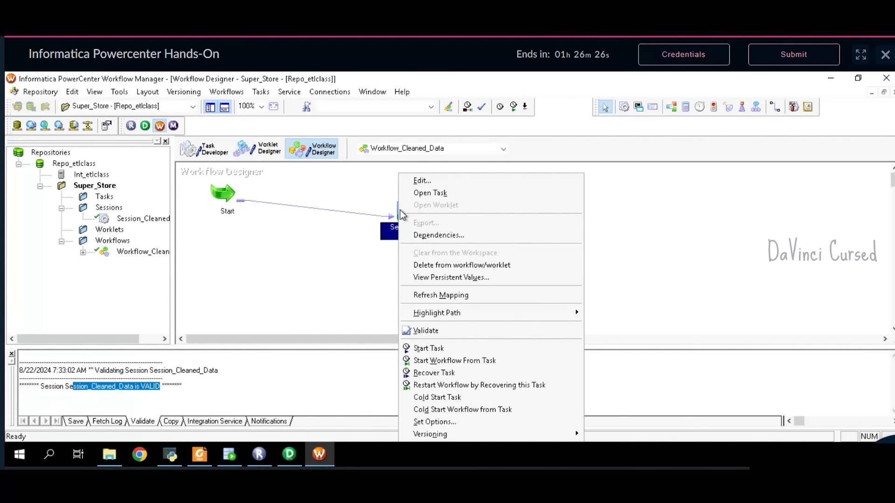
pyautogui.click(441, 295)
# - Save Workflow_Cleaned_Data to the repository and start the workflow
pyautogui.click(33, 93)
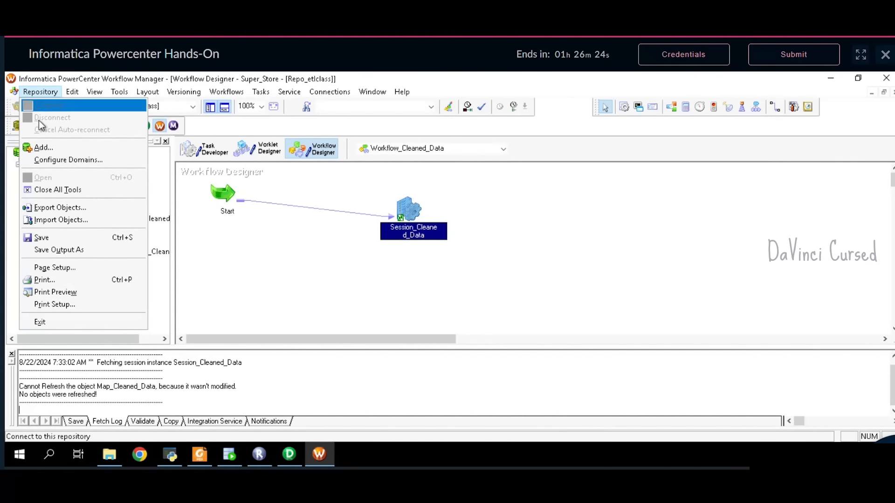
pyautogui.click(60, 239)
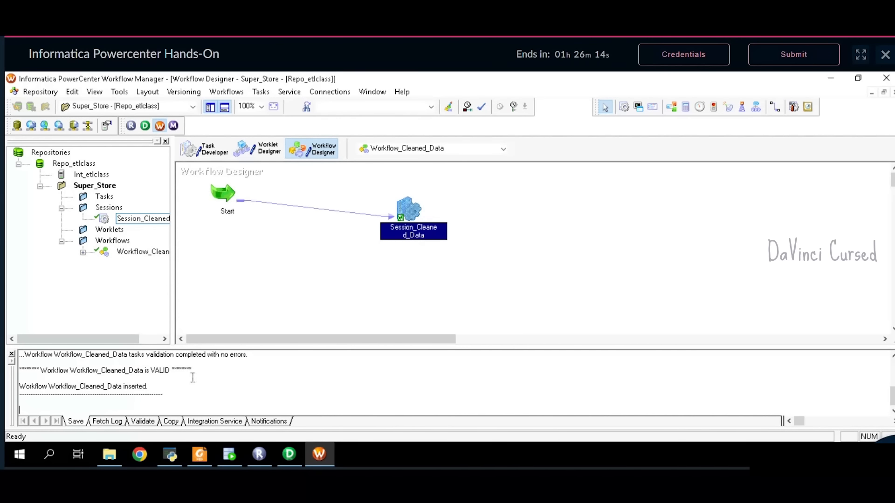
pyautogui.moveTo(171, 372); pyautogui.dragTo(47, 376)
pyautogui.click(227, 92)
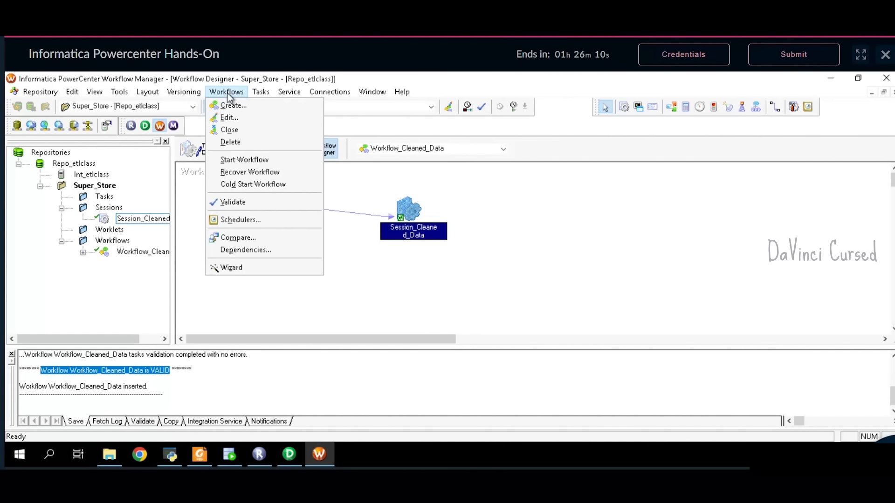
pyautogui.click(239, 160)
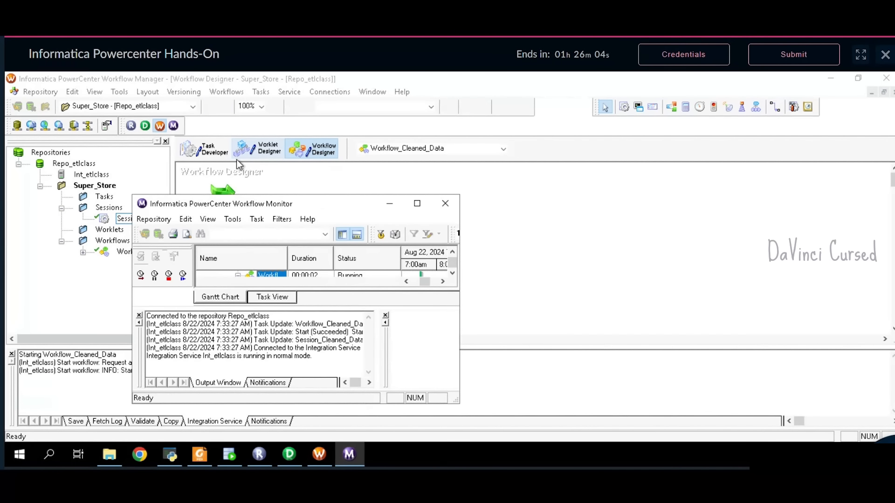
# - Show Session_Cleaned_Data's source/target statistics: 1000 rows read, 990 loaded into the target
pyautogui.click(417, 205)
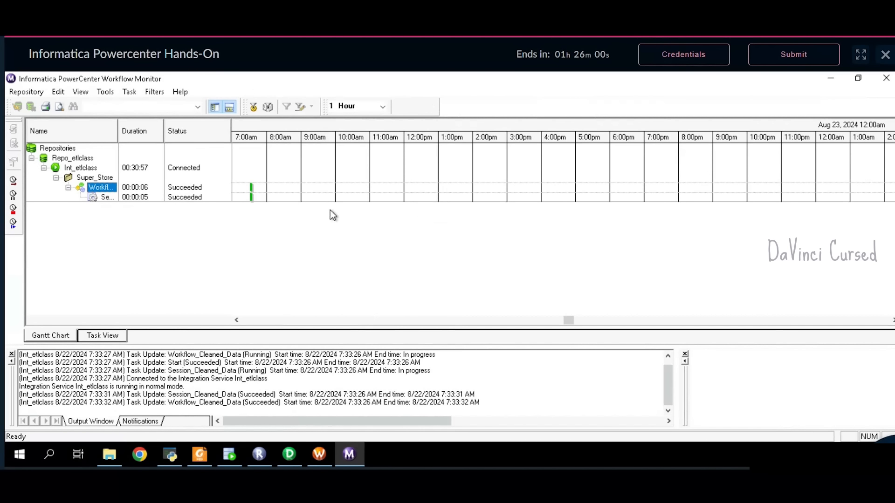
pyautogui.click(107, 198)
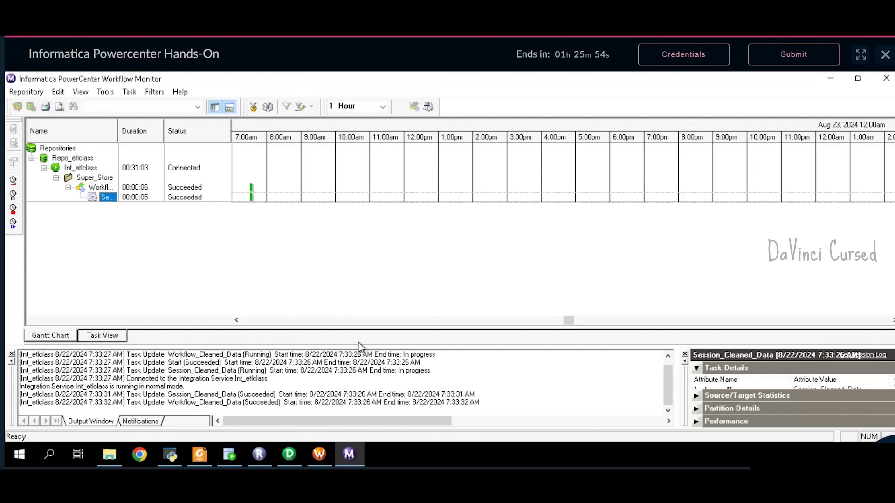
pyautogui.moveTo(359, 344); pyautogui.dragTo(365, 272)
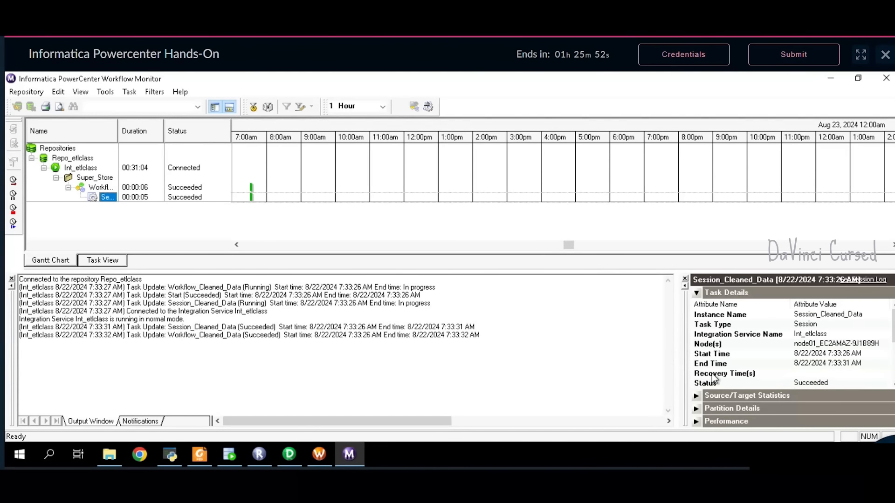
pyautogui.moveTo(676, 373); pyautogui.dragTo(434, 375)
pyautogui.click(447, 293)
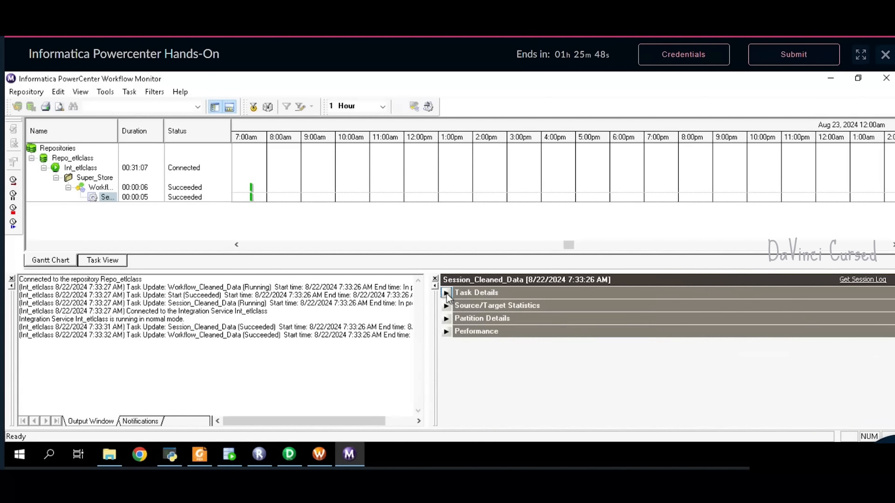
pyautogui.click(448, 306)
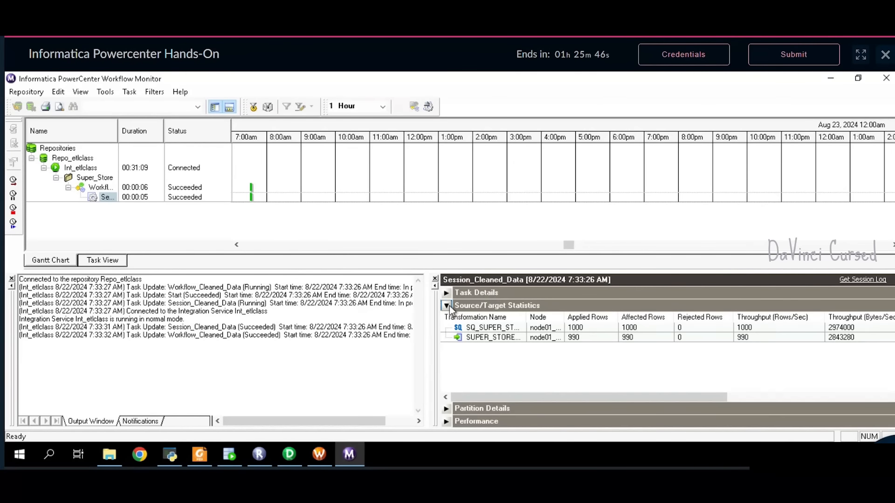
pyautogui.click(590, 339)
pyautogui.click(606, 331)
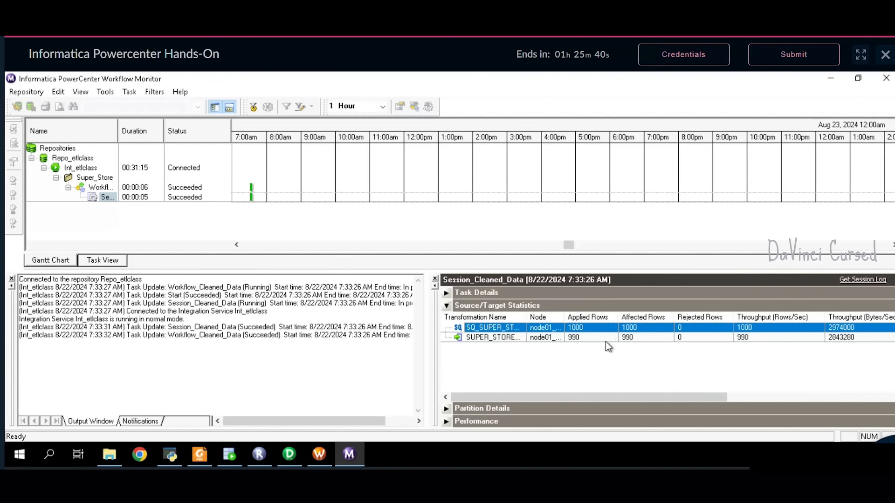
pyautogui.click(606, 340)
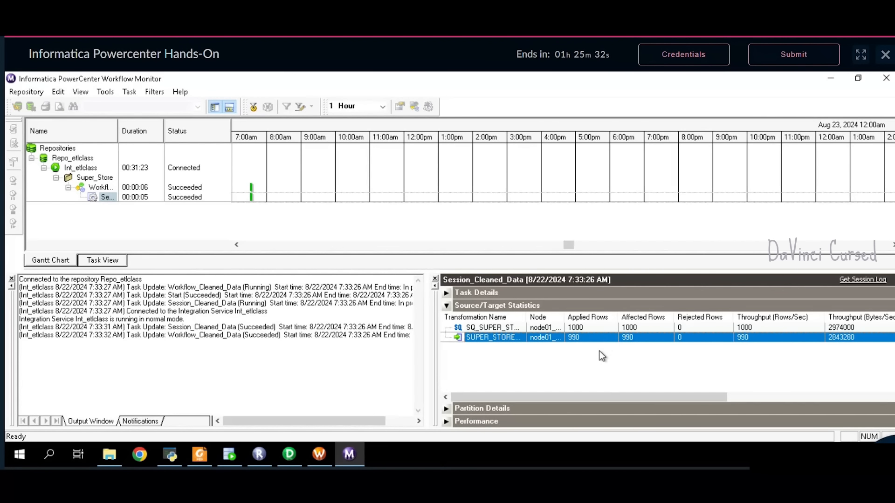
pyautogui.click(232, 456)
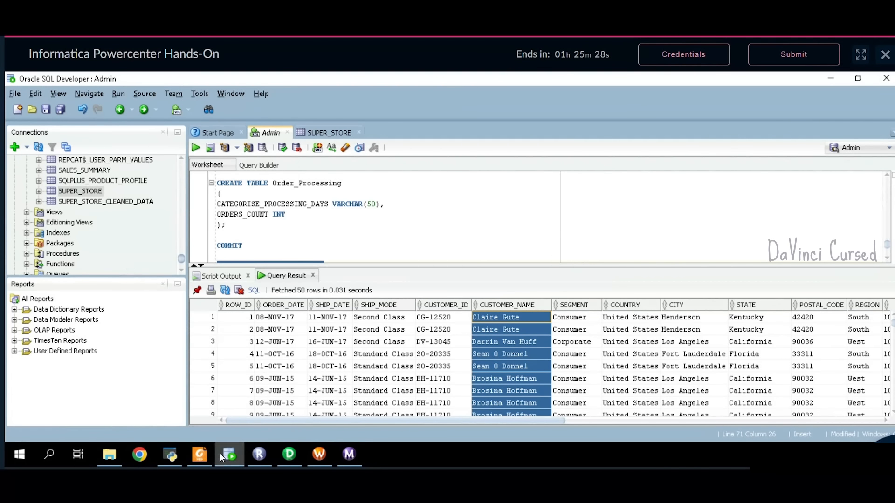
# - Run SELECT * FROM SUPER_STORE_CLEANED_DATA in the SQL Developer worksheet
pyautogui.click(340, 238)
pyautogui.scroll(-1, 349, 242)
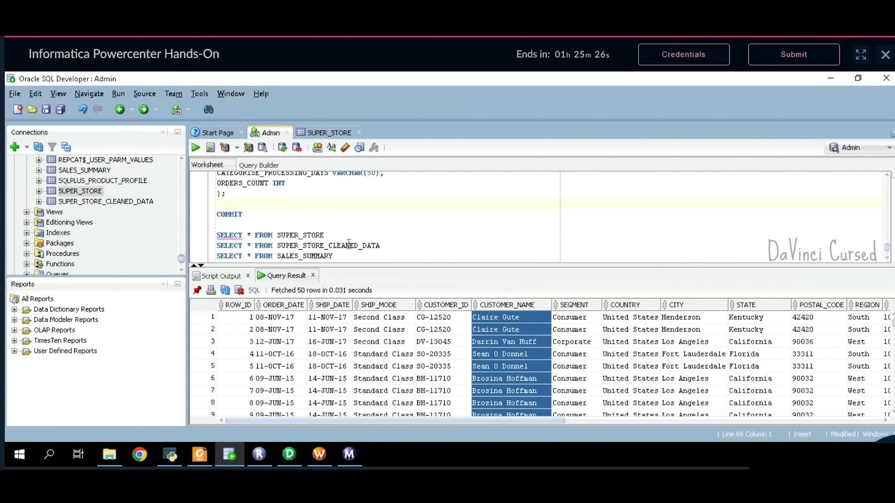
pyautogui.scroll(-1, 349, 243)
pyautogui.moveTo(389, 216); pyautogui.dragTo(198, 219)
pyautogui.click(197, 148)
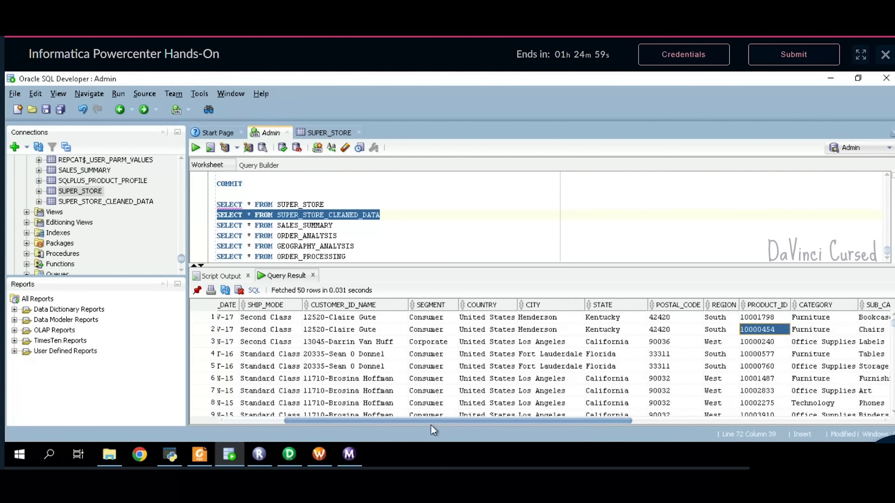
# - Inspect the CUSTOMER_ID_NAME column values, then place the caret on the SALES_SUMMARY query
pyautogui.moveTo(431, 424); pyautogui.dragTo(380, 424)
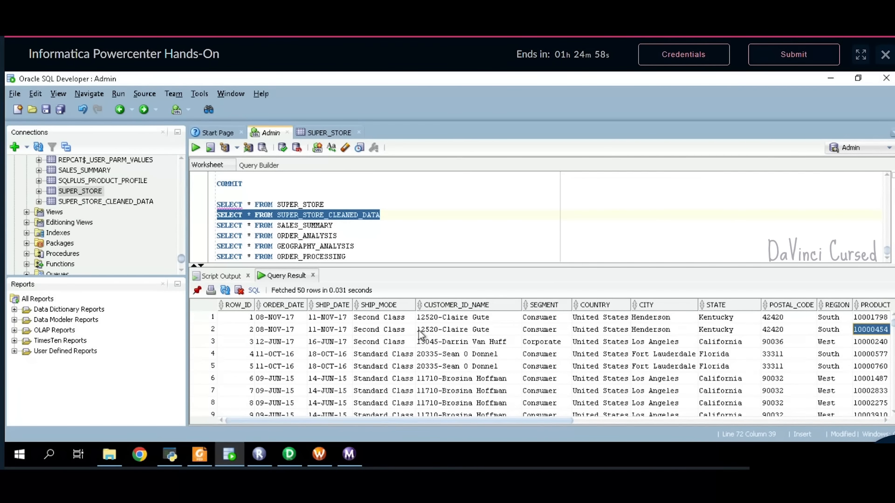
pyautogui.click(449, 307)
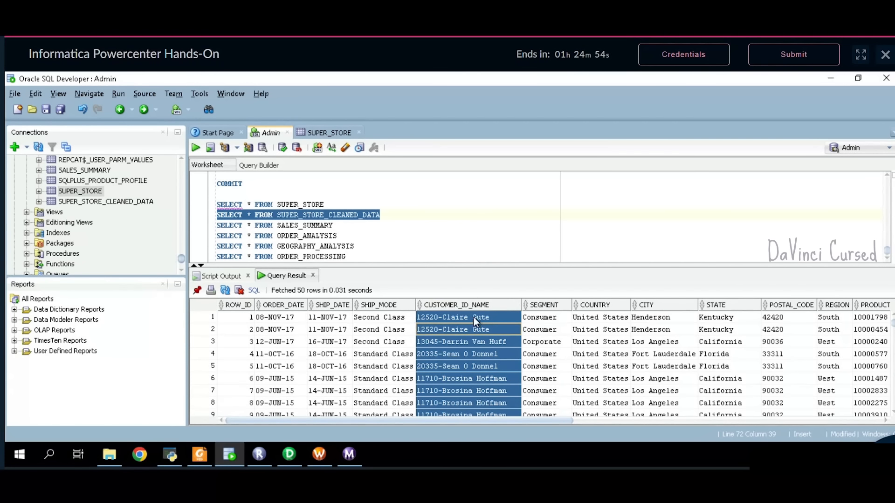
pyautogui.click(426, 318)
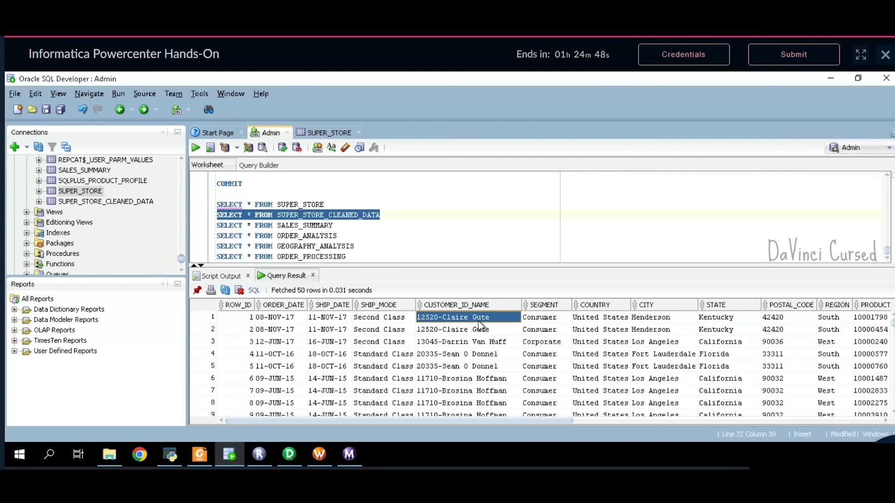
pyautogui.click(477, 307)
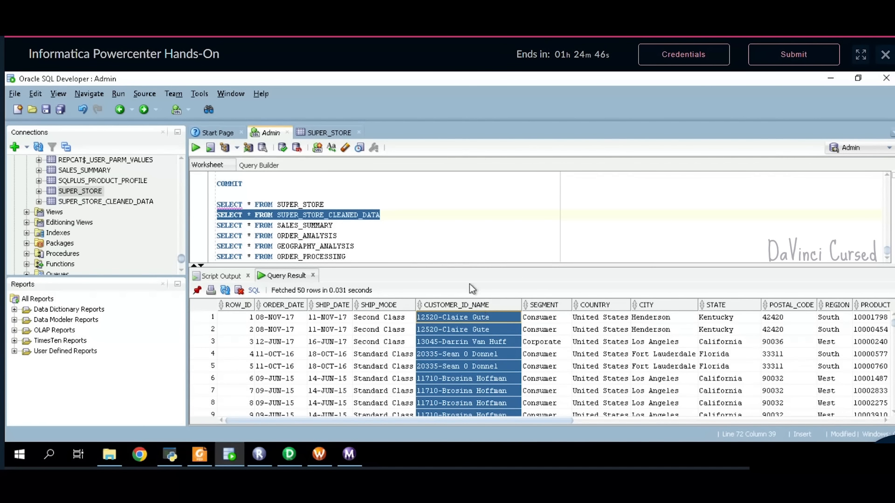
pyautogui.click(403, 237)
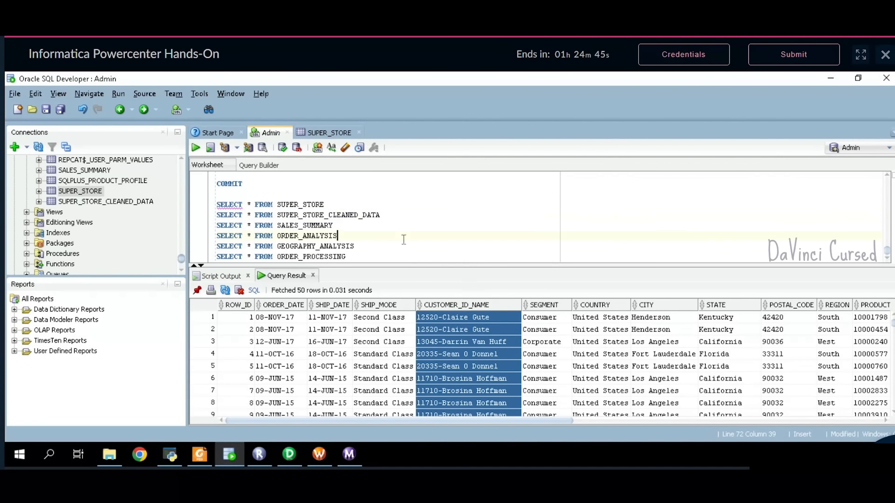
pyautogui.click(379, 227)
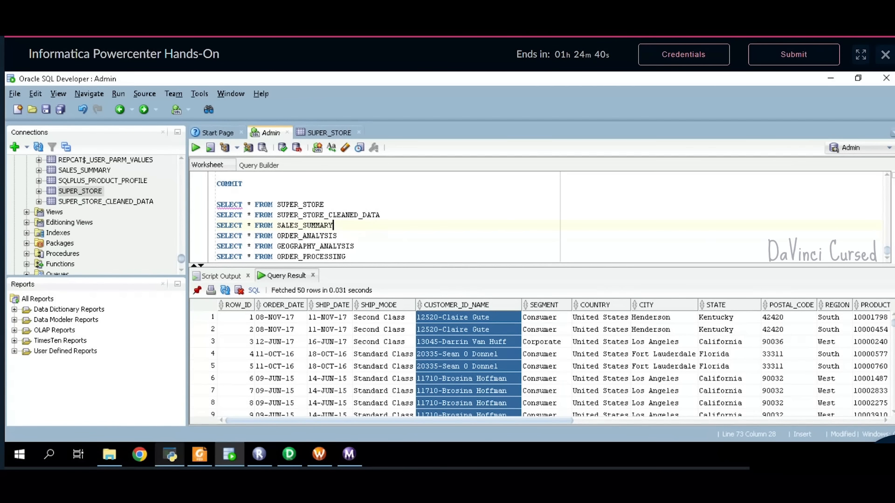
# - Start creating a new mapping via Mappings > Create in PowerCenter Designer
pyautogui.click(289, 455)
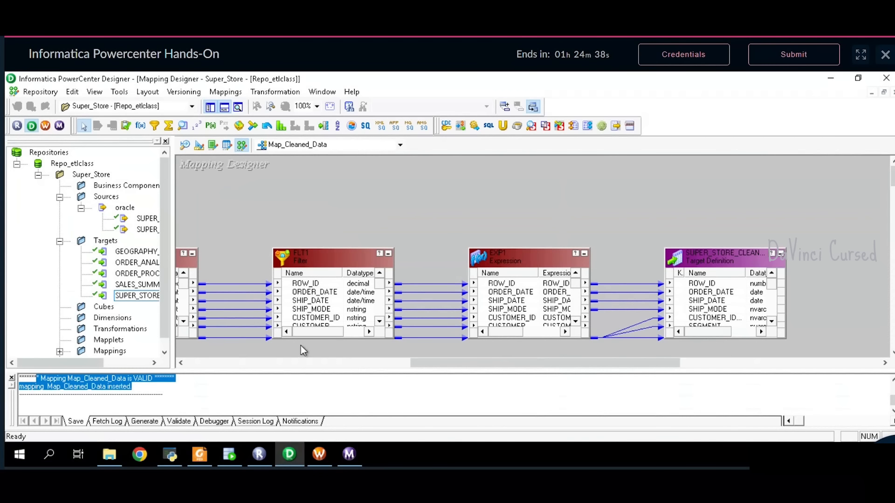
pyautogui.click(226, 92)
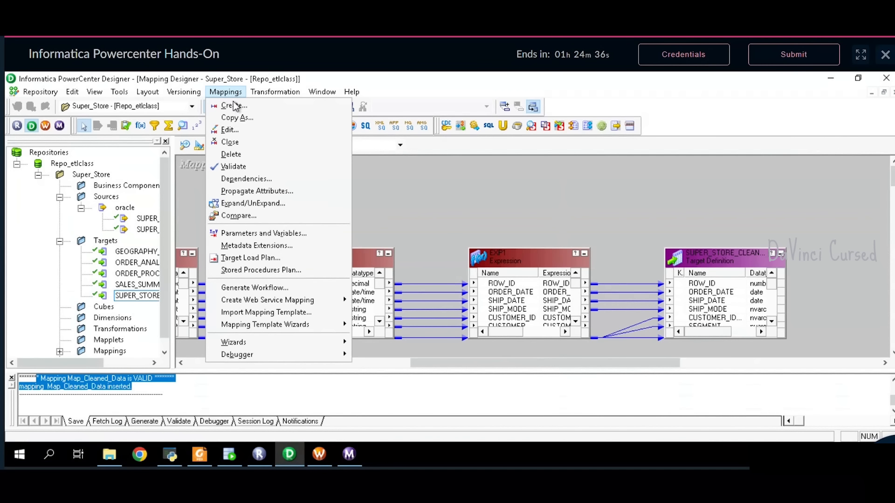
pyautogui.click(235, 106)
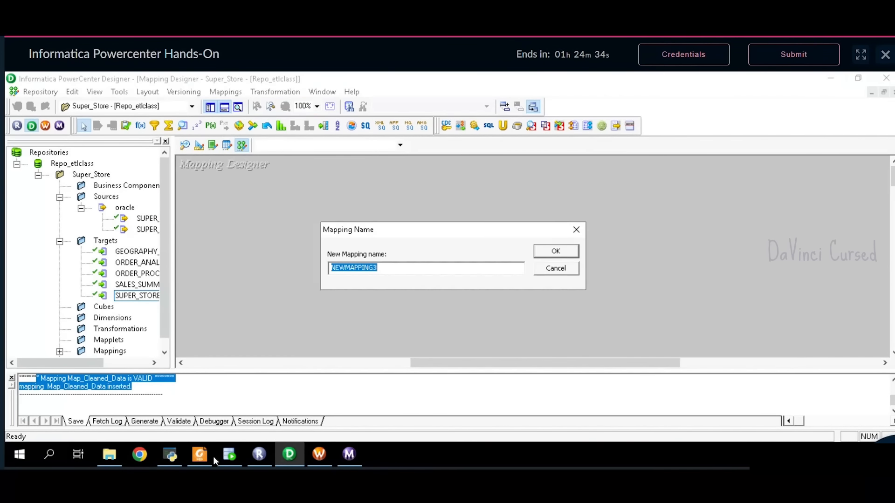
pyautogui.click(200, 455)
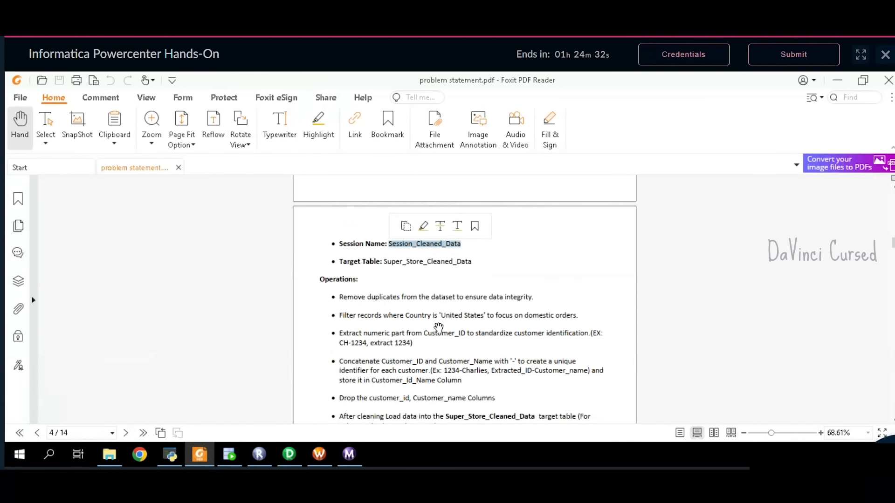
# - Select the mapping name Map_Sales_Summary under Task 1: Sales Summary on page 6
pyautogui.scroll(-15, 439, 327)
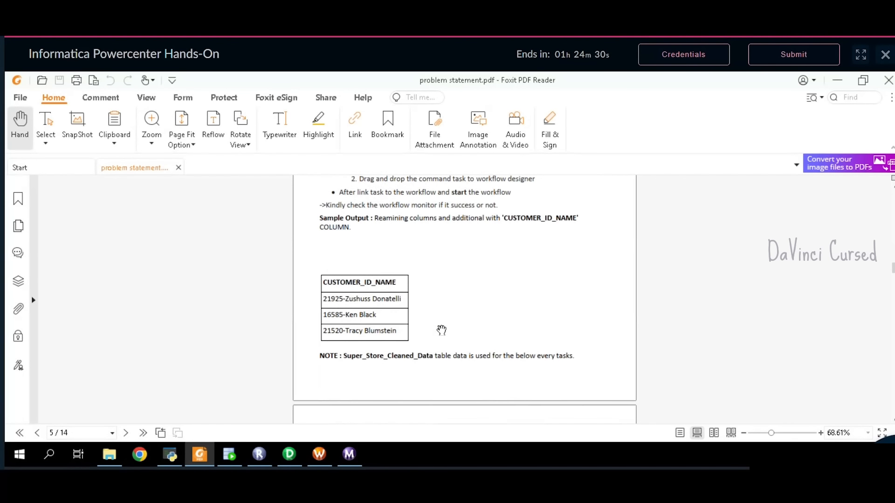
pyautogui.scroll(-10, 441, 330)
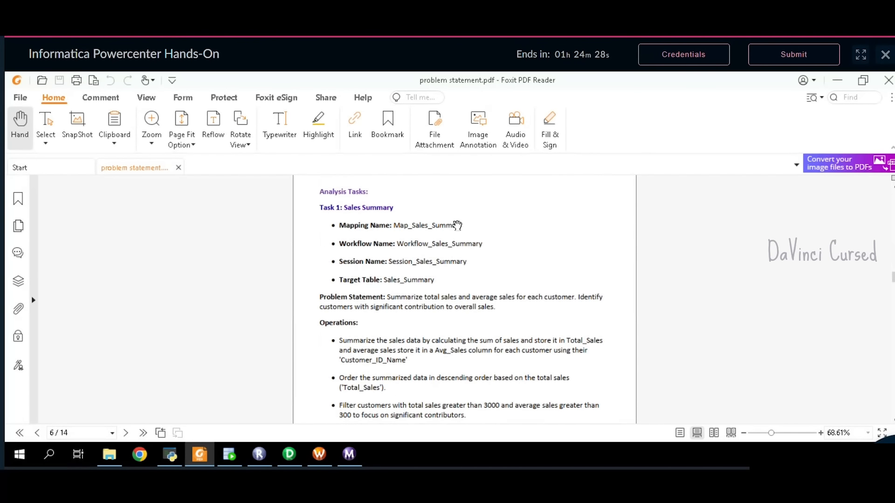
pyautogui.doubleClick(466, 227)
pyautogui.click(467, 231)
pyautogui.moveTo(467, 231); pyautogui.dragTo(397, 228)
pyautogui.hotkey('ctrl', 'c')
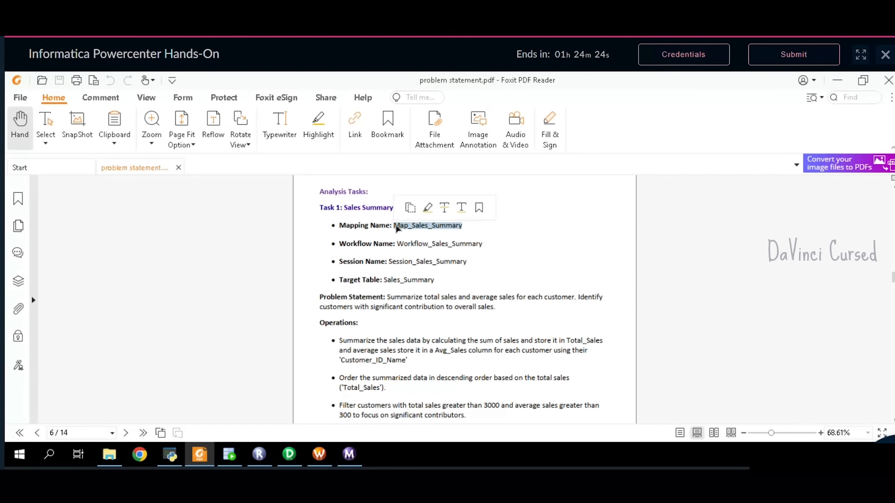
# - Name the new mapping Map_Sales_Summary and add the SUPER_STORE_CLEANED_DATA source to it
pyautogui.click(289, 454)
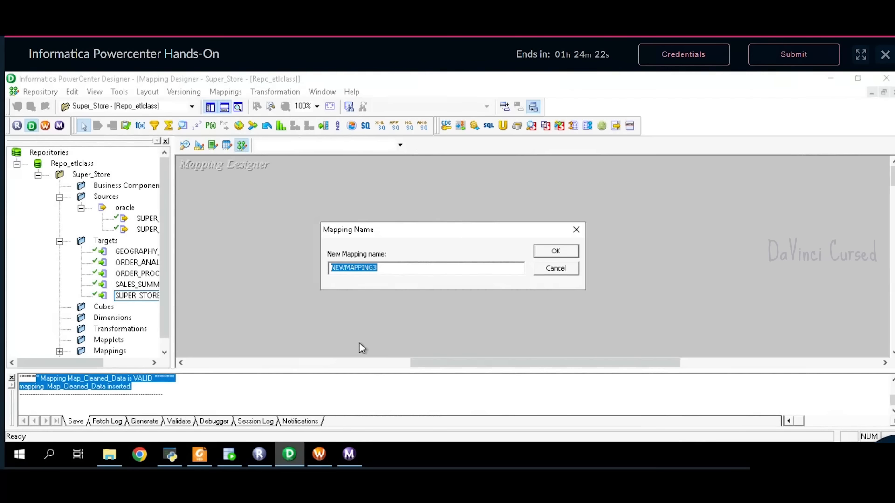
pyautogui.hotkey('ctrl', 'v')
pyautogui.click(572, 253)
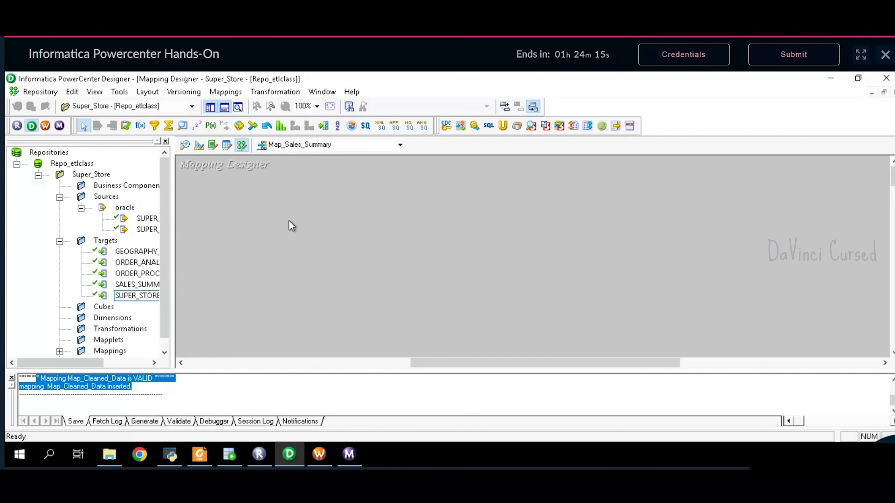
pyautogui.click(146, 231)
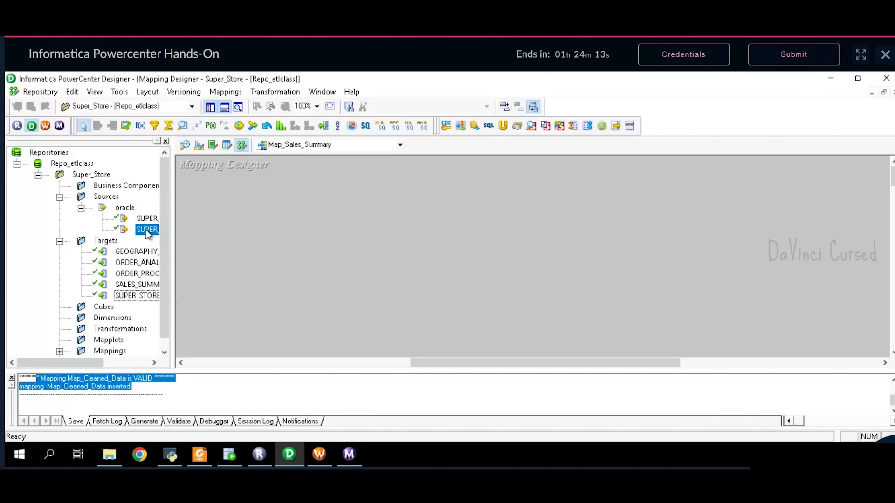
pyautogui.moveTo(139, 232); pyautogui.dragTo(255, 192)
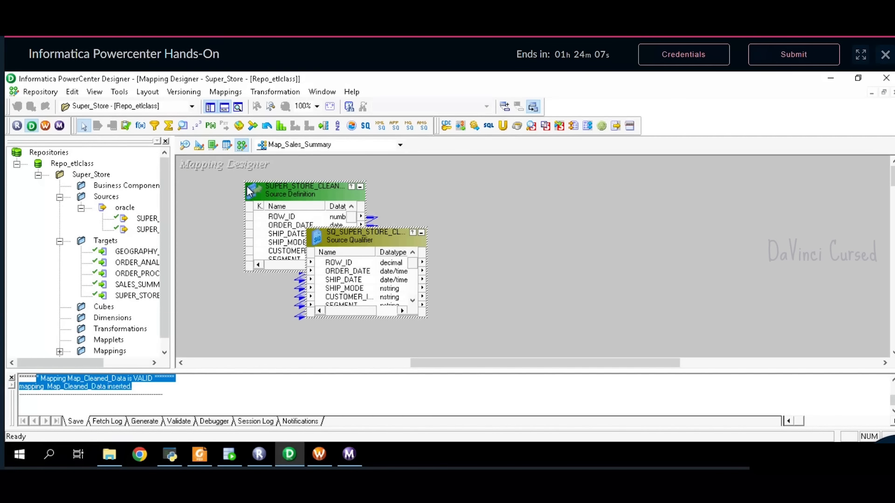
# - Arrange the source and its qualifier side by side, enlarging the qualifier to show all ports
pyautogui.doubleClick(335, 238)
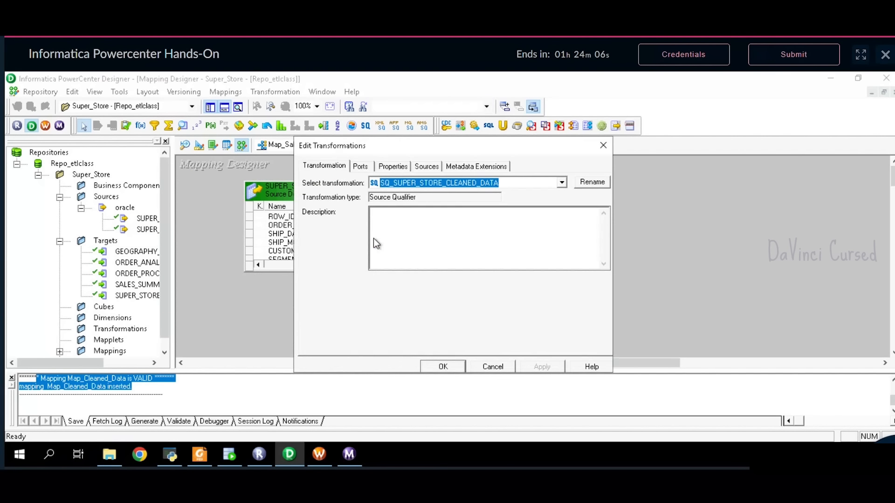
pyautogui.click(603, 147)
pyautogui.moveTo(256, 182); pyautogui.dragTo(190, 164)
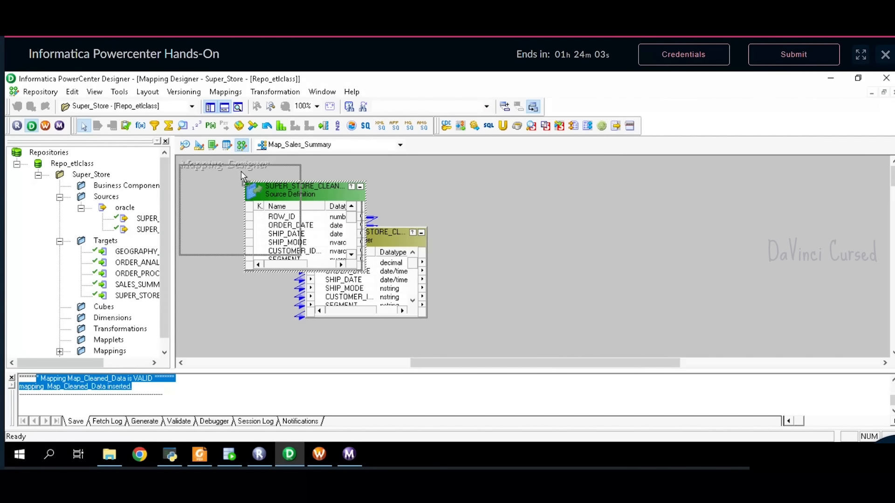
pyautogui.moveTo(360, 237); pyautogui.dragTo(402, 173)
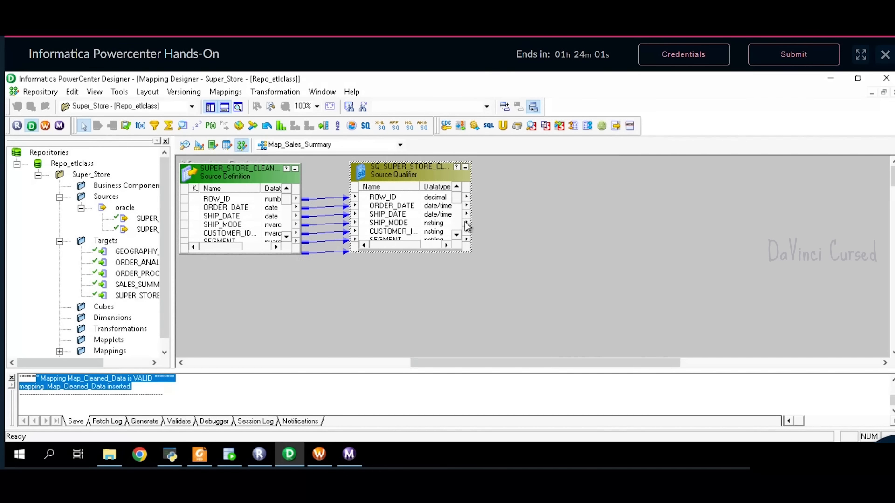
pyautogui.moveTo(473, 255); pyautogui.dragTo(496, 359)
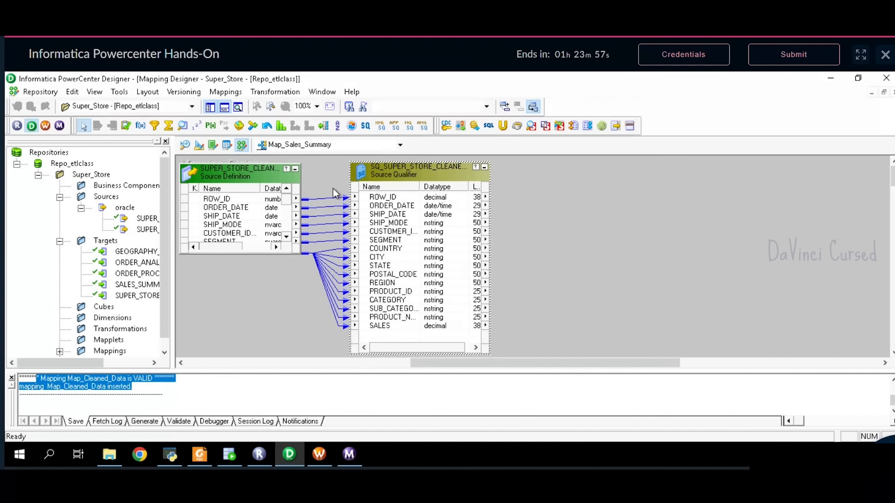
# - Review Task 1's operations list in the problem statement PDF
pyautogui.click(199, 454)
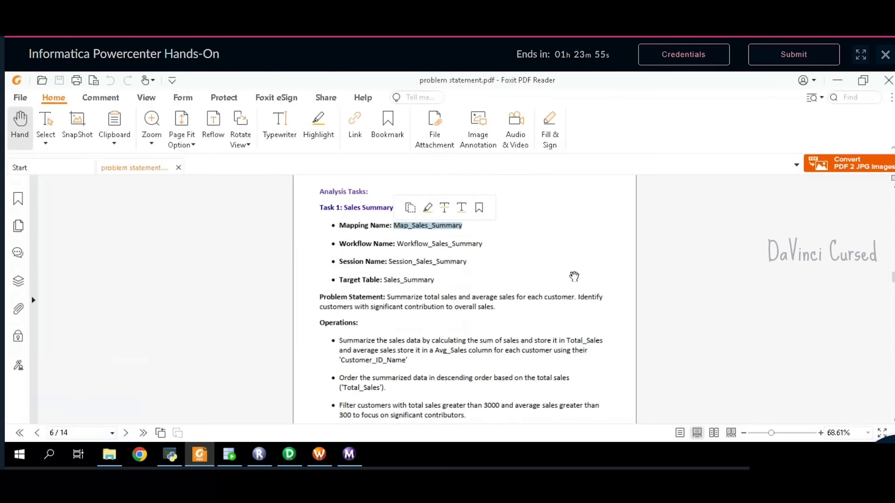
pyautogui.scroll(-3, 573, 275)
pyautogui.scroll(1, 557, 307)
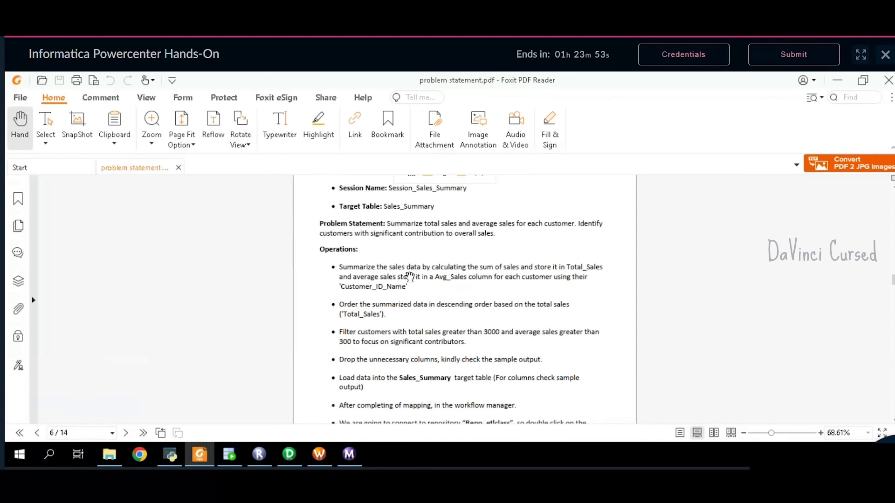
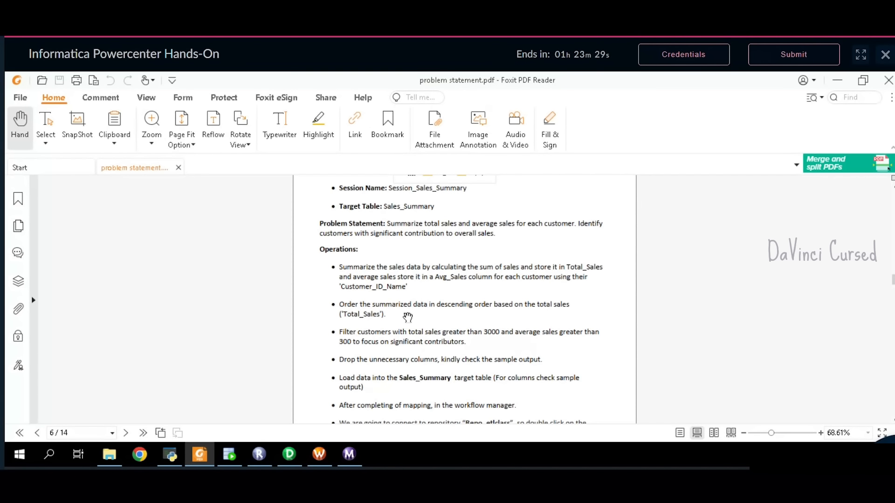
# - Scroll the problem statement down to the Sample Output table and back, then return to Designer
pyautogui.scroll(-1, 410, 328)
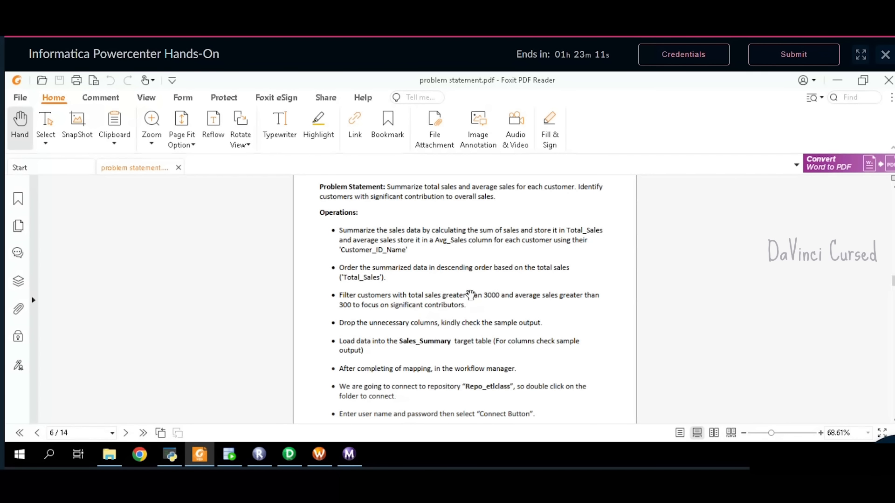
pyautogui.scroll(-3, 425, 331)
pyautogui.scroll(-10, 425, 330)
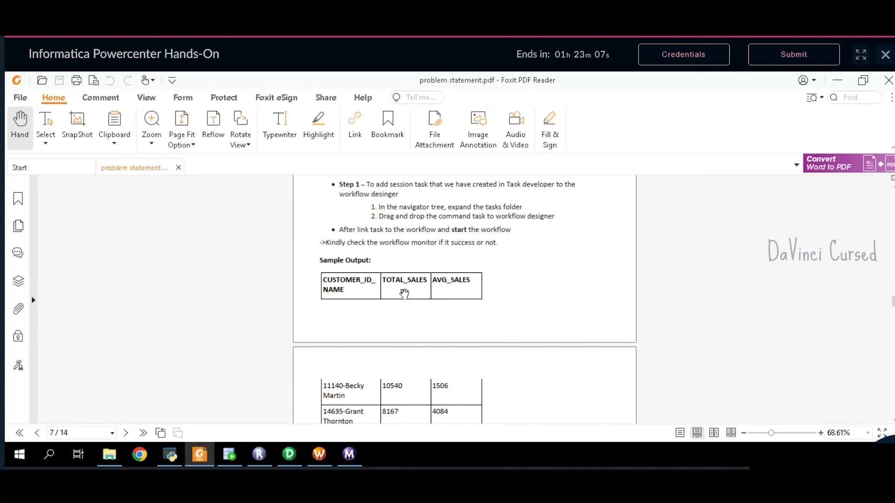
pyautogui.scroll(-1, 414, 308)
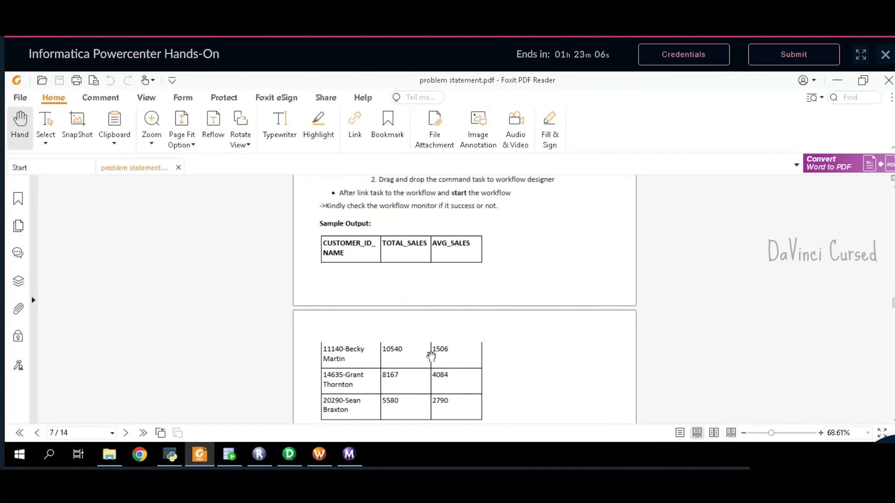
pyautogui.scroll(11, 430, 356)
pyautogui.scroll(5, 429, 355)
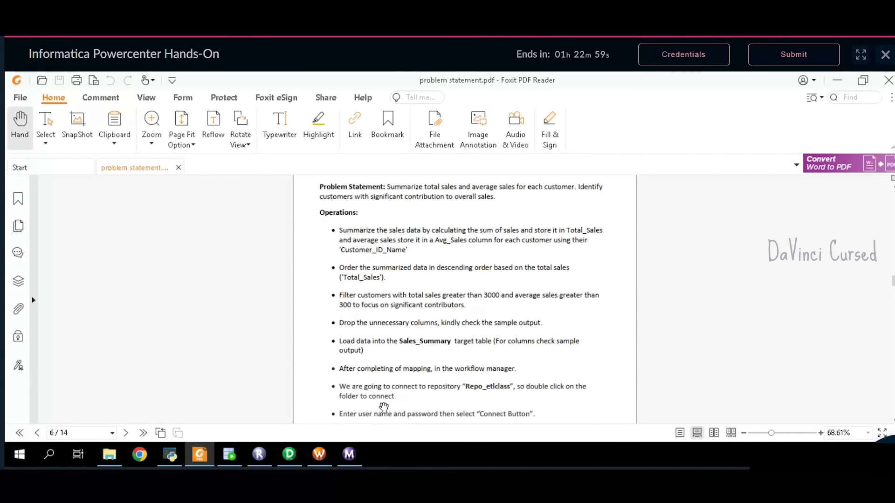
pyautogui.click(290, 456)
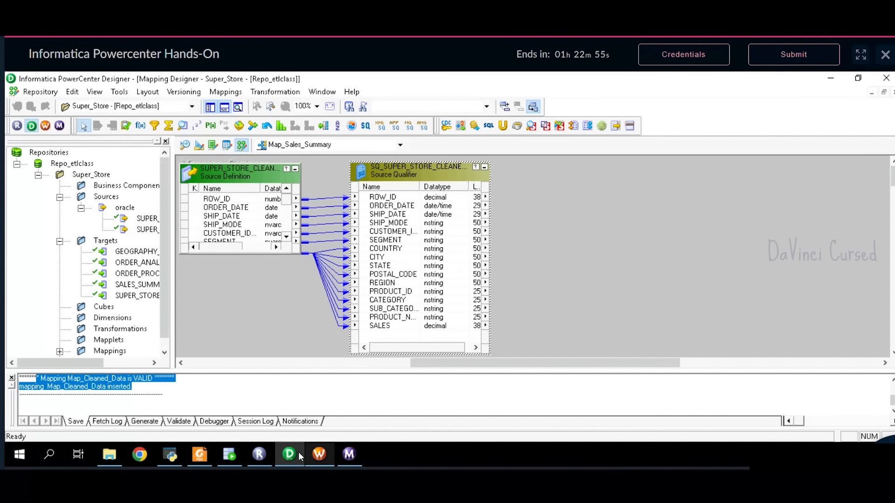
# - Add an AGGTRANS aggregator linked to all Source Qualifier ports and enlarge it
pyautogui.click(194, 454)
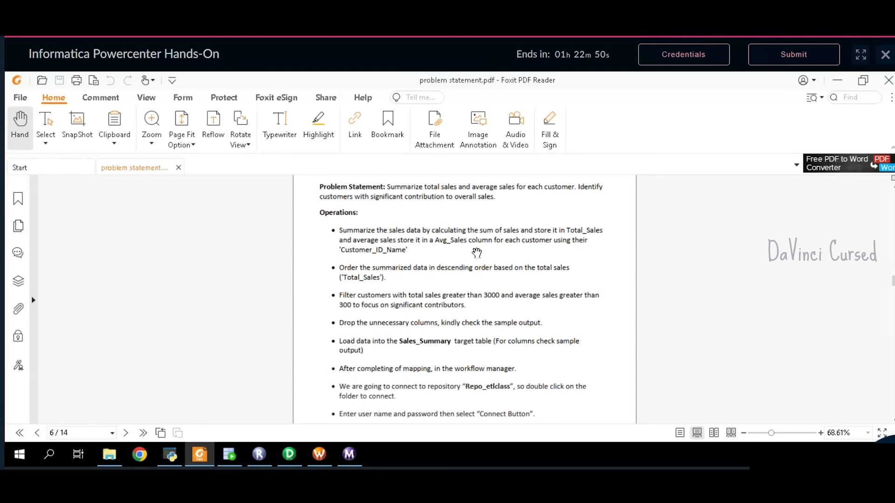
pyautogui.click(289, 455)
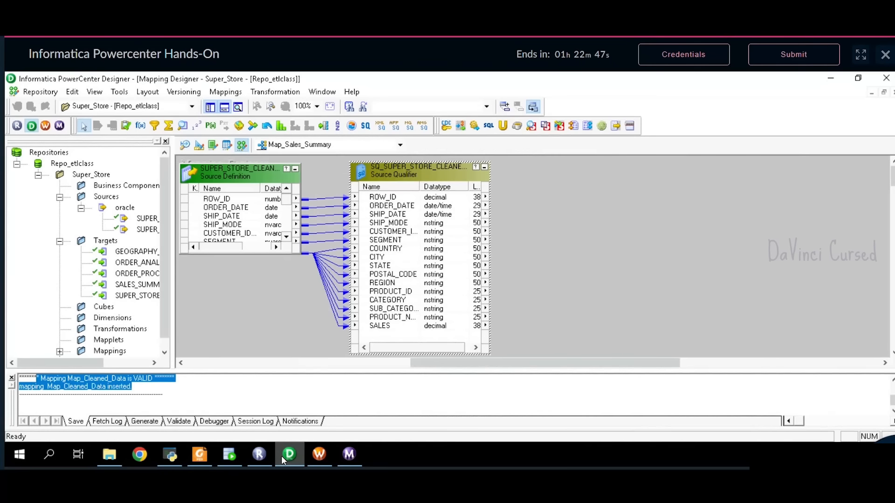
pyautogui.click(169, 130)
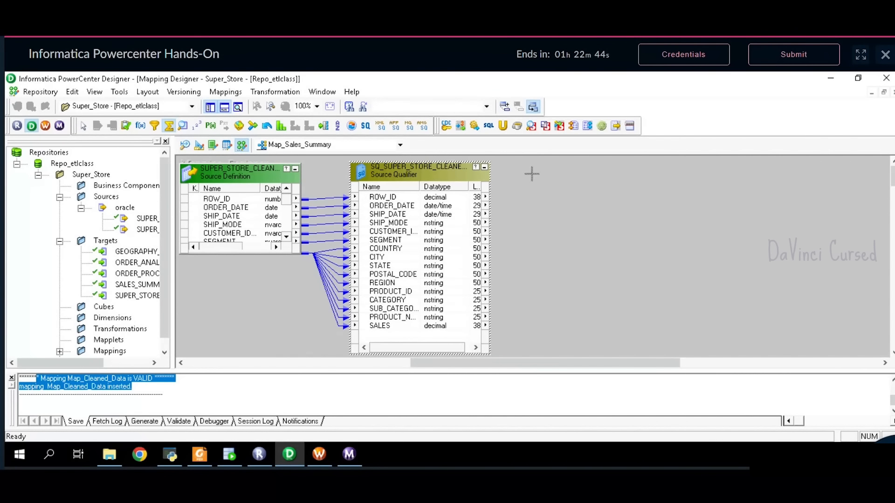
pyautogui.click(552, 174)
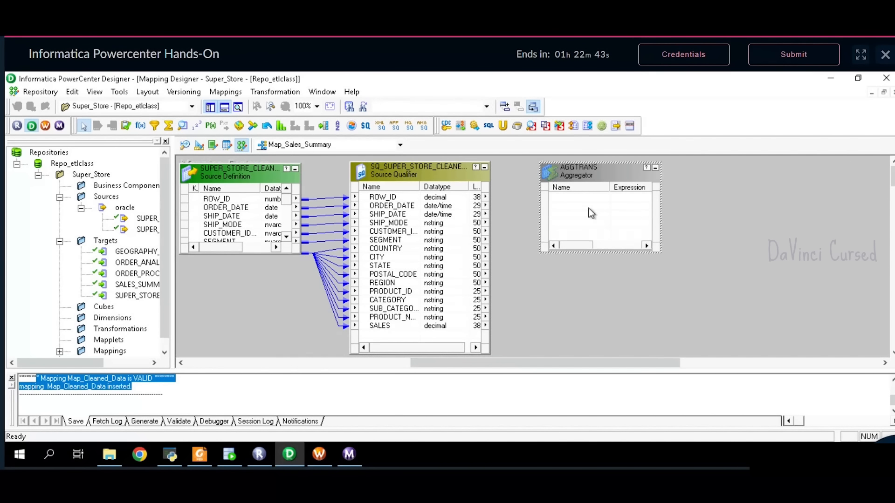
pyautogui.click(453, 197)
pyautogui.rightClick(454, 197)
pyautogui.click(488, 204)
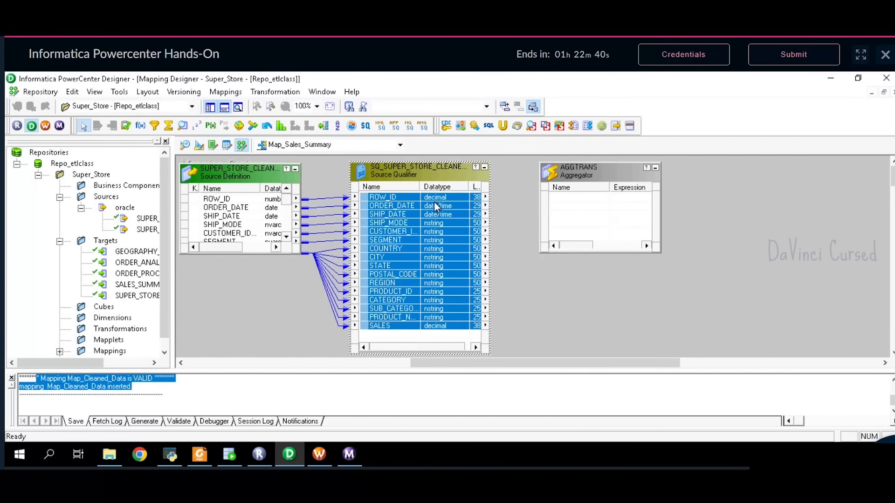
pyautogui.moveTo(435, 202); pyautogui.dragTo(616, 218)
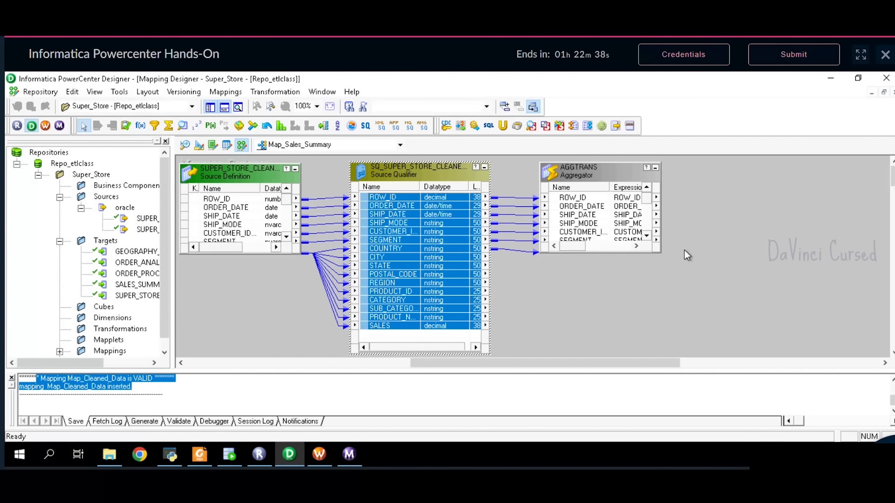
pyautogui.moveTo(661, 252); pyautogui.dragTo(670, 361)
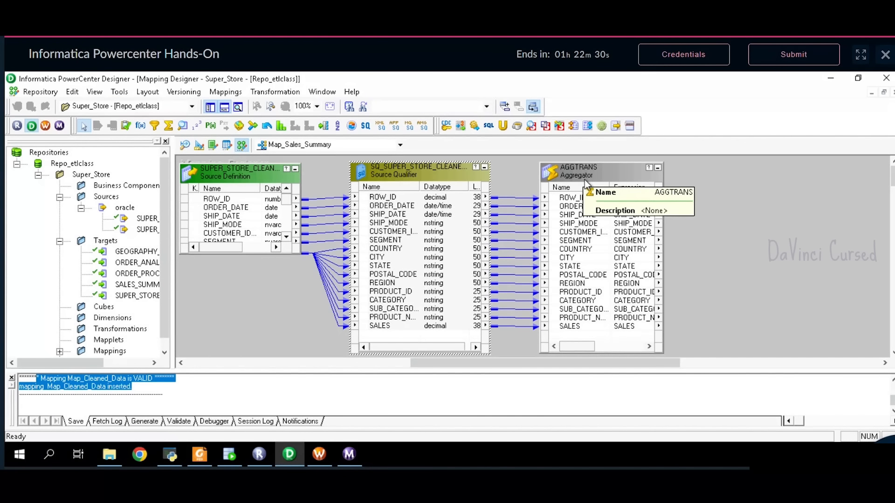
# - Delete the AGGTRANS aggregator along with its links
pyautogui.moveTo(502, 175); pyautogui.dragTo(512, 345)
pyautogui.click(625, 168)
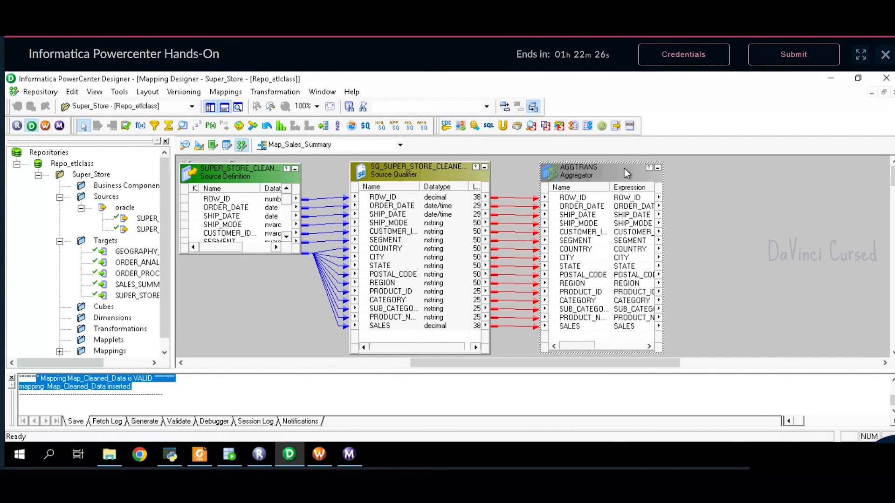
pyautogui.press('Delete')
# - Confirm the deletion and add a fresh AGGTRANS fed only by CUSTOMER_ID_NAME and SALES
pyautogui.click(484, 288)
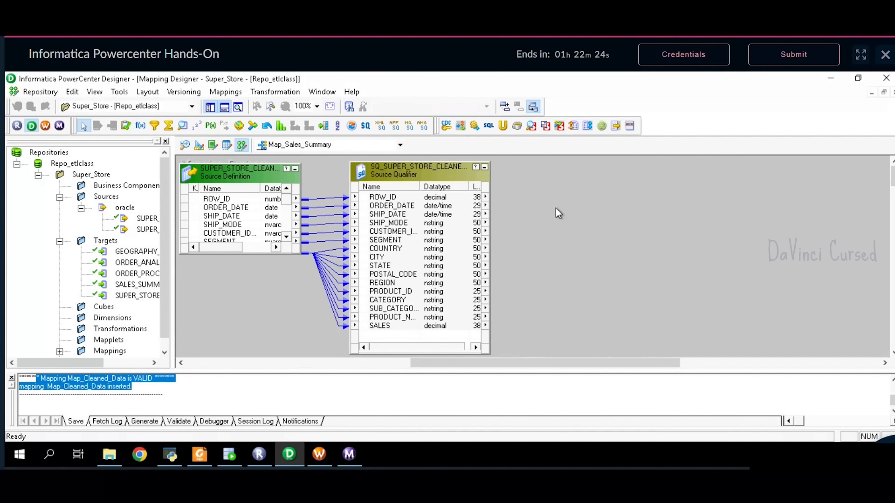
pyautogui.click(169, 126)
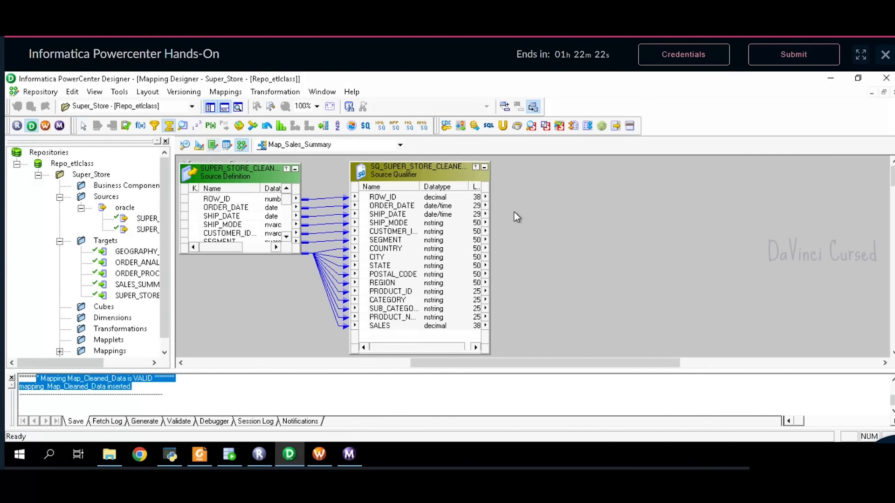
pyautogui.click(560, 171)
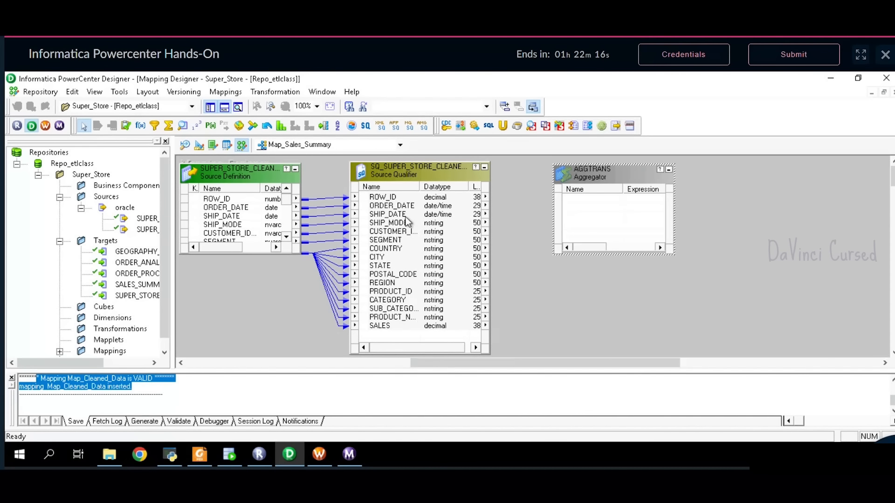
pyautogui.click(404, 231)
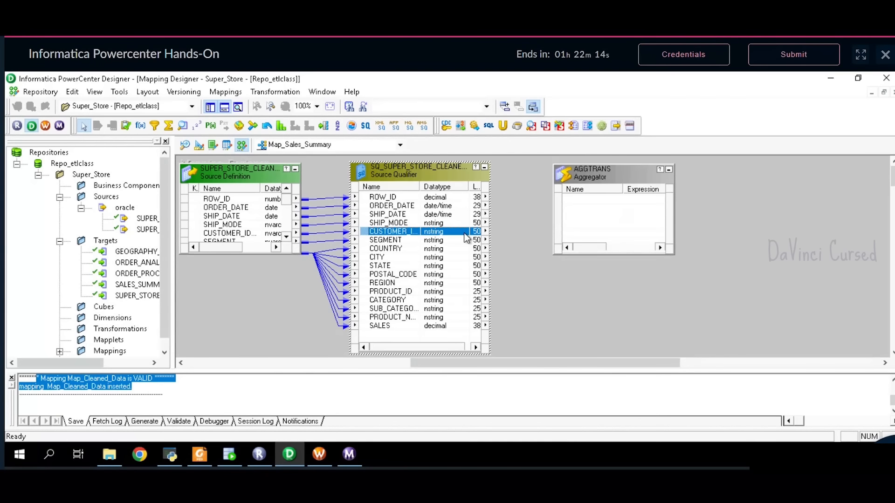
pyautogui.moveTo(466, 238); pyautogui.dragTo(592, 201)
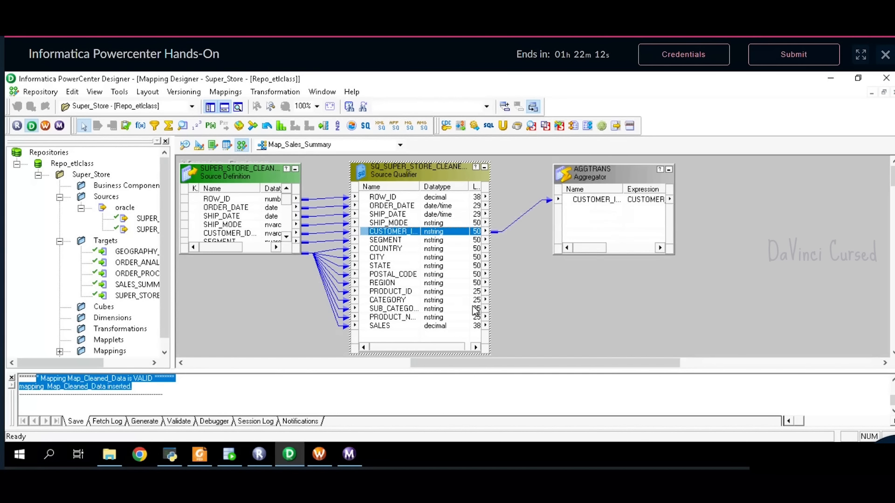
pyautogui.moveTo(441, 327); pyautogui.dragTo(607, 214)
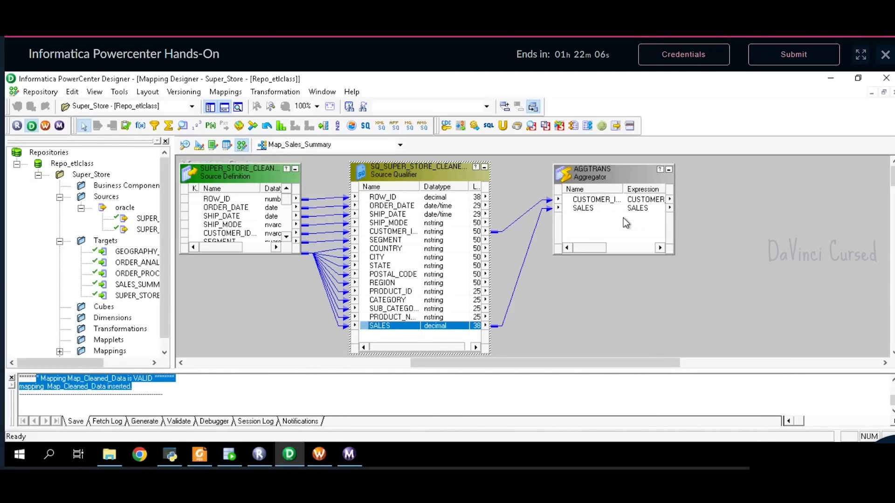
pyautogui.moveTo(628, 177); pyautogui.dragTo(623, 200)
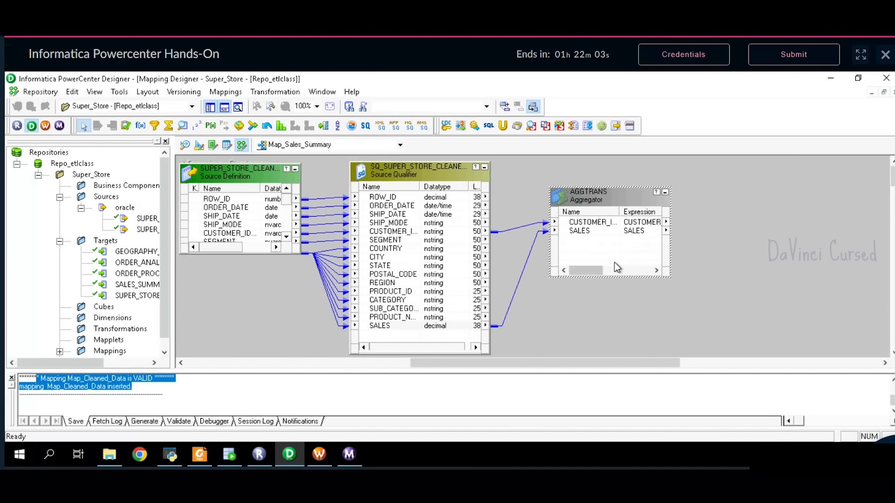
pyautogui.doubleClick(608, 204)
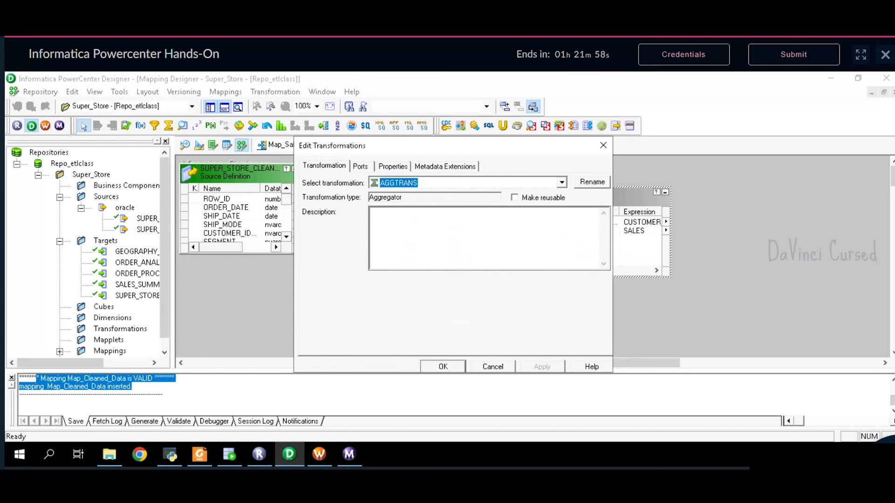
# - Add two new ports named TOT_SALES and AVG_SALES below SALES in AGGTRANS
pyautogui.click(363, 167)
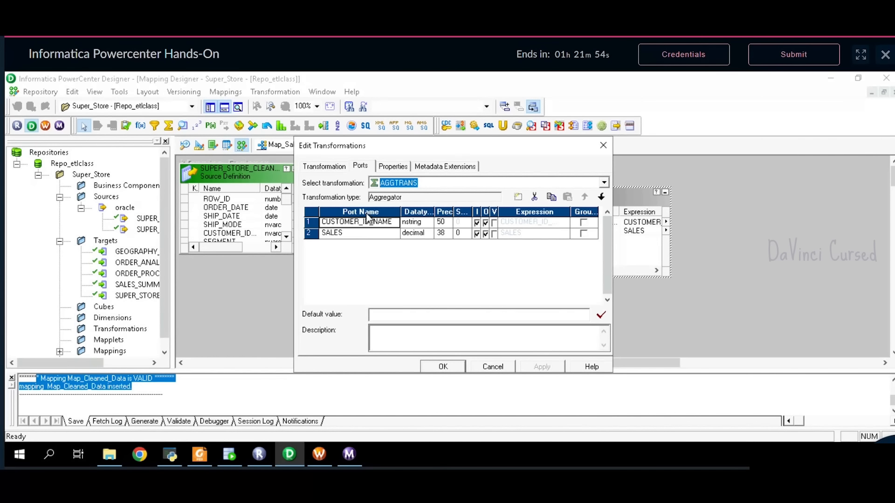
pyautogui.click(312, 236)
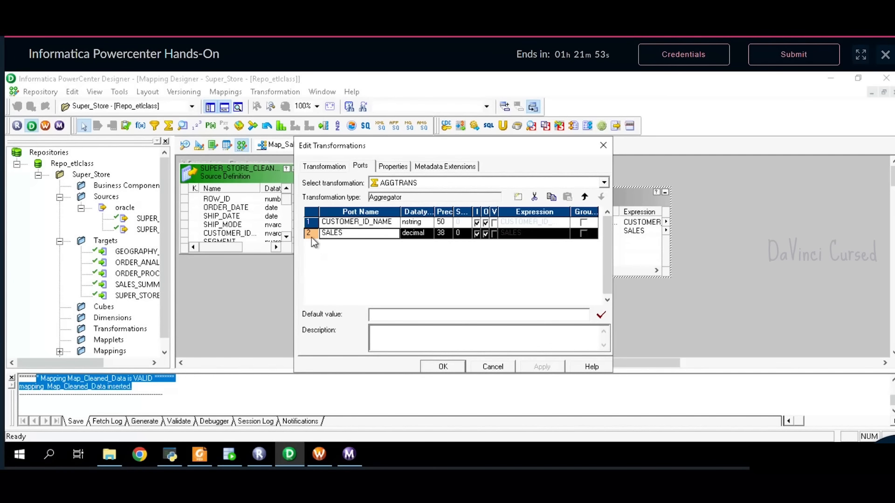
pyautogui.click(518, 197)
pyautogui.click(518, 197)
pyautogui.click(360, 246)
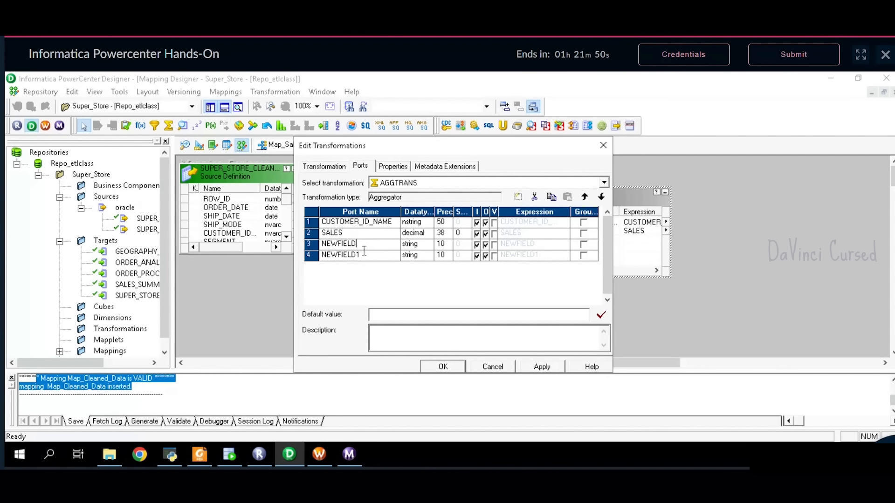
pyautogui.press('BackSpace')
pyautogui.press('BackSpace')
pyautogui.press('BackSpace')
pyautogui.press('BackSpace')
pyautogui.press('BackSpace')
pyautogui.press('BackSpace')
pyautogui.press('BackSpace')
pyautogui.write('TOT_SALES')
pyautogui.click(361, 255)
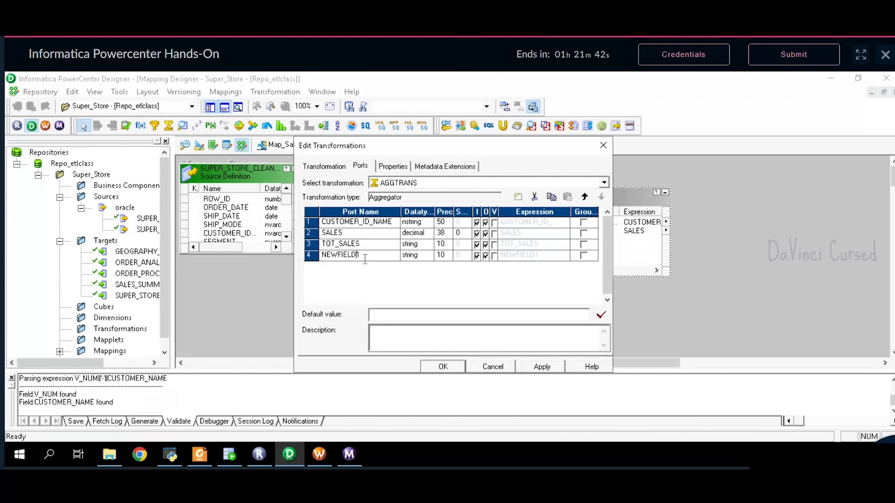
pyautogui.press('BackSpace')
pyautogui.press('BackSpace')
pyautogui.press('BackSpace')
pyautogui.press('BackSpace')
pyautogui.press('BackSpace')
pyautogui.press('BackSpace')
pyautogui.press('BackSpace')
pyautogui.write('AVG_SALES')
# - Make TOT_SALES and AVG_SALES integer, output-only ports
pyautogui.click(417, 245)
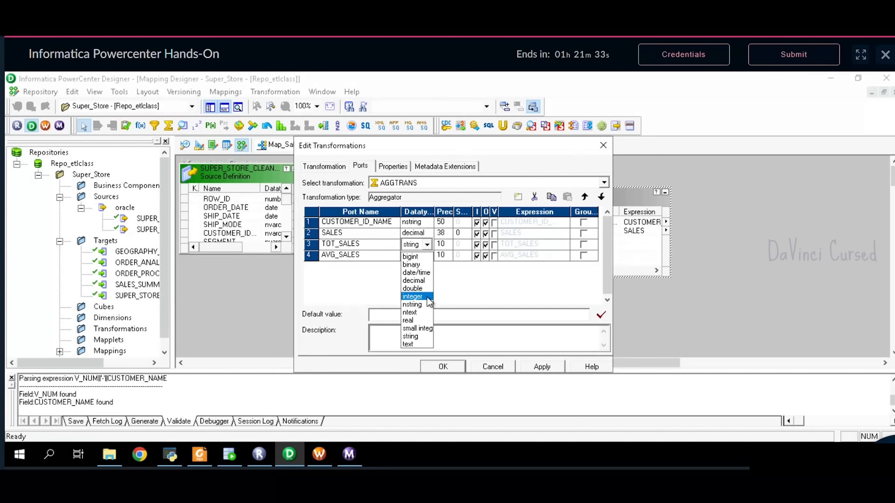
pyautogui.click(427, 297)
pyautogui.click(424, 256)
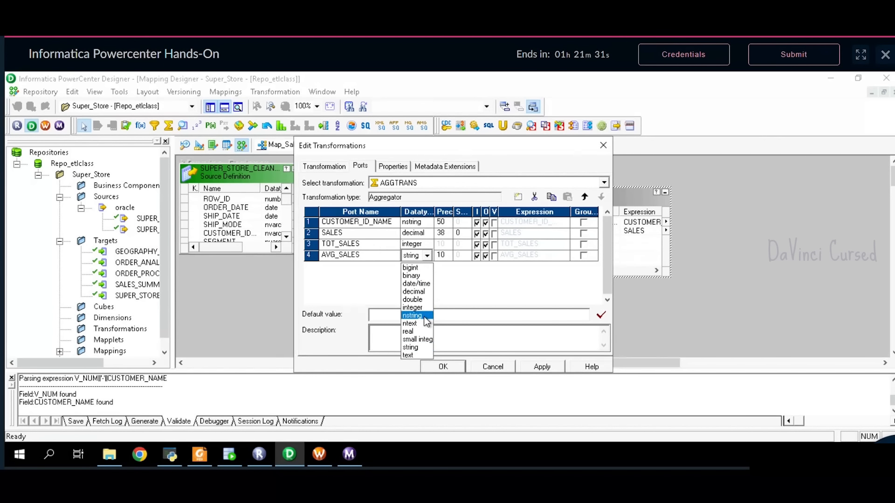
pyautogui.click(421, 308)
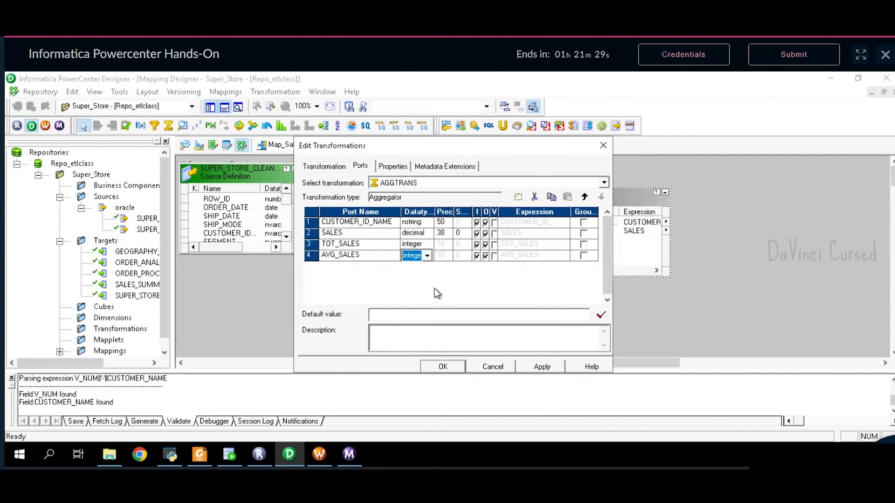
pyautogui.click(477, 244)
pyautogui.click(477, 256)
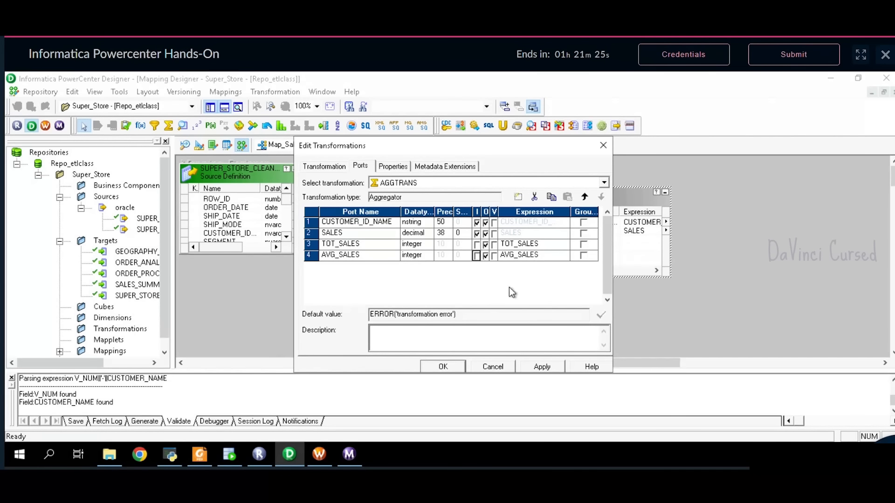
pyautogui.click(531, 244)
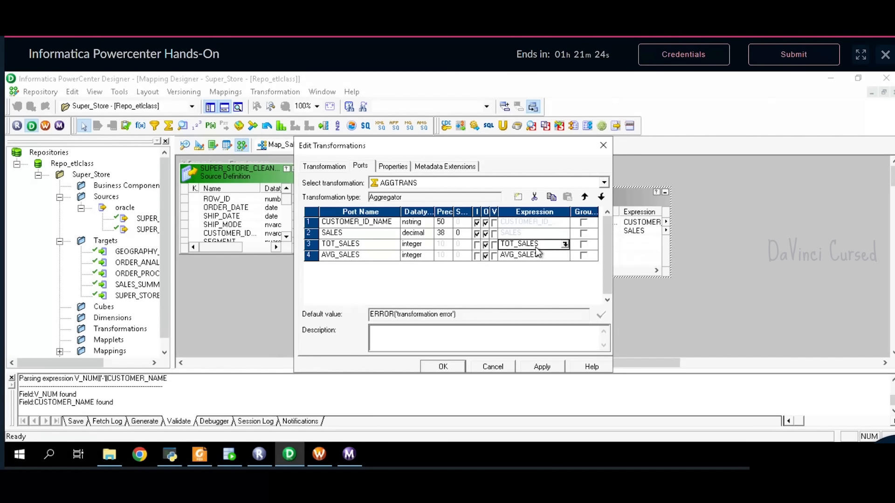
pyautogui.click(566, 245)
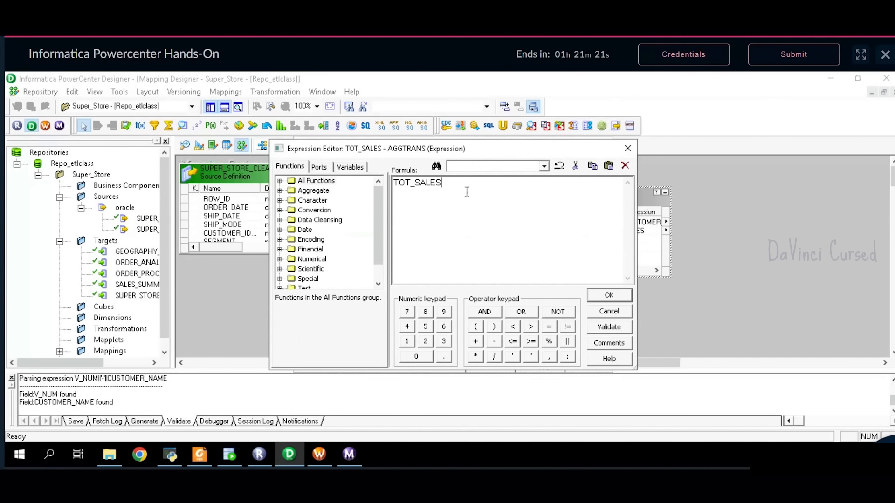
# - Set the TOT_SALES expression to SUM(SALES) and validate it
pyautogui.moveTo(468, 191); pyautogui.dragTo(329, 185)
pyautogui.press('Delete')
pyautogui.write('SUM(')
pyautogui.click(319, 167)
pyautogui.write('(')
pyautogui.doubleClick(325, 202)
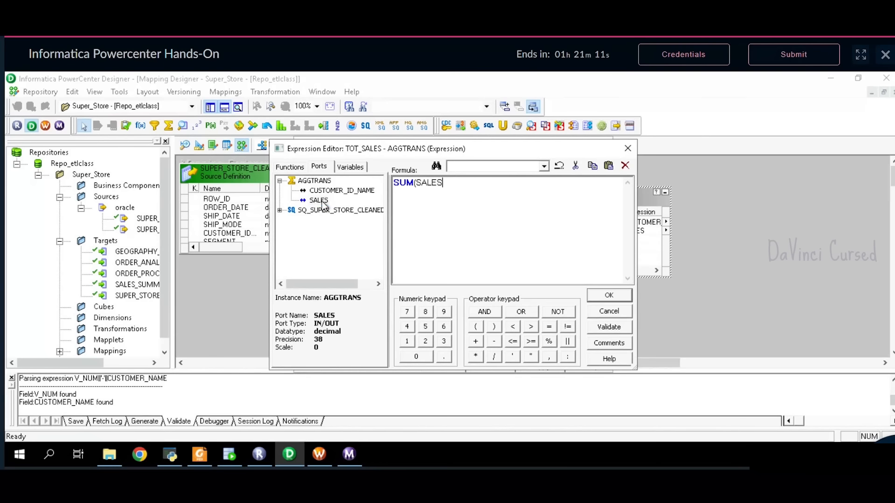
pyautogui.write(')')
pyautogui.click(605, 329)
pyautogui.click(509, 292)
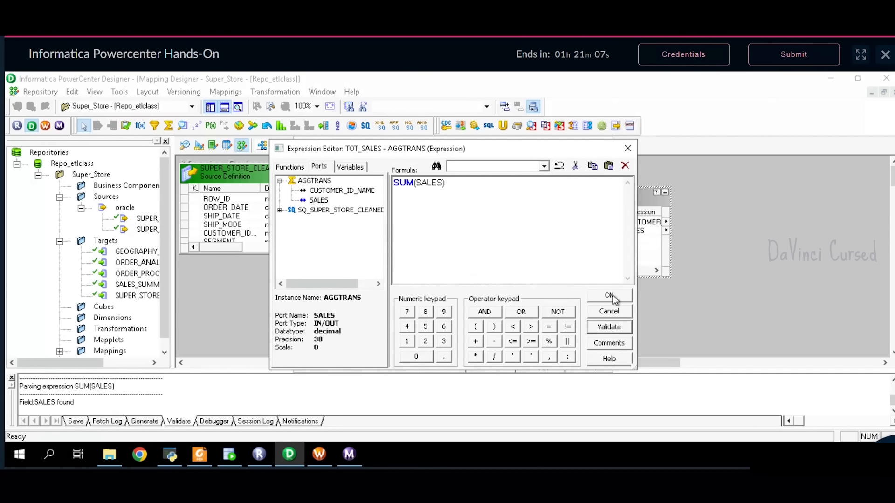
pyautogui.click(609, 295)
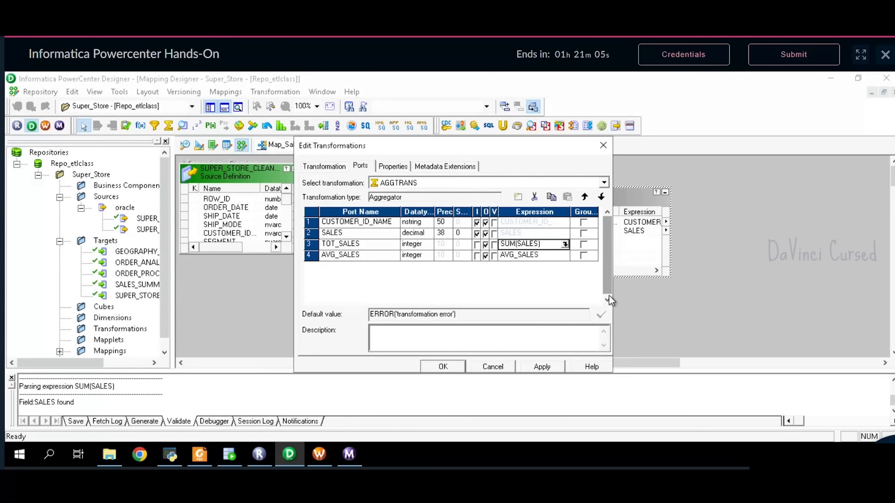
# - Set the AVG_SALES expression to AVG(SALES) and validate it
pyautogui.click(561, 260)
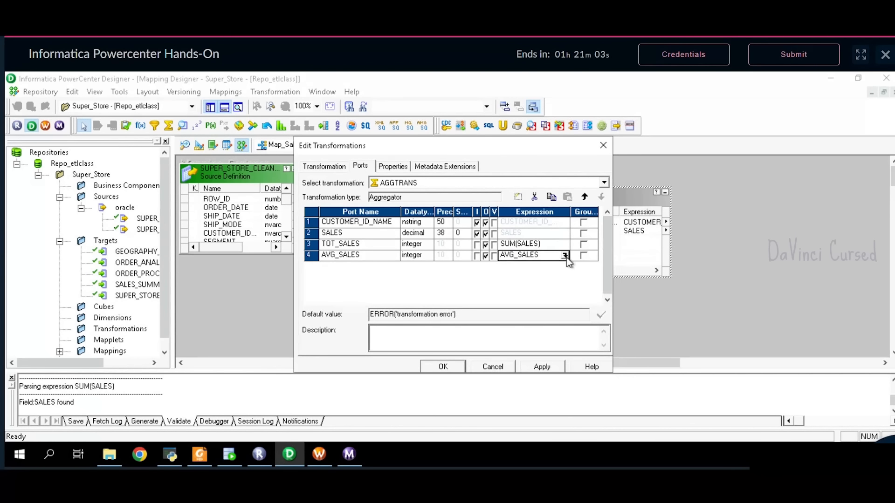
pyautogui.click(565, 256)
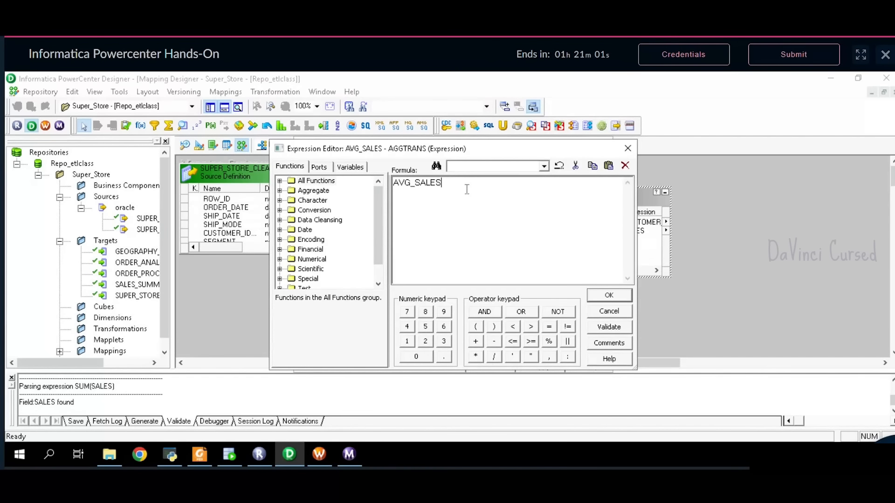
pyautogui.press('BackSpace')
pyautogui.press('BackSpace')
pyautogui.press('BackSpace')
pyautogui.press('BackSpace')
pyautogui.press('BackSpace')
pyautogui.press('BackSpace')
pyautogui.write('(')
pyautogui.click(324, 170)
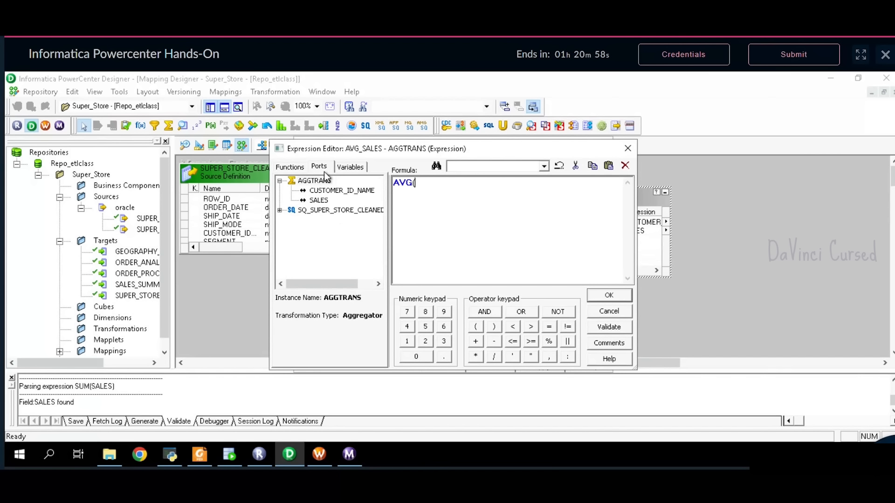
pyautogui.doubleClick(320, 202)
pyautogui.write(')')
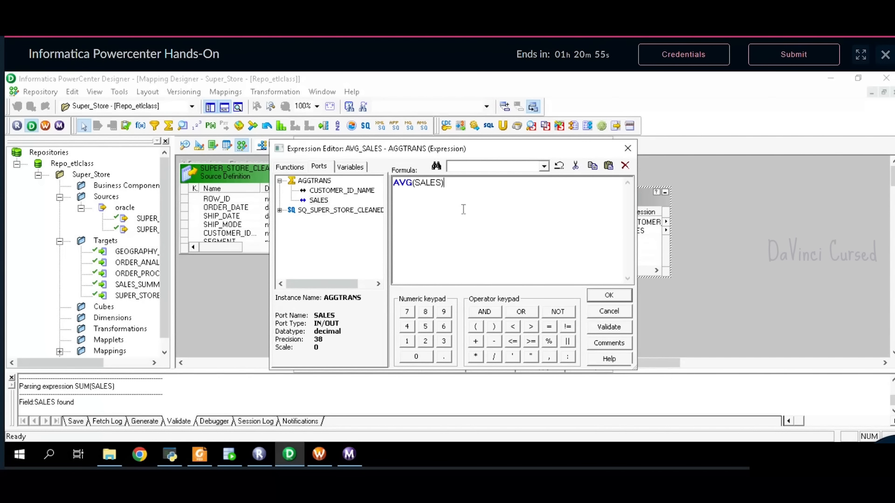
pyautogui.click(609, 328)
pyautogui.click(497, 289)
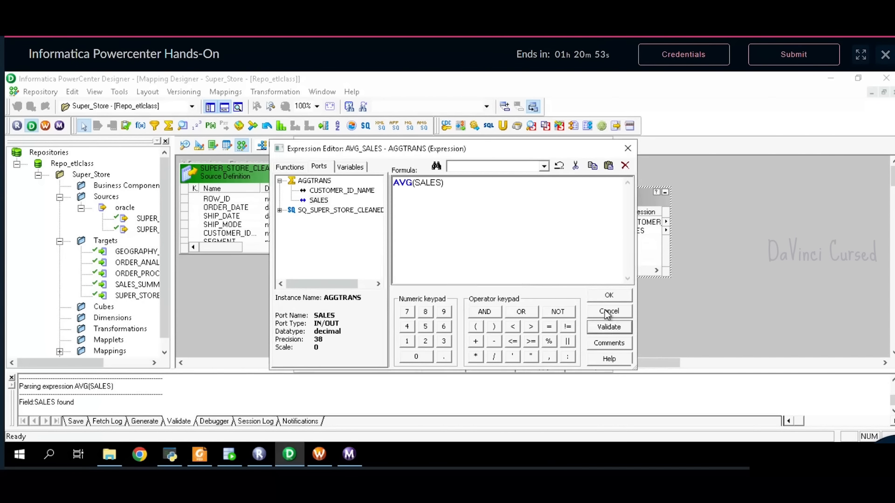
pyautogui.click(608, 296)
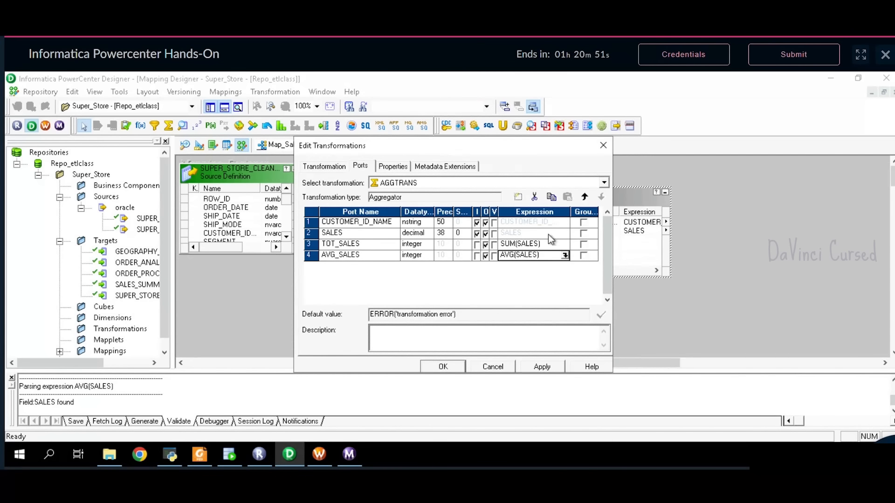
# - Group AGGTRANS by CUSTOMER_ID_NAME and apply the changes
pyautogui.click(584, 223)
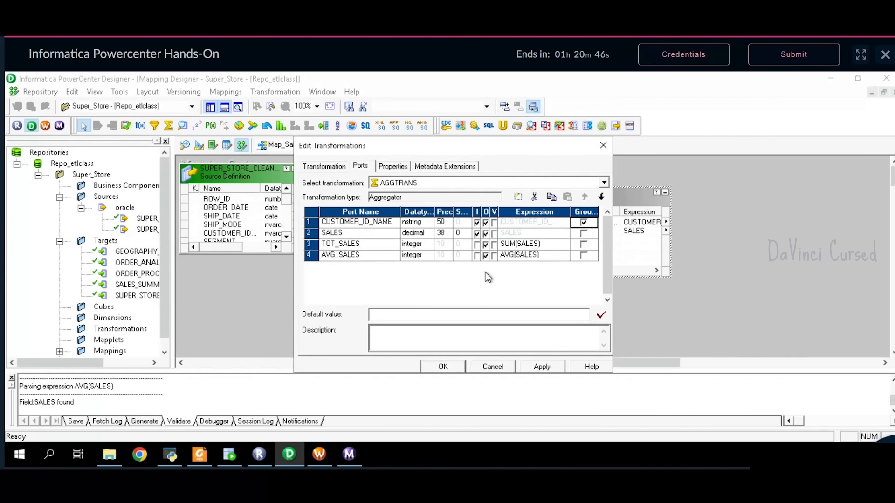
pyautogui.click(536, 366)
pyautogui.click(443, 367)
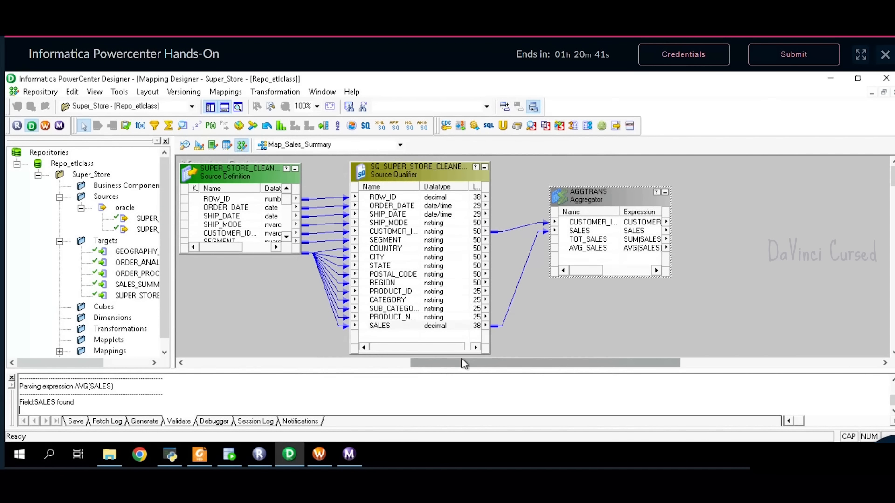
pyautogui.moveTo(612, 203); pyautogui.dragTo(612, 212)
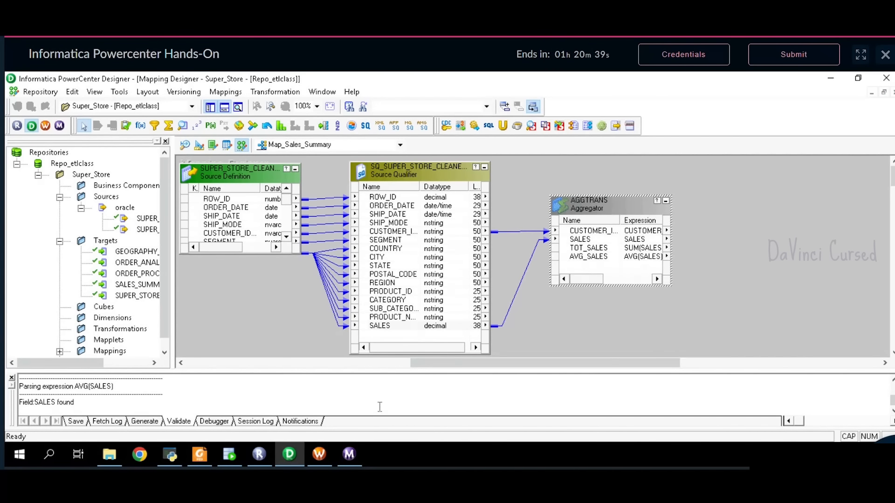
pyautogui.click(200, 456)
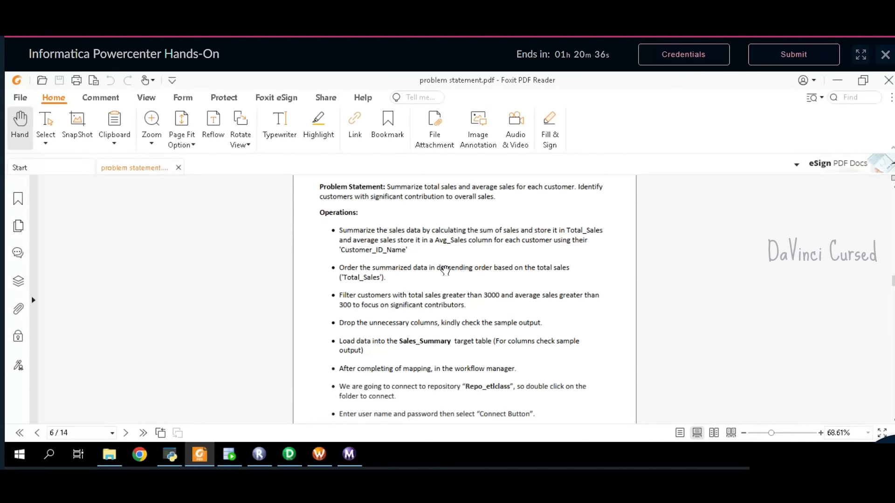
pyautogui.scroll(-1, 446, 270)
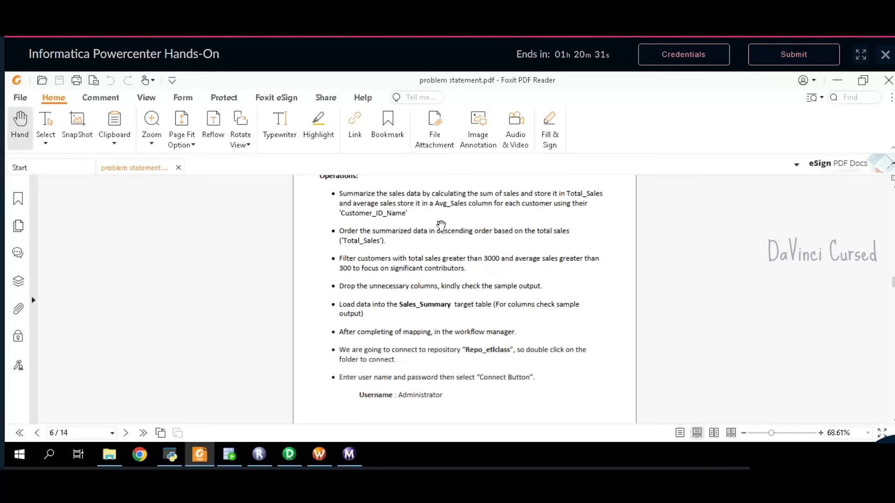
pyautogui.click(298, 453)
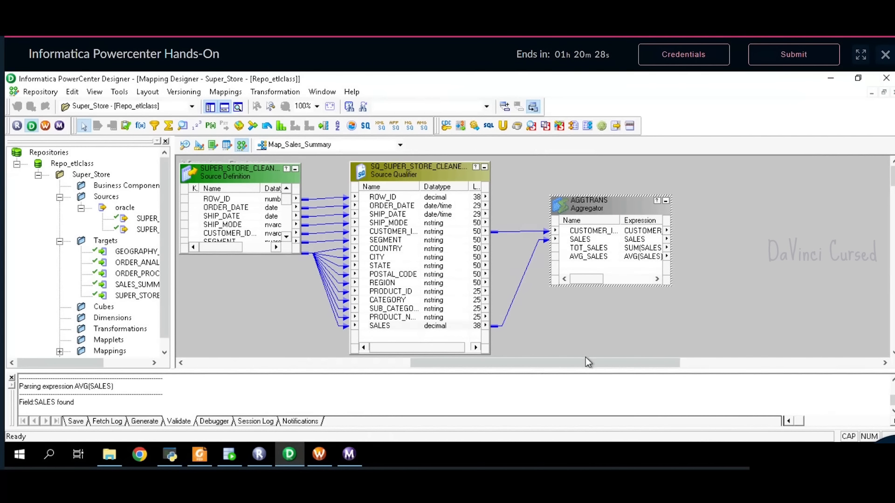
# - Add a Sorter linked to all four AGGTRANS ports
pyautogui.click(337, 126)
pyautogui.click(731, 201)
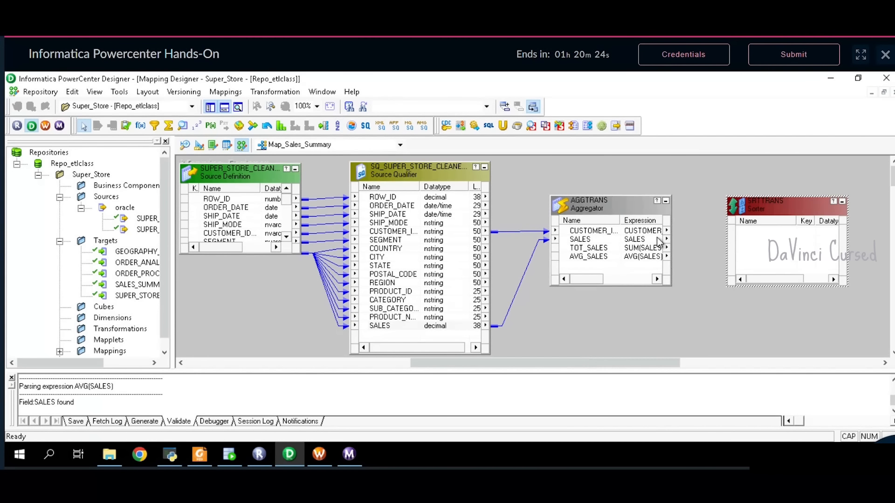
pyautogui.click(638, 232)
pyautogui.rightClick(638, 232)
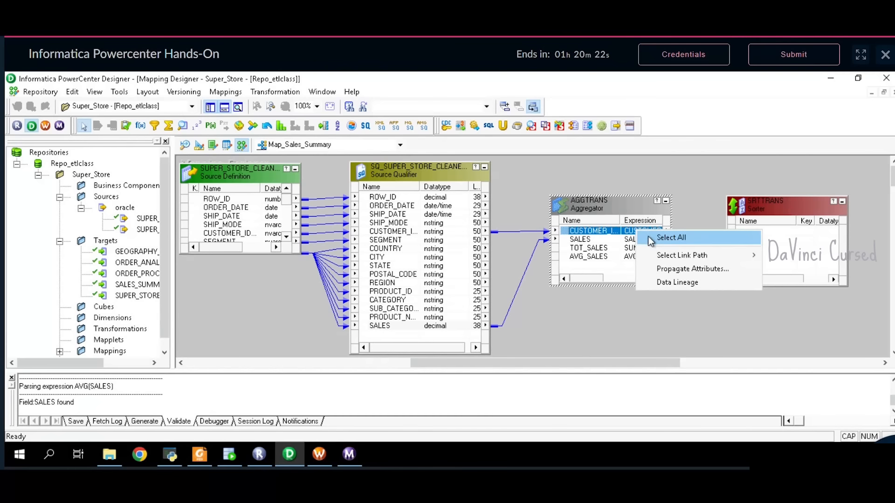
pyautogui.click(648, 236)
pyautogui.moveTo(634, 231); pyautogui.dragTo(755, 236)
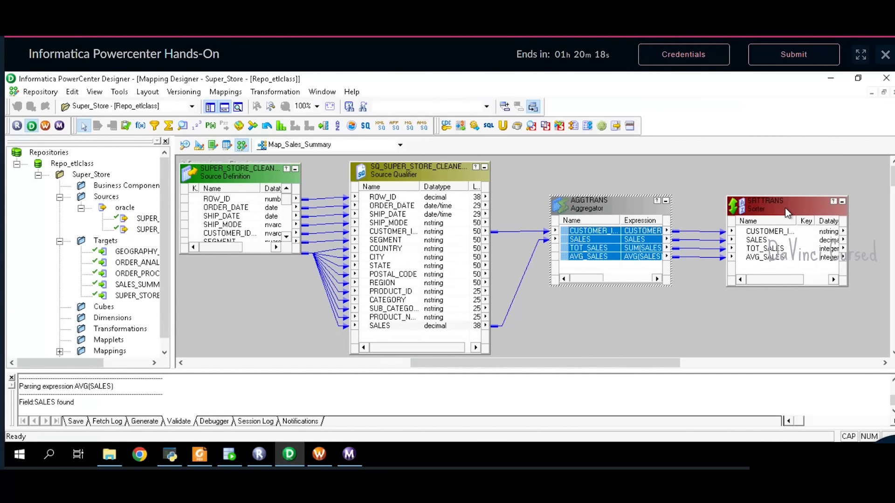
# - Rename the aggregator to AGG2
pyautogui.doubleClick(597, 210)
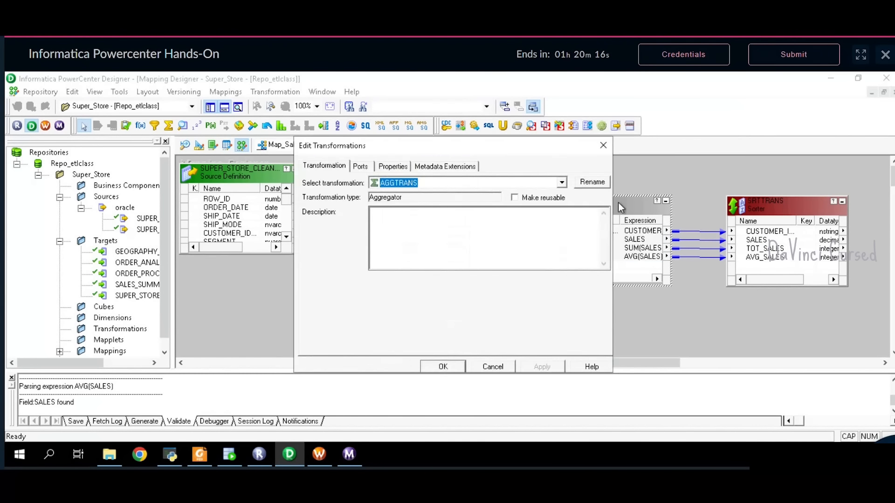
pyautogui.click(592, 183)
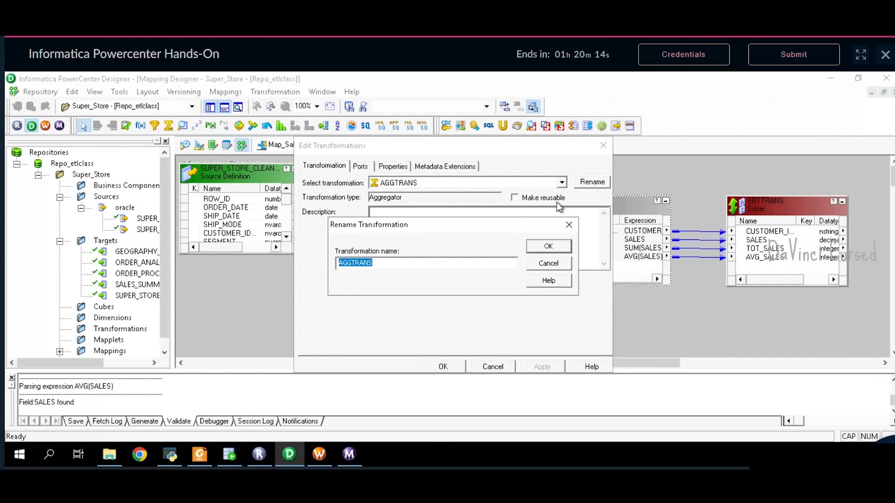
pyautogui.write('AGG2')
pyautogui.press('Return')
pyautogui.click(542, 367)
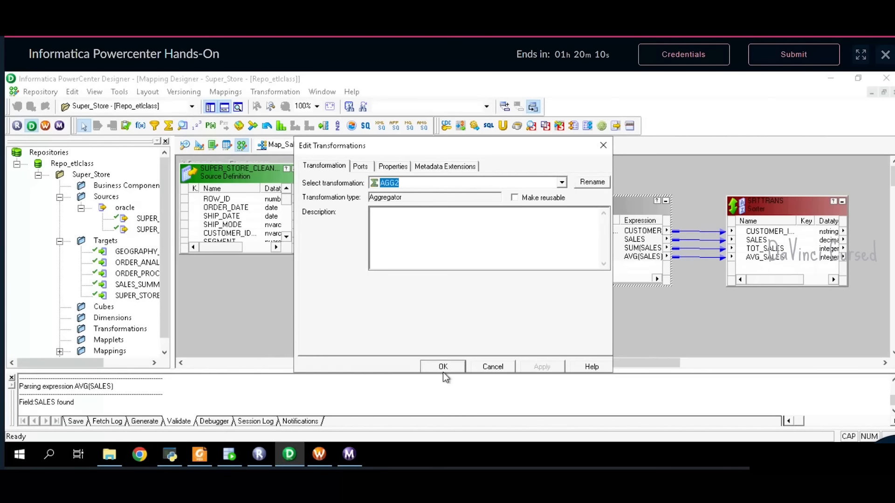
pyautogui.click(430, 370)
# - Rename the Sorter to SRT2 and sort it descending by TOT_SALES
pyautogui.doubleClick(782, 210)
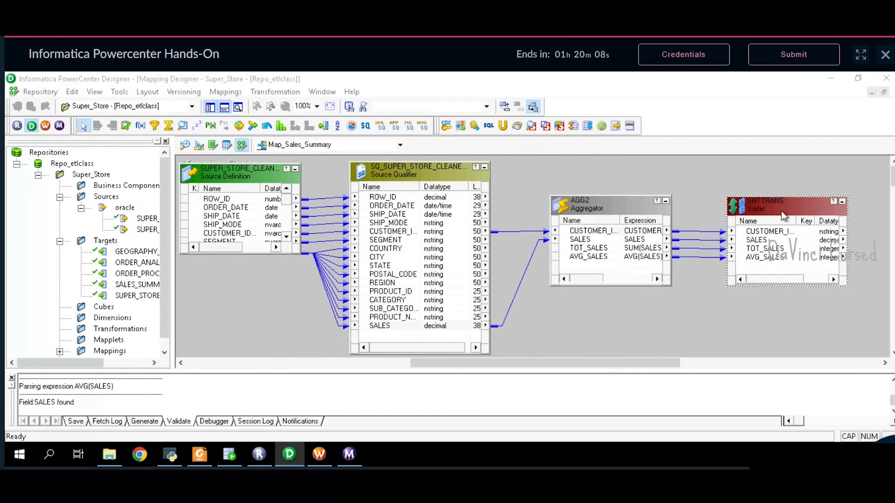
pyautogui.click(601, 183)
pyautogui.write('SRT2')
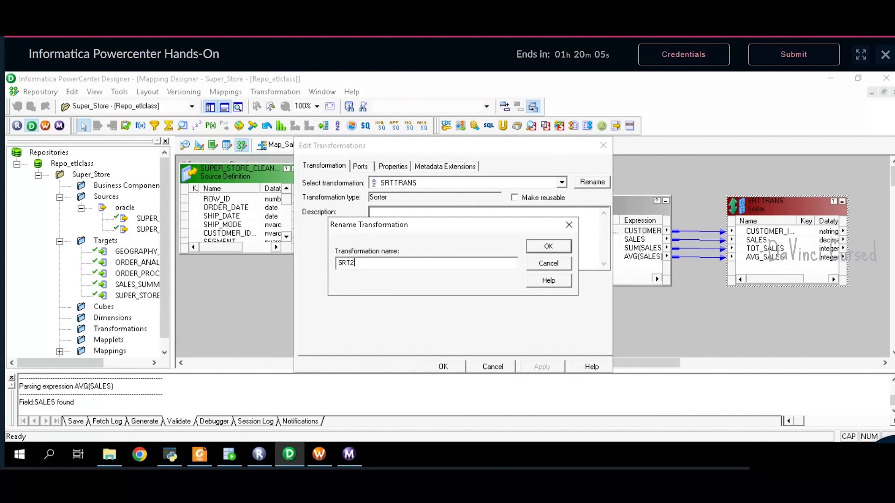
pyautogui.press('Return')
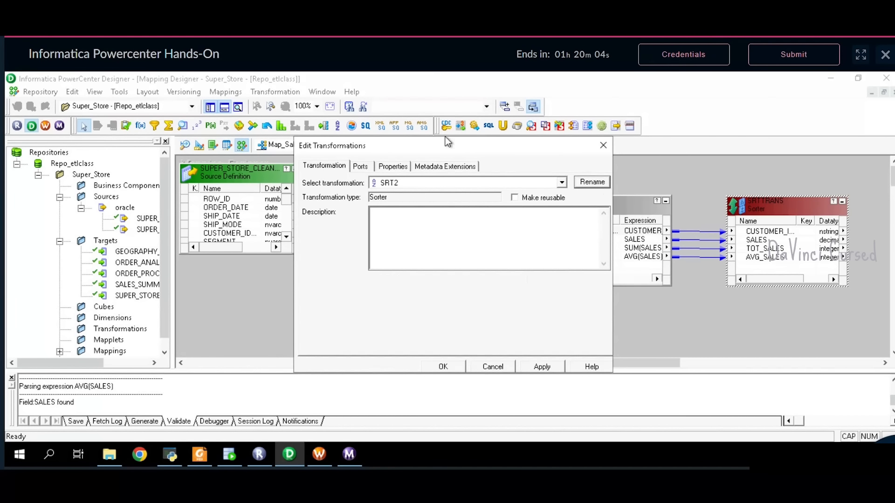
pyautogui.click(361, 166)
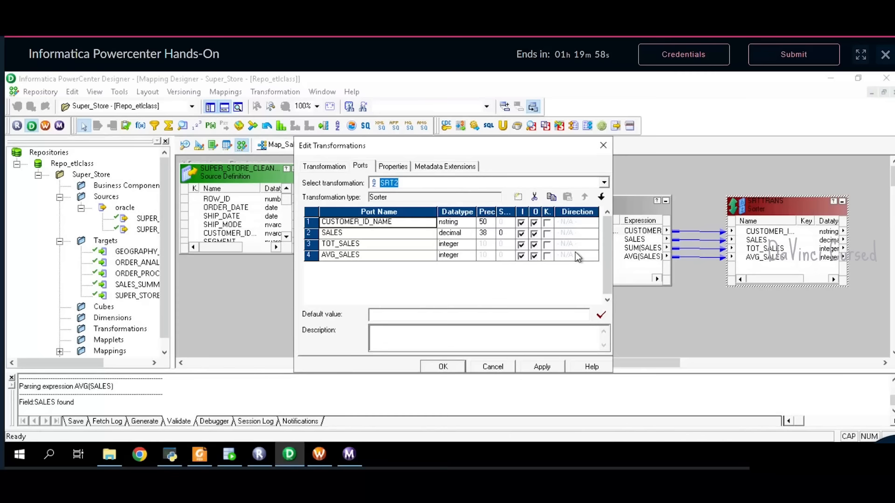
pyautogui.click(548, 244)
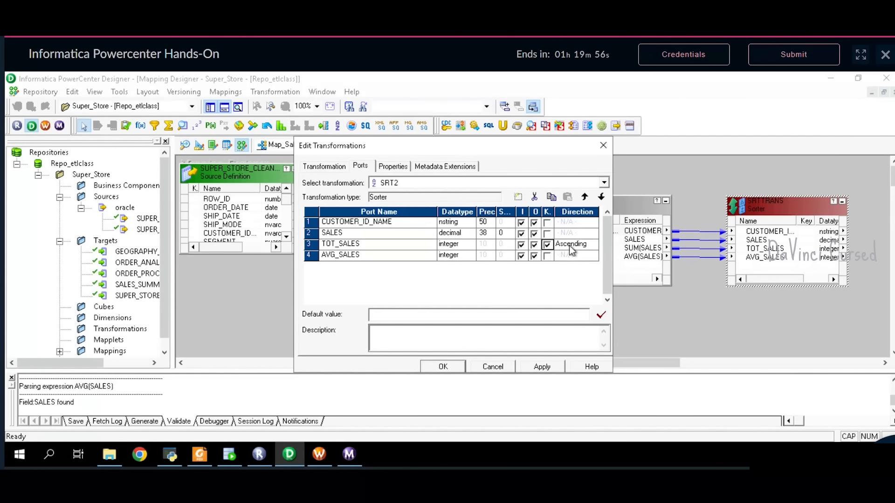
pyautogui.click(575, 245)
pyautogui.click(548, 363)
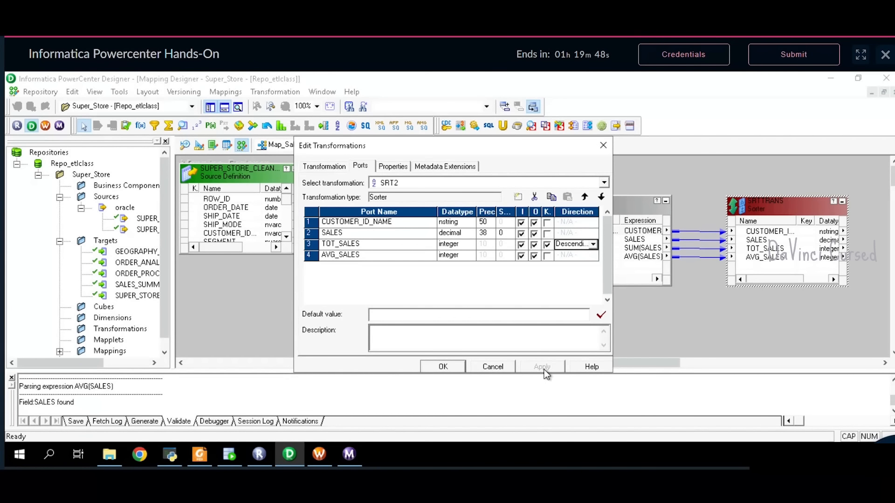
pyautogui.click(448, 368)
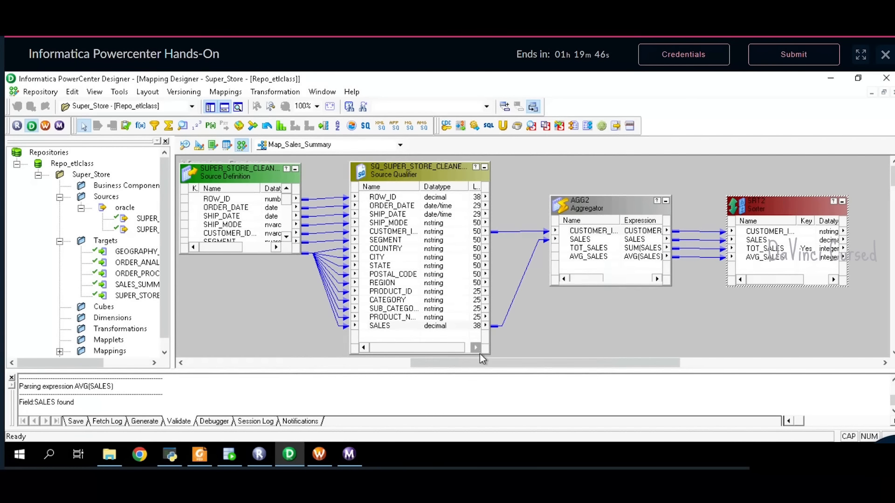
pyautogui.moveTo(509, 363); pyautogui.dragTo(603, 363)
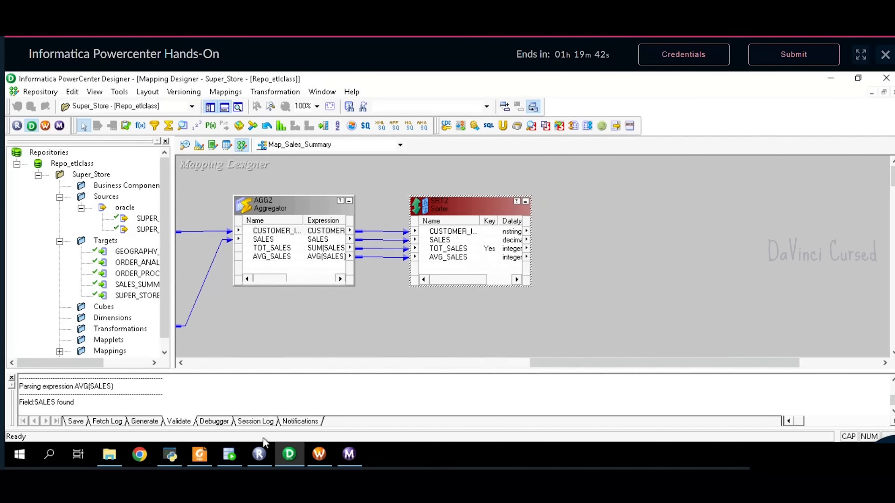
pyautogui.click(201, 455)
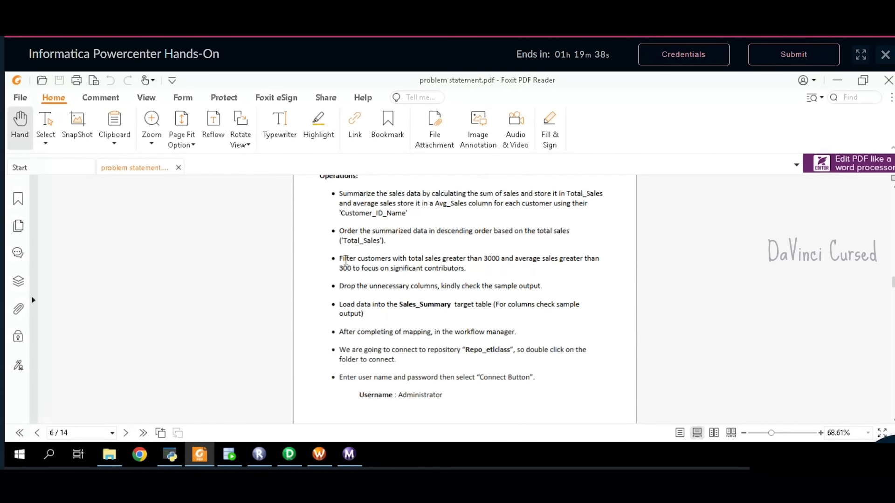
pyautogui.moveTo(340, 259); pyautogui.dragTo(476, 274)
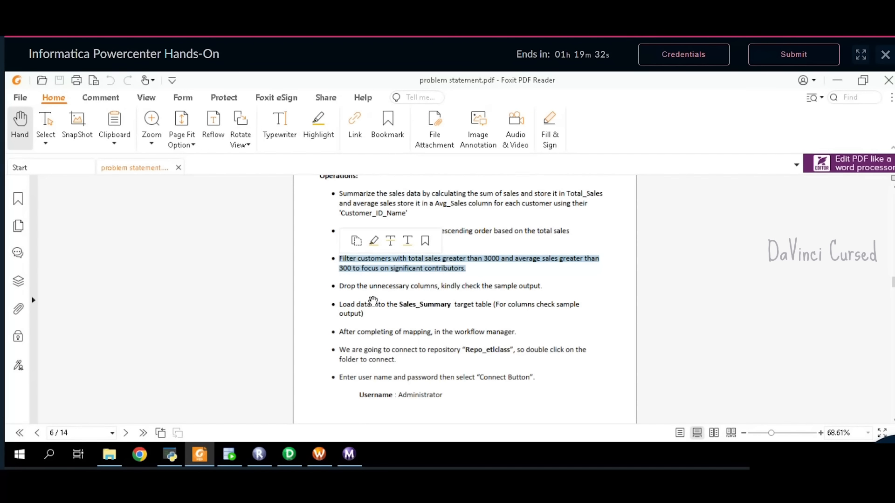
pyautogui.click(373, 301)
pyautogui.click(289, 455)
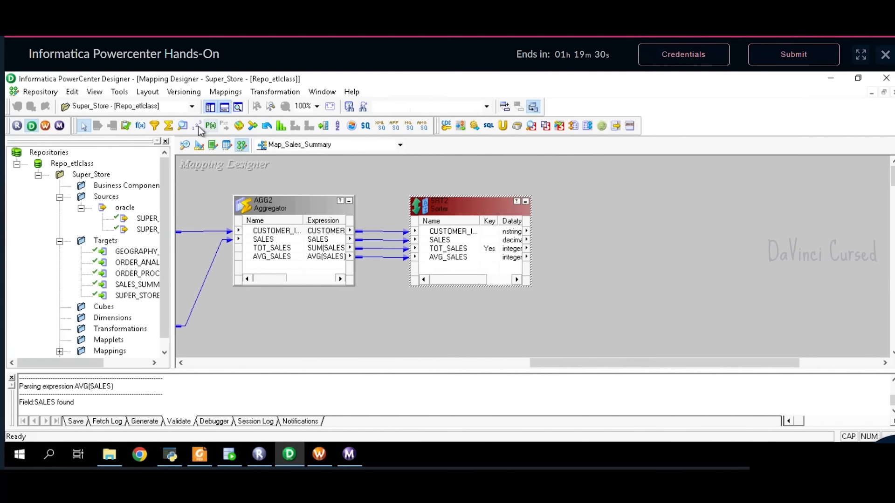
# - Add a filter fed by SRT2's CUSTOMER_ID_NAME, TOT_SALES and AVG_SALES ports
pyautogui.click(155, 126)
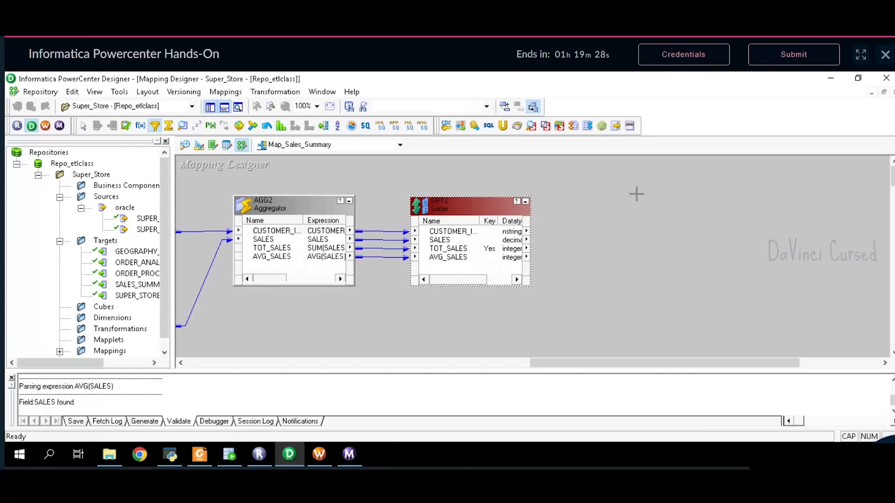
pyautogui.click(589, 202)
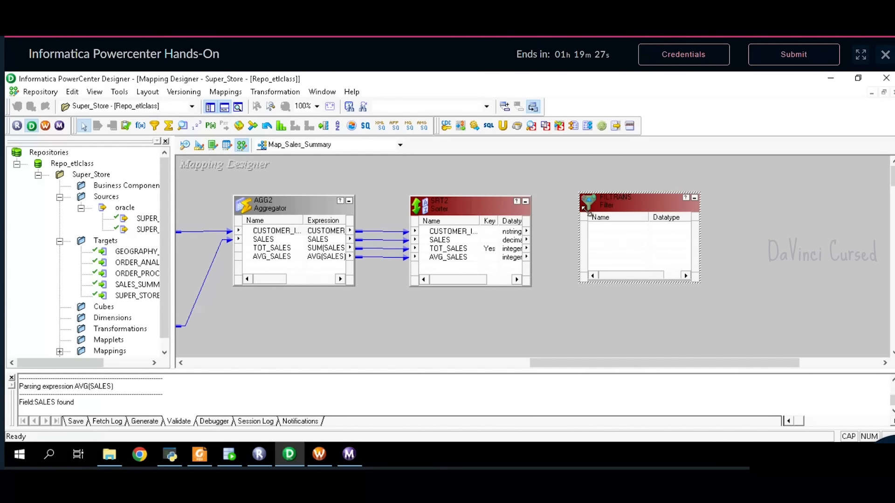
pyautogui.click(467, 232)
pyautogui.keyDown('ctrl'); pyautogui.click(487, 249); pyautogui.keyUp('ctrl')
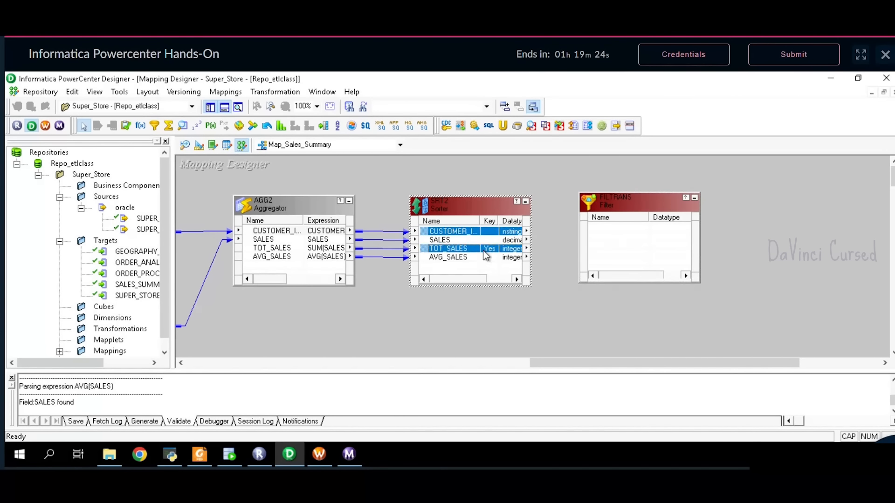
pyautogui.keyDown('ctrl'); pyautogui.click(481, 258); pyautogui.keyUp('ctrl')
pyautogui.moveTo(482, 257); pyautogui.dragTo(631, 231)
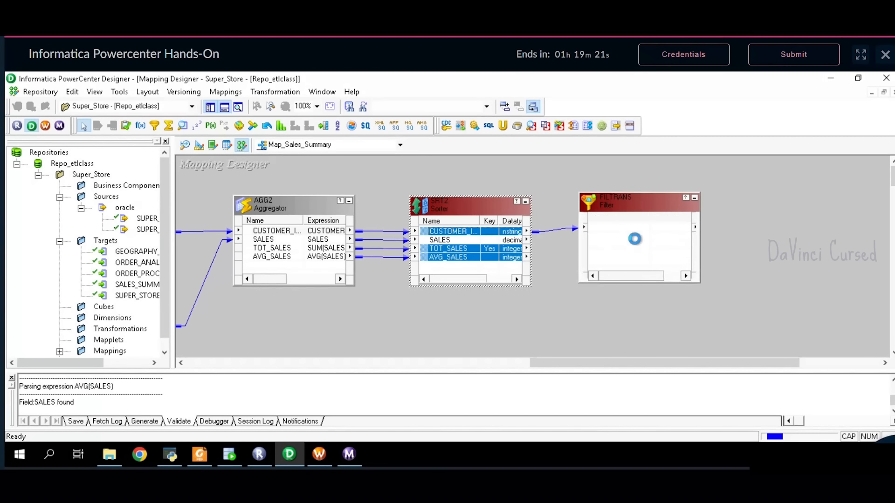
# - Rename the filter to FLT2 and view its properties
pyautogui.doubleClick(632, 205)
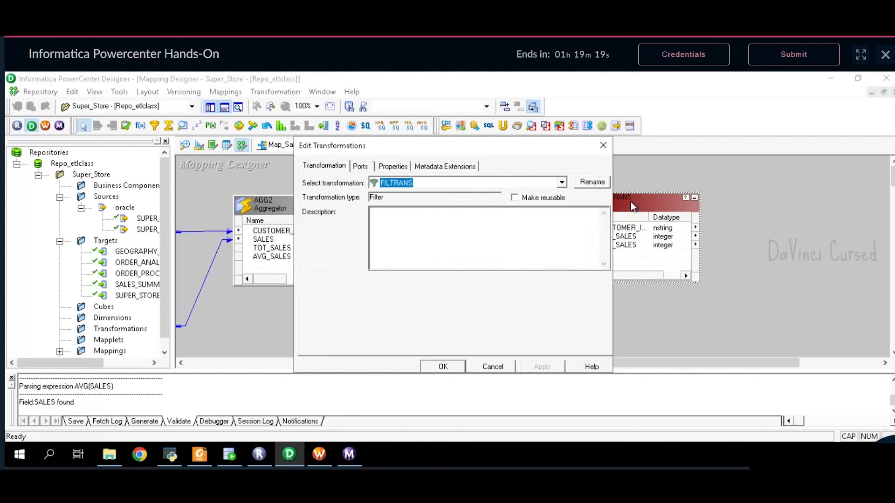
pyautogui.click(593, 182)
pyautogui.write('FLT')
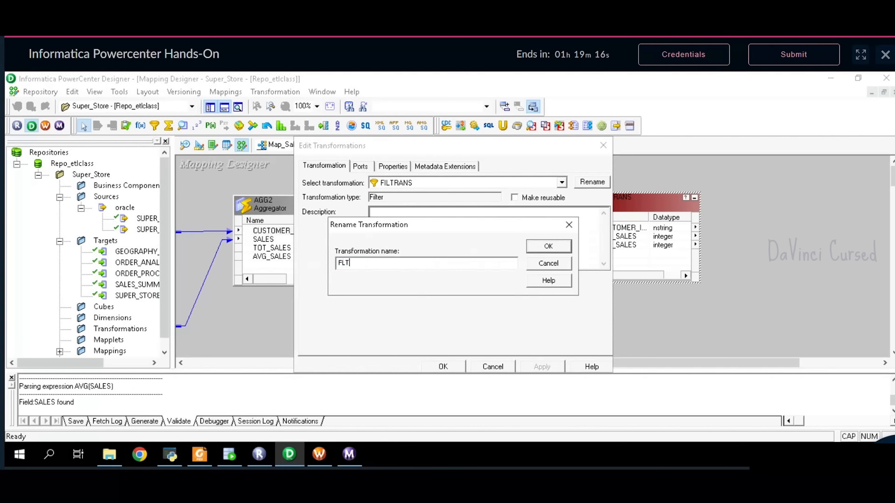
pyautogui.write('2')
pyautogui.press('Return')
pyautogui.click(361, 170)
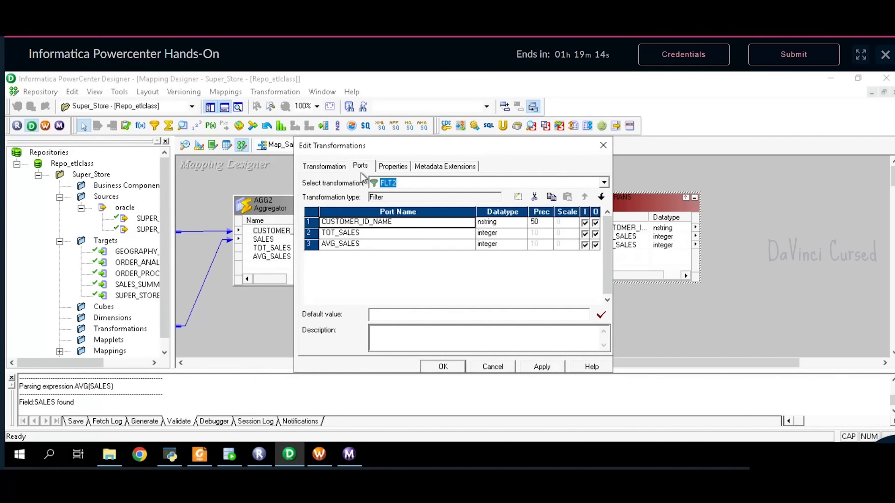
pyautogui.click(386, 170)
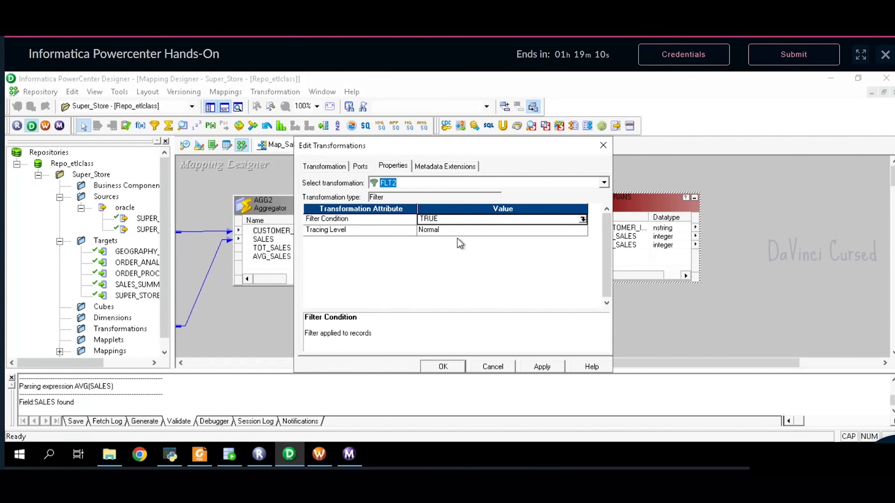
# - Replace the TRUE filter condition with TOT_SALES > 3000
pyautogui.click(583, 219)
pyautogui.press('BackSpace')
pyautogui.press('BackSpace')
pyautogui.press('BackSpace')
pyautogui.press('BackSpace')
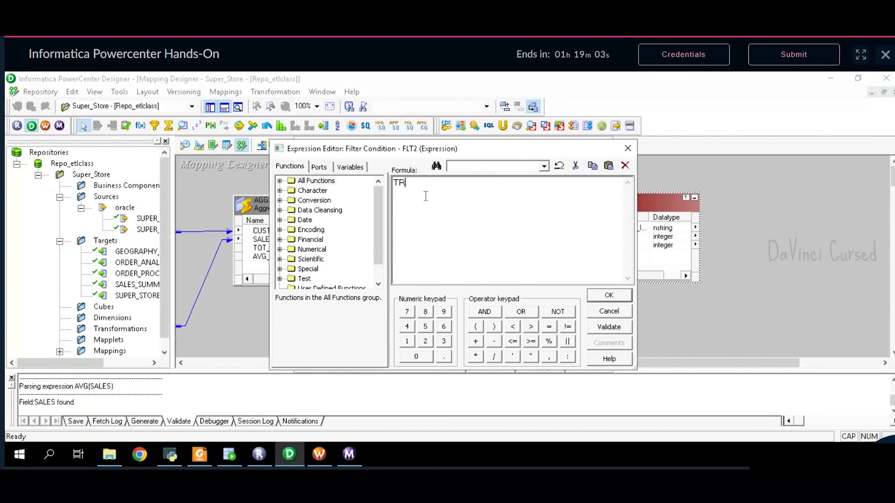
pyautogui.click(318, 168)
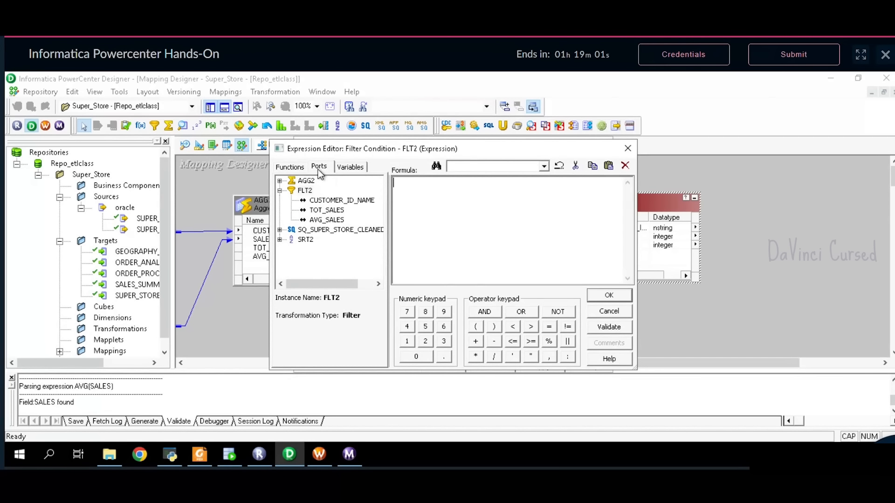
pyautogui.doubleClick(327, 211)
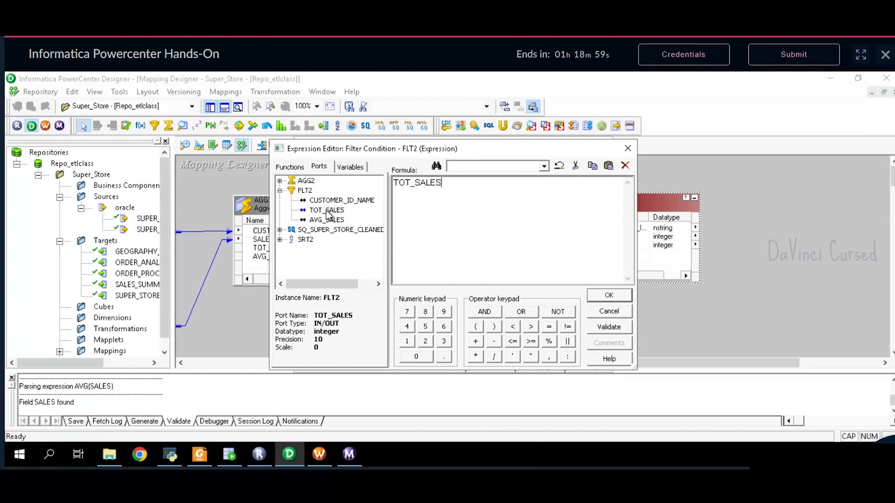
pyautogui.click(531, 327)
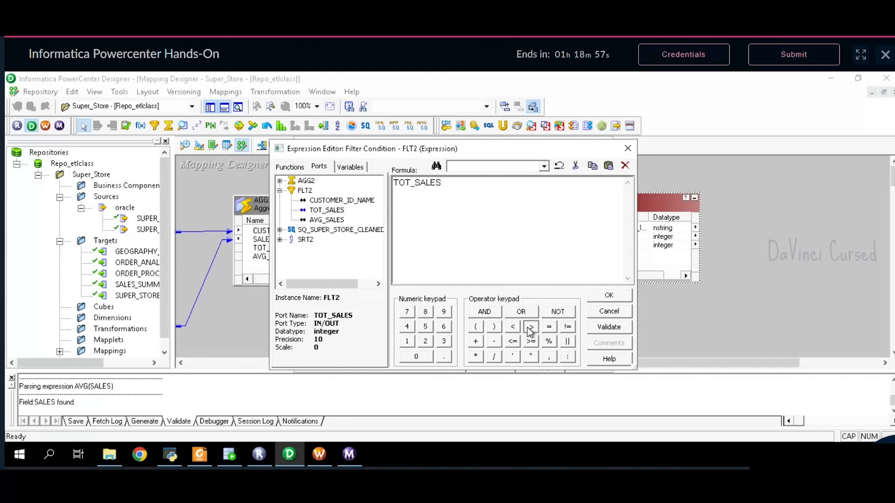
pyautogui.write('3000')
# - Append AND AVG_SALES > 300, validate the condition and close FLT2's settings
pyautogui.click(485, 312)
pyautogui.click(394, 230)
pyautogui.click(332, 225)
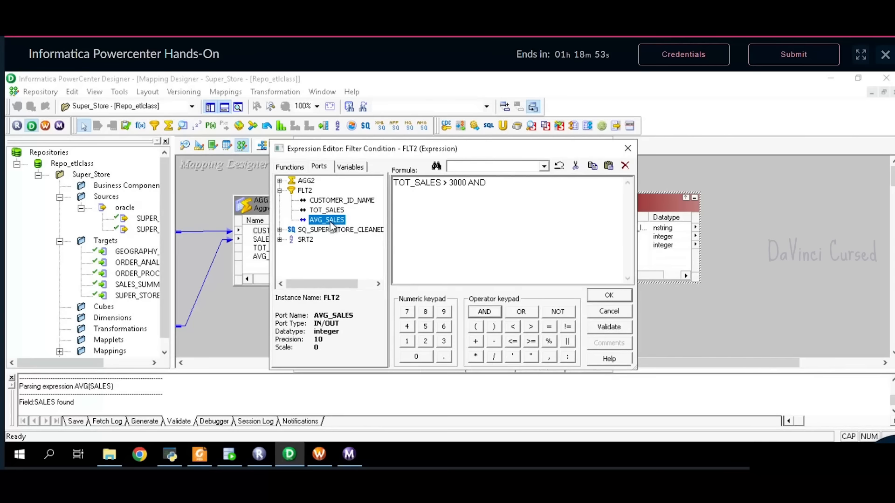
pyautogui.doubleClick(331, 225)
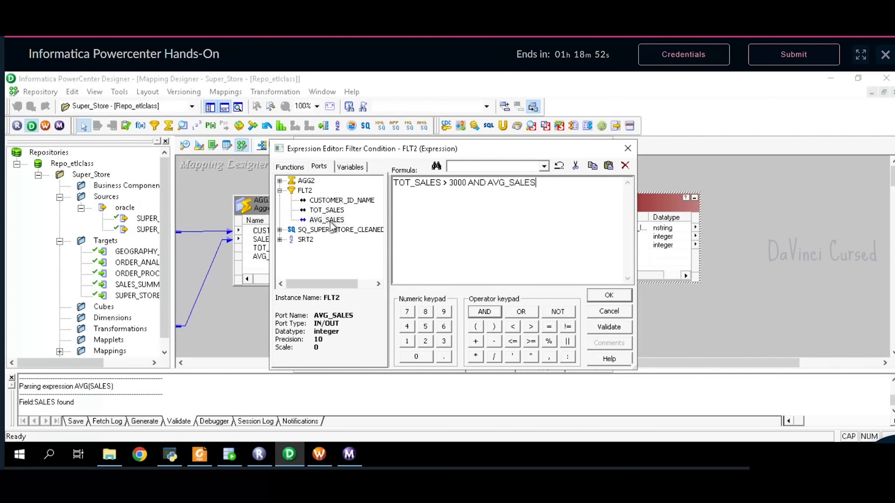
pyautogui.click(532, 327)
pyautogui.write('300')
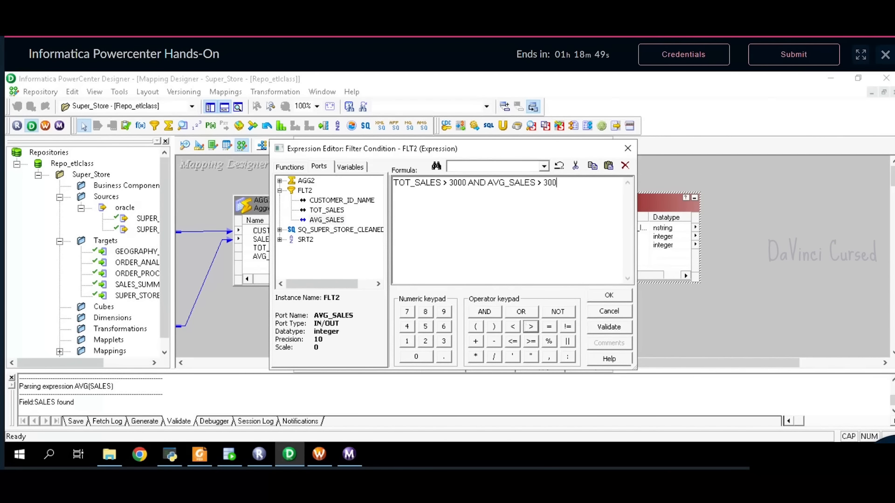
pyautogui.click(609, 327)
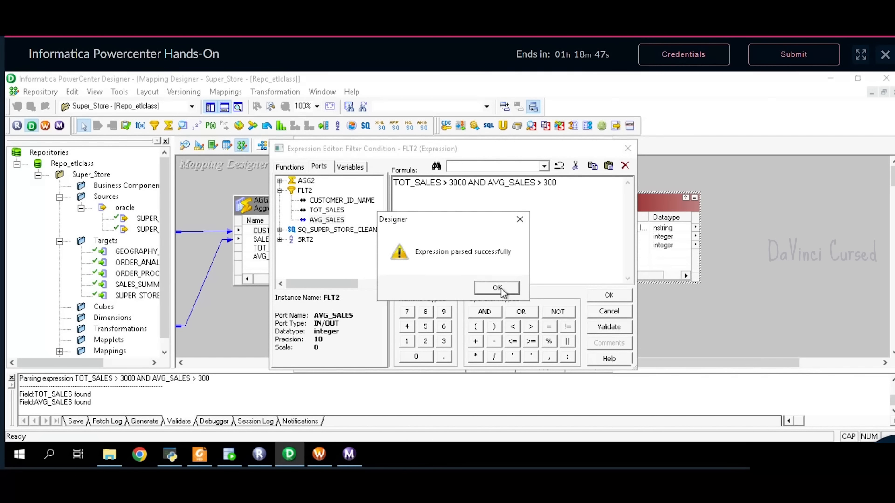
pyautogui.click(497, 288)
pyautogui.click(595, 298)
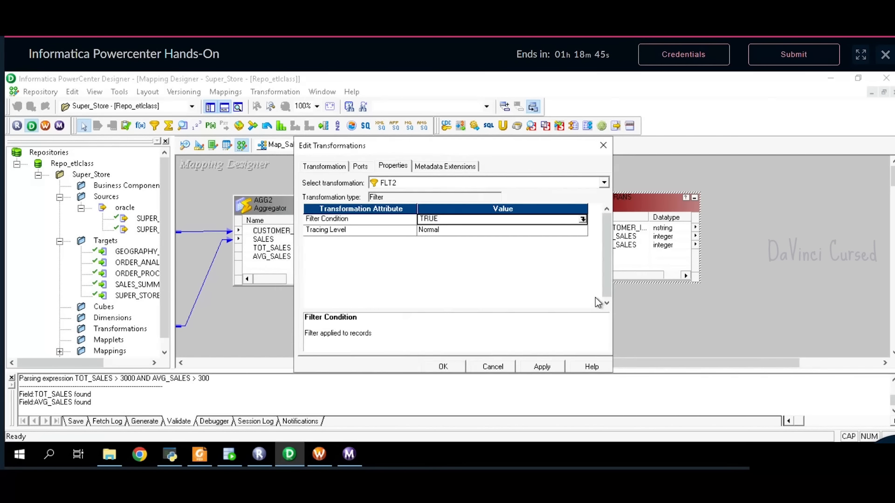
pyautogui.click(487, 371)
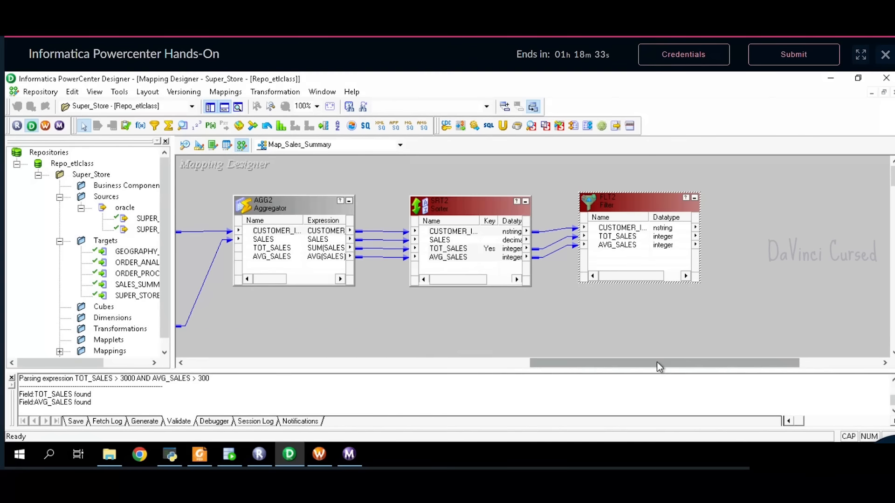
# - Add the SALES_SUMMARY target and connect all three FLT2 ports to it
pyautogui.moveTo(656, 362); pyautogui.dragTo(703, 360)
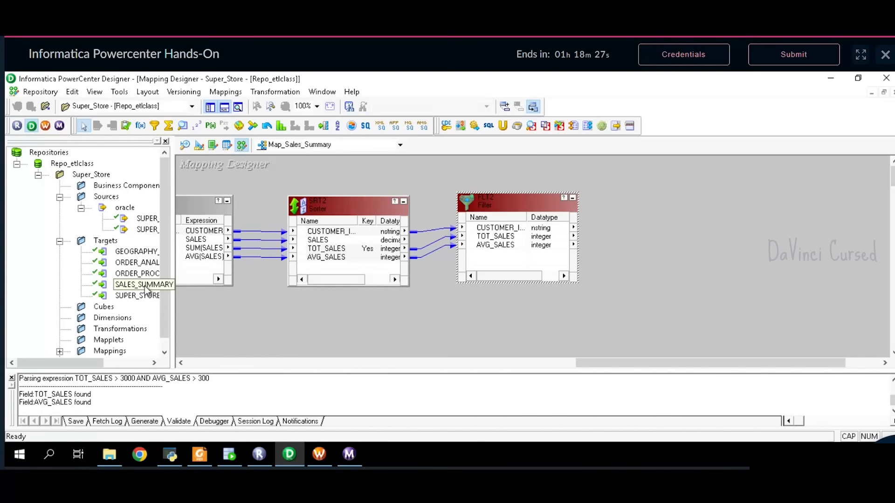
pyautogui.moveTo(142, 290); pyautogui.dragTo(660, 191)
pyautogui.click(516, 228)
pyautogui.rightClick(516, 228)
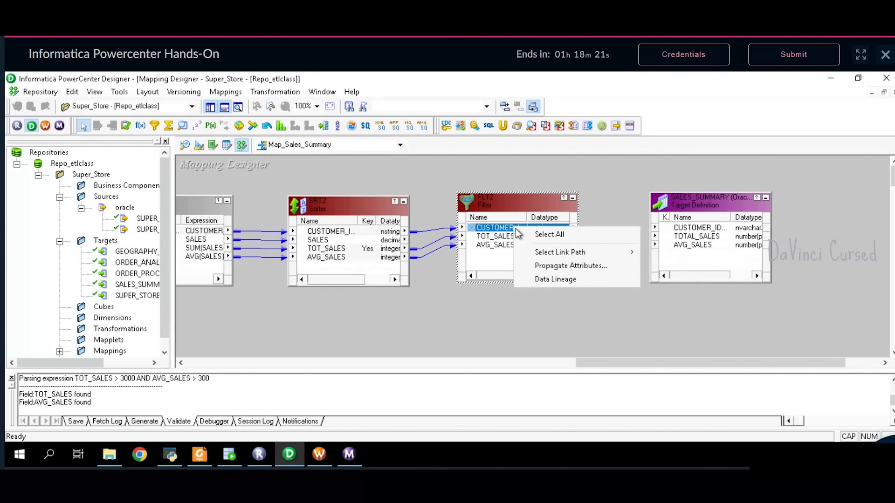
pyautogui.click(569, 234)
pyautogui.moveTo(551, 229); pyautogui.dragTo(688, 230)
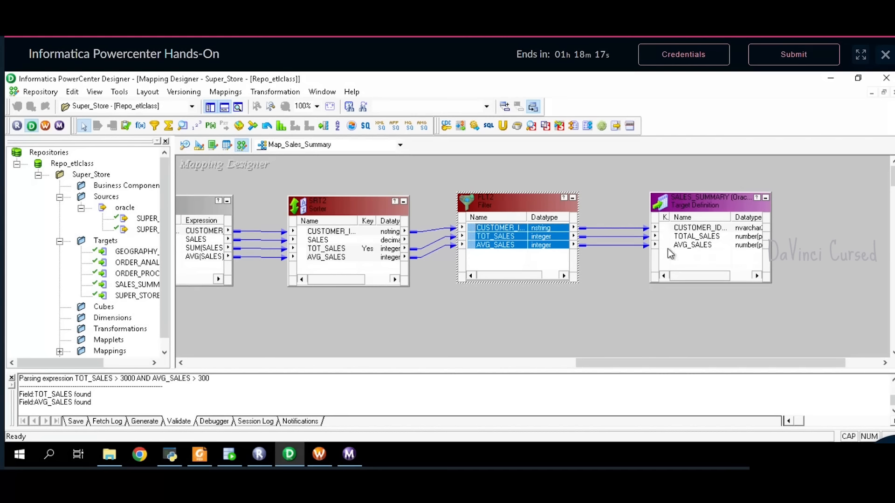
# - Save Map_Sales_Summary to the repository and confirm it is valid
pyautogui.click(40, 93)
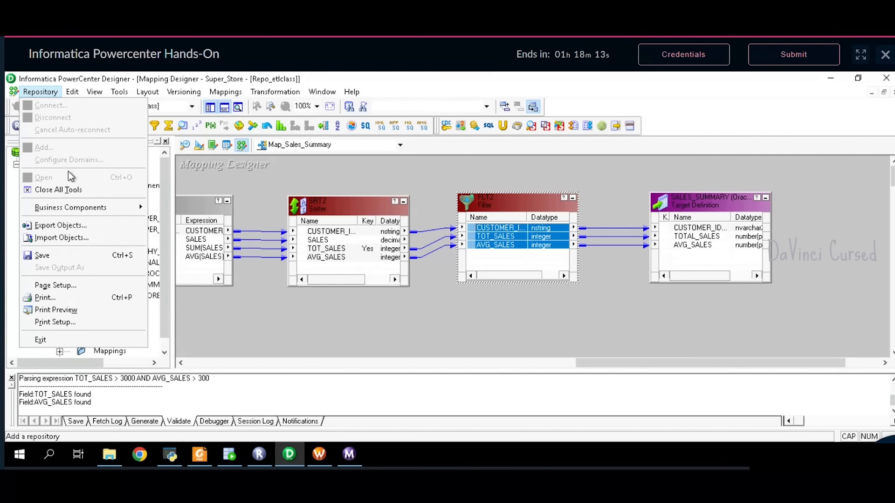
pyautogui.click(76, 256)
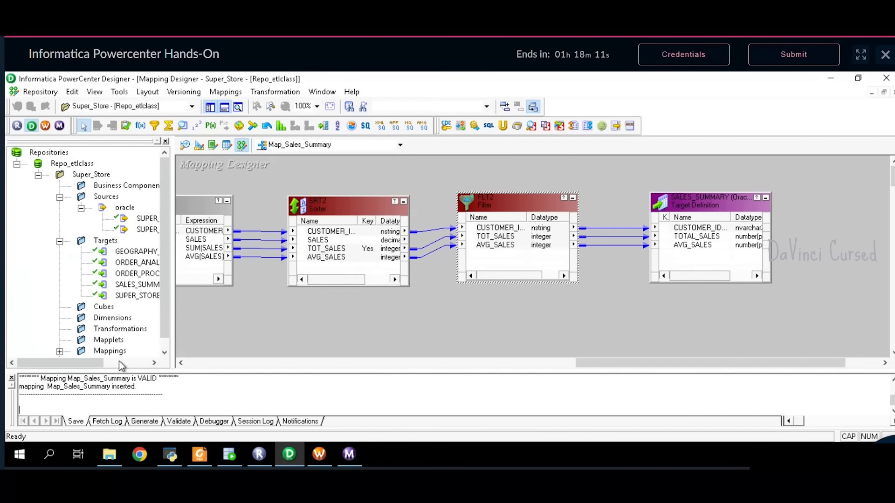
pyautogui.moveTo(163, 386); pyautogui.dragTo(63, 383)
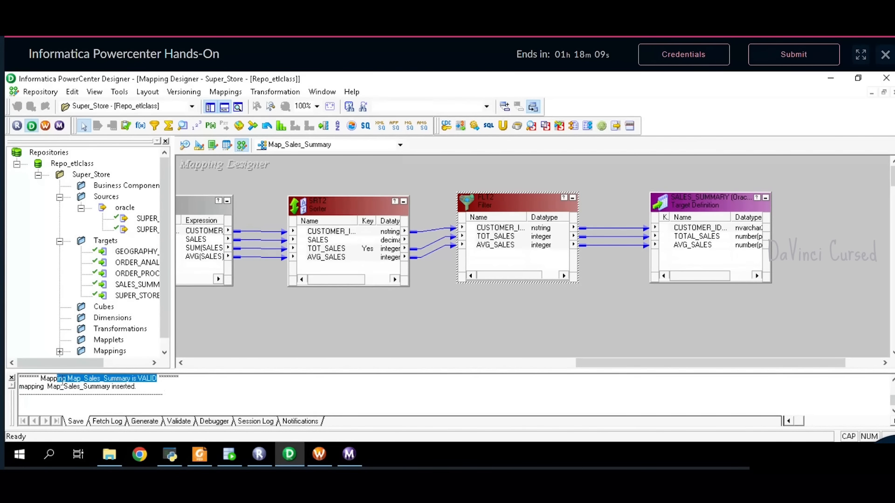
pyautogui.click(321, 309)
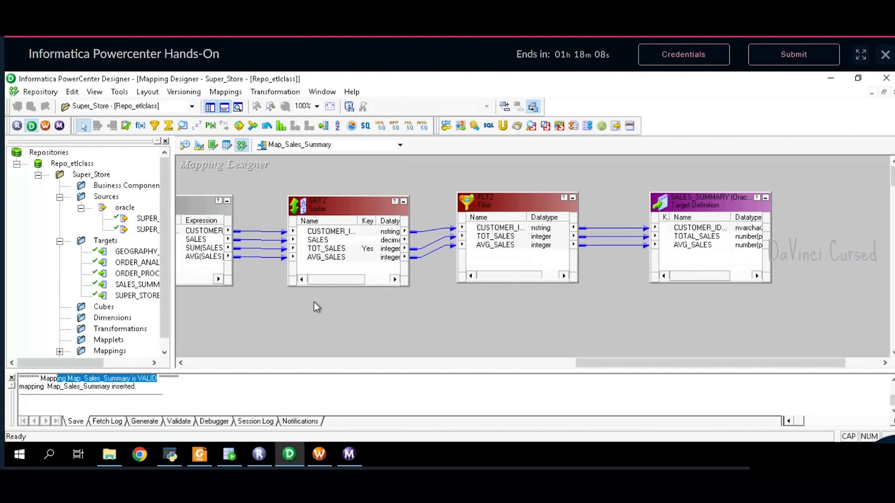
# - In Workflow Manager, start creating a new workflow
pyautogui.click(311, 460)
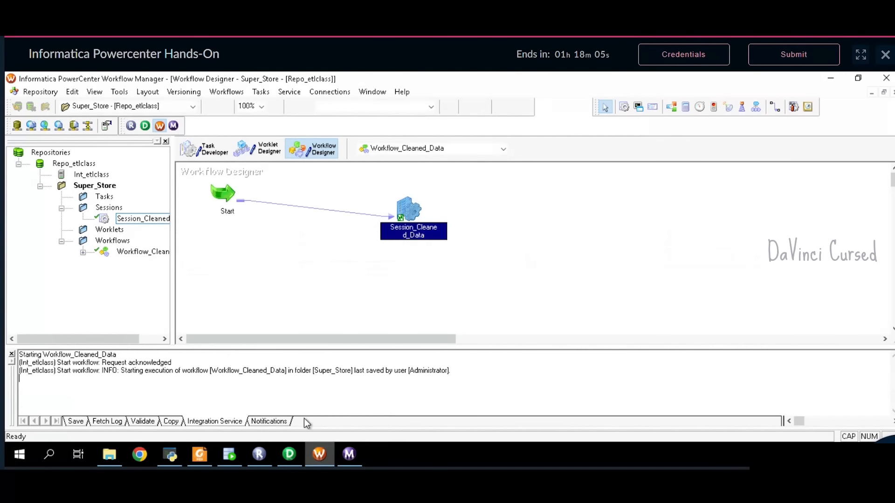
pyautogui.click(227, 91)
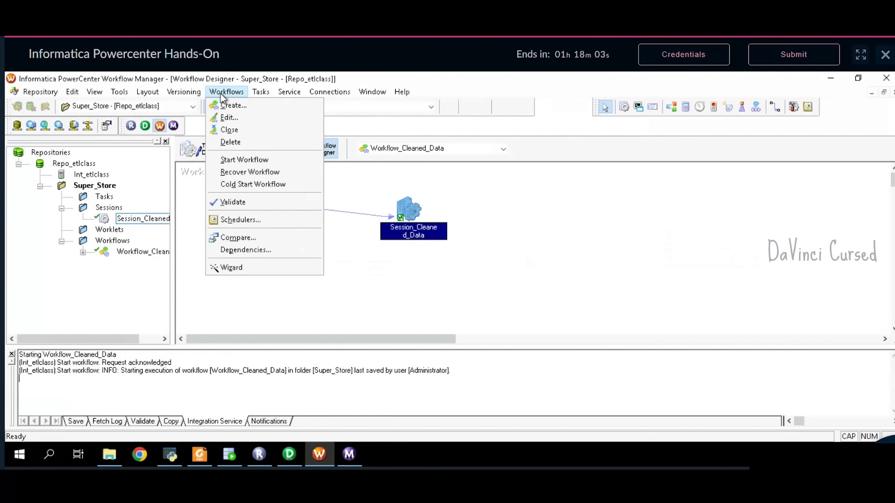
pyautogui.click(225, 106)
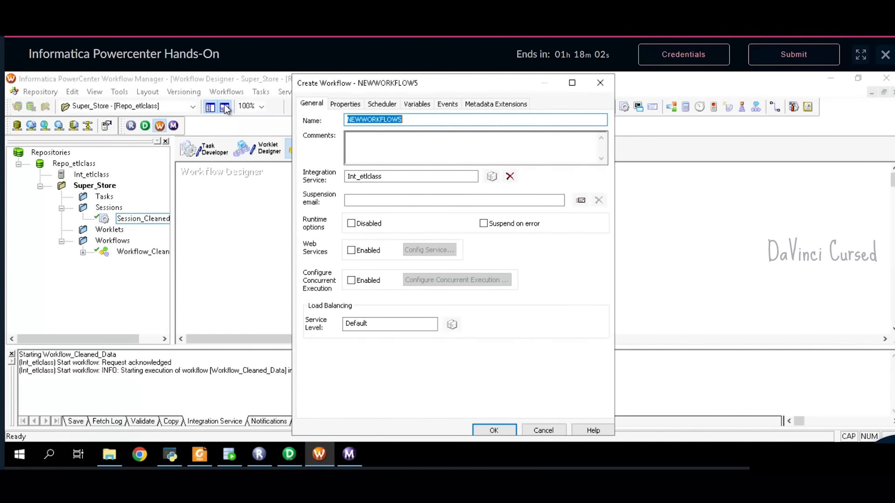
# - Name it Workflow_Sales_Summary, copied from the problem statement, and open Task Developer
pyautogui.click(200, 455)
pyautogui.scroll(4, 493, 277)
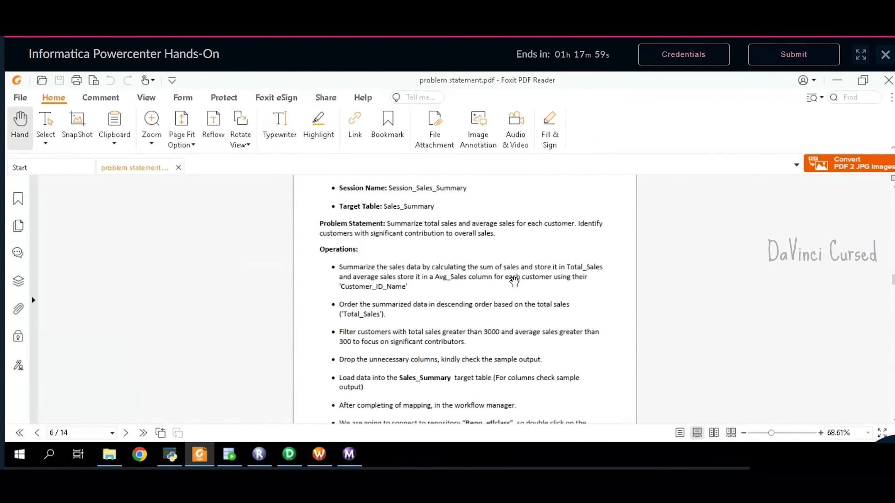
pyautogui.doubleClick(481, 244)
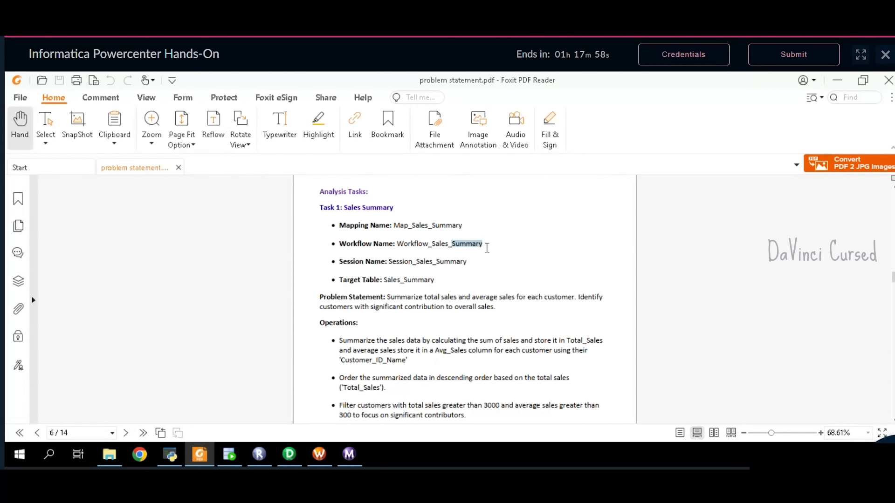
pyautogui.moveTo(485, 246); pyautogui.dragTo(398, 248)
pyautogui.hotkey('ctrl', 'c')
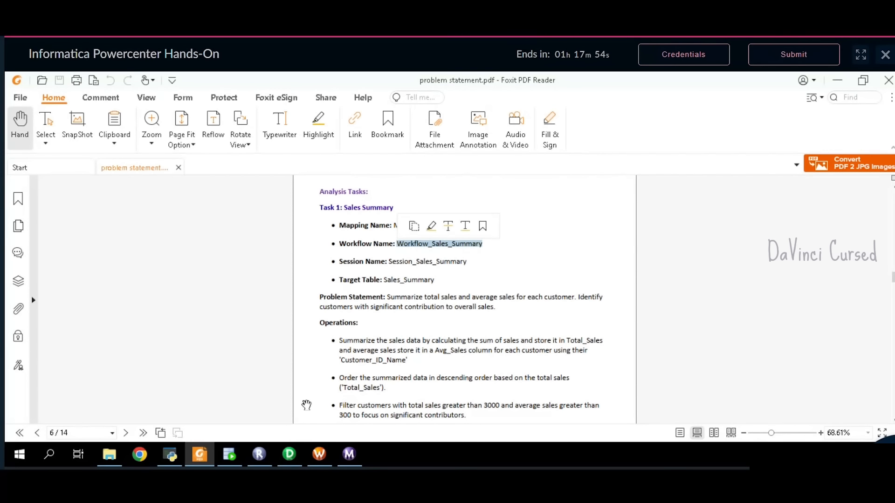
pyautogui.click(319, 454)
pyautogui.hotkey('ctrl', 'v')
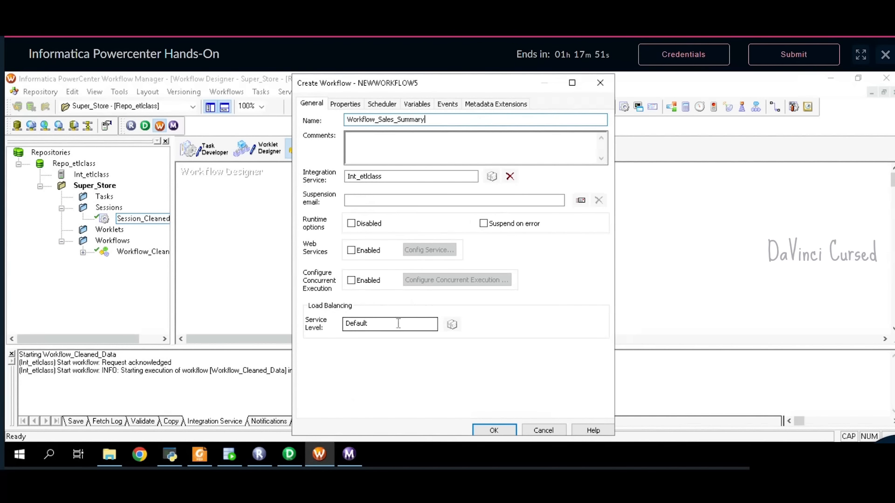
pyautogui.press('Return')
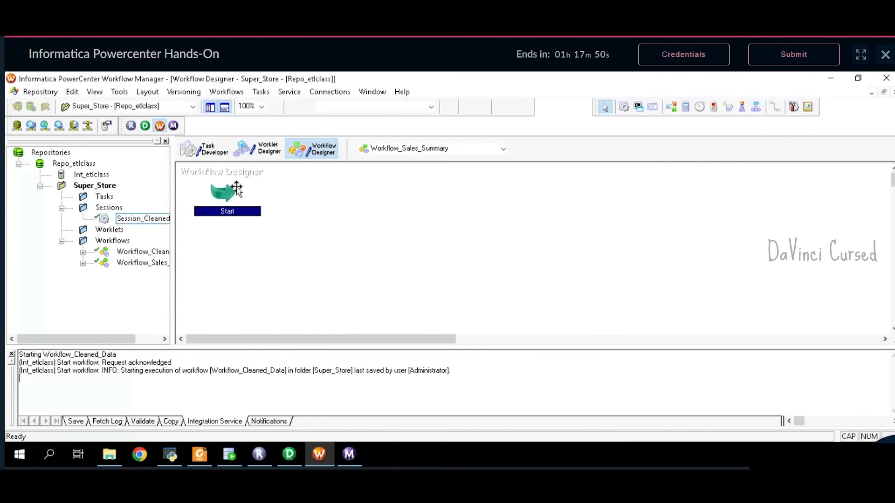
pyautogui.click(203, 152)
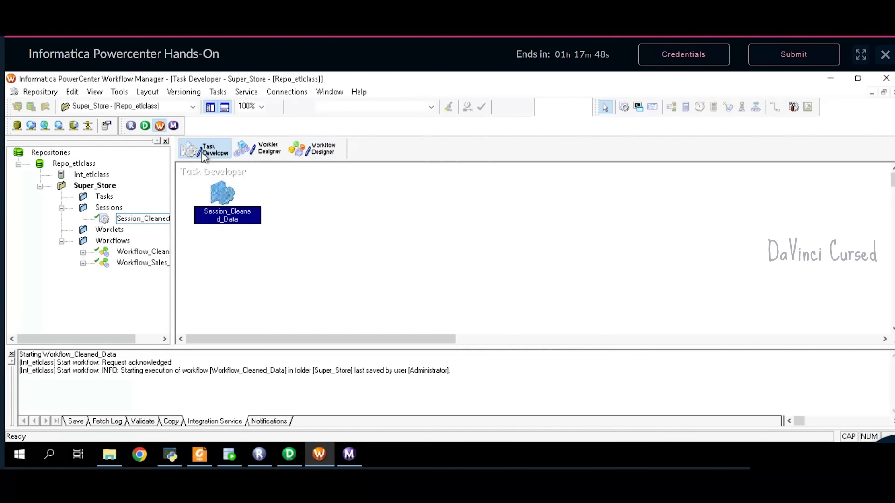
# - Create the Session_Sales_Summary session task on the Map_Sales_Summary mapping, copying its name from the PDF
pyautogui.click(218, 91)
pyautogui.click(225, 104)
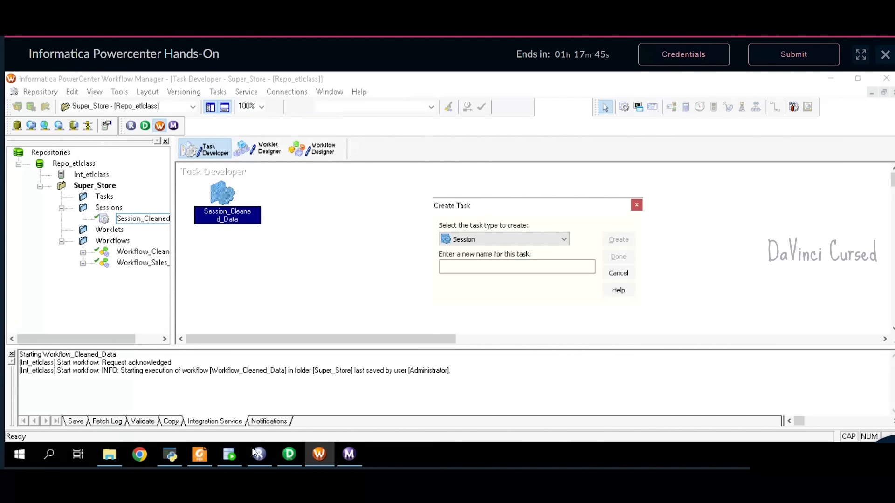
pyautogui.click(200, 454)
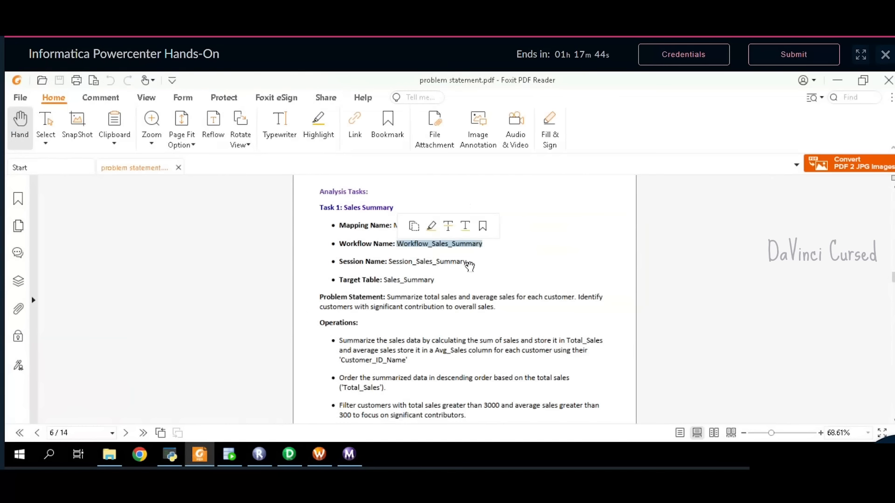
pyautogui.moveTo(467, 261); pyautogui.dragTo(389, 265)
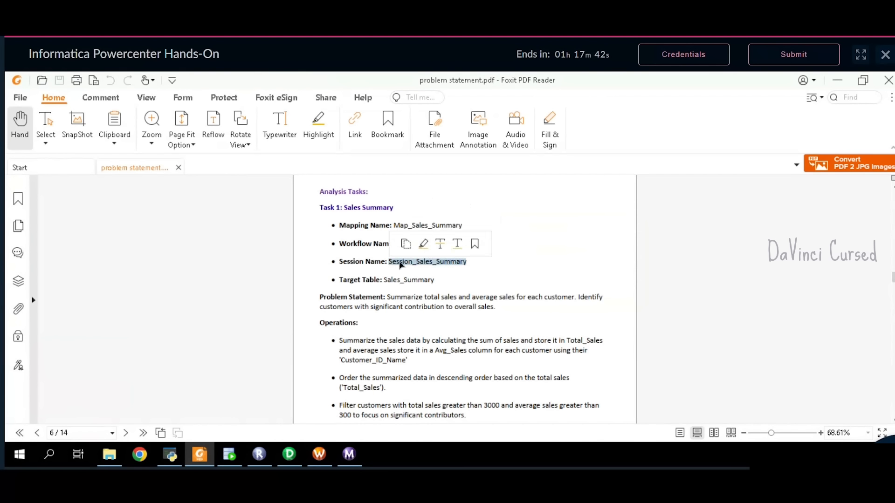
pyautogui.hotkey('ctrl', 'c')
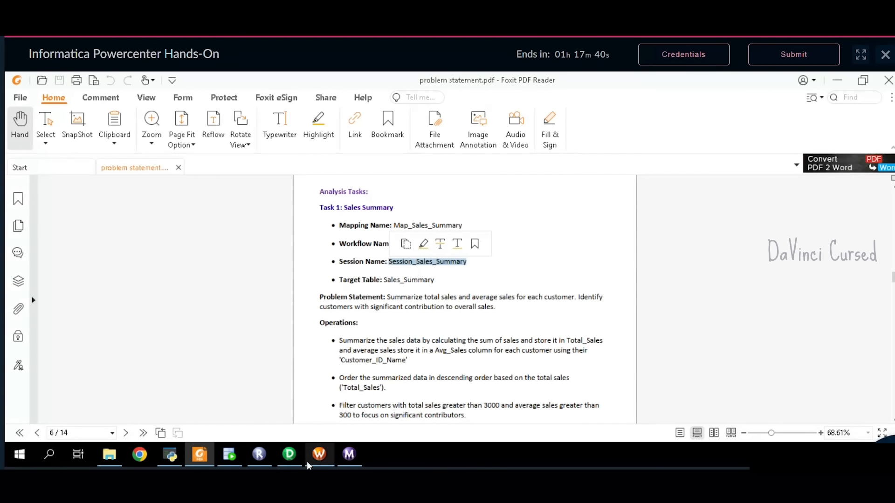
pyautogui.click(320, 452)
pyautogui.click(503, 272)
pyautogui.hotkey('ctrl', 'v')
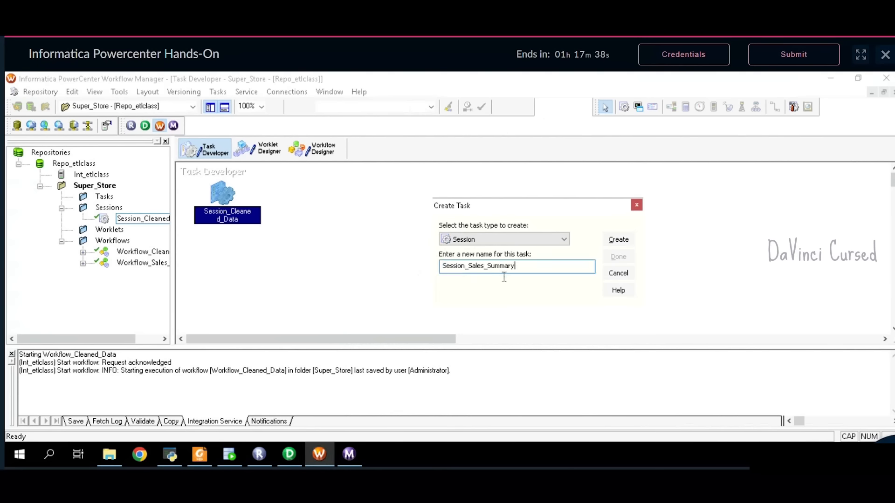
pyautogui.click(617, 239)
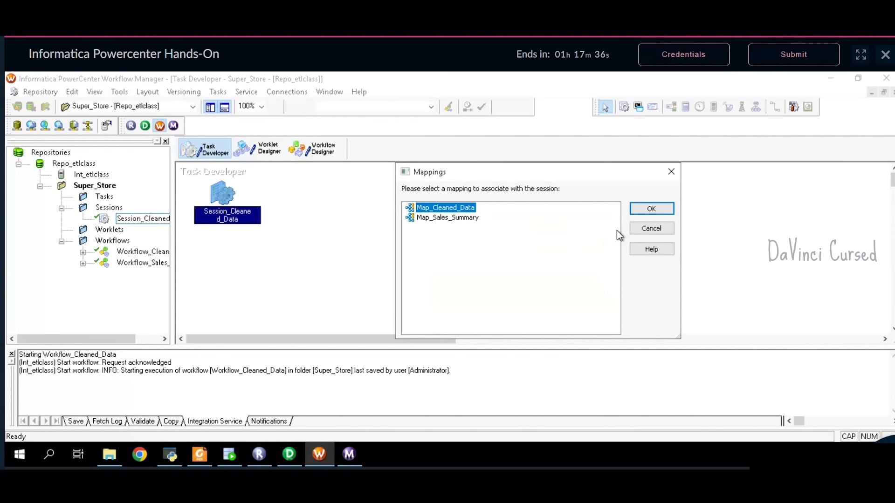
pyautogui.click(469, 219)
pyautogui.click(664, 211)
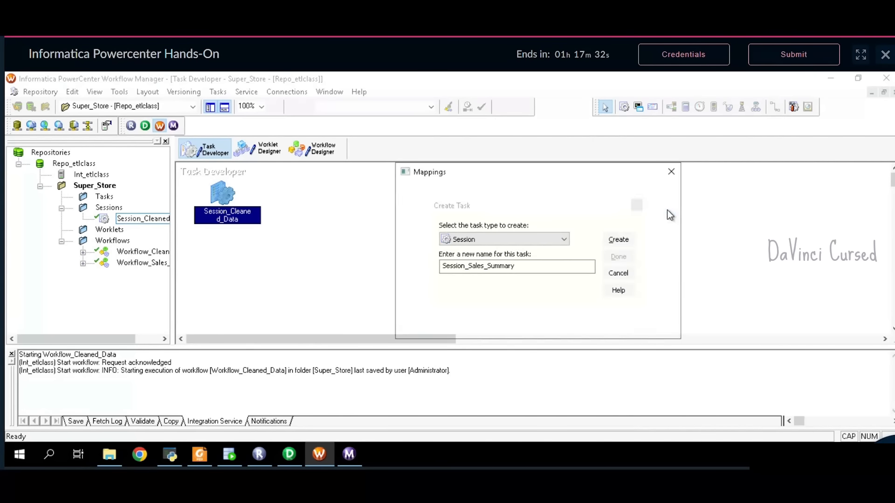
pyautogui.click(612, 257)
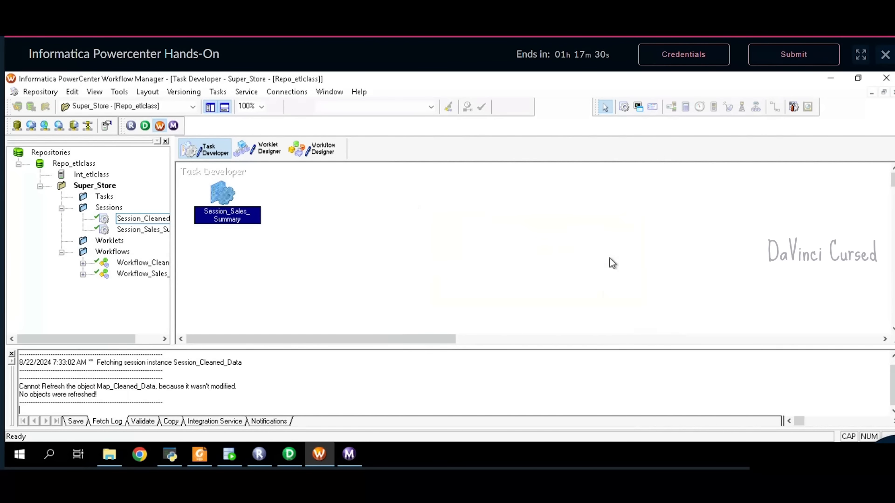
# - Position Session_Sales_Summary next to Session_Cleaned_Data on the Task Developer canvas
pyautogui.moveTo(234, 209); pyautogui.dragTo(439, 201)
pyautogui.click(228, 195)
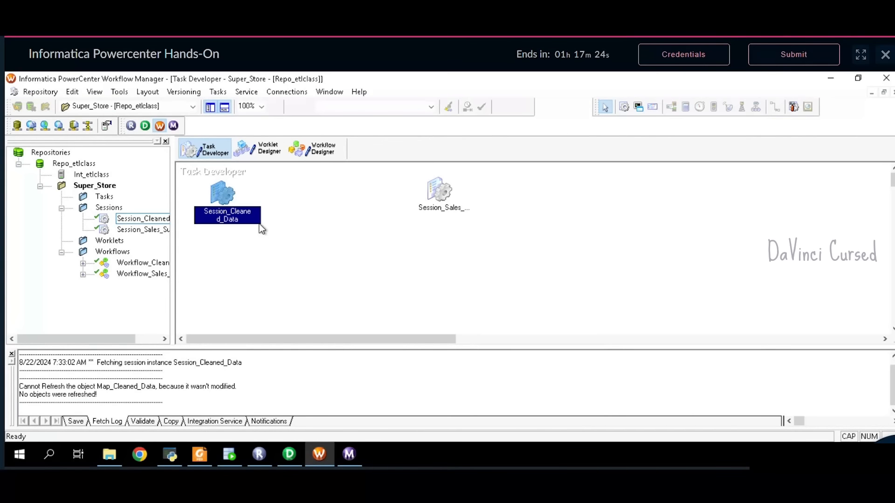
pyautogui.click(426, 197)
pyautogui.moveTo(441, 192); pyautogui.dragTo(391, 195)
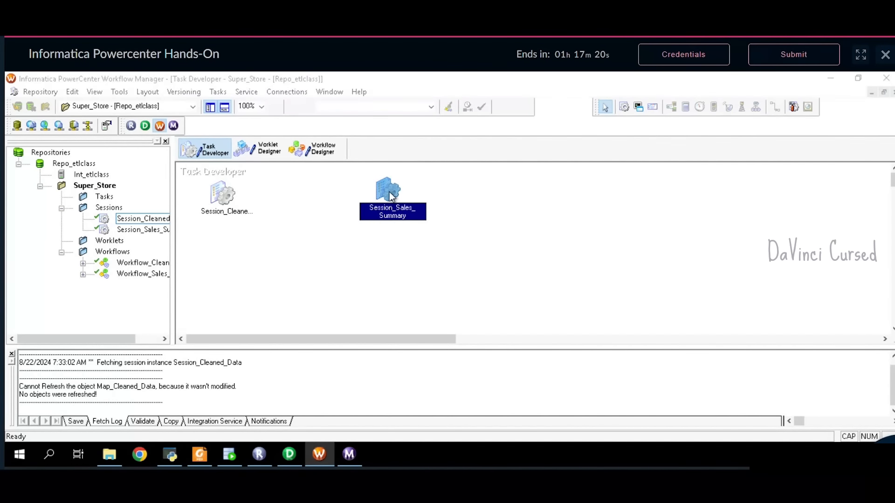
# - Set Session_Sales_Summary's $Source and $Target connections to Relational:Oracle
pyautogui.doubleClick(390, 192)
pyautogui.click(399, 126)
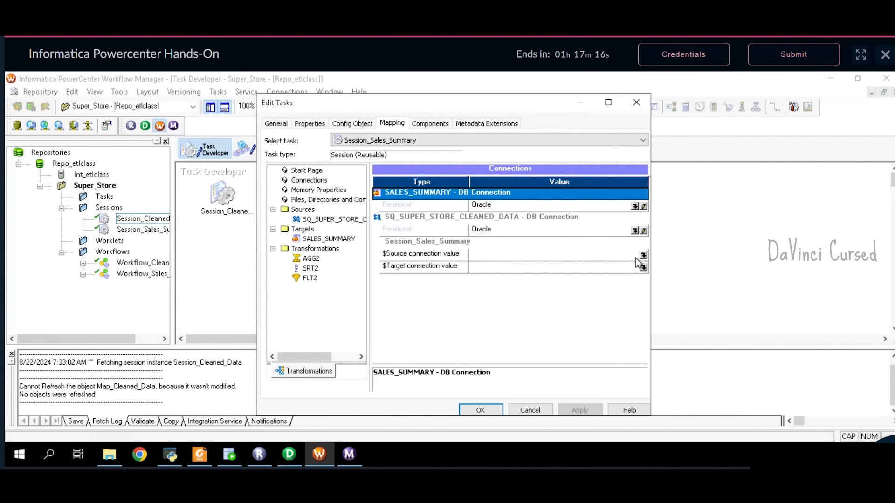
pyautogui.click(643, 255)
pyautogui.click(406, 257)
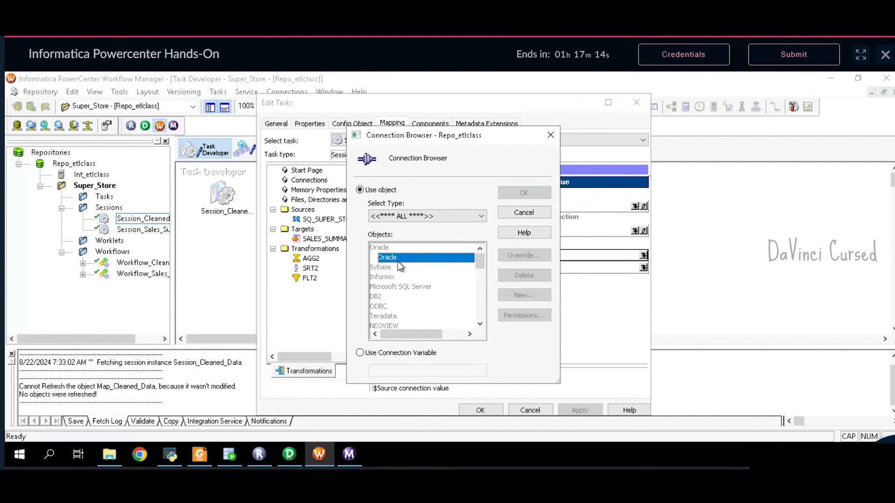
pyautogui.click(528, 195)
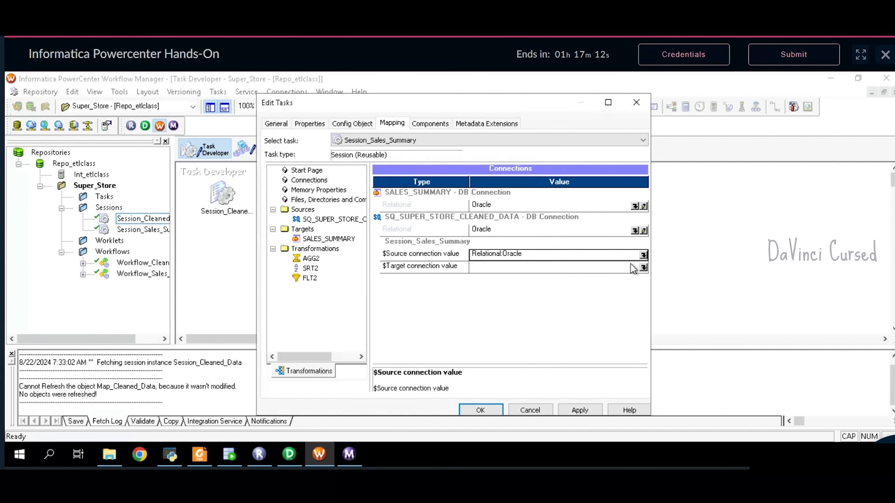
pyautogui.click(643, 268)
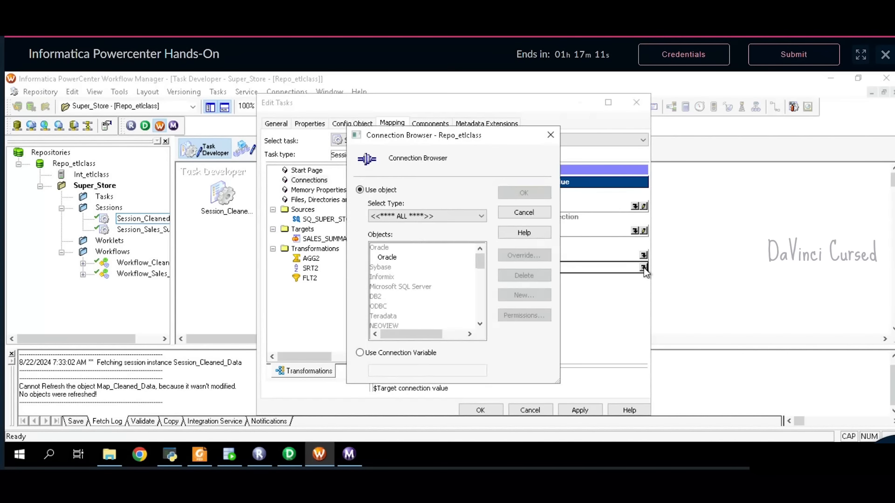
pyautogui.click(416, 262)
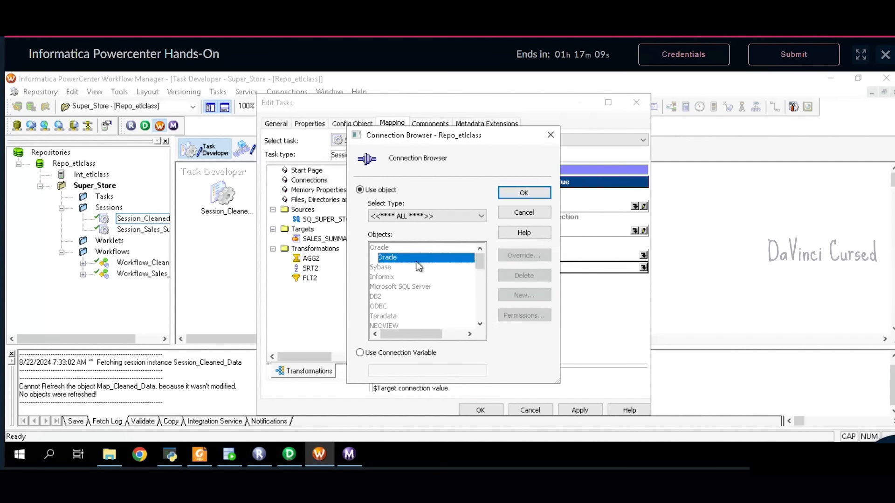
pyautogui.click(538, 197)
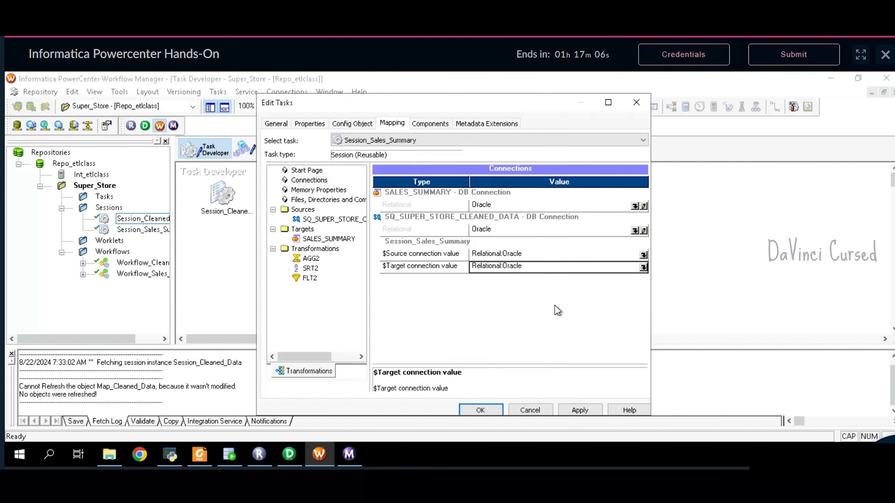
# - Enable truncate target table for SALES_SUMMARY and apply the session settings
pyautogui.click(334, 239)
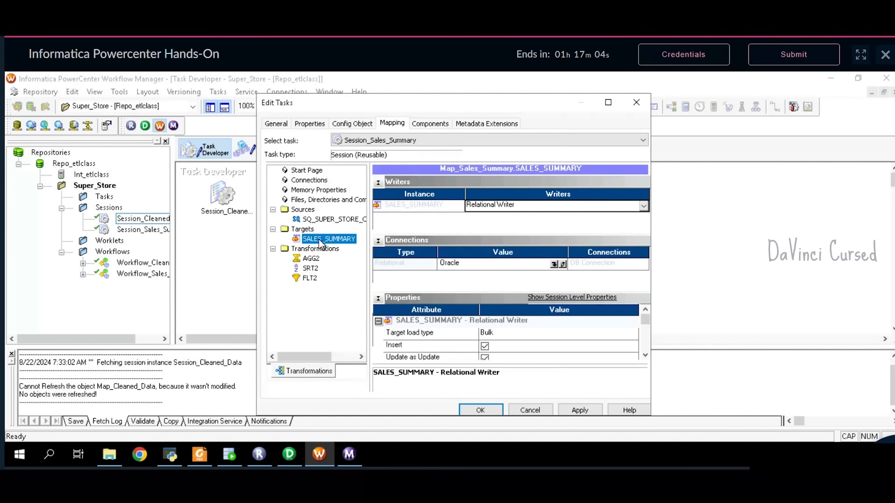
pyautogui.click(378, 182)
pyautogui.click(378, 195)
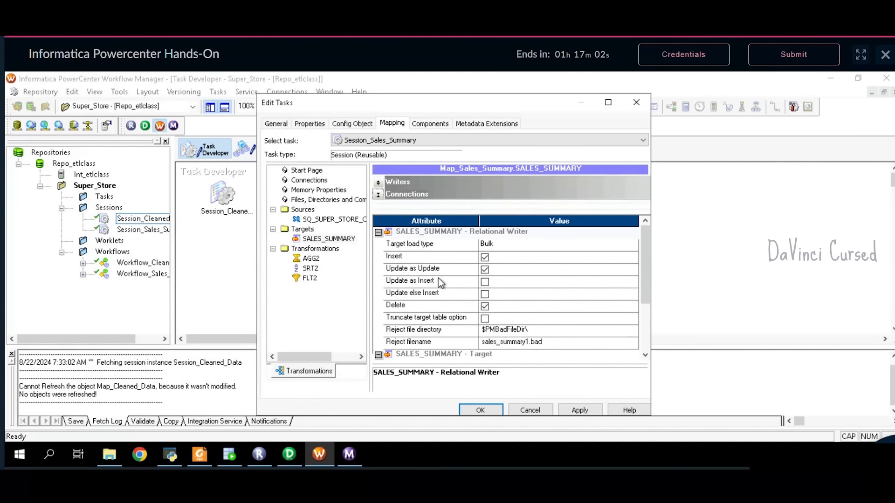
pyautogui.click(485, 318)
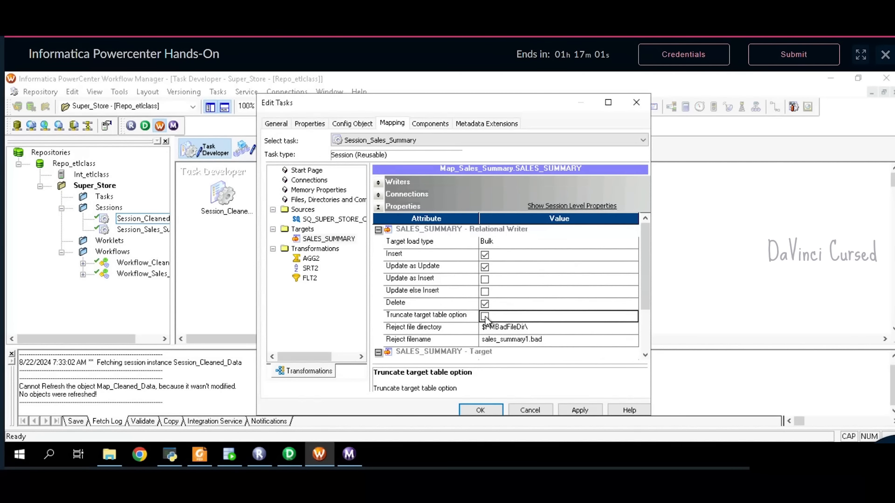
pyautogui.click(586, 409)
pyautogui.click(487, 409)
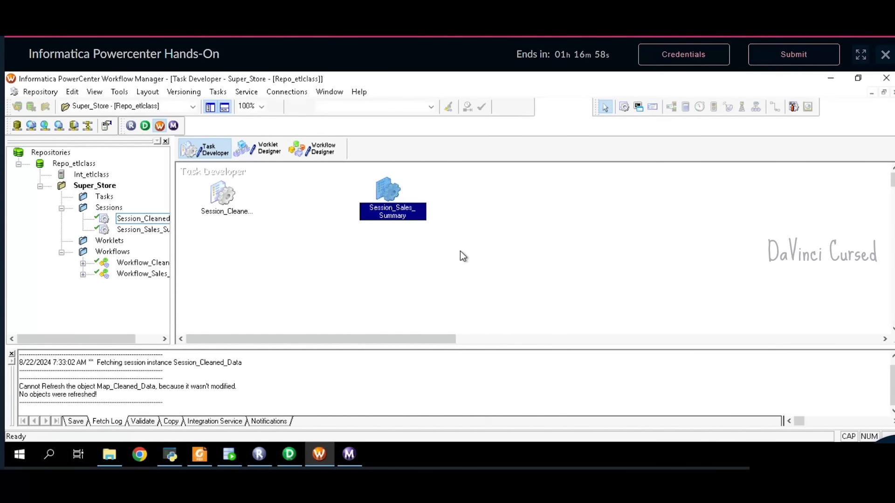
# - Add Session_Sales_Summary to Workflow_Sales_Summary and link Start to it
pyautogui.click(314, 152)
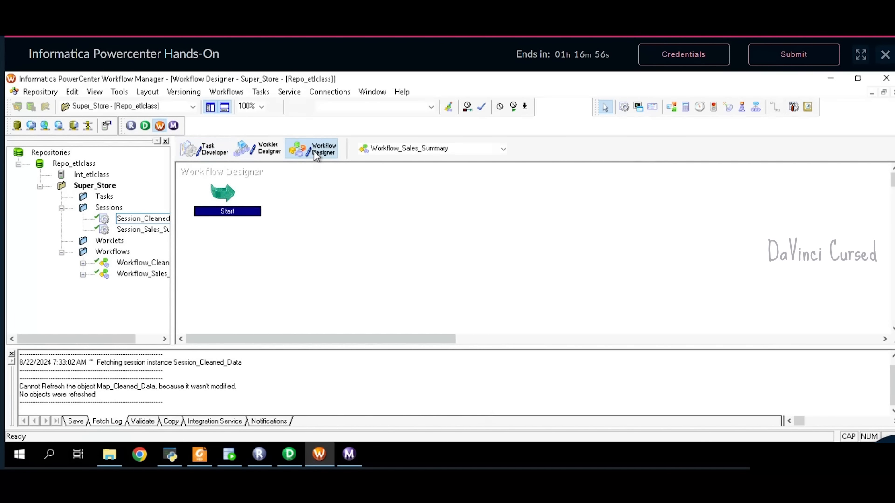
pyautogui.moveTo(147, 234); pyautogui.dragTo(382, 218)
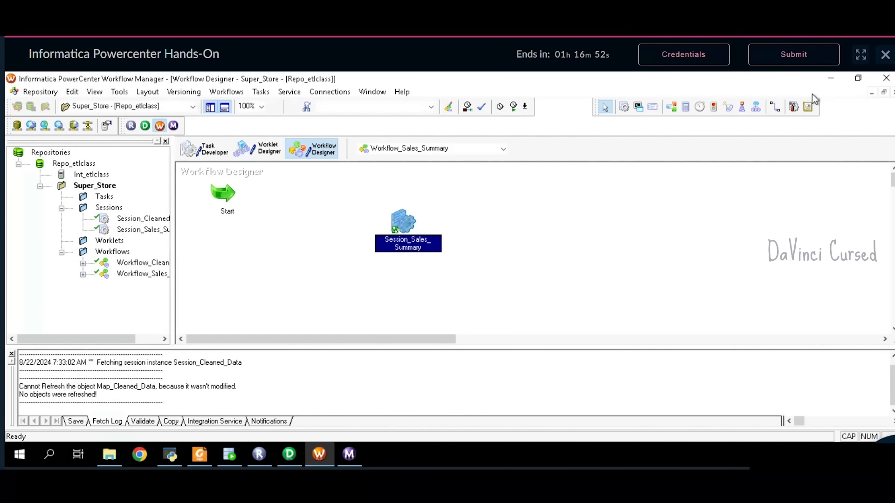
pyautogui.click(775, 109)
pyautogui.moveTo(230, 196); pyautogui.dragTo(405, 223)
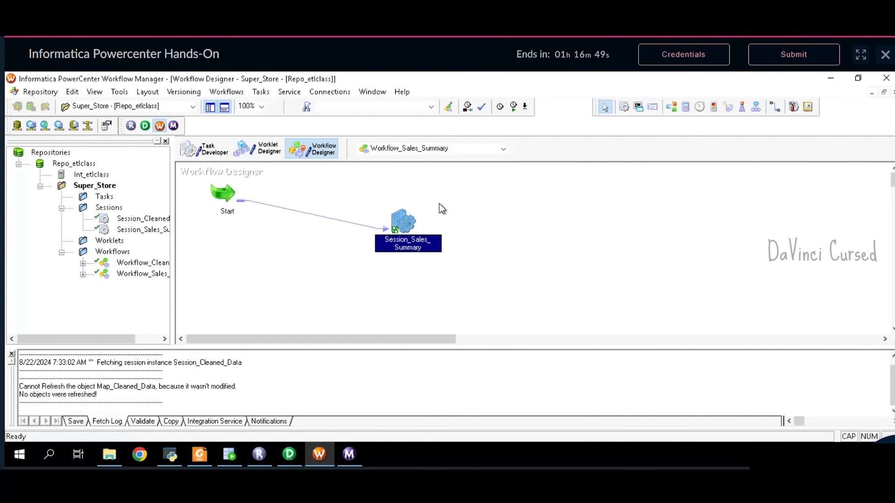
# - Validate the Session_Sales_Summary task and save Workflow_Sales_Summary to the repository
pyautogui.rightClick(398, 224)
pyautogui.click(467, 333)
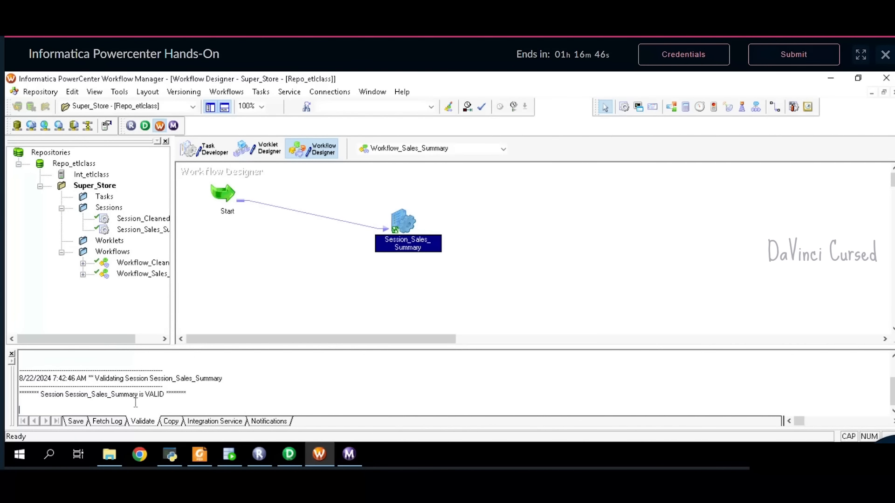
pyautogui.moveTo(160, 395); pyautogui.dragTo(88, 395)
pyautogui.click(429, 293)
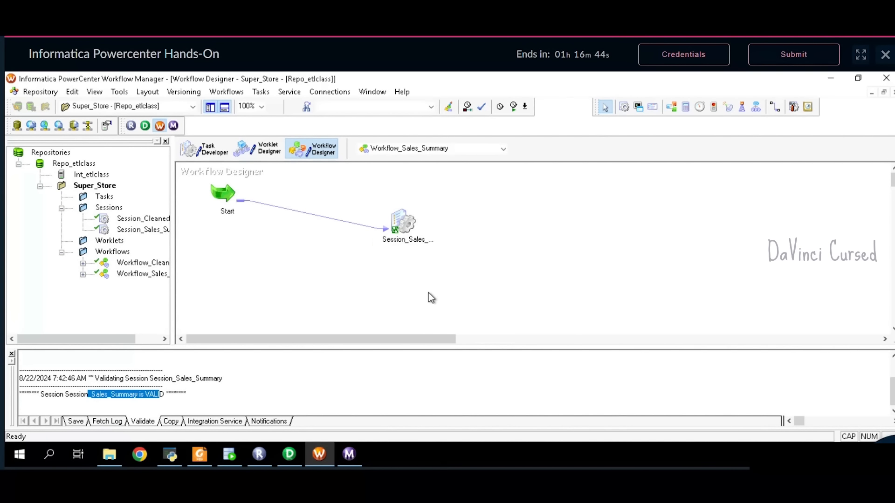
pyautogui.click(38, 91)
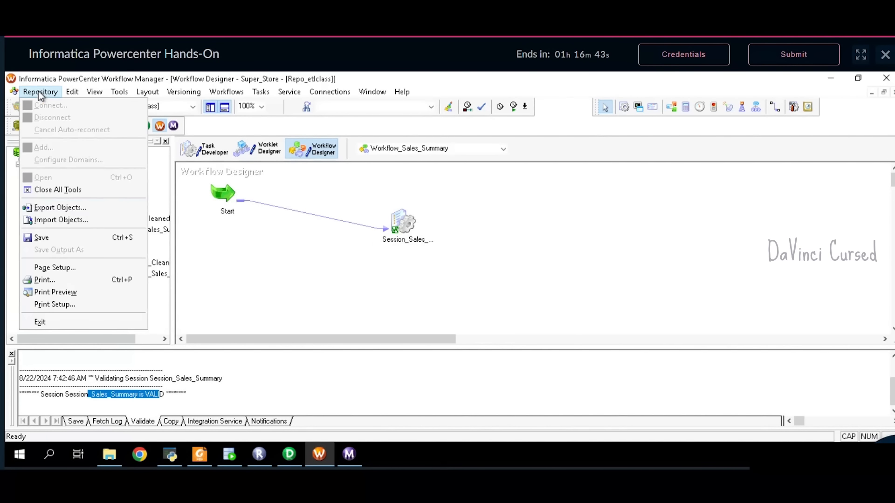
pyautogui.click(66, 237)
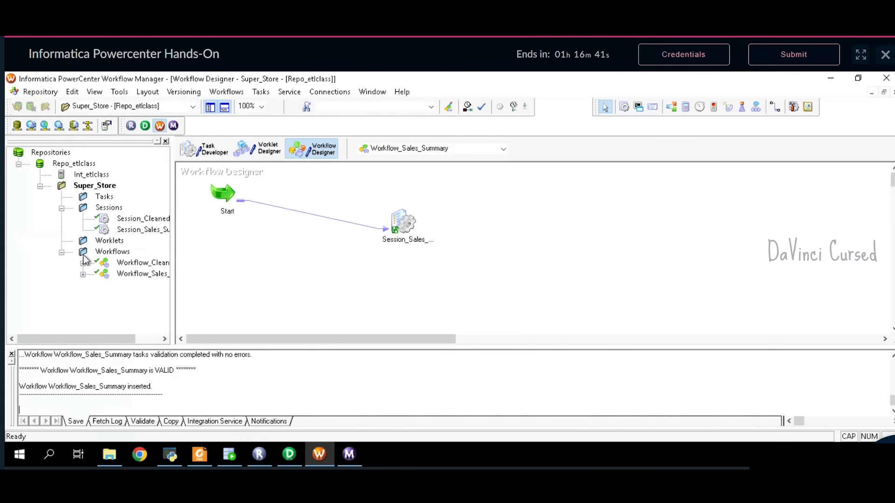
# - Start Workflow_Sales_Summary and view it in the Workflow Monitor
pyautogui.click(226, 92)
pyautogui.click(242, 164)
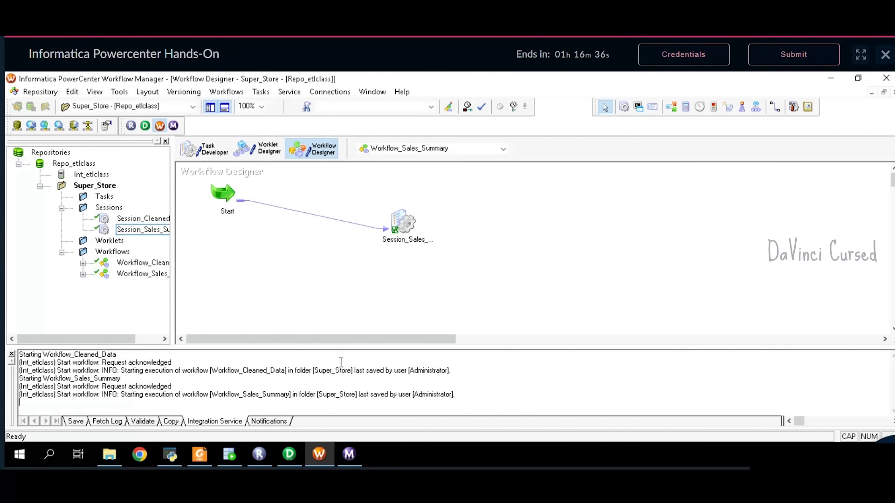
pyautogui.click(349, 455)
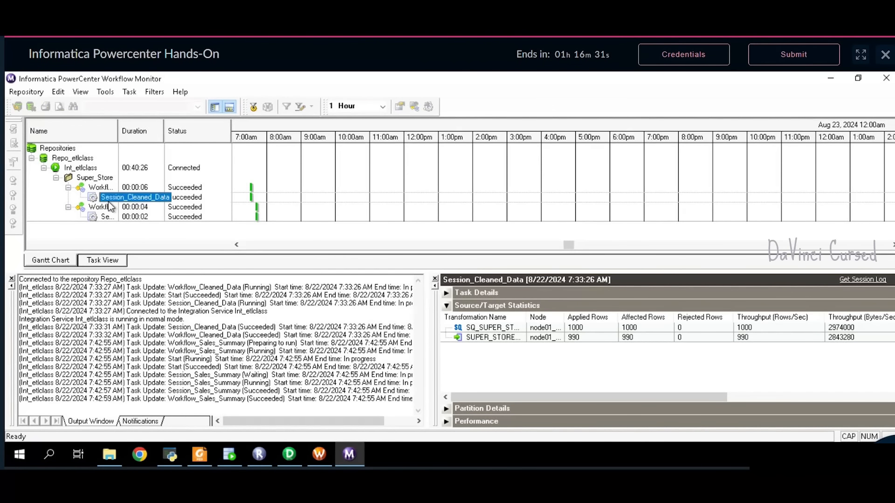
# - Check Session_Sales_Summary's statistics: 990 source rows read, 16 rows loaded into SALES_SUMMARY
pyautogui.click(69, 188)
pyautogui.click(108, 208)
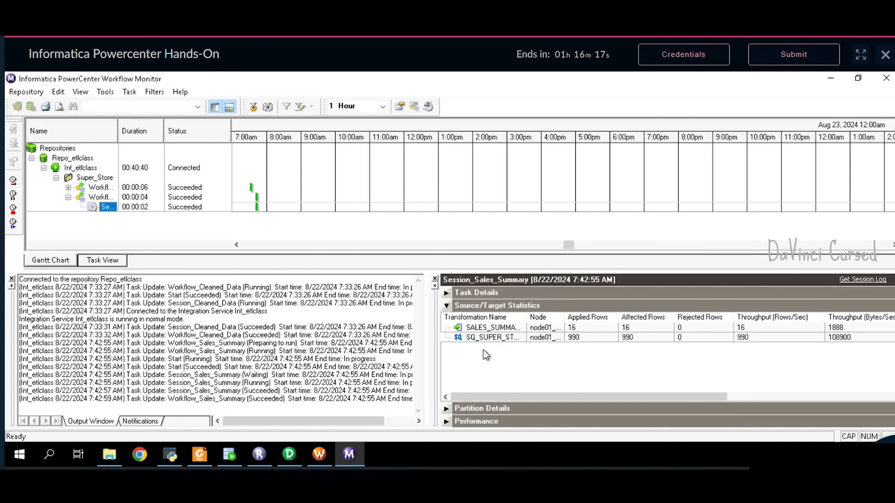
pyautogui.click(490, 329)
pyautogui.click(597, 327)
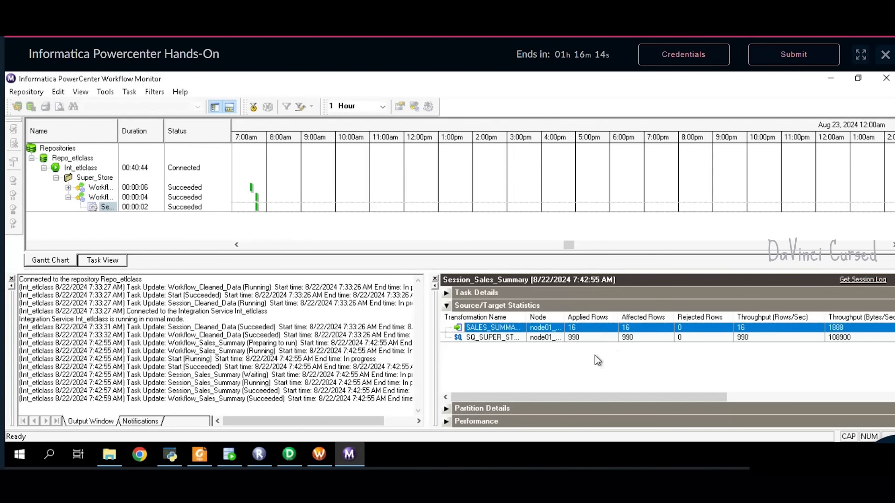
pyautogui.click(229, 454)
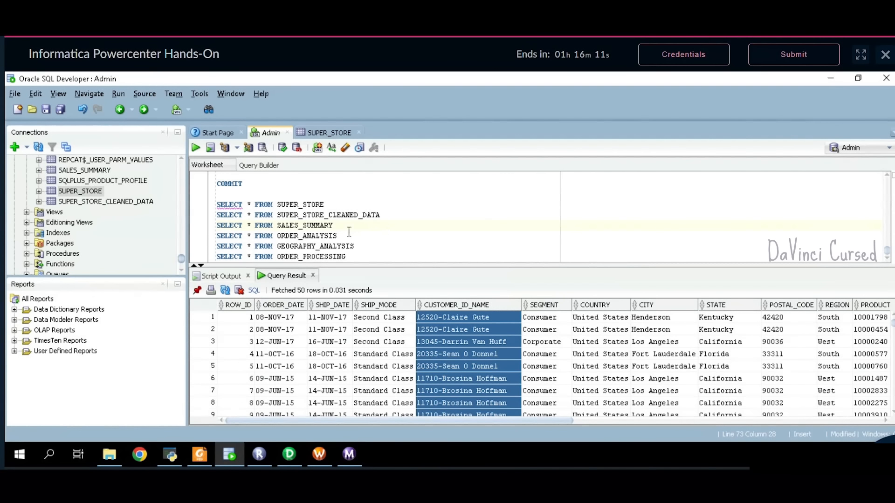
# - Run SELECT * FROM SALES_SUMMARY and browse the 16 returned customer rows
pyautogui.moveTo(348, 230); pyautogui.dragTo(216, 227)
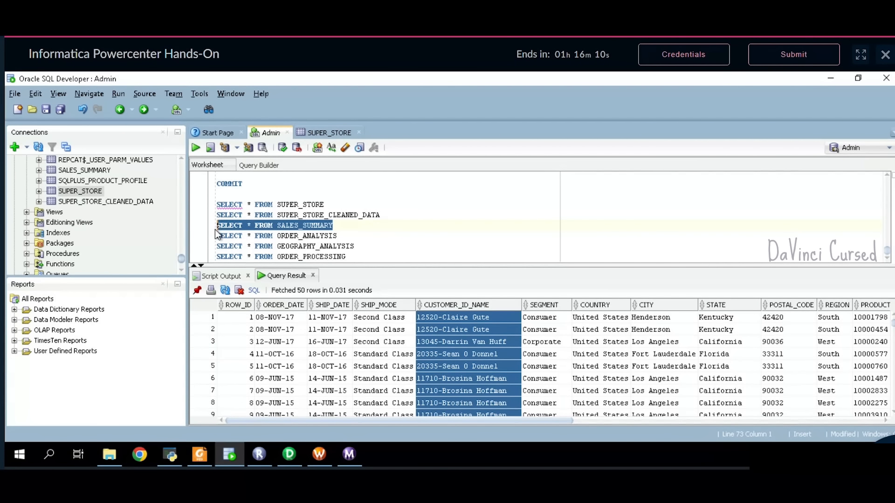
pyautogui.click(195, 148)
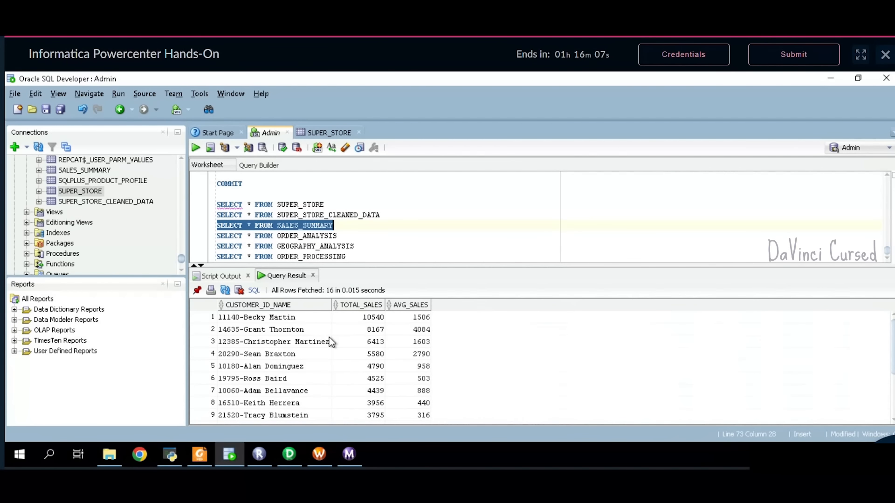
pyautogui.scroll(-2, 331, 337)
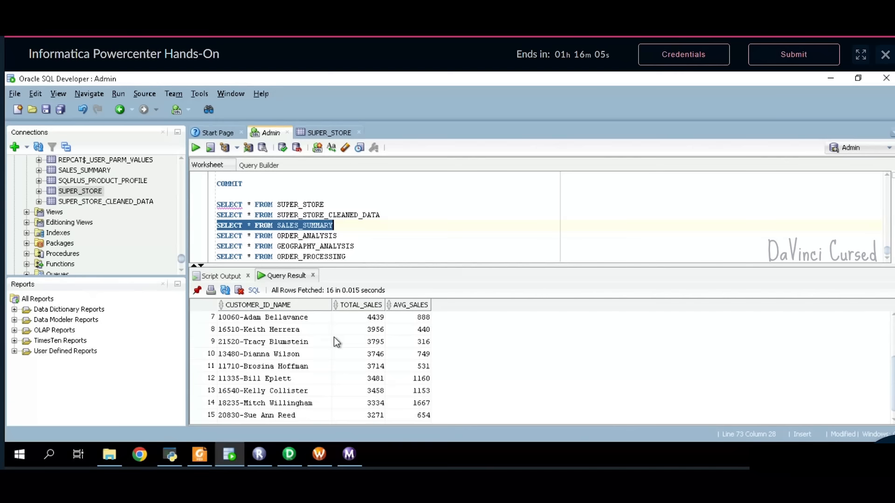
pyautogui.scroll(-1, 334, 340)
pyautogui.scroll(3, 340, 353)
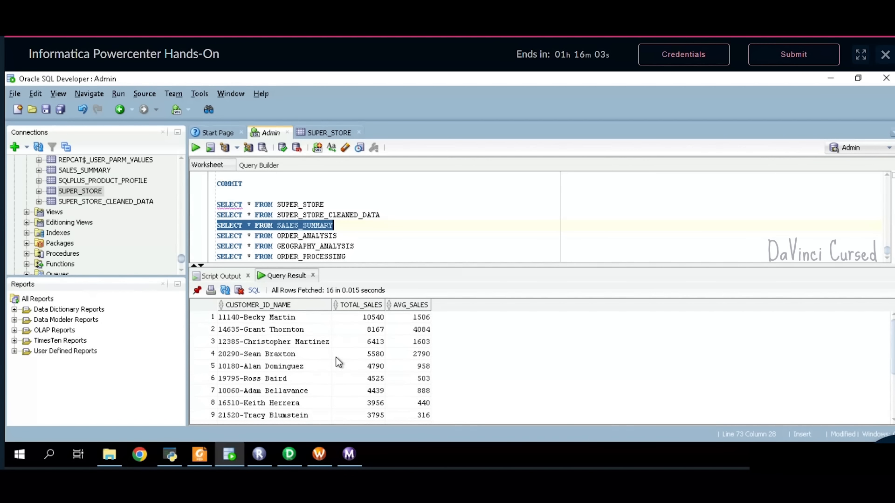
# - Start creating a new mapping in PowerCenter Designer
pyautogui.click(285, 454)
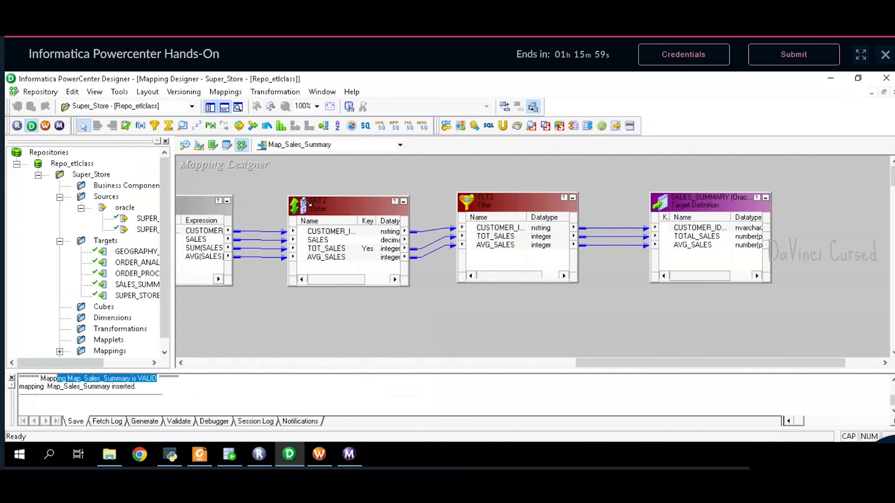
pyautogui.click(222, 92)
pyautogui.click(231, 106)
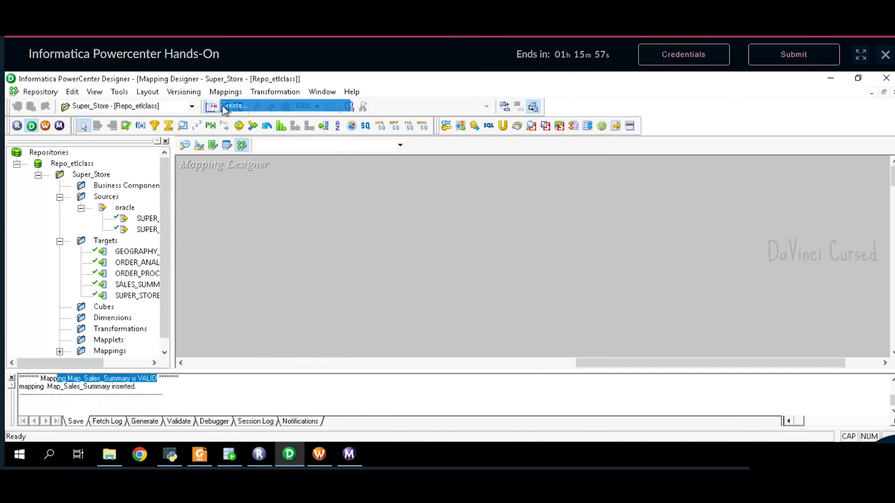
# - Scroll the PDF to Task 2: Customer Order Analysis and copy the name Map_Order_Analysis
pyautogui.click(200, 454)
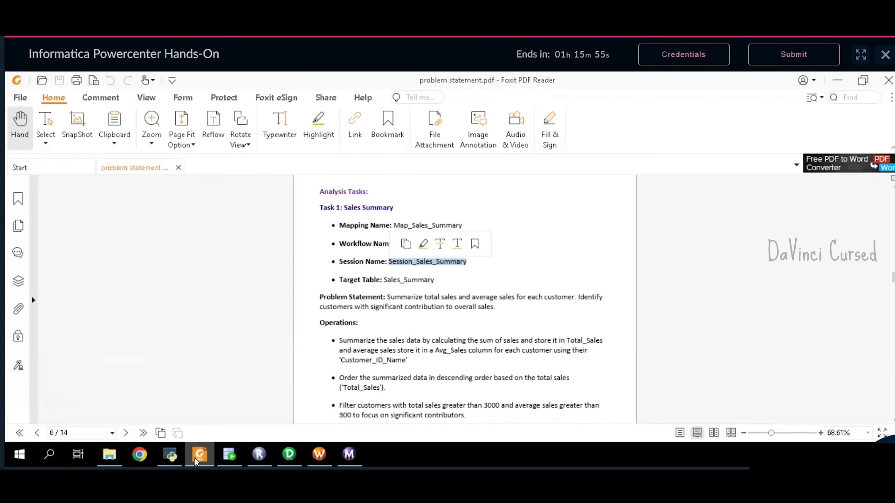
pyautogui.scroll(-1, 485, 362)
pyautogui.scroll(-2, 485, 362)
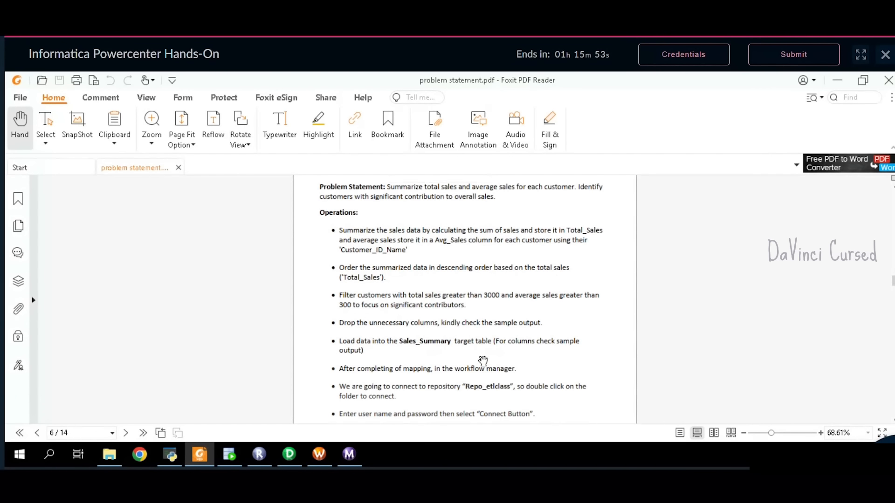
pyautogui.scroll(-6, 483, 361)
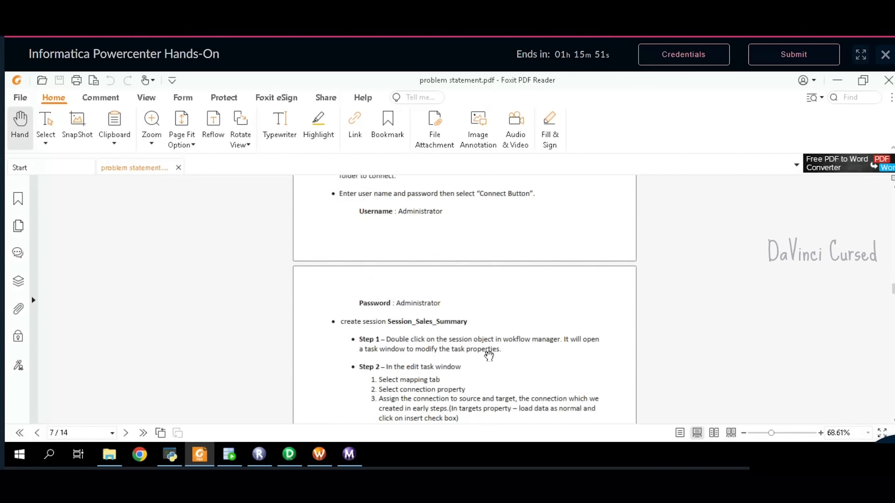
pyautogui.scroll(-2, 496, 357)
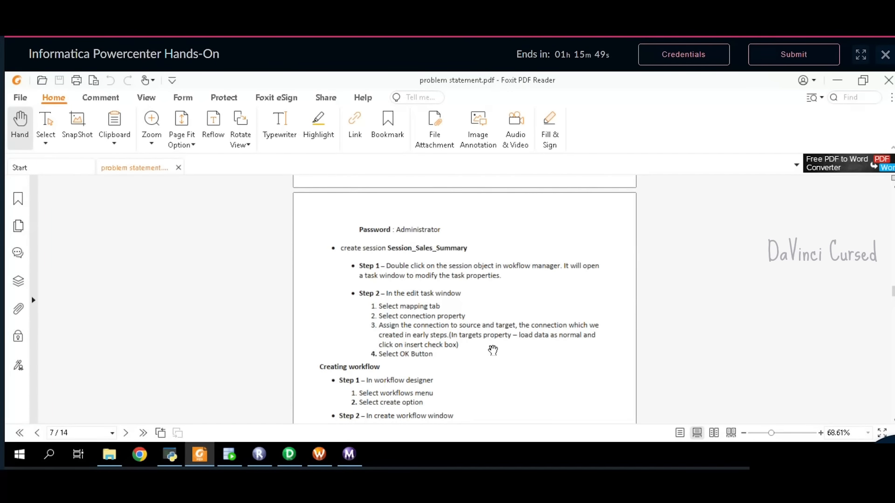
pyautogui.scroll(-8, 494, 353)
pyautogui.scroll(-5, 496, 330)
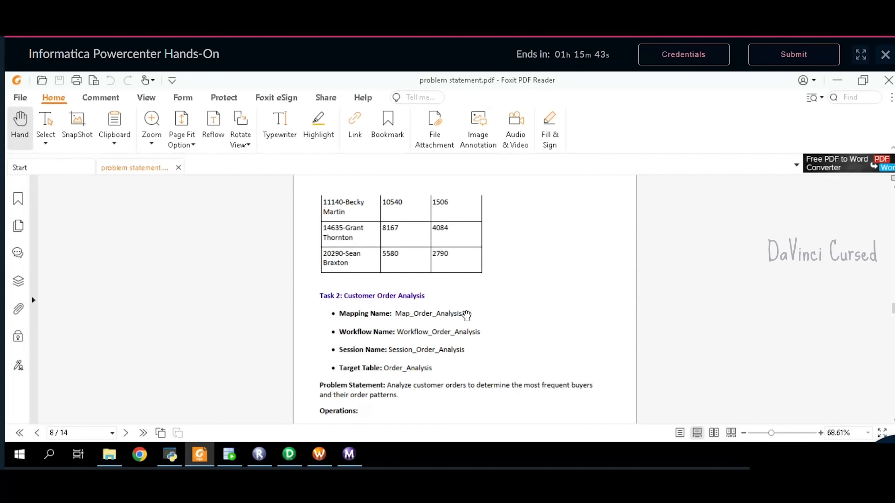
pyautogui.doubleClick(450, 314)
pyautogui.click(469, 316)
pyautogui.moveTo(468, 317); pyautogui.dragTo(398, 316)
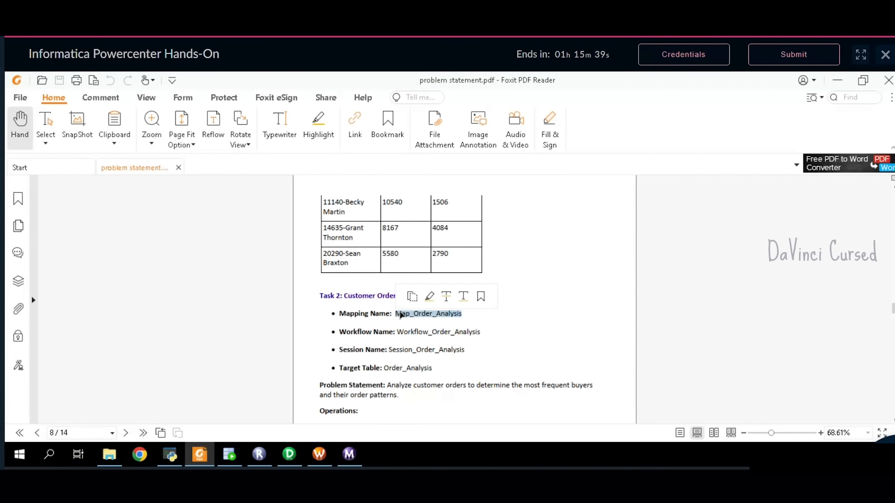
pyautogui.click(289, 455)
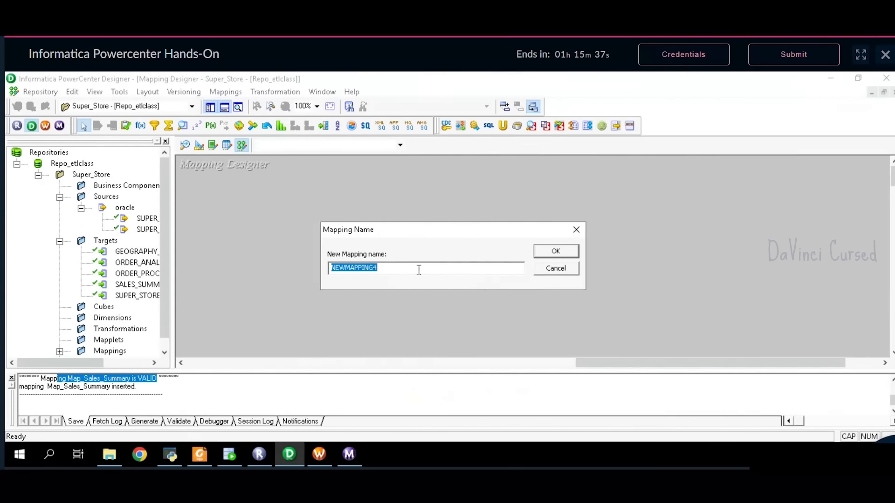
# - Name the new mapping Map_Order_Analysis and add the SUPER_STORE_CLEANED_DATA source
pyautogui.hotkey('ctrl', 'v')
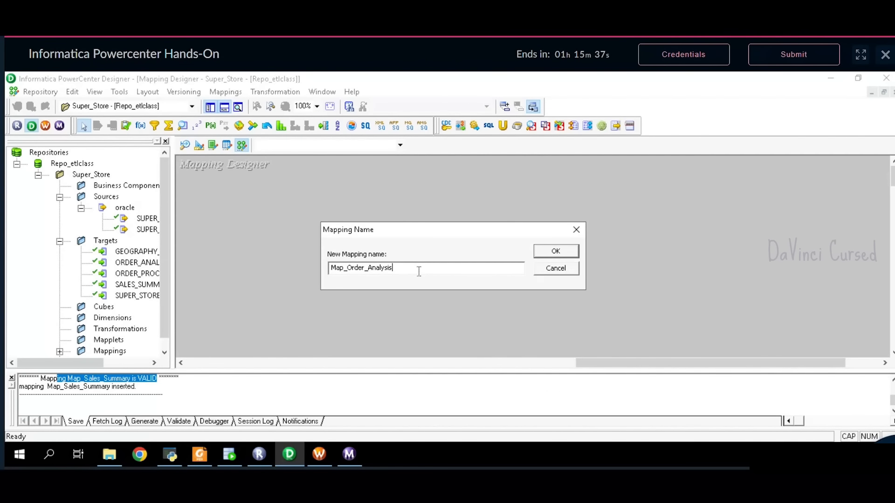
pyautogui.click(554, 254)
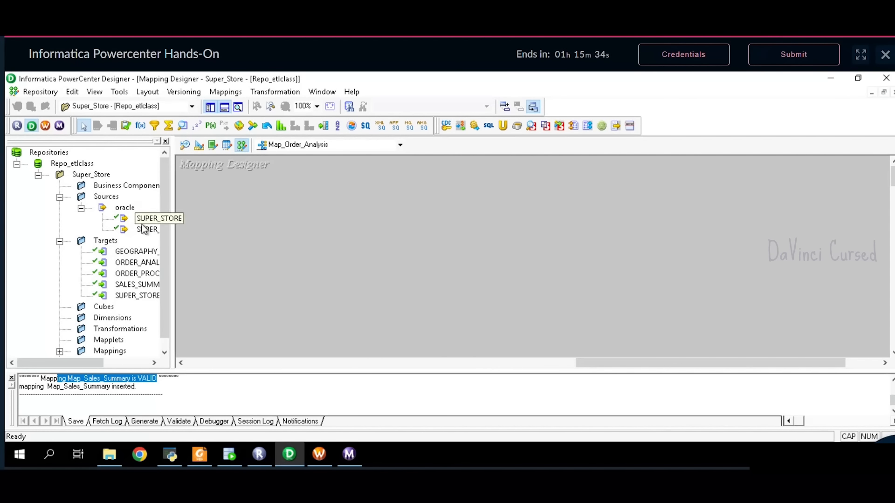
pyautogui.moveTo(144, 230); pyautogui.dragTo(209, 172)
# - Reposition the Source Qualifier and enlarge it so all its ports show
pyautogui.doubleClick(331, 222)
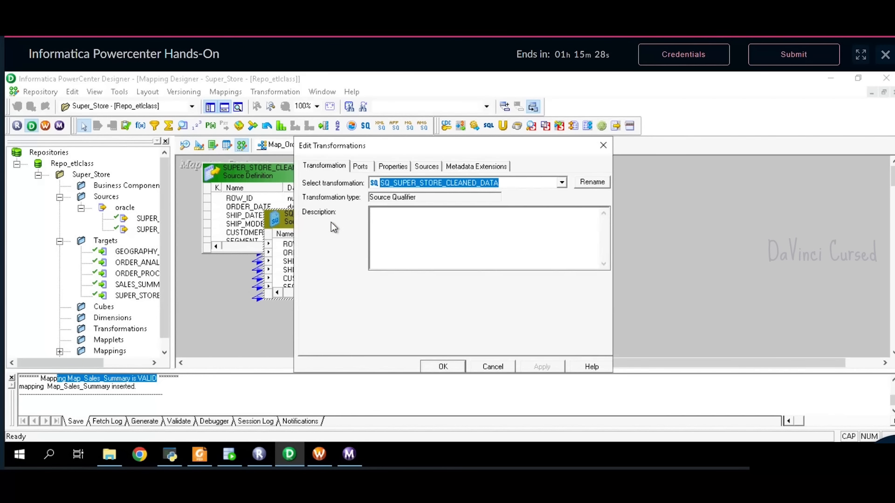
pyautogui.click(603, 145)
pyautogui.moveTo(324, 226); pyautogui.dragTo(439, 183)
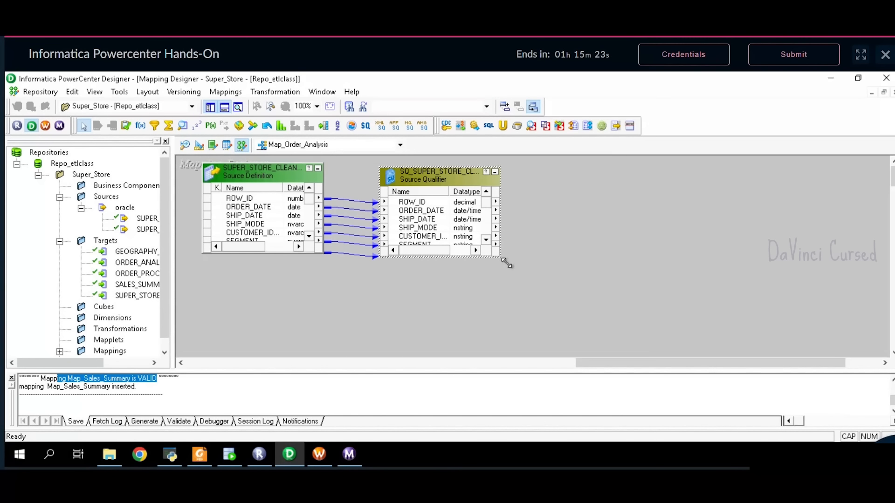
pyautogui.moveTo(506, 260); pyautogui.dragTo(516, 358)
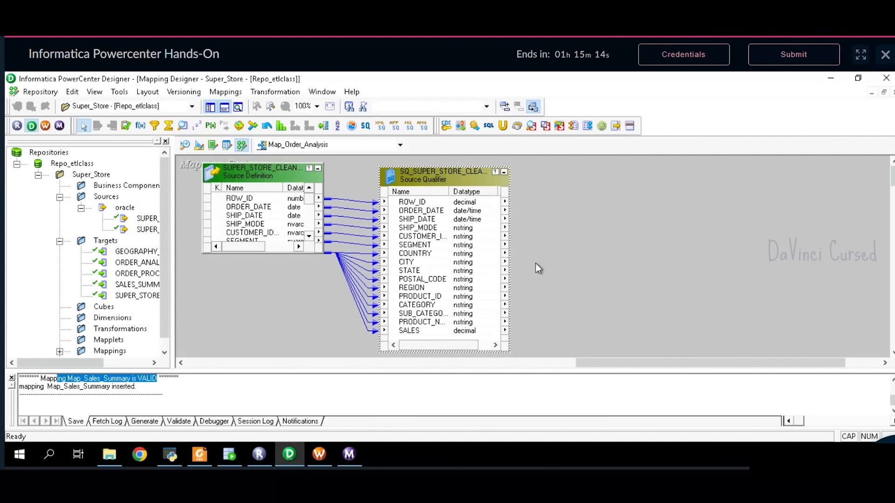
pyautogui.click(200, 458)
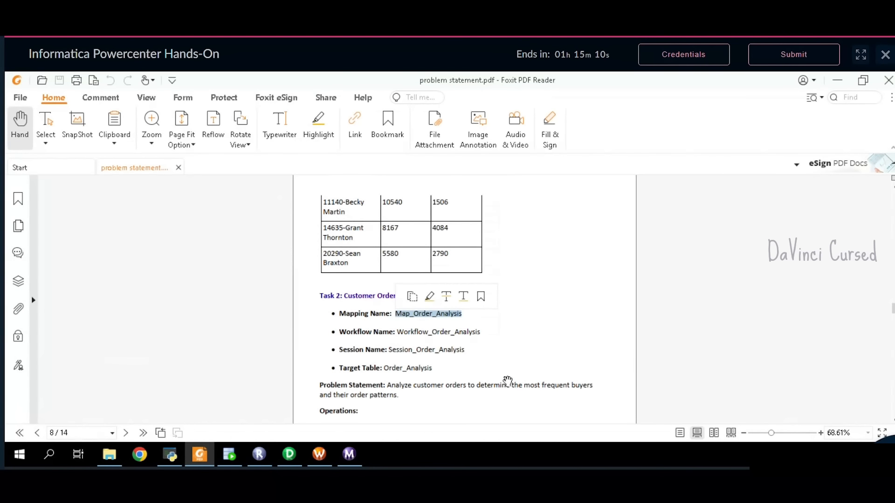
# - Read the Operations section of the Order Analysis task in problem statement.pdf
pyautogui.scroll(-4, 518, 354)
pyautogui.scroll(-1, 411, 316)
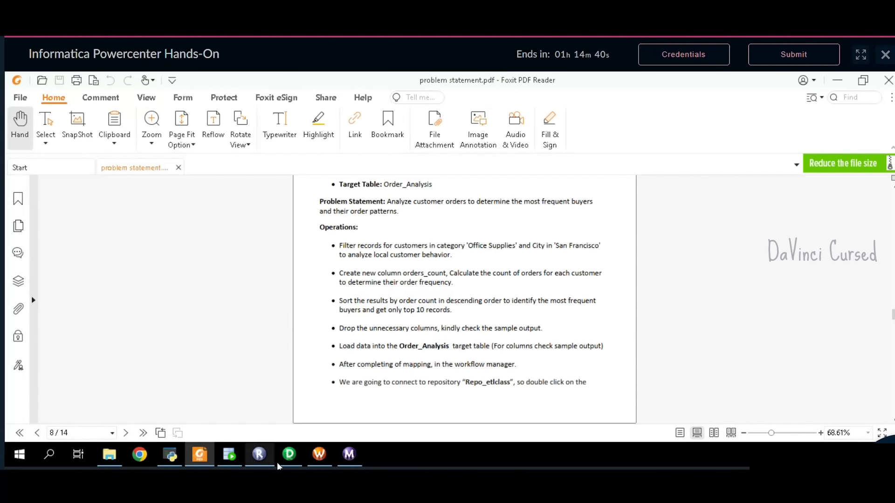
pyautogui.click(289, 455)
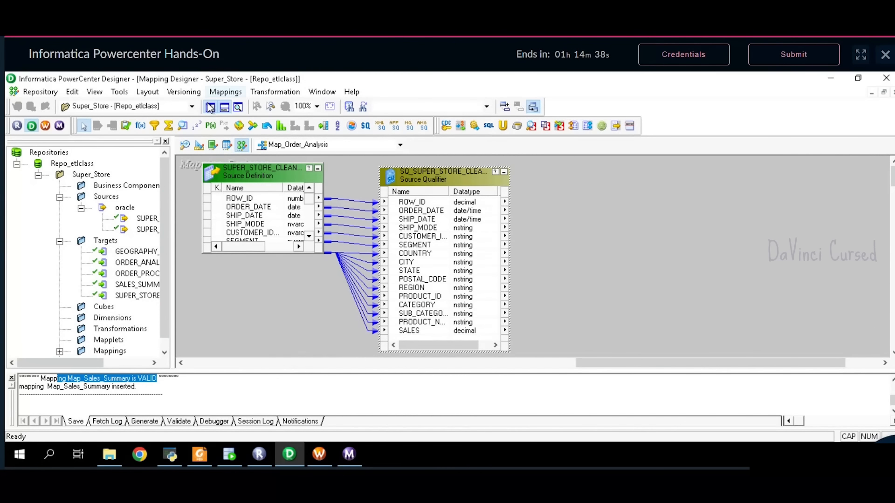
# - Place a new FILTRANS Filter transformation beside the Source Qualifier, checking the PDF
pyautogui.click(158, 128)
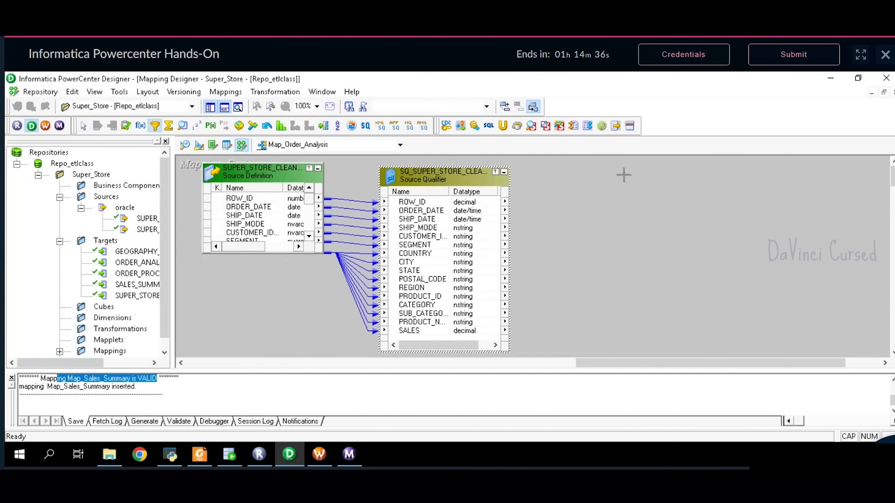
pyautogui.click(585, 177)
pyautogui.moveTo(606, 187); pyautogui.dragTo(615, 211)
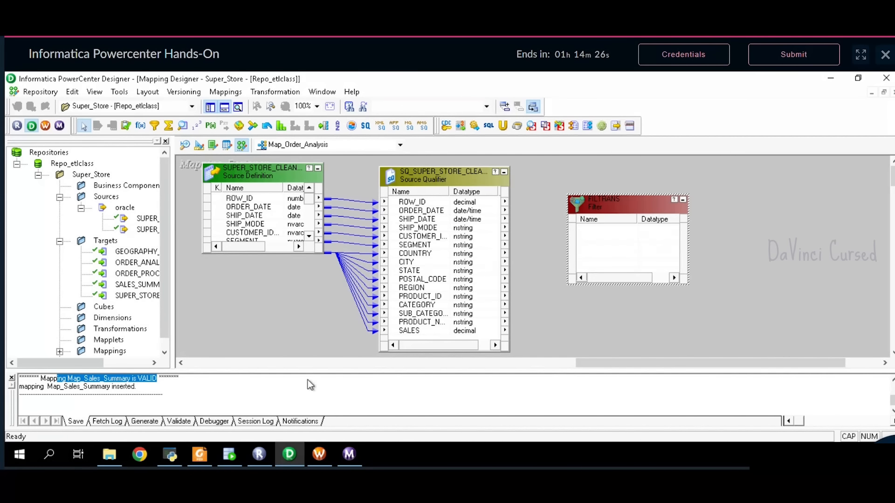
pyautogui.click(199, 456)
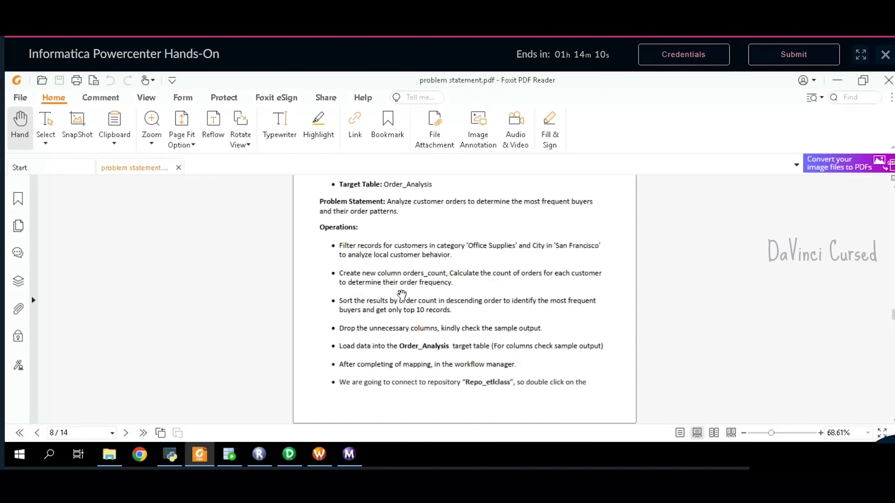
pyautogui.click(290, 457)
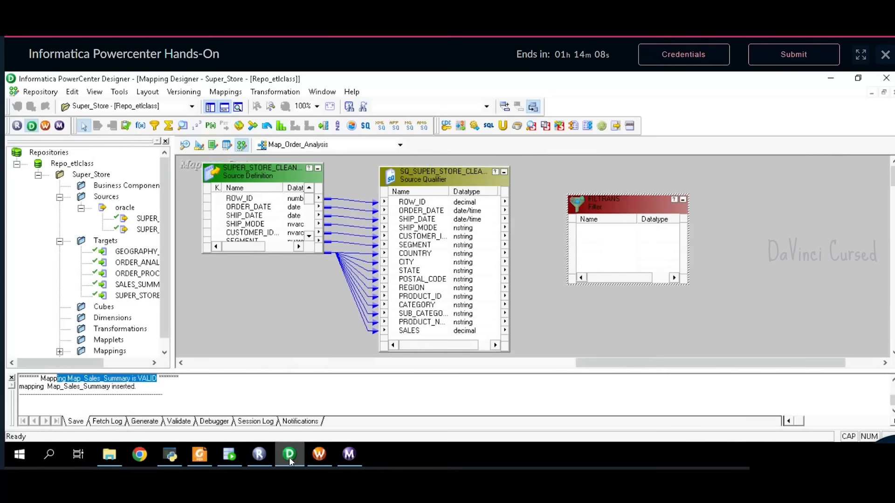
# - Link ORDER_DATE, customer ID, CITY and CATEGORY from the Source Qualifier into the filter
pyautogui.click(435, 211)
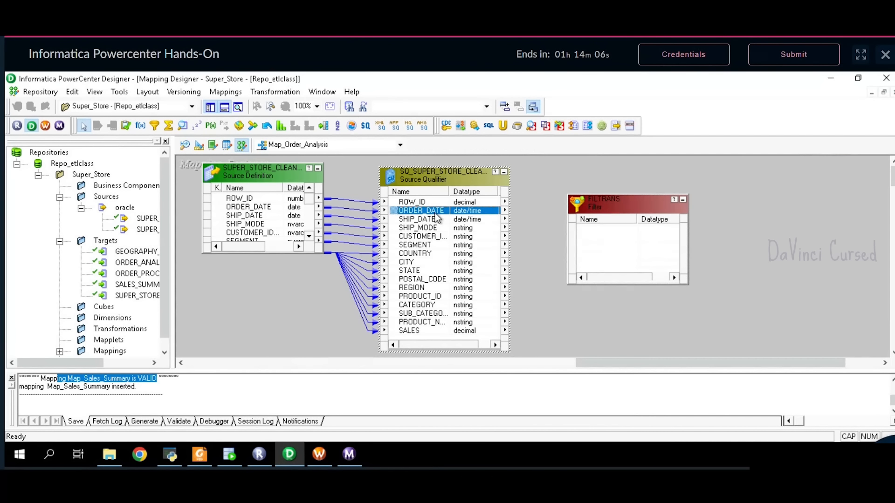
pyautogui.moveTo(625, 229); pyautogui.dragTo(625, 230)
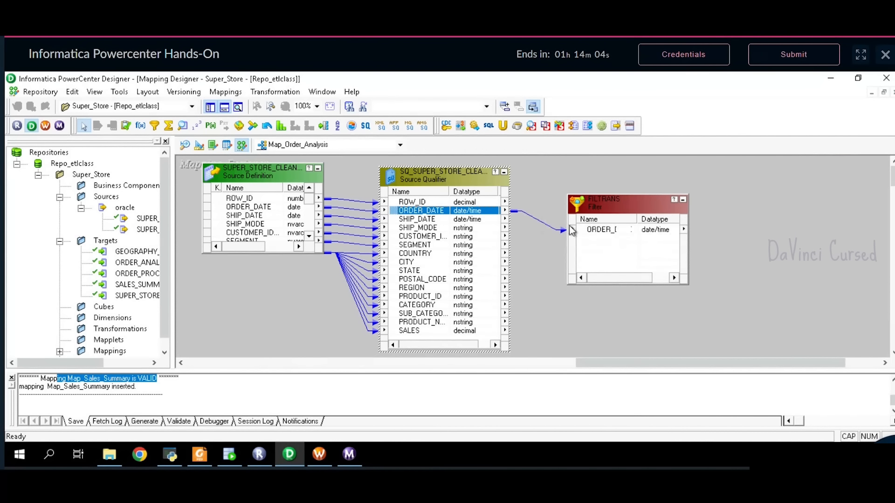
pyautogui.click(421, 237)
pyautogui.moveTo(421, 238); pyautogui.dragTo(625, 239)
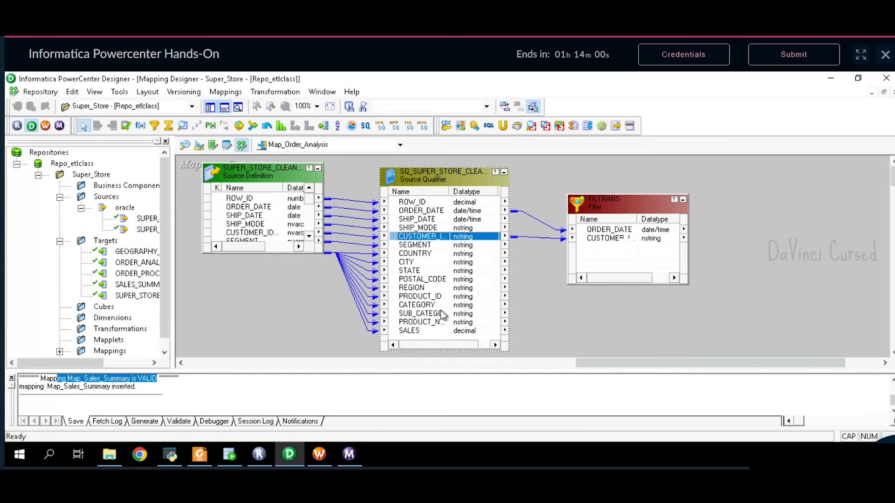
pyautogui.moveTo(432, 264); pyautogui.dragTo(608, 248)
pyautogui.moveTo(421, 260); pyautogui.dragTo(605, 256)
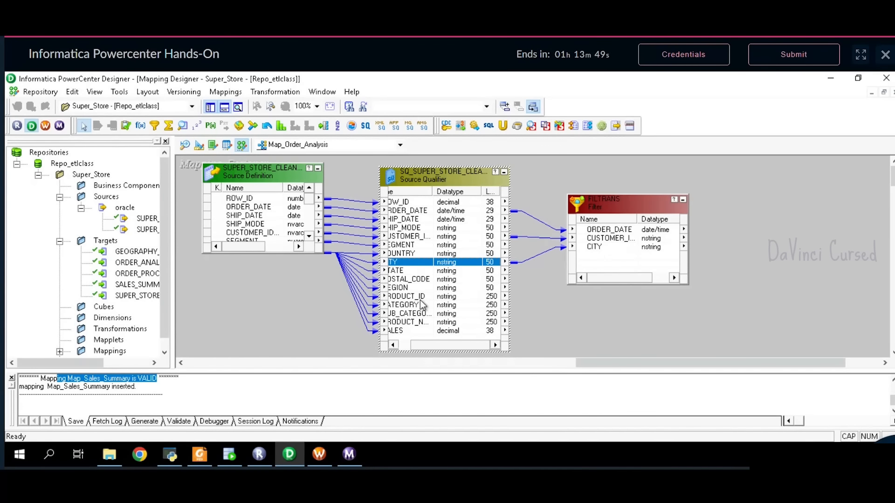
pyautogui.moveTo(441, 345); pyautogui.dragTo(427, 345)
pyautogui.moveTo(449, 305); pyautogui.dragTo(604, 262)
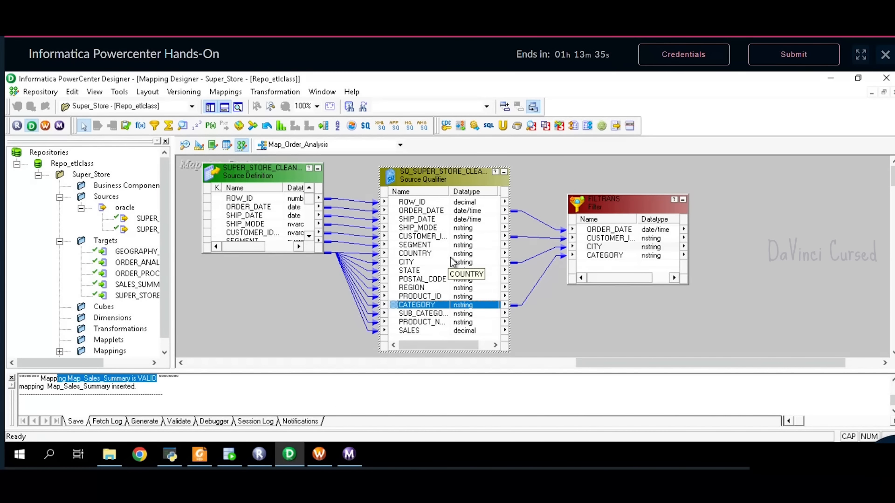
# - Rename the filter transformation to FLT3
pyautogui.doubleClick(648, 207)
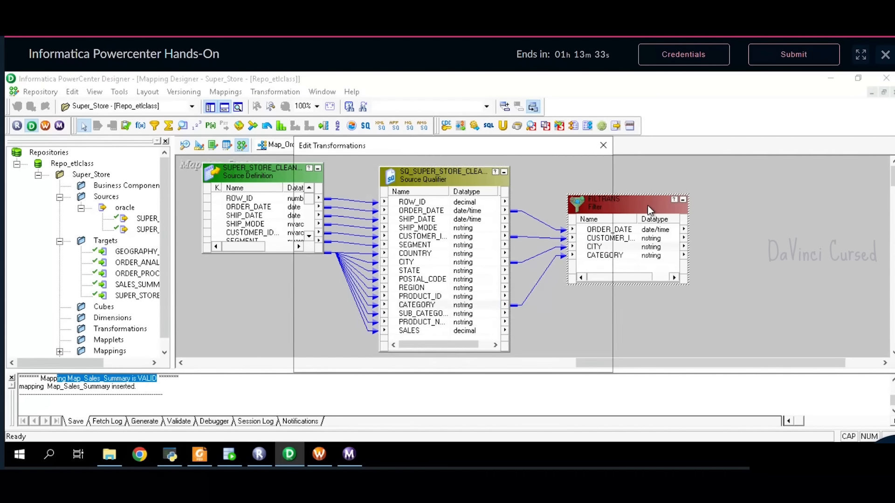
pyautogui.click(603, 183)
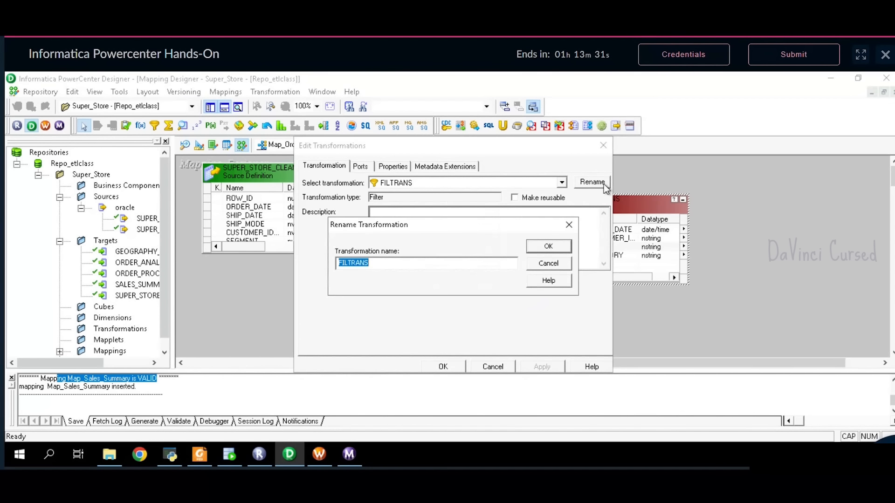
pyautogui.write('FLT3')
pyautogui.press('Return')
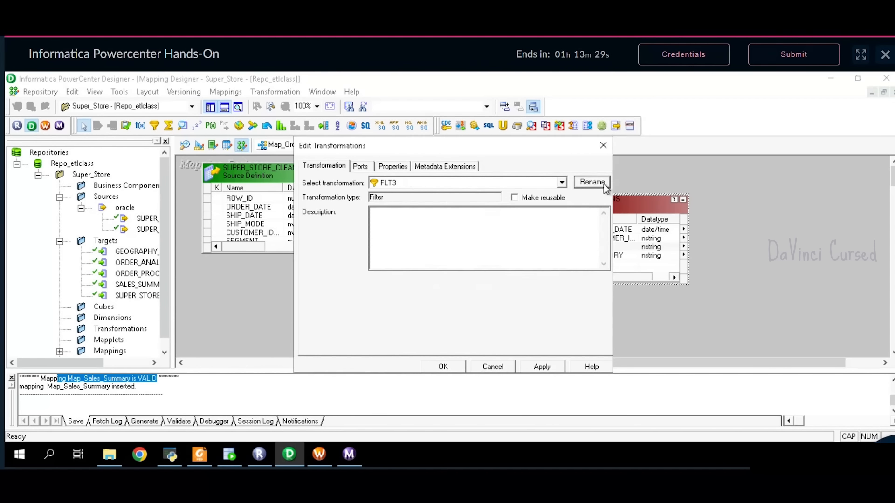
# - Replace FLT3's TRUE condition with CATEGORY='Office Supplies' AND CITY='San Francisco'
pyautogui.click(367, 167)
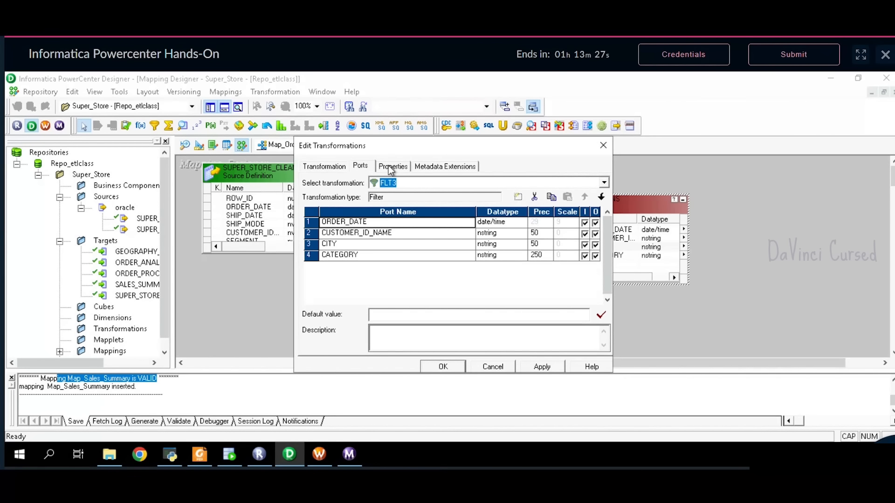
pyautogui.click(391, 168)
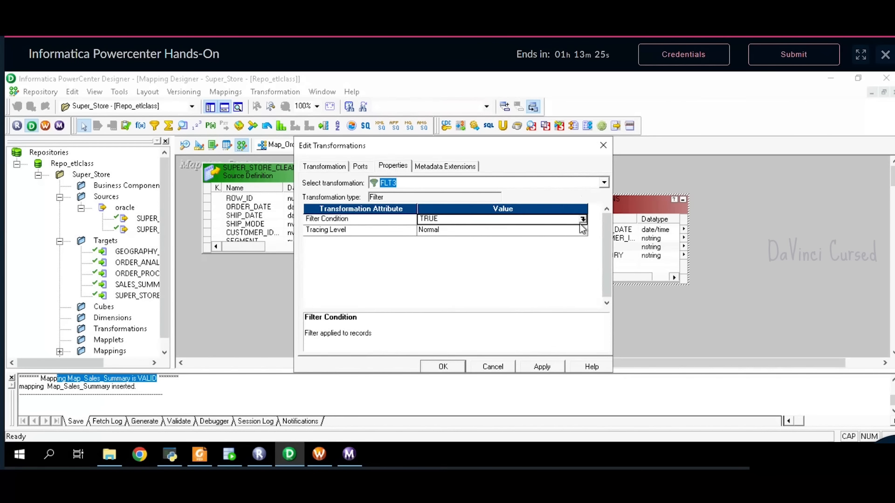
pyautogui.click(584, 219)
pyautogui.press('BackSpace')
pyautogui.press('BackSpace')
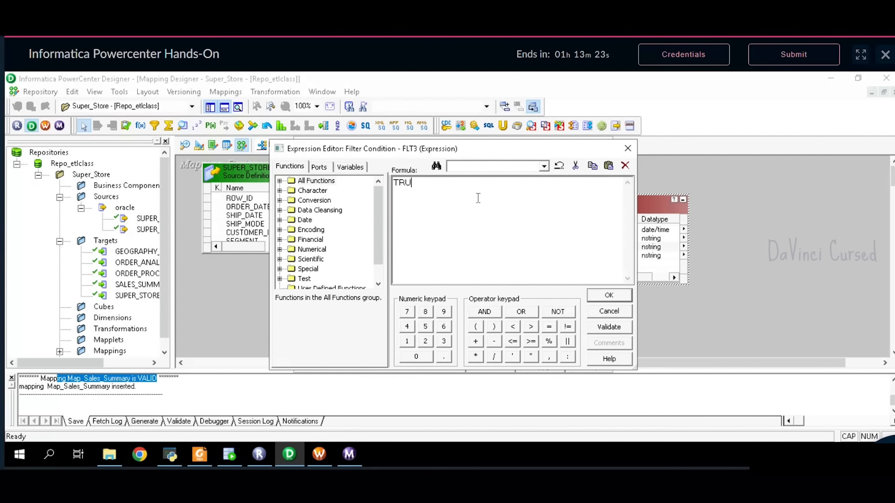
pyautogui.press('BackSpace')
pyautogui.press('BackSpace')
pyautogui.click(320, 167)
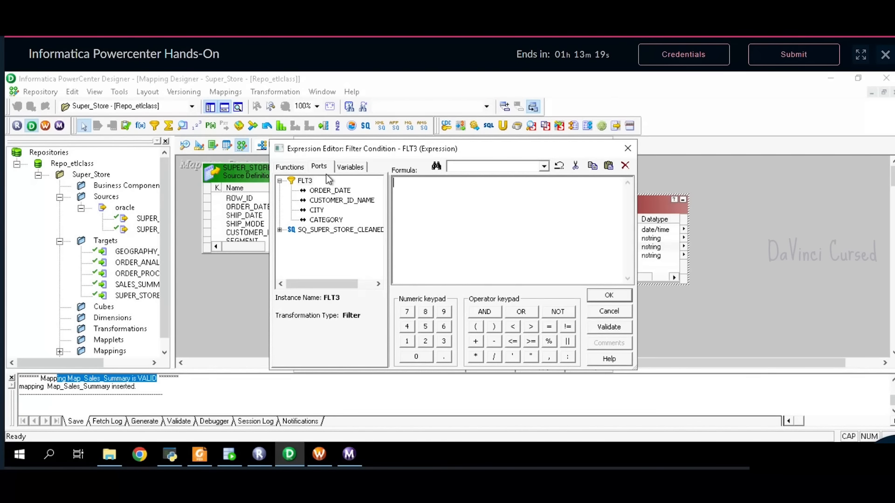
pyautogui.doubleClick(321, 221)
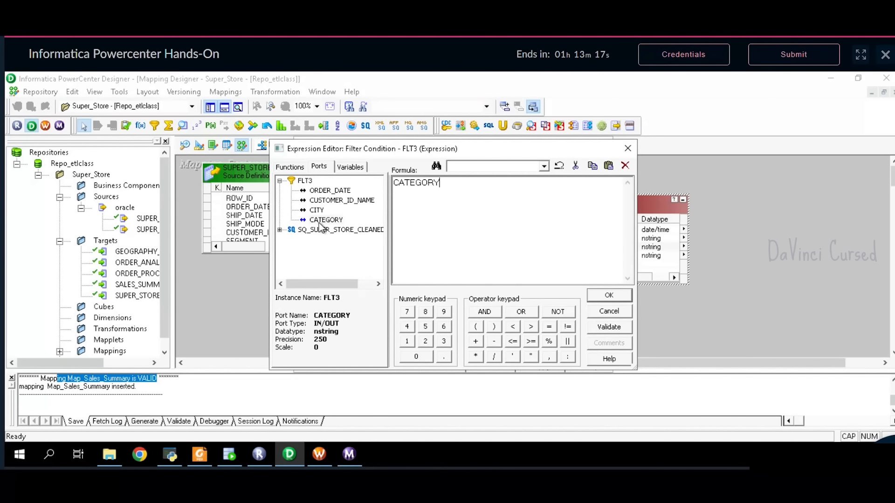
pyautogui.write("='Office Supplies'")
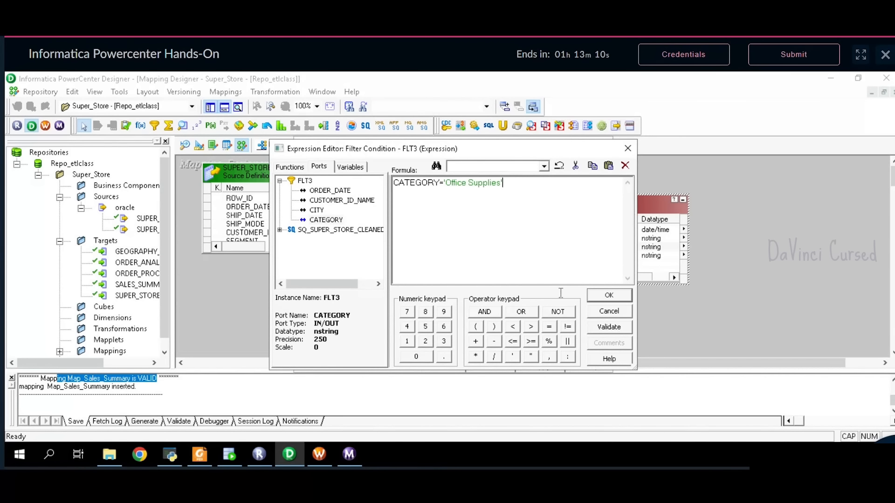
pyautogui.click(485, 312)
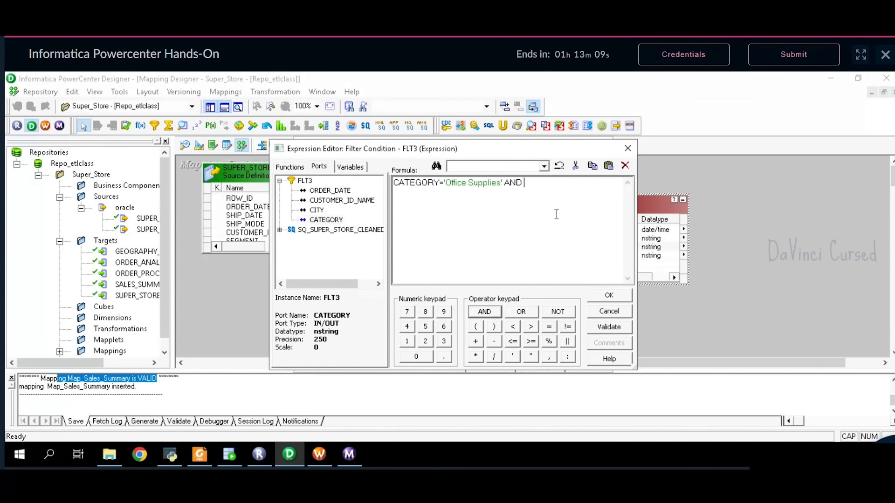
pyautogui.doubleClick(318, 211)
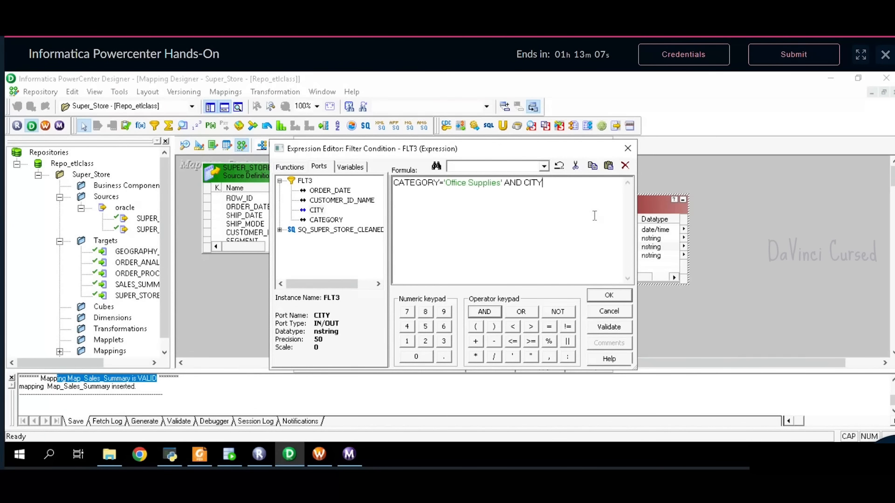
pyautogui.write("='San Francisco")
pyautogui.click(229, 455)
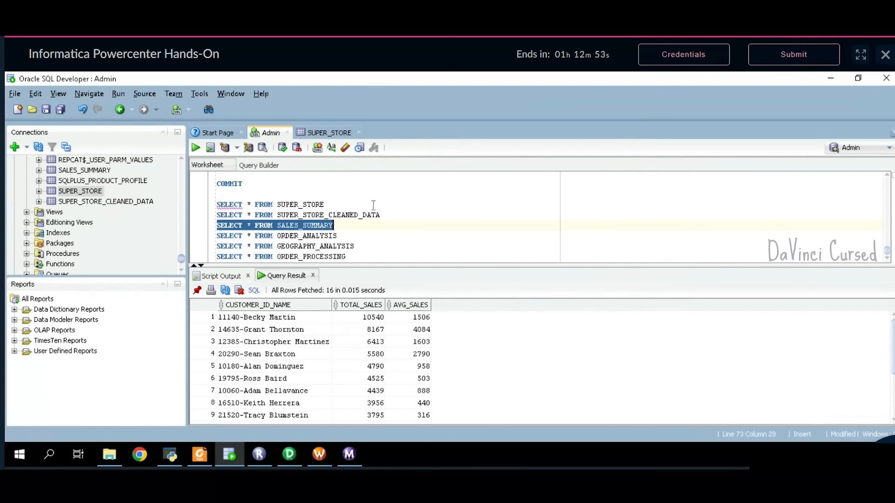
# - Run the SUPER_STORE query in SQL Developer and confirm its San Francisco CITY rows
pyautogui.moveTo(325, 205); pyautogui.dragTo(219, 207)
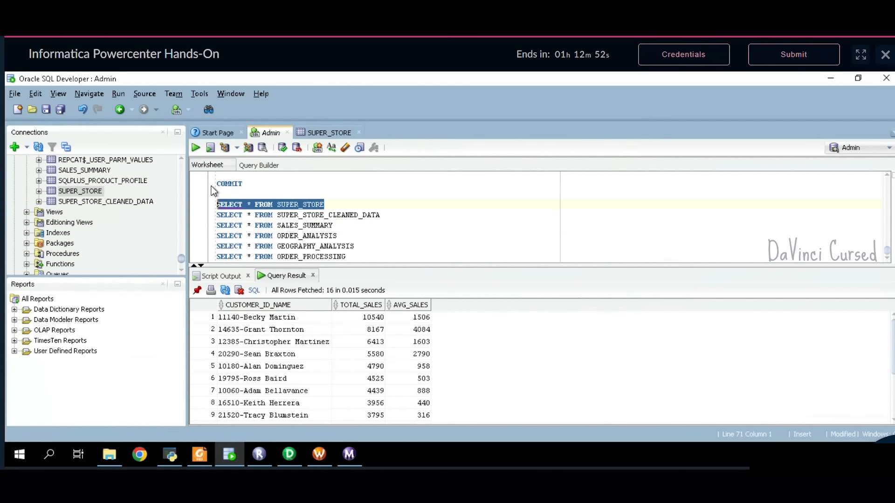
pyautogui.click(196, 148)
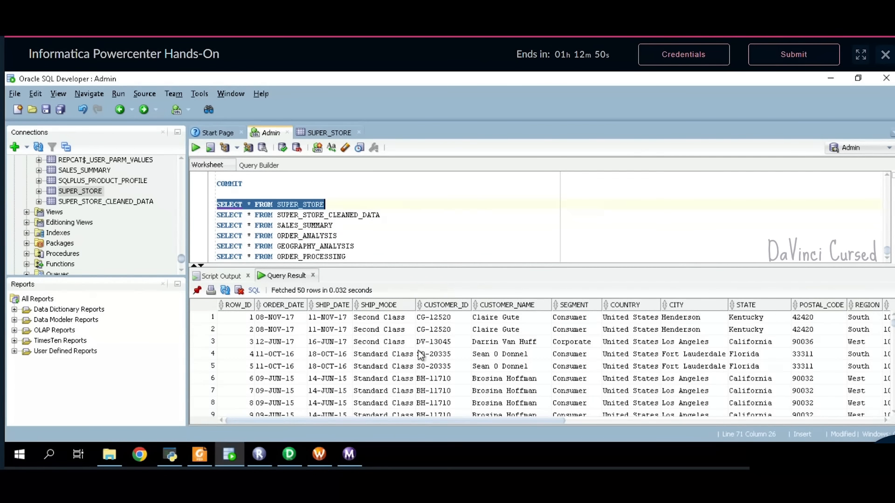
pyautogui.click(691, 306)
pyautogui.scroll(-2, 698, 387)
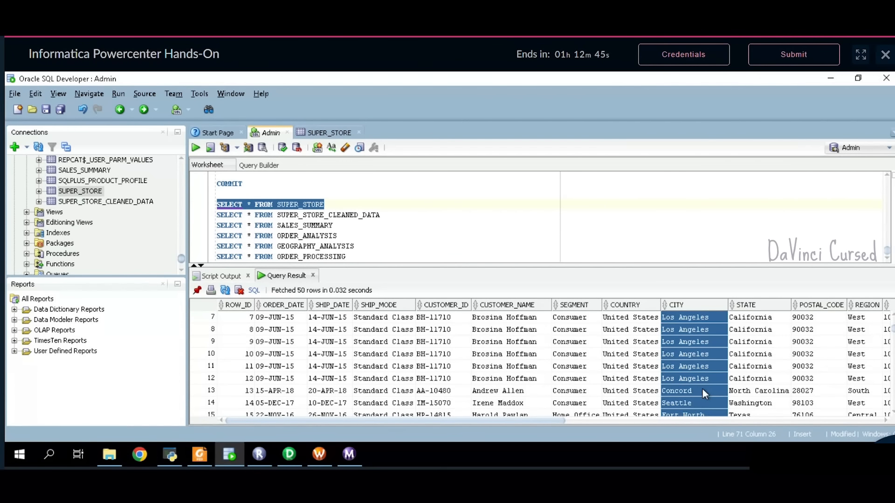
pyautogui.scroll(-2, 702, 388)
pyautogui.click(703, 390)
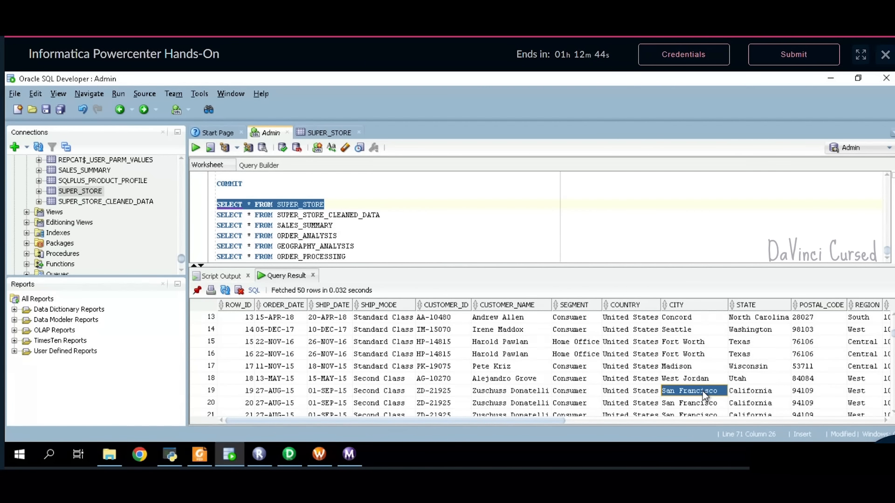
pyautogui.click(289, 455)
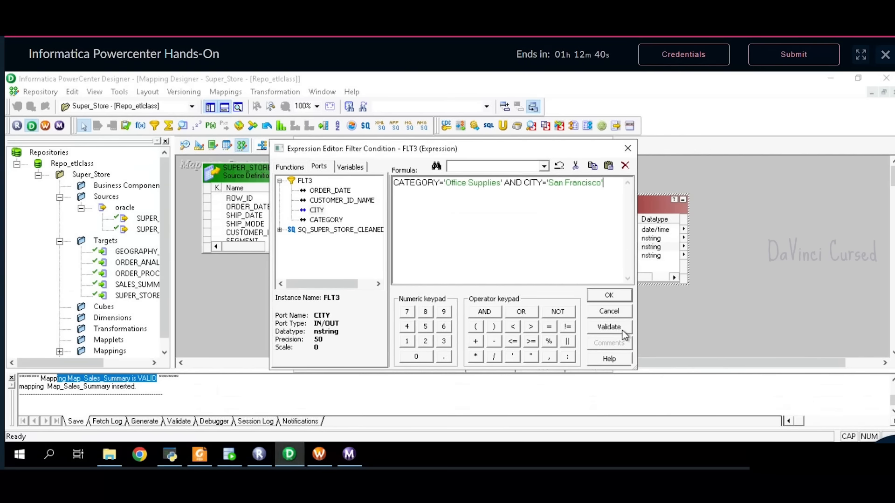
# - Validate FLT3's condition CATEGORY='Office Supplies' AND CITY='San Francisco' and apply it
pyautogui.click(609, 327)
pyautogui.click(508, 292)
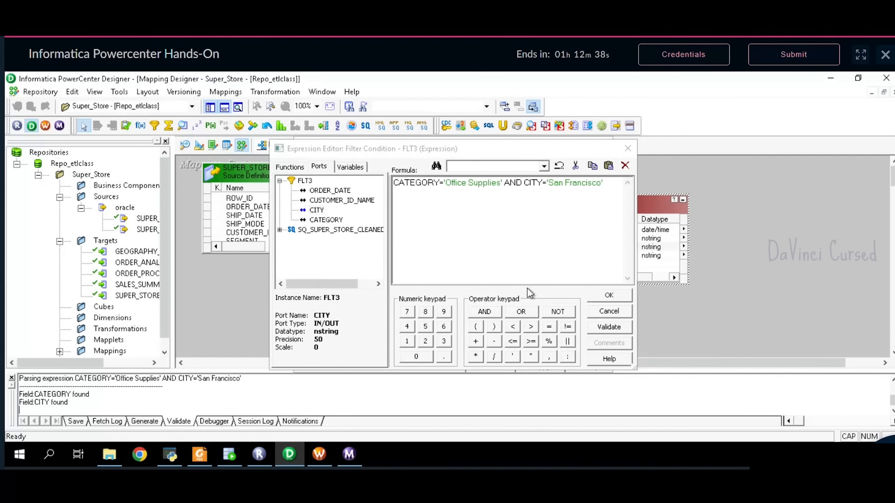
pyautogui.click(615, 299)
pyautogui.click(543, 367)
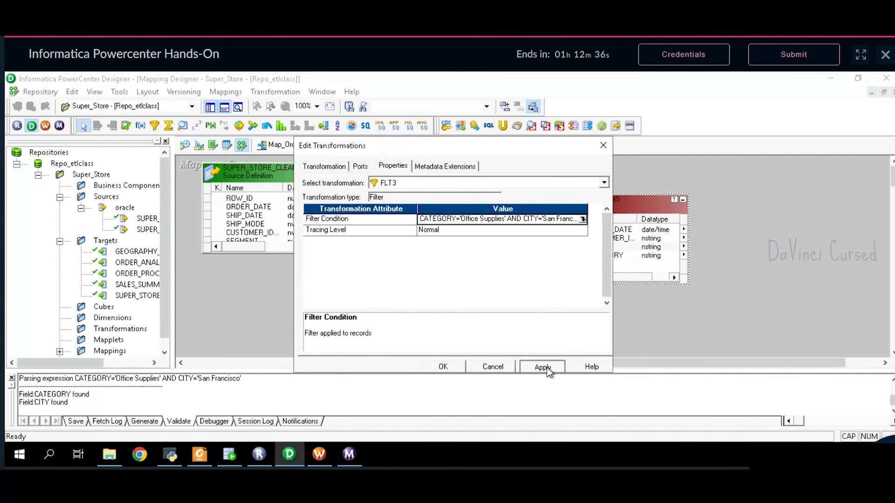
pyautogui.click(456, 368)
pyautogui.moveTo(627, 367); pyautogui.dragTo(668, 368)
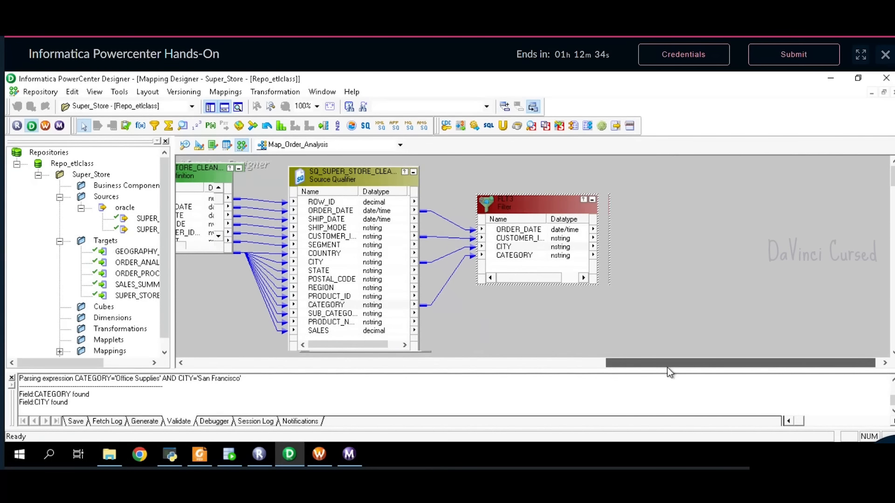
pyautogui.click(205, 459)
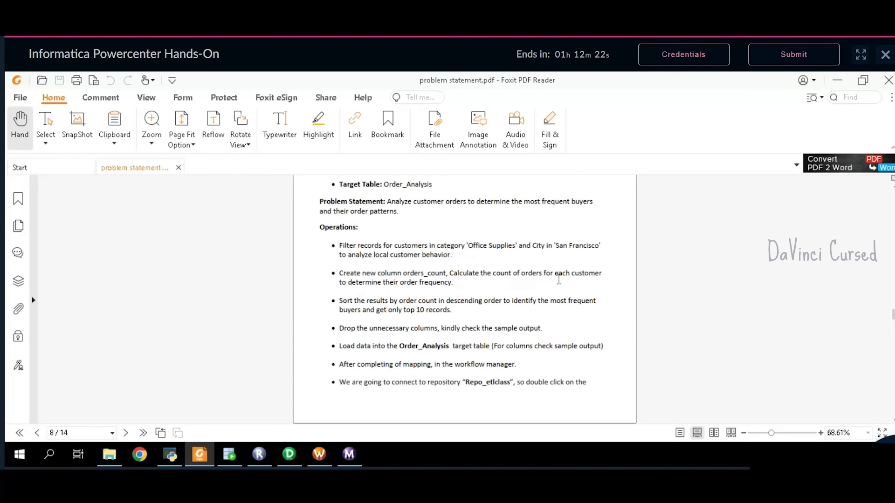
# - Place a new Aggregator transformation to the right of FLT3
pyautogui.click(289, 454)
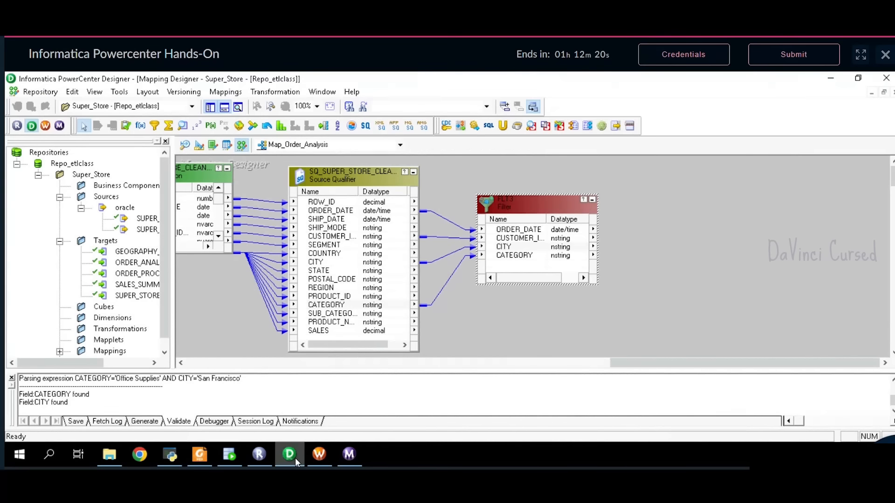
pyautogui.click(168, 126)
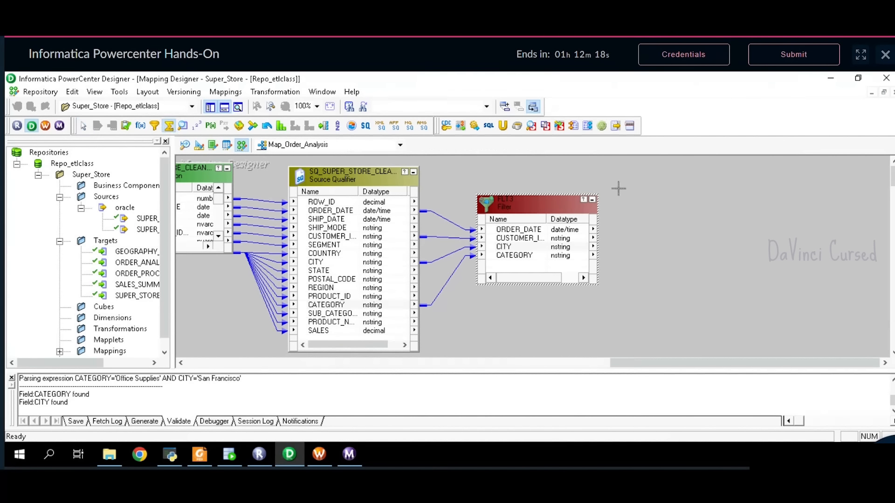
pyautogui.click(643, 198)
pyautogui.moveTo(655, 201); pyautogui.dragTo(647, 192)
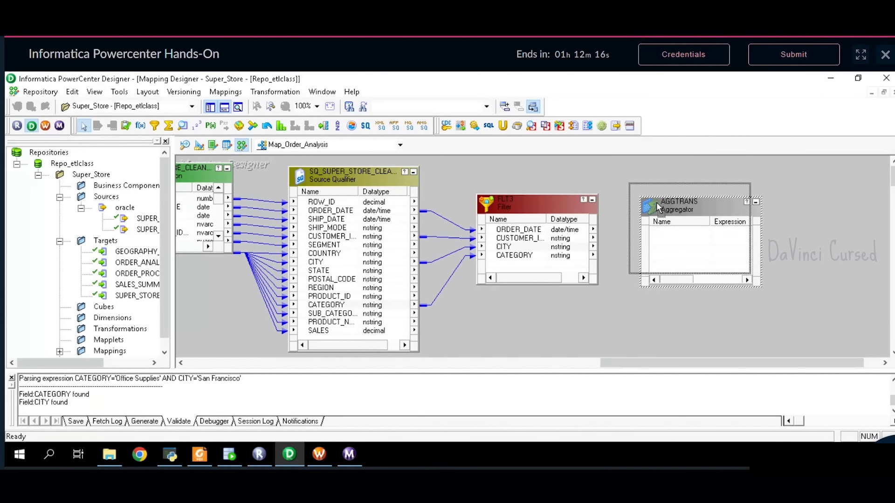
# - Link all four FLT3 ports into the new aggregator
pyautogui.click(546, 232)
pyautogui.rightClick(546, 232)
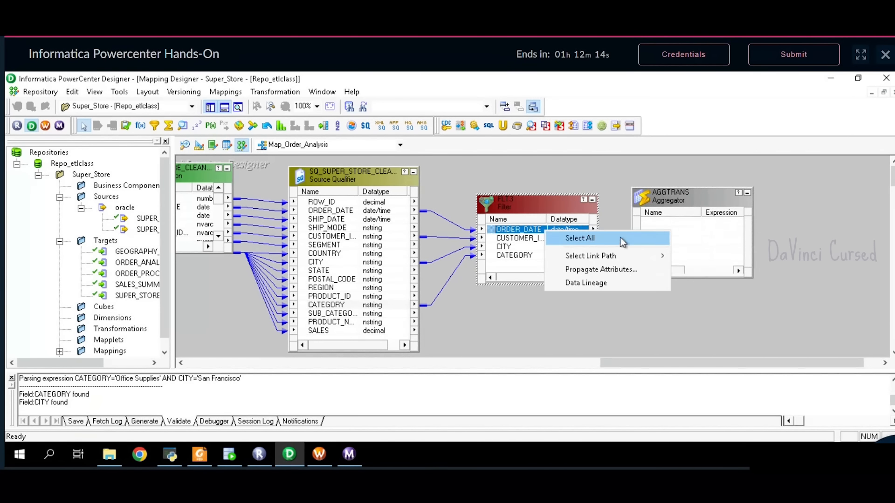
pyautogui.click(576, 237)
pyautogui.moveTo(565, 233); pyautogui.dragTo(669, 233)
# - Rename the aggregator to agg3
pyautogui.doubleClick(675, 195)
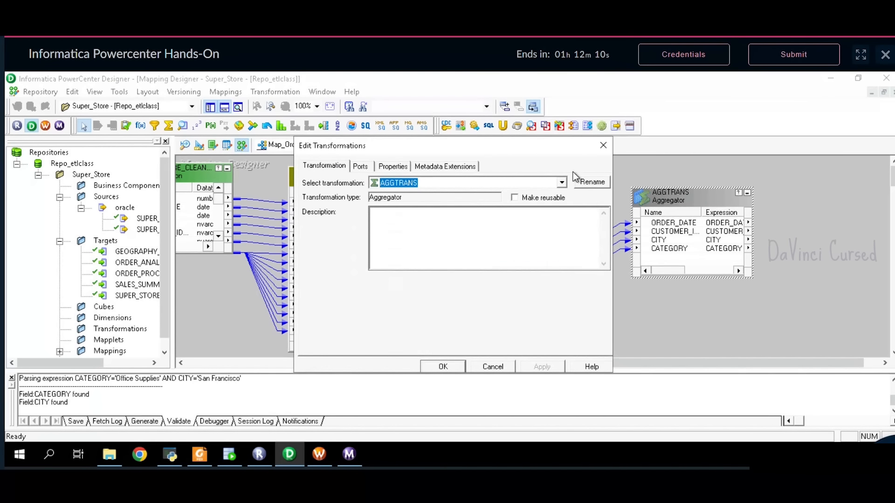
pyautogui.click(584, 186)
pyautogui.write('agg')
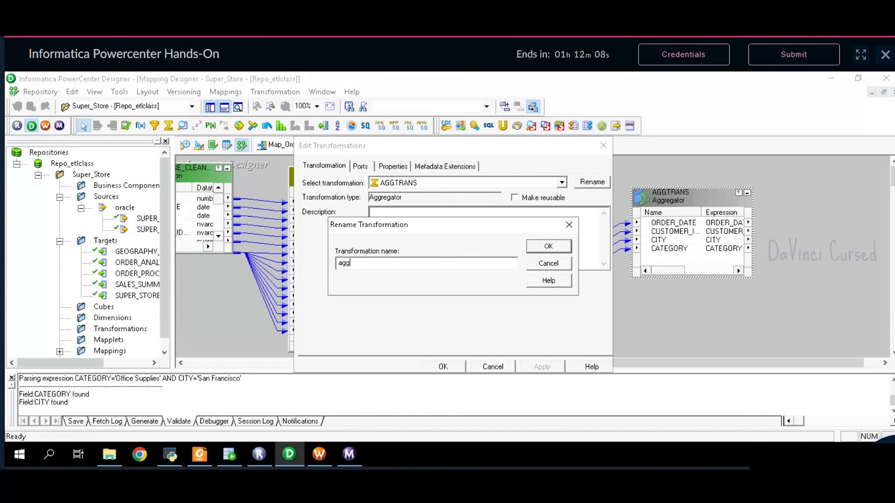
pyautogui.write('3')
pyautogui.press('Return')
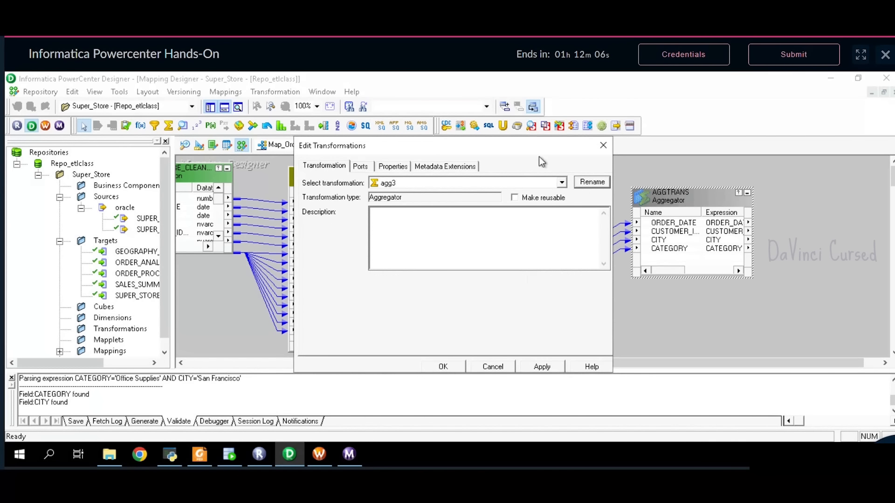
pyautogui.click(362, 167)
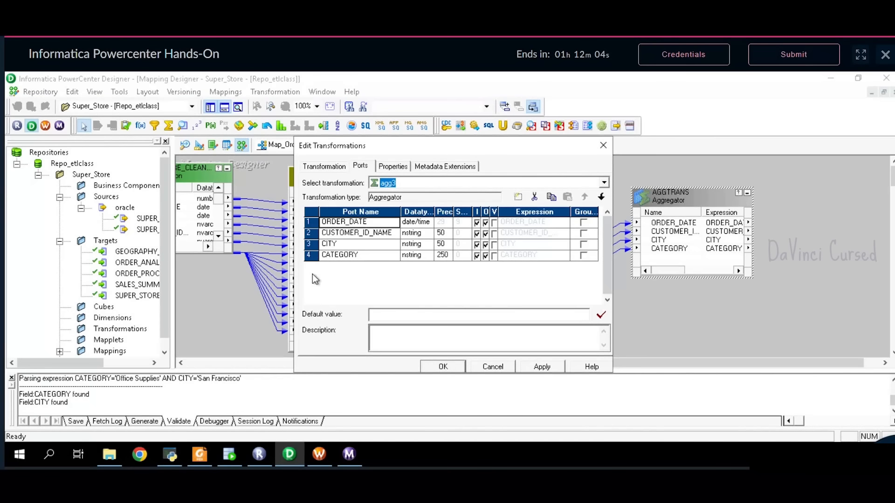
# - Add an output-only integer port named ORD_COUNT to agg3
pyautogui.click(325, 265)
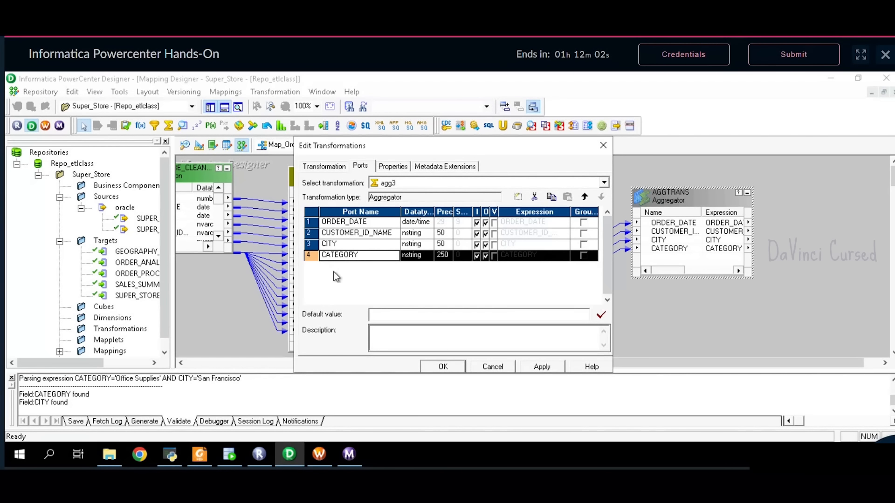
pyautogui.click(518, 197)
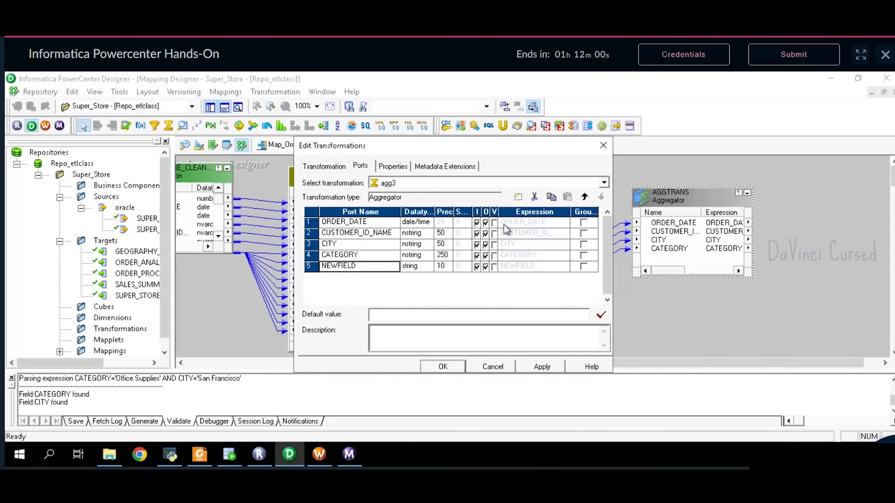
pyautogui.click(359, 266)
pyautogui.press('BackSpace')
pyautogui.press('BackSpace')
pyautogui.press('BackSpace')
pyautogui.press('BackSpace')
pyautogui.press('BackSpace')
pyautogui.press('BackSpace')
pyautogui.press('BackSpace')
pyautogui.write('ORD_COUNT')
pyautogui.click(476, 269)
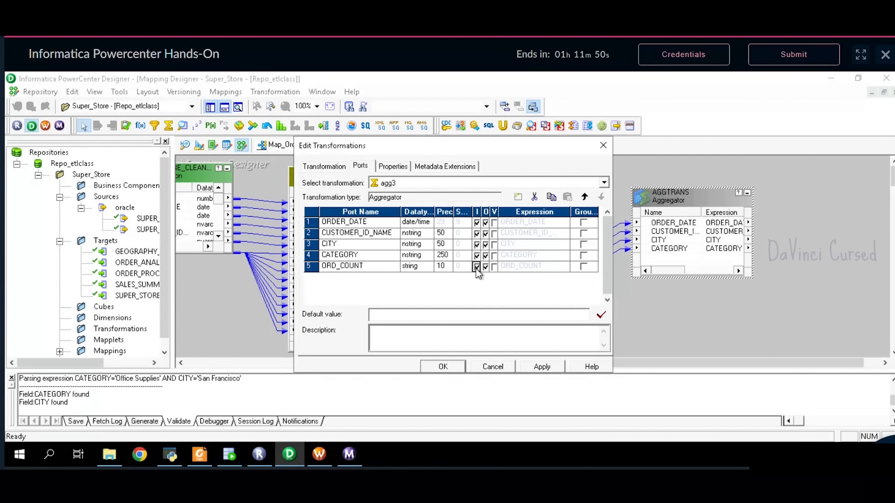
pyautogui.click(477, 268)
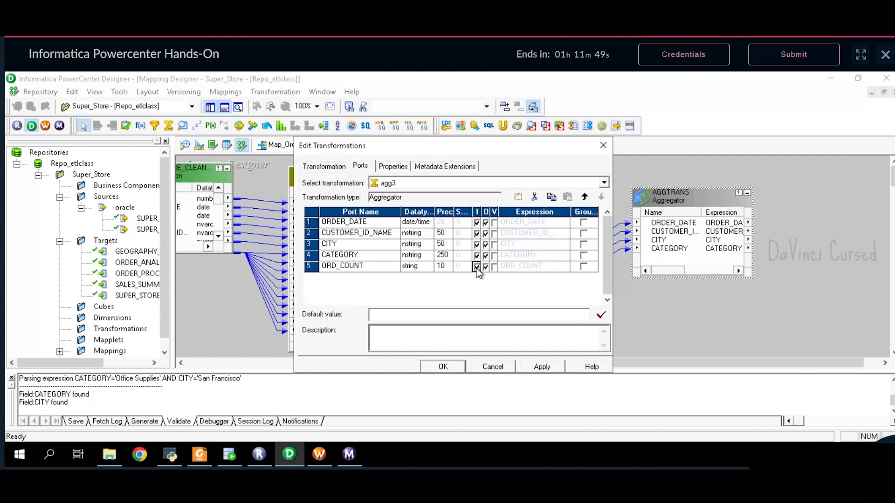
pyautogui.click(427, 266)
pyautogui.click(413, 318)
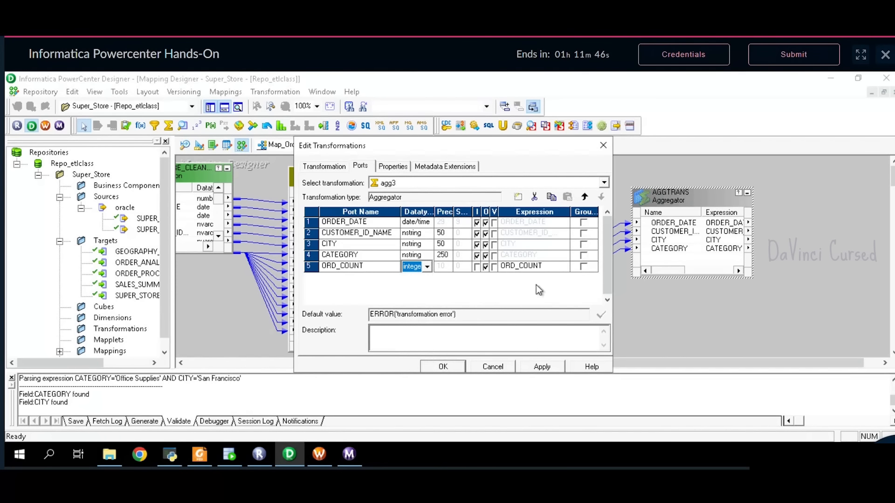
# - Set ORD_COUNT's expression to COUNT(ORDER_DATE) and validate it
pyautogui.click(554, 270)
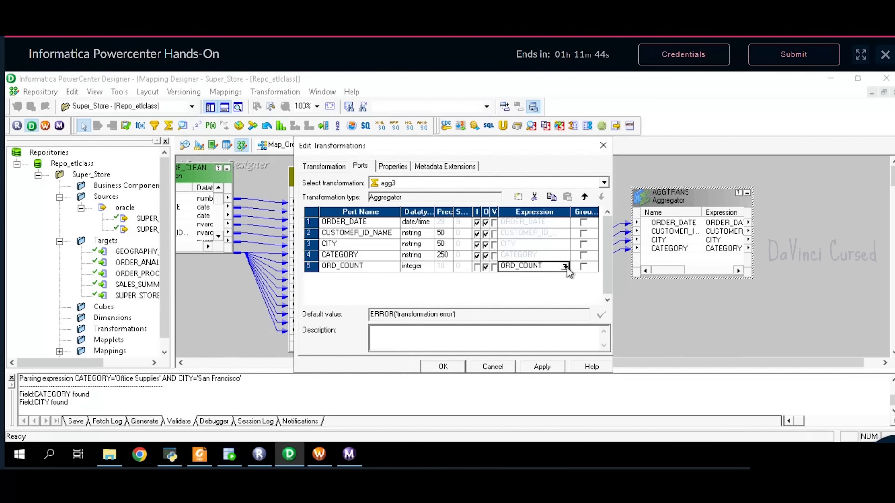
pyautogui.click(565, 267)
pyautogui.moveTo(480, 196); pyautogui.dragTo(379, 188)
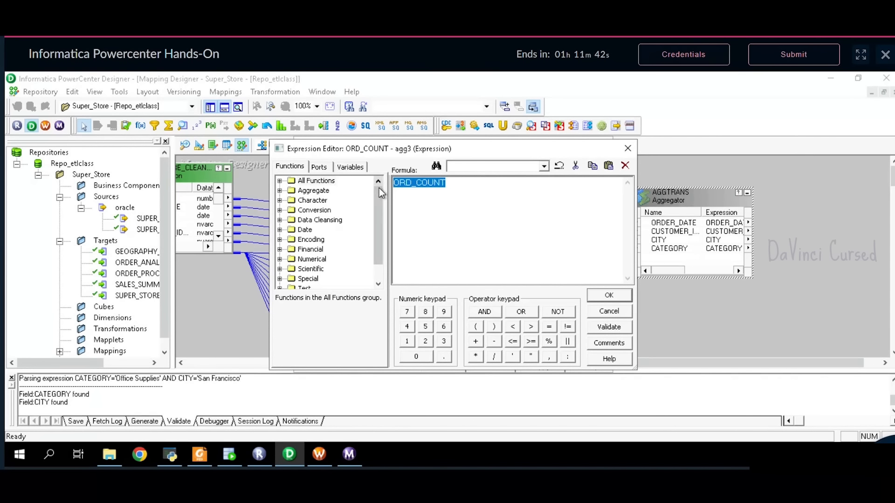
pyautogui.press('Delete')
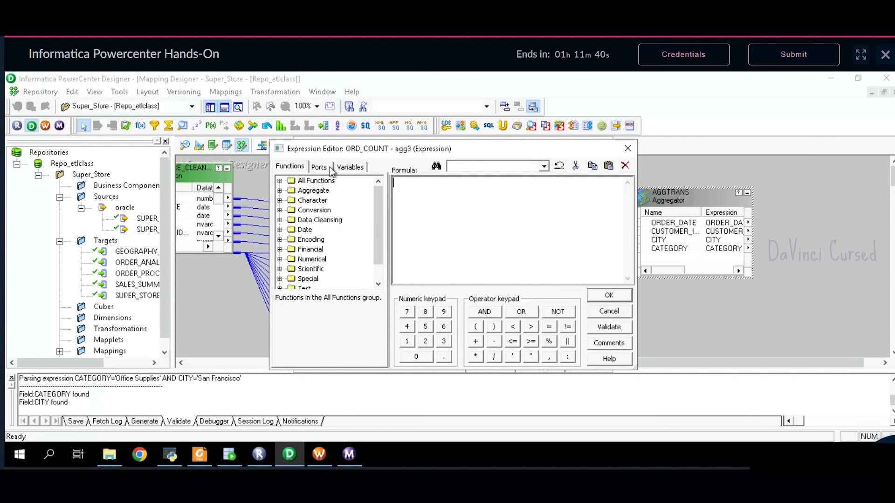
pyautogui.write('CP')
pyautogui.write('OUNT(')
pyautogui.click(329, 169)
pyautogui.doubleClick(329, 189)
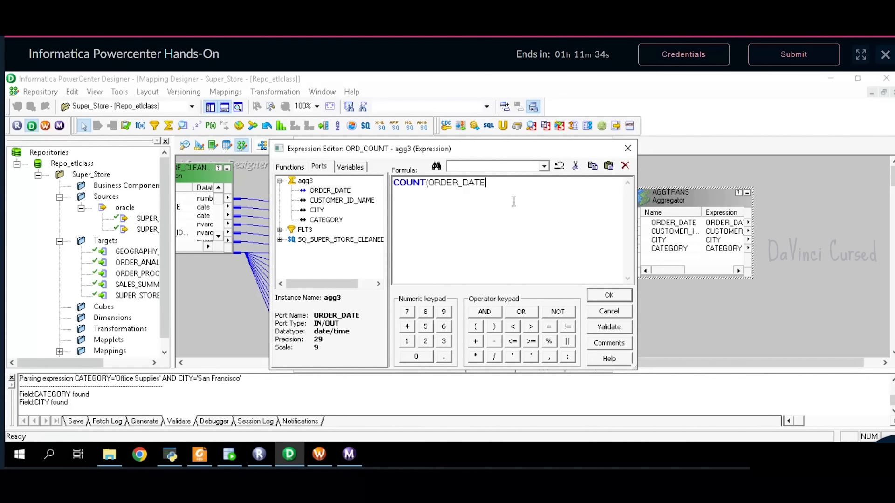
pyautogui.click(609, 327)
pyautogui.click(503, 290)
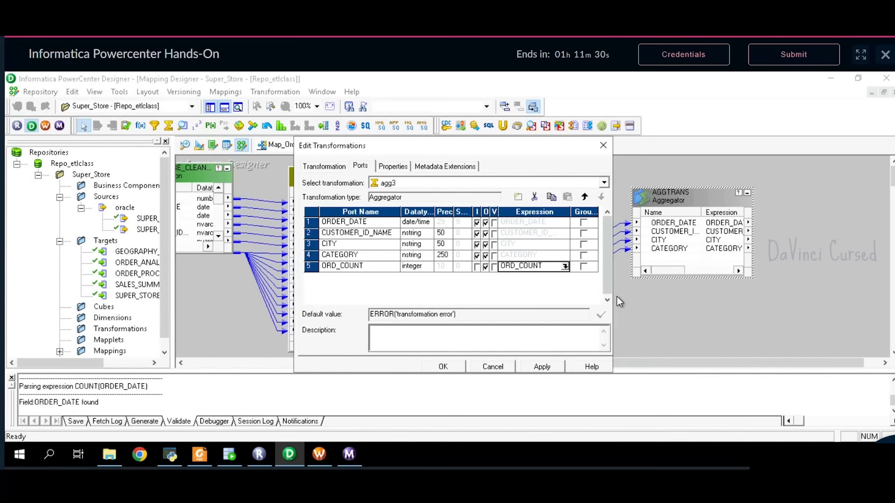
pyautogui.click(609, 296)
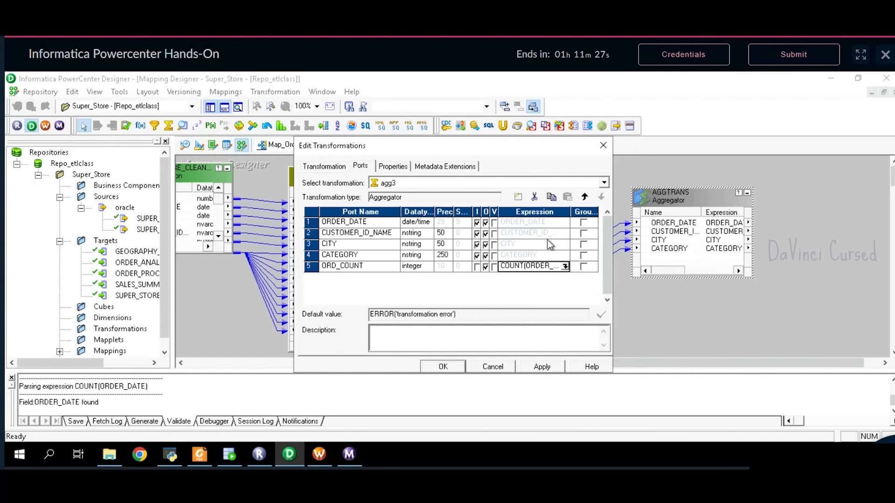
# - Group agg3 by CUSTOMER_ID_NAME and apply the aggregator changes
pyautogui.click(584, 233)
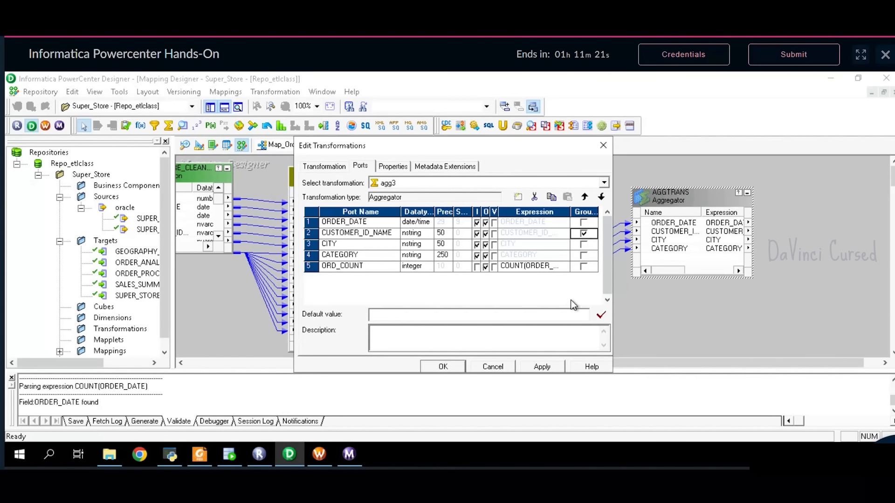
pyautogui.click(553, 368)
pyautogui.click(444, 367)
pyautogui.moveTo(668, 366); pyautogui.dragTo(725, 365)
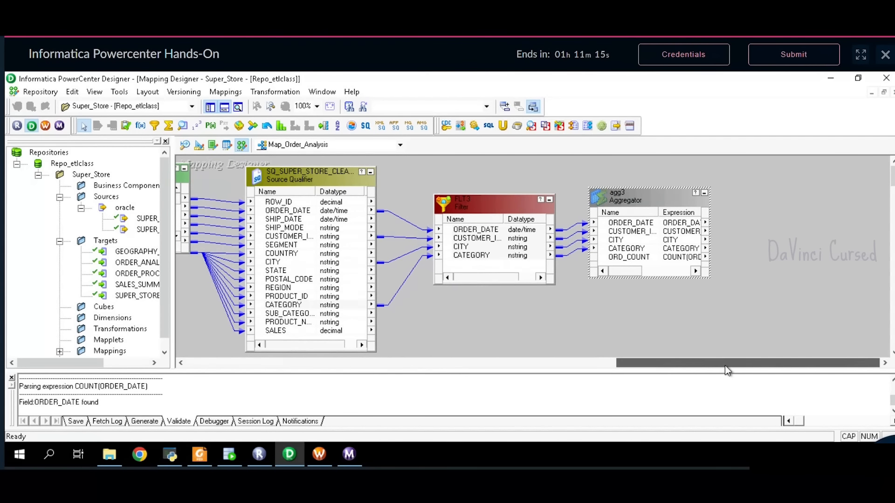
pyautogui.click(200, 455)
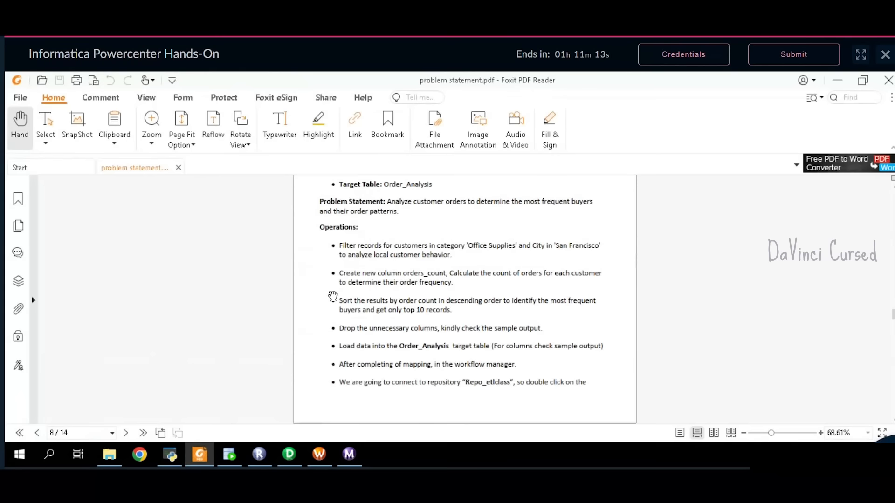
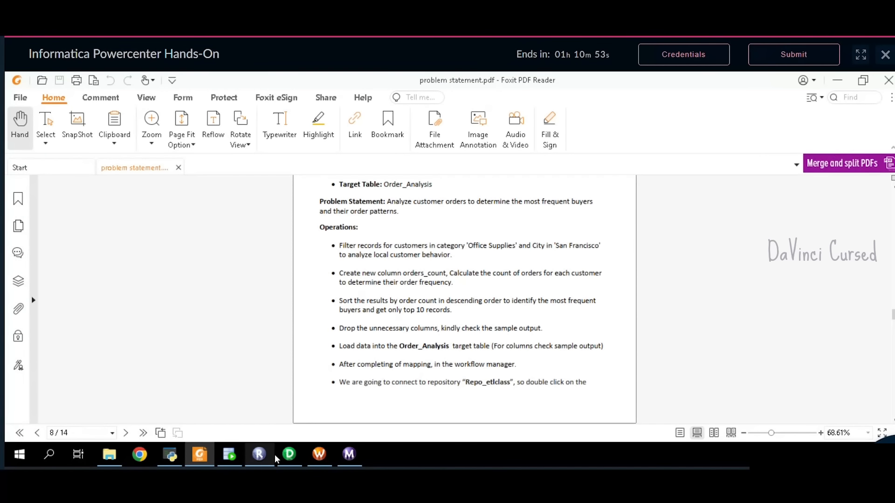
# - Switch from Foxit PDF Reader back to the Map_Order_Analysis mapping in PowerCenter Designer
pyautogui.click(289, 455)
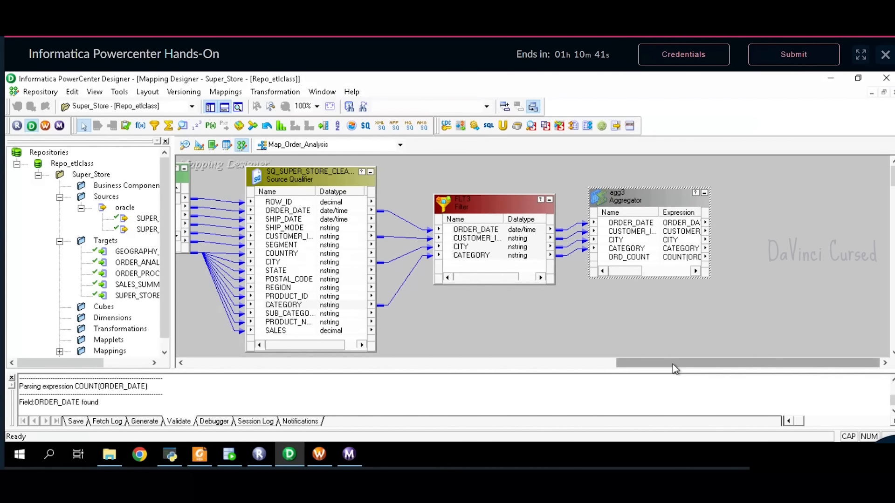
# - Add a Rank transformation, RNKTRANS, to the right of agg3
pyautogui.click(284, 128)
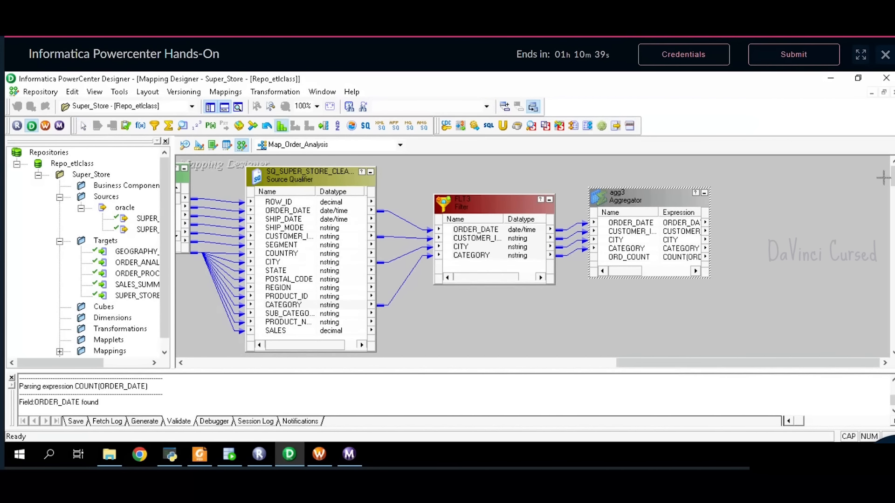
pyautogui.click(755, 193)
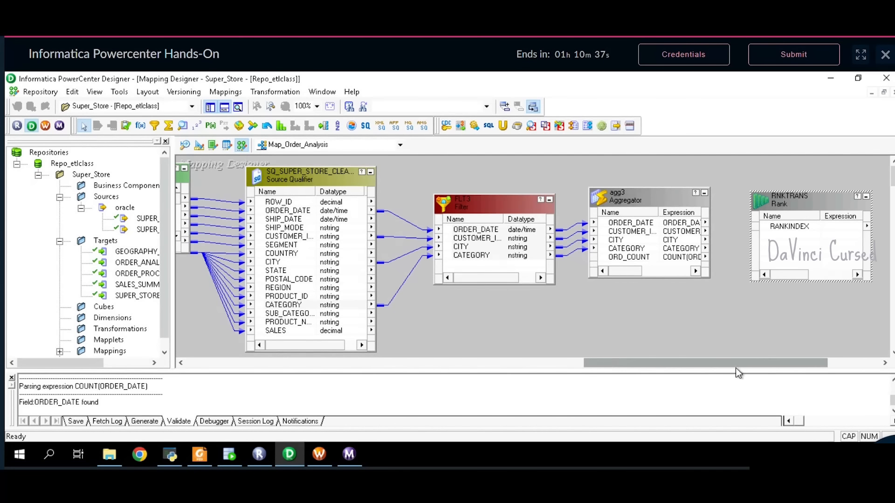
pyautogui.moveTo(735, 366); pyautogui.dragTo(786, 364)
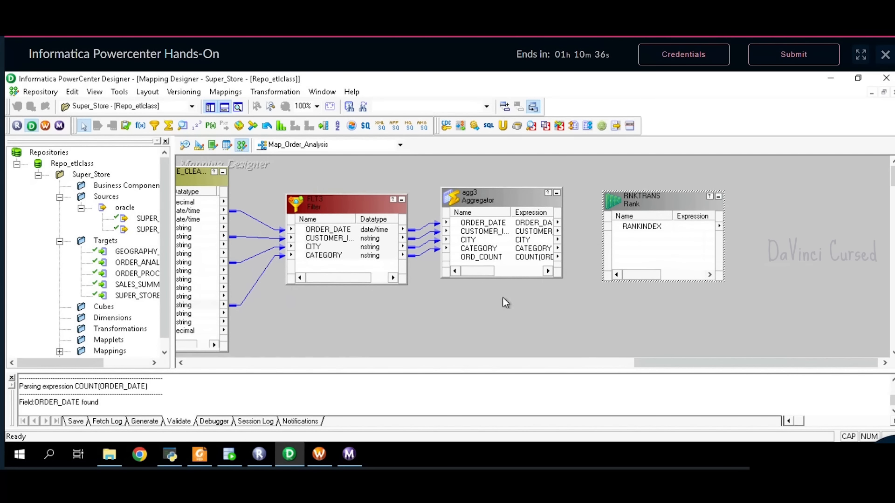
# - After rechecking the problem statement, link CUSTOMER_ID_NAME and ORD_COUNT from agg3 into RNKTRANS
pyautogui.click(208, 455)
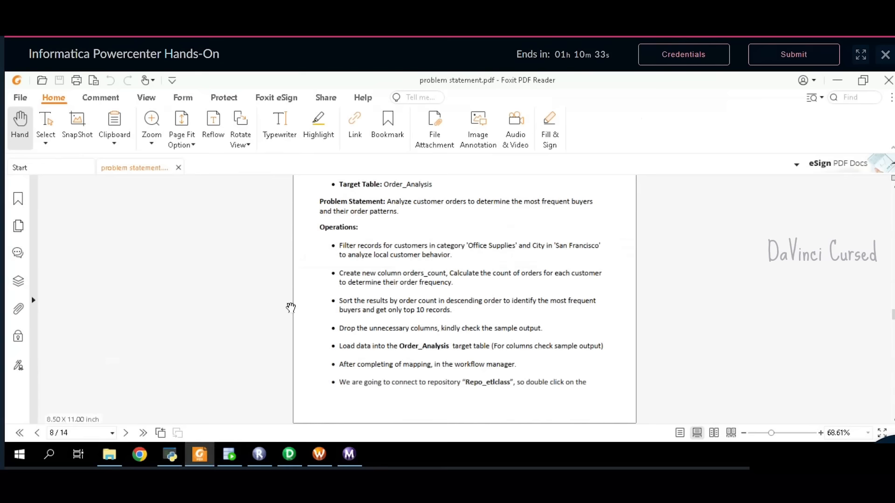
pyautogui.scroll(-10, 466, 289)
pyautogui.scroll(-10, 470, 303)
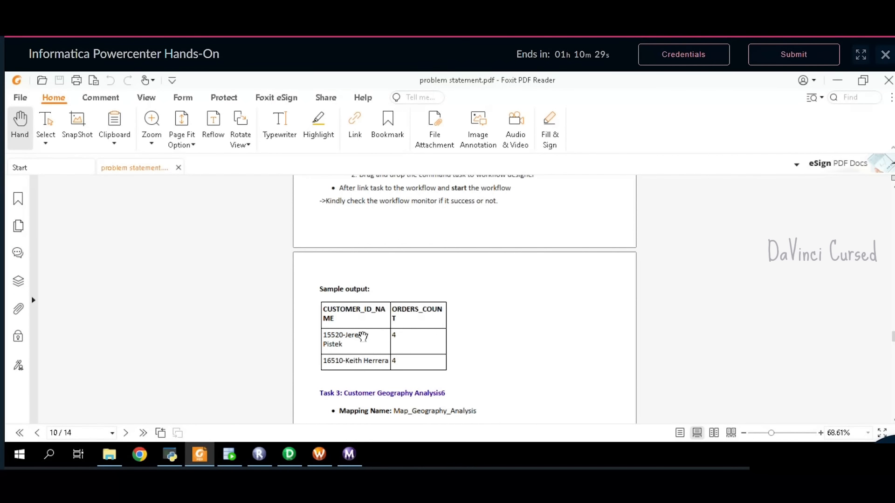
pyautogui.click(283, 457)
pyautogui.moveTo(506, 233); pyautogui.dragTo(642, 240)
pyautogui.click(510, 258)
pyautogui.moveTo(510, 258); pyautogui.dragTo(653, 247)
# - Make ORD_COUNT the rank port of RNKTRANS instead of the customer port
pyautogui.doubleClick(658, 208)
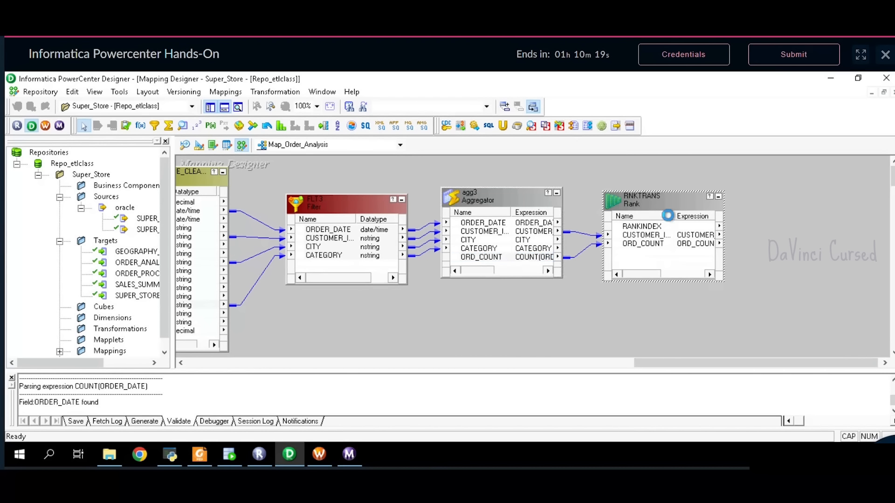
pyautogui.click(367, 168)
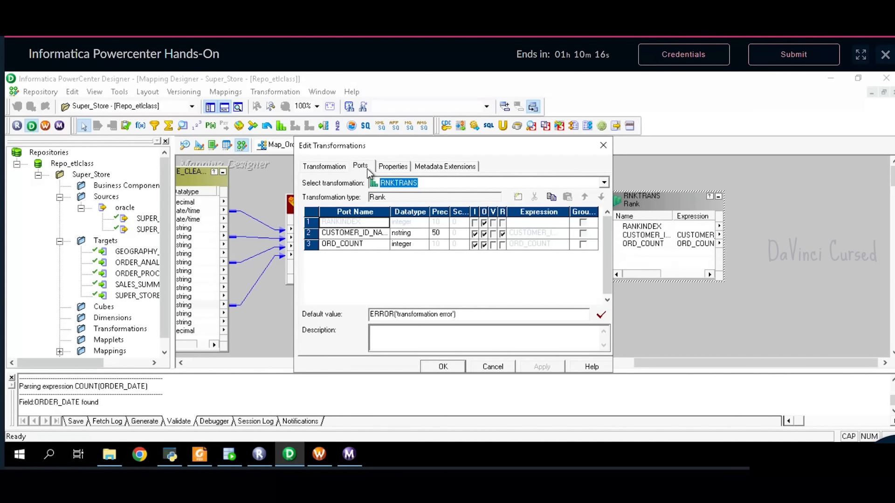
pyautogui.click(503, 244)
pyautogui.click(503, 244)
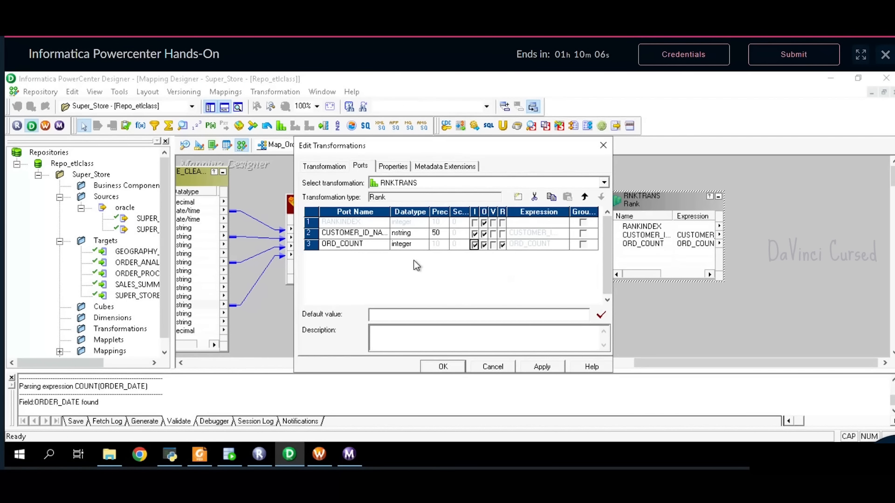
# - Set RNKTRANS Top/Bottom to Bottom with Number of Ranks 10, and apply
pyautogui.click(393, 166)
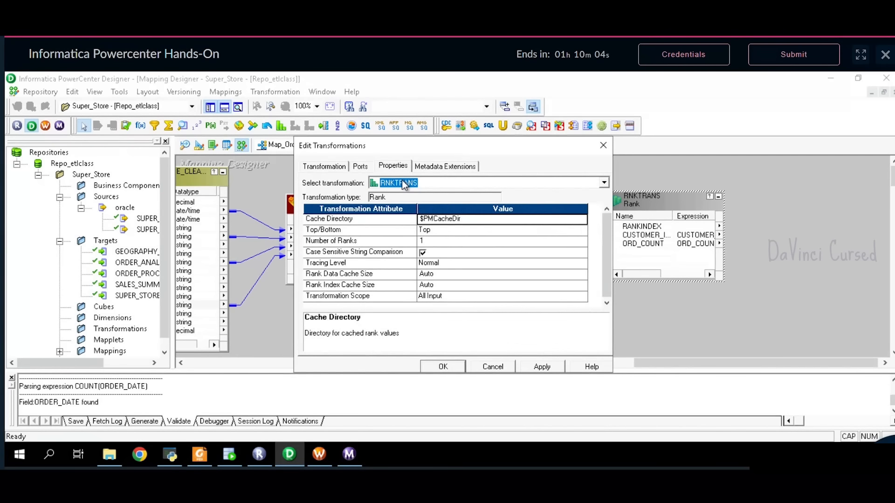
pyautogui.click(432, 241)
pyautogui.click(432, 241)
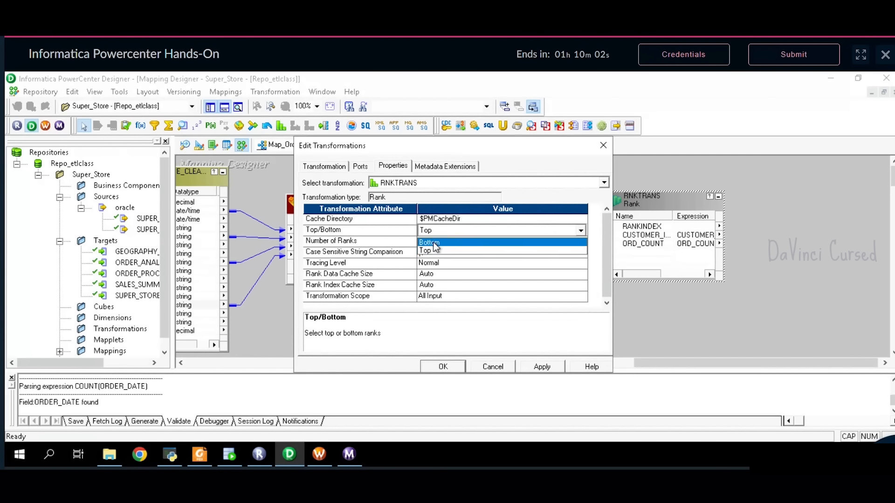
pyautogui.click(433, 247)
pyautogui.click(433, 244)
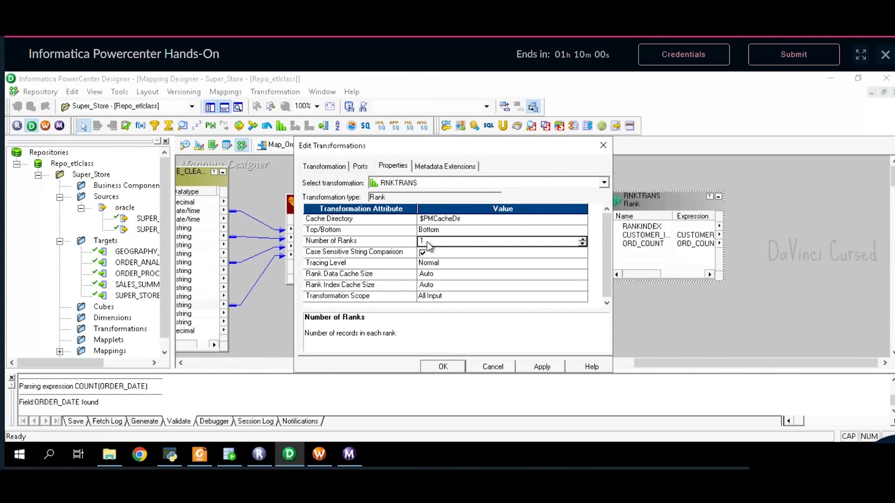
pyautogui.click(430, 244)
pyautogui.write('0')
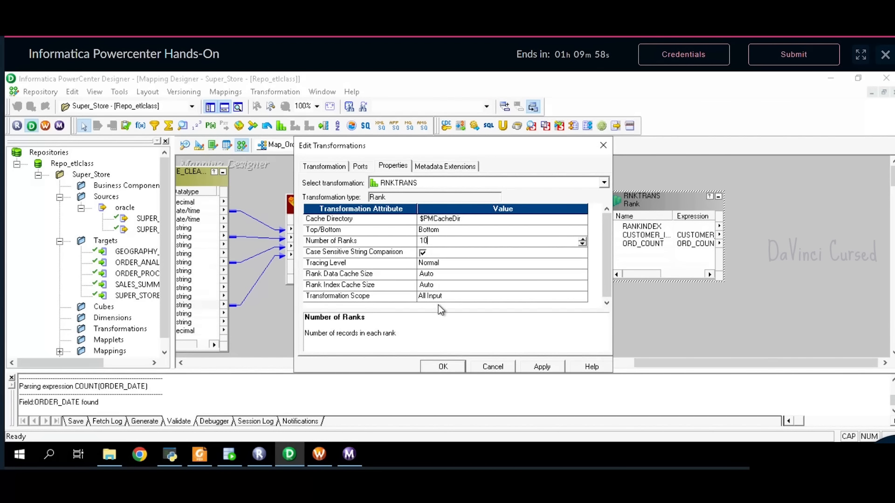
pyautogui.click(527, 368)
pyautogui.click(446, 367)
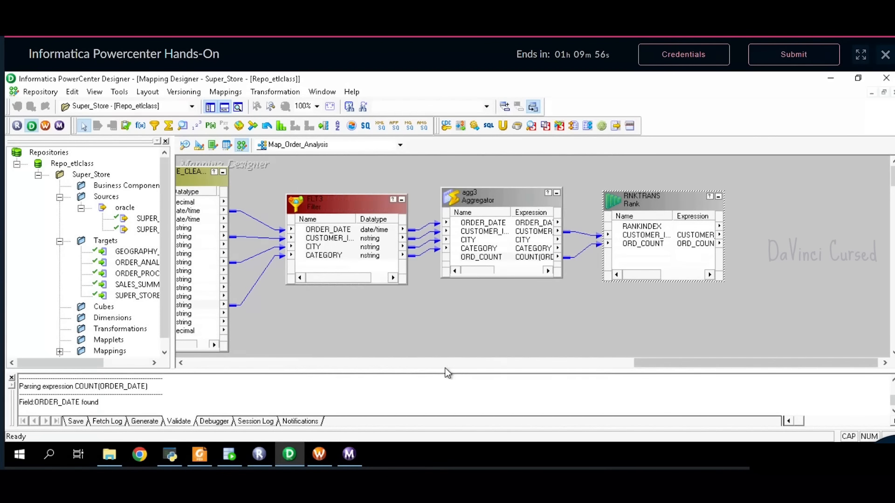
# - Find and highlight the top 10 requirement in the problem statement PDF
pyautogui.click(209, 458)
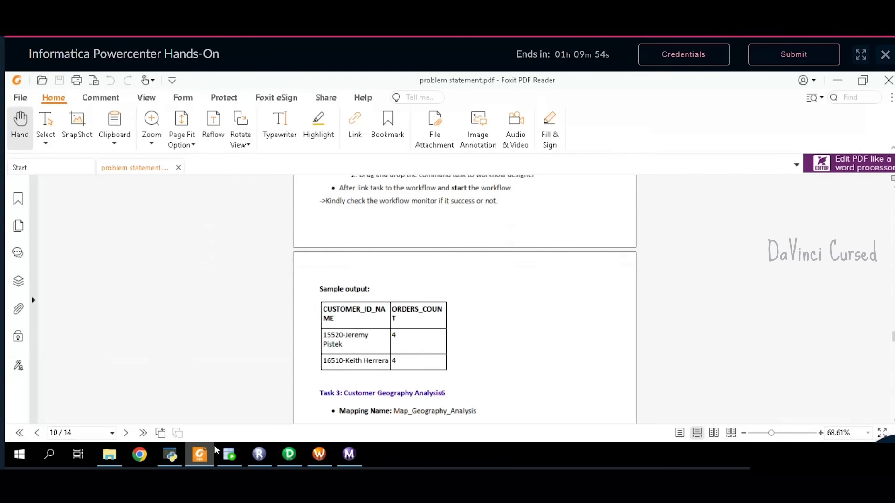
pyautogui.scroll(5, 391, 329)
pyautogui.scroll(10, 390, 328)
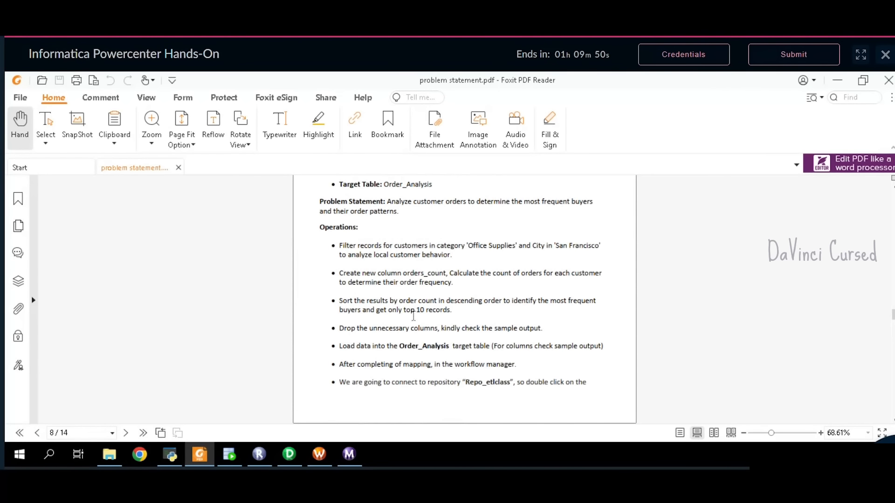
pyautogui.moveTo(404, 311); pyautogui.dragTo(433, 320)
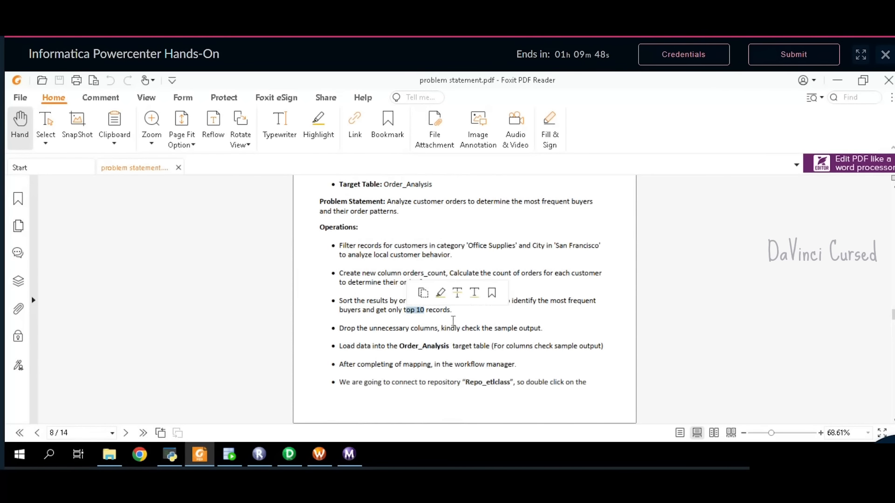
pyautogui.click(453, 320)
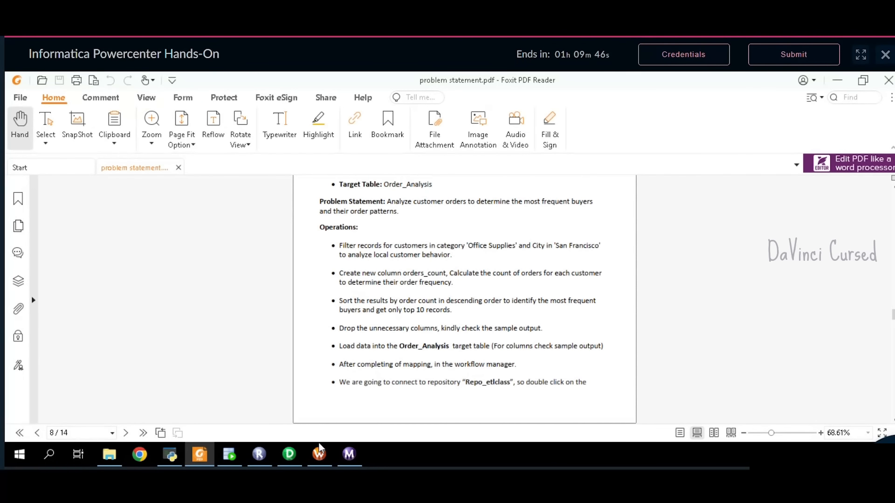
# - Change RNKTRANS's Top/Bottom property from Bottom to Top
pyautogui.click(289, 454)
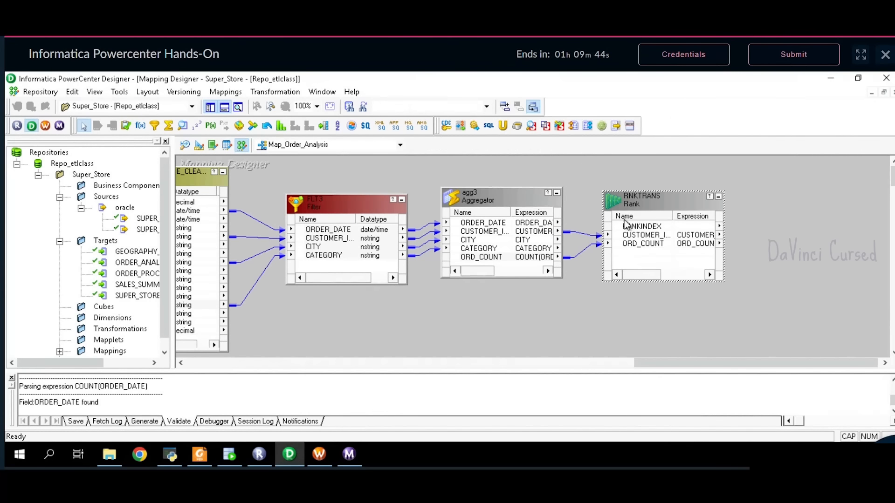
pyautogui.doubleClick(643, 203)
pyautogui.click(405, 168)
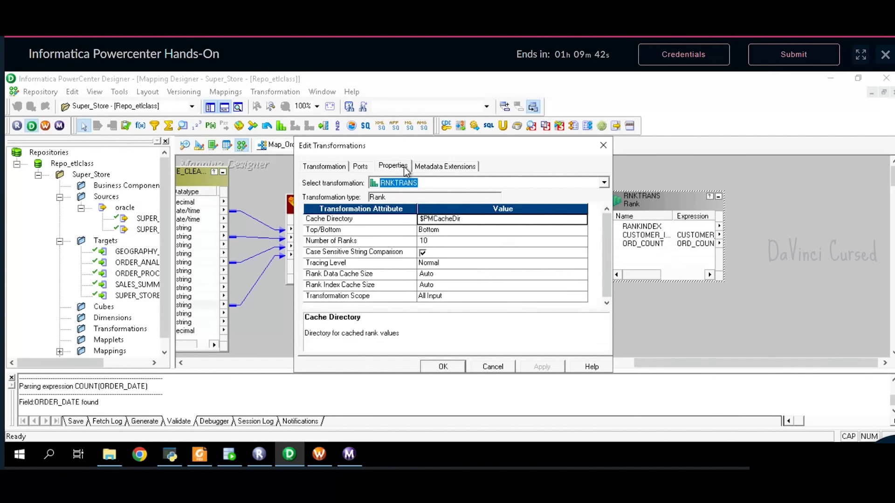
pyautogui.click(448, 231)
pyautogui.click(446, 252)
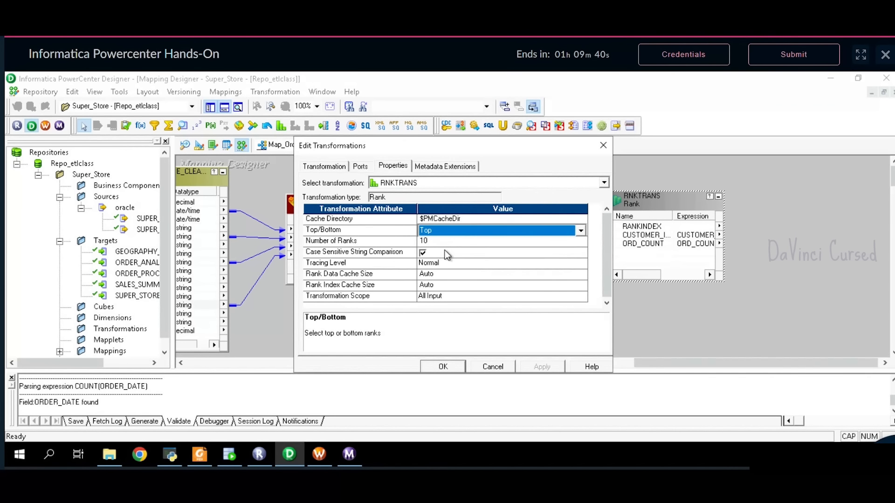
pyautogui.click(439, 369)
pyautogui.moveTo(718, 365); pyautogui.dragTo(720, 366)
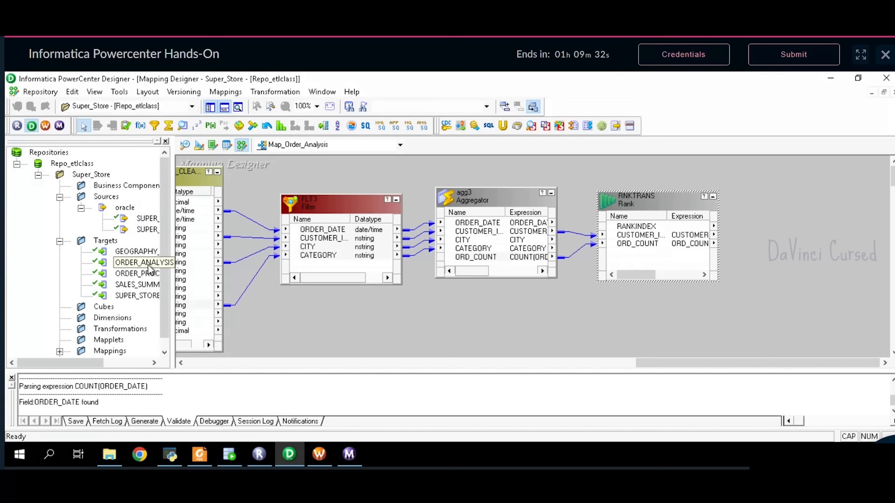
# - Add the ORDER_ANALYSIS target and link RNKTRANS's customer and ORD_COUNT ports to it
pyautogui.moveTo(149, 264); pyautogui.dragTo(829, 209)
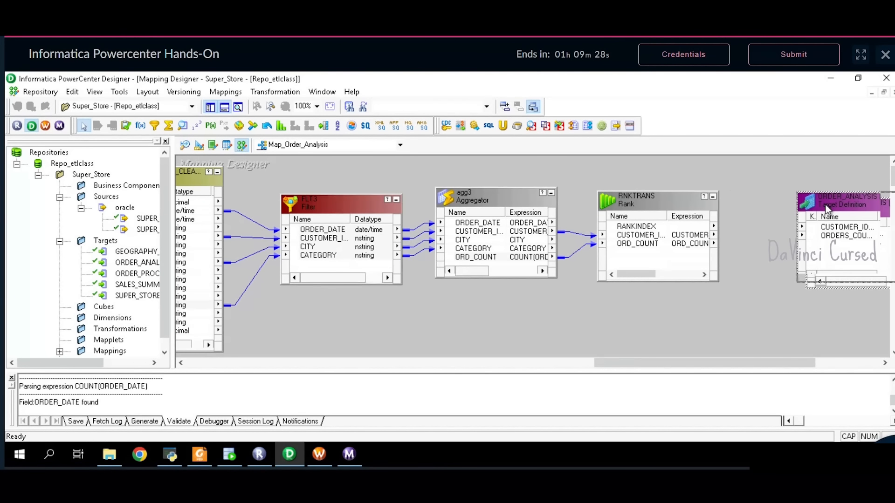
pyautogui.click(694, 236)
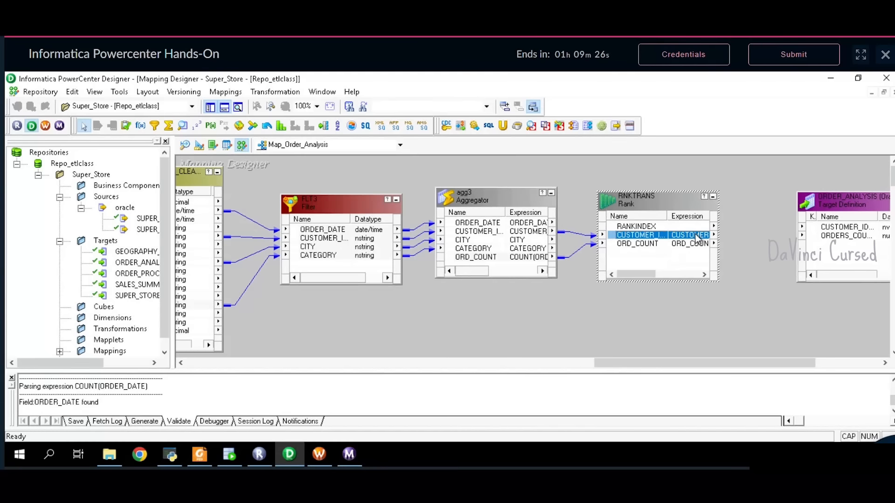
pyautogui.moveTo(694, 236); pyautogui.dragTo(845, 239)
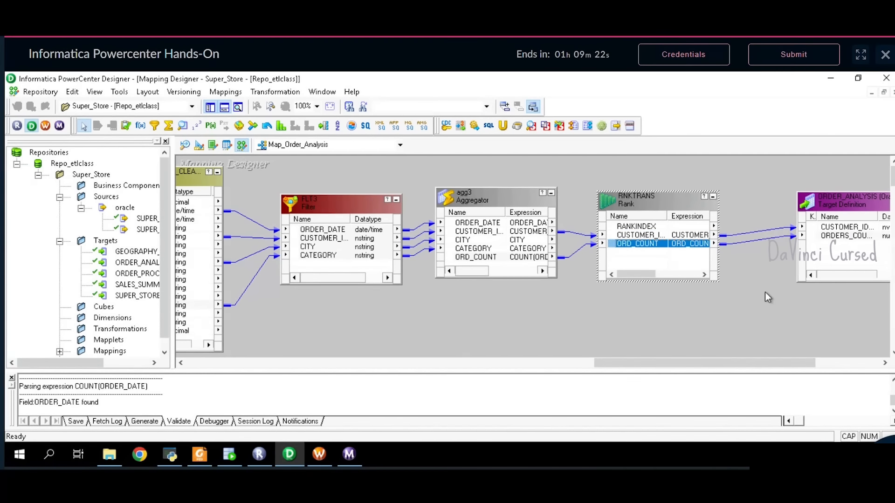
pyautogui.moveTo(662, 363); pyautogui.dragTo(732, 364)
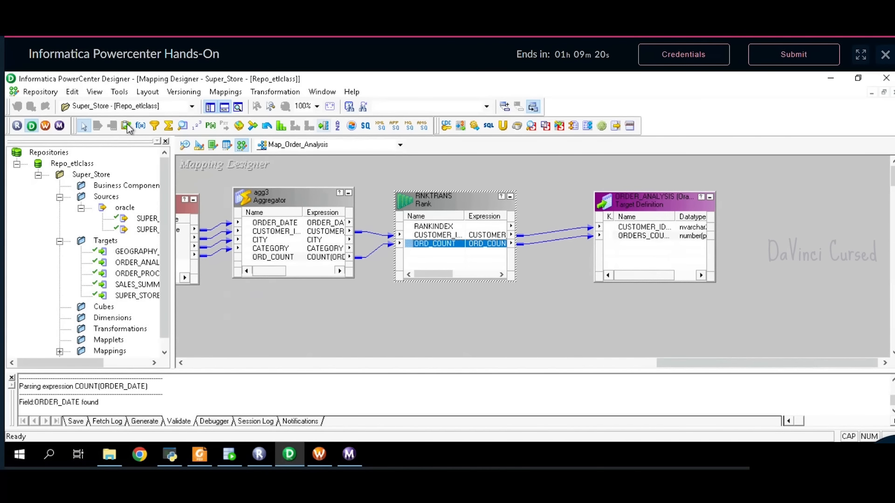
# - Save Map_Order_Analysis to the repository and switch to Workflow Manager
pyautogui.click(40, 92)
pyautogui.click(68, 256)
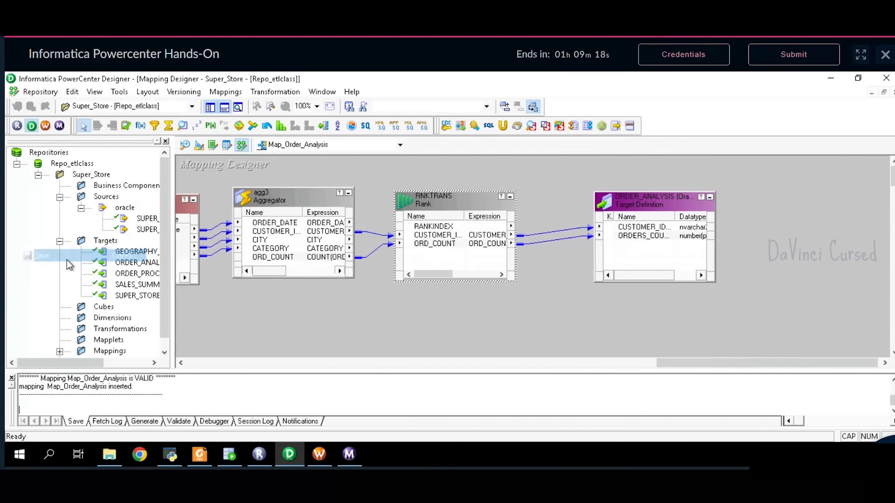
pyautogui.click(319, 454)
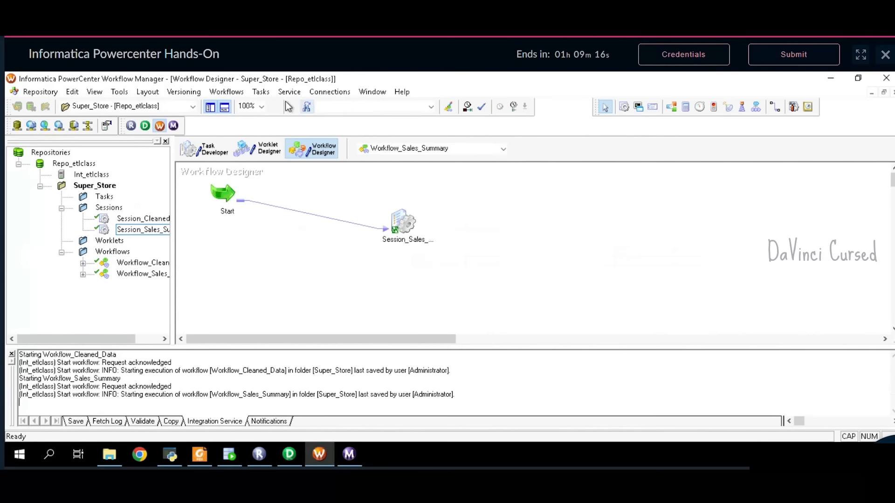
# - Start a new workflow and copy the name Workflow_Order_Analysis from the problem statement PDF
pyautogui.click(227, 91)
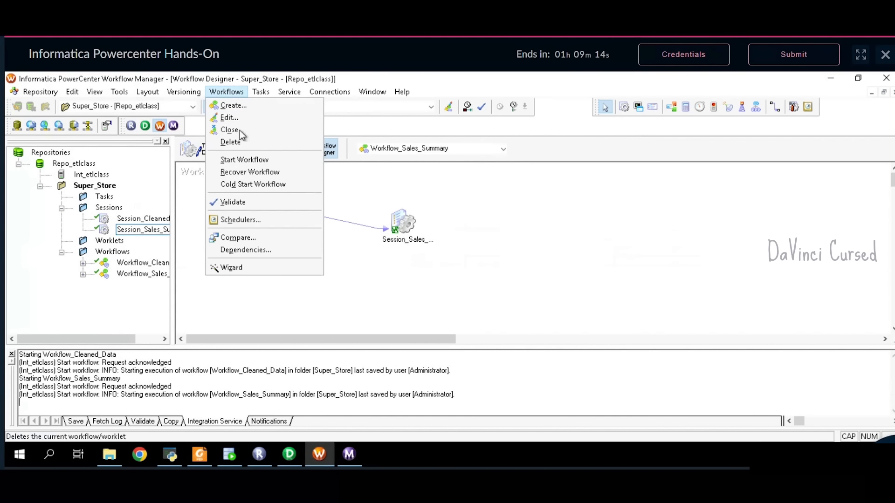
pyautogui.click(232, 106)
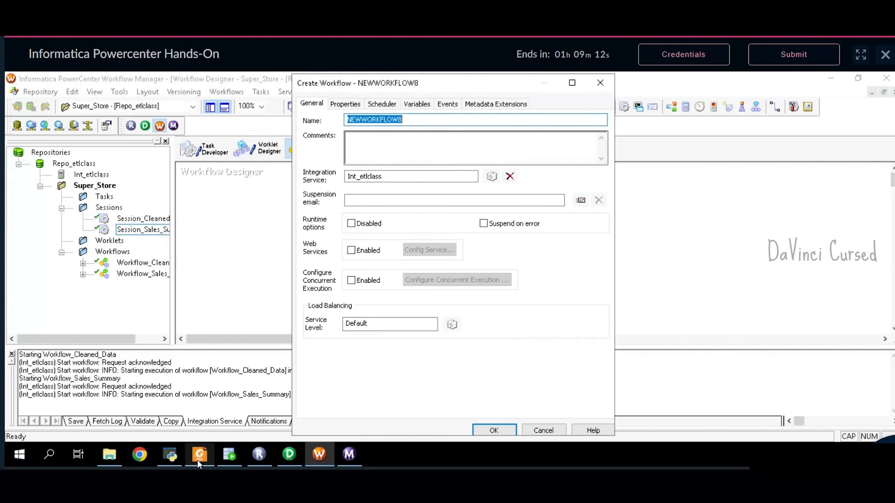
pyautogui.click(199, 454)
pyautogui.scroll(3, 459, 276)
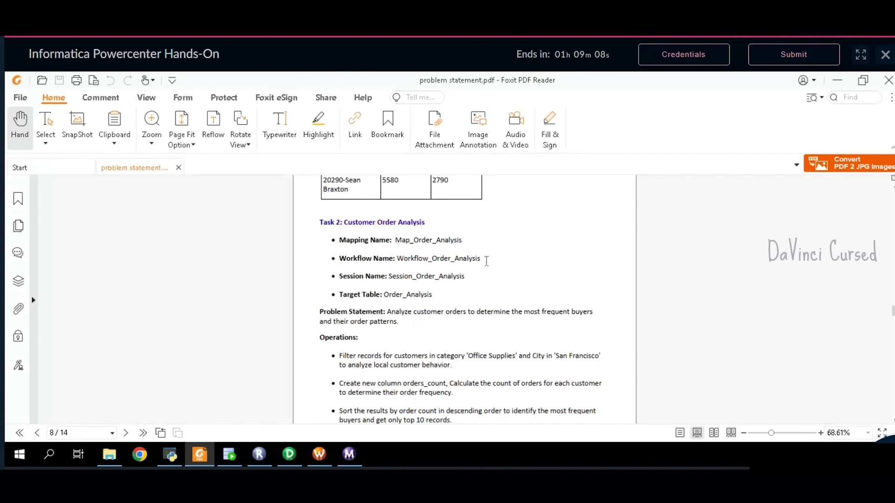
pyautogui.moveTo(485, 259)
pyautogui.mouseDown()
pyautogui.moveTo(439, 264)
pyautogui.moveTo(483, 263)
pyautogui.mouseUp()
pyautogui.click(406, 261)
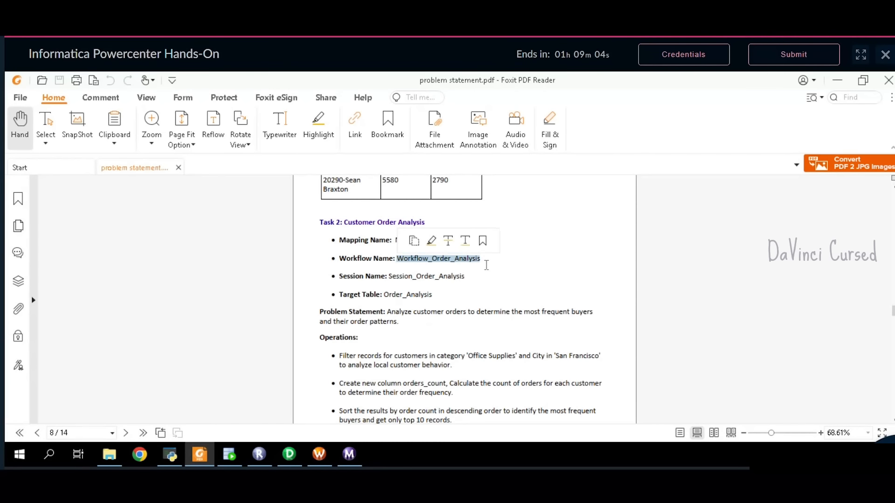
pyautogui.hotkey('ctrl', 'c')
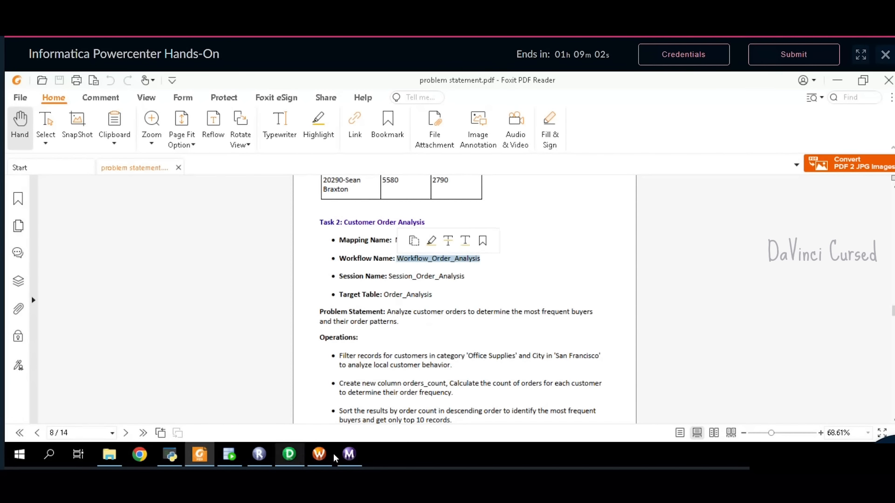
# - Name the workflow Workflow_Order_Analysis, removing the disallowed leading space, and create it
pyautogui.click(324, 457)
pyautogui.hotkey('ctrl', 'v')
pyautogui.press('Return')
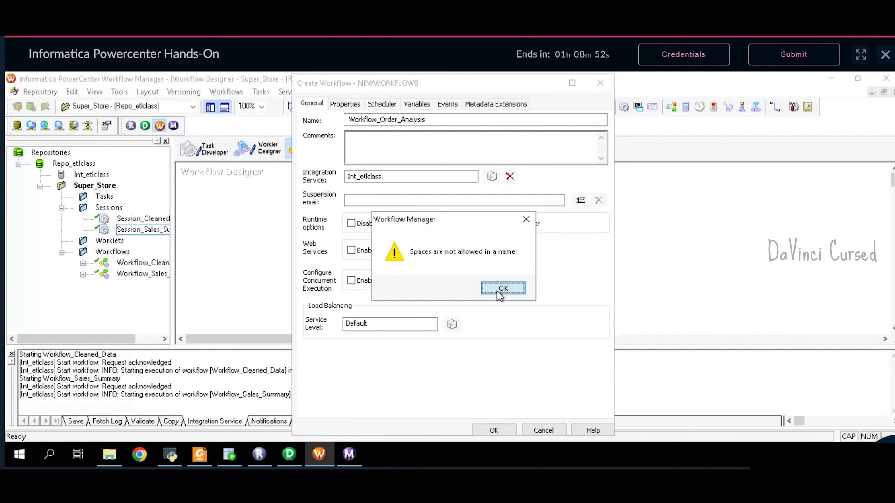
pyautogui.click(502, 288)
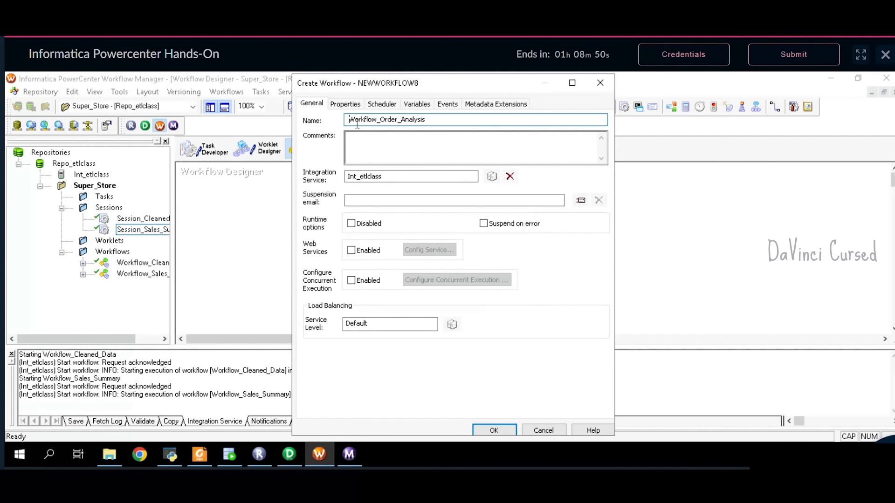
pyautogui.press('BackSpace')
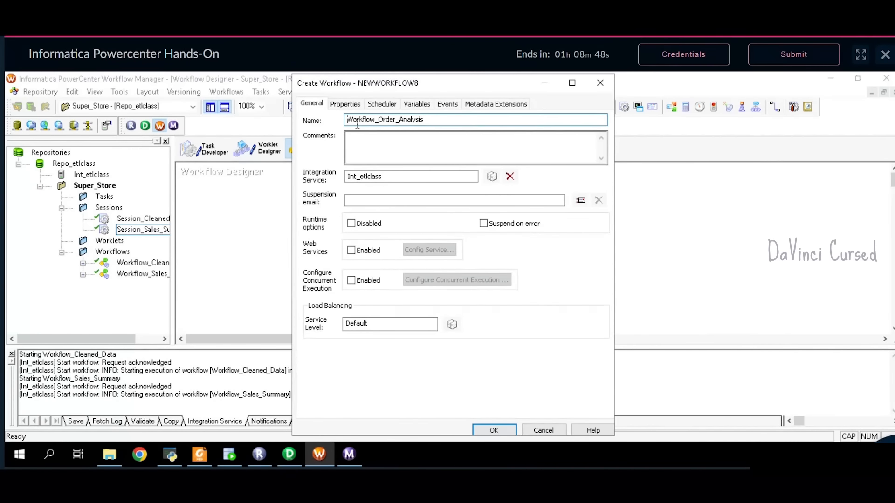
pyautogui.press('Return')
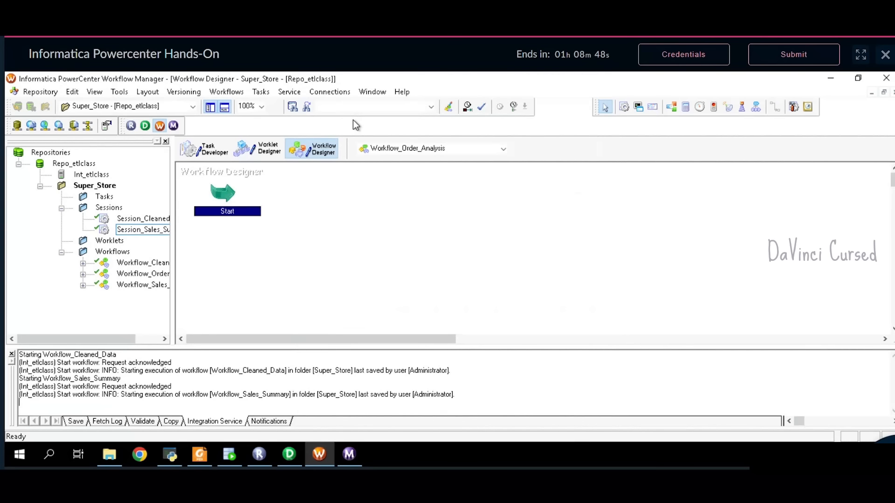
# - In Task Developer, begin a new task and copy Session_Order_Analysis from the PDF
pyautogui.click(204, 154)
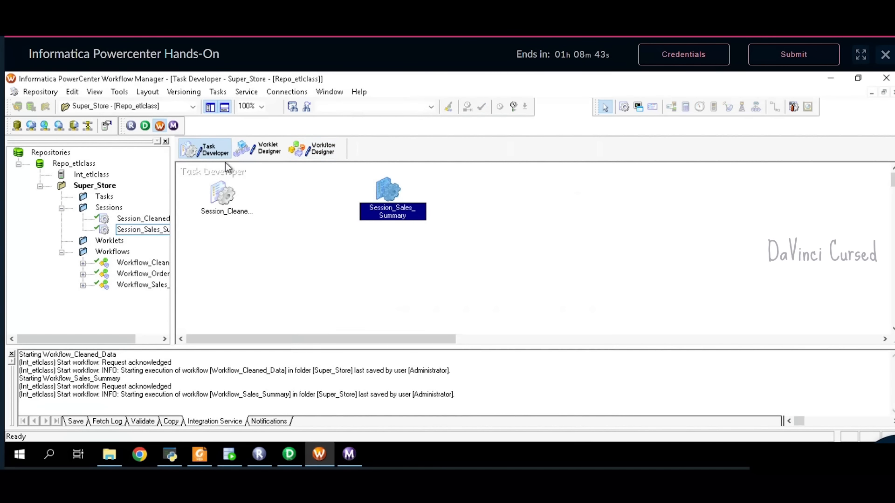
pyautogui.click(218, 91)
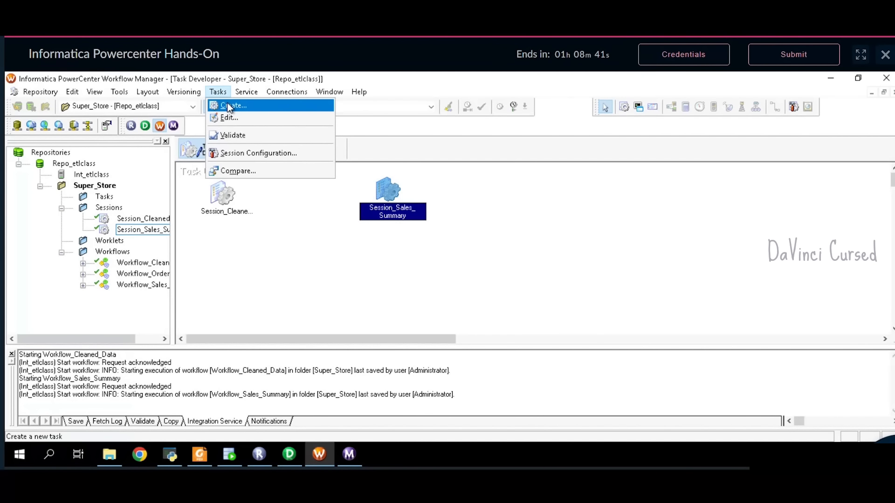
pyautogui.click(228, 106)
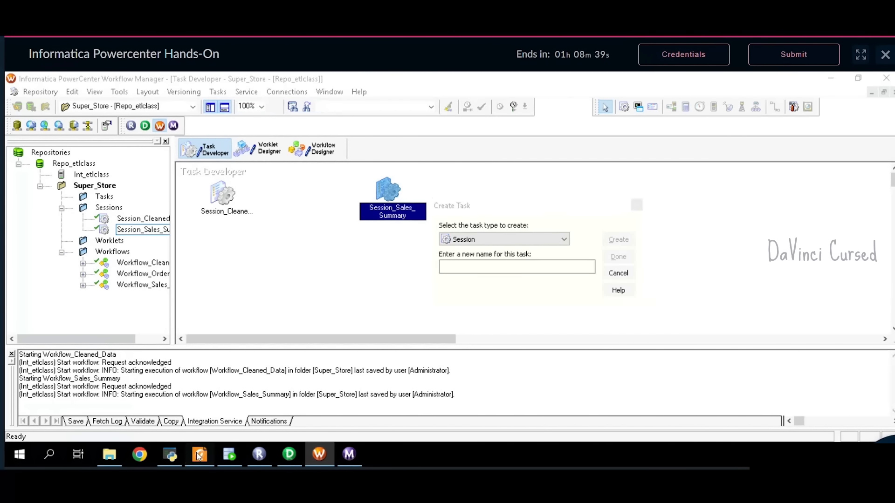
pyautogui.click(199, 456)
pyautogui.moveTo(470, 280); pyautogui.dragTo(397, 283)
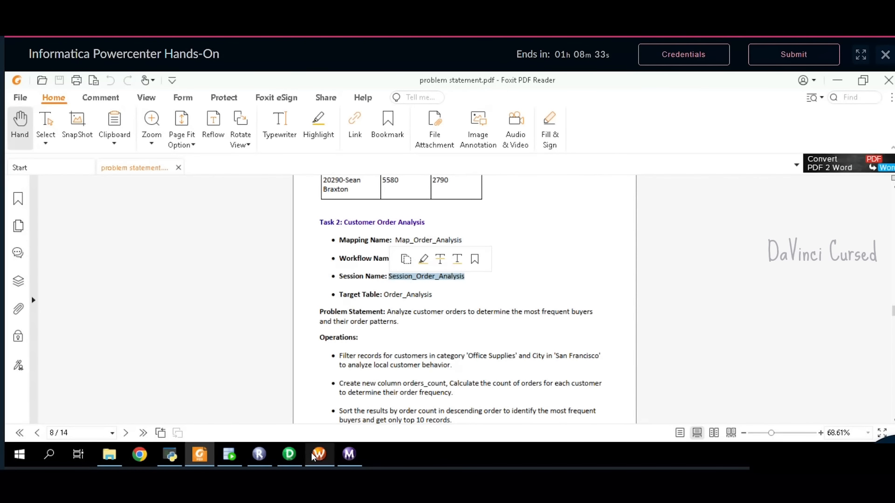
pyautogui.moveTo(313, 458)
pyautogui.click(338, 421)
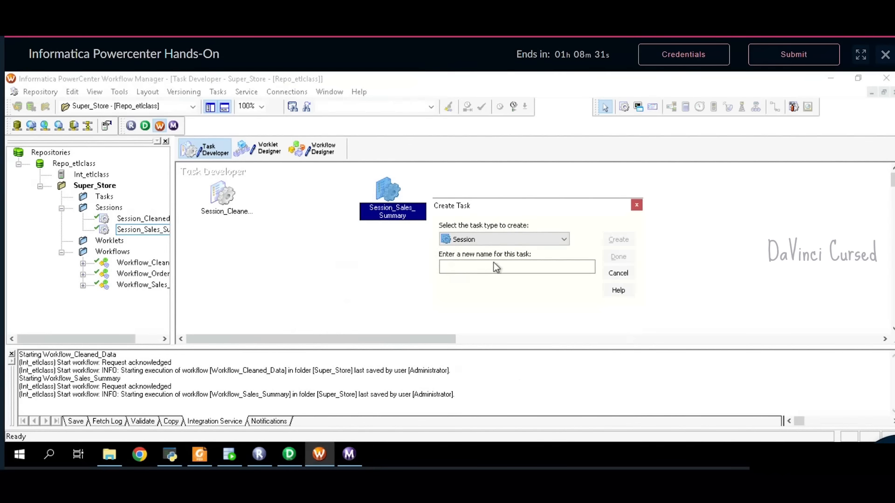
pyautogui.click(199, 454)
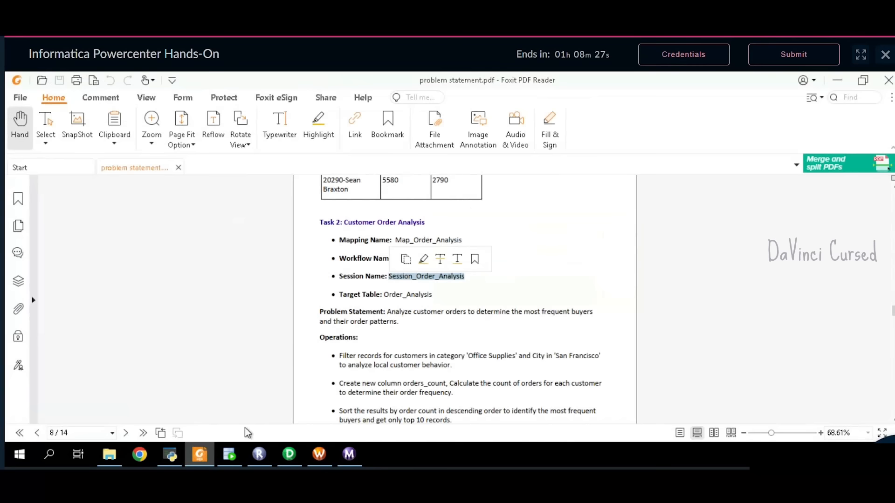
pyautogui.click(406, 259)
pyautogui.click(319, 454)
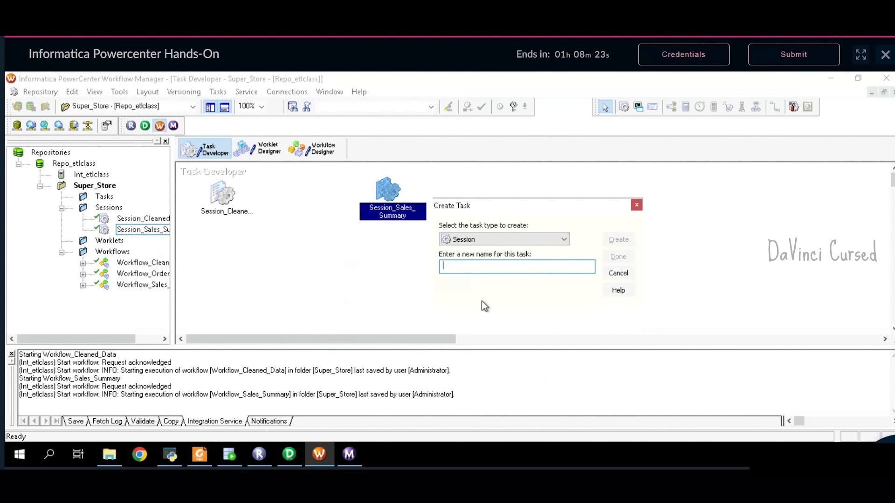
# - Create the Session_Order_Analysis session based on the Map_Order_Analysis mapping
pyautogui.hotkey('ctrl', 'v')
pyautogui.click(620, 241)
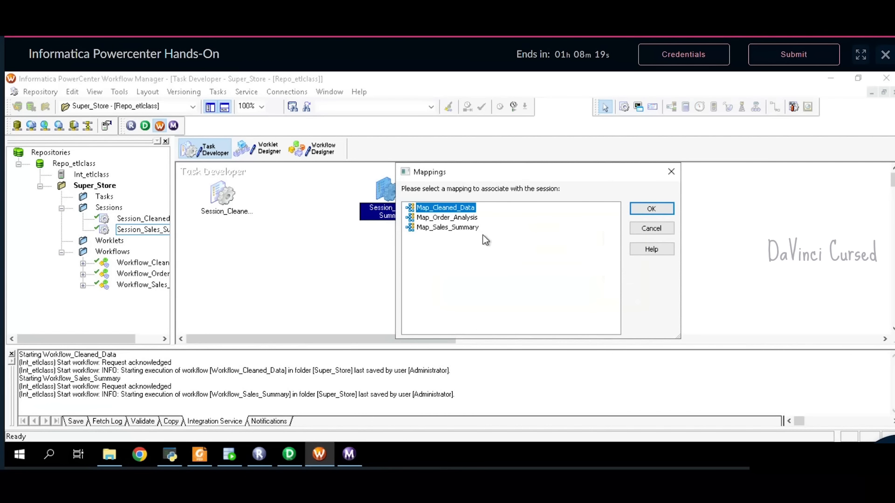
pyautogui.click(451, 219)
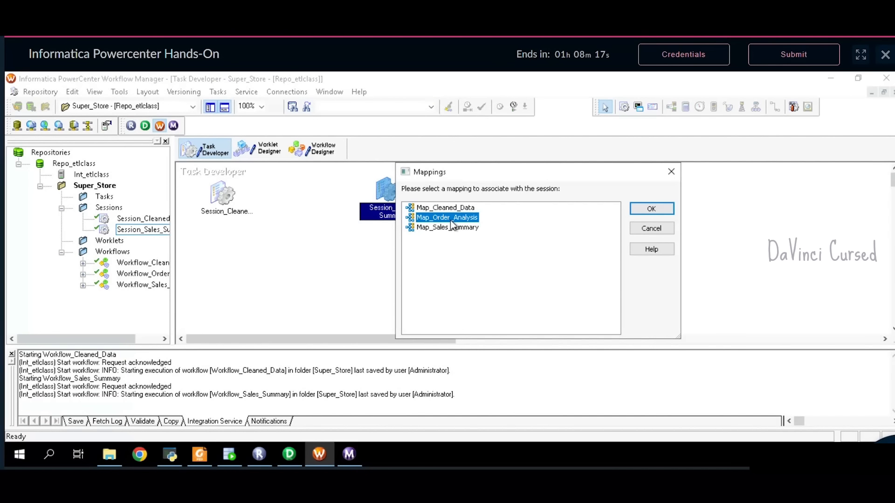
pyautogui.click(663, 210)
pyautogui.click(619, 257)
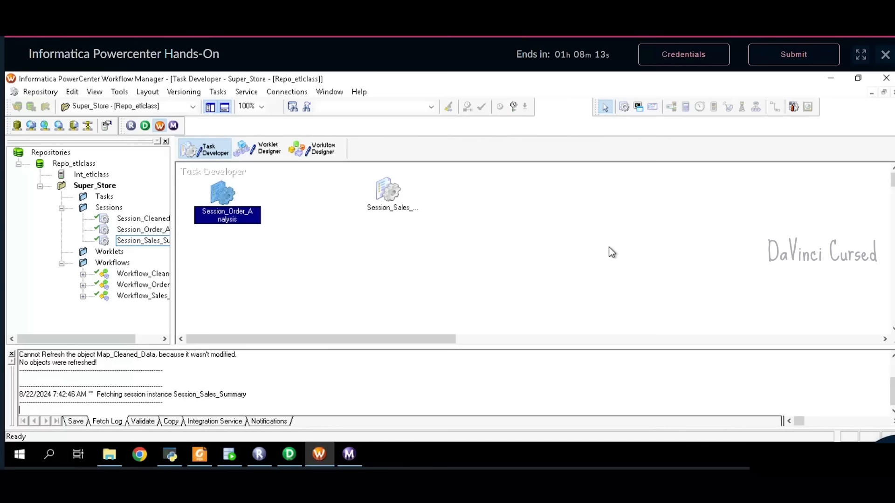
pyautogui.moveTo(223, 197); pyautogui.dragTo(233, 268)
# - Set Session_Order_Analysis's $Source and $Target connections to Oracle
pyautogui.doubleClick(250, 276)
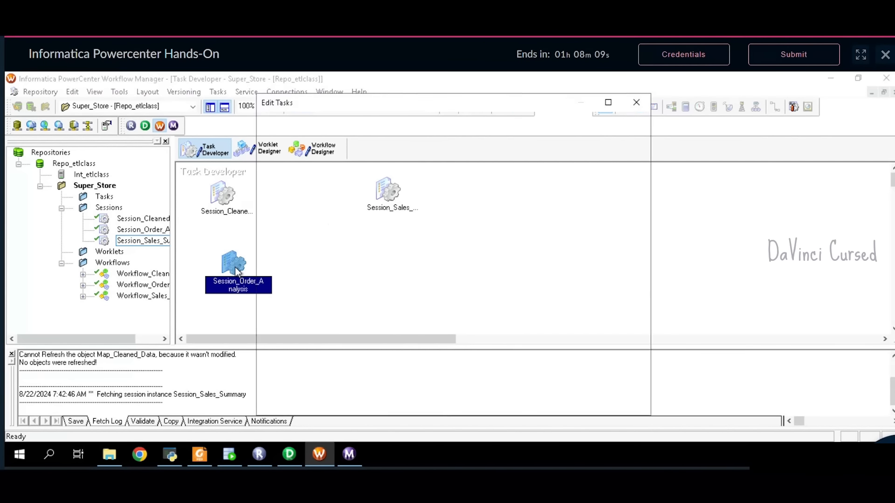
pyautogui.click(391, 124)
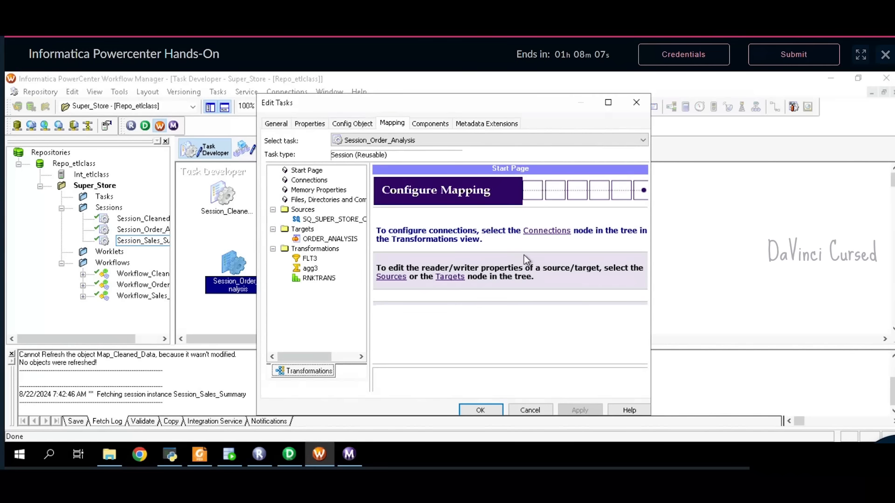
pyautogui.click(547, 231)
pyautogui.click(645, 256)
pyautogui.click(644, 255)
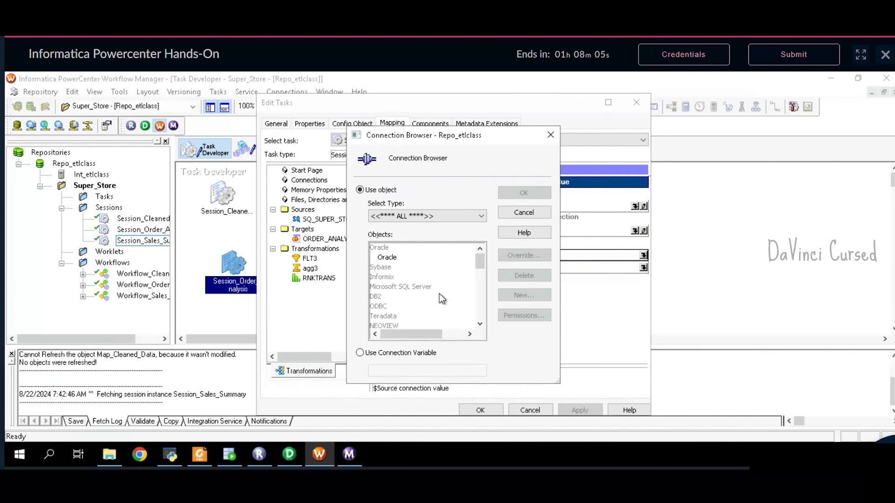
pyautogui.click(390, 257)
pyautogui.click(525, 194)
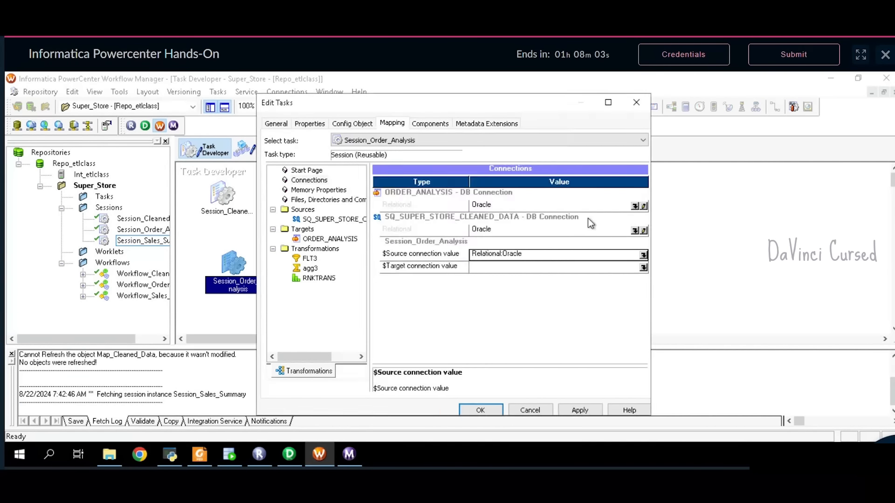
pyautogui.click(644, 267)
pyautogui.click(644, 267)
pyautogui.click(401, 257)
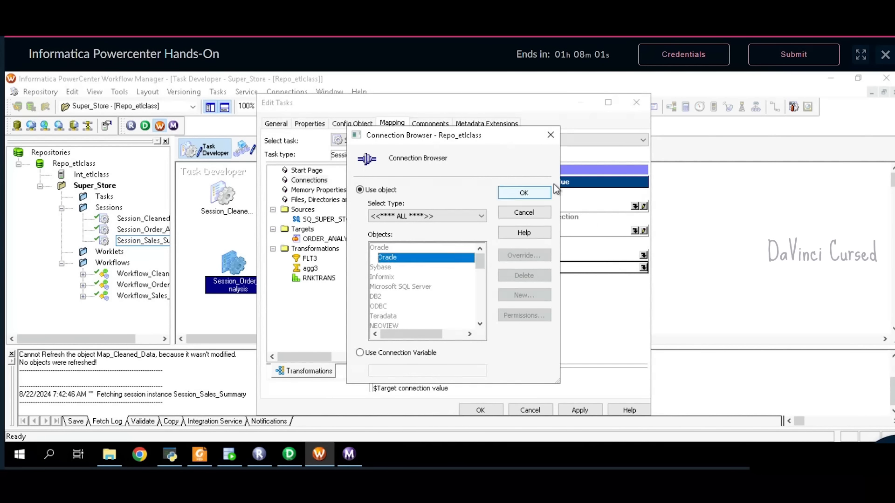
pyautogui.click(524, 193)
pyautogui.click(580, 413)
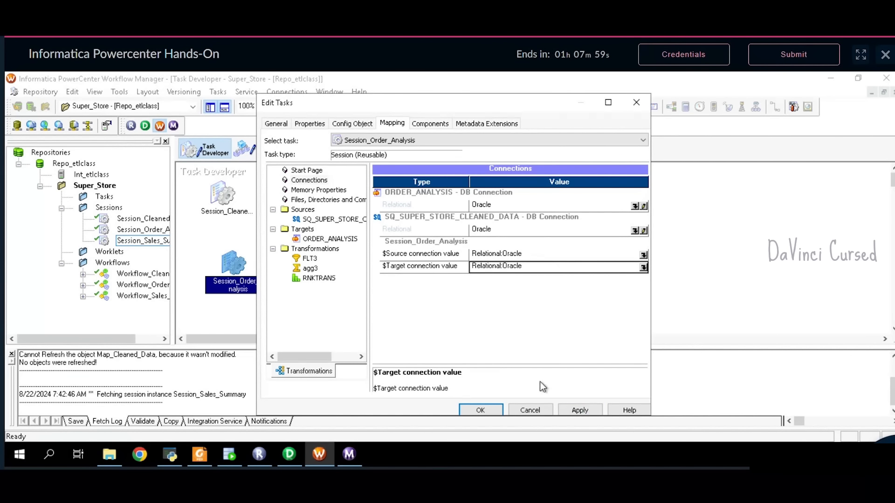
# - Enable Truncate target table for ORDER_ANALYSIS and apply the session changes
pyautogui.click(329, 239)
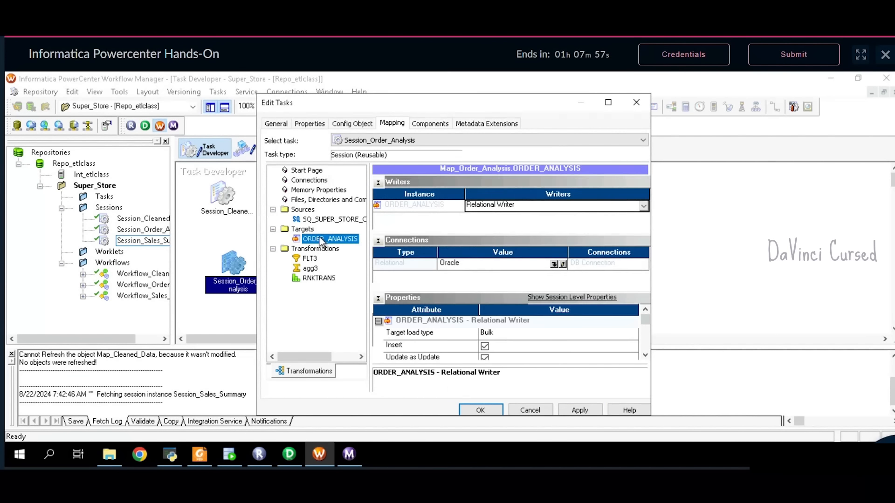
pyautogui.click(378, 182)
pyautogui.click(378, 194)
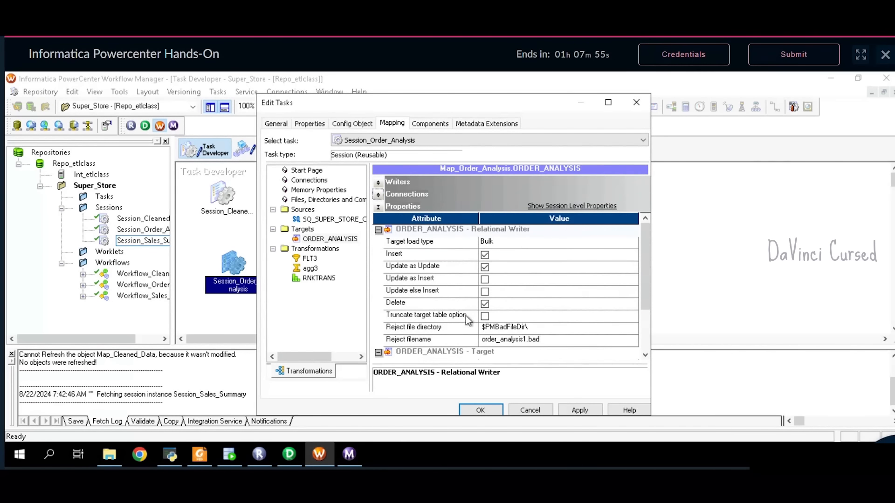
pyautogui.click(485, 317)
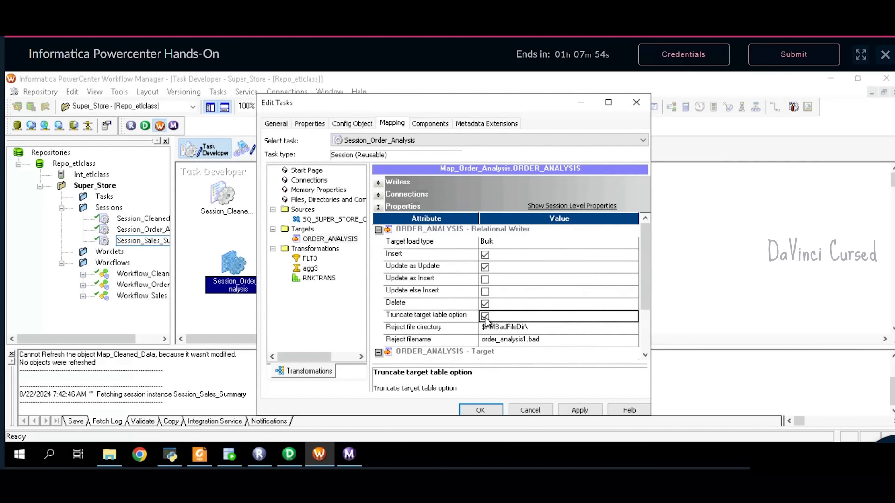
pyautogui.click(580, 411)
pyautogui.click(490, 413)
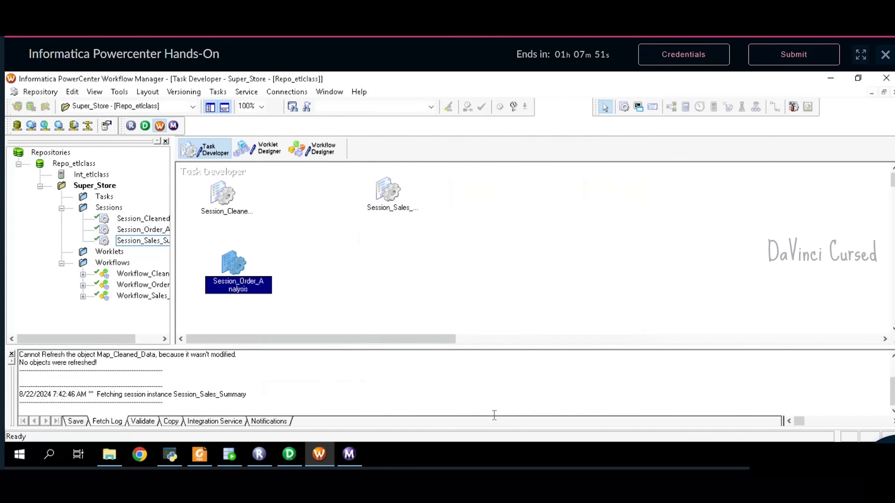
# - Add Session_Order_Analysis to the workflow, link Start to it, and validate the session
pyautogui.click(331, 154)
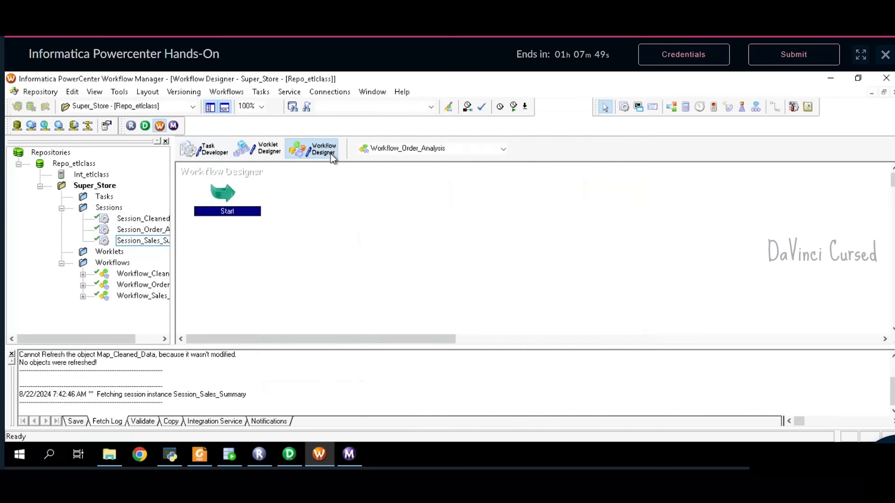
pyautogui.moveTo(142, 230); pyautogui.dragTo(396, 224)
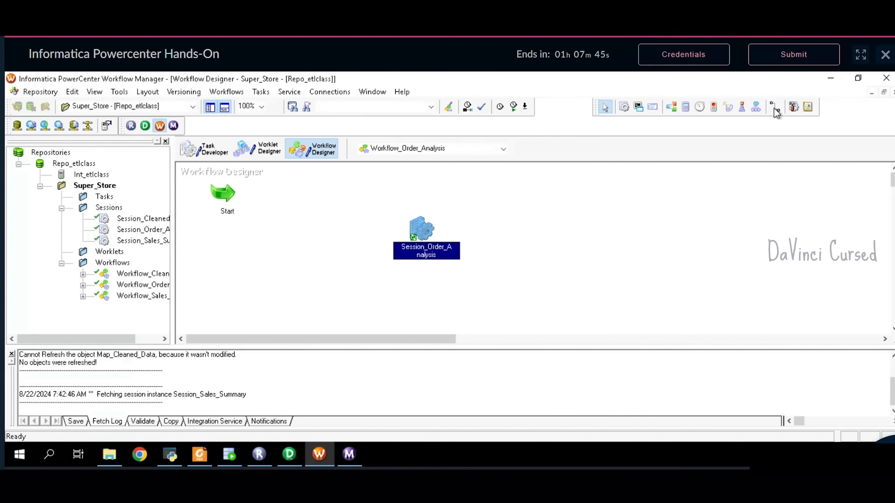
pyautogui.click(775, 107)
pyautogui.moveTo(248, 204); pyautogui.dragTo(419, 231)
pyautogui.rightClick(424, 228)
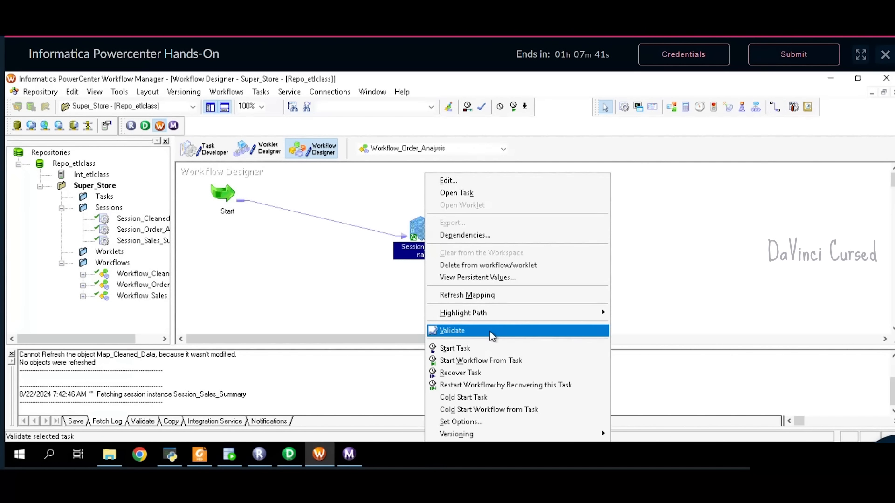
pyautogui.click(466, 329)
# - Save Workflow_Order_Analysis to the repository and start the workflow
pyautogui.click(40, 91)
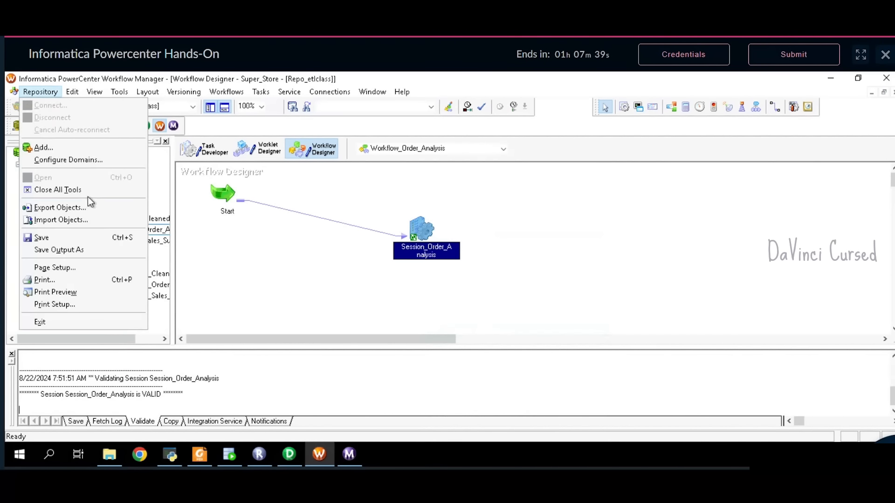
pyautogui.click(90, 239)
pyautogui.click(227, 92)
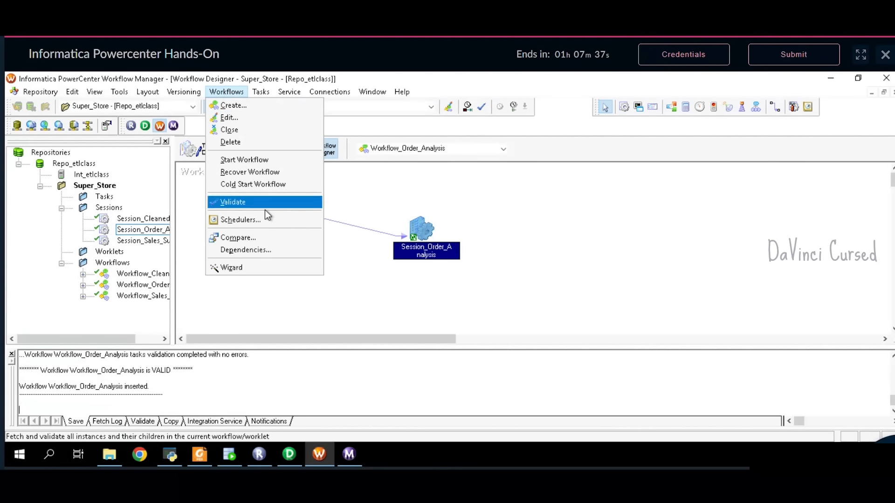
pyautogui.click(259, 160)
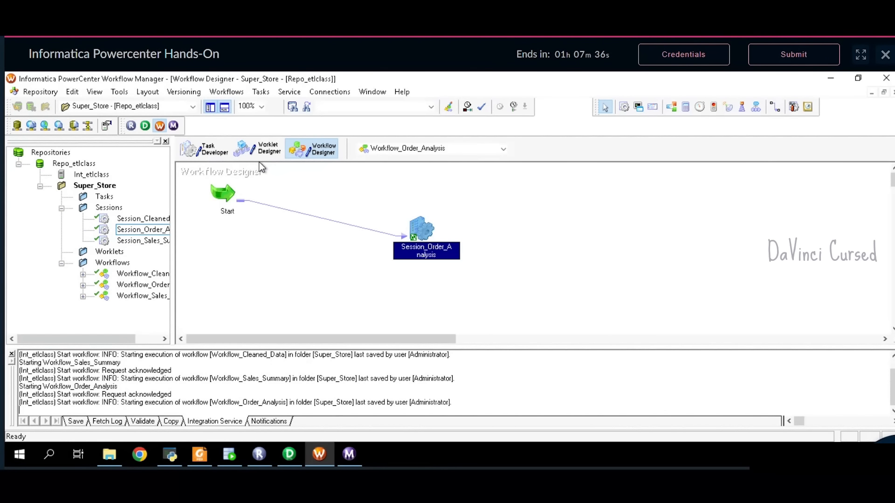
# - In Workflow Monitor, view Session_Order_Analysis statistics: 990 source rows, 10 loaded into ORDER_ANALYSIS
pyautogui.click(350, 454)
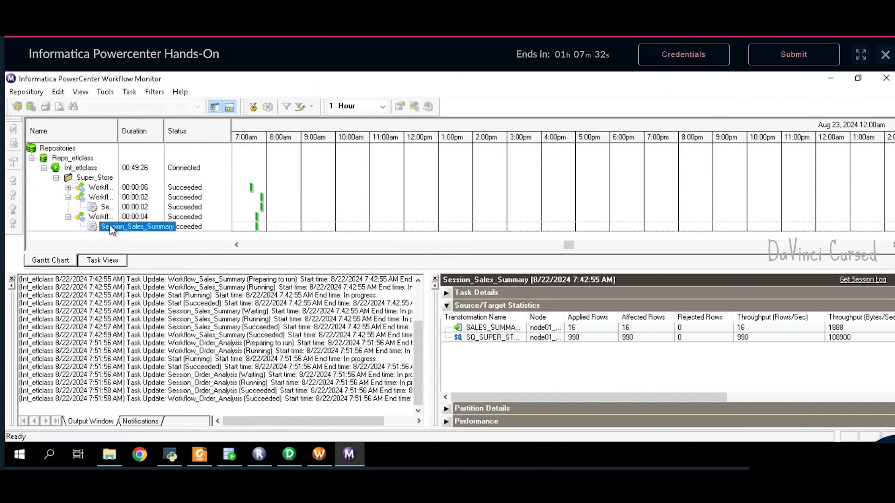
pyautogui.click(68, 217)
pyautogui.click(92, 208)
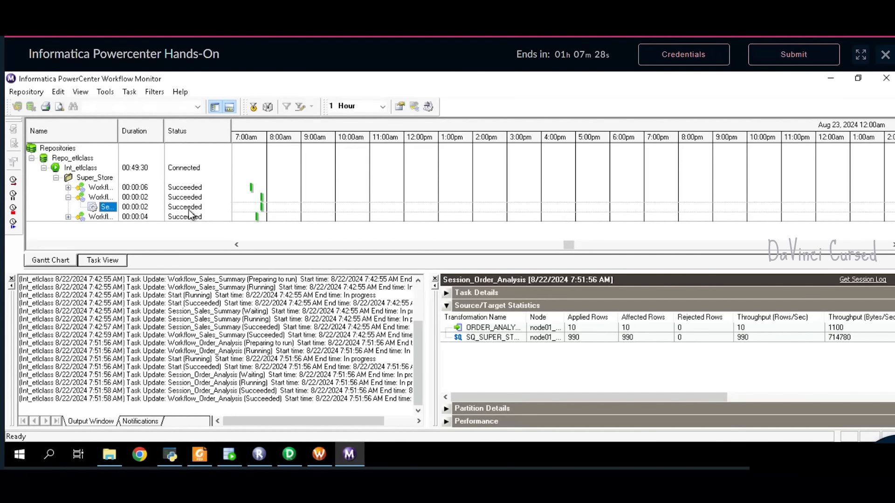
pyautogui.click(582, 330)
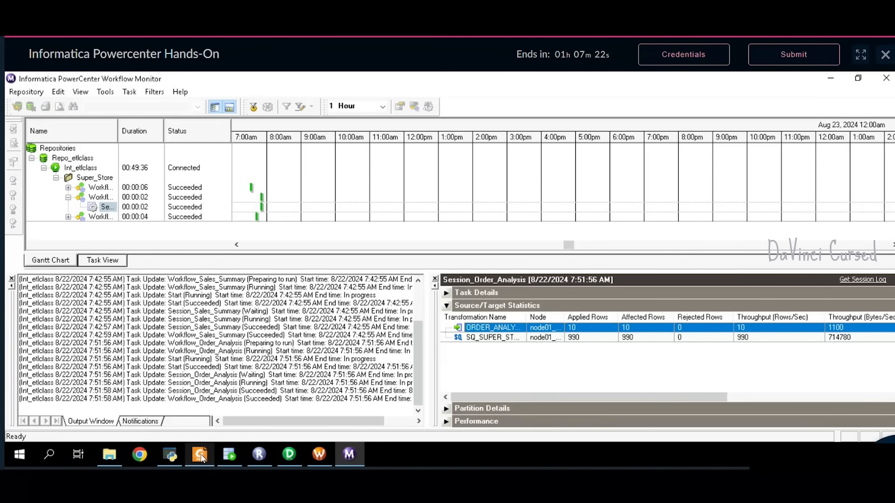
# - Run SELECT * FROM ORDER_ANALYSIS in Oracle SQL Developer
pyautogui.click(228, 456)
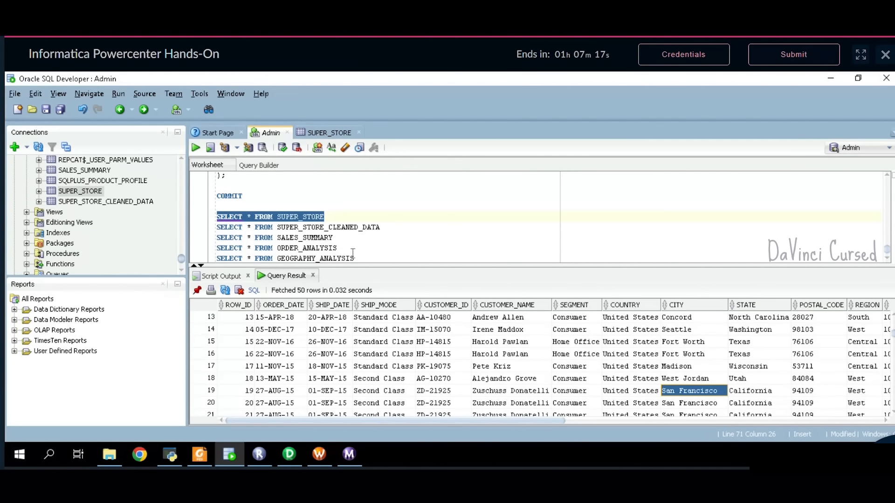
pyautogui.moveTo(338, 248); pyautogui.dragTo(225, 248)
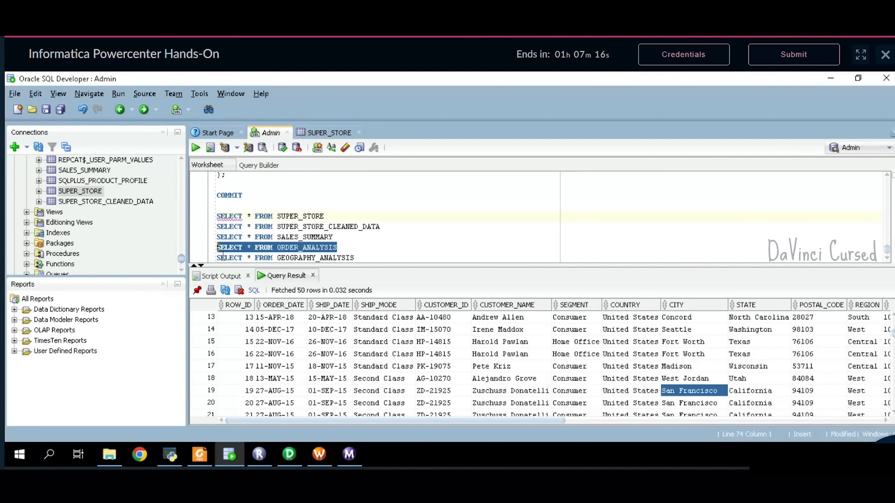
pyautogui.scroll(-1, 392, 259)
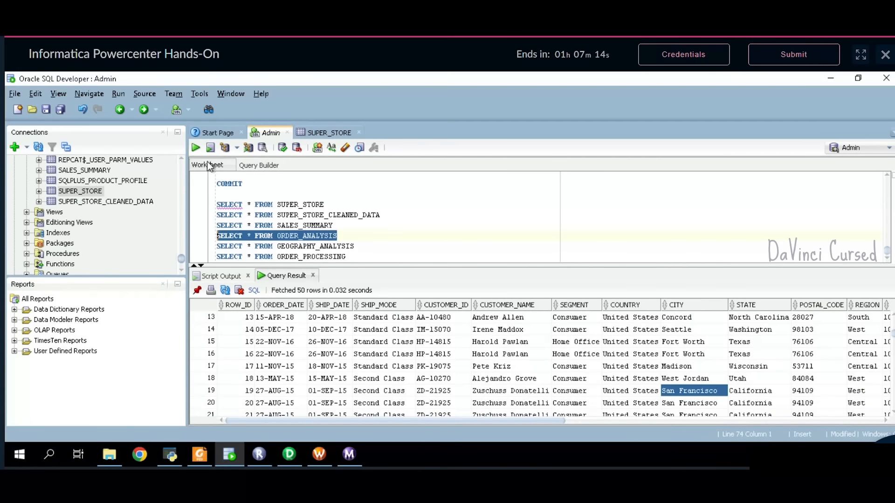
pyautogui.click(195, 147)
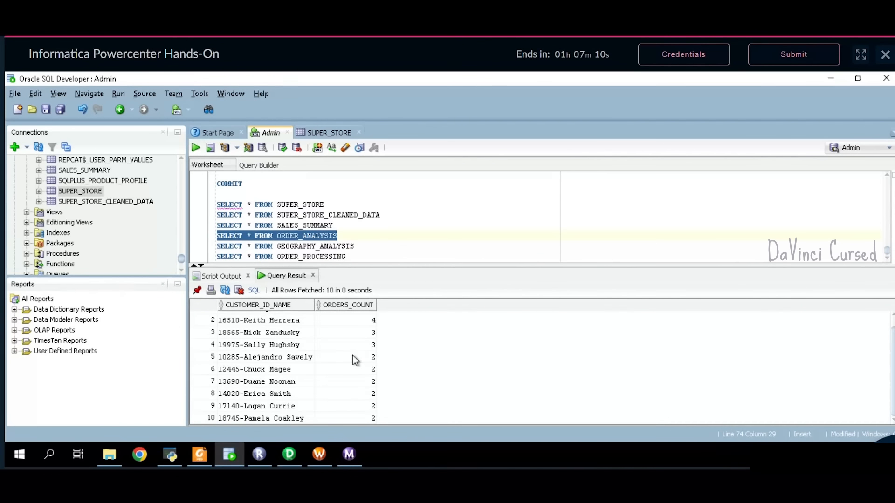
# - Compare the 10-row ORDERS_COUNT result with the problem statement's sample output
pyautogui.click(200, 454)
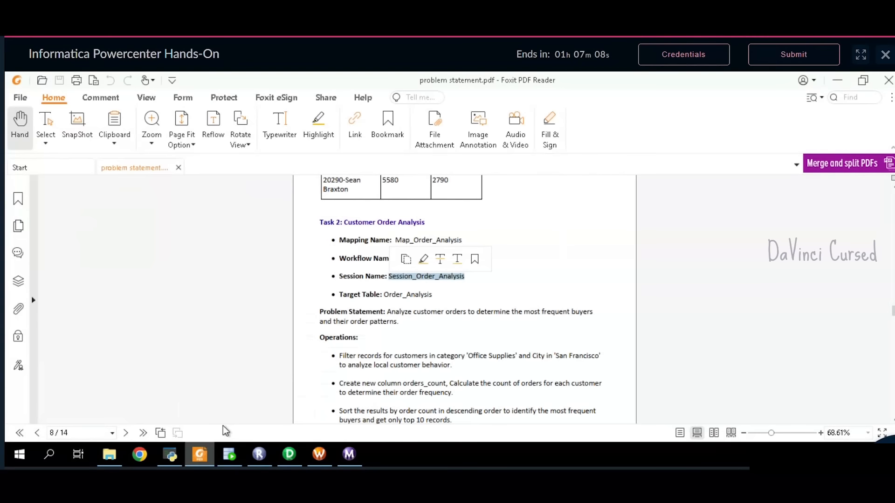
pyautogui.scroll(-10, 404, 343)
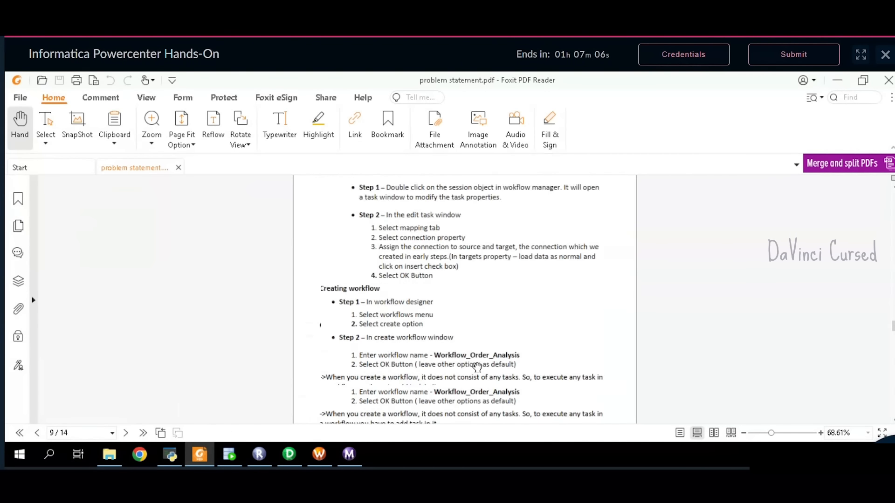
pyautogui.scroll(-3, 478, 365)
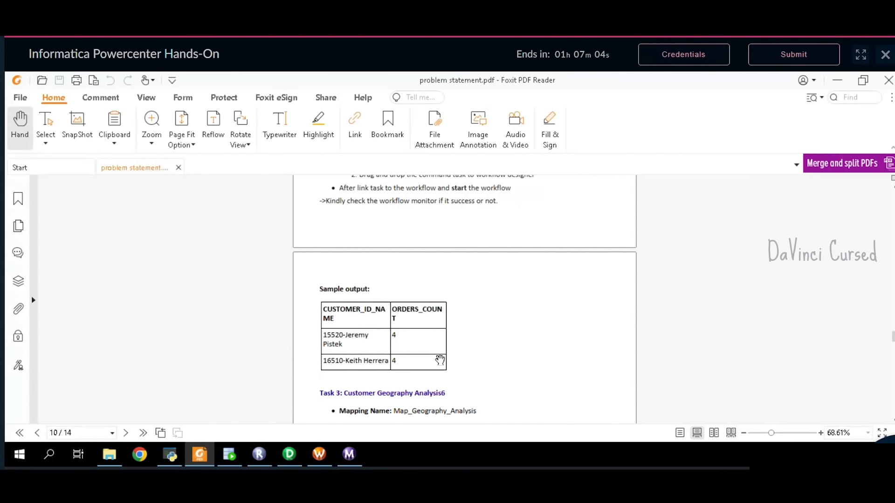
pyautogui.click(229, 455)
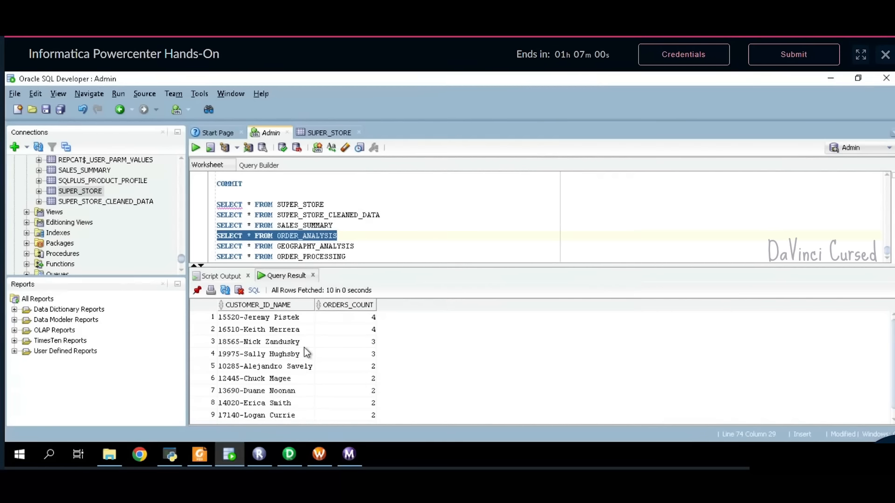
pyautogui.hotkey('alt', 'Tab')
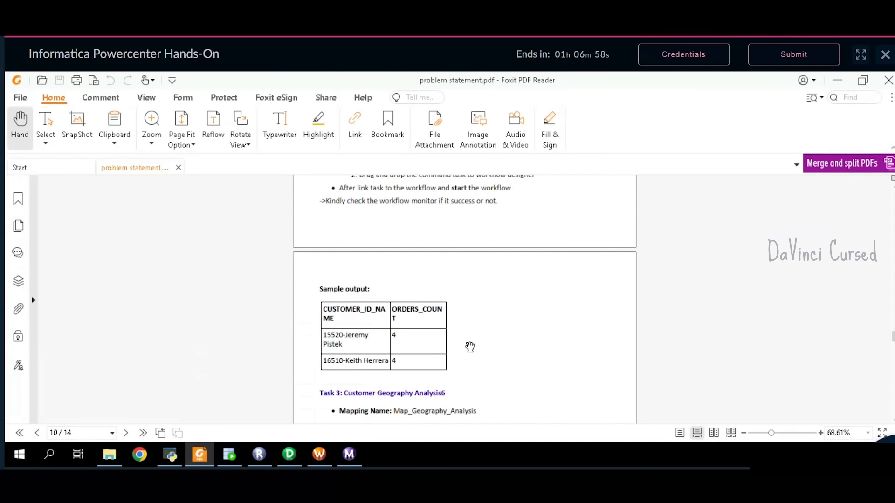
# - Scroll the PDF to Task 3 and select the mapping name Map_Geography_Analysis
pyautogui.scroll(-3, 470, 348)
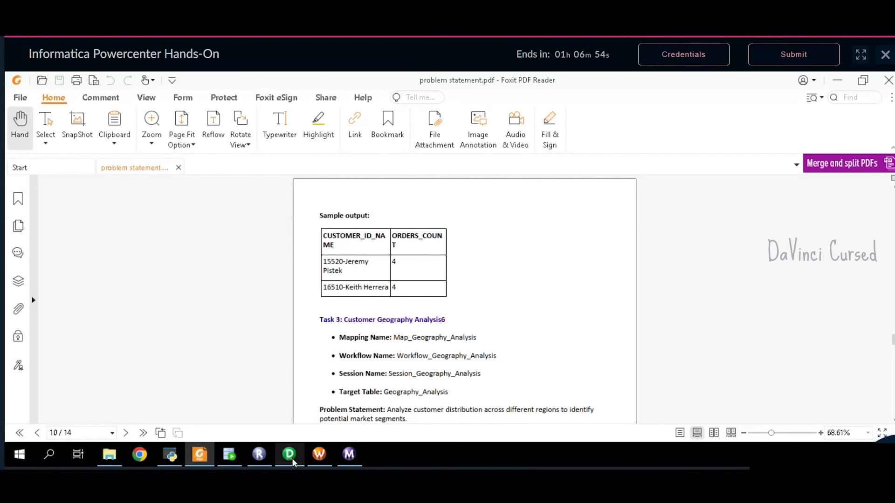
pyautogui.moveTo(293, 462)
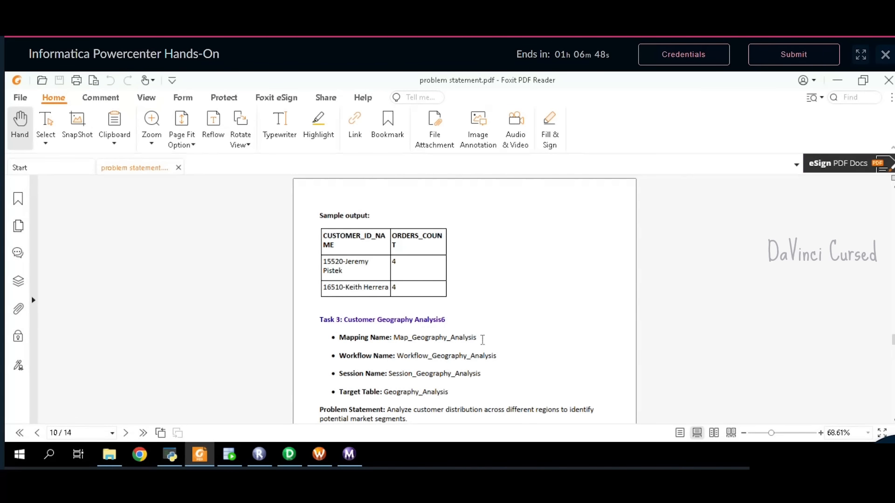
pyautogui.doubleClick(402, 343)
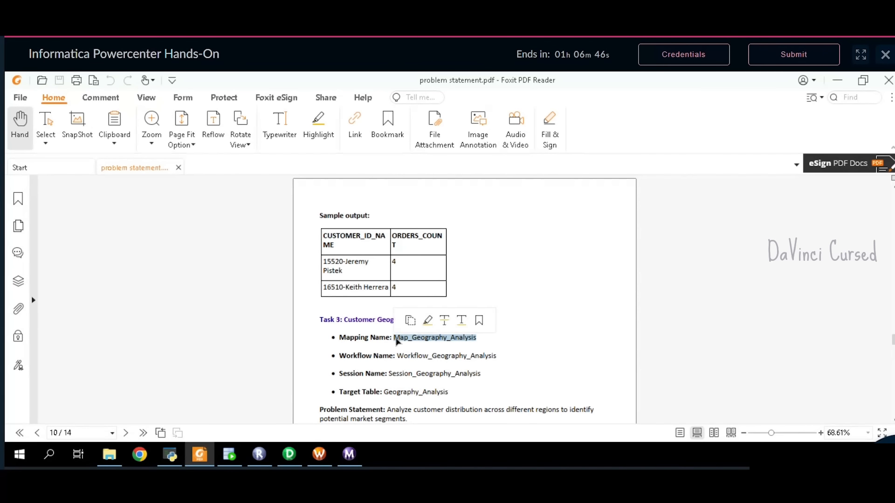
# - Create a new mapping named Map_Geography_Analysis, replacing the wrongly pasted name
pyautogui.click(289, 454)
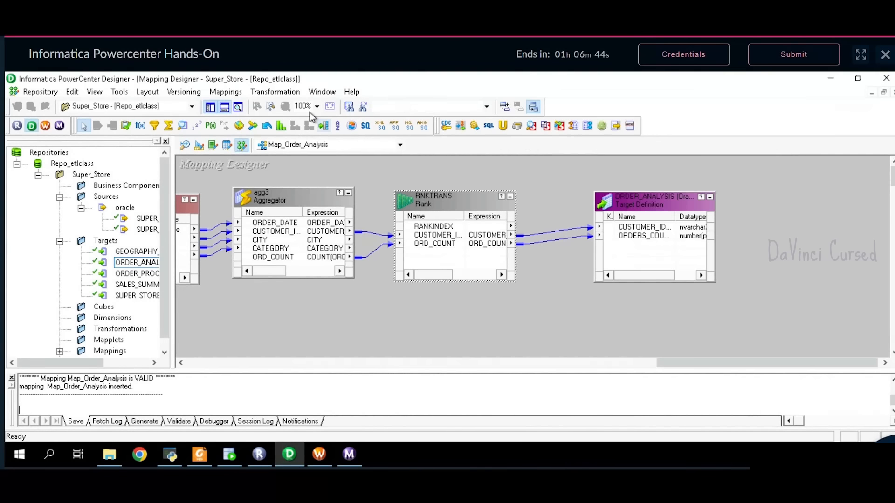
pyautogui.click(226, 92)
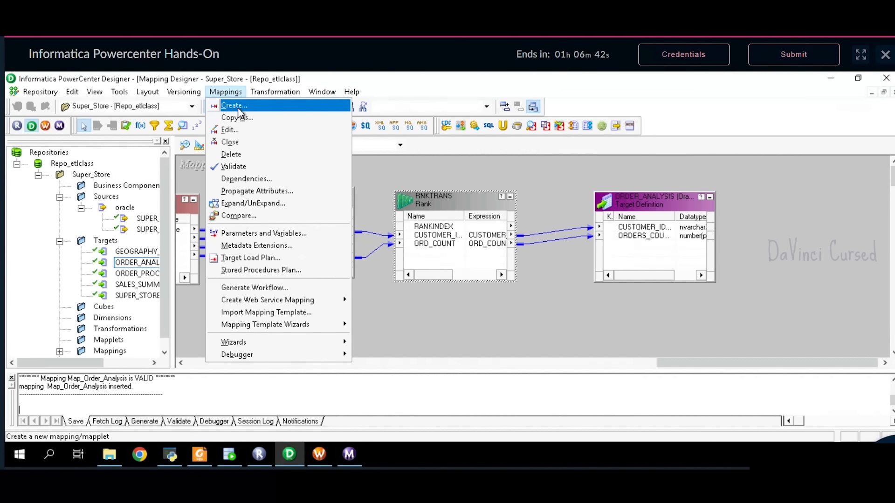
pyautogui.click(240, 112)
pyautogui.write('Session_Order_Analysis')
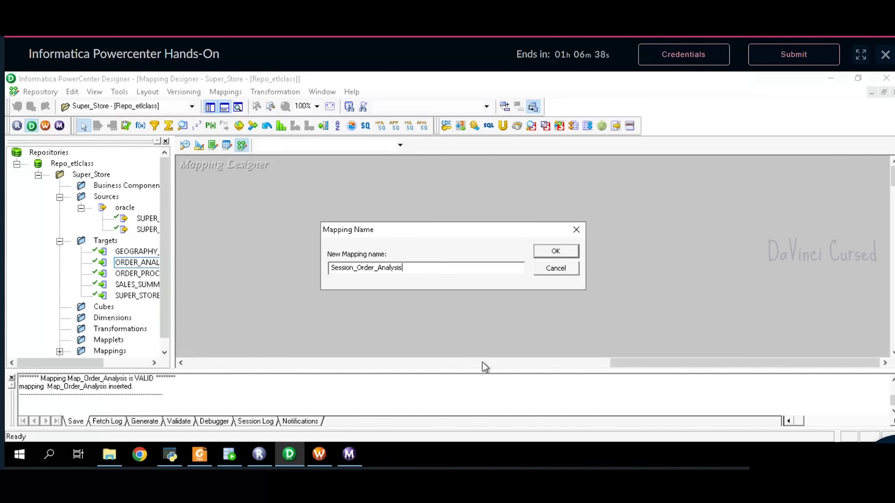
pyautogui.press('BackSpace')
pyautogui.moveTo(409, 272); pyautogui.dragTo(321, 276)
pyautogui.press('BackSpace')
pyautogui.moveTo(250, 449)
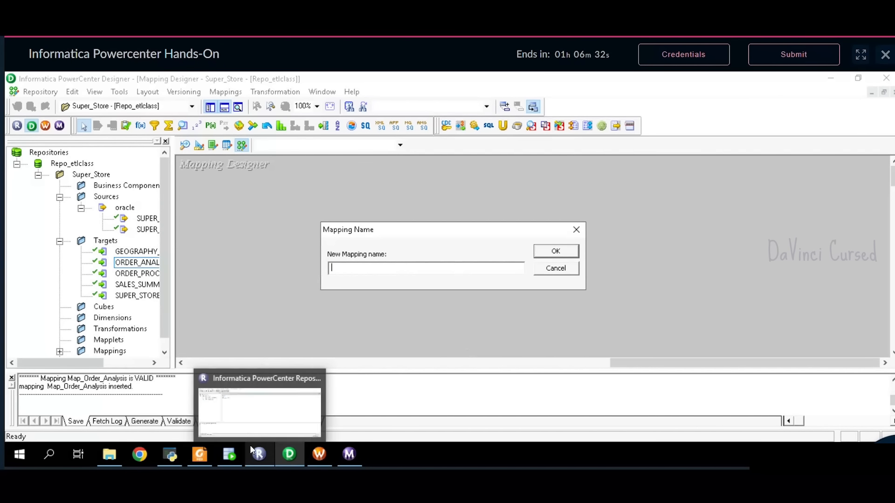
pyautogui.click(200, 455)
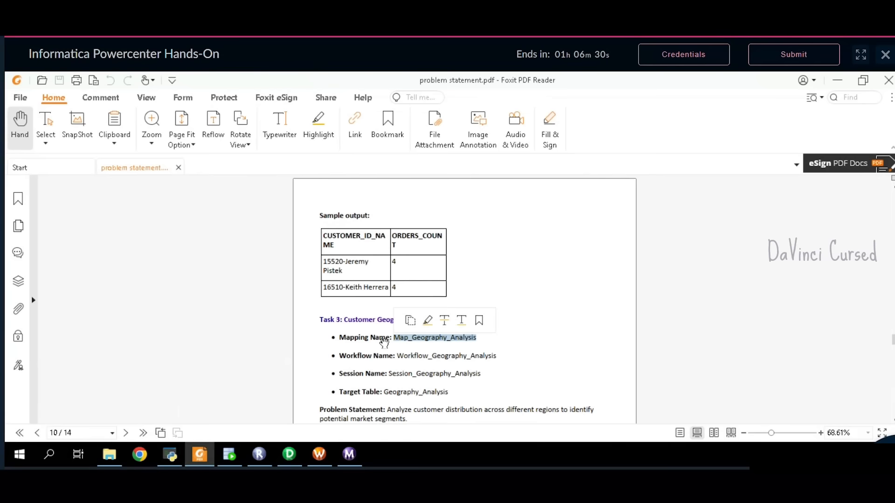
pyautogui.click(410, 322)
pyautogui.hotkey('alt', 'Tab')
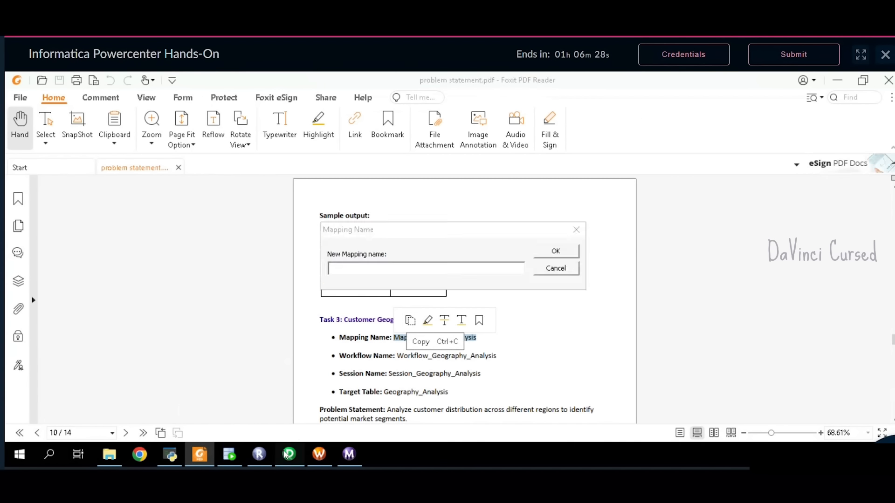
pyautogui.hotkey('ctrl', 'v')
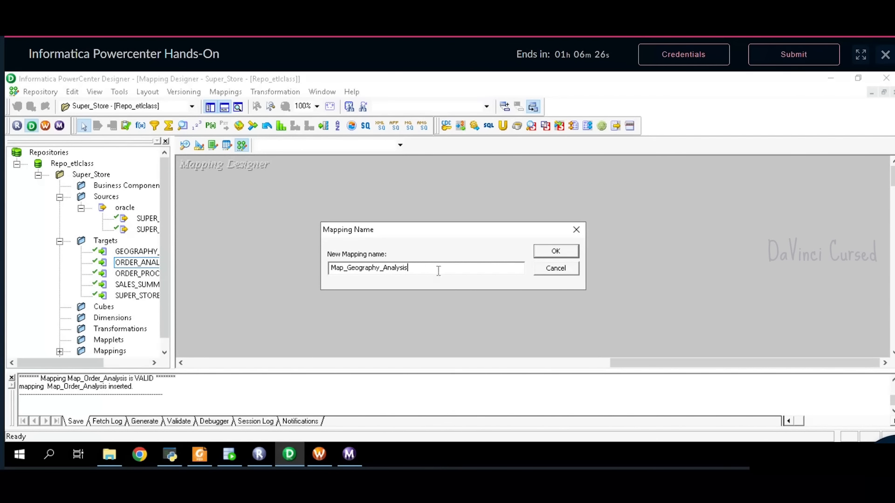
pyautogui.click(556, 254)
# - Add the SUPER_STORE_CLEANED source with its Source Qualifier placed beside it and enlarged
pyautogui.click(153, 233)
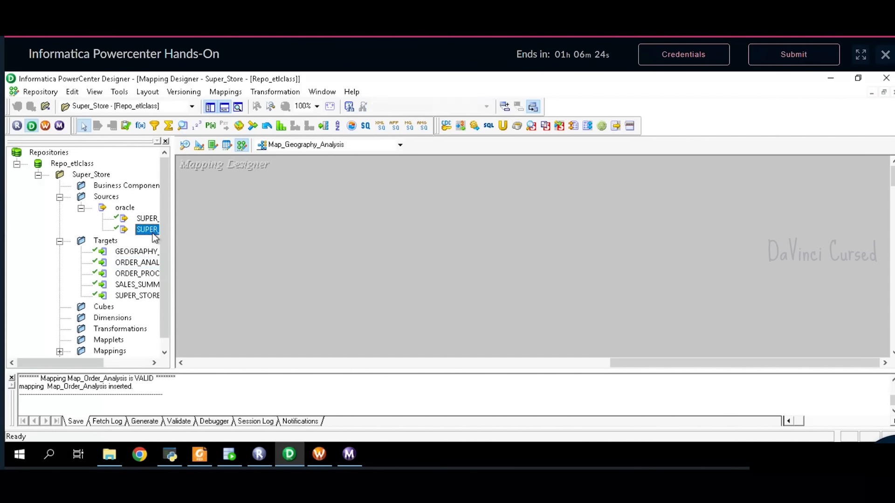
pyautogui.moveTo(151, 230); pyautogui.dragTo(250, 191)
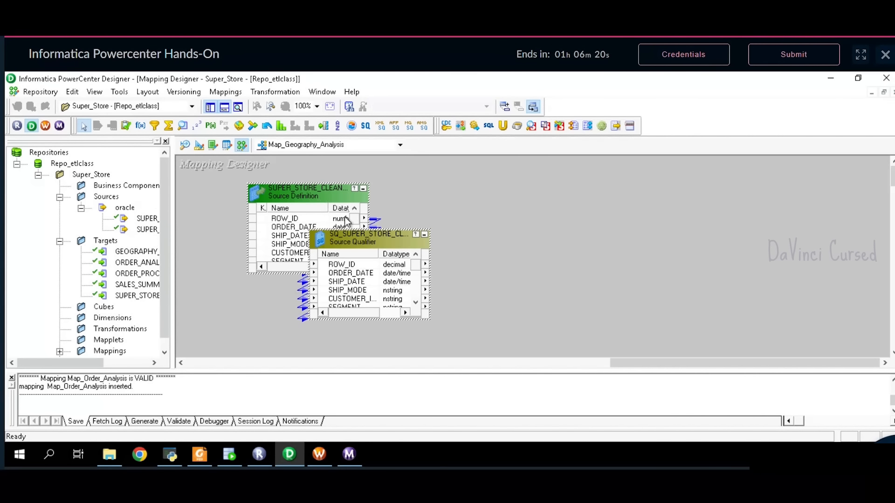
pyautogui.moveTo(320, 198); pyautogui.dragTo(235, 179)
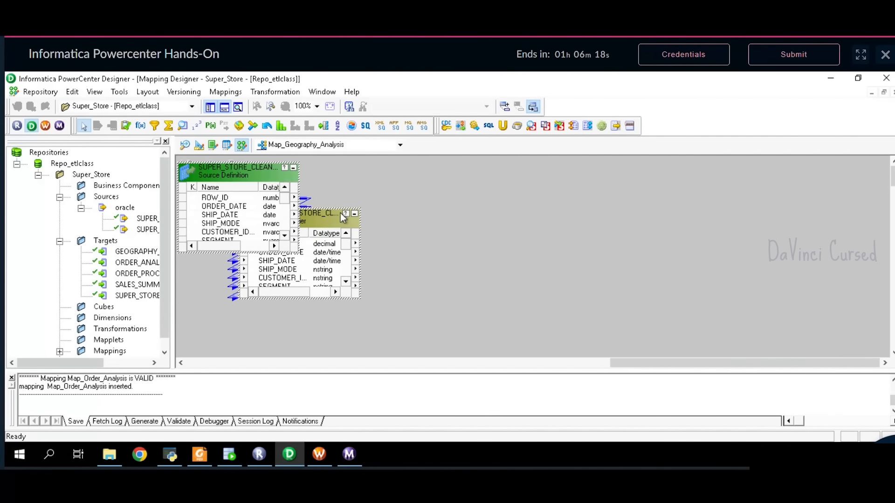
pyautogui.doubleClick(328, 223)
pyautogui.click(602, 148)
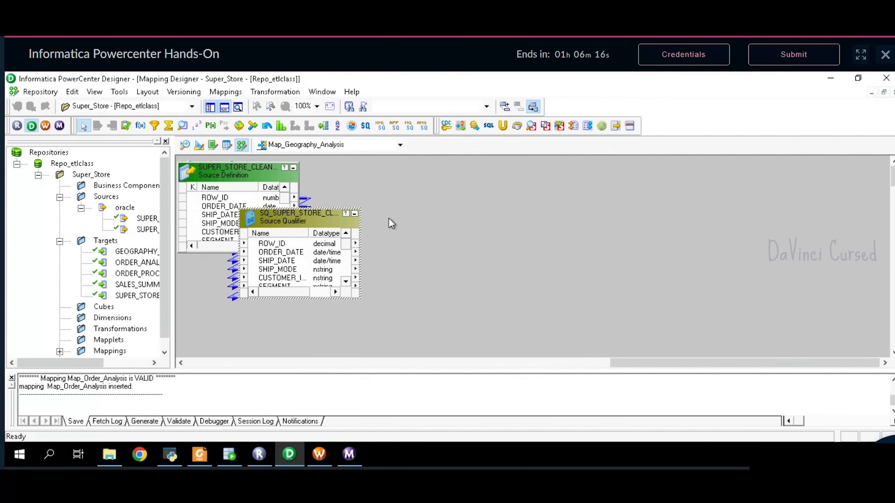
pyautogui.moveTo(298, 221); pyautogui.dragTo(401, 181)
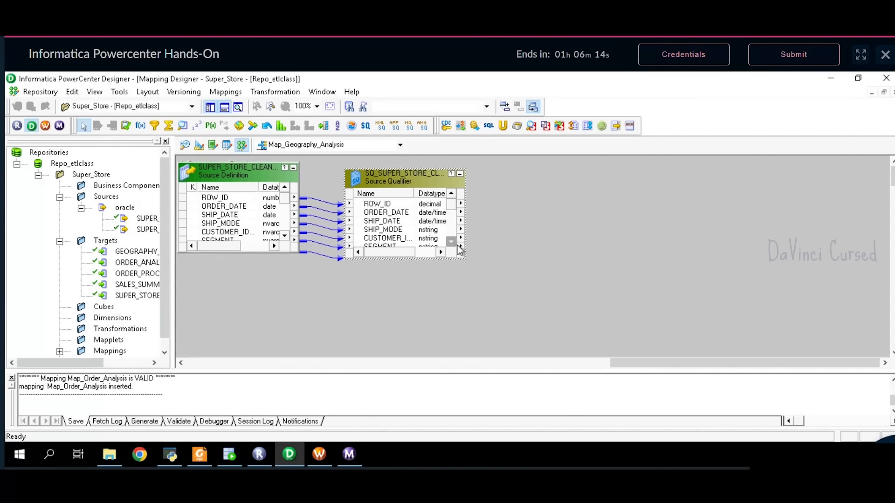
pyautogui.moveTo(467, 257); pyautogui.dragTo(491, 356)
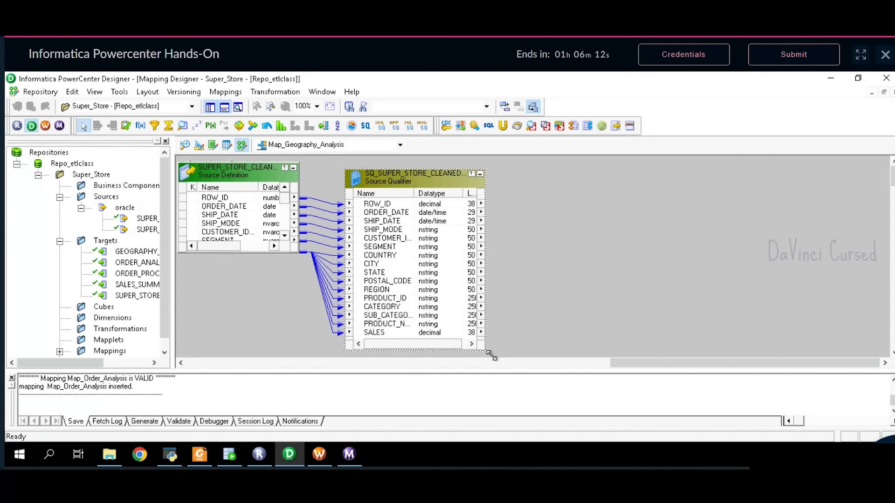
pyautogui.click(200, 454)
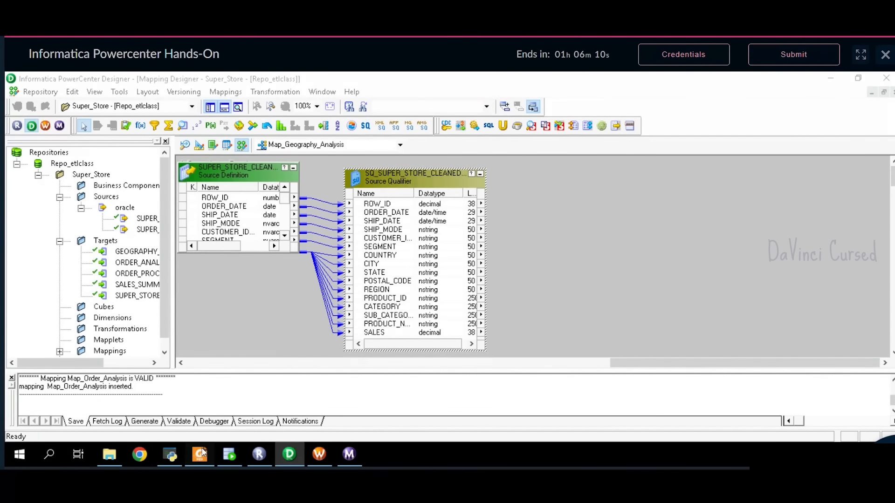
pyautogui.scroll(-5, 469, 280)
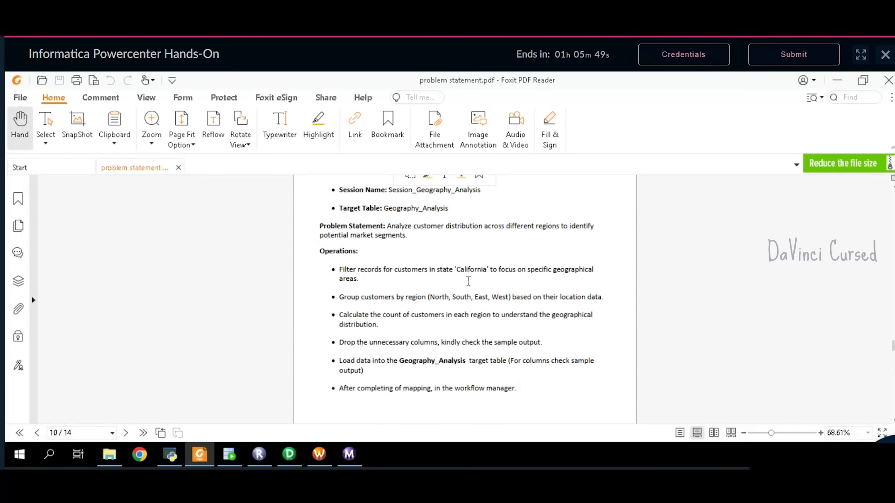
# - Place a Filter transformation and the GEOGRAPHY_ANALYSIS target on the canvas
pyautogui.click(289, 455)
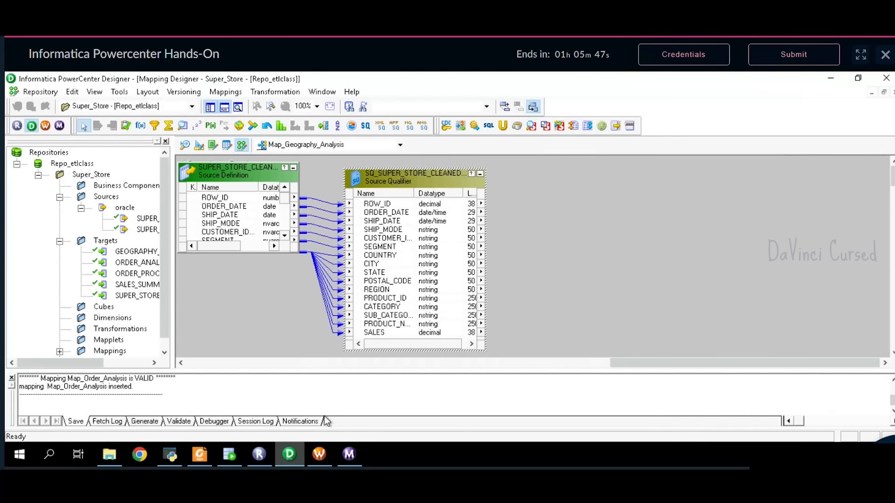
pyautogui.click(155, 126)
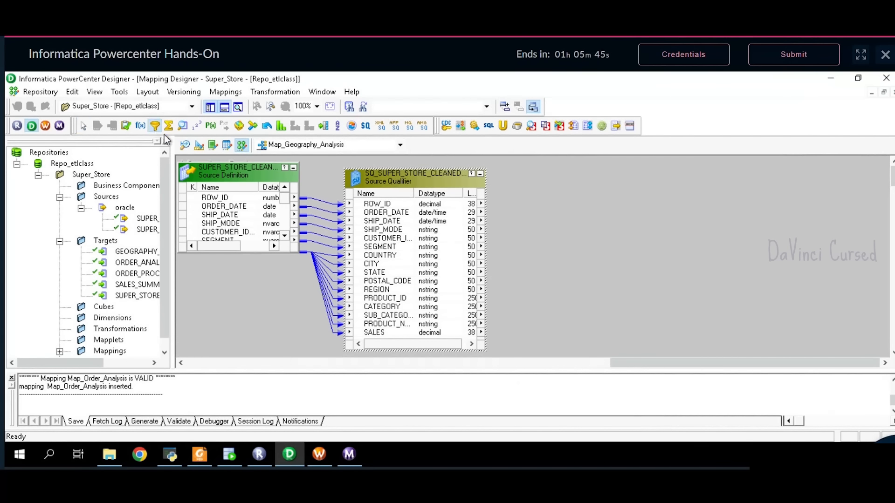
pyautogui.click(549, 184)
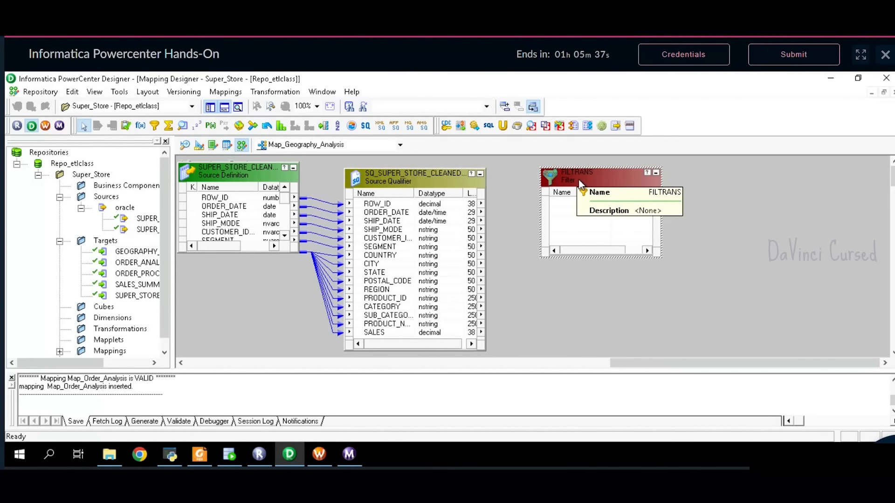
pyautogui.click(406, 242)
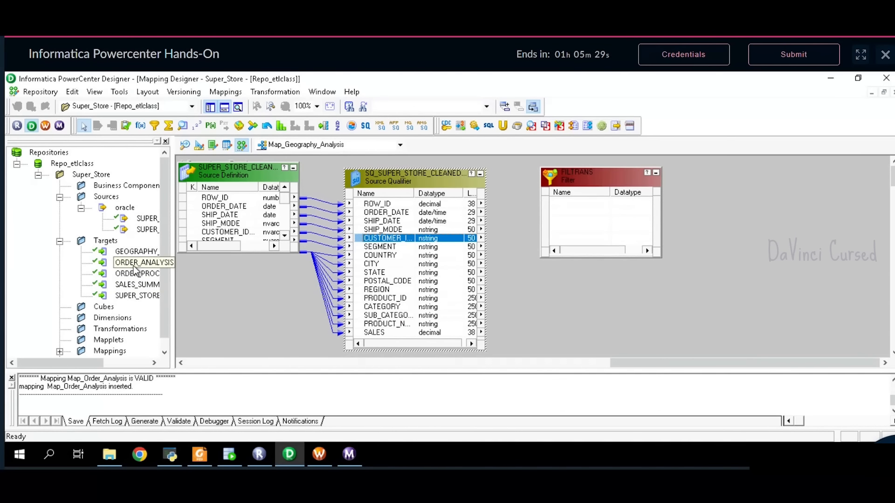
pyautogui.moveTo(137, 251); pyautogui.dragTo(782, 239)
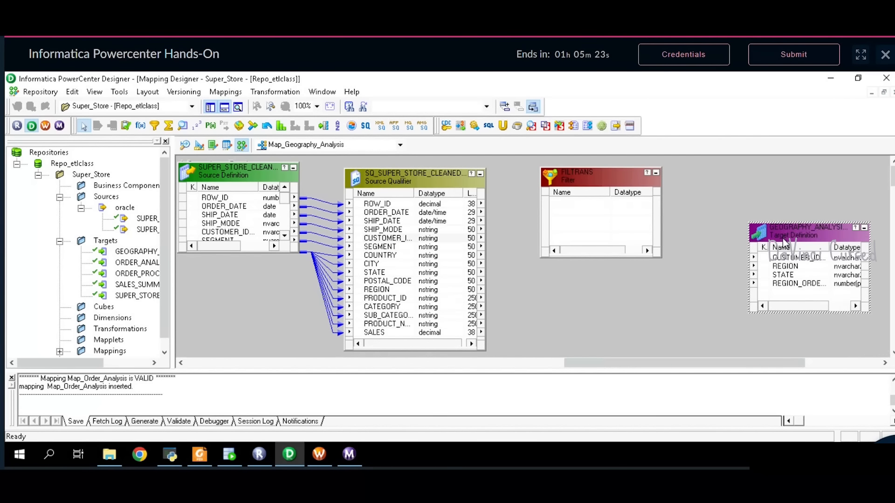
# - Link the customer ID, STATE and REGION ports from the Source Qualifier into the filter
pyautogui.click(391, 237)
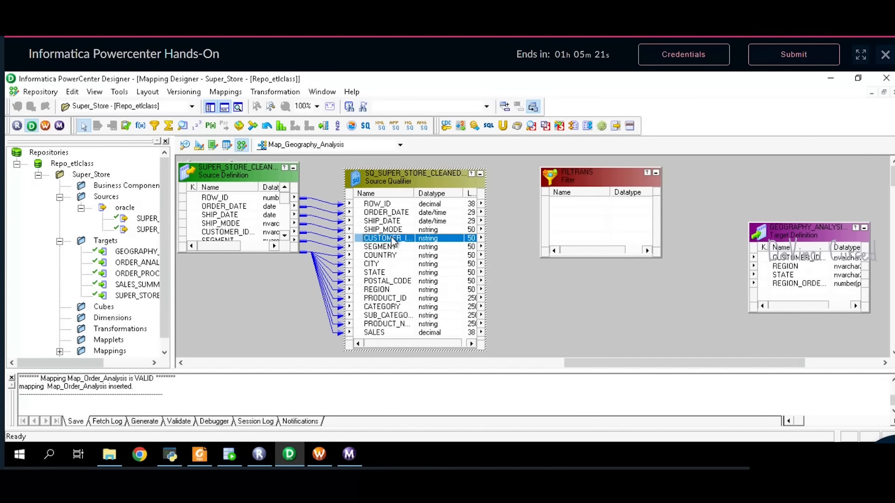
pyautogui.moveTo(428, 246); pyautogui.dragTo(591, 208)
pyautogui.click(406, 273)
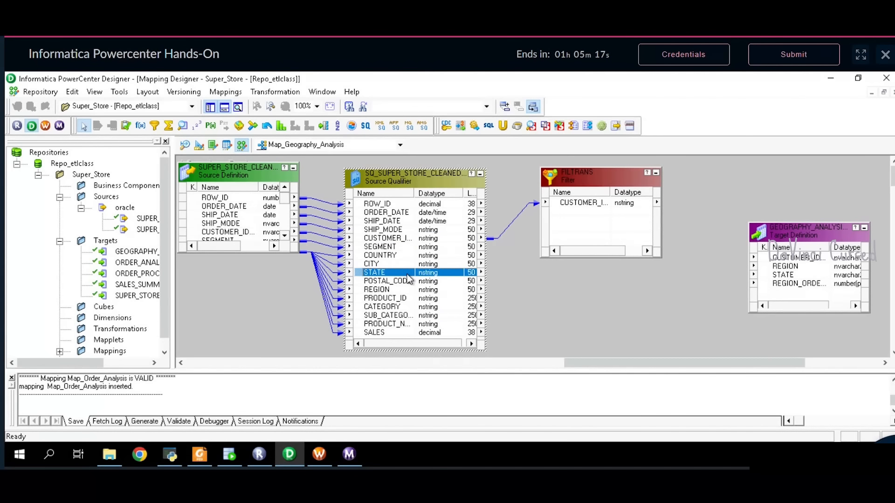
pyautogui.moveTo(407, 274); pyautogui.dragTo(430, 273)
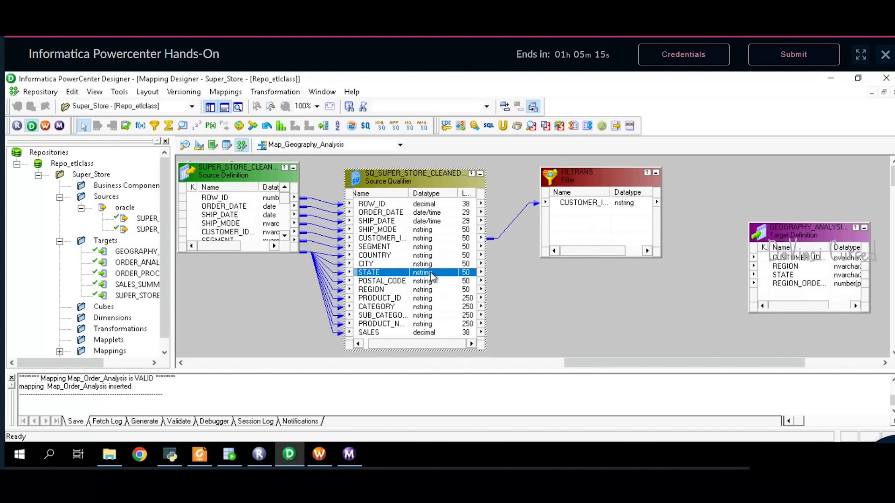
pyautogui.keyDown('ctrl'); pyautogui.click(403, 290); pyautogui.keyUp('ctrl')
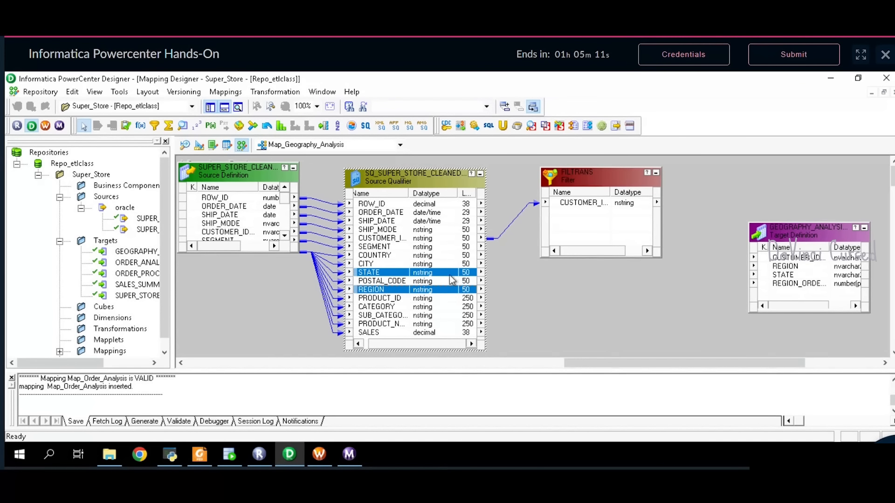
pyautogui.moveTo(565, 280); pyautogui.dragTo(588, 196)
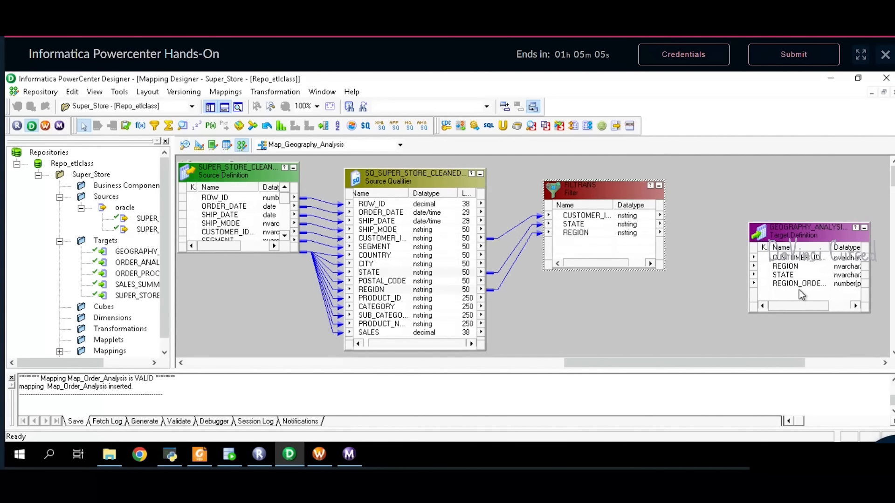
pyautogui.click(799, 284)
pyautogui.moveTo(821, 235); pyautogui.dragTo(846, 201)
pyautogui.click(604, 200)
# - Rename the filter transformation to FLT4
pyautogui.doubleClick(605, 200)
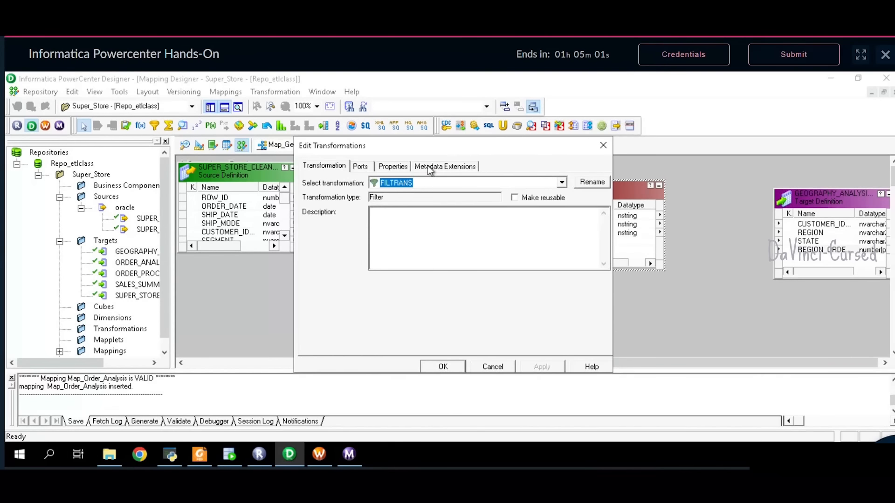
pyautogui.click(592, 182)
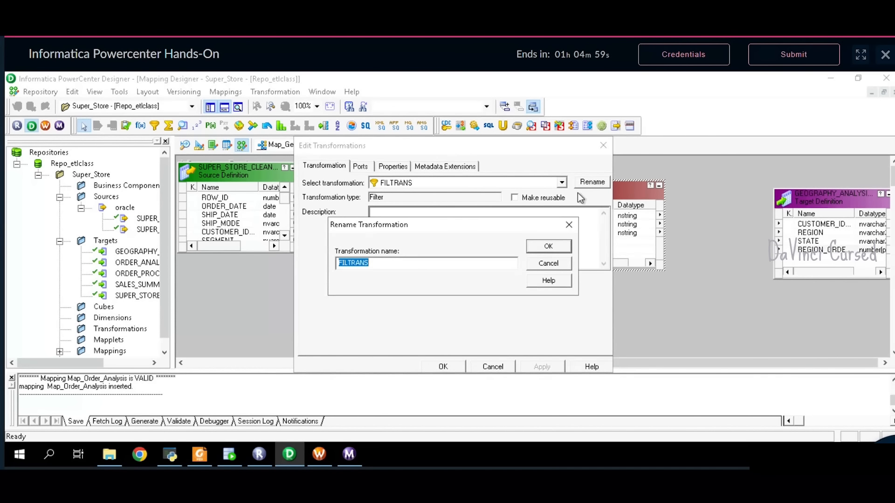
pyautogui.write('FLT4')
pyautogui.press('Return')
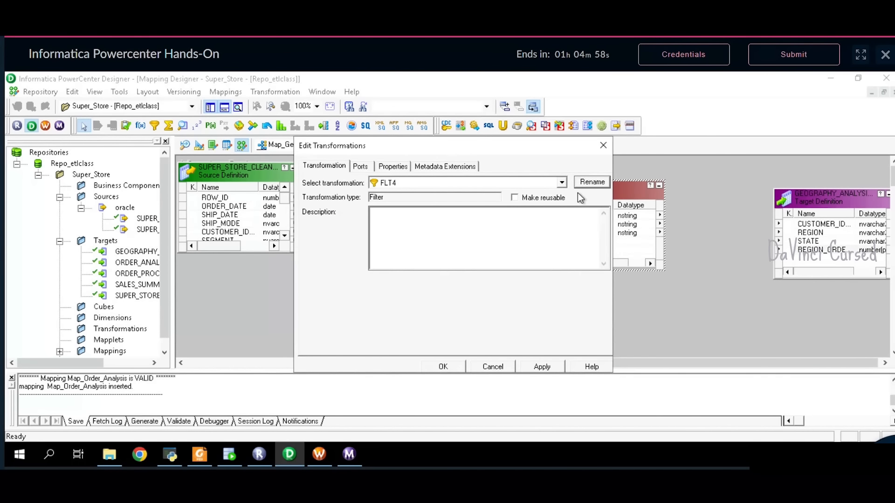
# - Replace the filter condition with STATE='California', validate it and apply
pyautogui.click(361, 167)
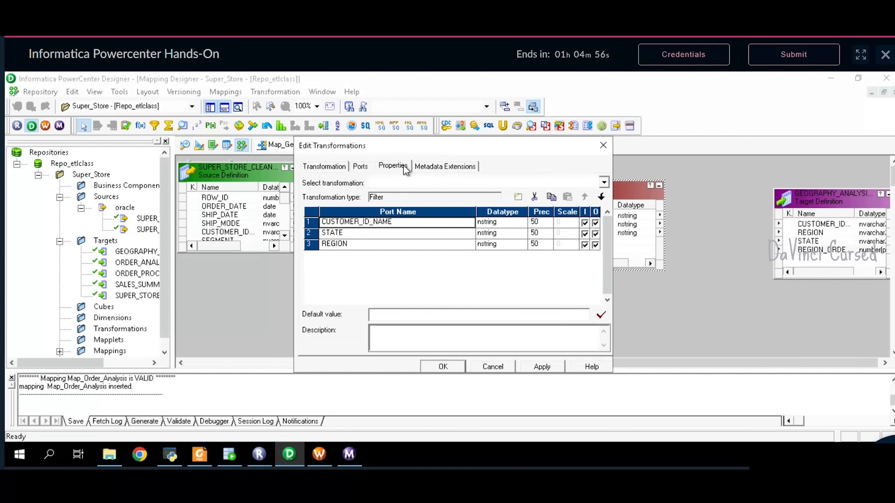
pyautogui.click(402, 165)
pyautogui.click(583, 219)
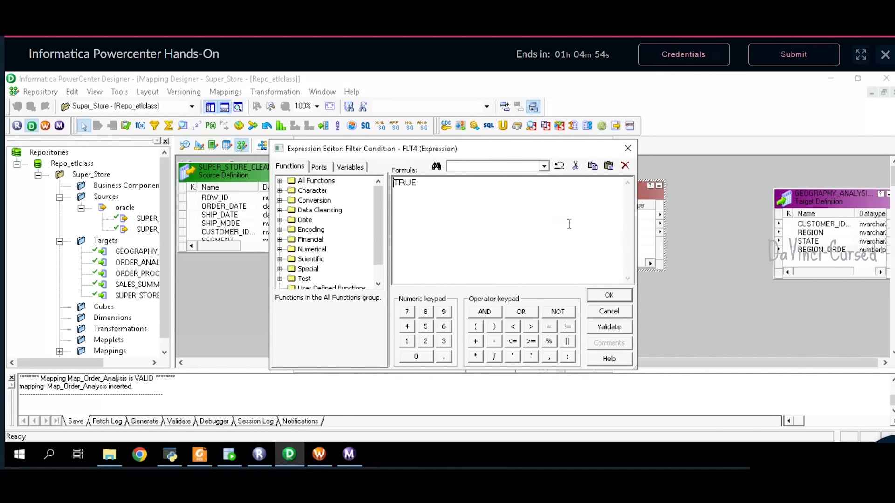
pyautogui.hotkey('ctrl', 'a')
pyautogui.press('BackSpace')
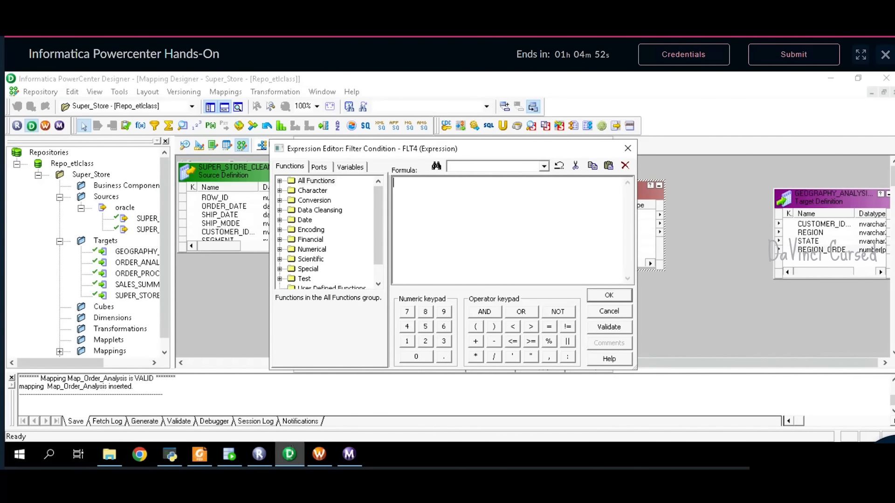
pyautogui.click(200, 455)
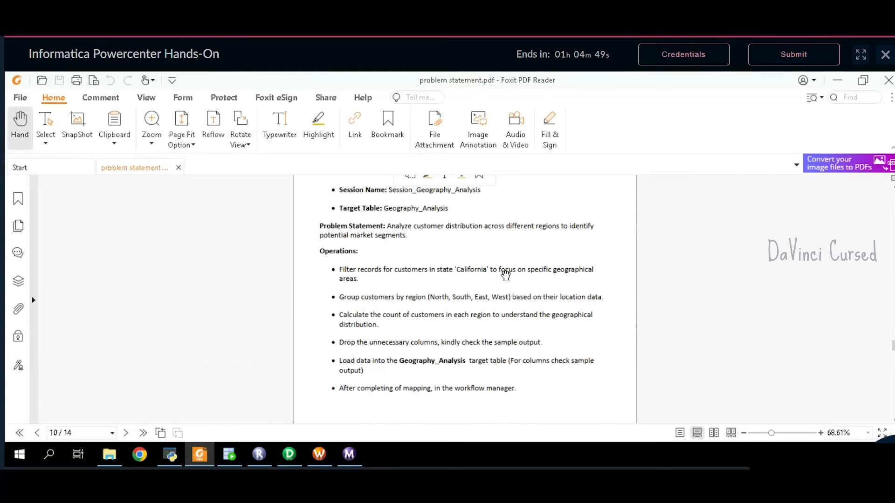
pyautogui.click(289, 454)
pyautogui.click(318, 167)
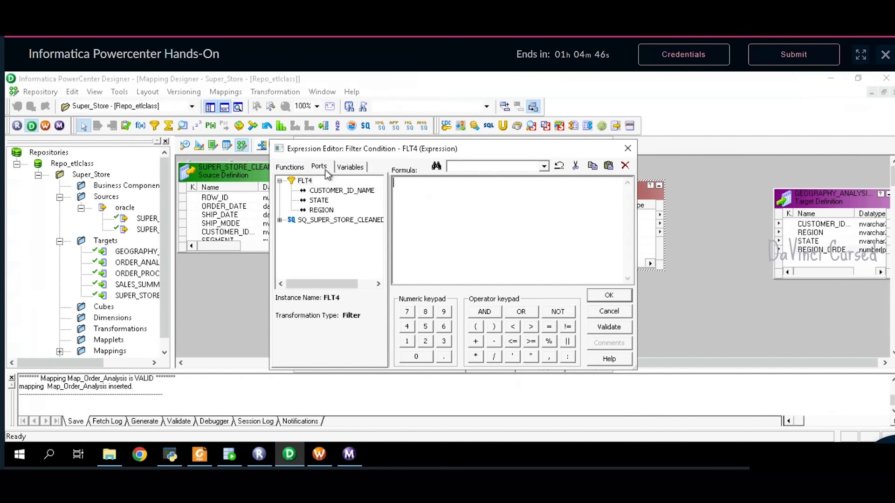
pyautogui.doubleClick(321, 200)
pyautogui.write("='")
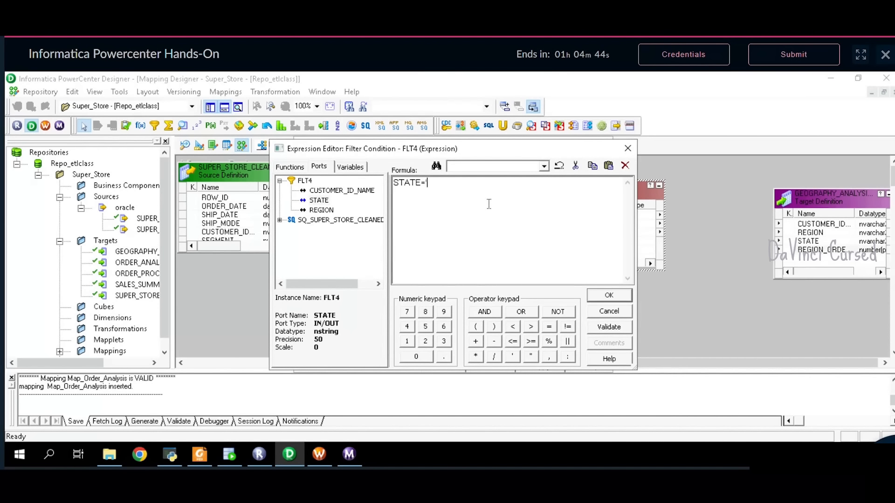
pyautogui.write("California'")
pyautogui.click(596, 327)
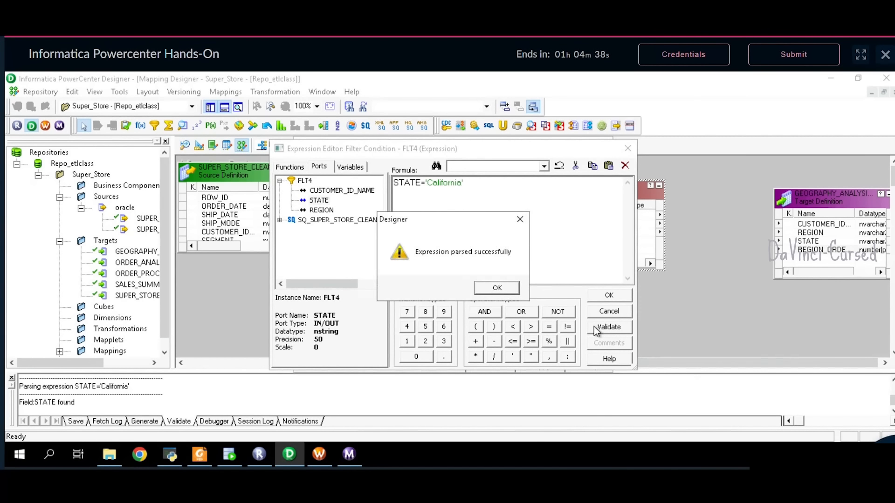
pyautogui.click(508, 289)
pyautogui.click(597, 296)
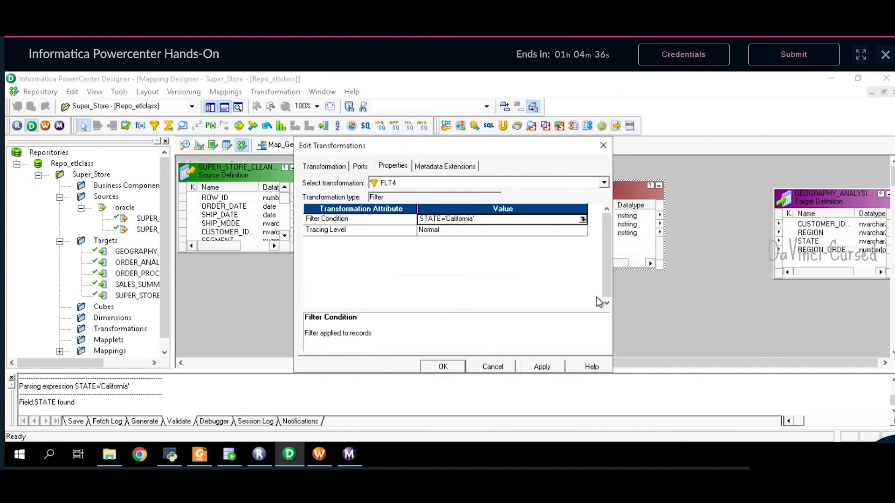
pyautogui.click(536, 366)
pyautogui.click(444, 371)
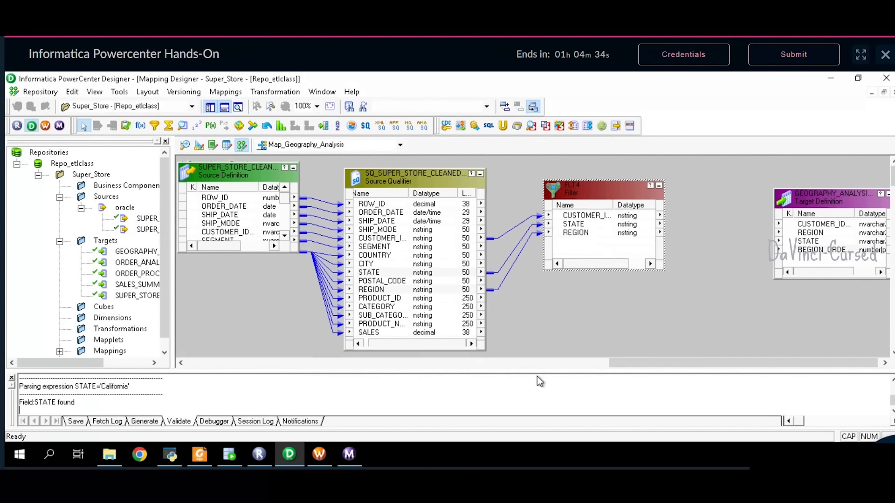
# - Place a new Aggregator transformation to the right of FLT4
pyautogui.moveTo(647, 363); pyautogui.dragTo(664, 364)
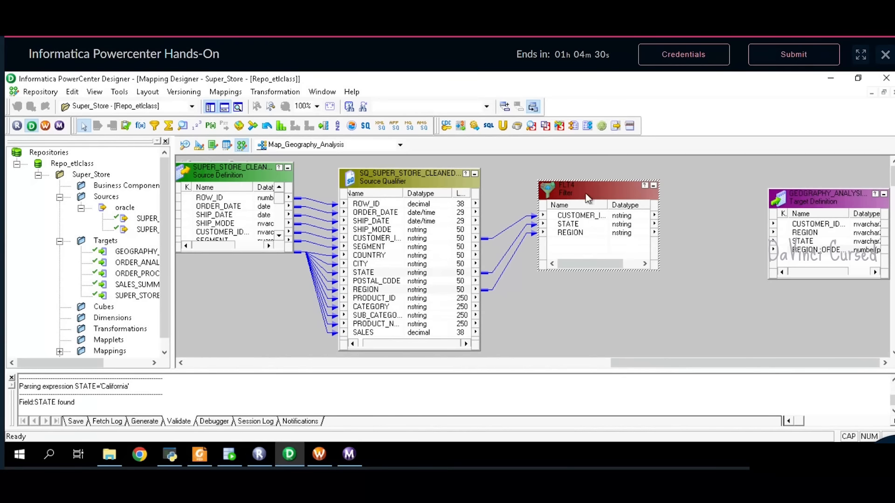
pyautogui.moveTo(624, 226); pyautogui.dragTo(623, 238)
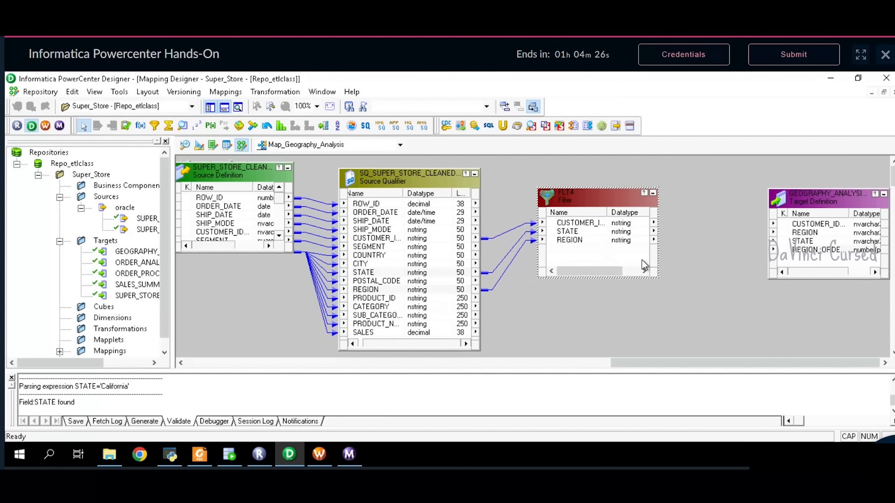
pyautogui.click(200, 453)
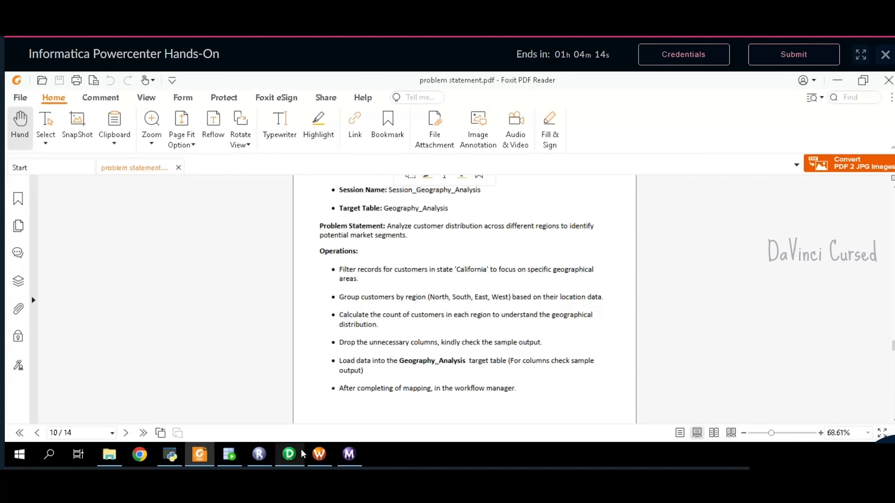
pyautogui.click(289, 455)
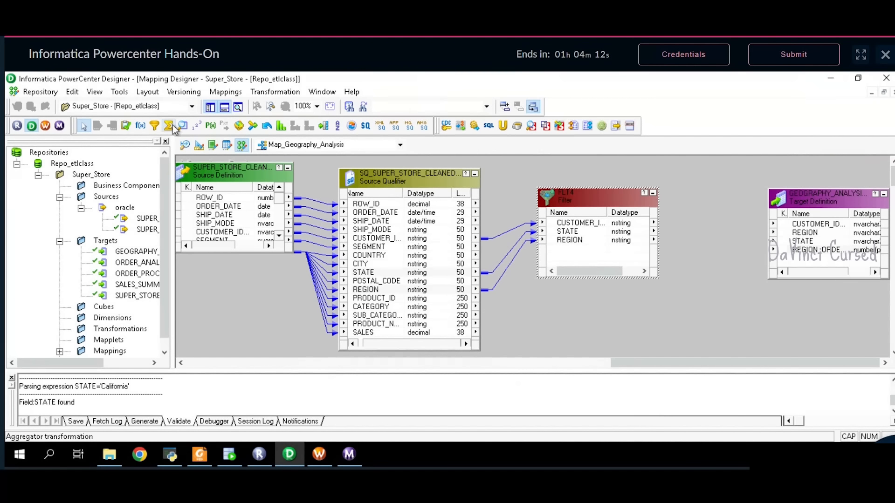
pyautogui.click(709, 201)
pyautogui.click(707, 196)
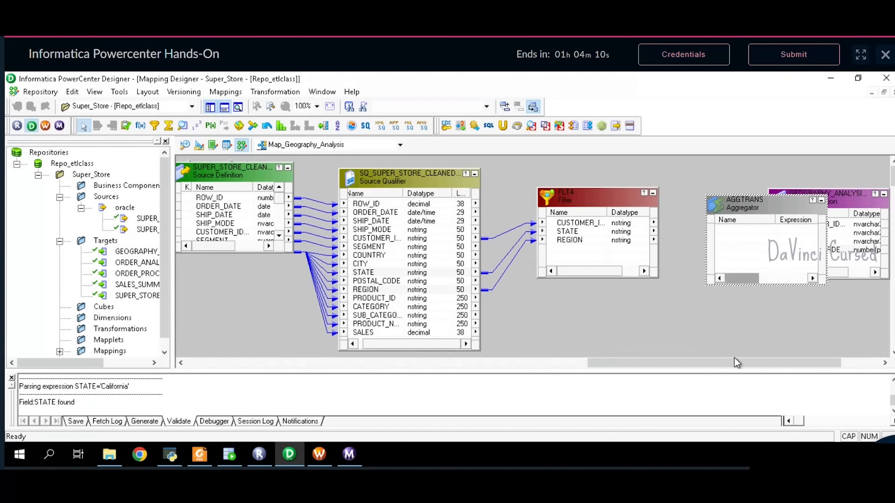
# - Link all three FLT4 ports into the aggregator and move the target clear of it
pyautogui.moveTo(732, 362); pyautogui.dragTo(770, 362)
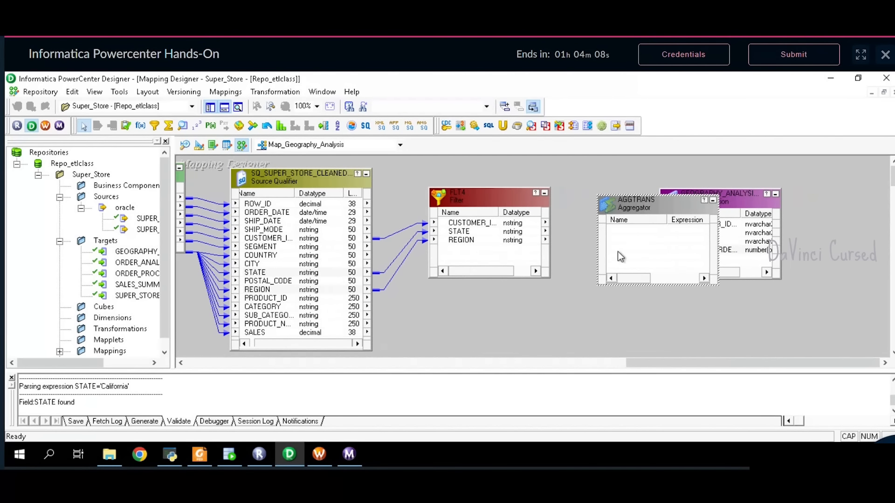
pyautogui.click(512, 225)
pyautogui.rightClick(513, 228)
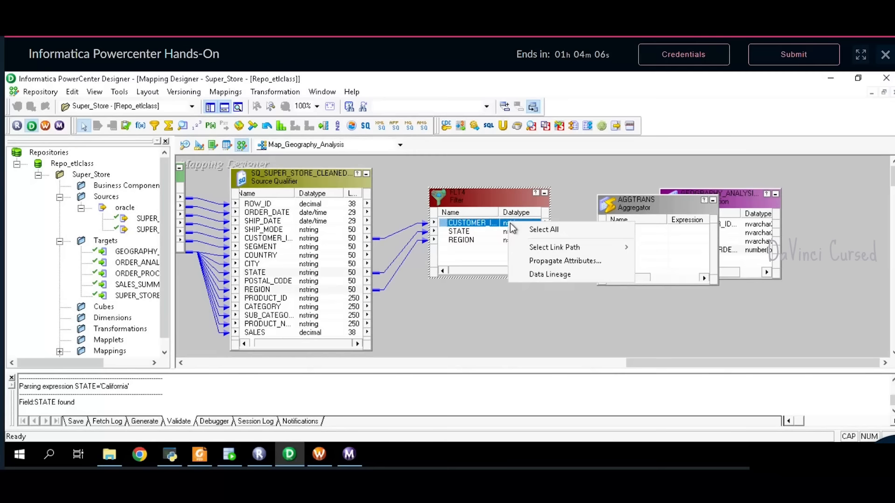
pyautogui.click(566, 229)
pyautogui.moveTo(519, 222); pyautogui.dragTo(653, 240)
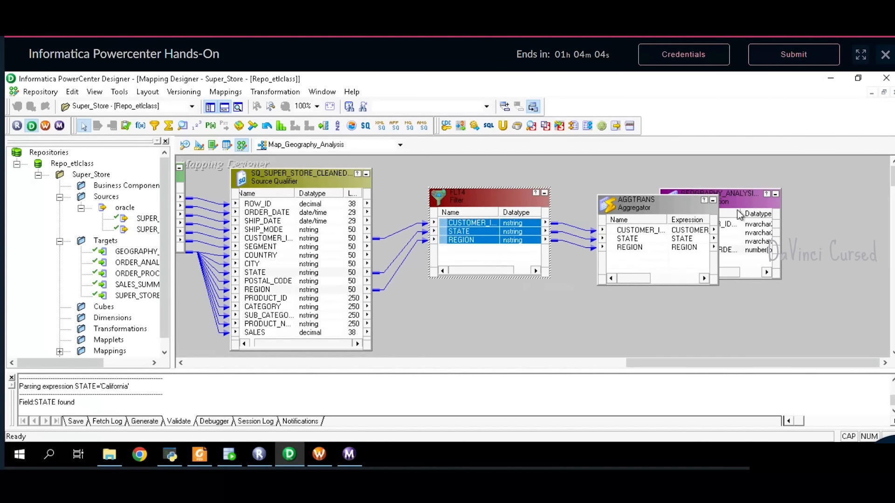
pyautogui.moveTo(751, 200); pyautogui.dragTo(865, 205)
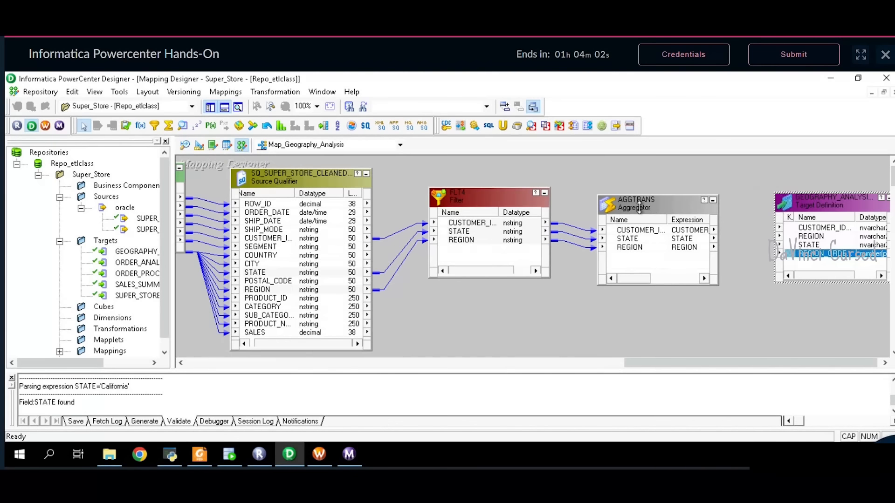
pyautogui.doubleClick(635, 210)
# - Rename the aggregator to agg4 and add an output-only port REG_ORD_COUNT
pyautogui.click(591, 182)
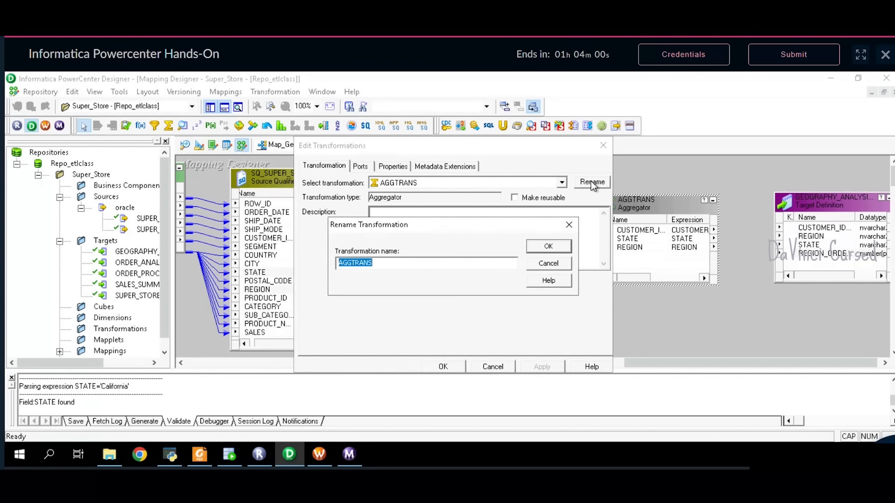
pyautogui.write('agg4')
pyautogui.press('Return')
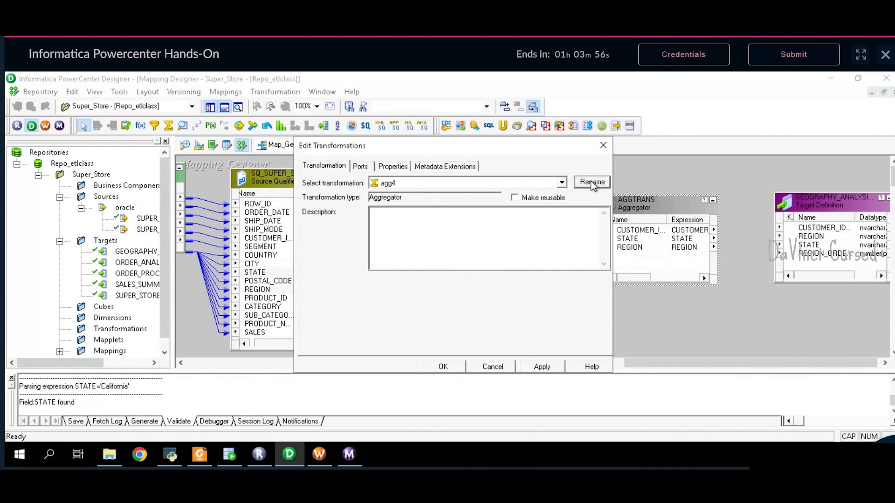
pyautogui.click(364, 167)
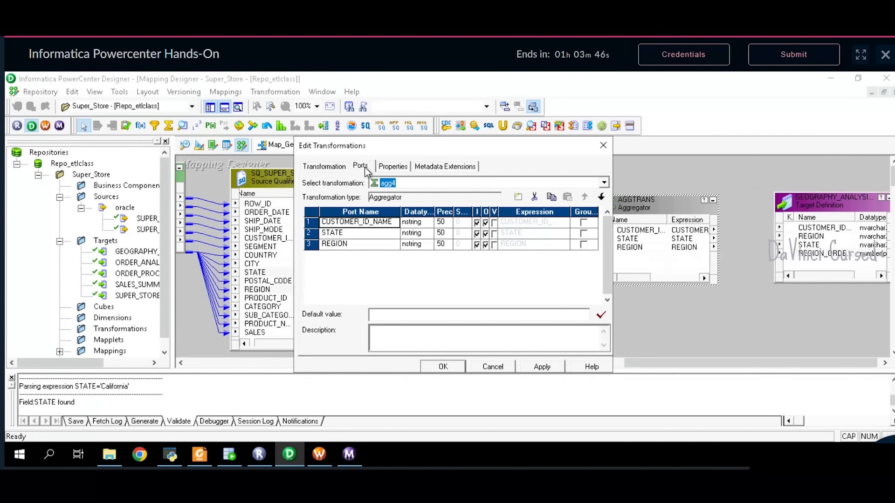
pyautogui.click(326, 245)
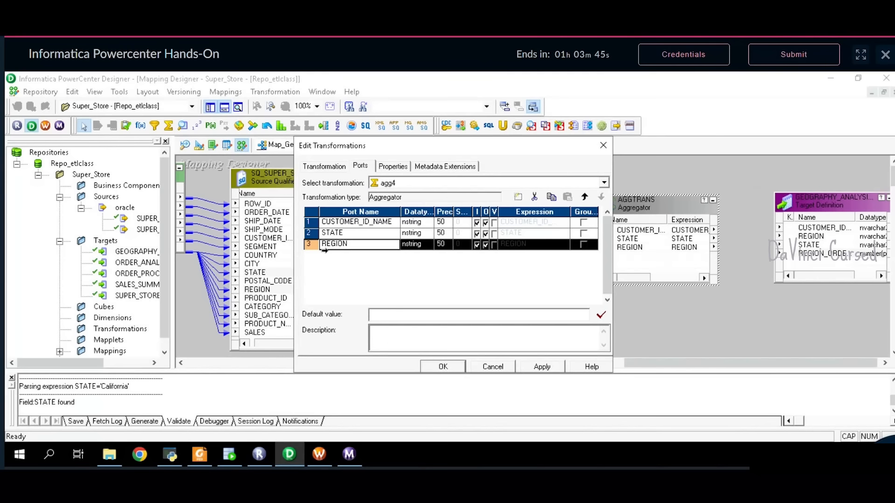
pyautogui.click(519, 197)
pyautogui.click(358, 257)
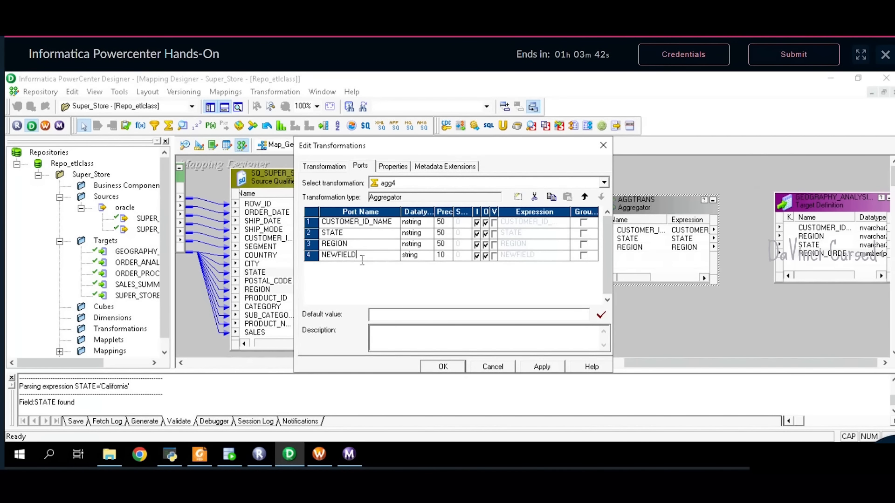
pyautogui.press('BackSpace')
pyautogui.press('BackSpace')
pyautogui.press('BackSpace')
pyautogui.press('BackSpace')
pyautogui.press('BackSpace')
pyautogui.press('BackSpace')
pyautogui.press('BackSpace')
pyautogui.write('REG_ORD_COUNT')
pyautogui.click(476, 256)
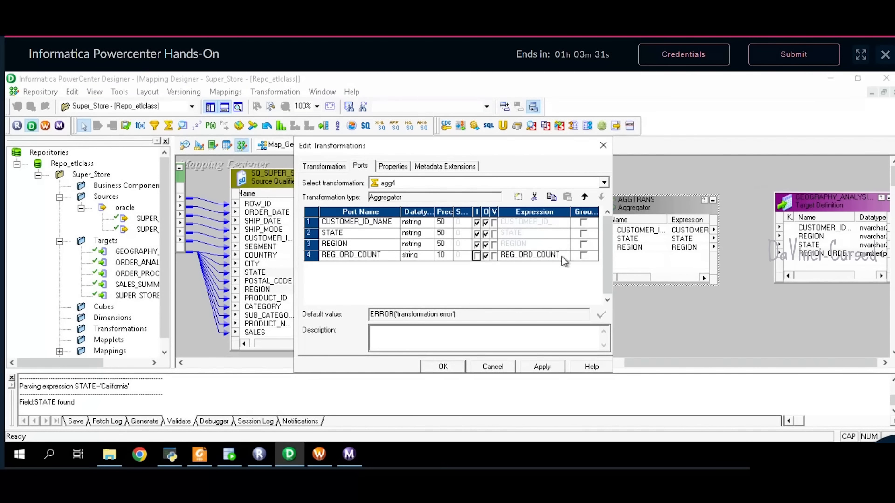
# - Give REG_ORD_COUNT the expression COUNT(CUSTOMER_ID_NAME) and group by CUSTOMER_ID_NAME
pyautogui.click(536, 256)
pyautogui.click(566, 256)
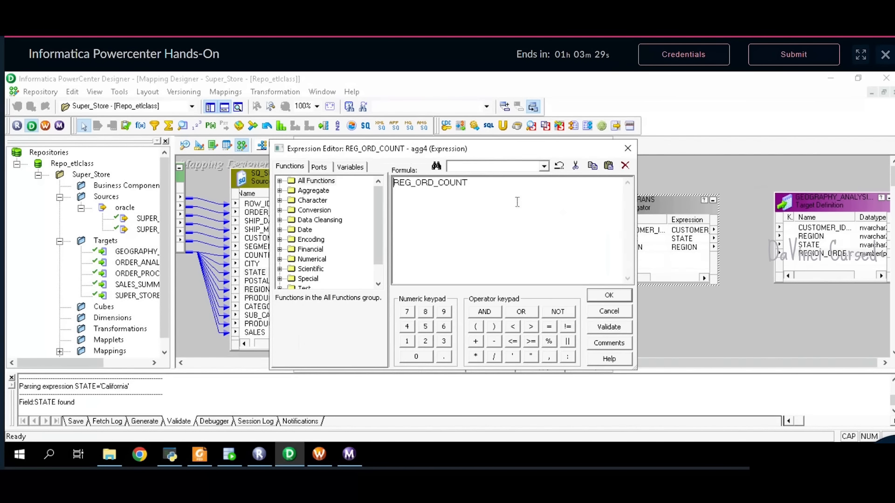
pyautogui.moveTo(495, 184); pyautogui.dragTo(378, 187)
pyautogui.press('Delete')
pyautogui.write('COUNT(')
pyautogui.click(319, 167)
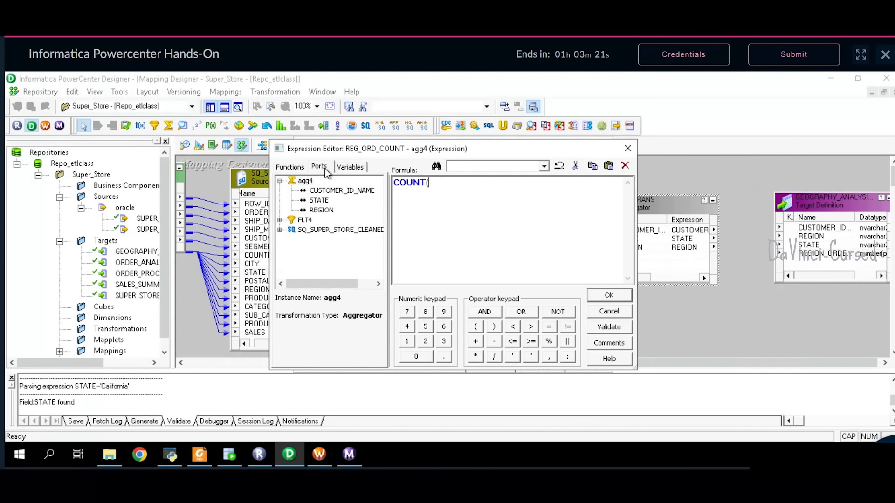
pyautogui.write('(')
pyautogui.doubleClick(326, 190)
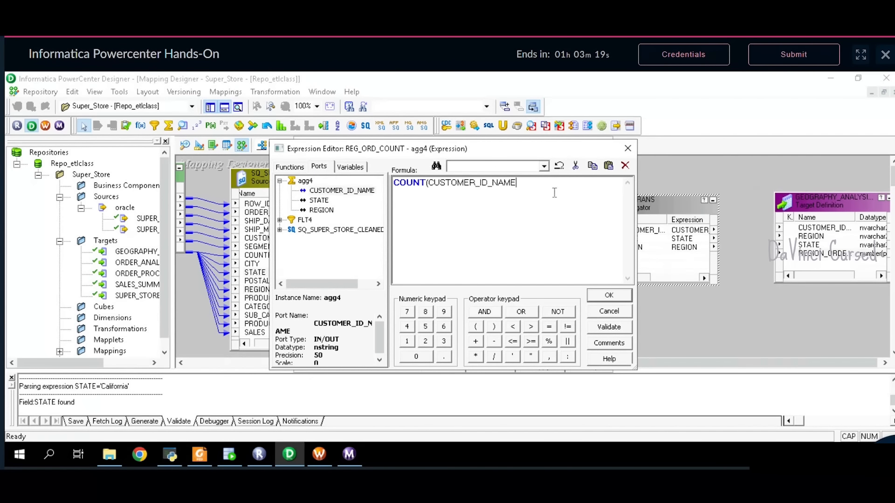
pyautogui.write(')')
pyautogui.click(617, 331)
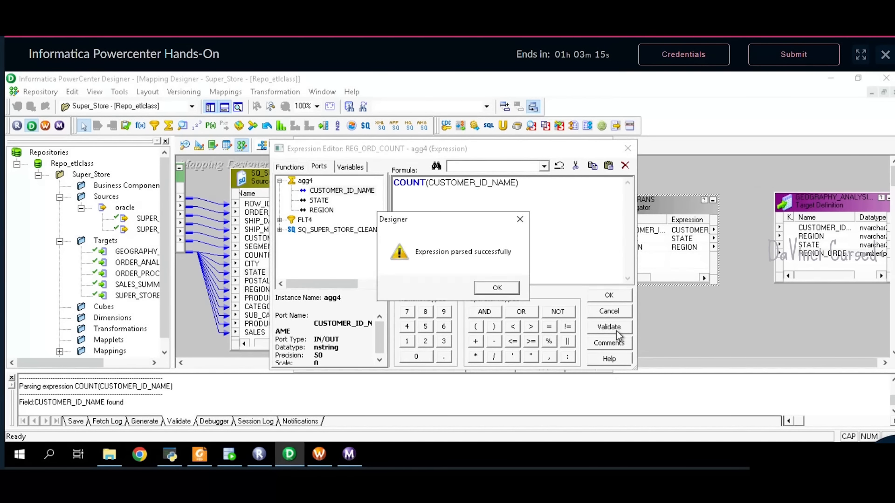
pyautogui.click(510, 287)
pyautogui.click(609, 295)
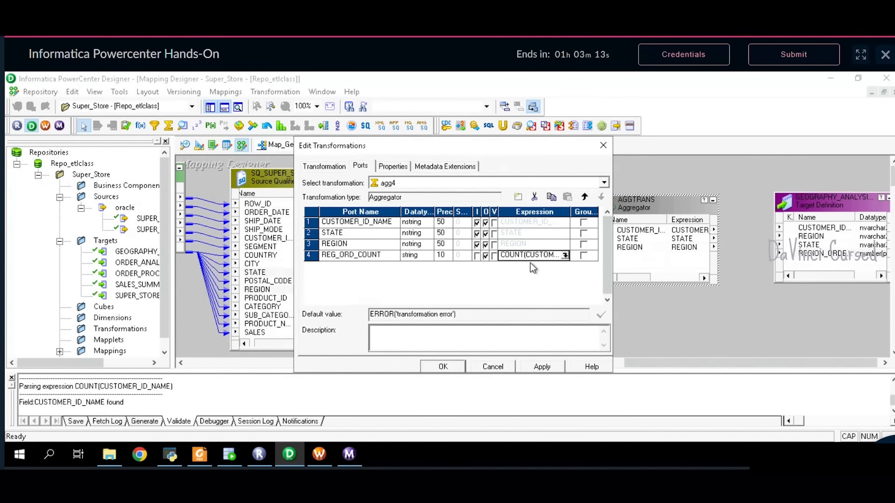
pyautogui.click(583, 222)
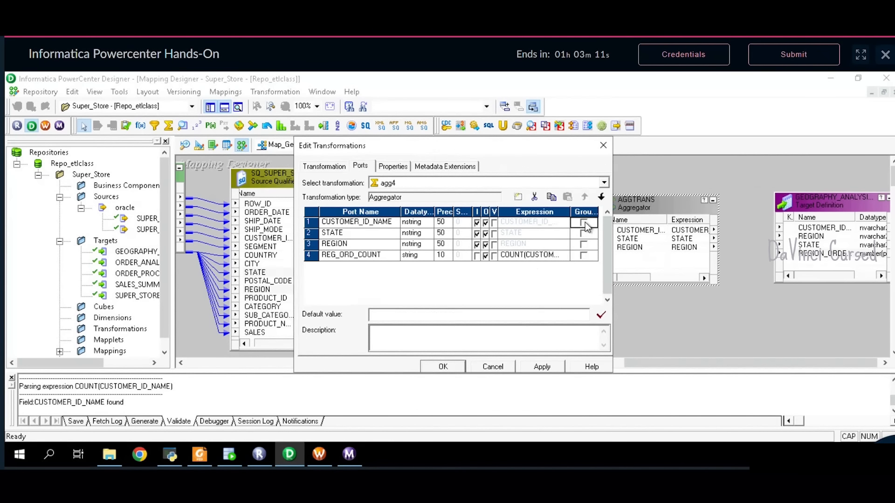
pyautogui.click(200, 454)
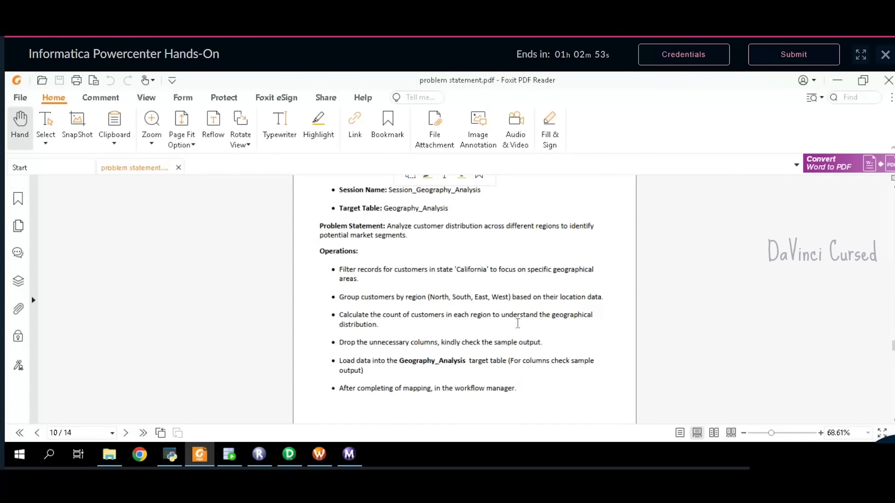
# - Make REG_ORD_COUNT an integer and switch agg4's Group By from CUSTOMER_ID_NAME to REGION
pyautogui.click(289, 455)
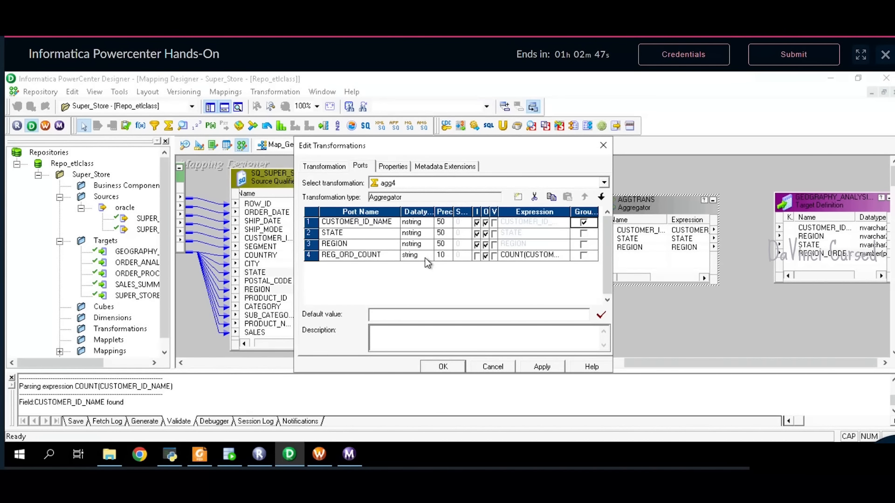
pyautogui.click(412, 255)
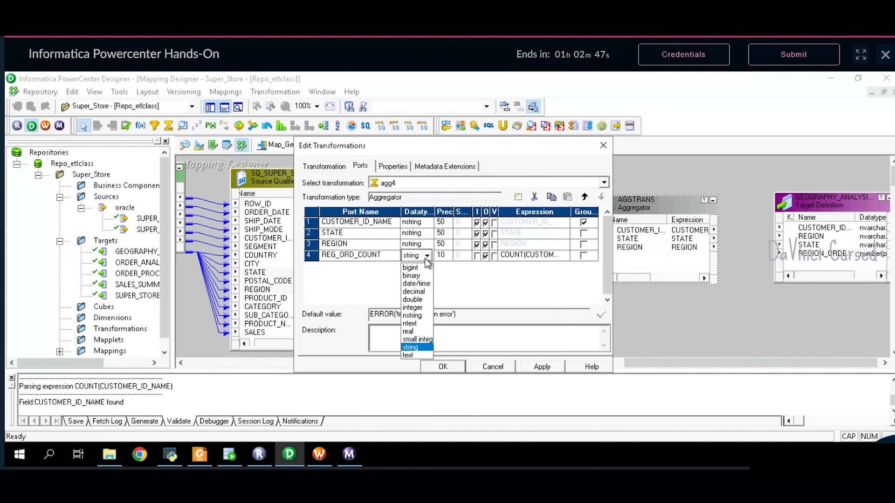
pyautogui.click(413, 307)
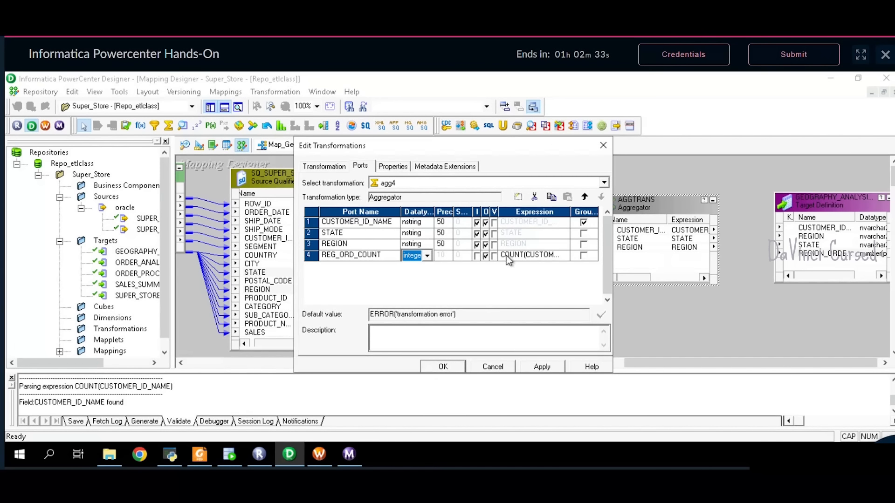
pyautogui.click(583, 245)
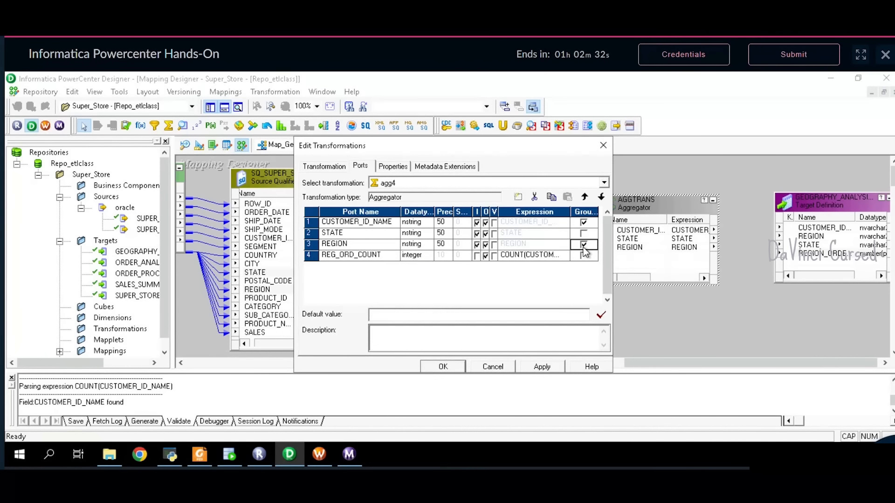
pyautogui.click(583, 244)
pyautogui.click(199, 455)
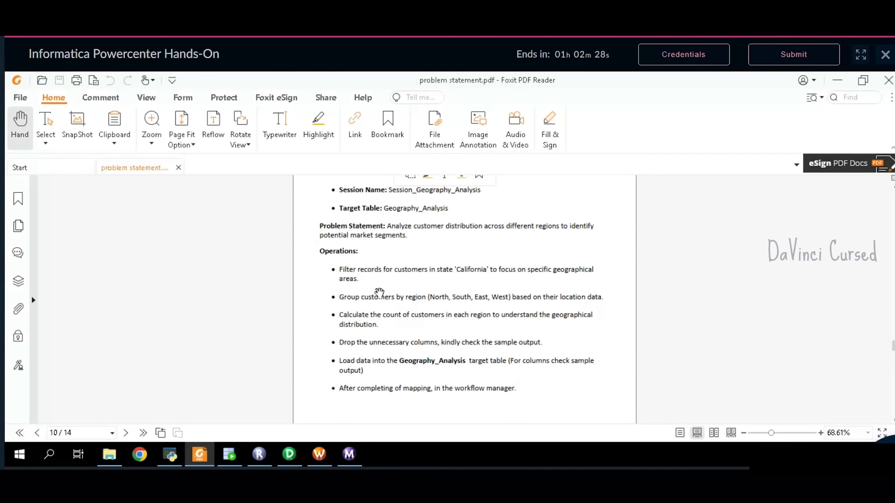
pyautogui.moveTo(427, 299); pyautogui.dragTo(355, 298)
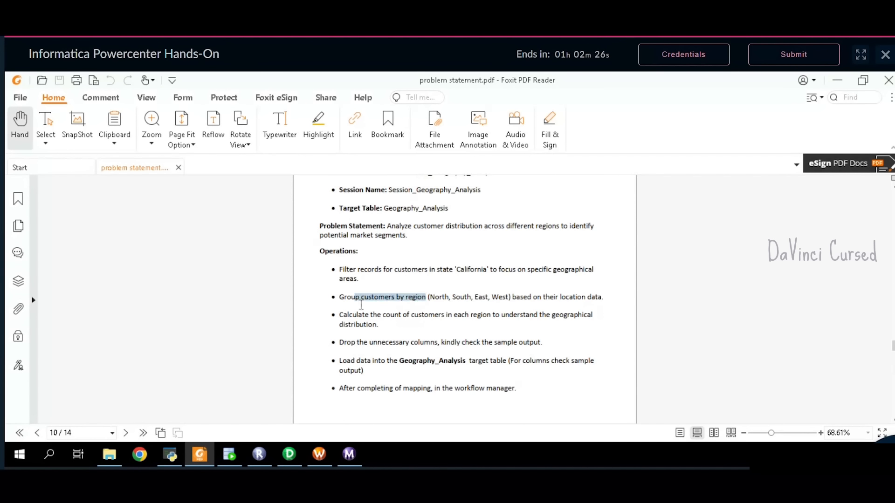
pyautogui.click(412, 303)
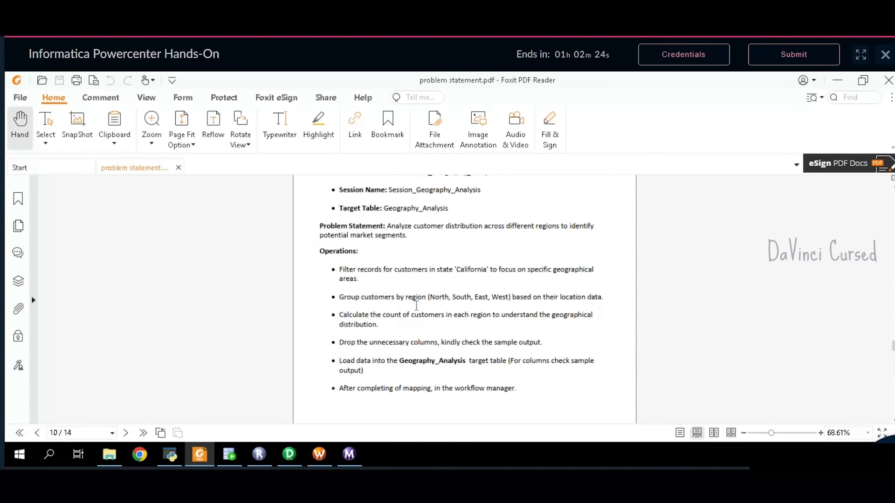
pyautogui.click(289, 455)
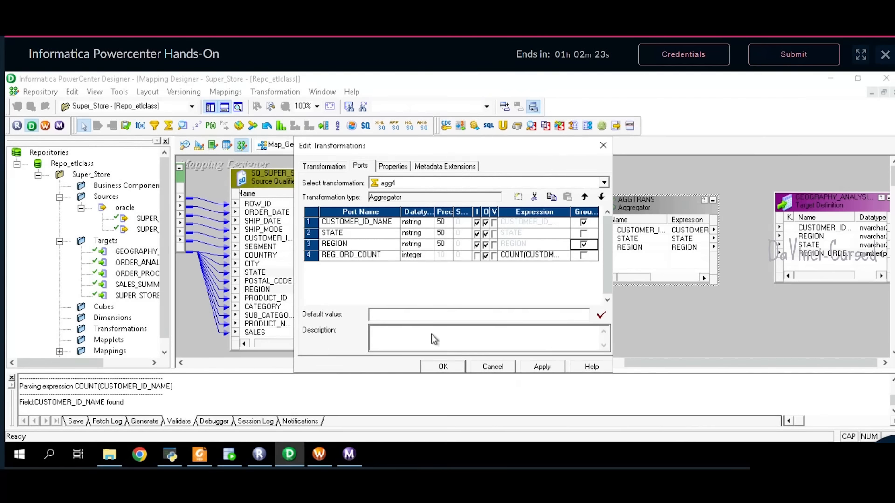
pyautogui.click(585, 223)
pyautogui.click(542, 367)
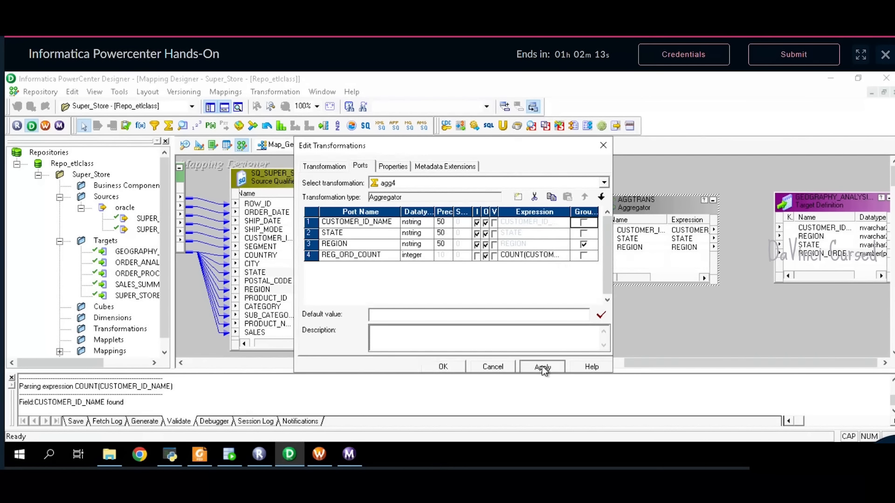
# - Link agg4's CUSTOMER_ID_NAME, STATE, REGION and REG_ORD_COUNT ports to the GEOGRAPHY_ANALYSIS target
pyautogui.click(461, 371)
pyautogui.moveTo(658, 362); pyautogui.dragTo(701, 363)
pyautogui.click(674, 231)
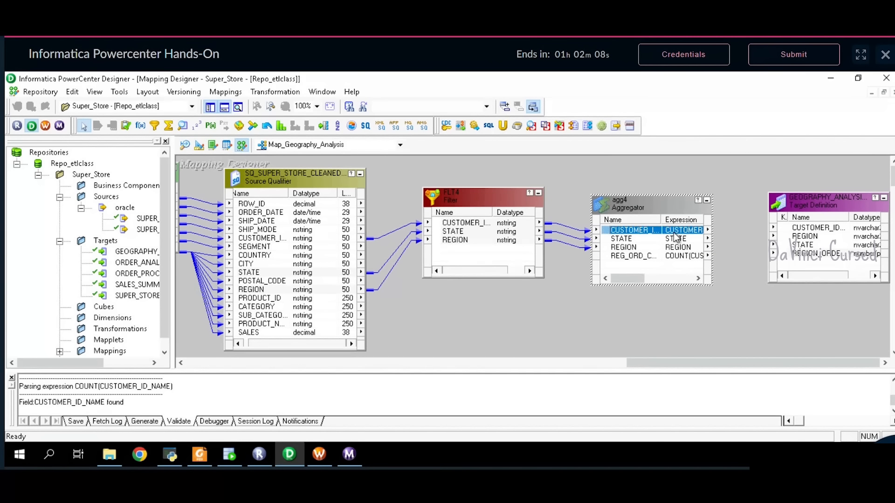
pyautogui.moveTo(682, 237); pyautogui.dragTo(812, 230)
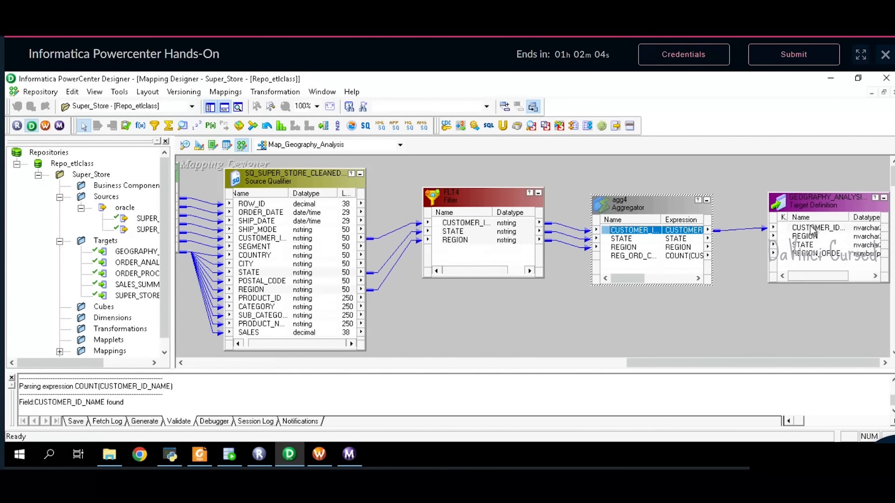
pyautogui.click(679, 240)
pyautogui.moveTo(678, 241); pyautogui.dragTo(803, 243)
pyautogui.moveTo(681, 248); pyautogui.dragTo(821, 237)
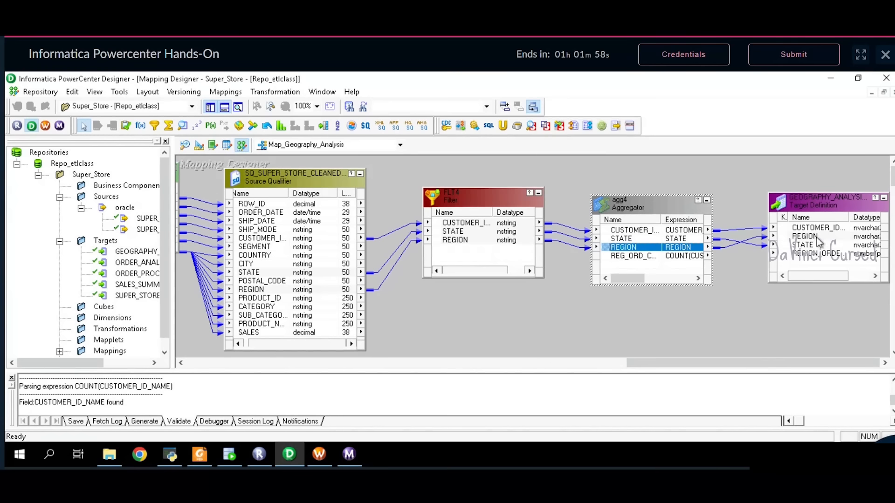
pyautogui.moveTo(684, 259); pyautogui.dragTo(831, 255)
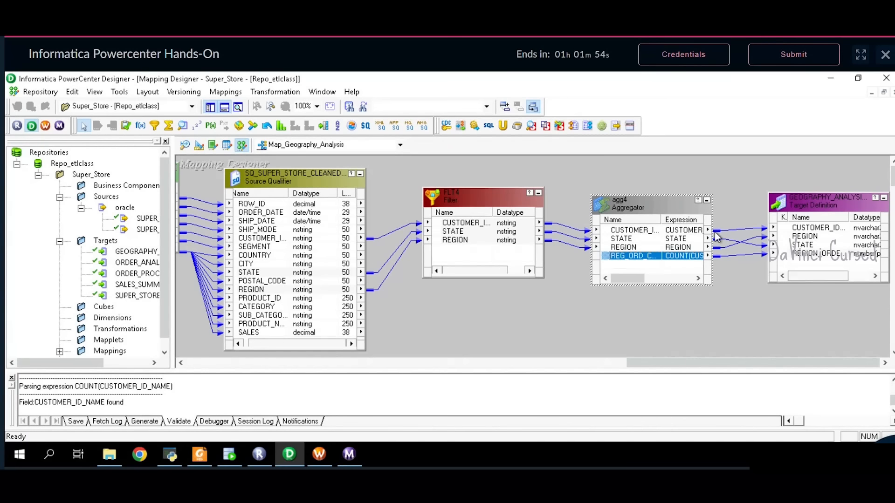
# - Arrange all transformations and save Map_Geography_Analysis to the repository
pyautogui.rightClick(625, 328)
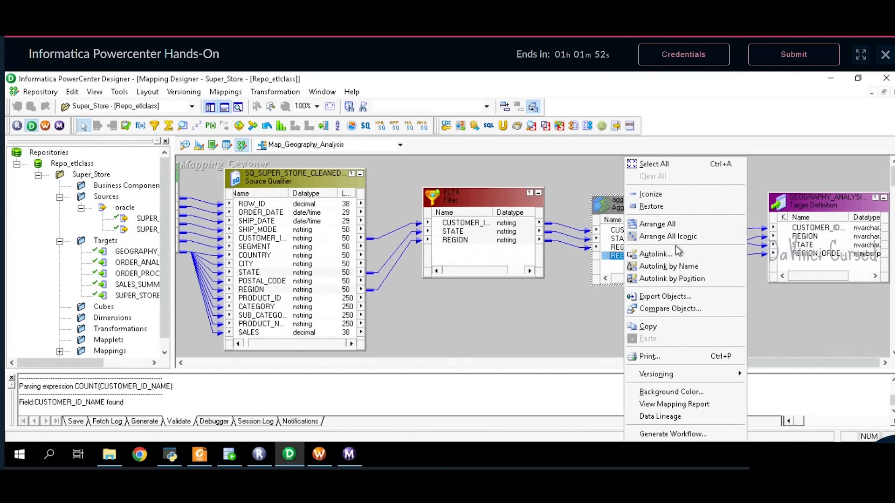
pyautogui.click(677, 226)
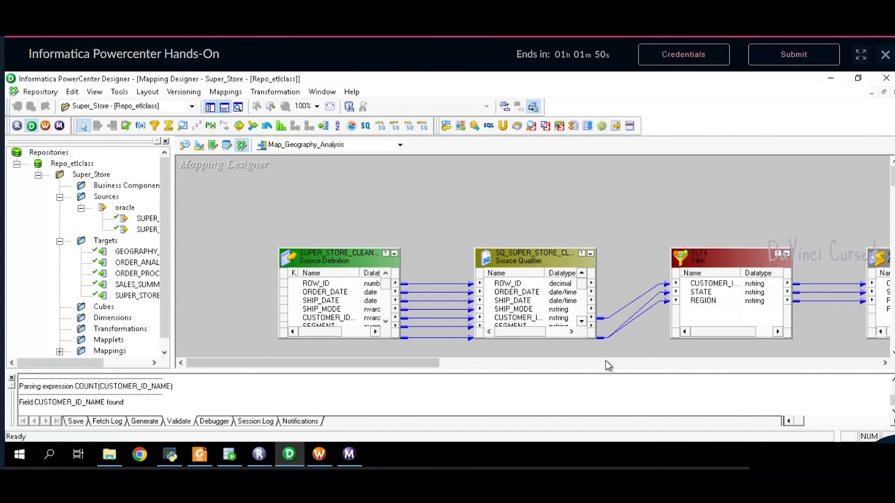
pyautogui.click(605, 362)
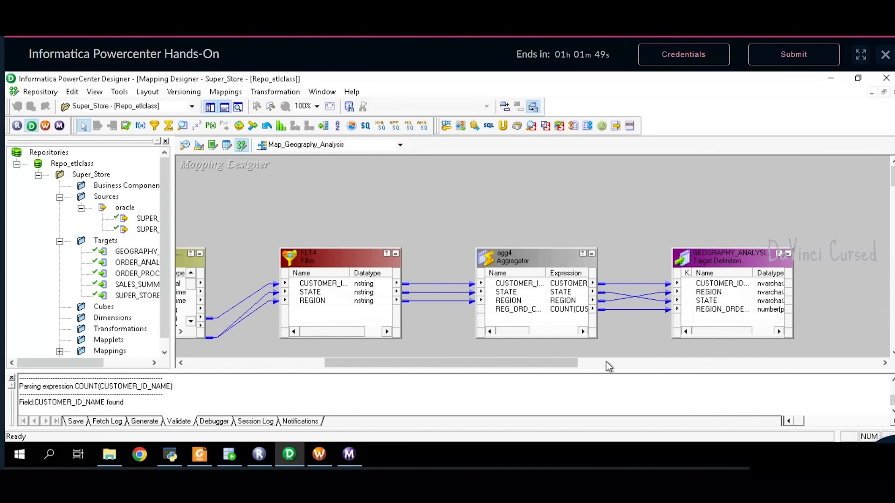
pyautogui.click(40, 91)
pyautogui.click(63, 256)
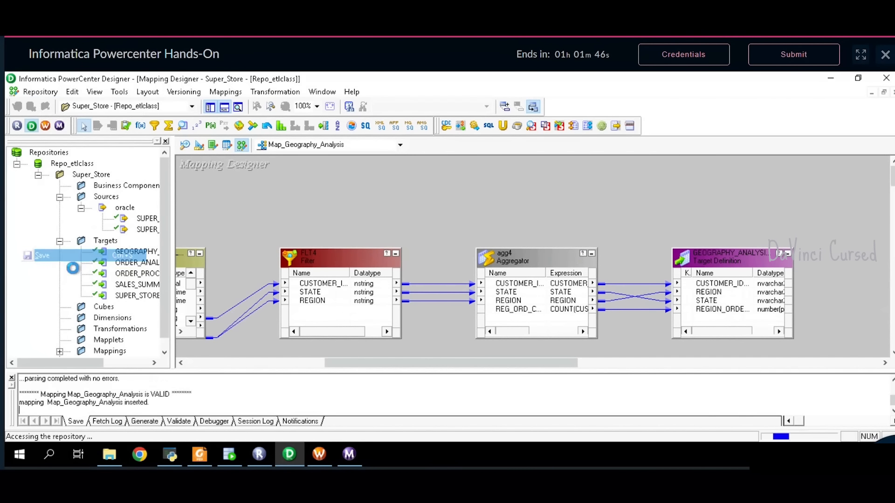
pyautogui.click(322, 454)
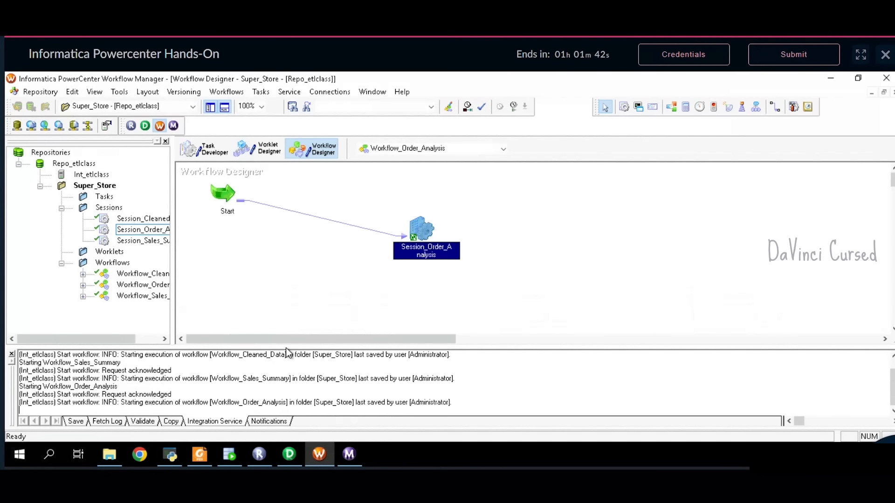
# - Start a new workflow and copy the Workflow_Geography_Analysis name from the problem statement PDF
pyautogui.click(228, 93)
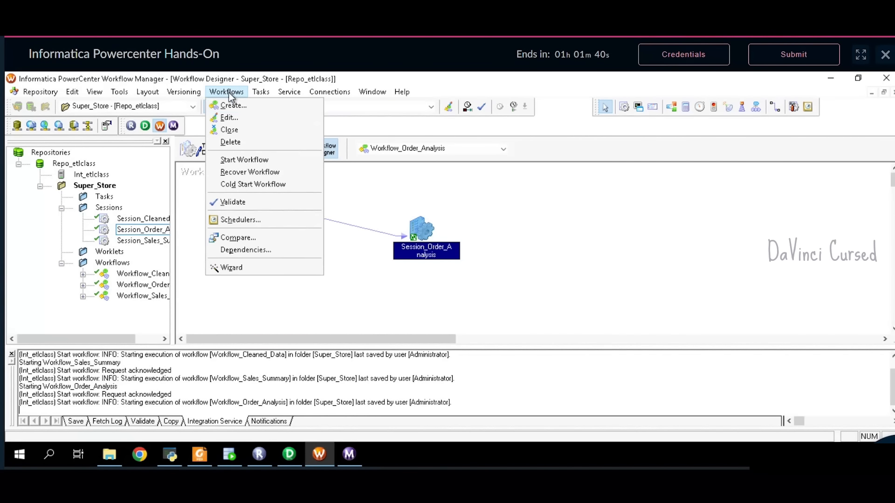
pyautogui.click(227, 104)
pyautogui.click(205, 460)
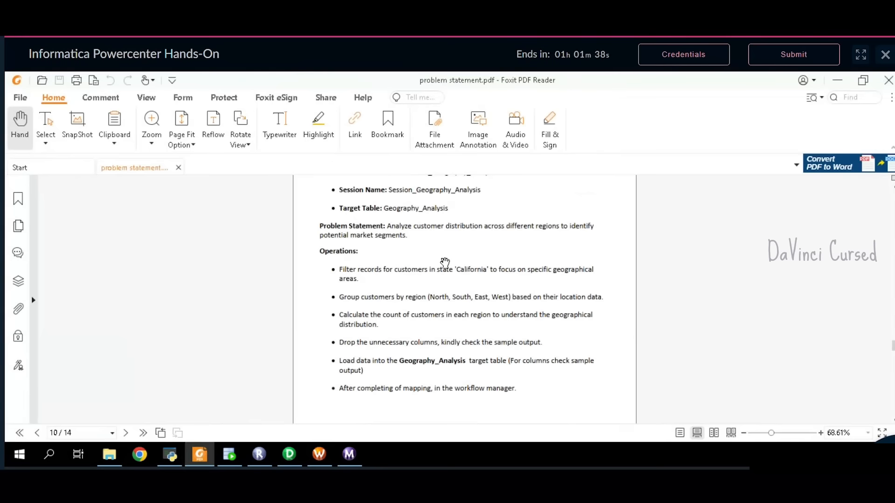
pyautogui.scroll(2, 450, 261)
pyautogui.doubleClick(503, 212)
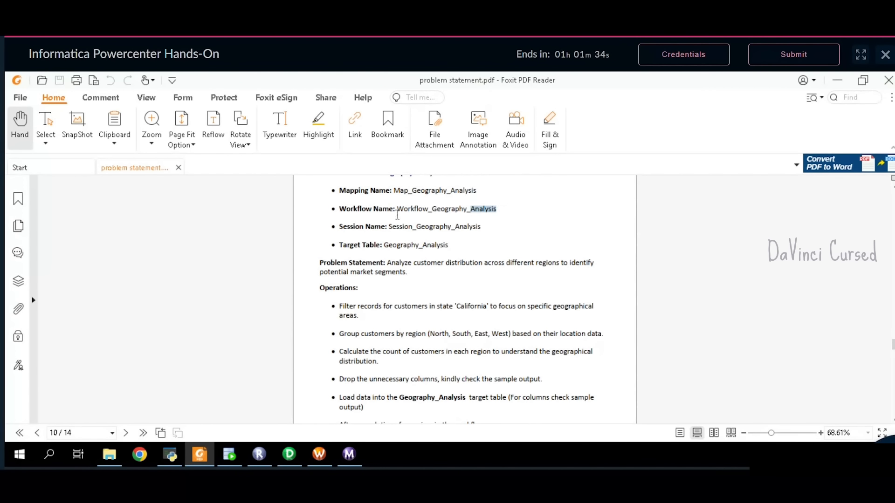
pyautogui.moveTo(398, 210); pyautogui.dragTo(496, 211)
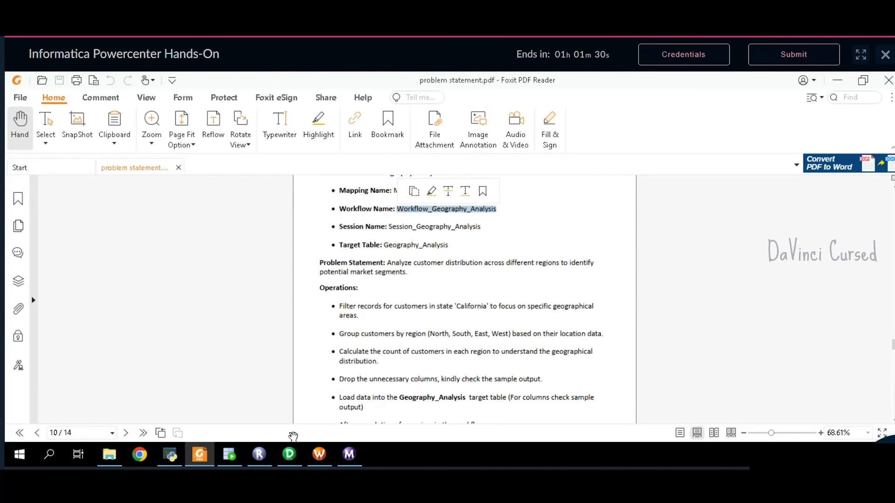
pyautogui.click(319, 455)
pyautogui.write('Map_Geography_Analysis')
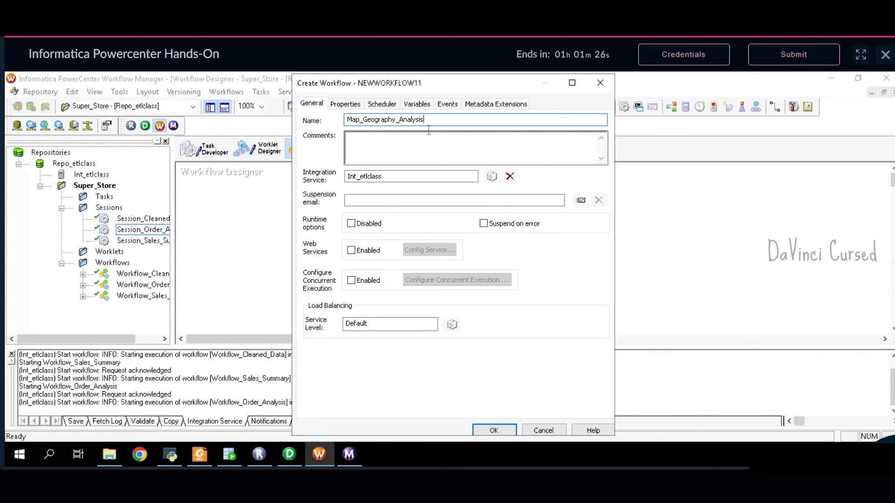
# - Replace the wrongly pasted name with Workflow_Geography_Analysis and confirm the new workflow
pyautogui.moveTo(432, 126); pyautogui.dragTo(346, 126)
pyautogui.press('BackSpace')
pyautogui.click(213, 453)
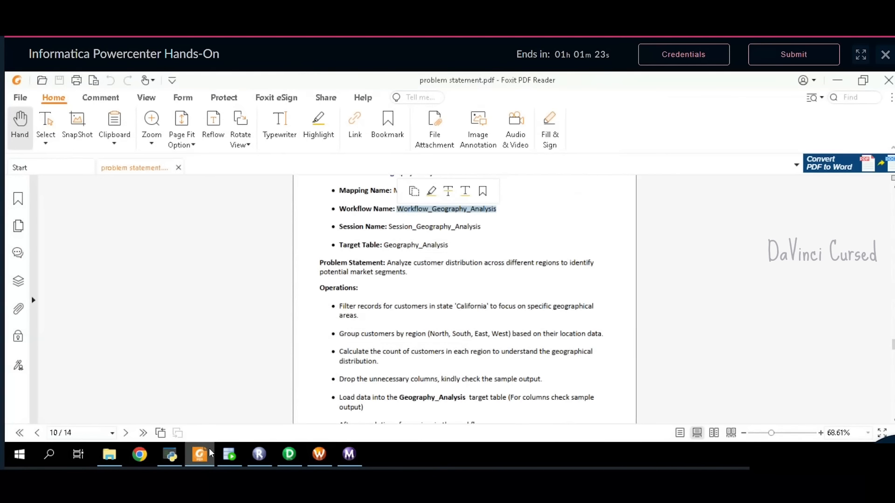
pyautogui.click(414, 191)
pyautogui.click(314, 456)
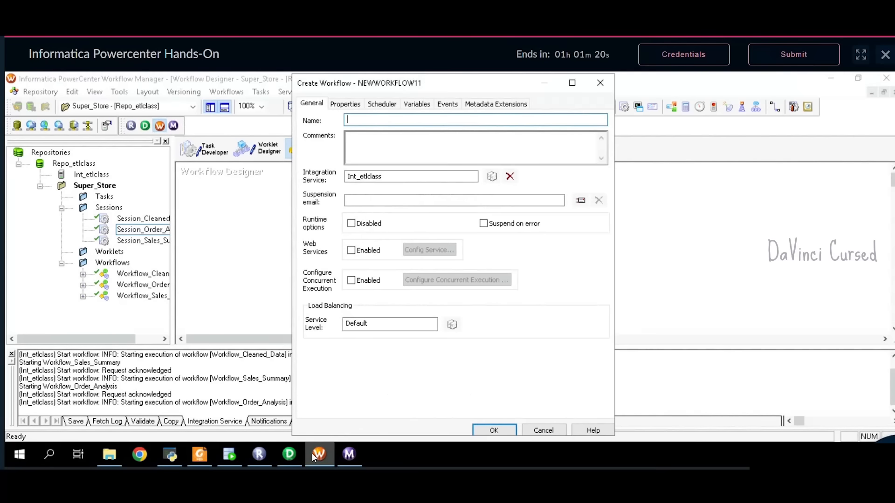
pyautogui.hotkey('ctrl', 'v')
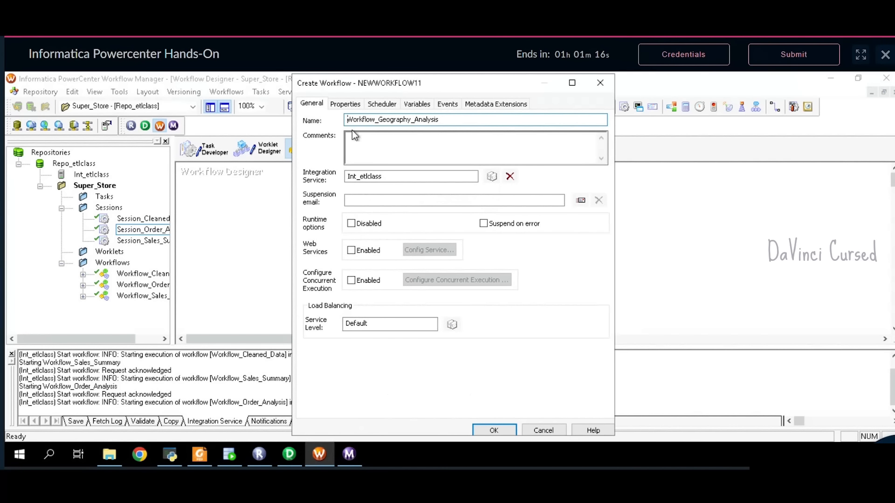
pyautogui.click(493, 431)
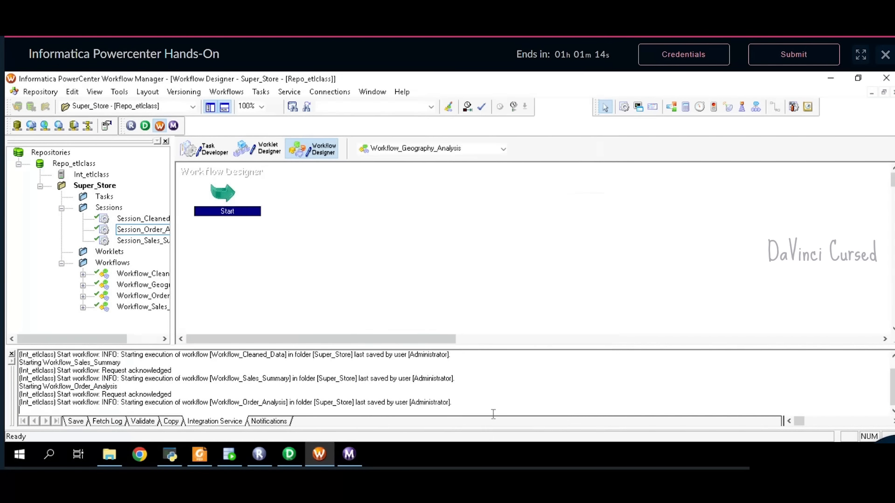
# - In Task Developer, begin a new session task and copy its name from the problem statement PDF
pyautogui.click(204, 150)
pyautogui.click(218, 92)
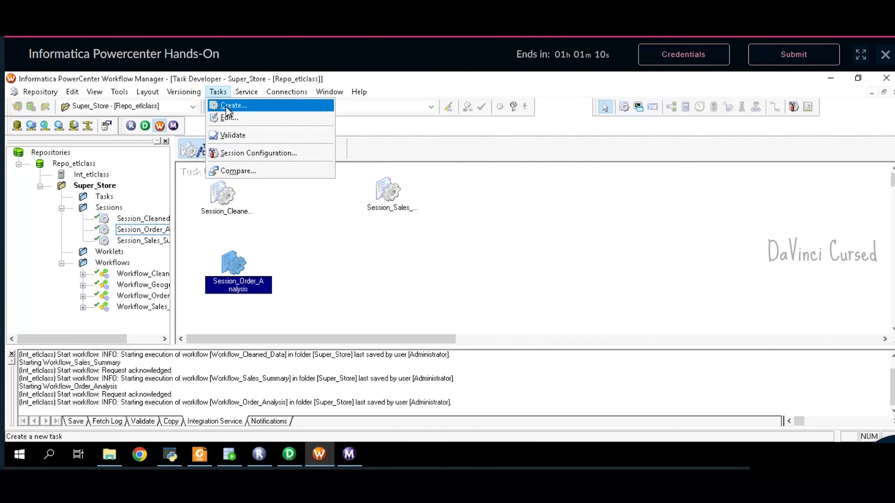
pyautogui.click(226, 106)
pyautogui.click(199, 454)
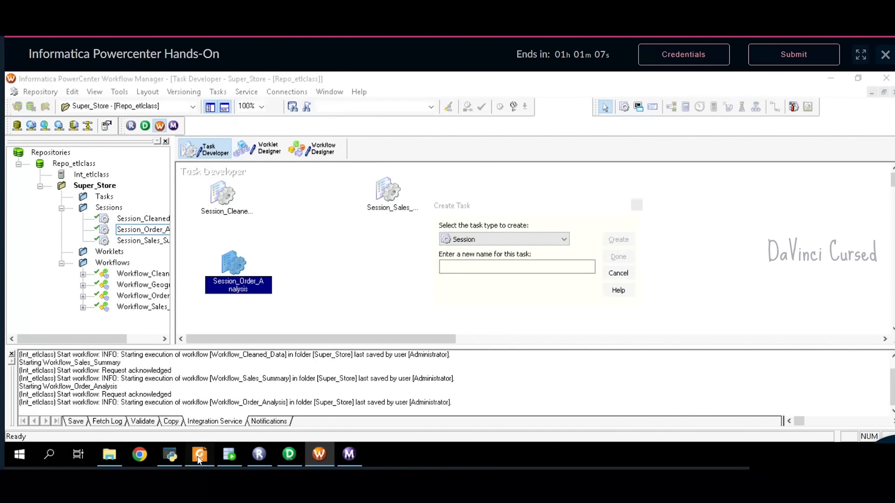
pyautogui.click(485, 228)
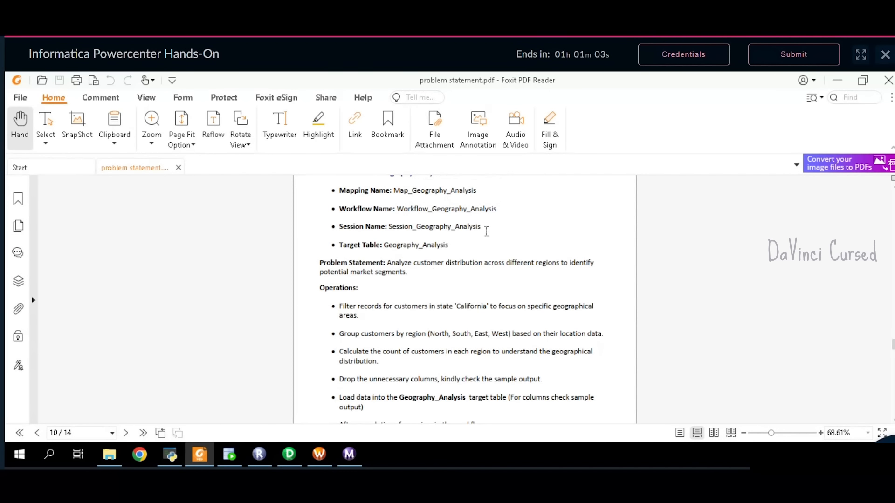
pyautogui.doubleClick(486, 228)
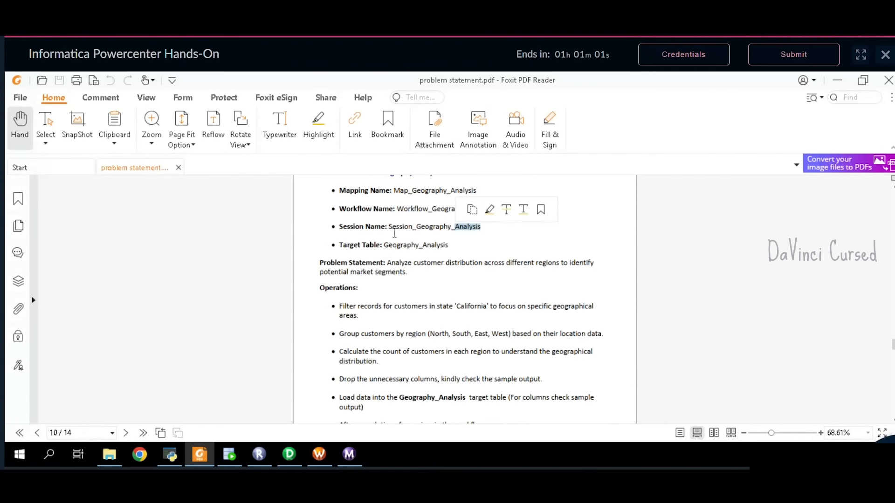
pyautogui.moveTo(389, 228); pyautogui.dragTo(473, 226)
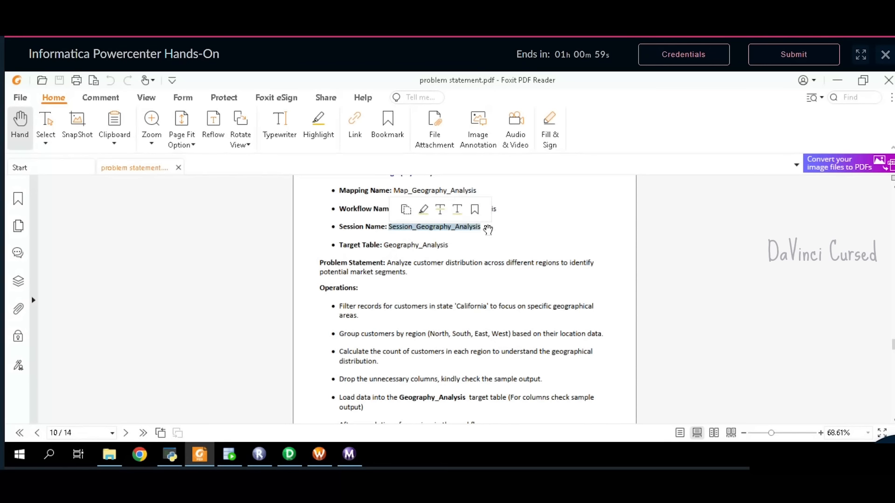
pyautogui.click(319, 454)
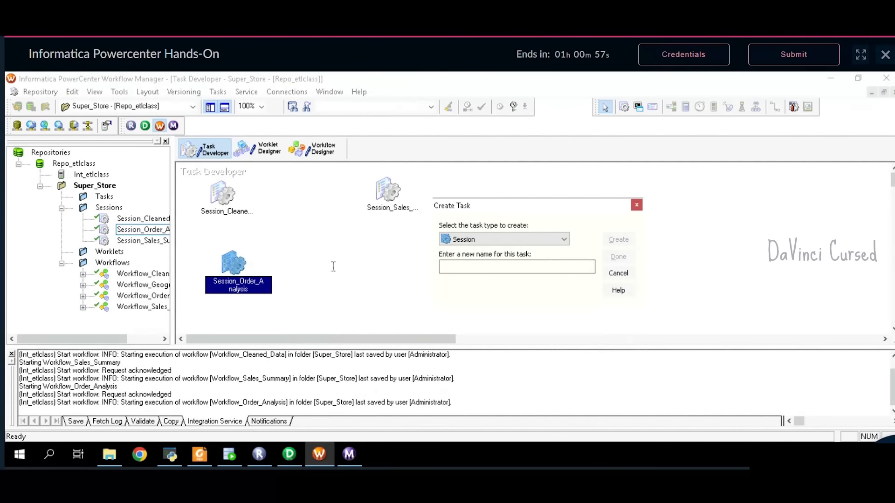
# - Name the session Session_Geography_Analysis, base it on Map_Geography_Analysis, and position it on the canvas
pyautogui.hotkey('ctrl', 'v')
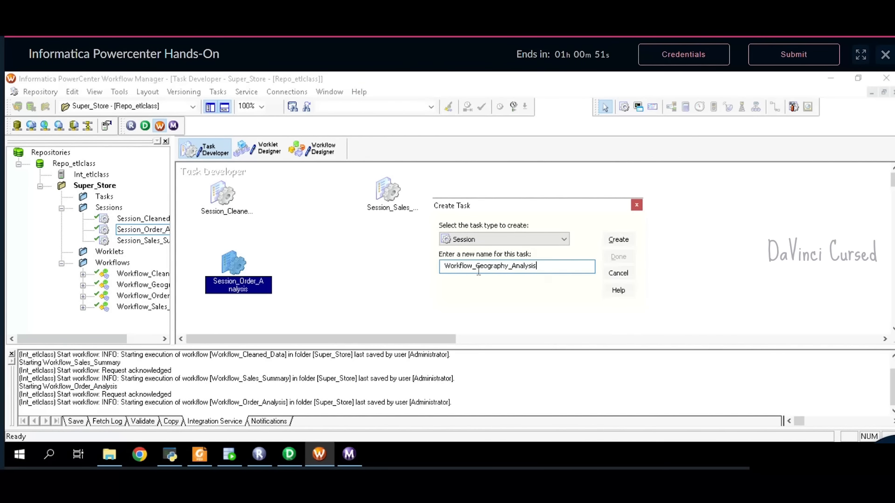
pyautogui.press('BackSpace')
pyautogui.press('BackSpace')
pyautogui.press('BackSpace')
pyautogui.press('BackSpace')
pyautogui.press('BackSpace')
pyautogui.press('BackSpace')
pyautogui.press('BackSpace')
pyautogui.press('BackSpace')
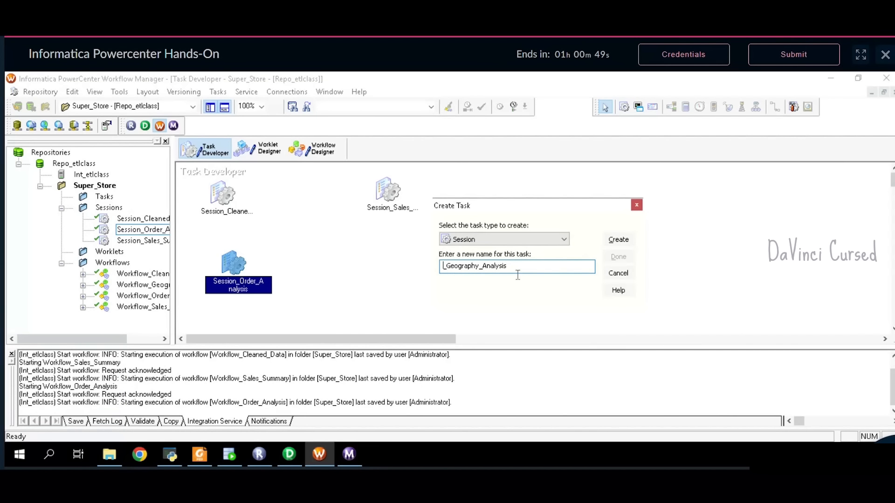
pyautogui.write('Session')
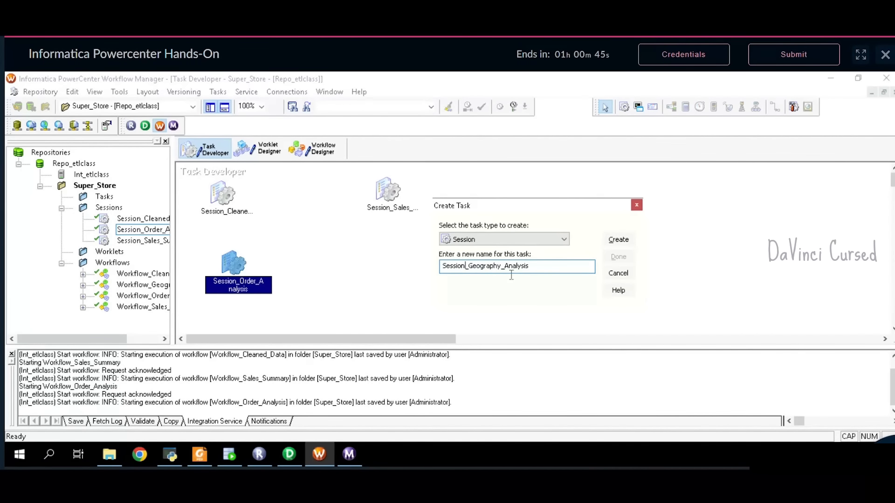
pyautogui.click(619, 240)
pyautogui.press('Down')
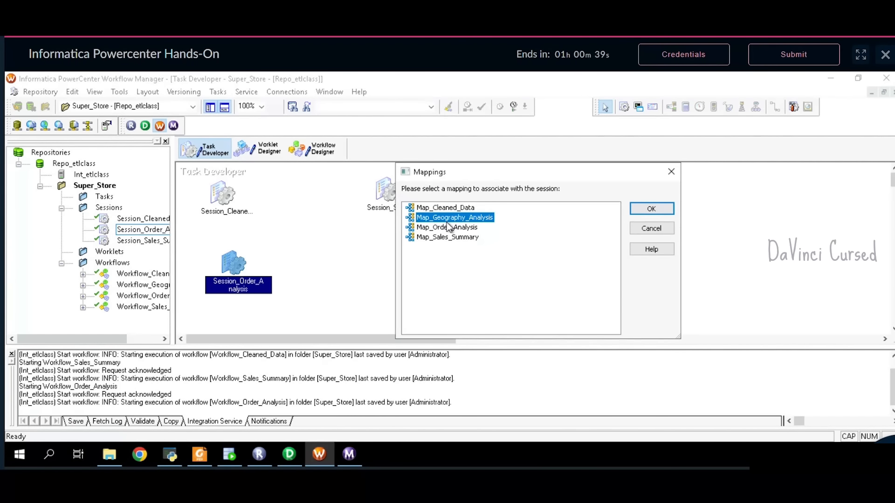
pyautogui.click(645, 214)
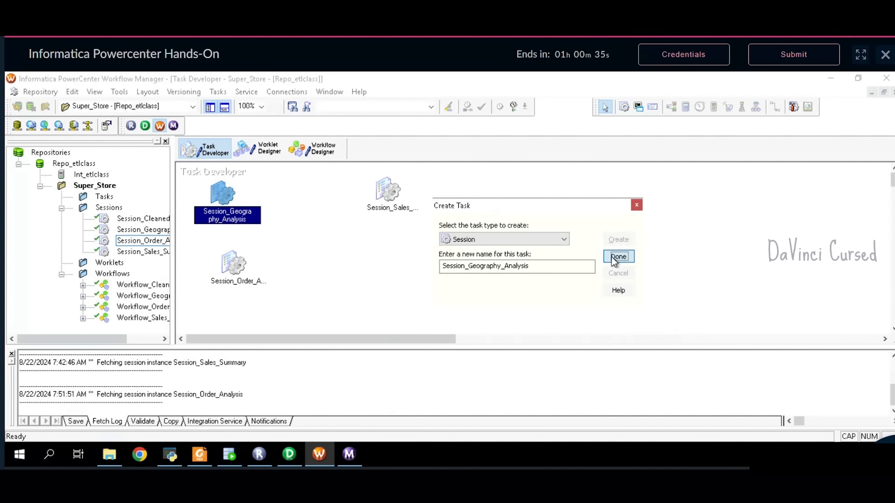
pyautogui.click(615, 259)
pyautogui.moveTo(222, 200); pyautogui.dragTo(410, 263)
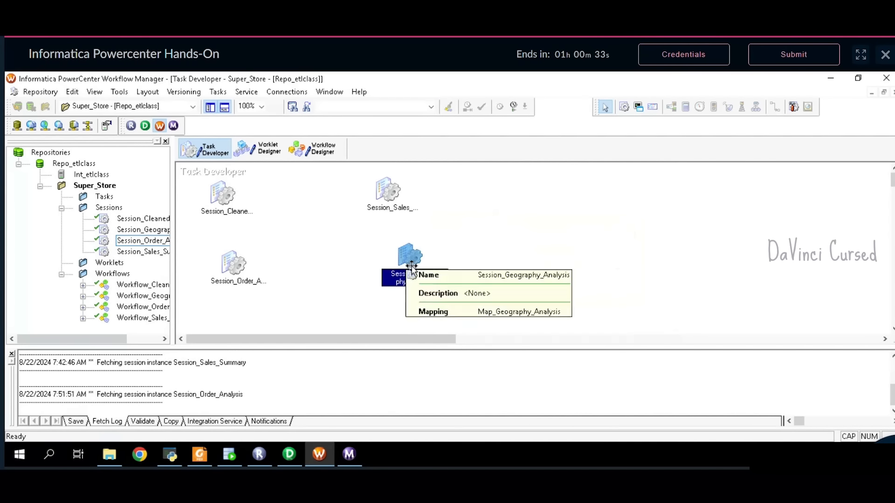
# - Set the session's $Source and $Target connections to Oracle
pyautogui.doubleClick(409, 260)
pyautogui.click(392, 124)
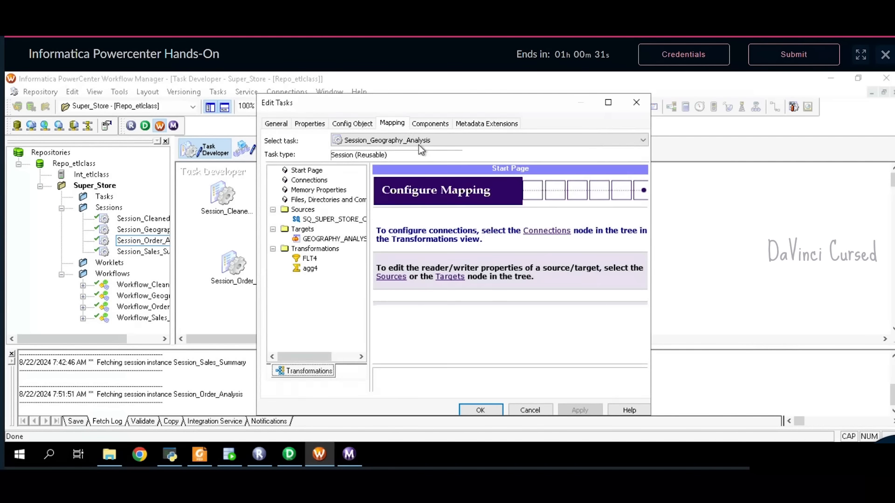
pyautogui.click(547, 237)
pyautogui.click(643, 255)
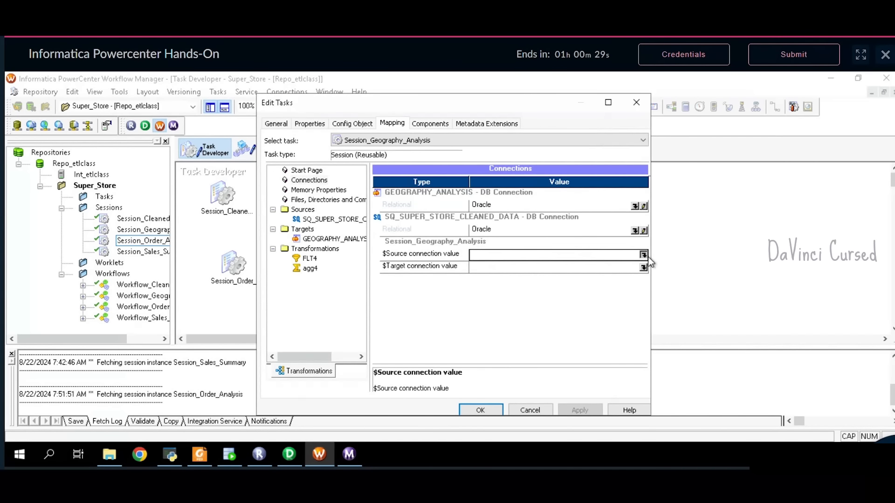
pyautogui.click(447, 257)
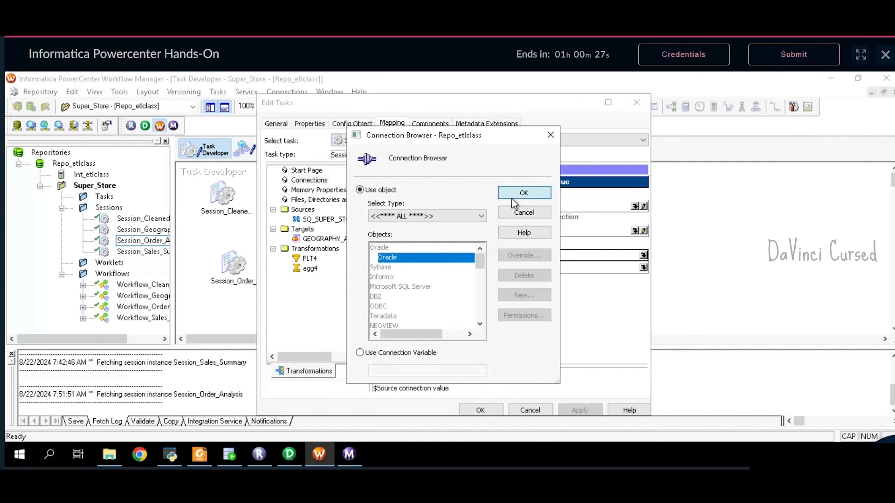
pyautogui.click(524, 193)
pyautogui.click(644, 267)
pyautogui.click(401, 258)
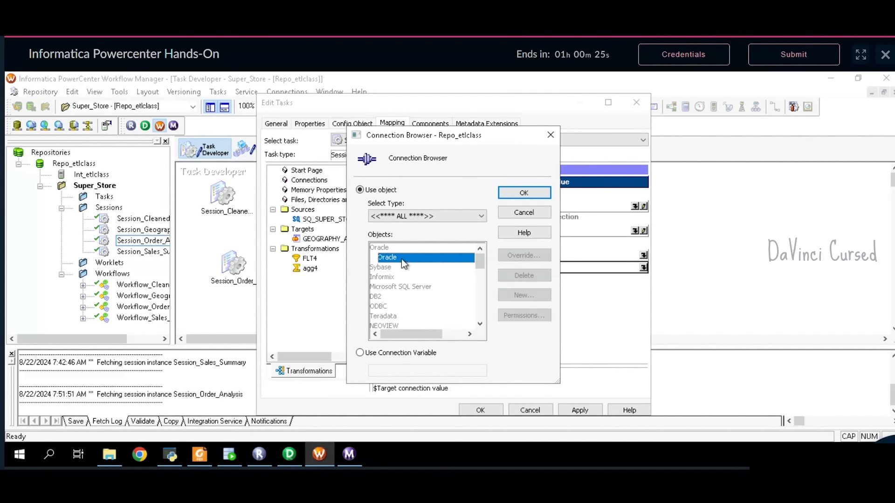
pyautogui.click(532, 196)
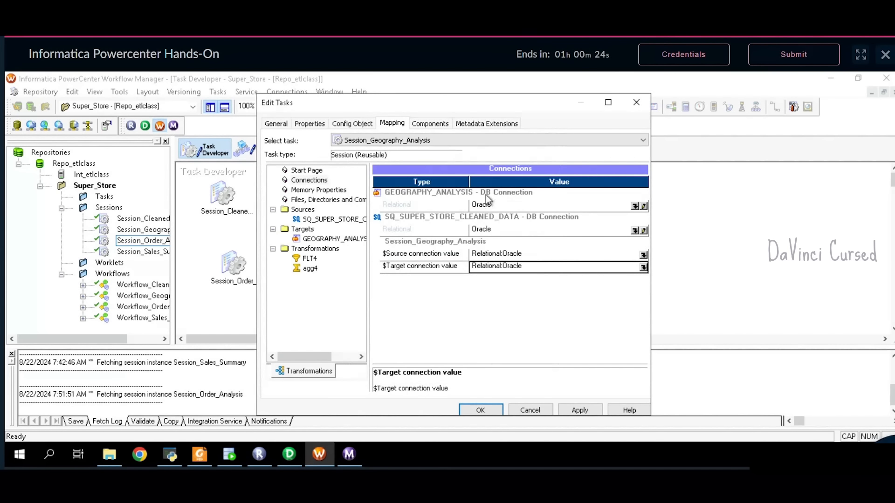
# - Enable Truncate target table for GEOGRAPHY_ANALYSIS and apply the session changes
pyautogui.click(329, 240)
pyautogui.click(378, 182)
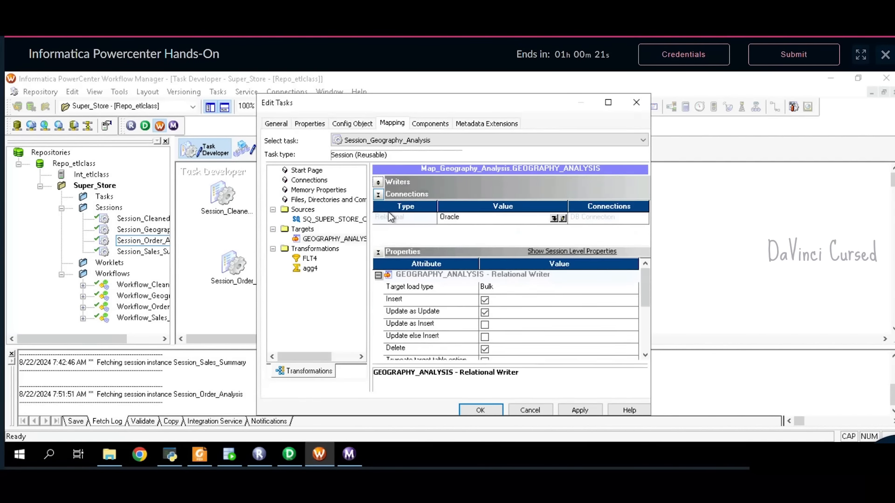
pyautogui.click(379, 196)
pyautogui.click(485, 317)
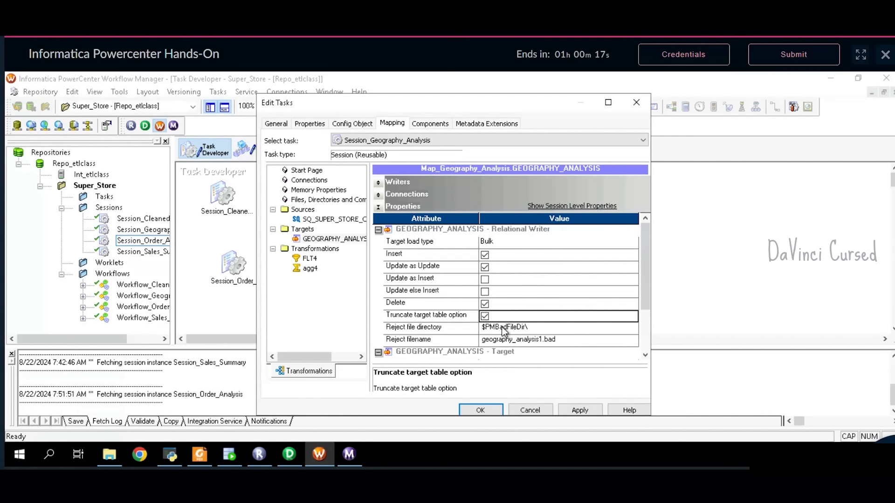
pyautogui.click(581, 410)
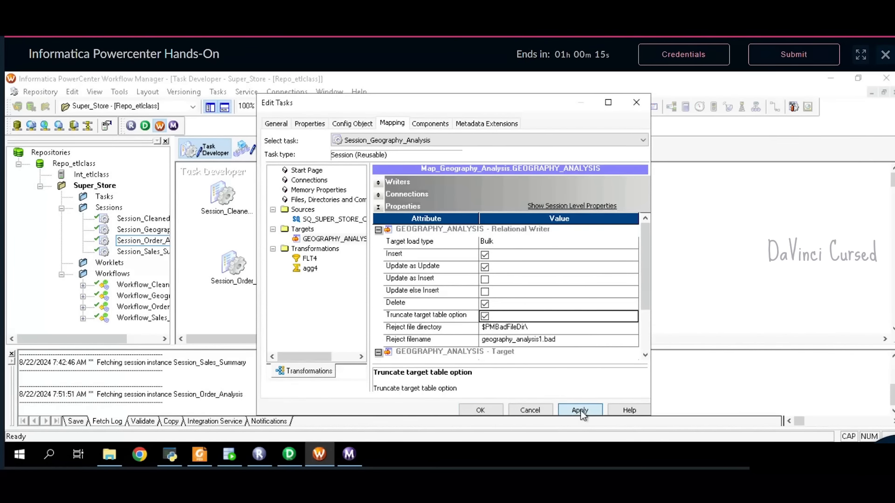
pyautogui.click(491, 411)
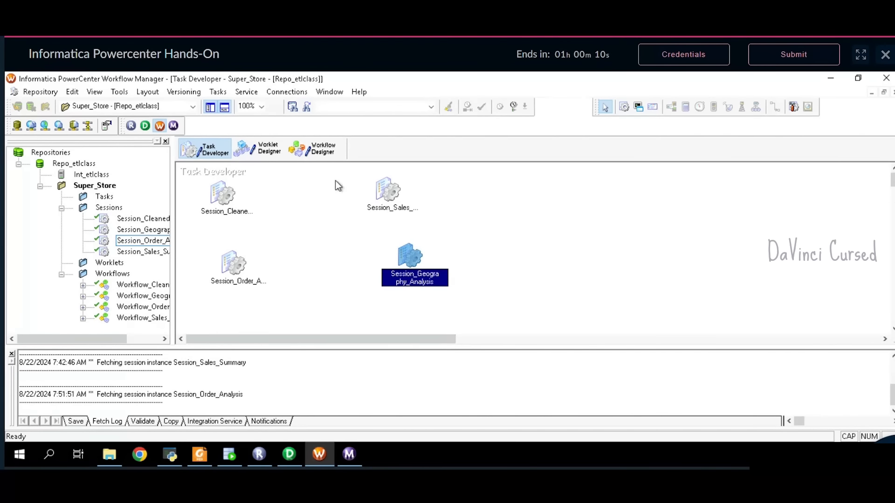
# - Add Session_Geography_Analysis to the workflow and link Start to it
pyautogui.click(323, 155)
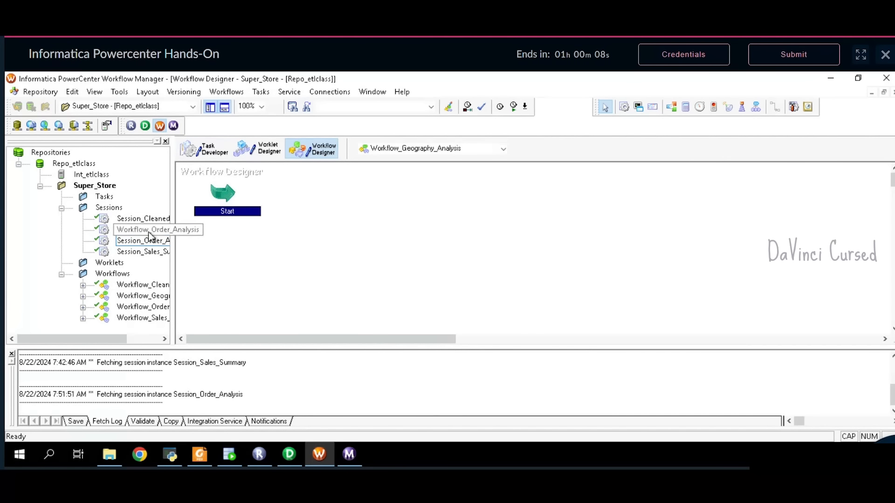
pyautogui.moveTo(148, 230); pyautogui.dragTo(463, 217)
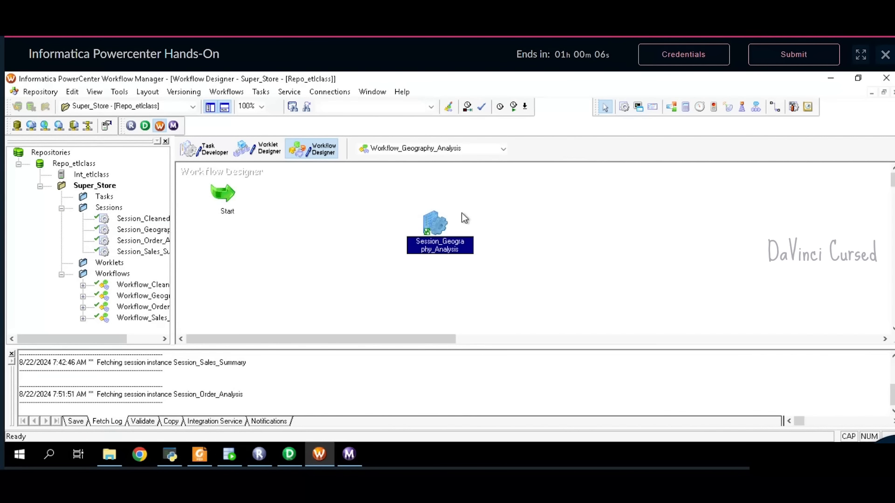
pyautogui.click(775, 107)
pyautogui.moveTo(247, 198); pyautogui.dragTo(420, 233)
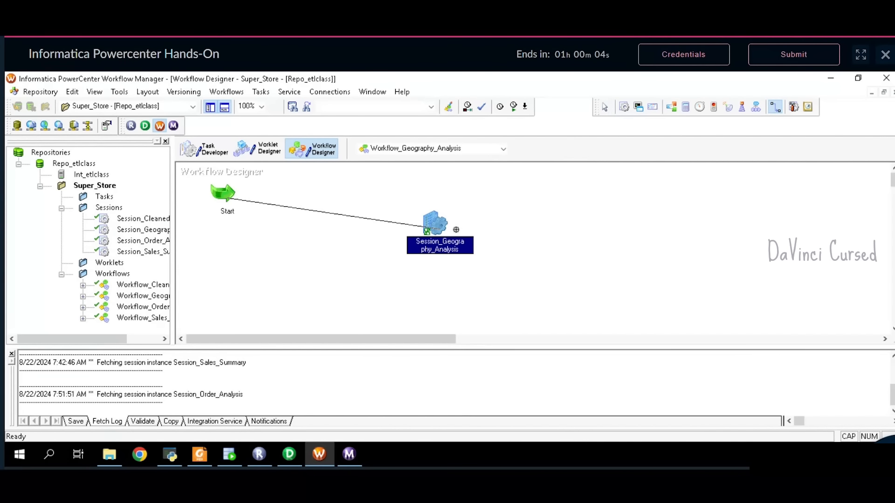
pyautogui.press('Escape')
# - Validate the Session_Geography_Analysis task and refresh its mapping
pyautogui.rightClick(441, 235)
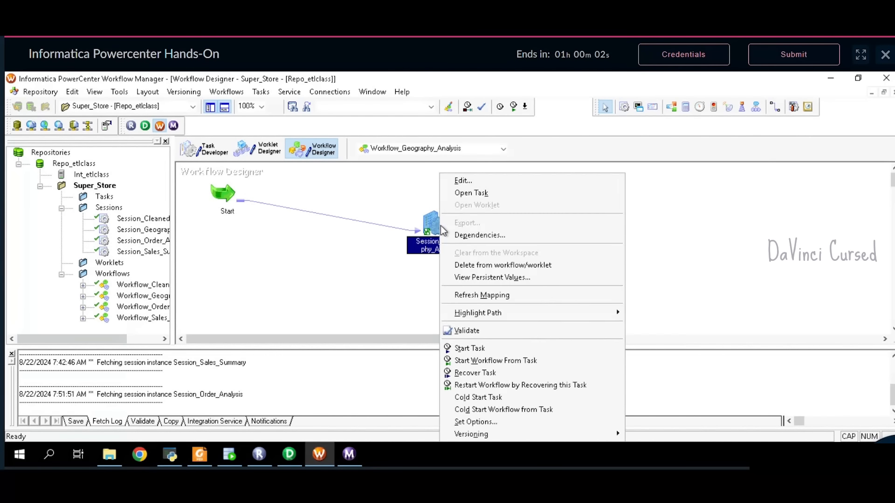
pyautogui.click(506, 334)
pyautogui.rightClick(439, 233)
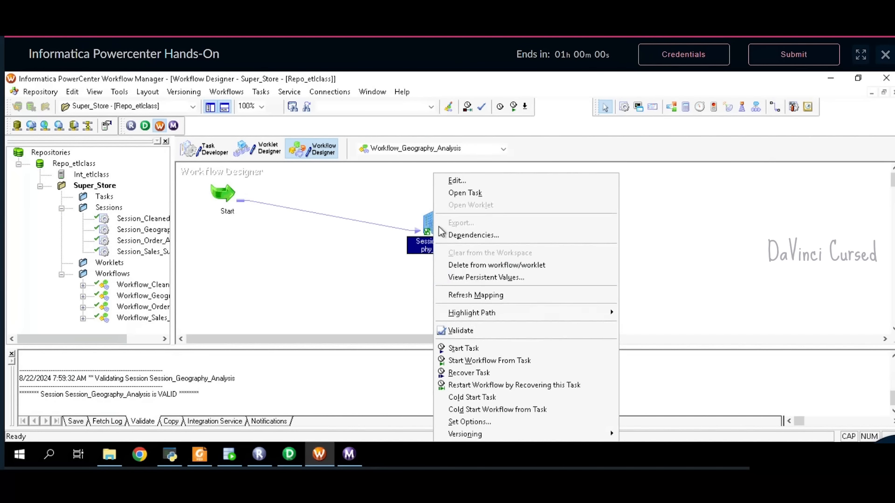
pyautogui.click(482, 295)
# - Save Workflow_Geography_Analysis to the repository and start the workflow run
pyautogui.click(41, 91)
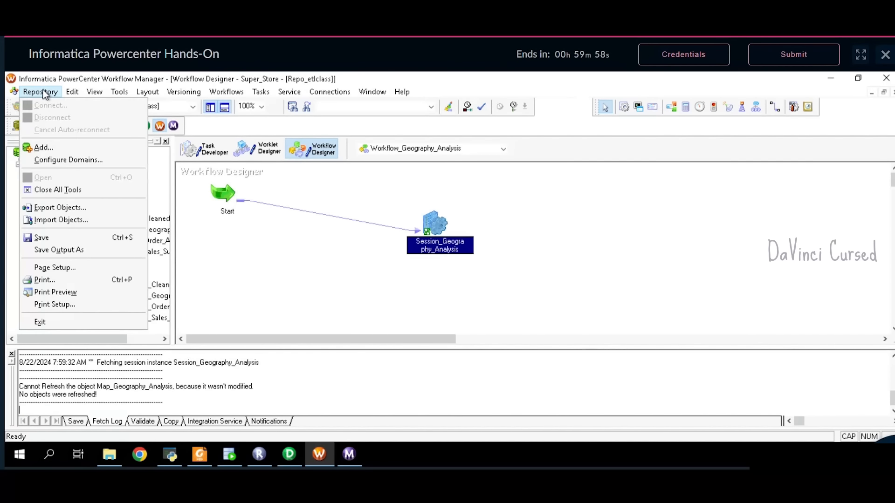
pyautogui.click(67, 236)
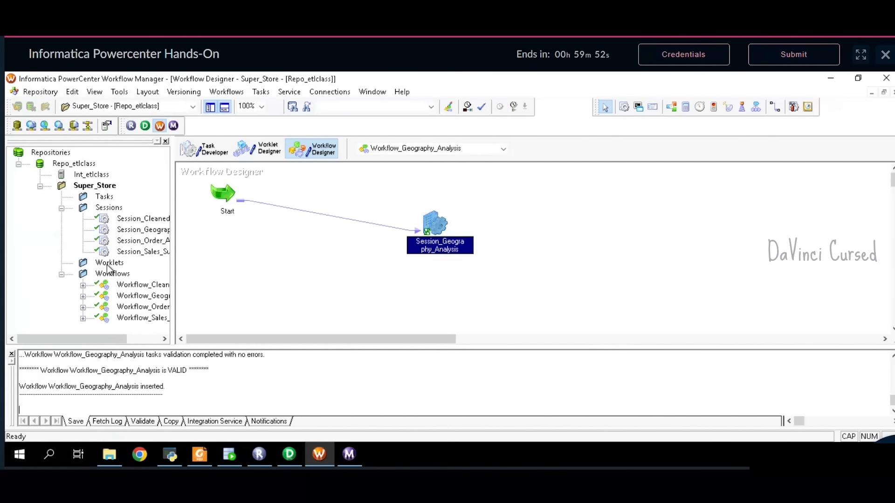
pyautogui.moveTo(357, 459)
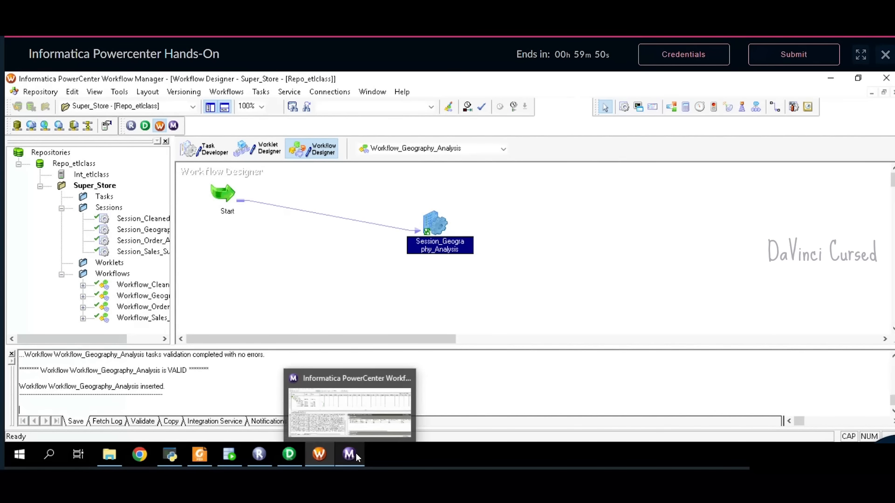
pyautogui.click(223, 95)
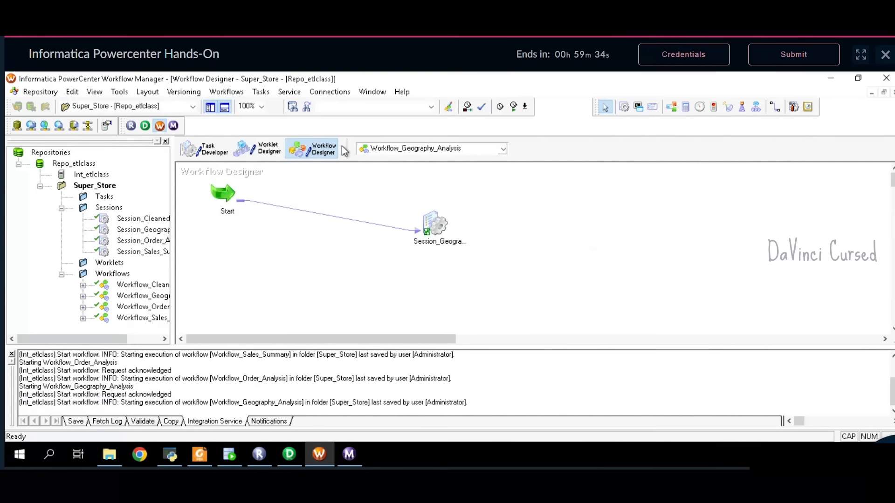
pyautogui.click(221, 94)
pyautogui.click(233, 161)
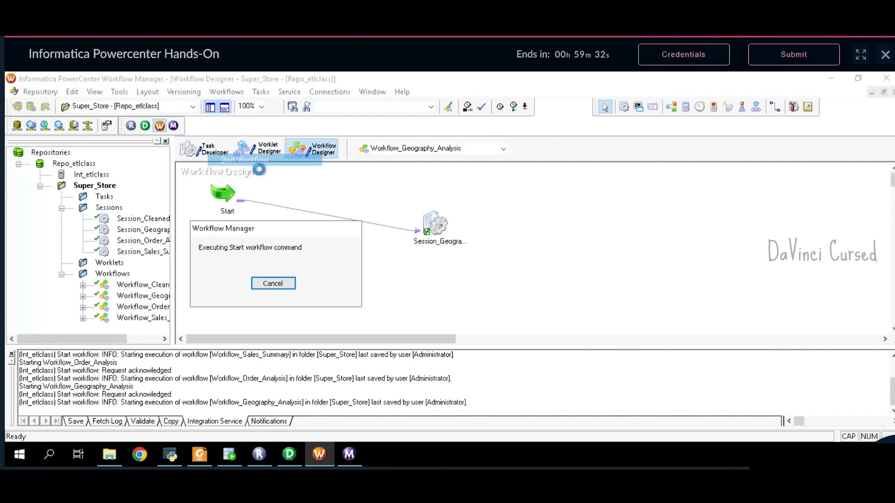
pyautogui.click(349, 454)
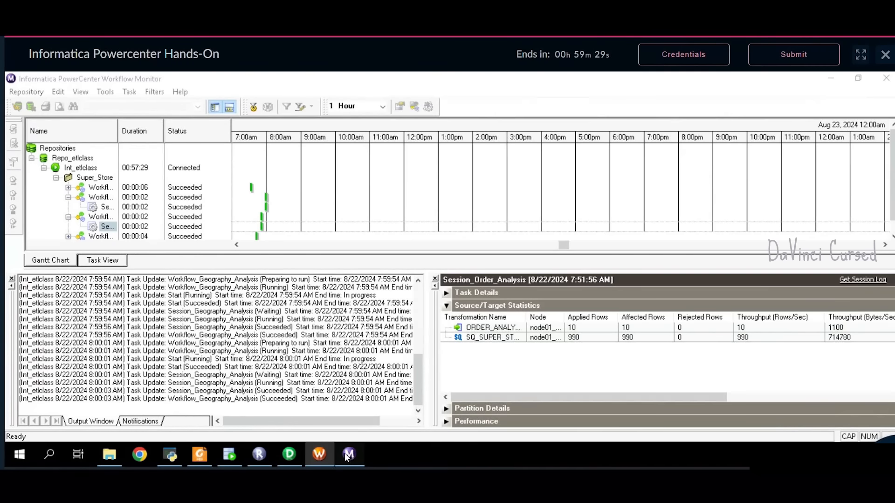
# - Check Session_Geography_Analysis statistics: 990 source rows read, 1 row loaded into GEOGRAPHY_ANALYSIS
pyautogui.click(69, 217)
pyautogui.click(106, 207)
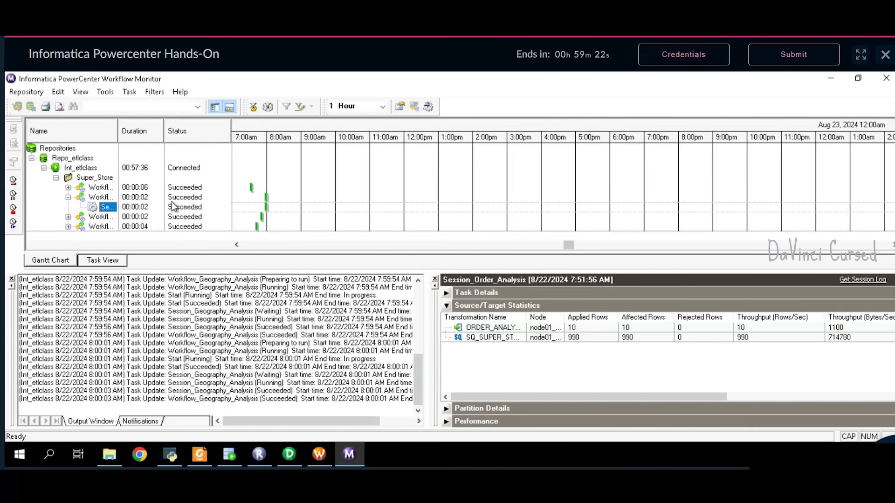
pyautogui.click(513, 330)
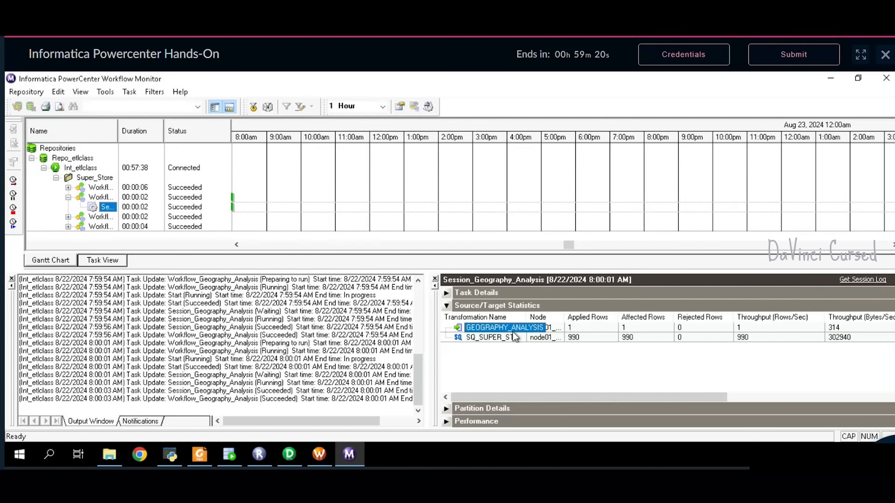
pyautogui.click(241, 456)
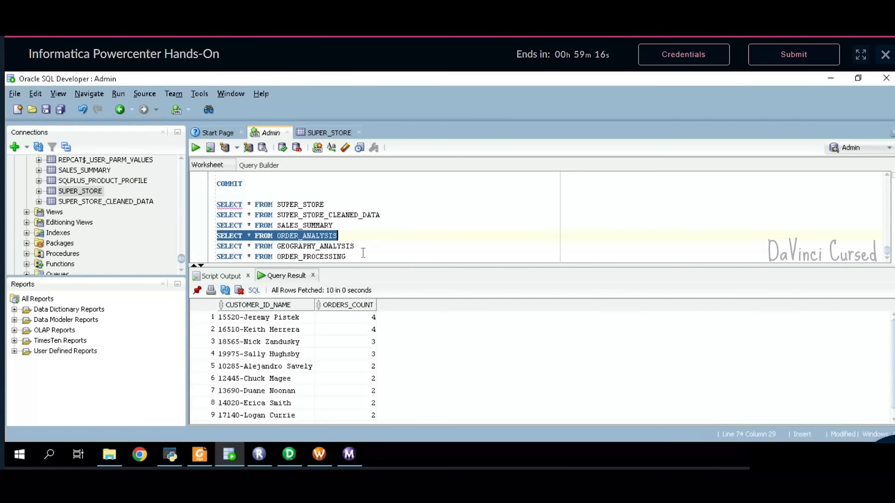
# - Run SELECT * FROM GEOGRAPHY_ANALYSIS and compare its West, California, 182 row with the PDF sample
pyautogui.moveTo(363, 253); pyautogui.dragTo(216, 248)
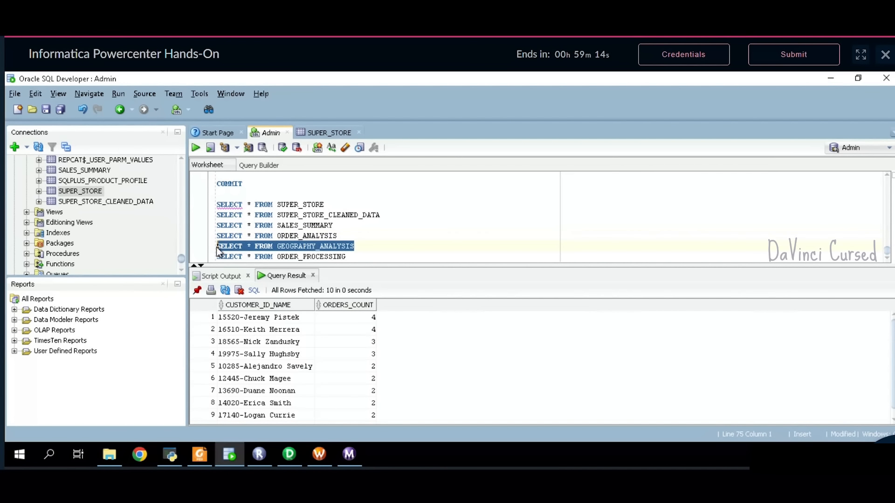
pyautogui.click(197, 149)
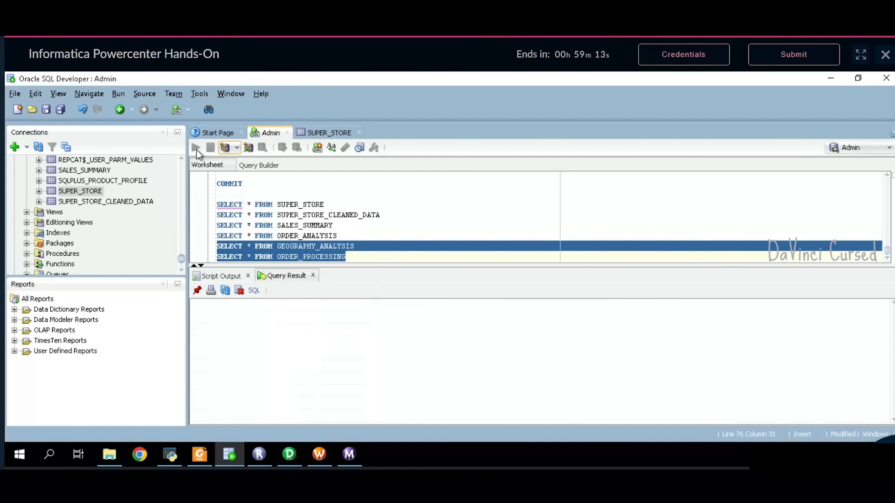
pyautogui.click(200, 454)
pyautogui.scroll(-10, 459, 328)
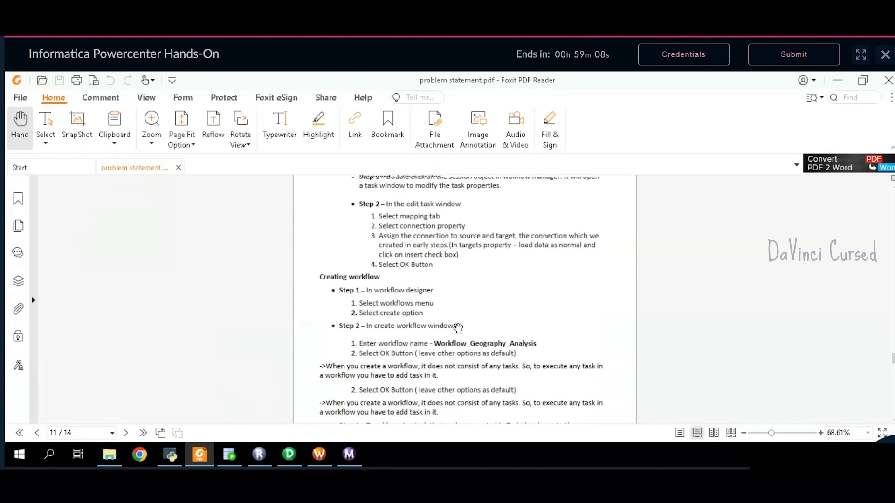
pyautogui.scroll(-8, 458, 328)
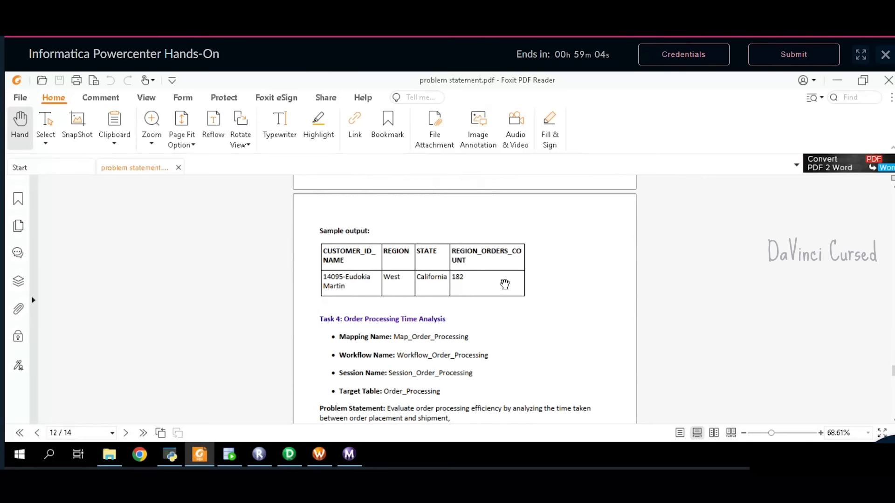
pyautogui.click(229, 456)
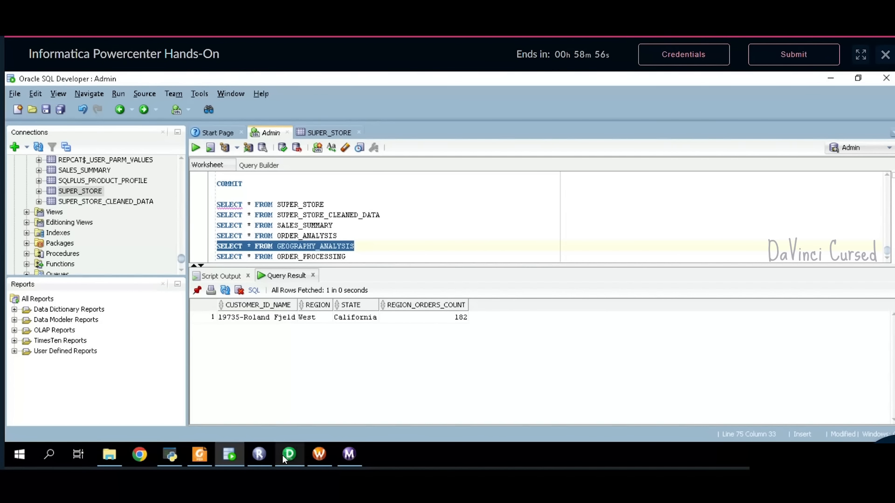
pyautogui.moveTo(286, 458)
pyautogui.click(350, 407)
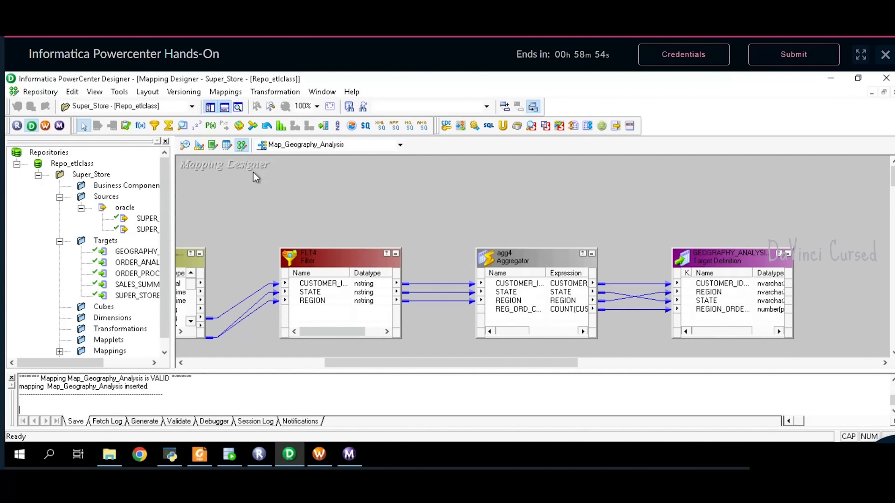
# - Create the mapping Map_Order_Processing using the name copied from the problem statement PDF
pyautogui.click(233, 91)
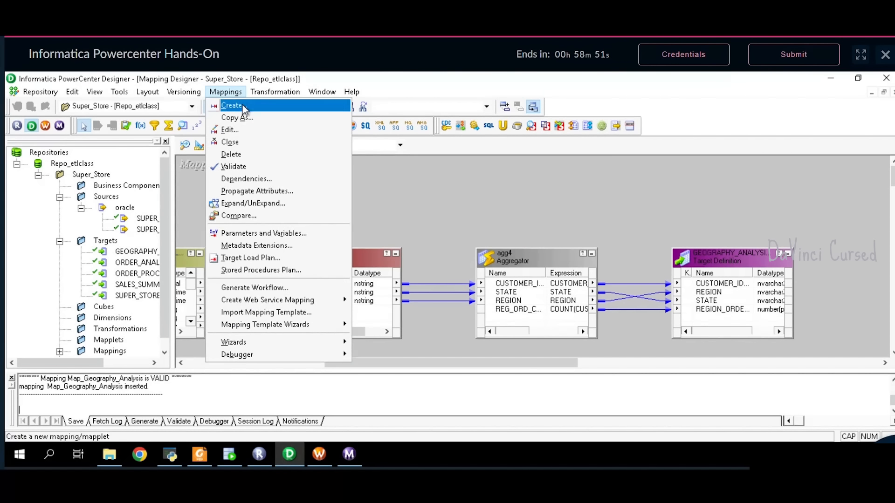
pyautogui.click(242, 107)
pyautogui.click(211, 462)
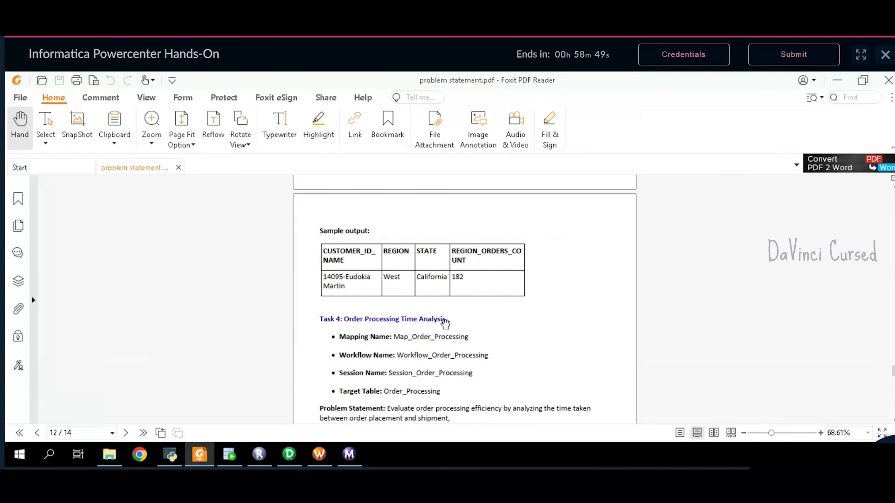
pyautogui.scroll(-3, 466, 317)
pyautogui.scroll(-3, 467, 316)
pyautogui.scroll(3, 469, 315)
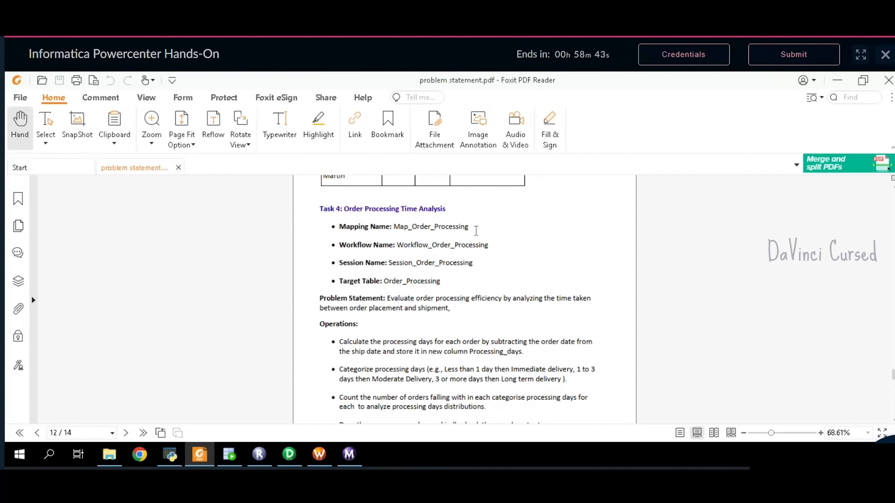
pyautogui.moveTo(470, 227); pyautogui.dragTo(394, 230)
pyautogui.hotkey('ctrl', 'c')
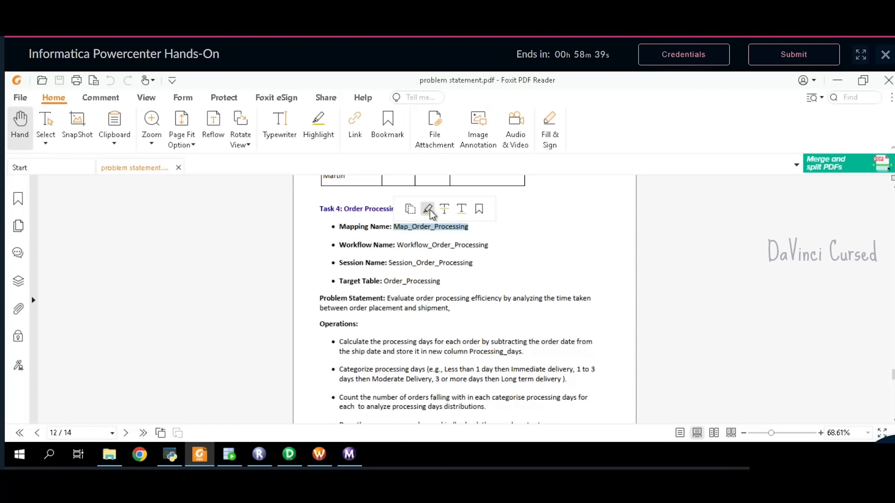
pyautogui.click(410, 209)
pyautogui.hotkey('alt', 'Tab')
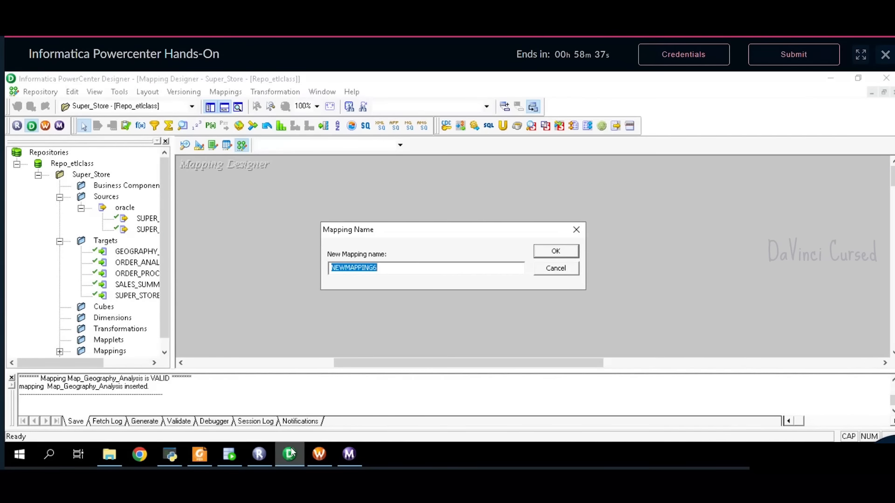
pyautogui.hotkey('ctrl', 'v')
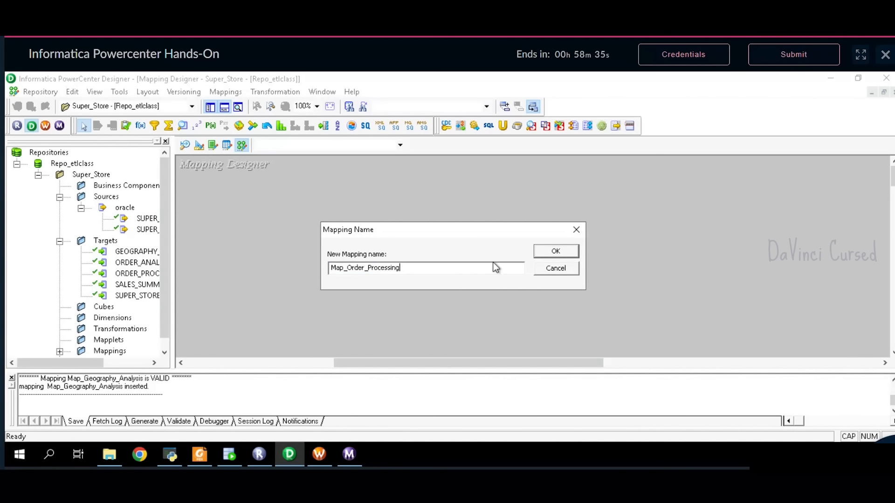
pyautogui.click(564, 253)
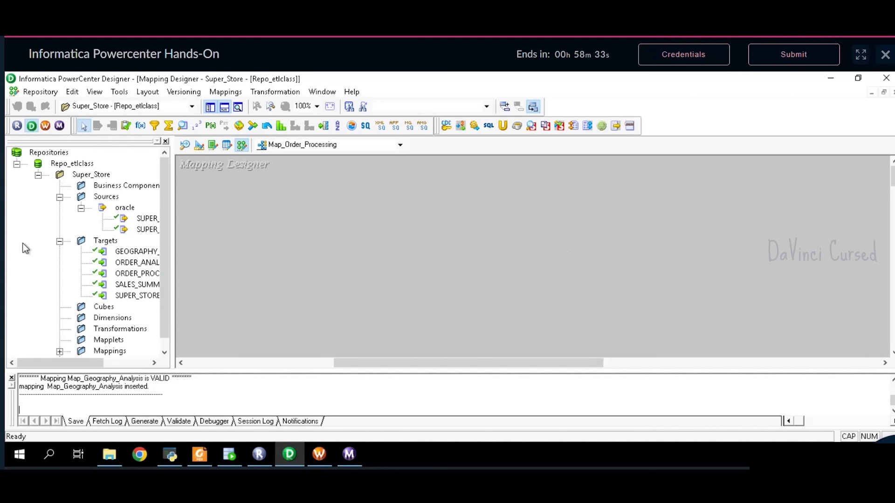
pyautogui.click(154, 233)
# - Add SUPER_STORE_CLEANED_DATA with its source qualifier, enlarge the qualifier, then review Task 4 in the PDF
pyautogui.moveTo(154, 234); pyautogui.dragTo(189, 169)
pyautogui.doubleClick(314, 221)
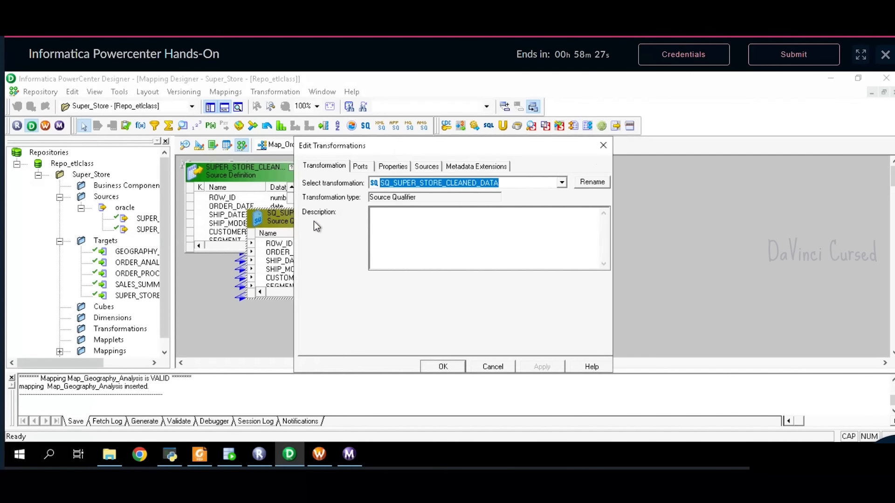
pyautogui.click(602, 144)
pyautogui.moveTo(339, 216); pyautogui.dragTo(451, 170)
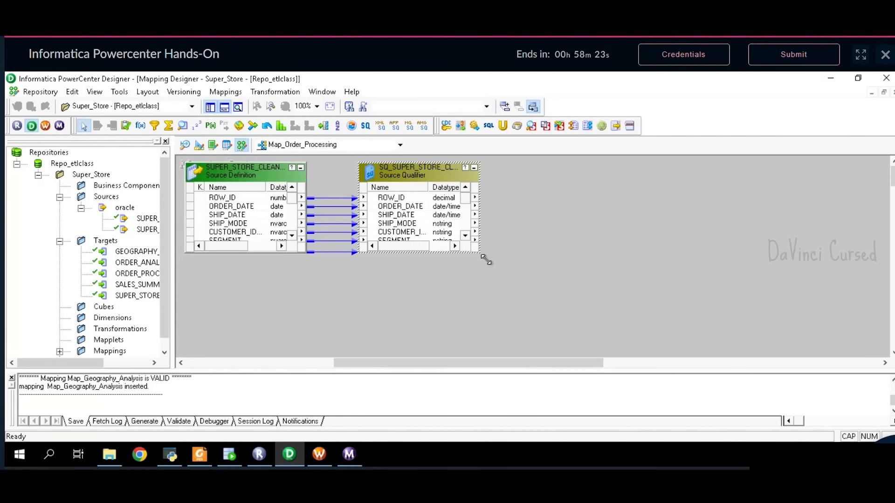
pyautogui.moveTo(482, 255); pyautogui.dragTo(493, 358)
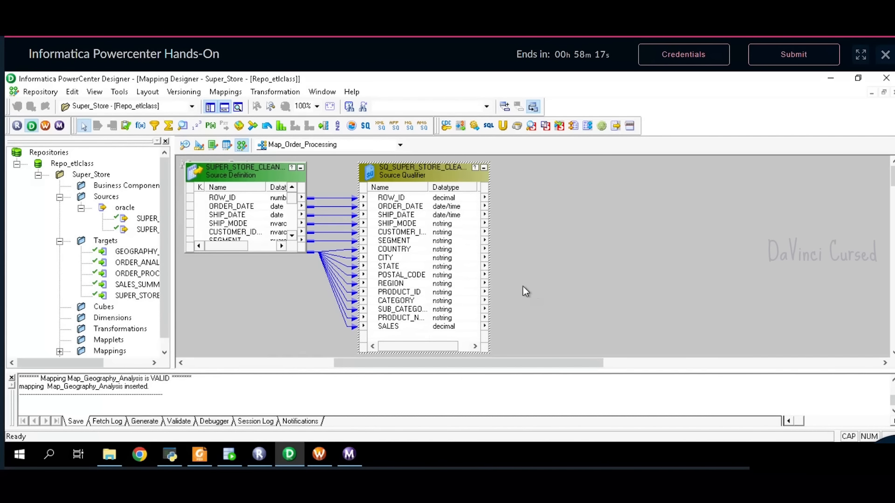
pyautogui.click(200, 454)
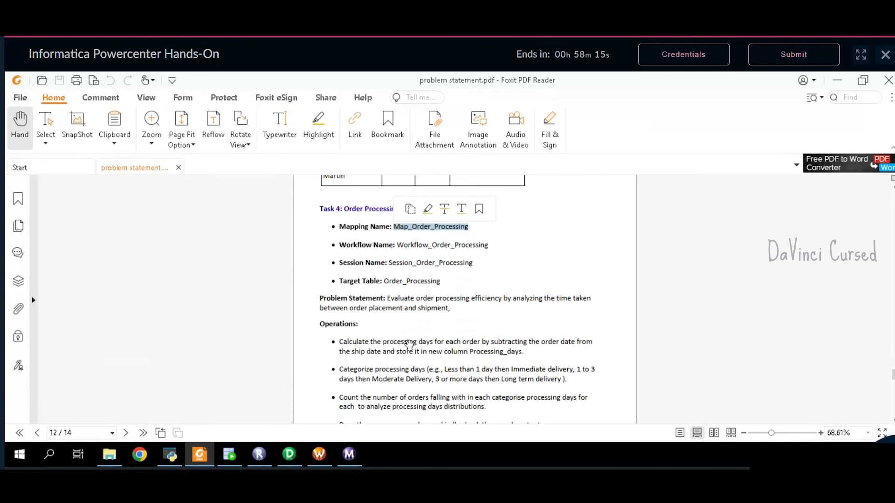
pyautogui.scroll(-2, 401, 344)
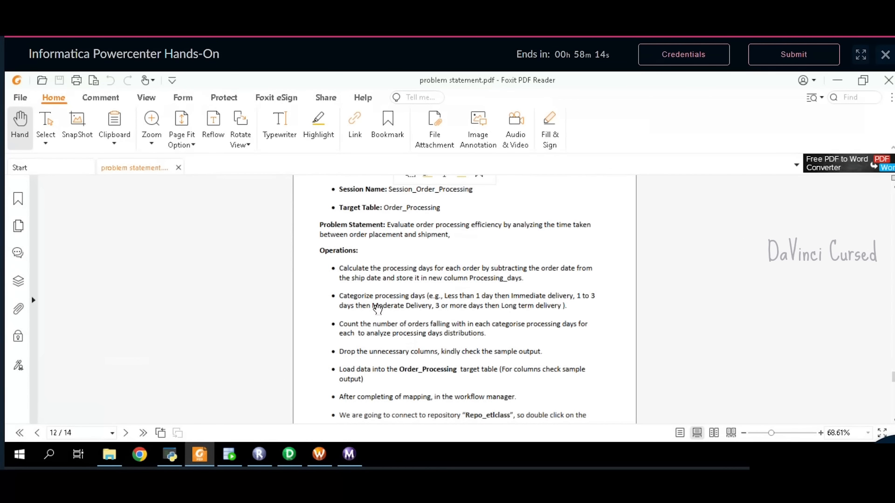
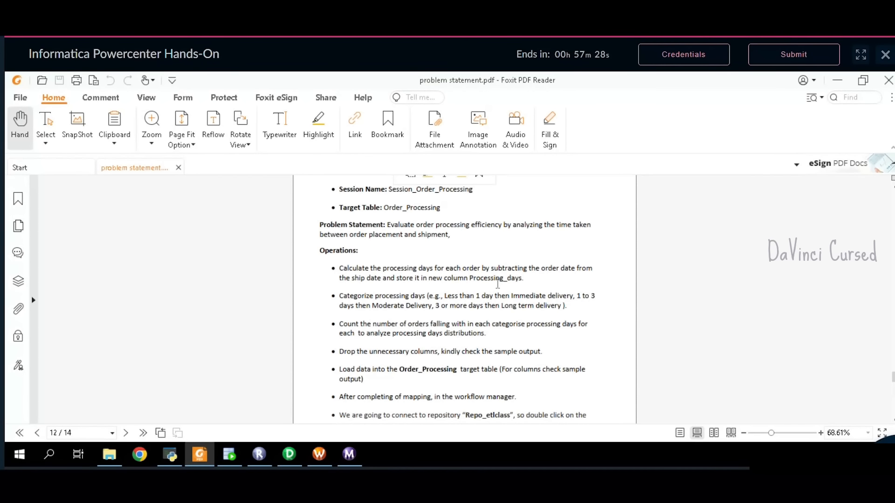
# - Return from the PDF to the Map_Order_Processing mapping in PowerCenter Designer
pyautogui.click(288, 456)
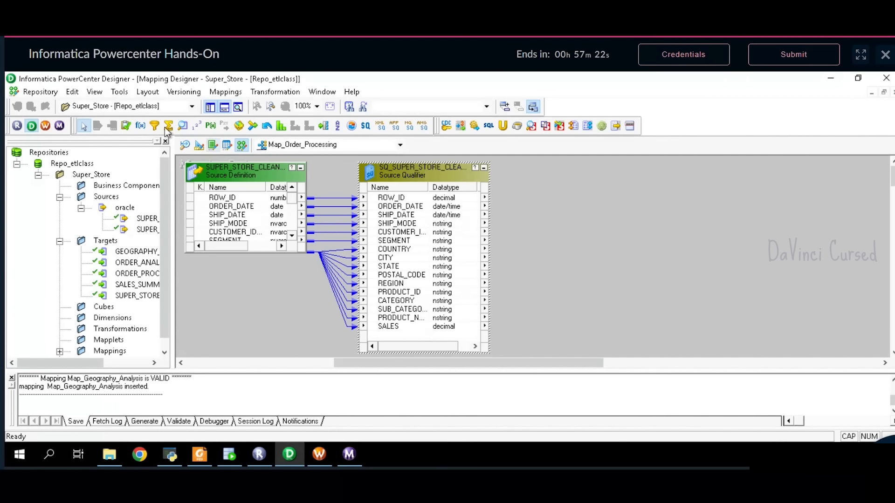
# - Place an Expression transformation, link ORDER_DATE and SHIP_DATE into EXPTRANS, and open its properties
pyautogui.click(140, 125)
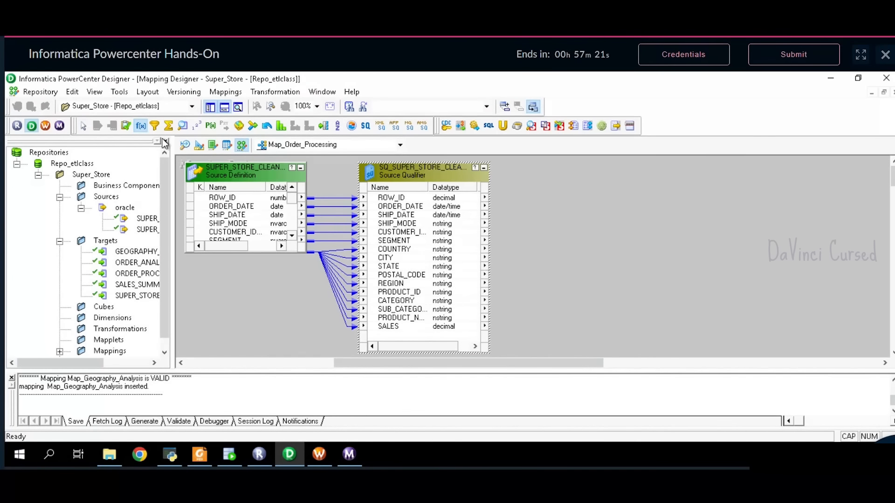
pyautogui.click(569, 168)
pyautogui.moveTo(602, 182); pyautogui.dragTo(592, 181)
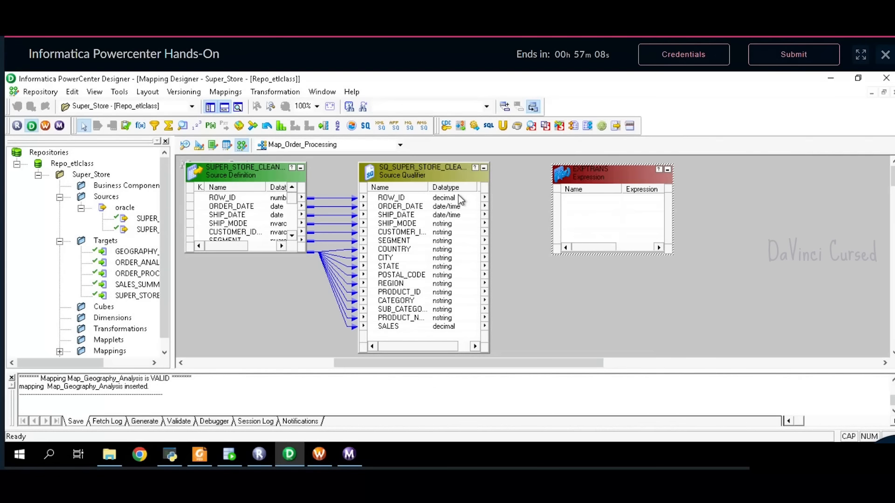
pyautogui.click(449, 207)
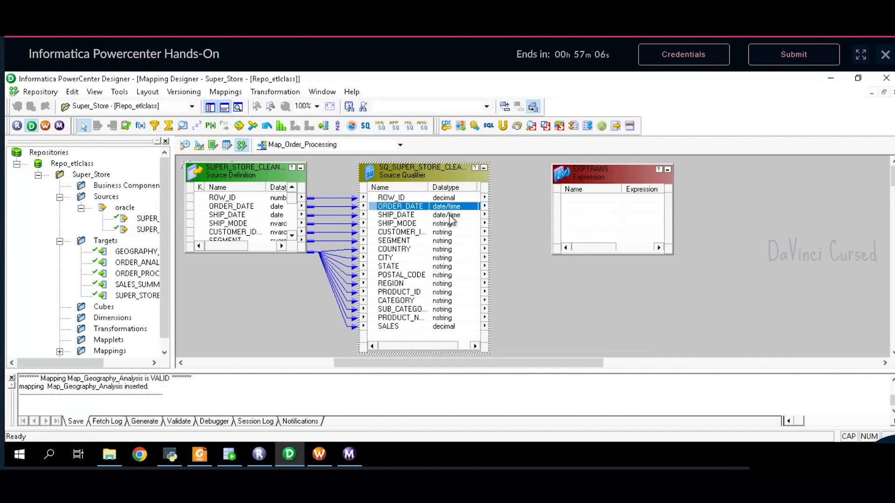
pyautogui.keyDown('shift'); pyautogui.click(449, 215); pyautogui.keyUp('shift')
pyautogui.moveTo(449, 215); pyautogui.dragTo(602, 200)
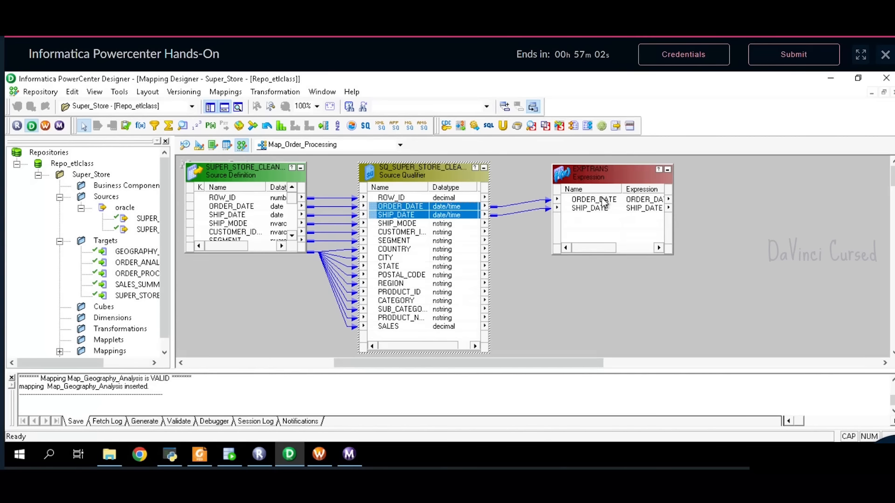
pyautogui.click(600, 187)
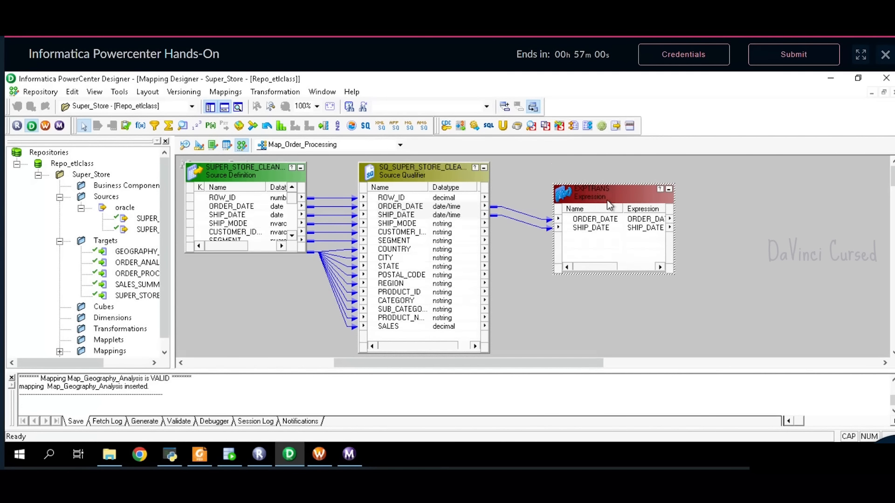
pyautogui.doubleClick(607, 200)
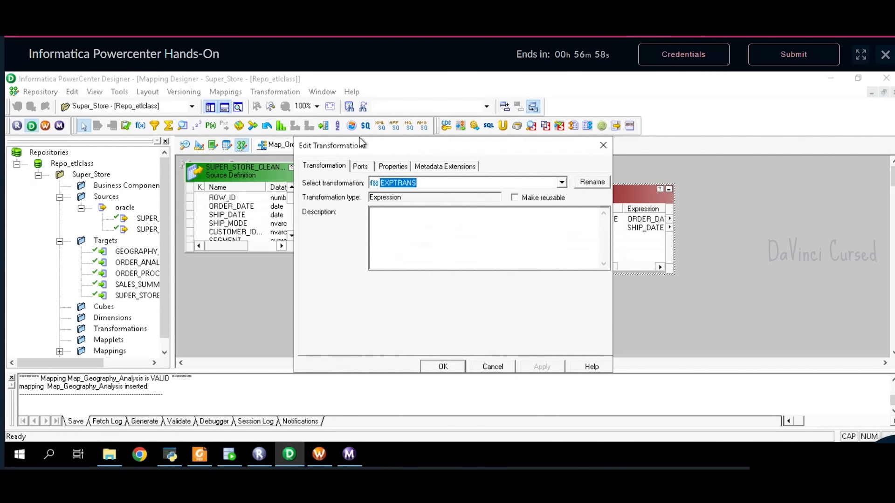
# - Rename the Expression transformation to EXP5
pyautogui.click(370, 166)
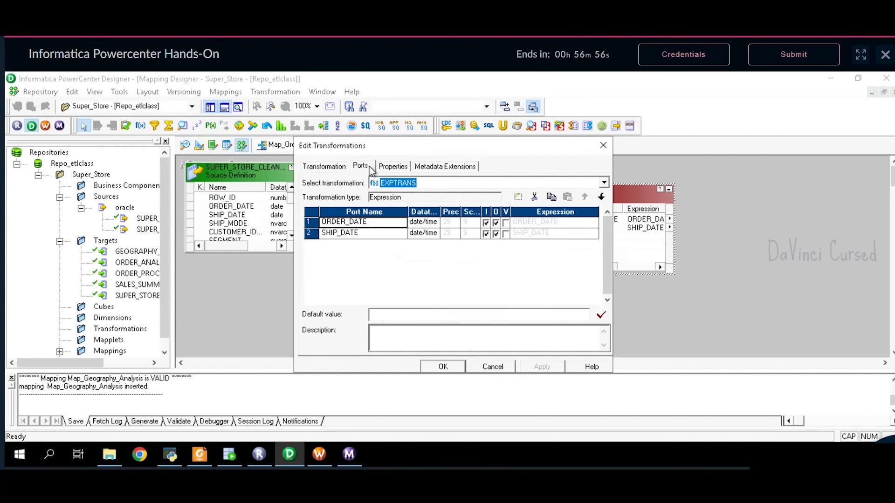
pyautogui.click(331, 165)
pyautogui.click(588, 183)
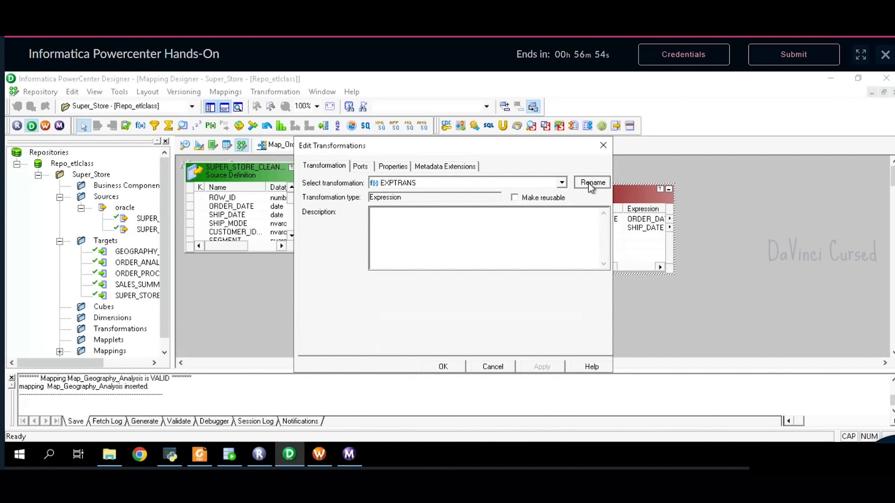
pyautogui.write('EXP5')
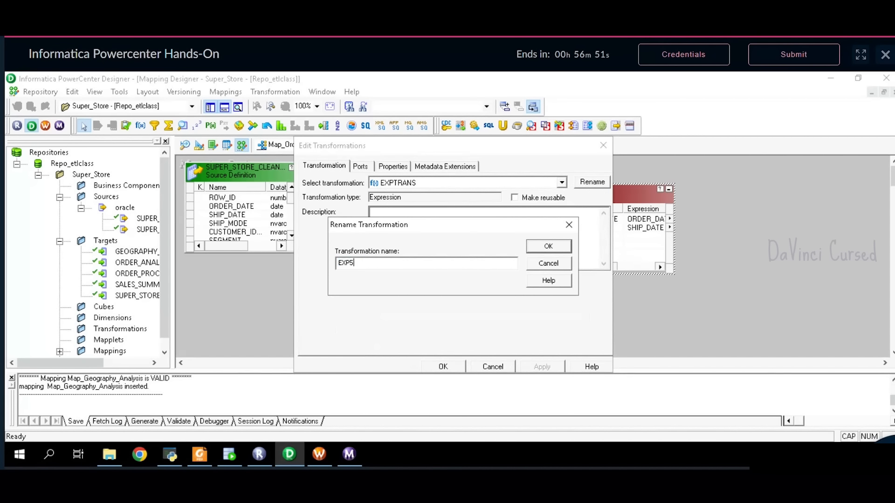
pyautogui.press('Return')
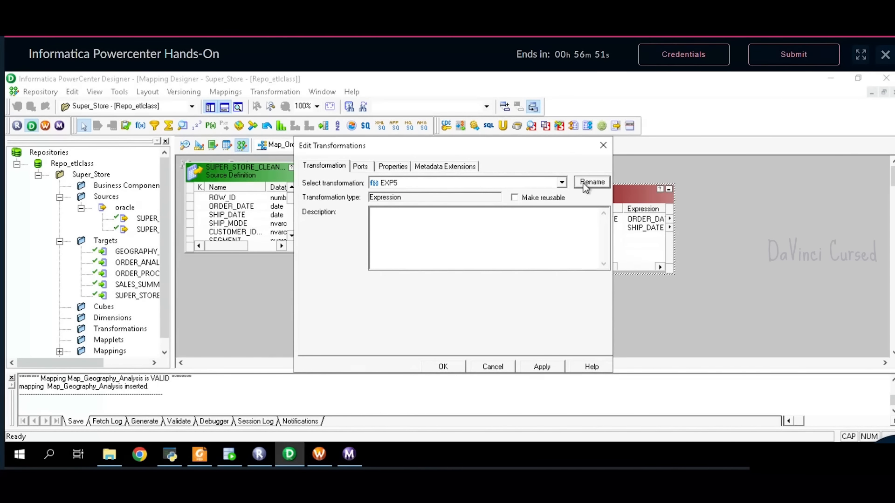
# - Add two new ports and make the first PRO_DAYS, an integer variable port
pyautogui.click(362, 166)
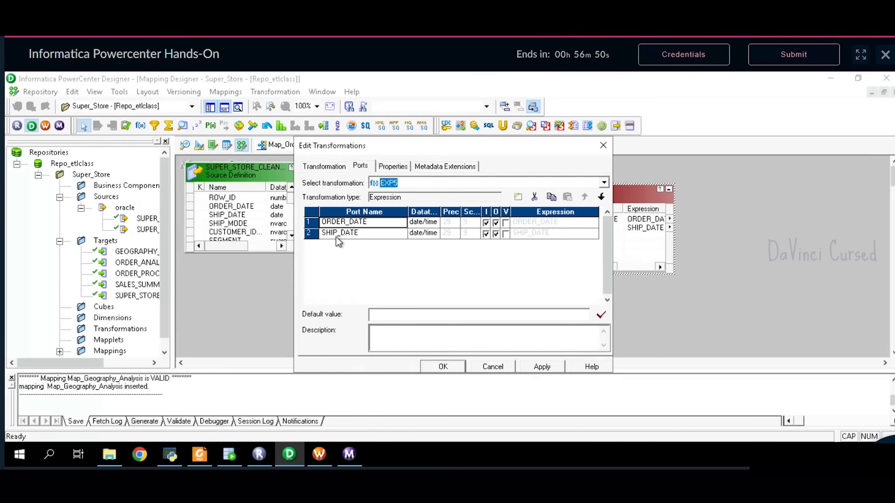
pyautogui.click(518, 197)
pyautogui.click(518, 197)
pyautogui.click(360, 246)
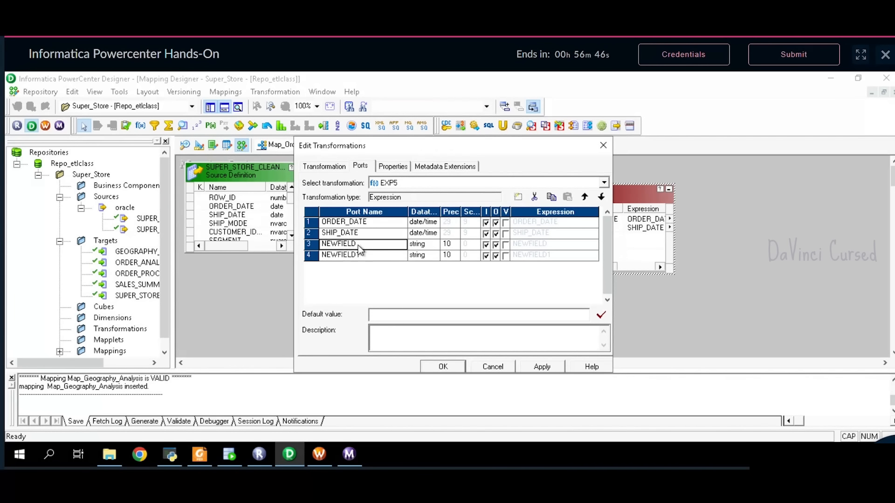
pyautogui.click(364, 247)
pyautogui.press('BackSpace')
pyautogui.press('BackSpace')
pyautogui.press('BackSpace')
pyautogui.press('BackSpace')
pyautogui.press('BackSpace')
pyautogui.press('BackSpace')
pyautogui.press('BackSpace')
pyautogui.press('BackSpace')
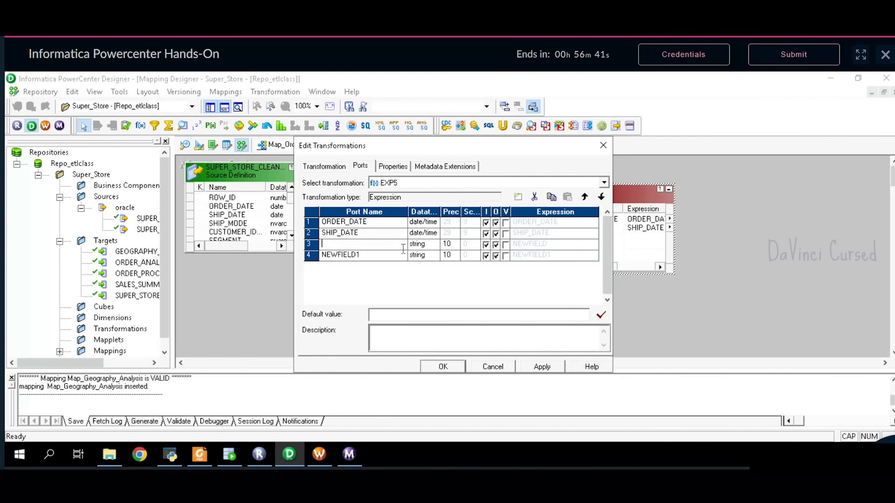
pyautogui.write('PRO_DAYS')
pyautogui.click(438, 248)
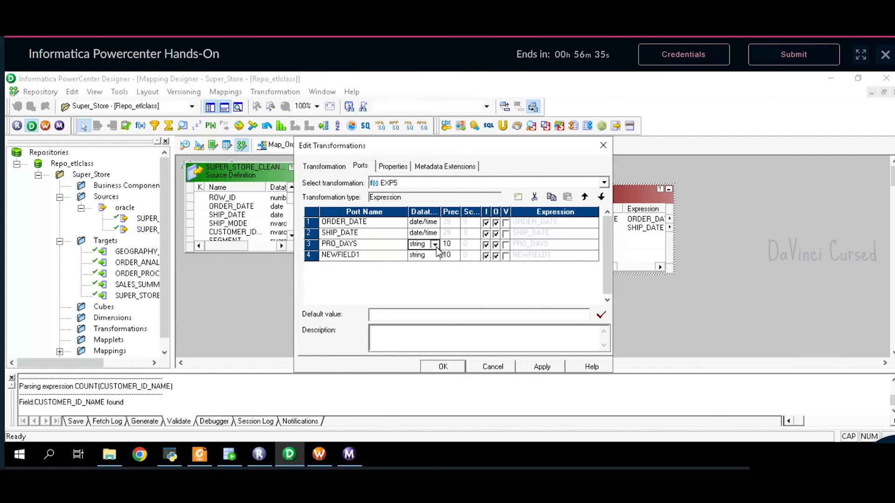
pyautogui.click(436, 247)
pyautogui.click(423, 297)
pyautogui.click(377, 260)
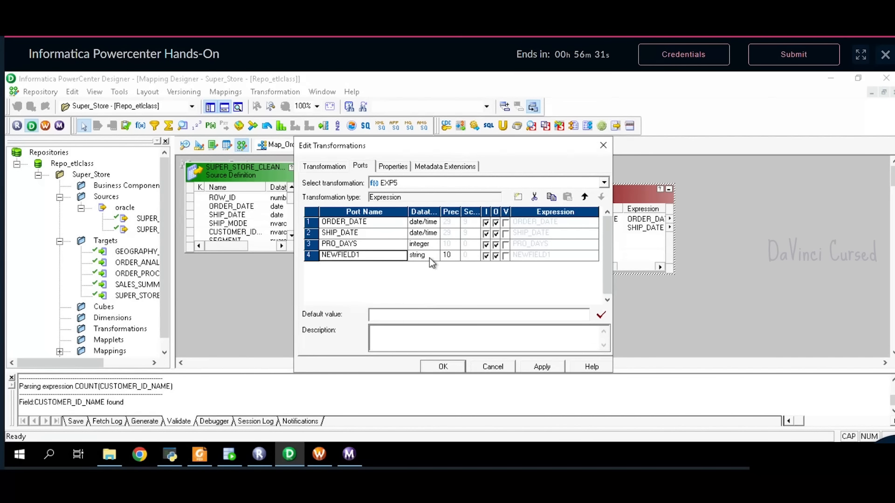
pyautogui.click(506, 245)
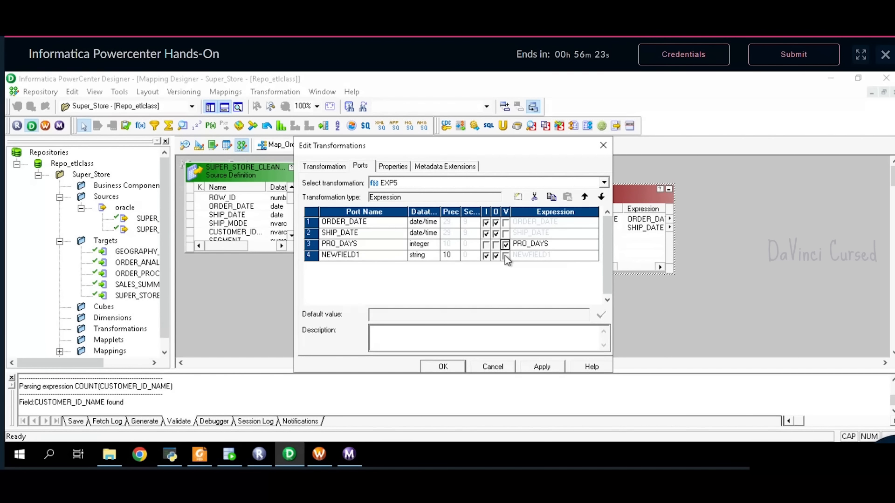
# - Make the second port CAT_PRO_DAYS, an output-only nstring with precision 50
pyautogui.click(363, 260)
pyautogui.press('BackSpace')
pyautogui.press('BackSpace')
pyautogui.press('BackSpace')
pyautogui.press('BackSpace')
pyautogui.press('BackSpace')
pyautogui.press('BackSpace')
pyautogui.press('BackSpace')
pyautogui.press('BackSpace')
pyautogui.press('BackSpace')
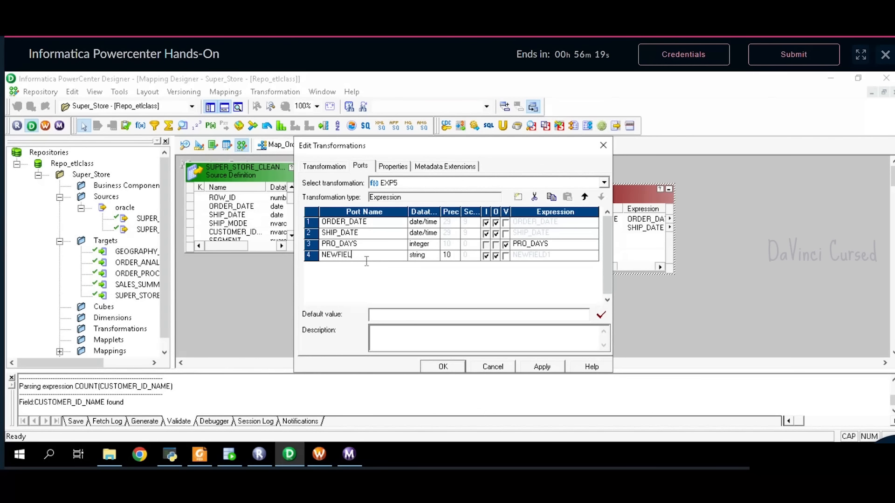
pyautogui.write('CAT_PRO_DAYS')
pyautogui.click(418, 258)
pyautogui.click(433, 256)
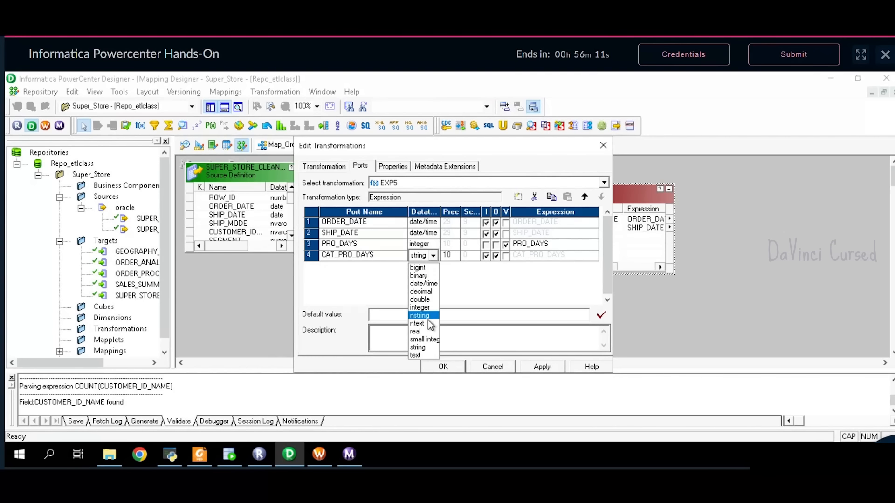
pyautogui.click(420, 316)
pyautogui.click(450, 256)
pyautogui.press('BackSpace')
pyautogui.press('BackSpace')
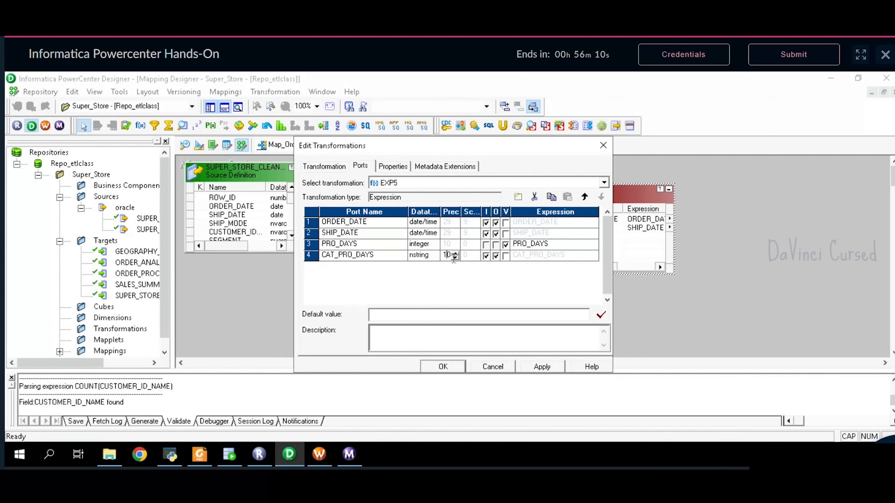
pyautogui.write('50')
pyautogui.click(486, 257)
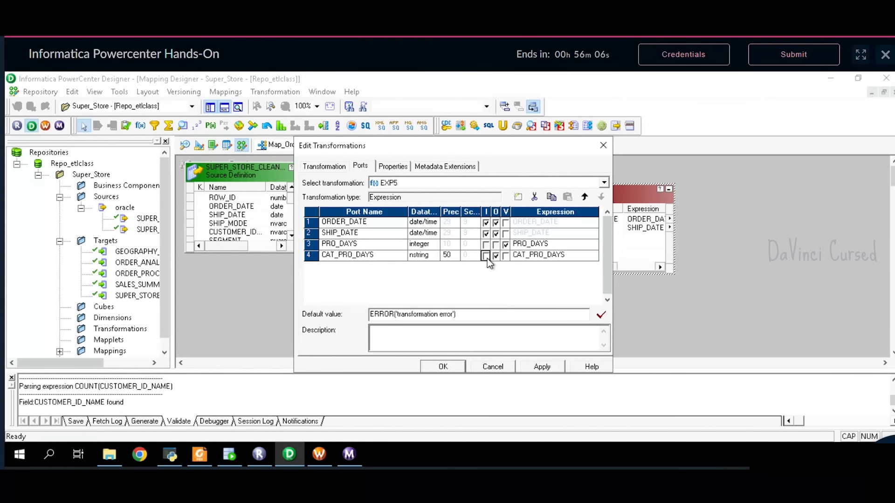
pyautogui.click(545, 246)
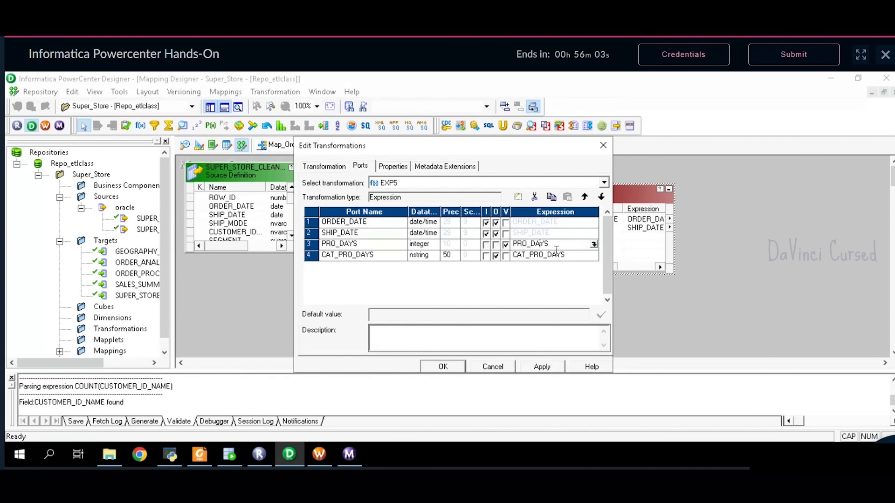
# - Clear the PRO_DAYS formula and insert DATE_DIFF from the Date functions
pyautogui.click(594, 246)
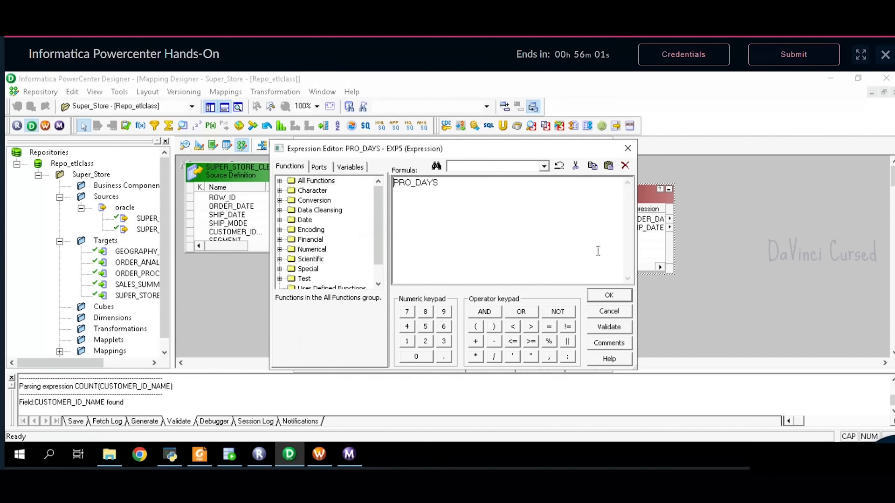
pyautogui.press('BackSpace')
pyautogui.press('BackSpace')
pyautogui.press('BackSpace')
pyautogui.press('BackSpace')
pyautogui.press('BackSpace')
pyautogui.press('BackSpace')
pyautogui.press('BackSpace')
pyautogui.press('BackSpace')
pyautogui.scroll(-1, 283, 225)
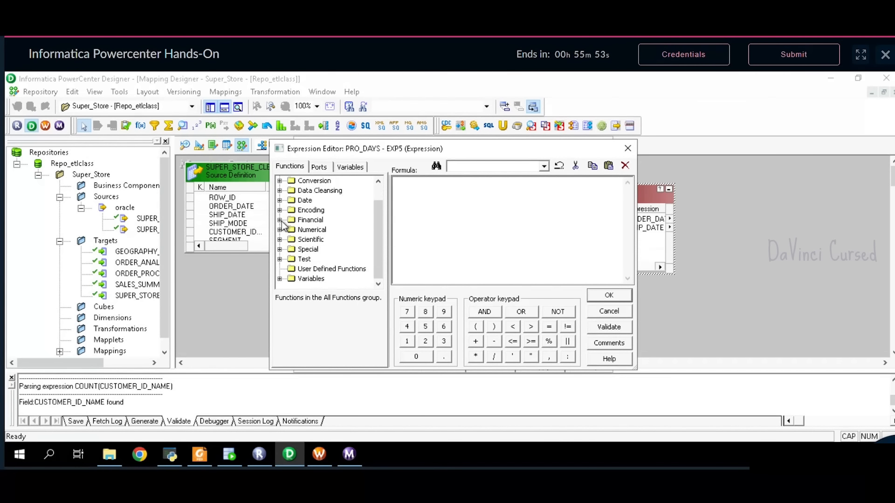
pyautogui.click(280, 220)
pyautogui.click(280, 220)
pyautogui.click(280, 201)
pyautogui.doubleClick(323, 211)
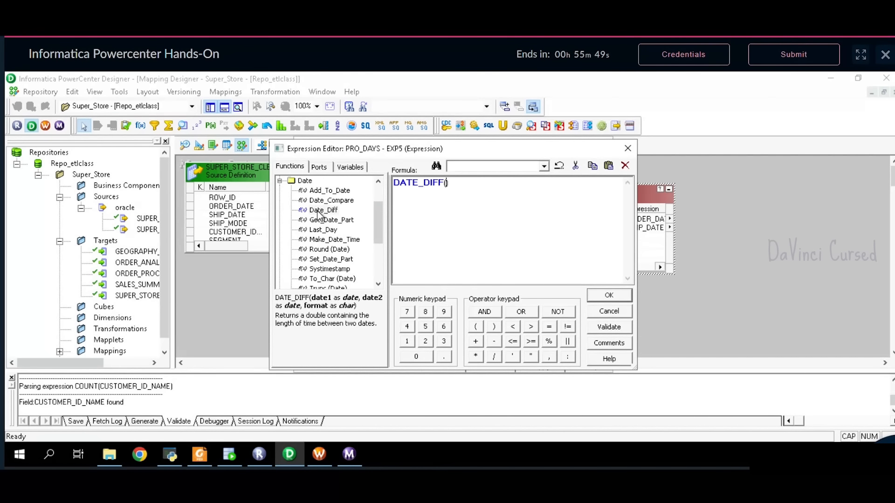
# - Complete DATE_DIFF(SHIP_DATE,ORDER_DATE,'DD'), validate it, and accept the formula
pyautogui.click(320, 168)
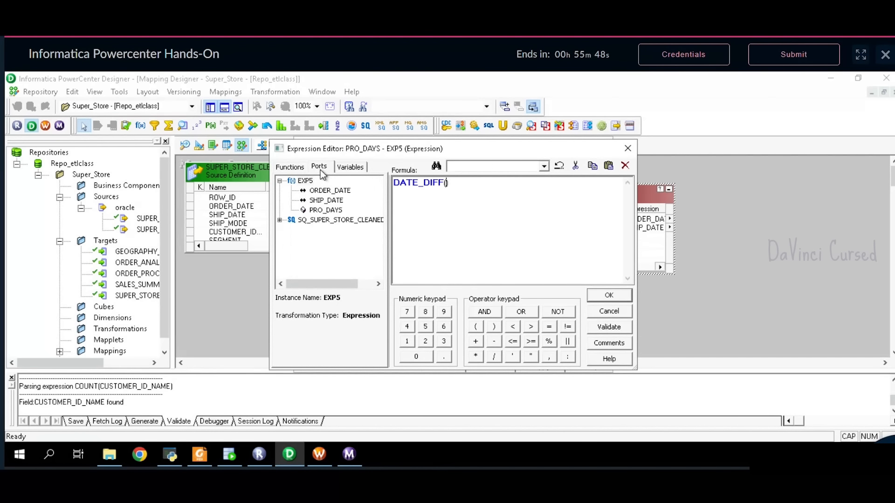
pyautogui.click(332, 203)
pyautogui.doubleClick(332, 201)
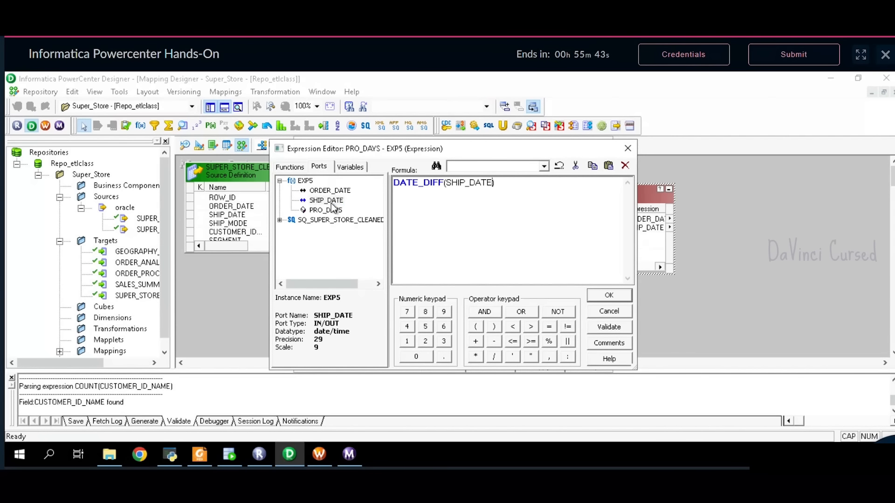
pyautogui.write(',')
pyautogui.click(345, 191)
pyautogui.doubleClick(345, 191)
pyautogui.write(',')
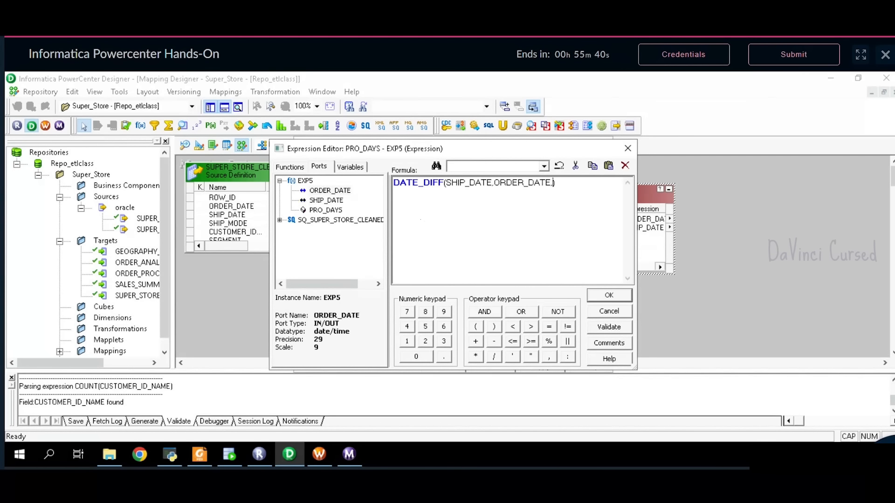
pyautogui.write(" 'DD")
pyautogui.click(623, 328)
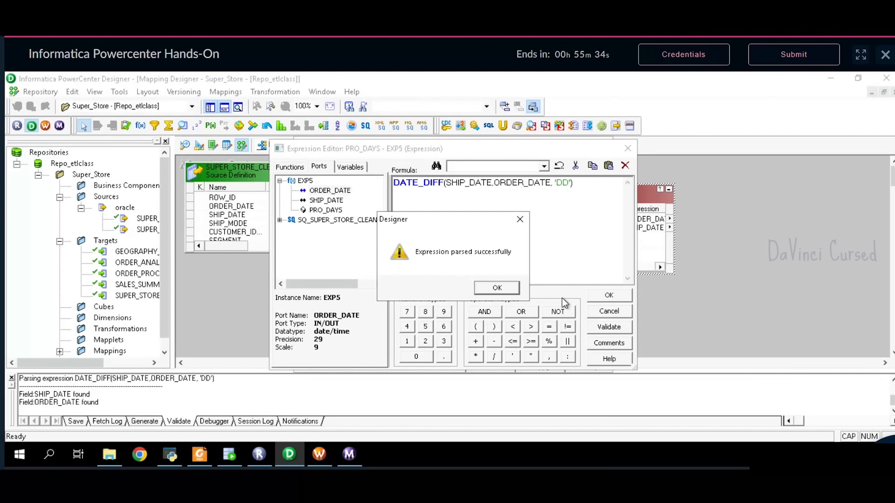
pyautogui.click(495, 292)
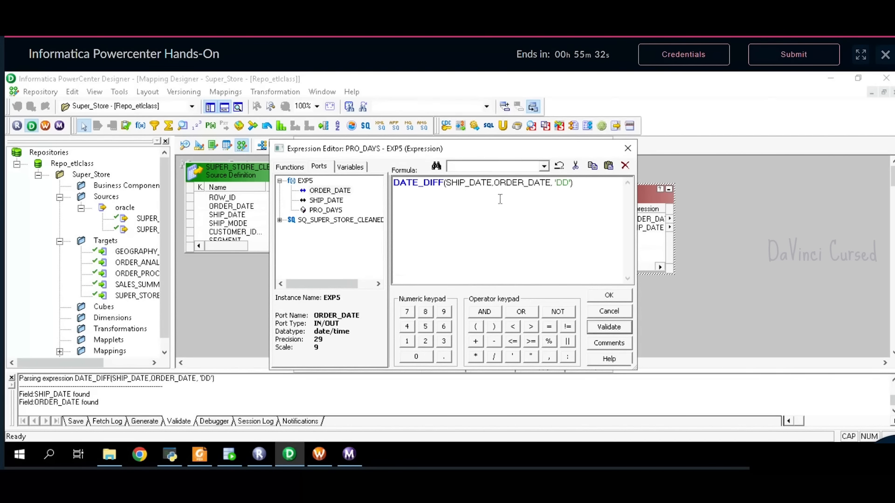
pyautogui.click(609, 295)
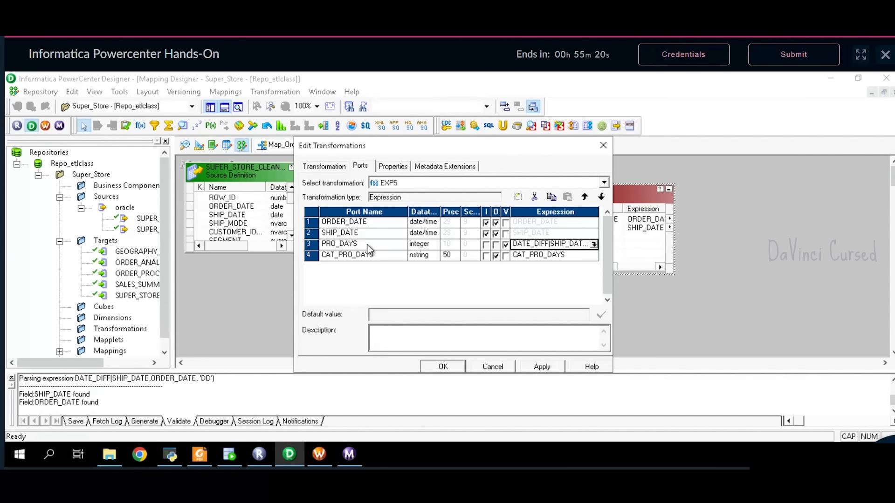
# - Clear the CAT_PRO_DAYS formula and review the delivery categories in the problem statement
pyautogui.click(559, 259)
pyautogui.click(560, 259)
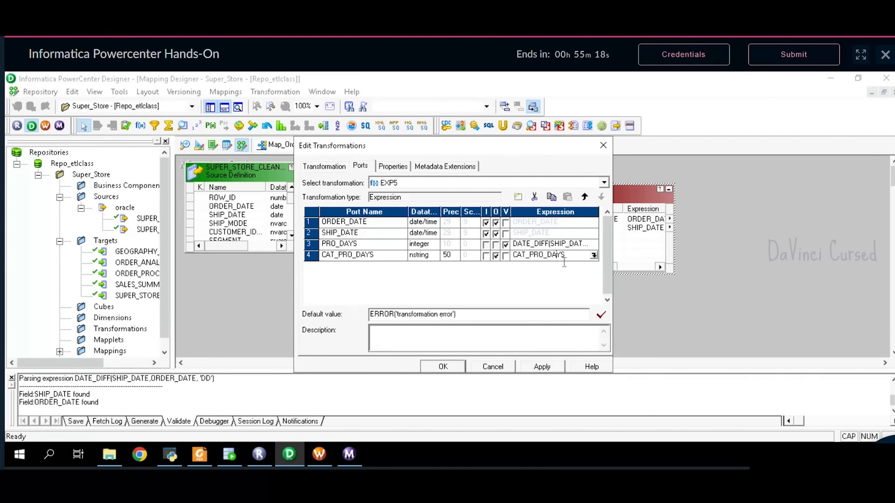
pyautogui.click(593, 256)
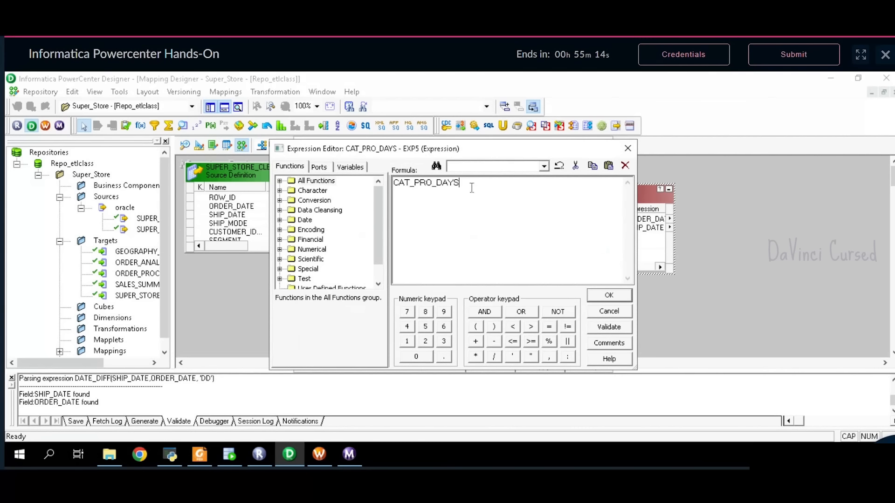
pyautogui.press('BackSpace')
pyautogui.press('BackSpace')
pyautogui.press('BackSpace')
pyautogui.press('BackSpace')
pyautogui.press('BackSpace')
pyautogui.press('BackSpace')
pyautogui.press('BackSpace')
pyautogui.press('BackSpace')
pyautogui.press('BackSpace')
pyautogui.press('BackSpace')
pyautogui.press('BackSpace')
pyautogui.press('BackSpace')
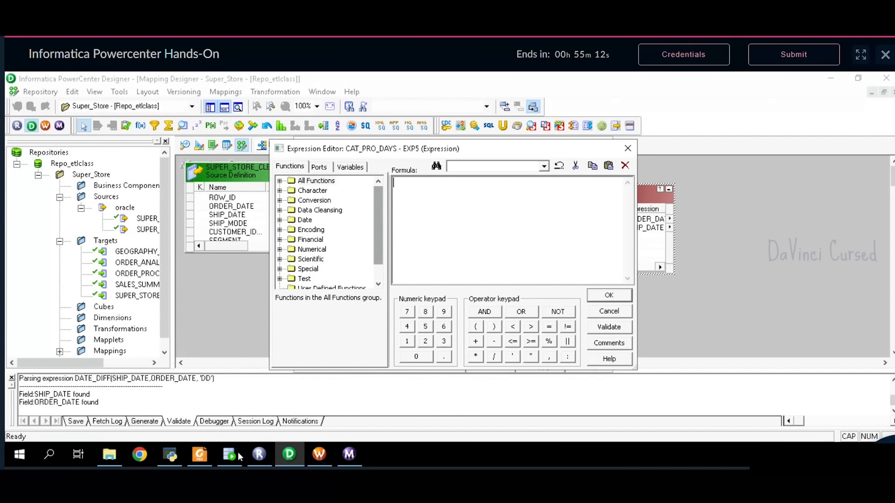
pyautogui.click(200, 455)
pyautogui.scroll(-1, 369, 309)
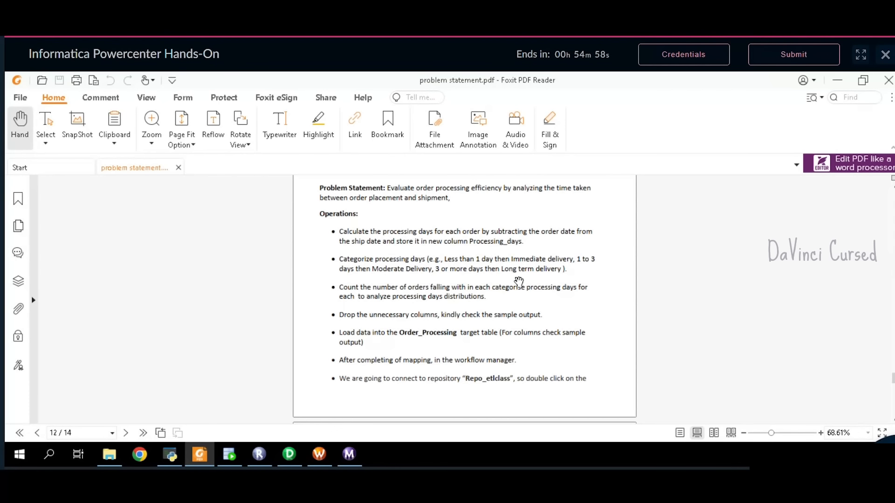
pyautogui.click(289, 455)
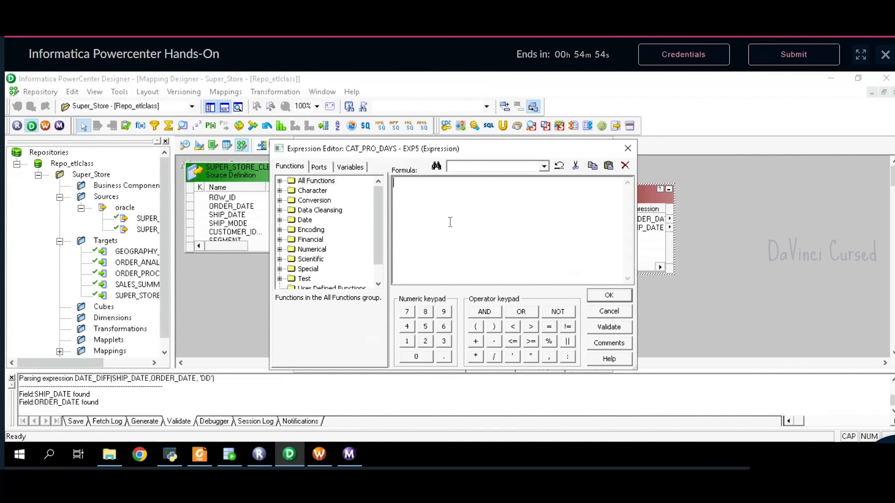
# - Write IIF(PRO_DAYS<1,'Immediate delivery', using the category text copied from the PDF
pyautogui.write('IIF(')
pyautogui.click(319, 167)
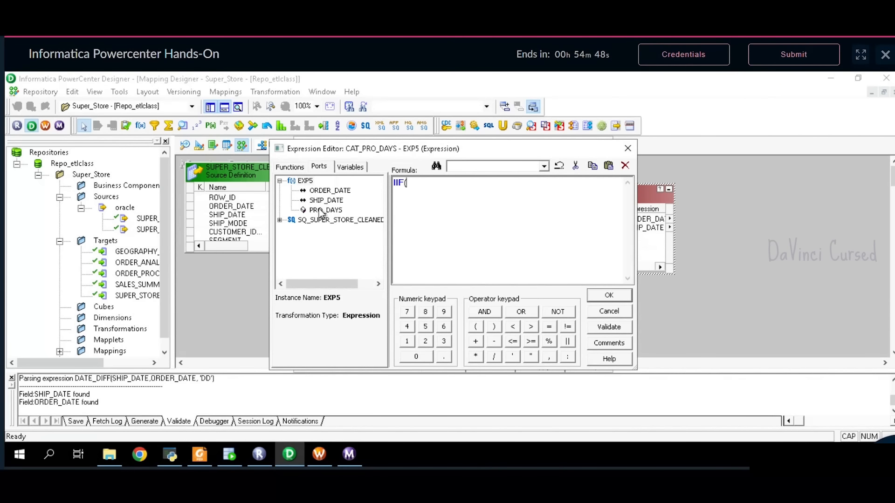
pyautogui.doubleClick(318, 211)
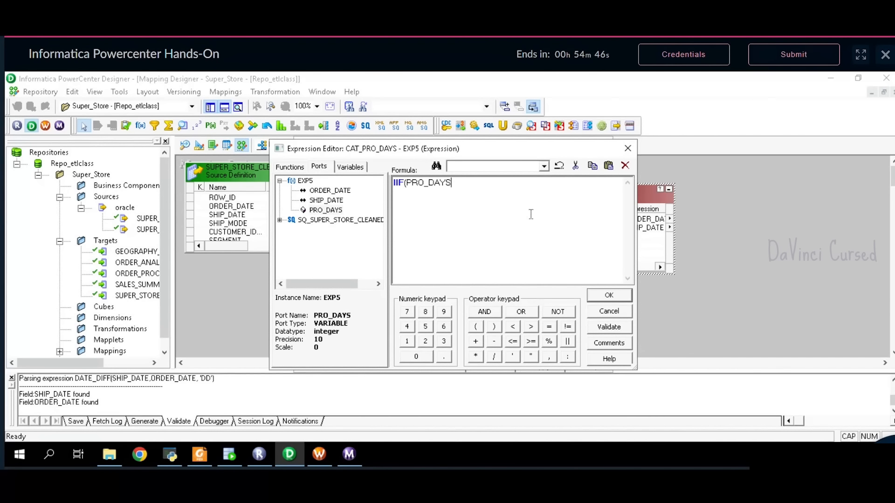
pyautogui.write("<1,'")
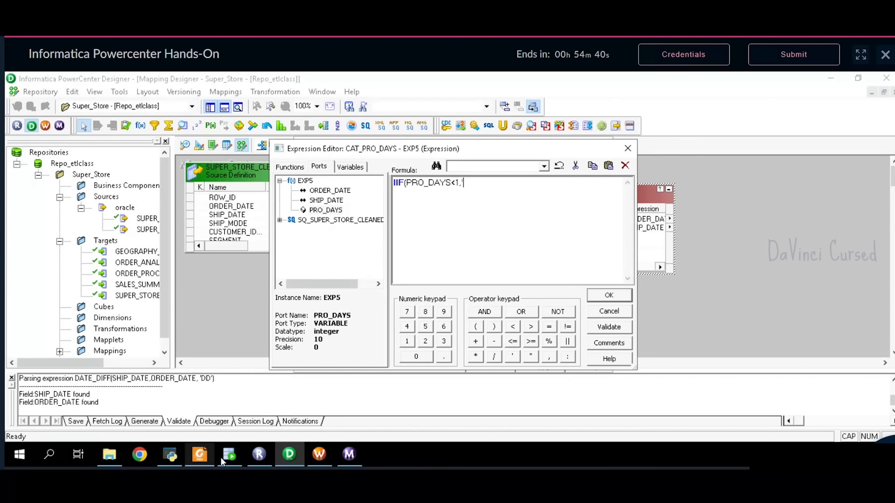
pyautogui.click(199, 455)
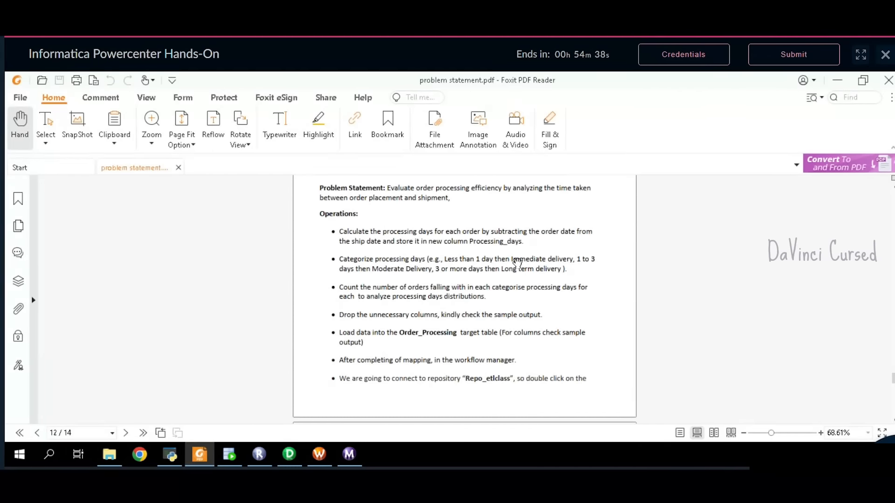
pyautogui.moveTo(512, 259); pyautogui.dragTo(573, 260)
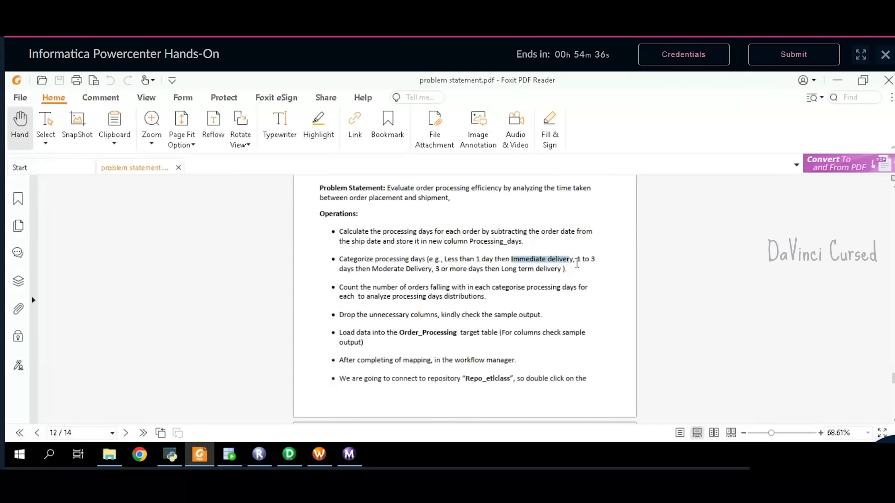
pyautogui.click(529, 244)
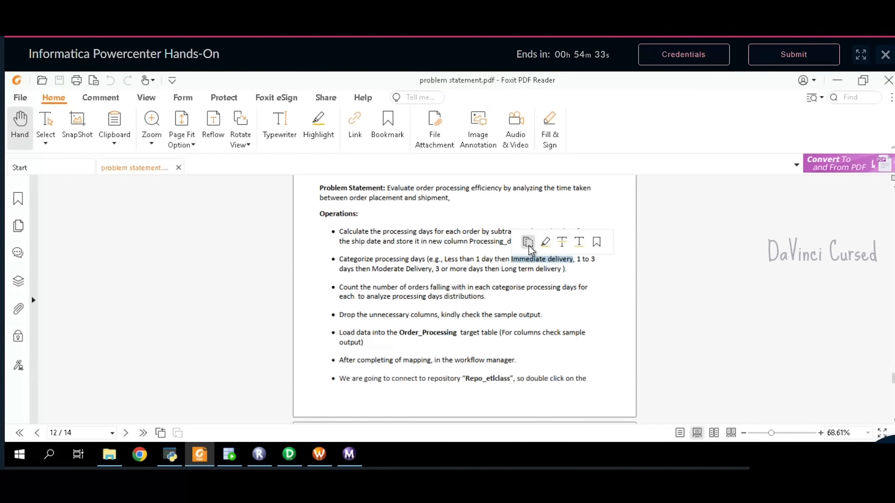
pyautogui.click(293, 460)
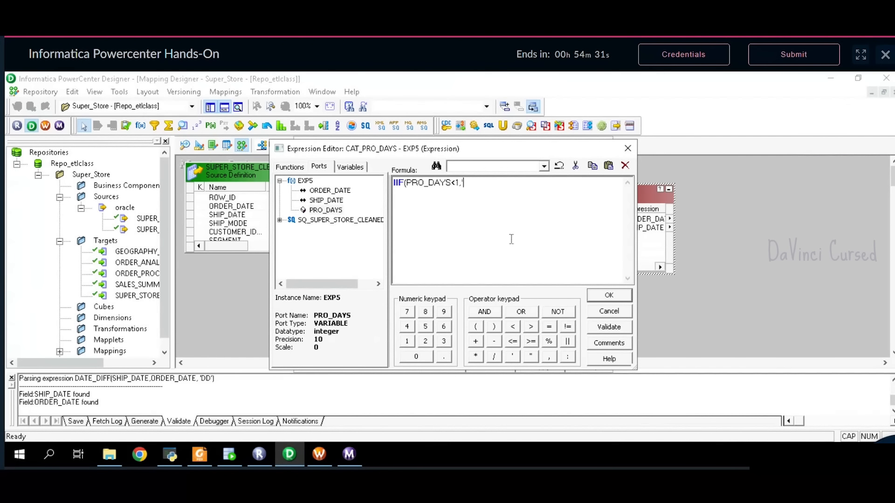
pyautogui.hotkey('ctrl', 'v')
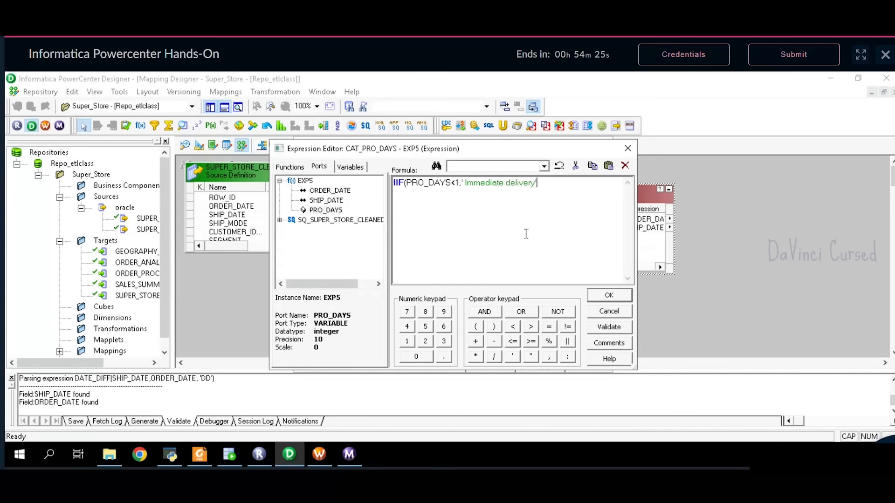
pyautogui.write(',')
pyautogui.press('Return')
# - Add the nested condition IIF(PRO_DAYS>=1 AND PRO_DAYS<=3, and widen the formula editor
pyautogui.write('IIF(')
pyautogui.click(312, 213)
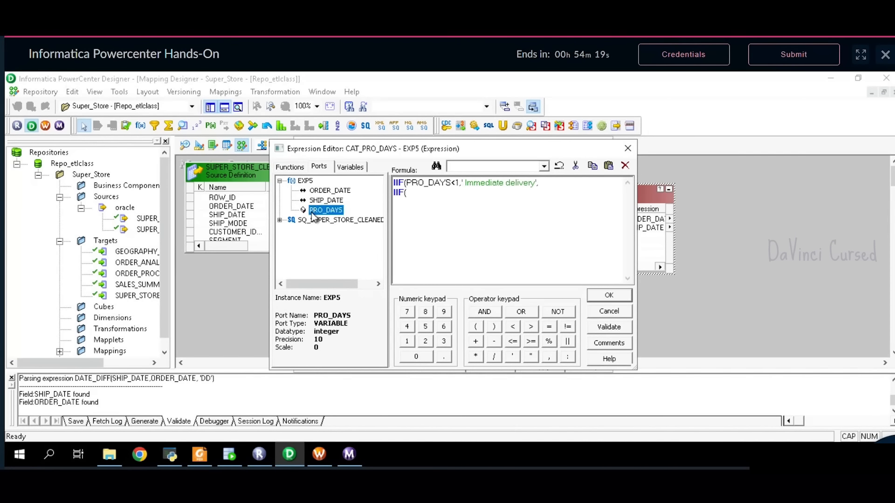
pyautogui.doubleClick(312, 213)
pyautogui.write('<')
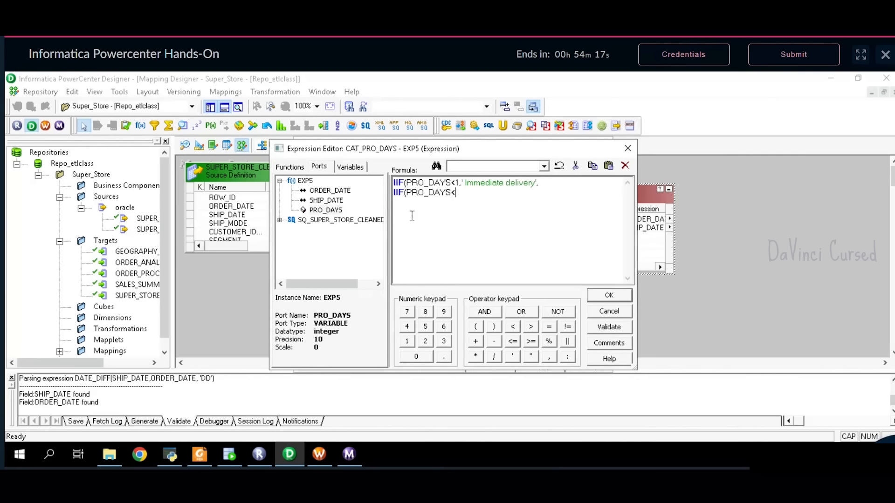
pyautogui.write('=1')
pyautogui.press('Left')
pyautogui.press('Left')
pyautogui.press('BackSpace')
pyautogui.write('>')
pyautogui.press('Right')
pyautogui.press('Right')
pyautogui.click(483, 311)
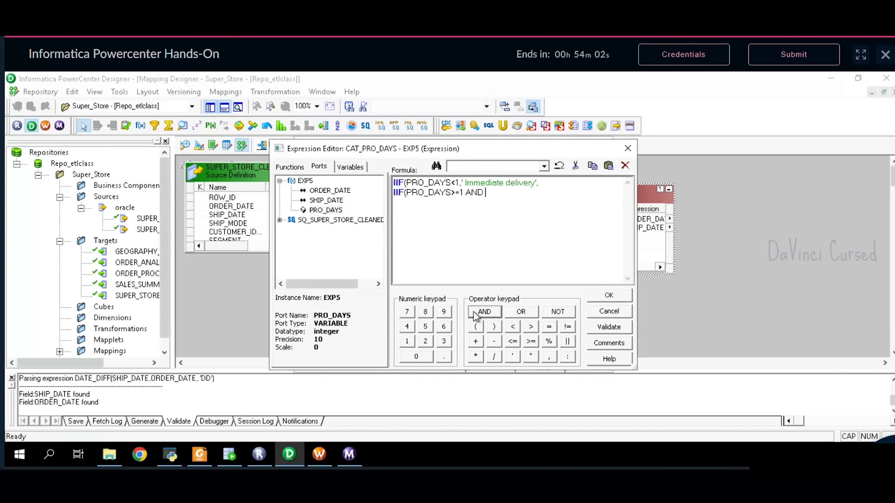
pyautogui.doubleClick(325, 210)
pyautogui.write('<')
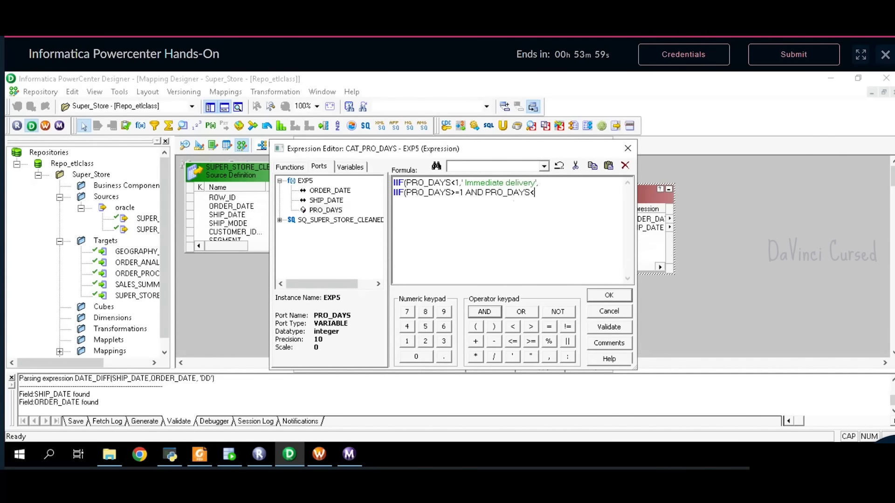
pyautogui.write('=3,')
pyautogui.moveTo(637, 242); pyautogui.dragTo(701, 243)
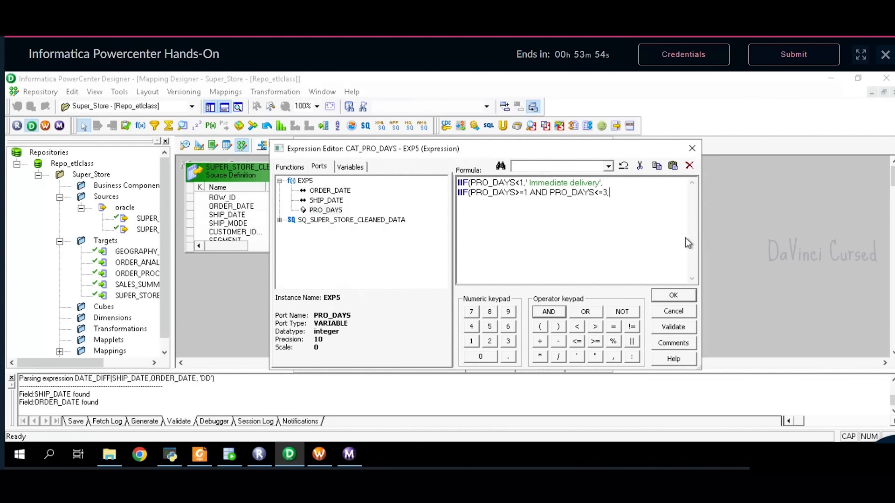
pyautogui.moveTo(454, 267); pyautogui.dragTo(430, 270)
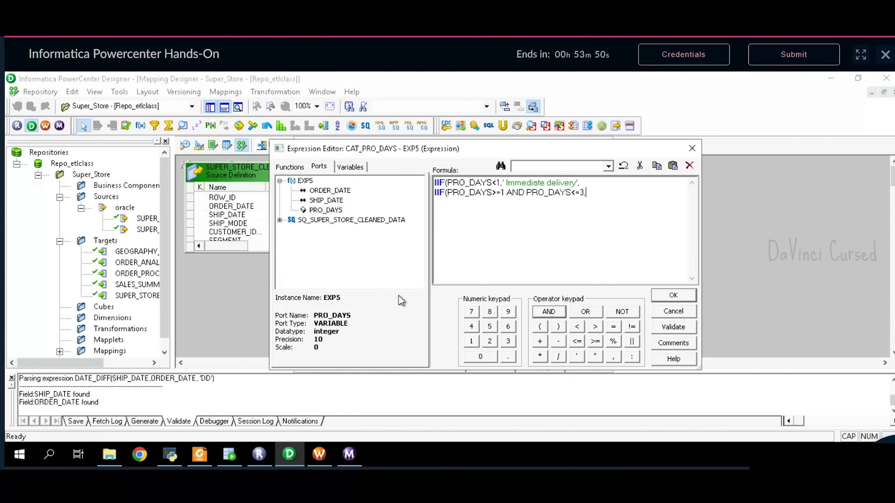
pyautogui.click(200, 455)
# - Copy 'Moderate Delivery' from the PDF and paste it into the formula
pyautogui.click(378, 273)
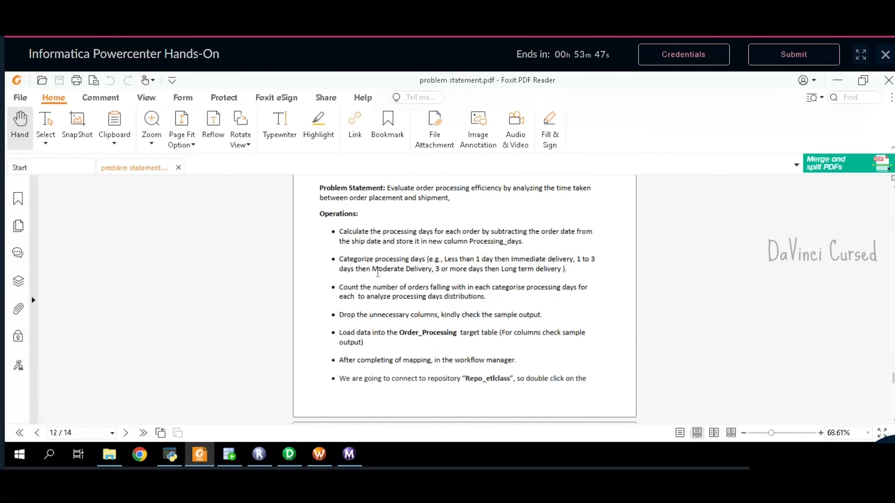
pyautogui.moveTo(373, 273); pyautogui.dragTo(435, 274)
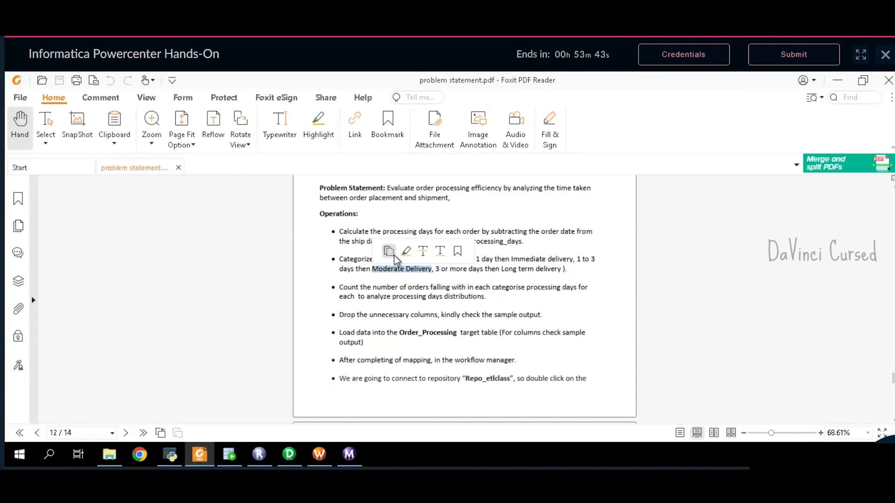
pyautogui.click(390, 252)
pyautogui.click(289, 454)
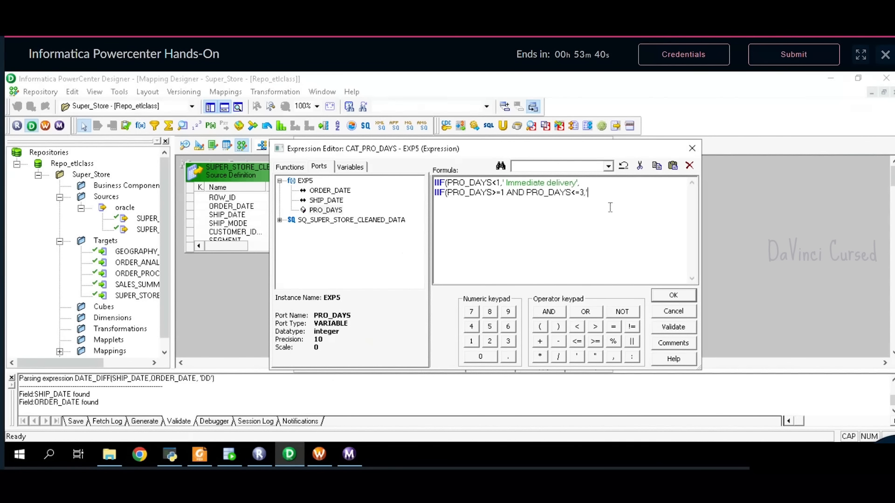
pyautogui.hotkey('ctrl', 'v')
pyautogui.write(',')
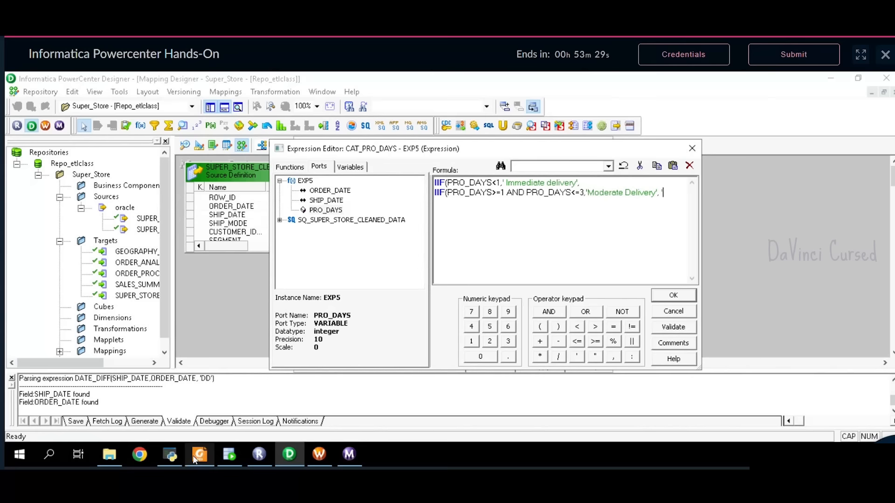
# - Paste 'Long term delivery' from the PDF, close with )), and validate the formula
pyautogui.click(195, 459)
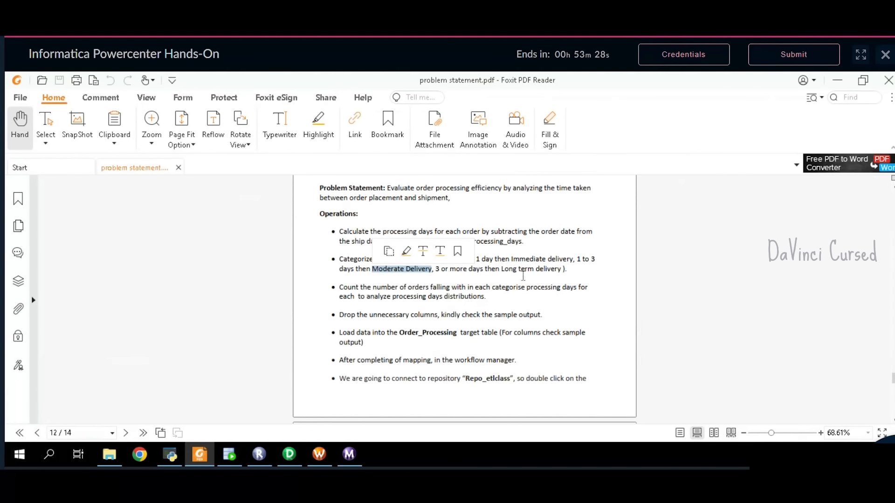
pyautogui.moveTo(502, 270); pyautogui.dragTo(567, 275)
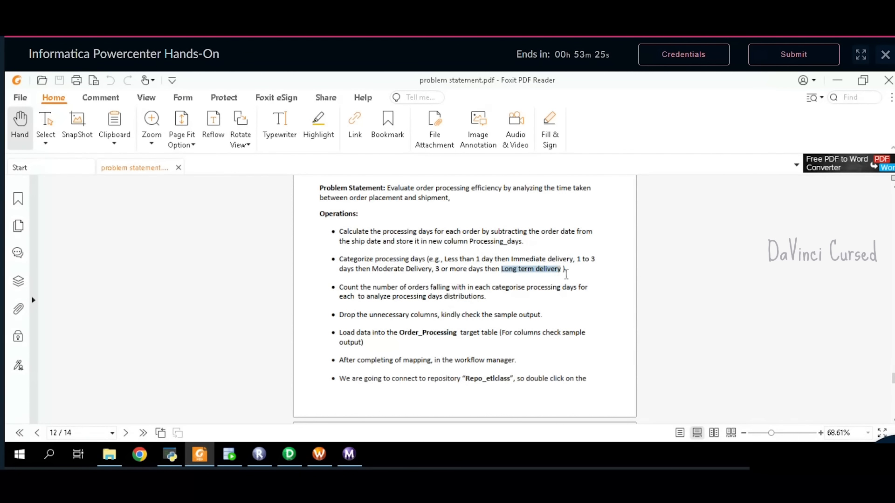
pyautogui.click(518, 252)
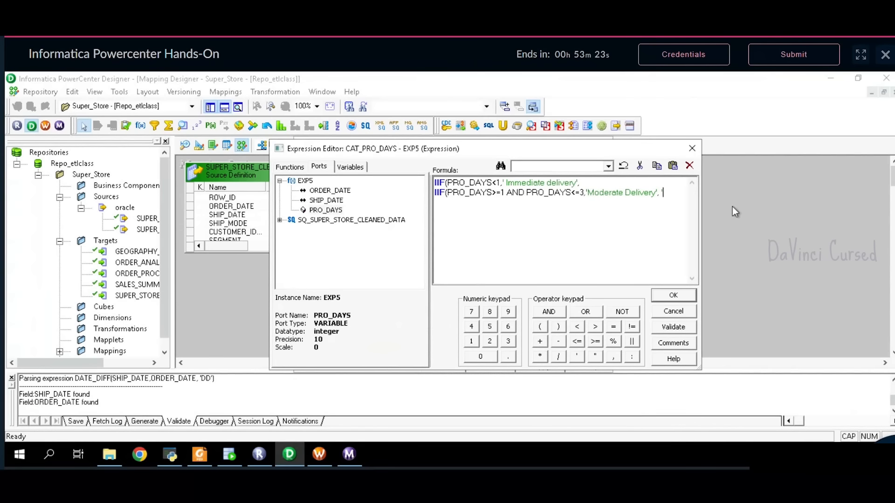
pyautogui.click(289, 454)
pyautogui.hotkey('ctrl', 'v')
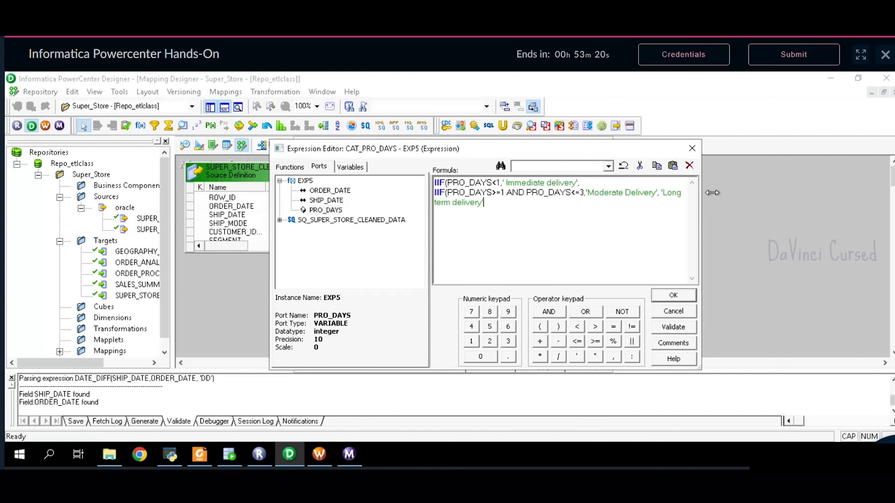
pyautogui.write('))')
pyautogui.moveTo(701, 247); pyautogui.dragTo(744, 248)
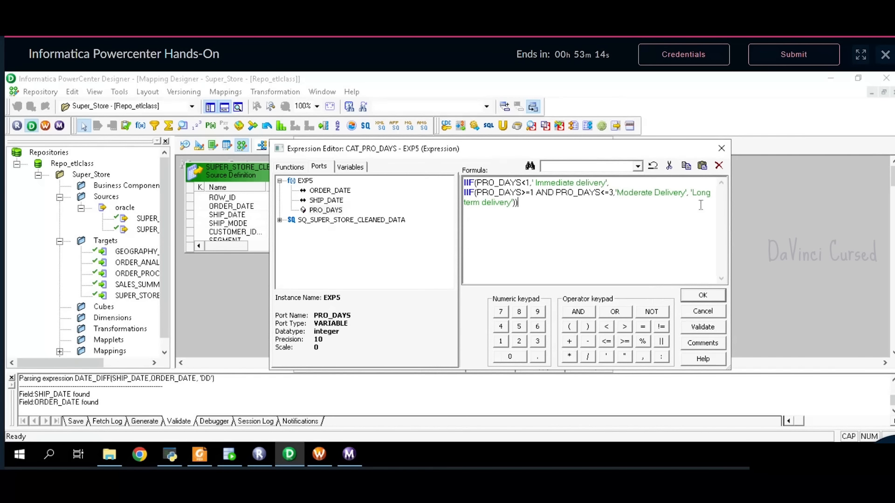
pyautogui.click(702, 328)
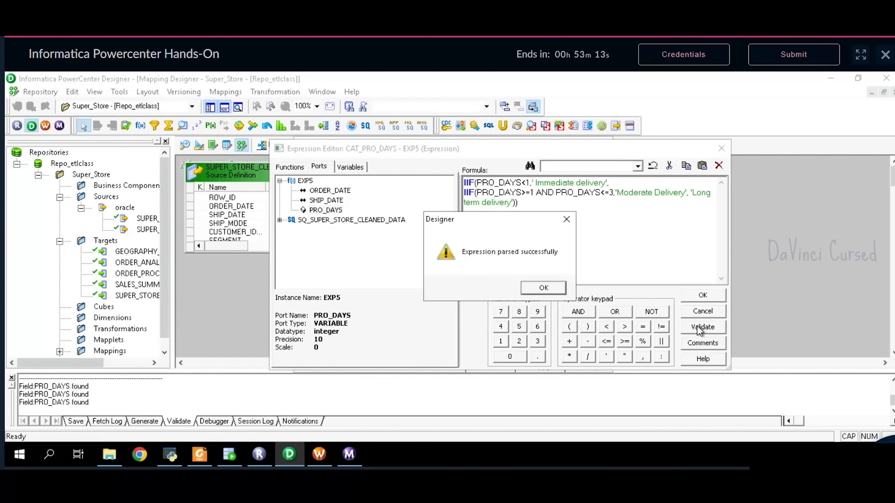
pyautogui.click(548, 289)
pyautogui.click(698, 297)
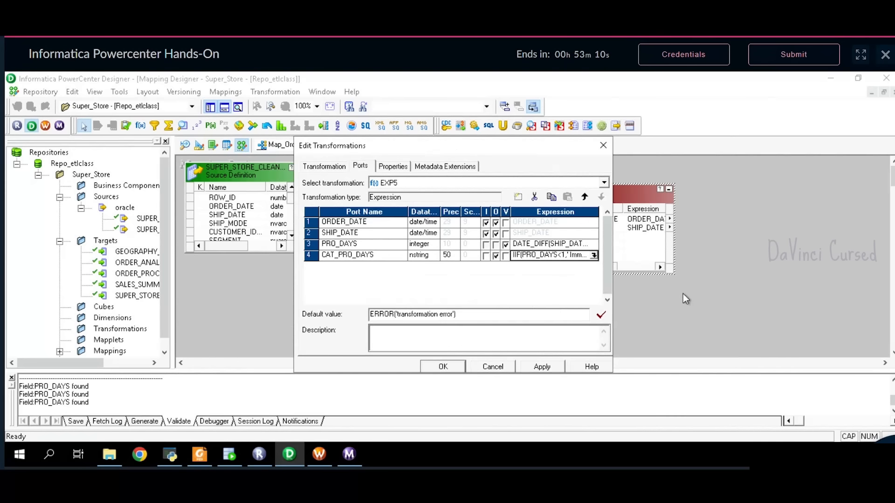
pyautogui.click(542, 367)
pyautogui.click(445, 367)
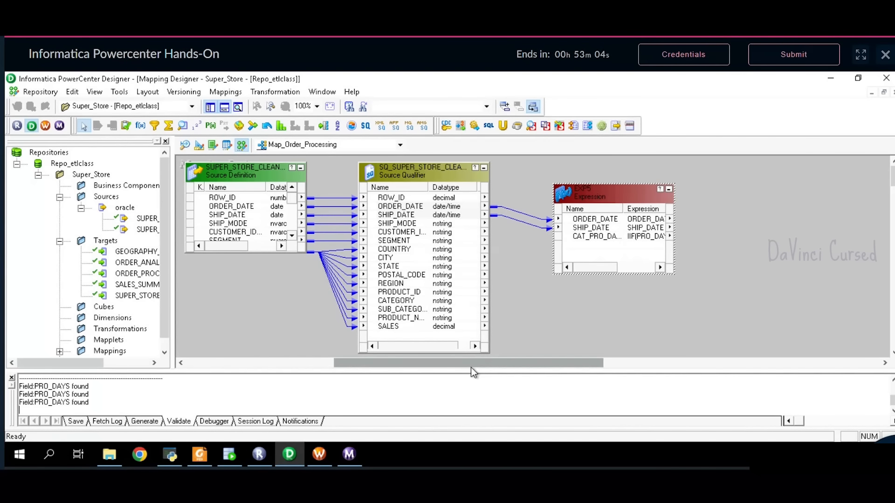
pyautogui.doubleClick(593, 195)
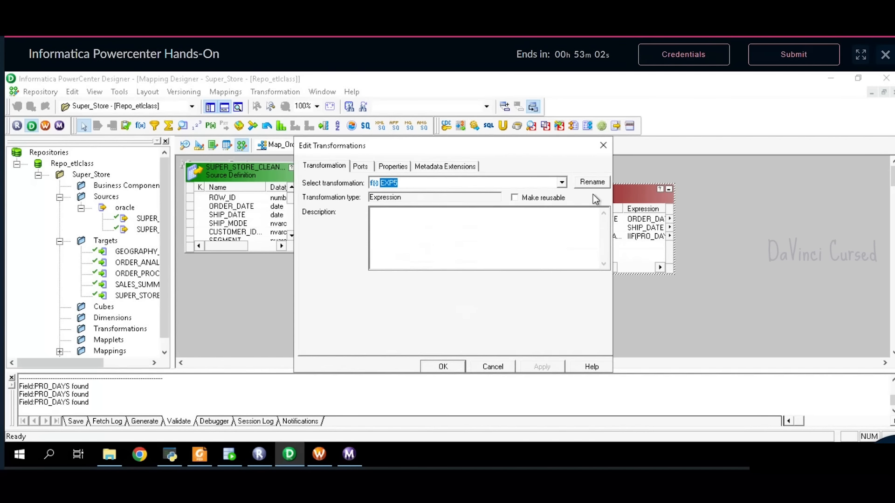
pyautogui.click(359, 166)
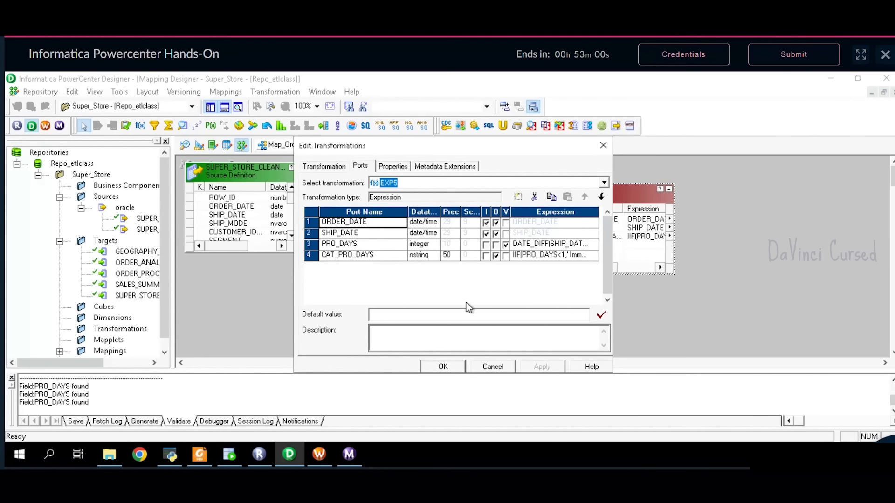
pyautogui.click(442, 366)
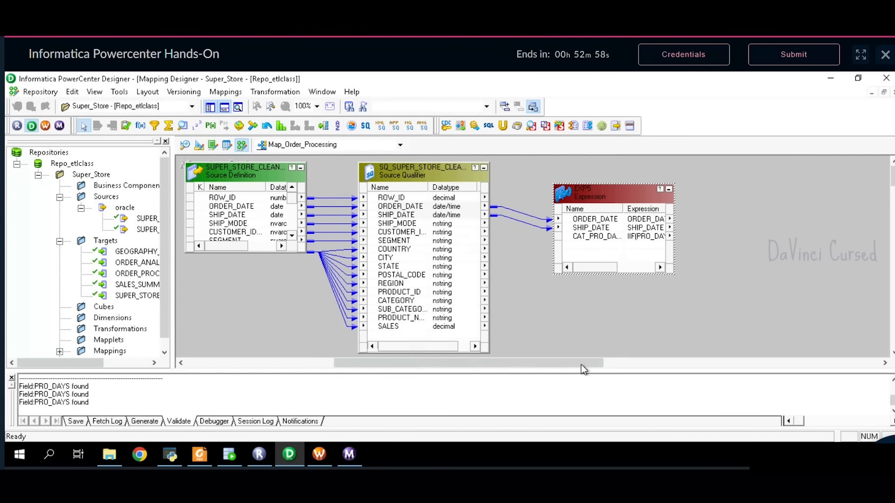
pyautogui.moveTo(584, 370); pyautogui.dragTo(621, 363)
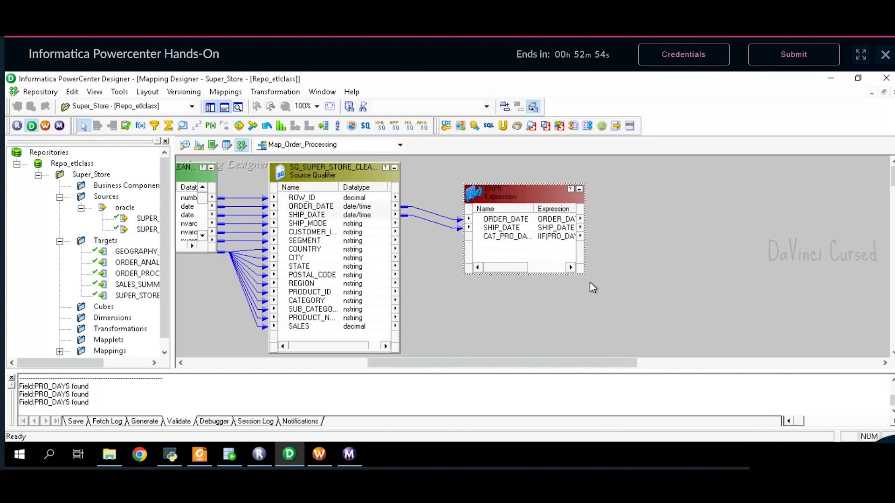
pyautogui.moveTo(544, 362); pyautogui.dragTo(584, 365)
pyautogui.click(200, 455)
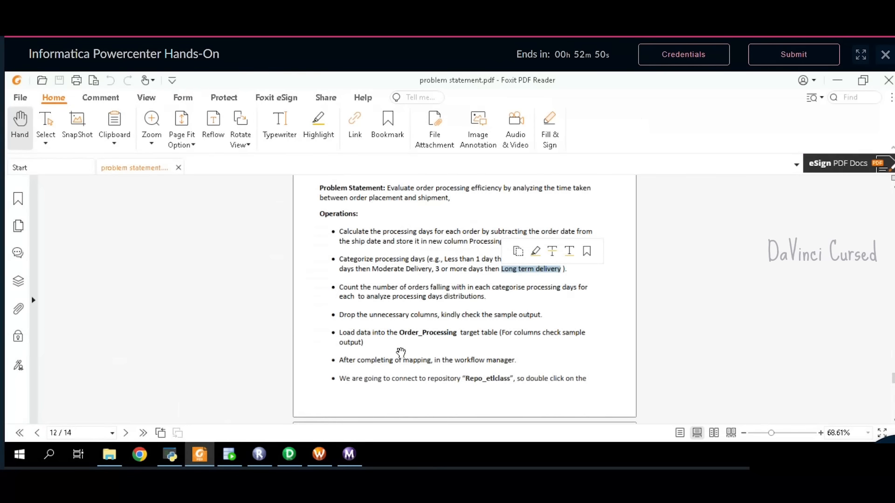
pyautogui.click(401, 293)
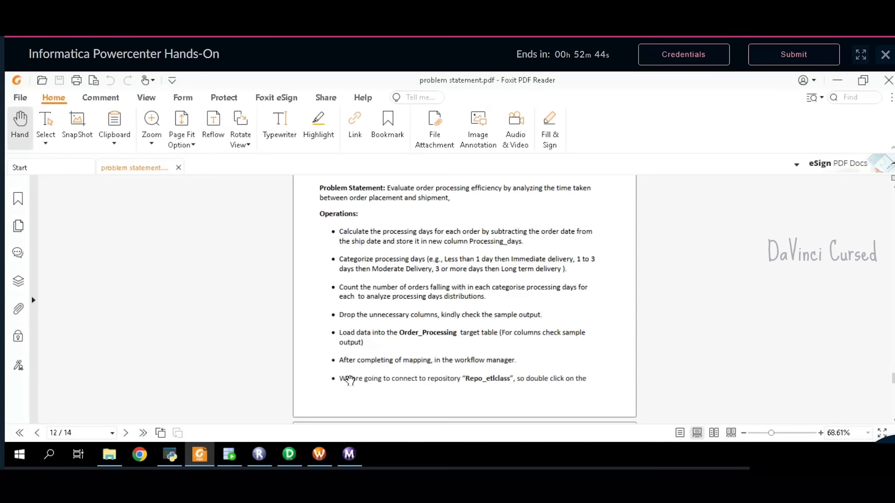
pyautogui.click(289, 455)
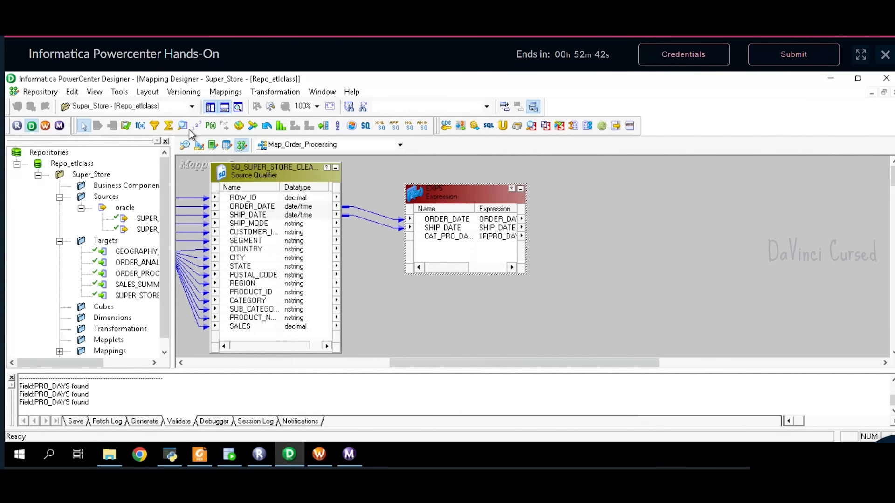
# - Place an Aggregator on the canvas and link CAT_PRO_DAYS from EXP5 into it
pyautogui.click(169, 126)
pyautogui.click(580, 195)
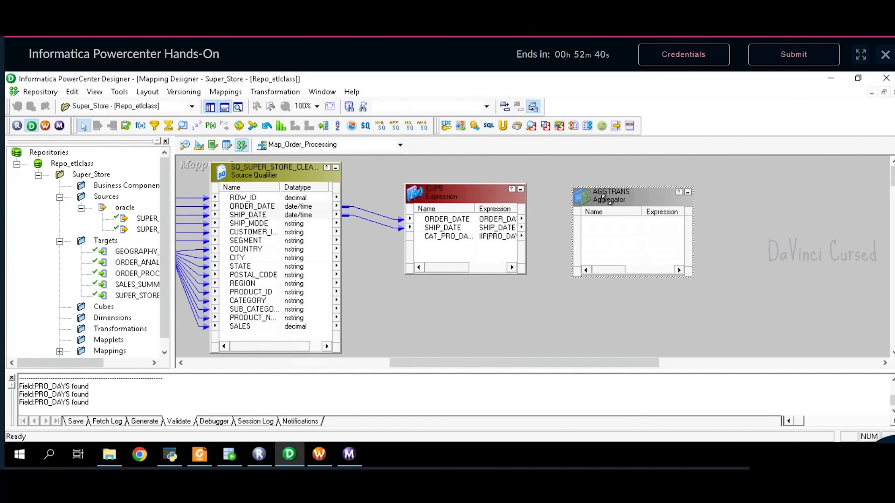
pyautogui.moveTo(615, 198); pyautogui.dragTo(619, 192)
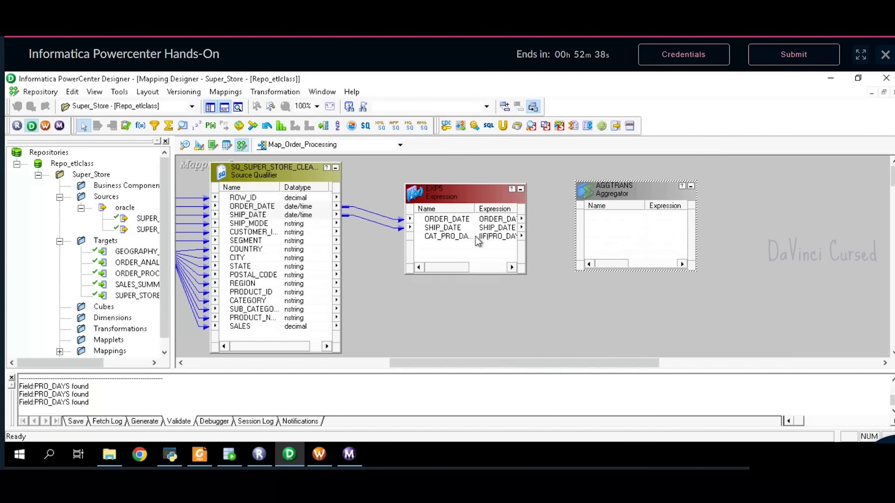
pyautogui.moveTo(475, 238); pyautogui.dragTo(609, 216)
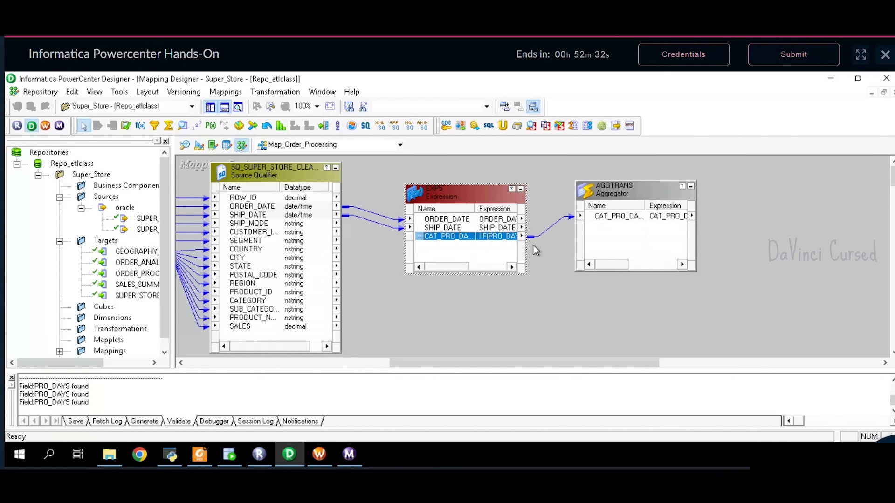
# - Rename the Aggregator to AGG5 and show its ports
pyautogui.click(626, 195)
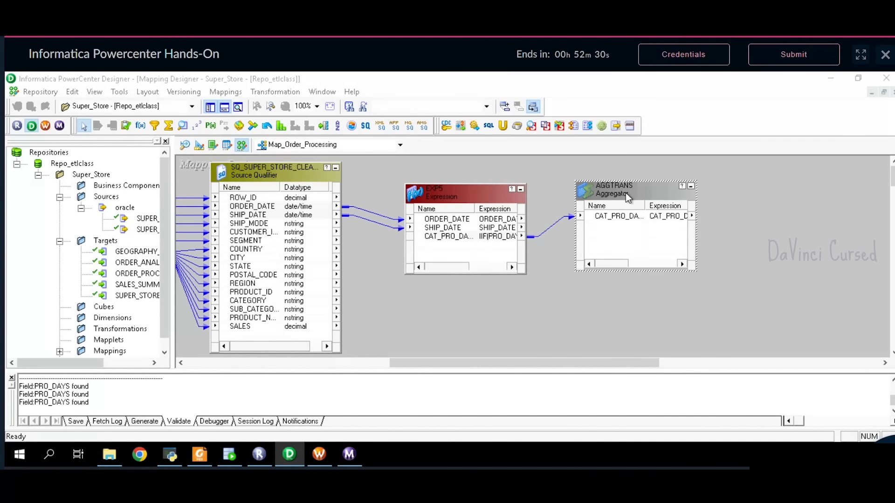
pyautogui.doubleClick(626, 192)
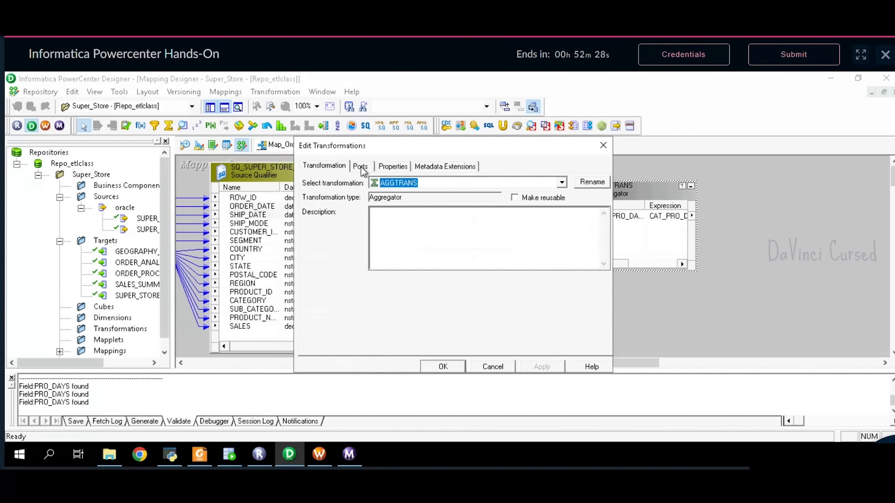
pyautogui.click(594, 183)
pyautogui.write('AGG5')
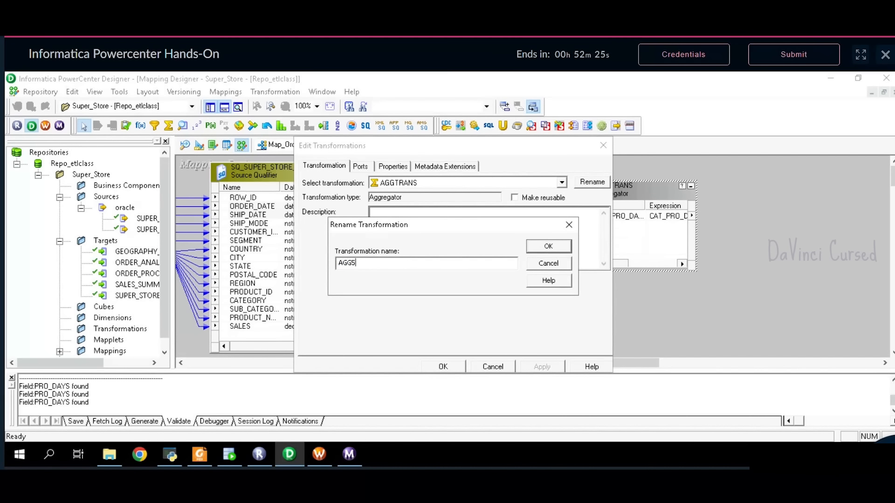
pyautogui.press('Return')
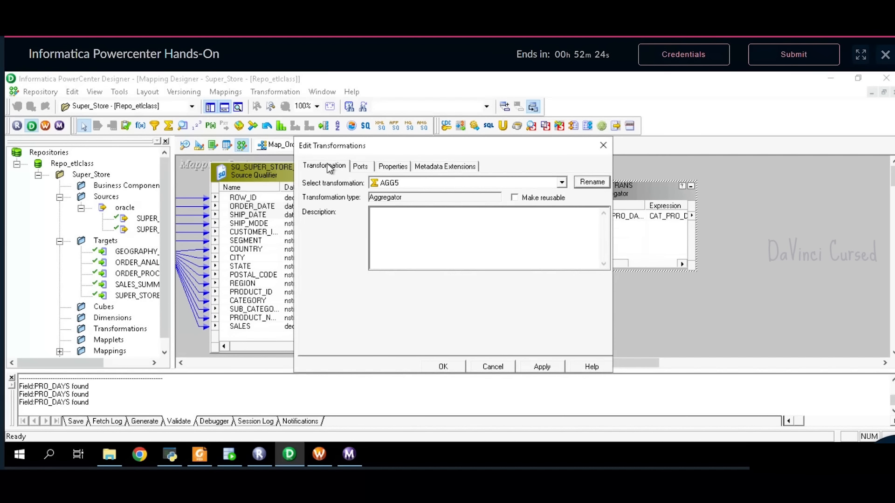
pyautogui.click(361, 166)
pyautogui.click(306, 247)
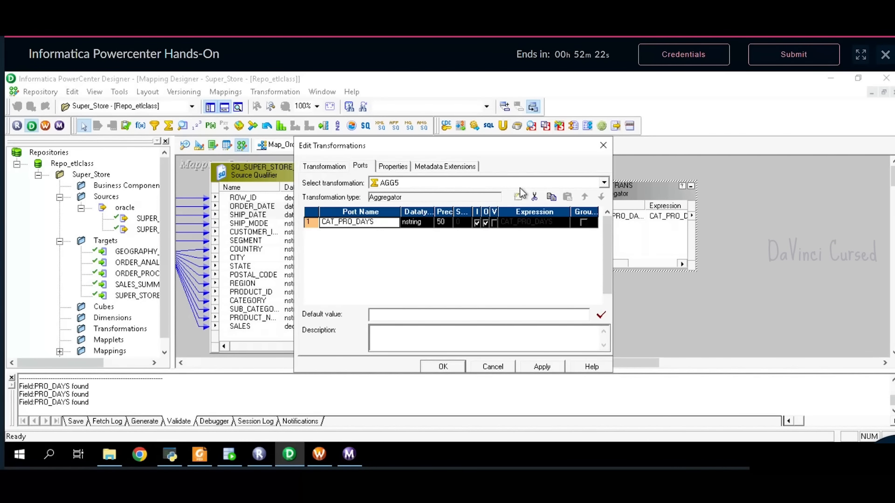
# - Add an output-only integer port ORD_COUNT to AGG5
pyautogui.click(518, 197)
pyautogui.click(209, 452)
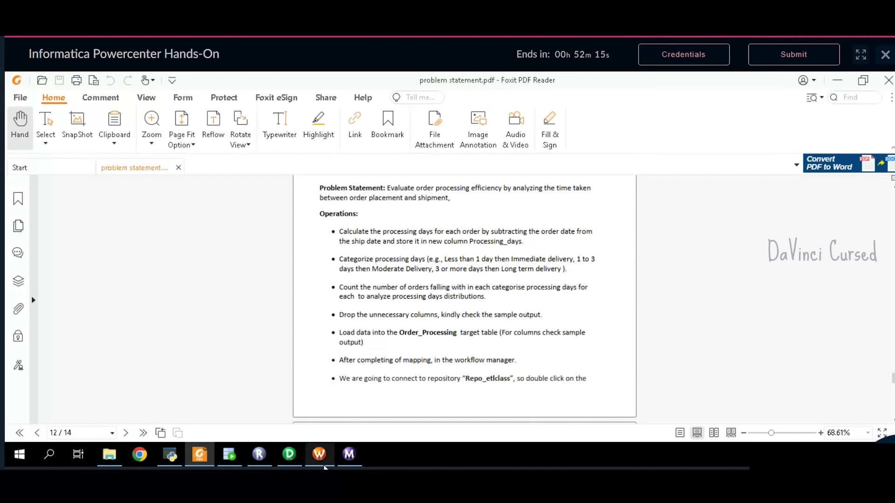
pyautogui.scroll(-15, 511, 327)
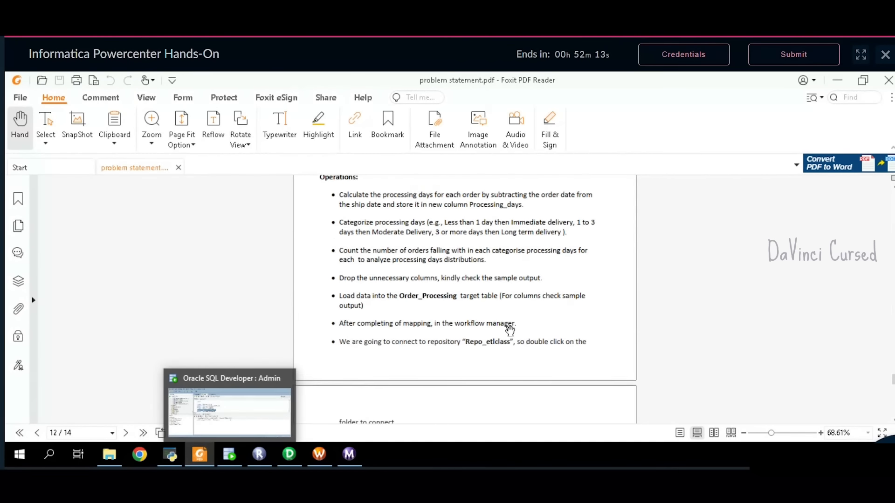
pyautogui.scroll(-1, 515, 334)
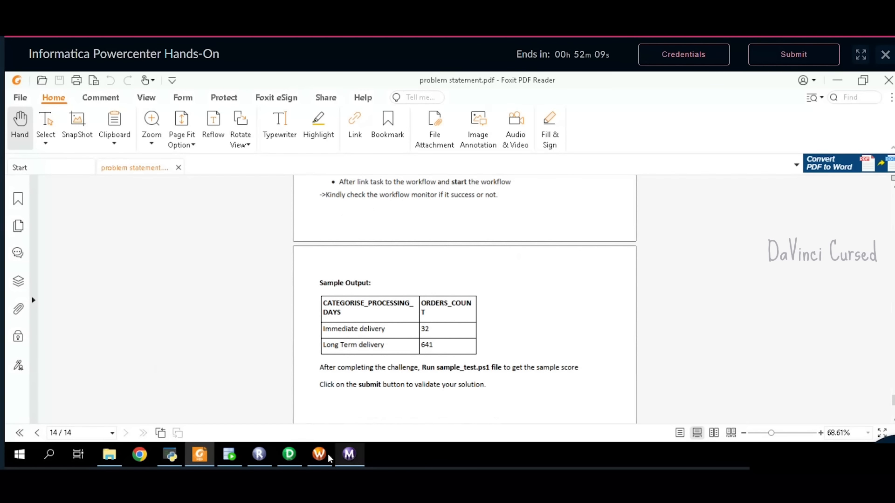
pyautogui.click(294, 454)
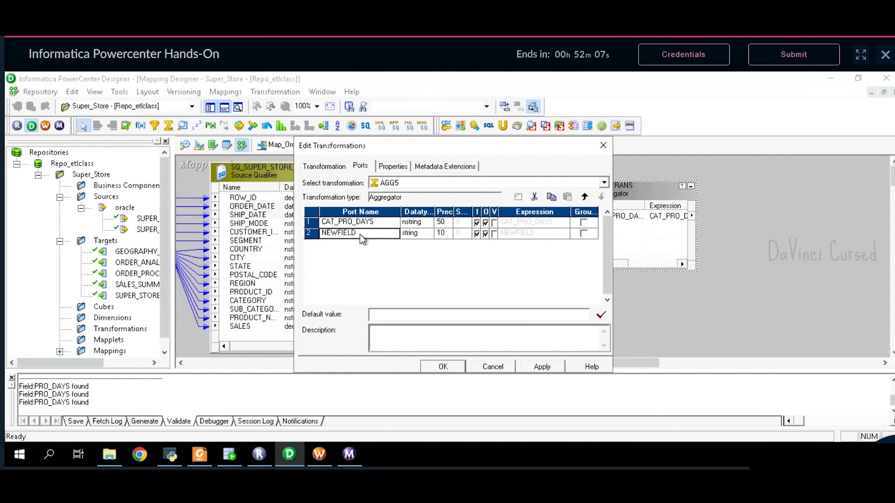
pyautogui.click(360, 234)
pyautogui.press('BackSpace')
pyautogui.press('BackSpace')
pyautogui.press('BackSpace')
pyautogui.press('BackSpace')
pyautogui.press('BackSpace')
pyautogui.press('BackSpace')
pyautogui.write('ORD_COUNT')
pyautogui.click(421, 234)
pyautogui.click(420, 236)
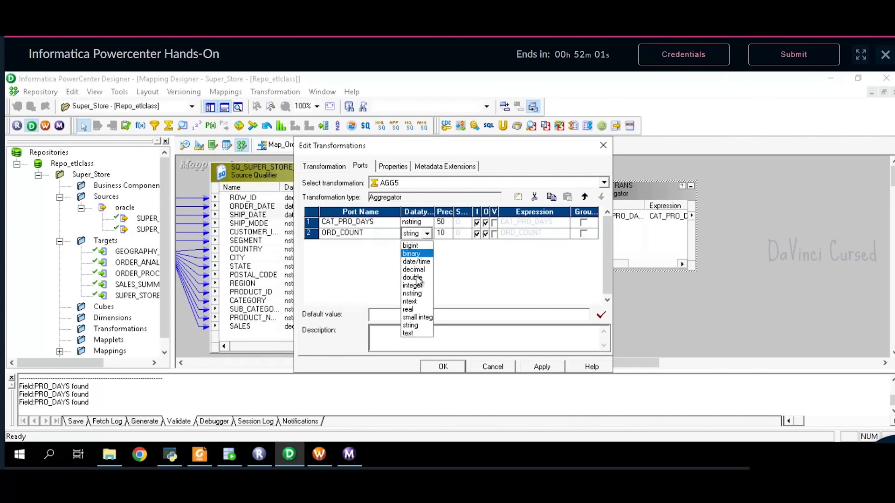
pyautogui.click(411, 286)
pyautogui.click(477, 234)
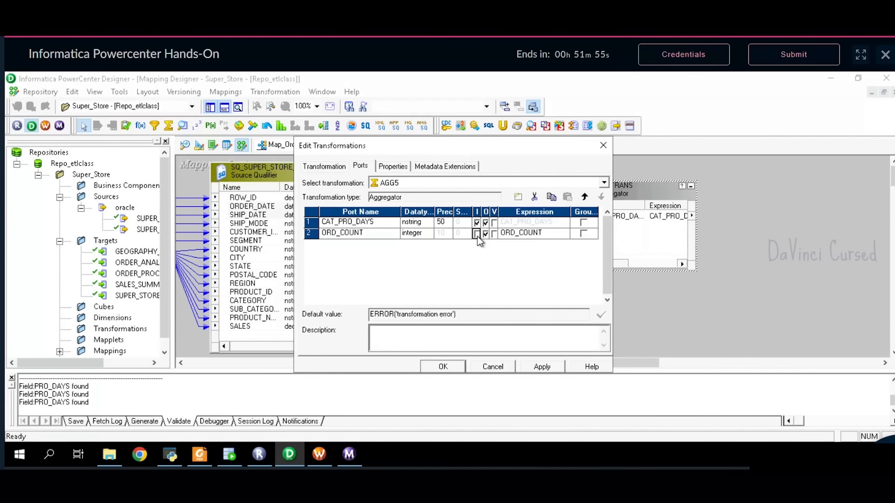
# - Set ORD_COUNT to a validated COUNT(*), group by CAT_PRO_DAYS, and apply the changes
pyautogui.click(524, 236)
pyautogui.click(567, 233)
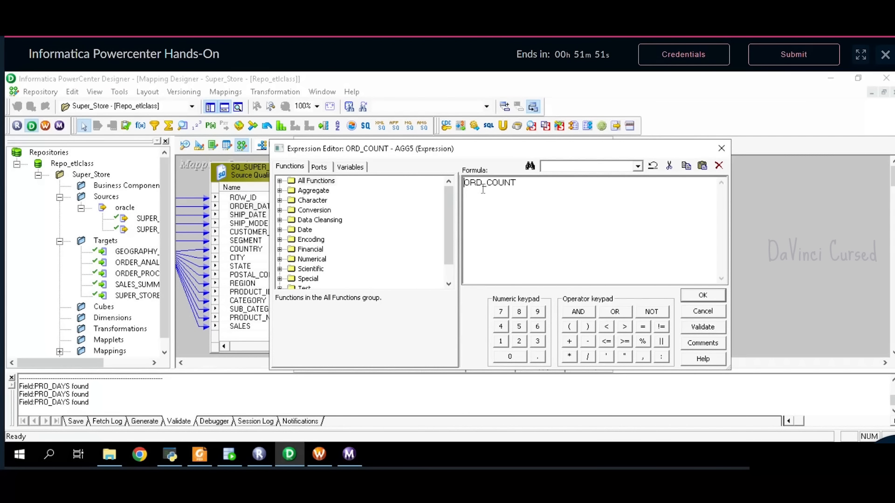
pyautogui.press('BackSpace')
pyautogui.press('BackSpace')
pyautogui.press('BackSpace')
pyautogui.press('BackSpace')
pyautogui.click(706, 328)
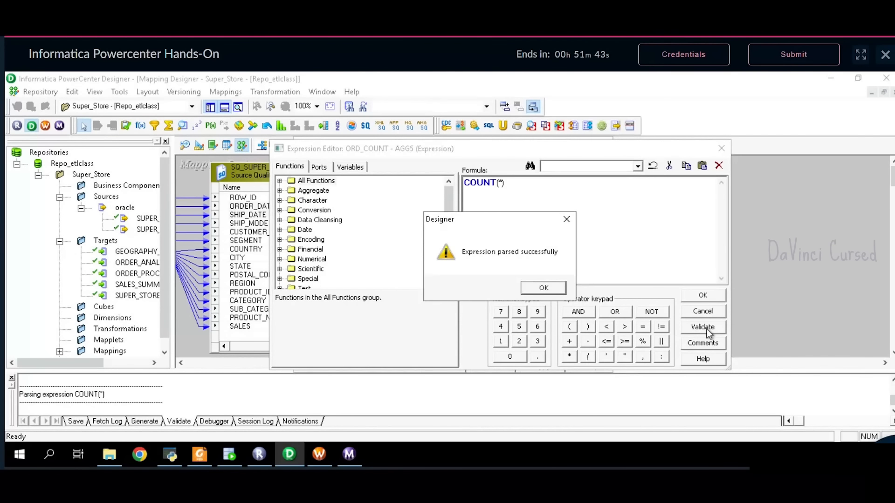
pyautogui.click(539, 288)
pyautogui.click(690, 296)
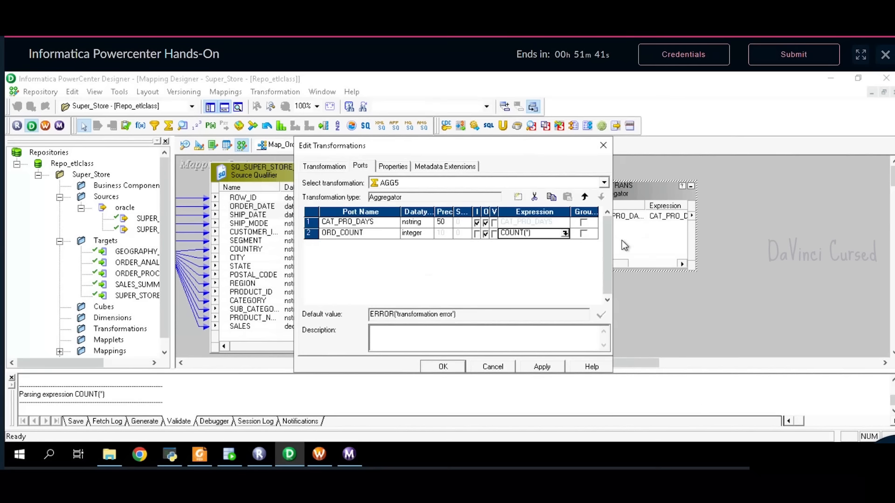
pyautogui.click(584, 224)
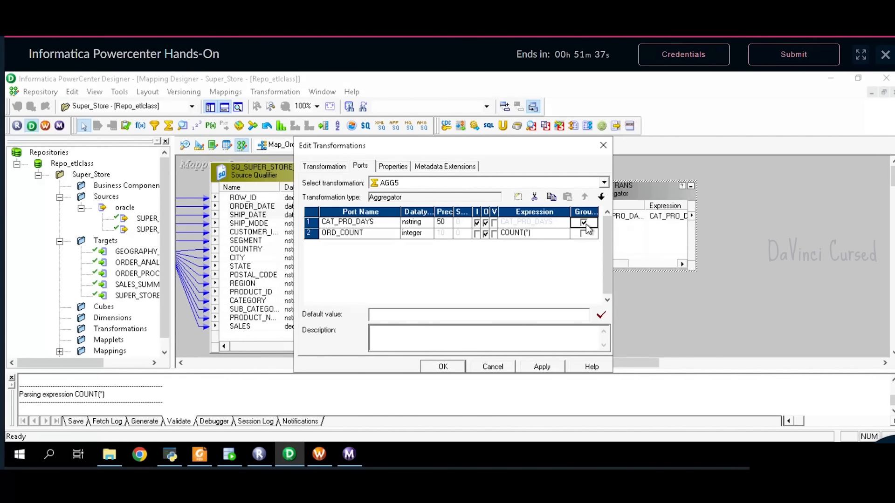
pyautogui.click(530, 367)
pyautogui.click(449, 368)
pyautogui.moveTo(485, 363); pyautogui.dragTo(516, 366)
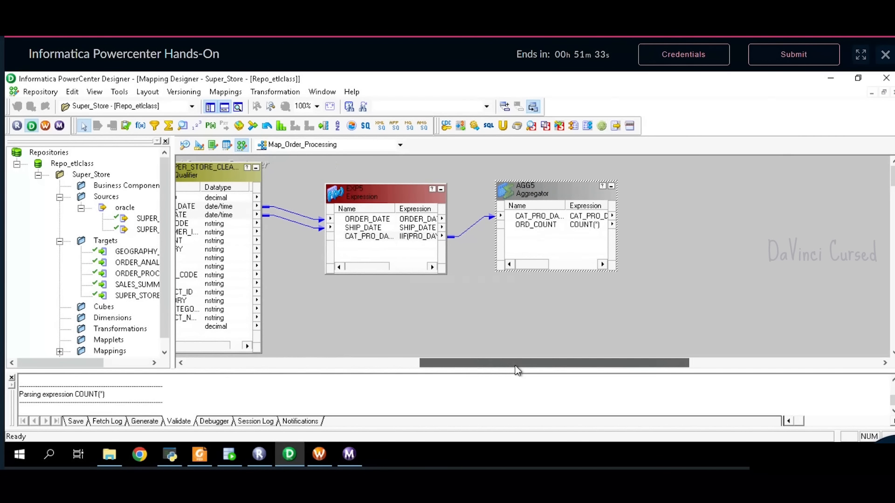
# - Add the ORDER_PROCESSING target and link AGG5's CAT_PRO_DAYS and ORD_COUNT ports to it
pyautogui.click(144, 276)
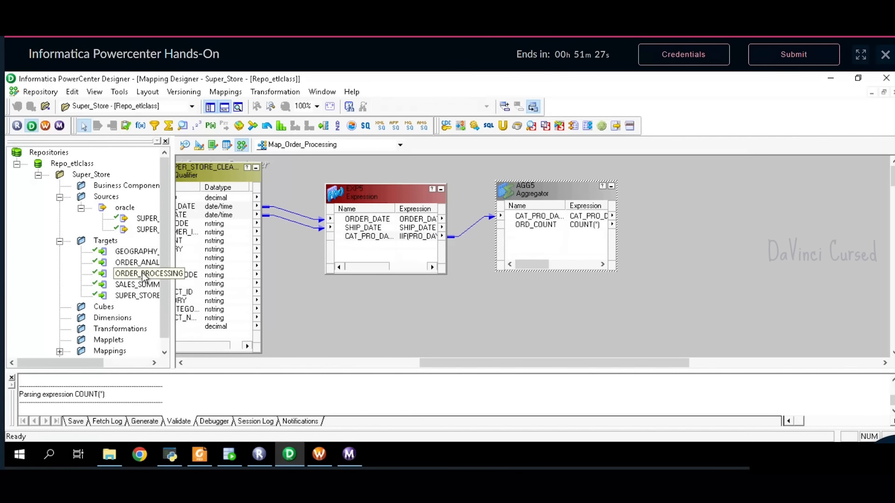
pyautogui.moveTo(144, 275); pyautogui.dragTo(695, 177)
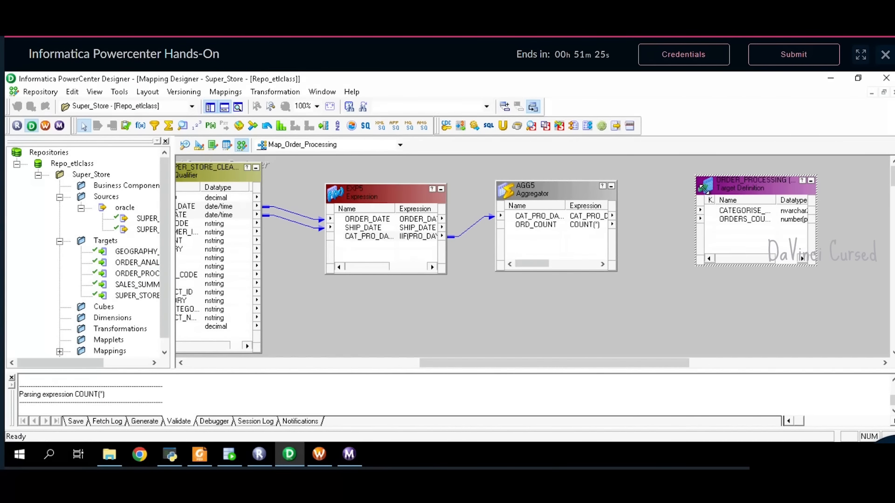
pyautogui.click(548, 220)
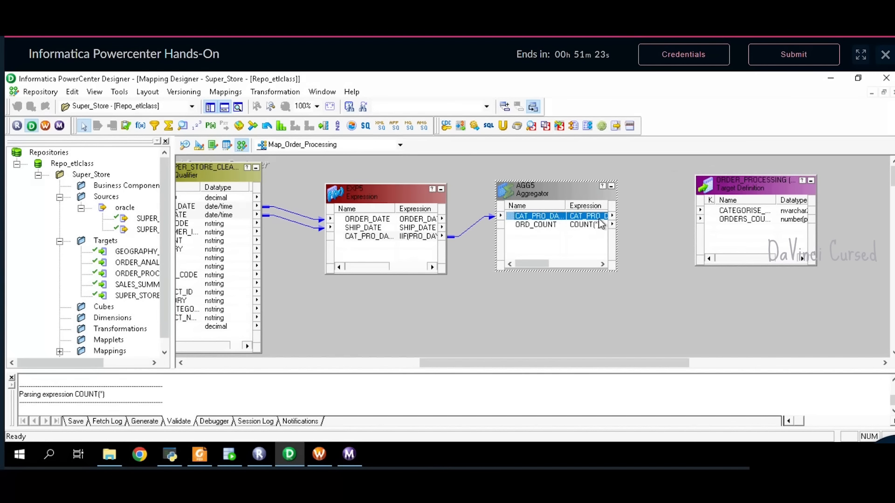
pyautogui.moveTo(600, 218); pyautogui.dragTo(738, 216)
pyautogui.moveTo(566, 227); pyautogui.dragTo(761, 224)
# - Save Map_Order_Processing, arrange its objects in one row, then switch to Workflow Manager
pyautogui.click(35, 92)
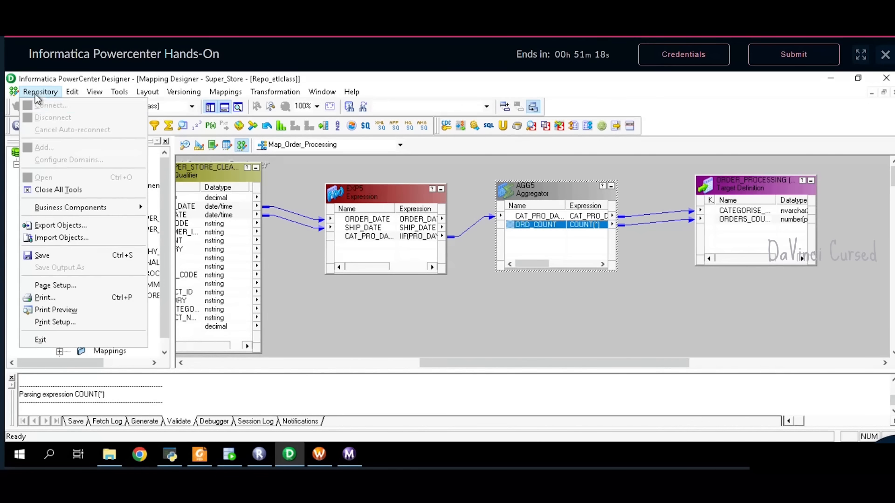
pyautogui.click(68, 255)
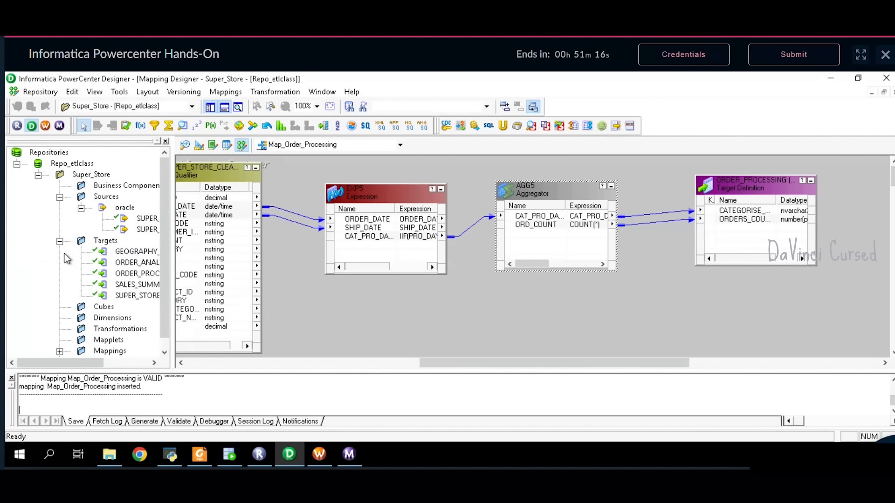
pyautogui.moveTo(507, 363); pyautogui.dragTo(489, 363)
pyautogui.rightClick(466, 316)
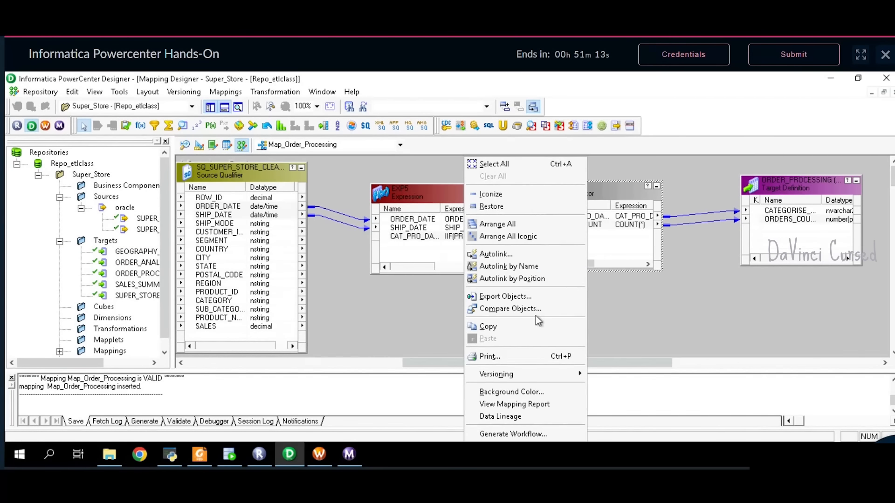
pyautogui.click(497, 223)
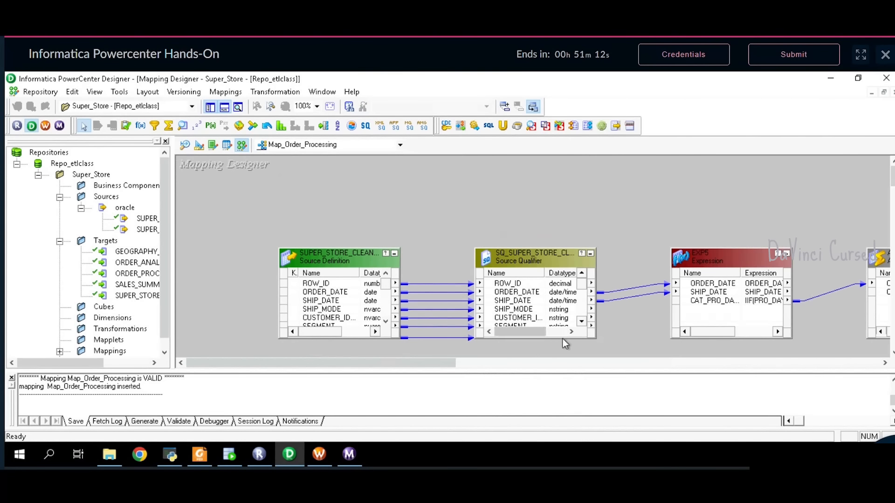
pyautogui.moveTo(513, 362); pyautogui.dragTo(628, 367)
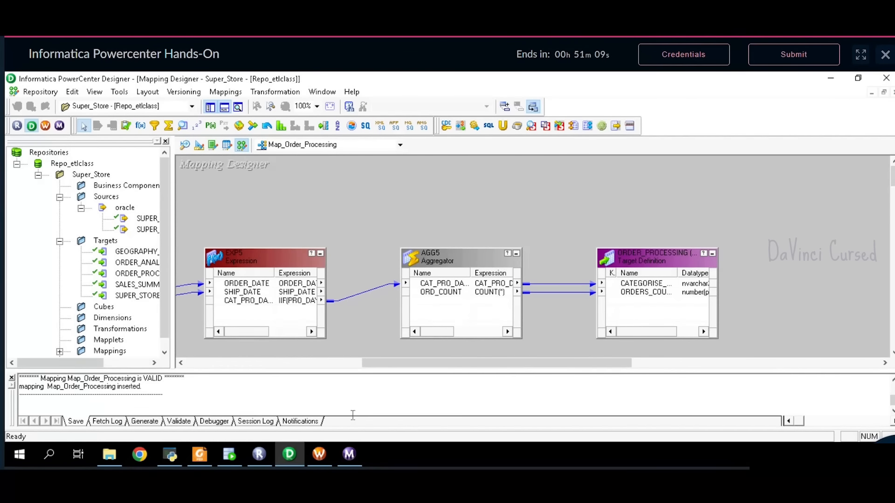
pyautogui.click(326, 448)
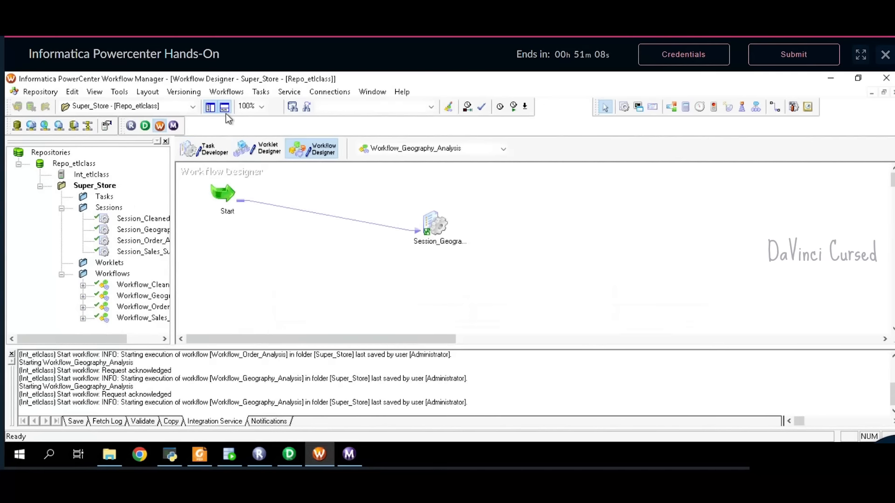
# - Create workflow Workflow_Order_Processing, taking its name from the problem statement PDF
pyautogui.click(224, 95)
pyautogui.click(225, 107)
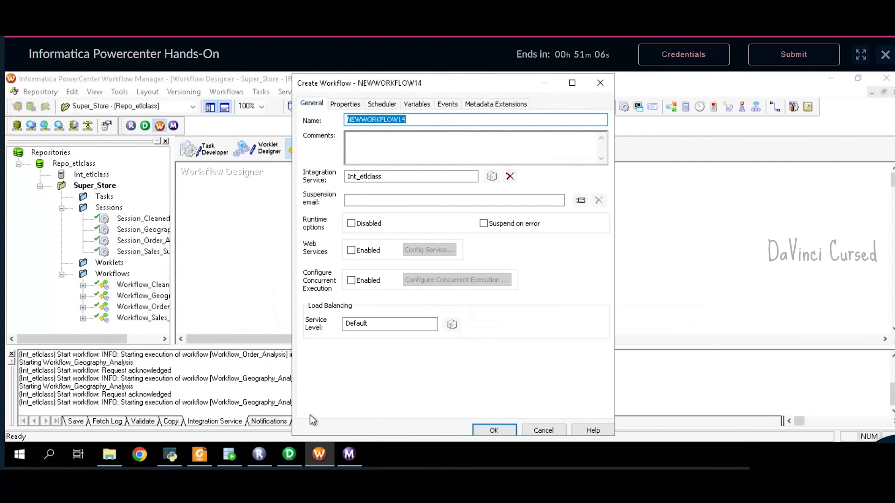
pyautogui.click(194, 459)
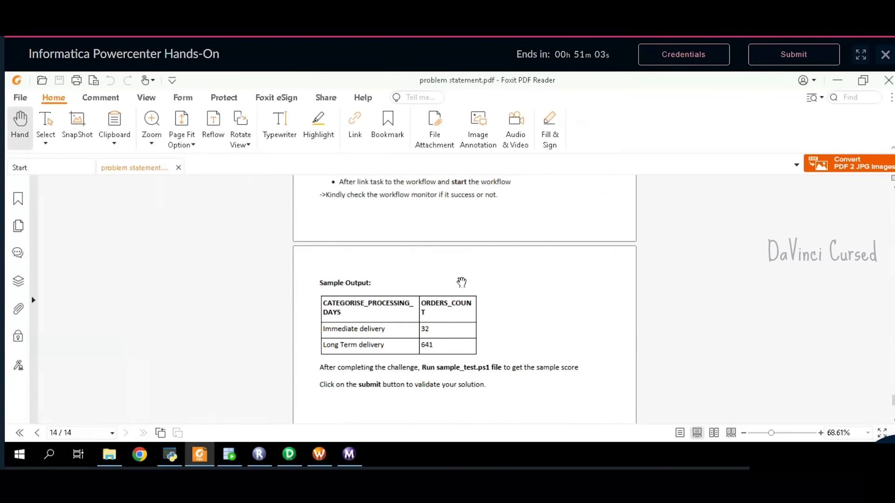
pyautogui.scroll(15, 462, 284)
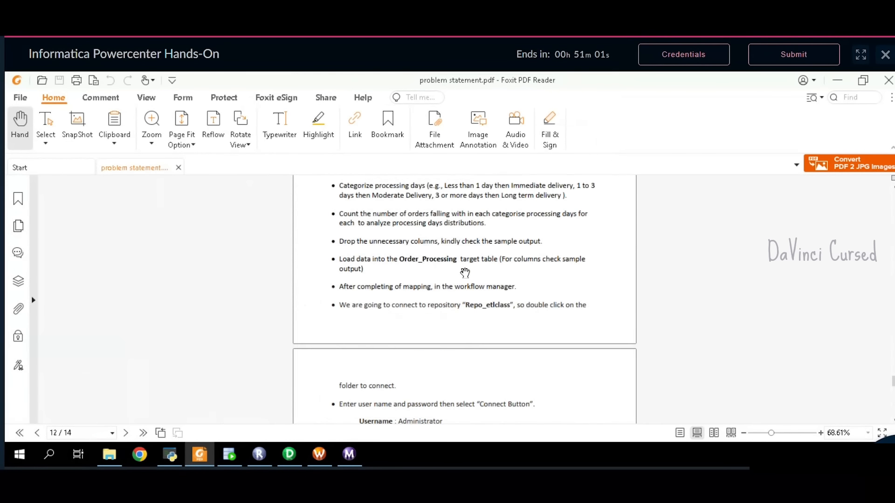
pyautogui.scroll(2, 465, 272)
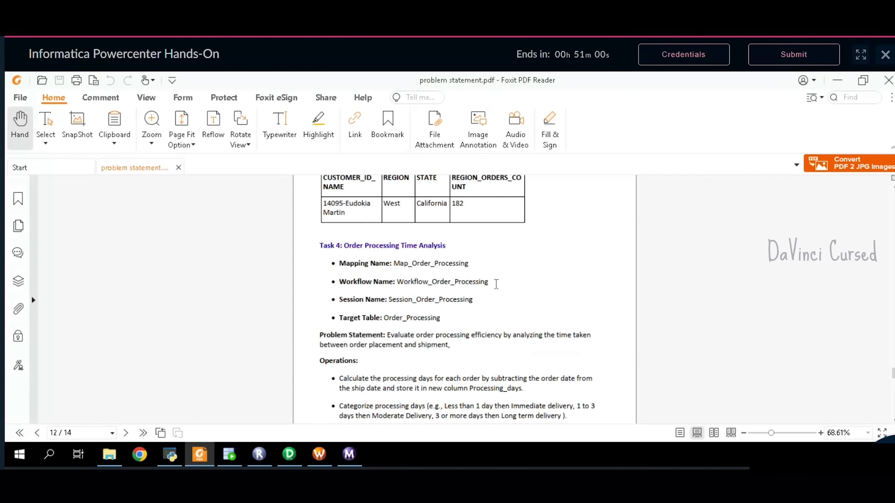
pyautogui.moveTo(493, 286); pyautogui.dragTo(405, 288)
pyautogui.hotkey('ctrl', 'c')
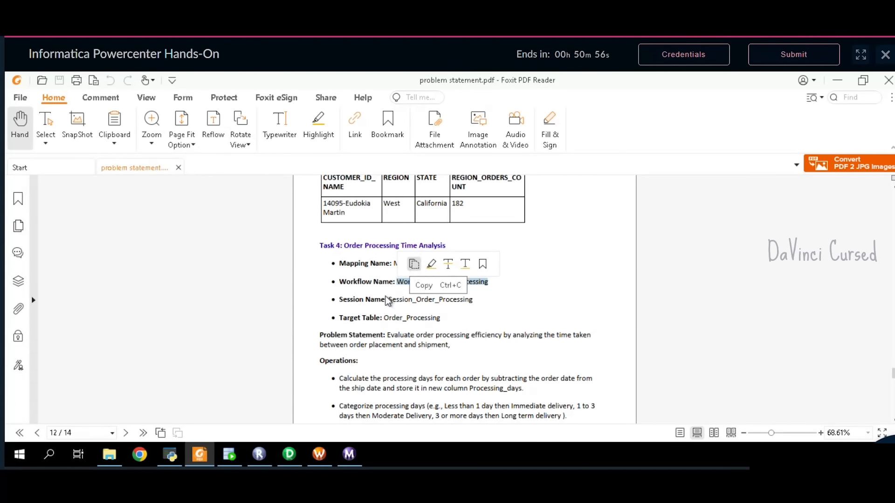
pyautogui.click(319, 455)
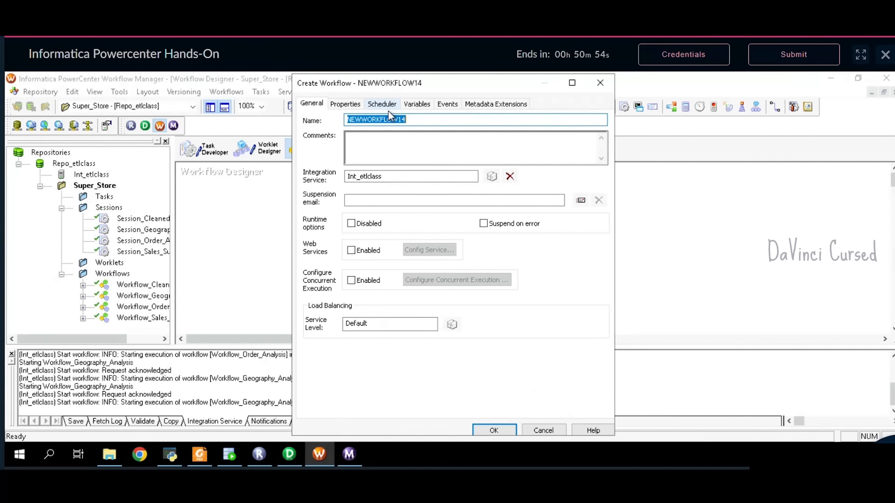
pyautogui.hotkey('ctrl', 'v')
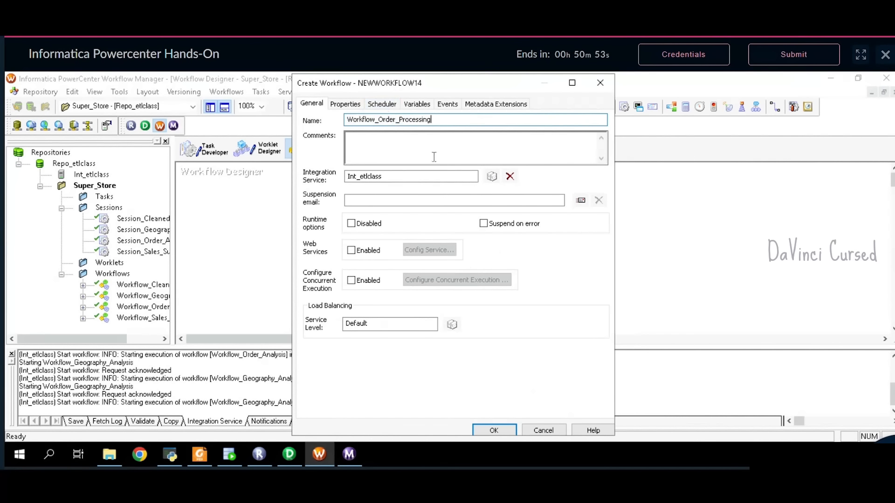
pyautogui.click(495, 430)
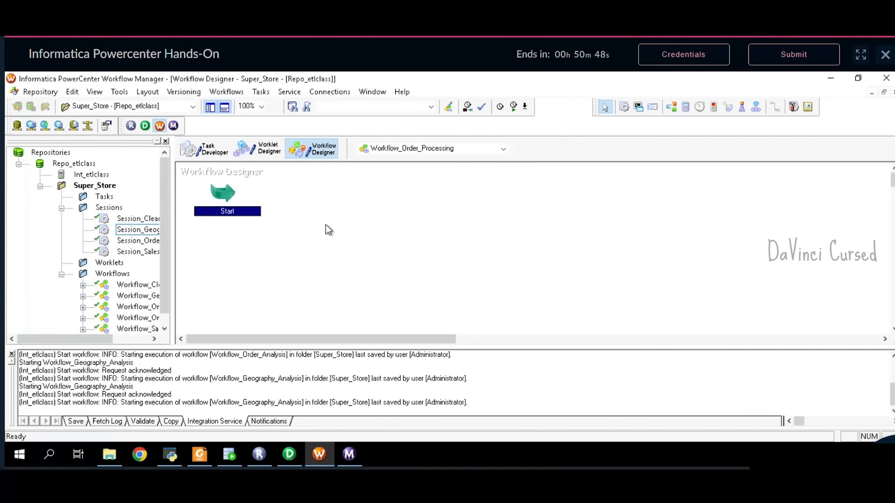
# - In Task Developer, create a session task named Session_Order_Processing, copied from the PDF
pyautogui.click(211, 153)
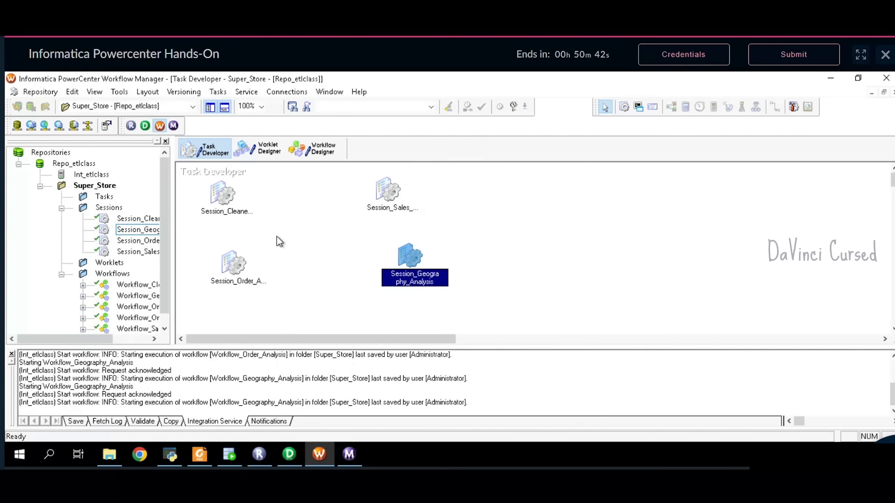
pyautogui.click(225, 95)
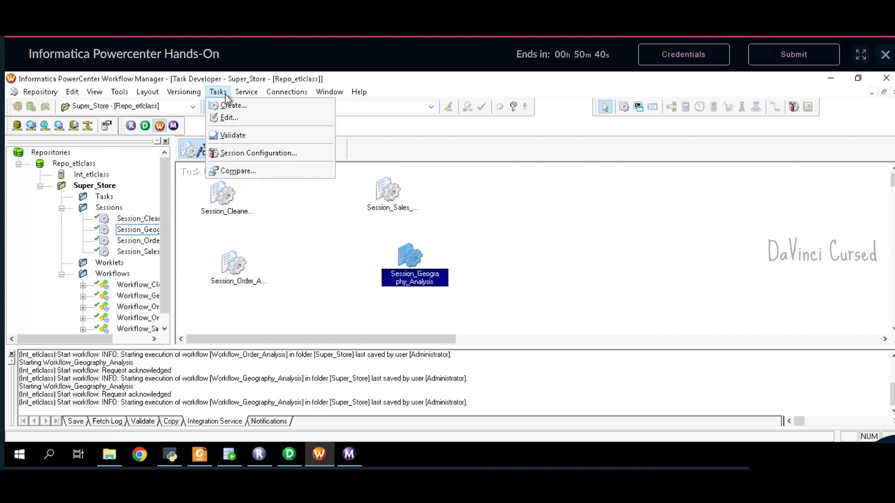
pyautogui.click(229, 108)
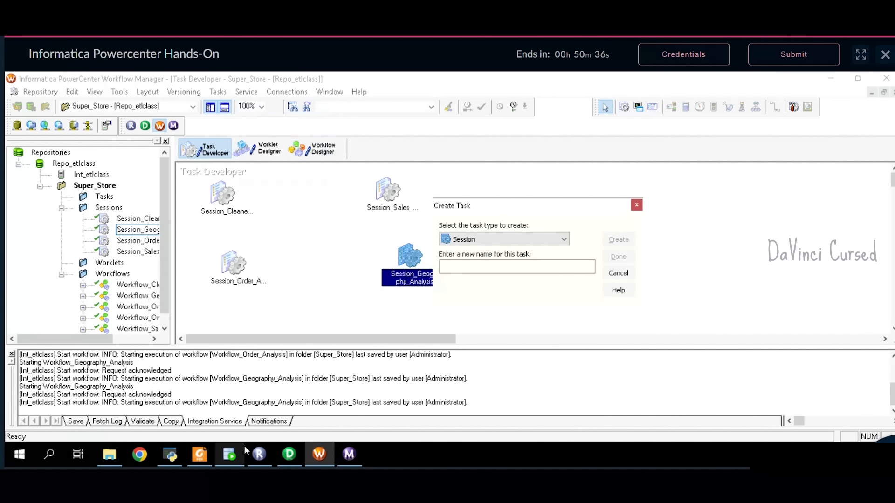
pyautogui.click(199, 454)
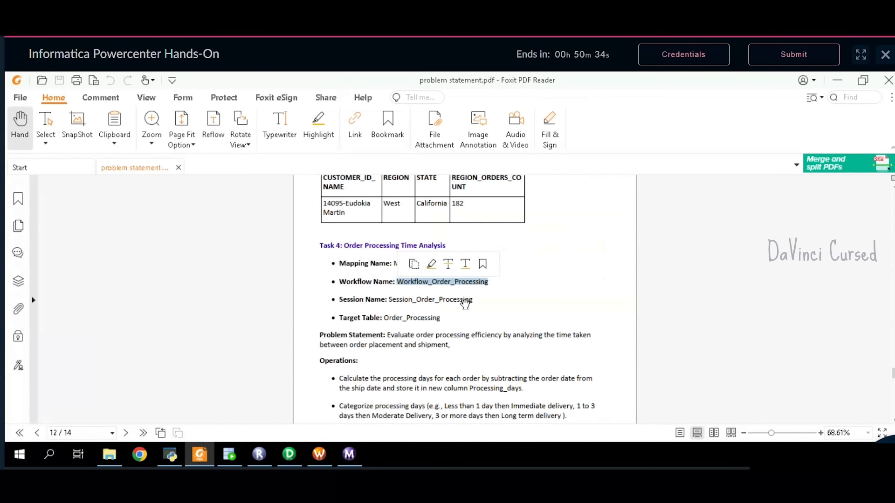
pyautogui.click(481, 304)
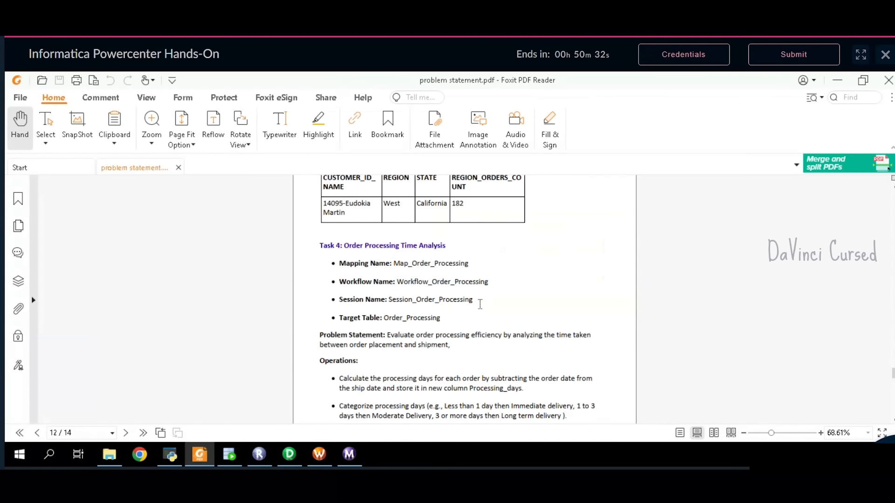
pyautogui.moveTo(481, 304); pyautogui.dragTo(391, 308)
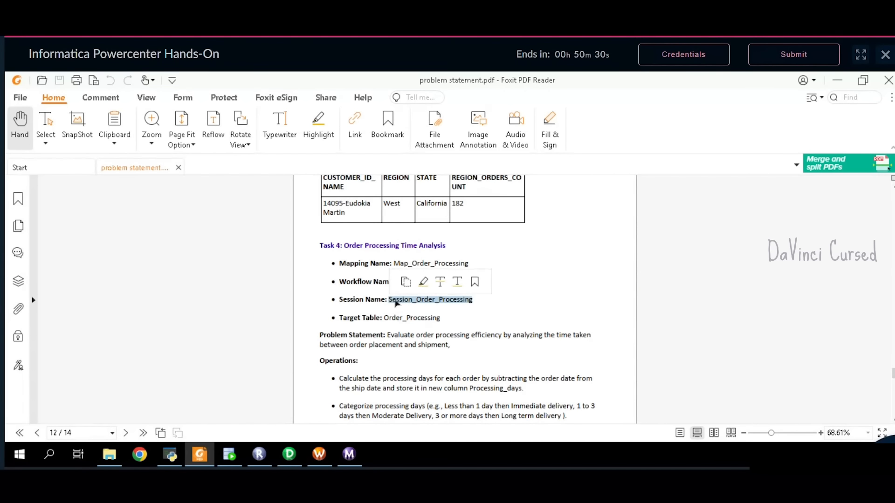
pyautogui.click(406, 284)
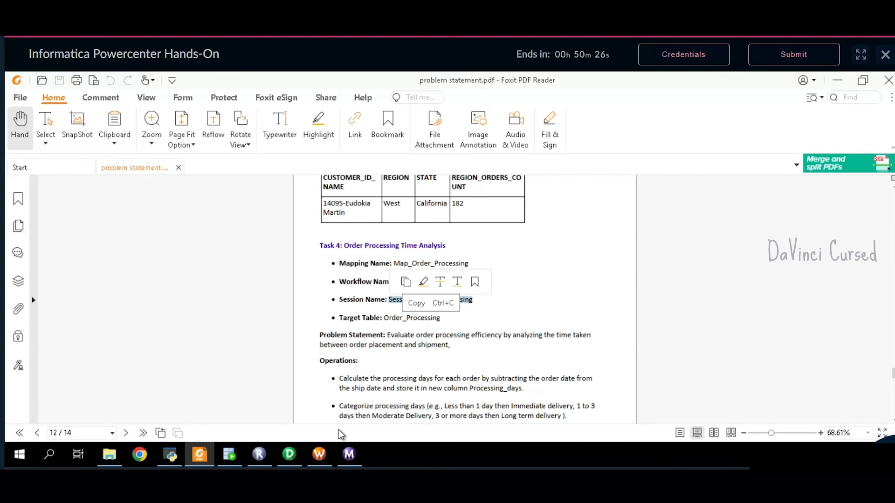
pyautogui.click(320, 455)
pyautogui.click(468, 272)
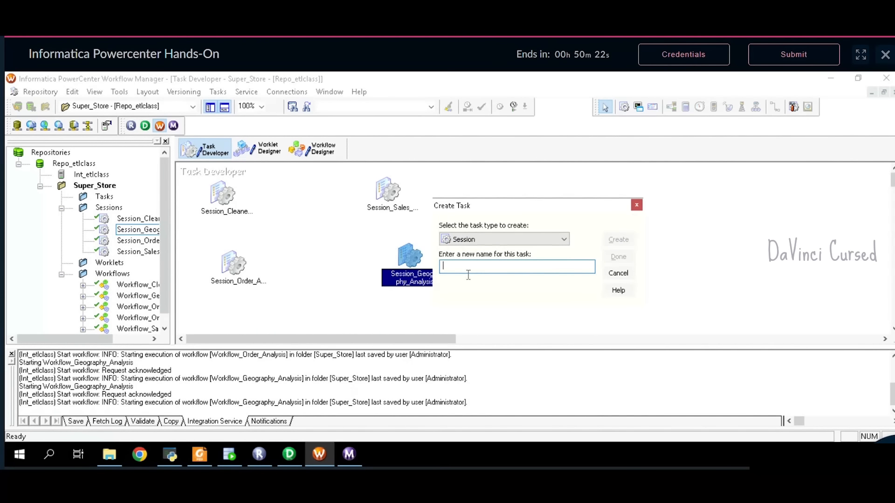
pyautogui.hotkey('ctrl', 'v')
pyautogui.click(619, 240)
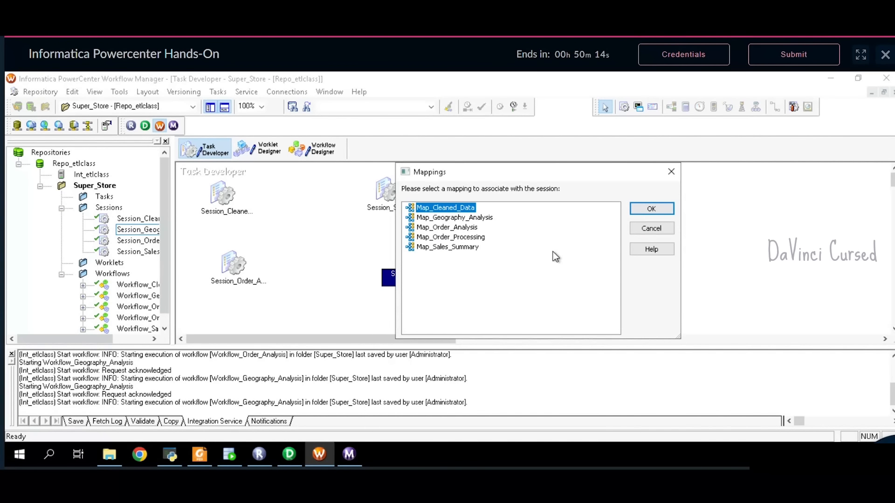
# - Tie the session to Map_Order_Processing, place it on the canvas, and open its properties
pyautogui.click(473, 237)
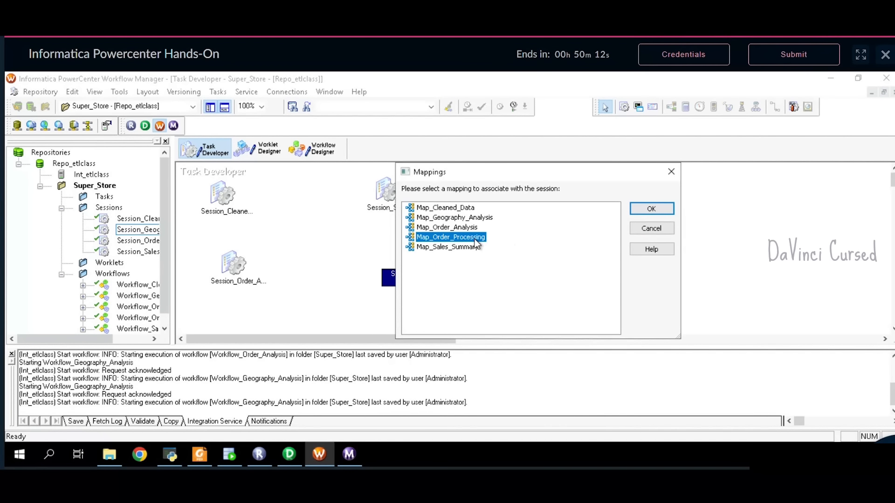
pyautogui.click(651, 209)
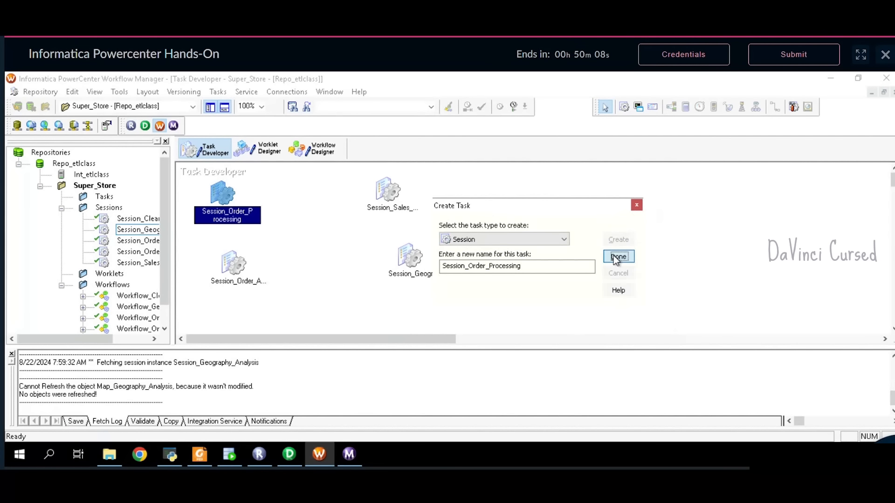
pyautogui.click(618, 257)
pyautogui.moveTo(242, 215); pyautogui.dragTo(555, 241)
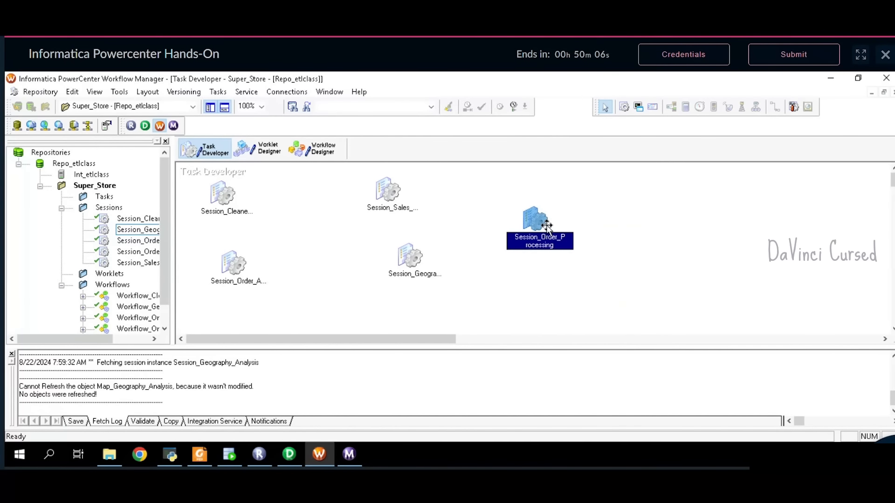
pyautogui.doubleClick(544, 226)
# - Set the session's $Source and $Target connections to Oracle
pyautogui.click(392, 124)
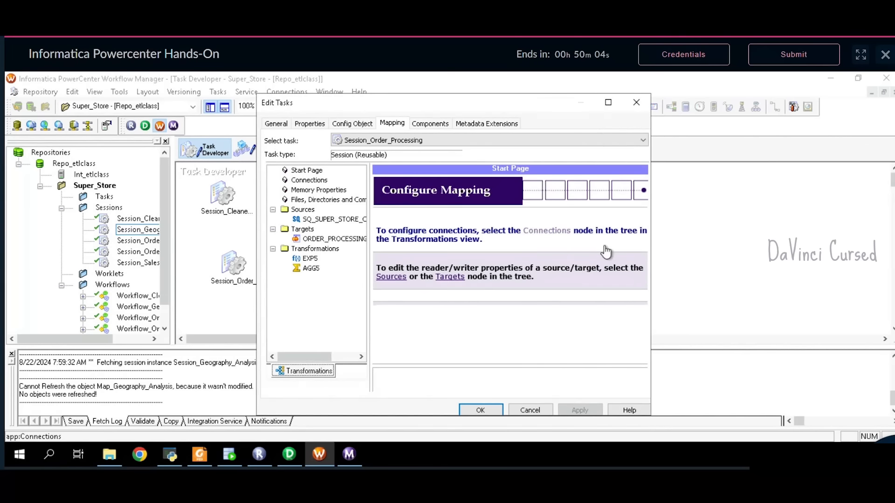
pyautogui.click(644, 255)
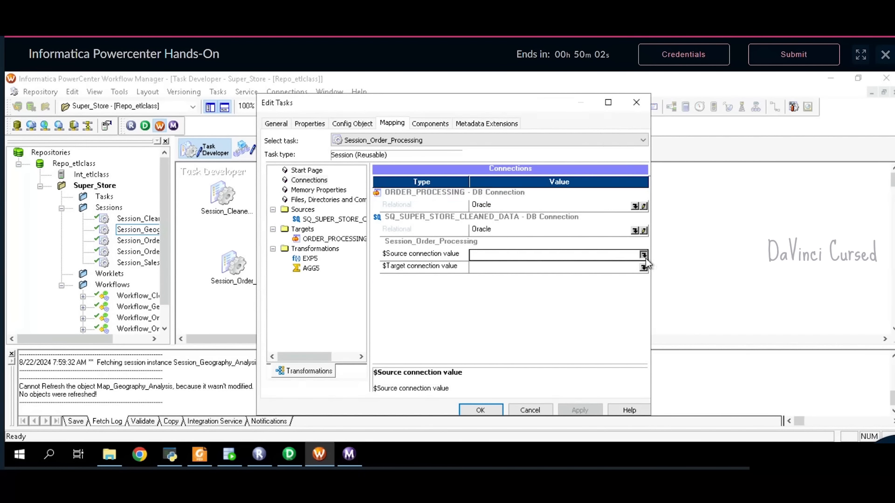
pyautogui.click(419, 260)
pyautogui.click(524, 193)
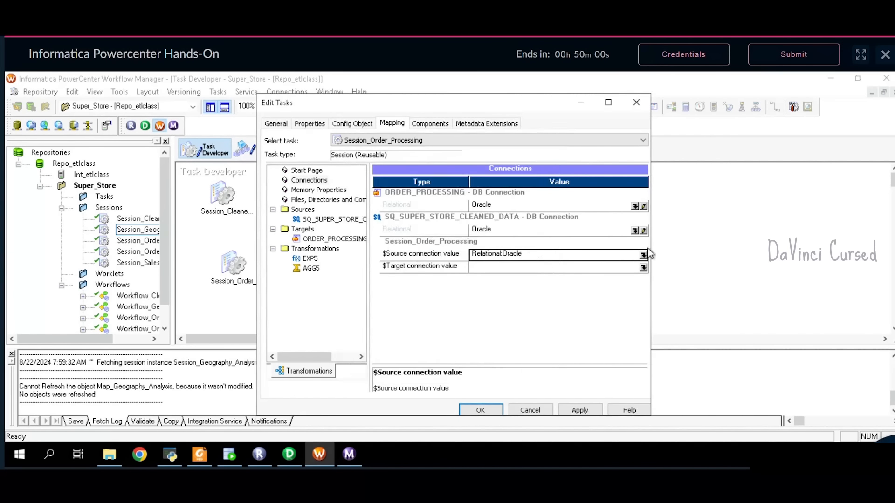
pyautogui.click(643, 268)
pyautogui.click(429, 259)
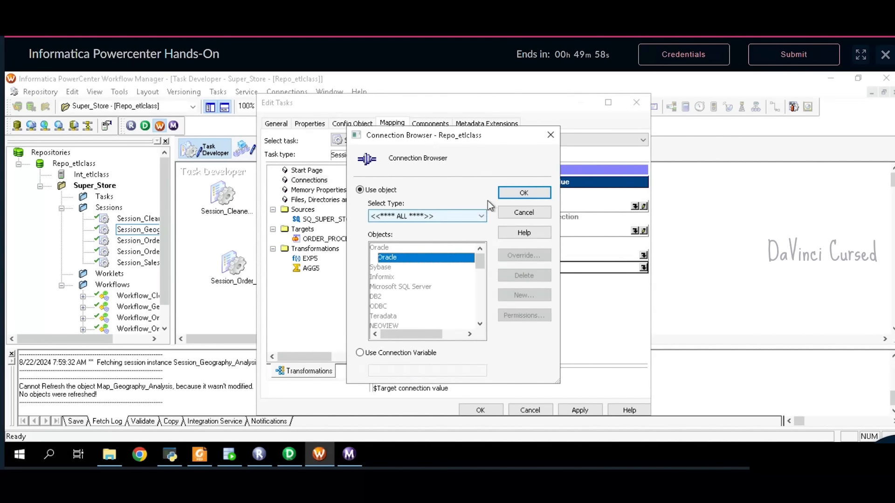
pyautogui.click(523, 193)
# - Enable the Truncate target table option for ORDER_PROCESSING and apply the session changes
pyautogui.click(327, 238)
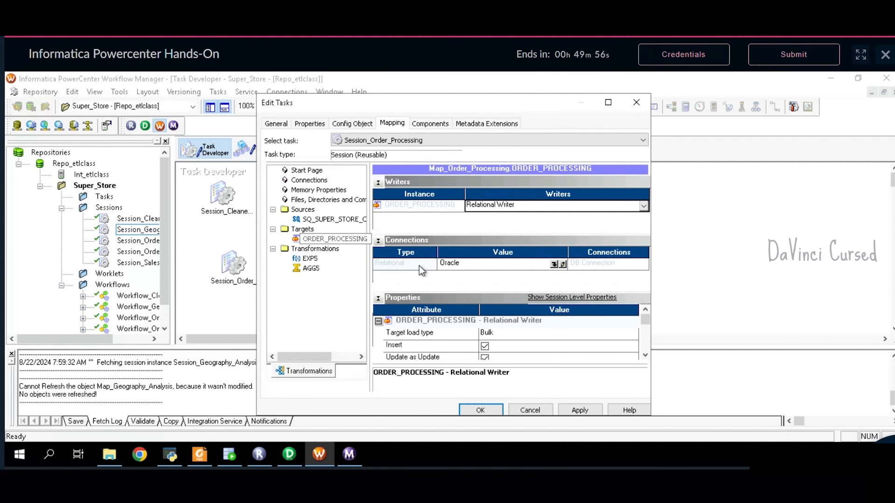
pyautogui.click(378, 240)
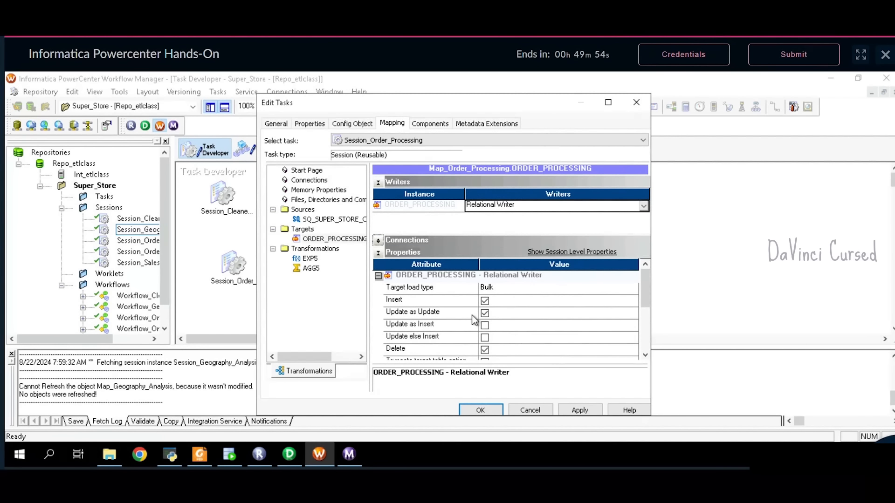
pyautogui.scroll(-1, 485, 328)
pyautogui.click(487, 327)
pyautogui.click(485, 325)
pyautogui.click(589, 412)
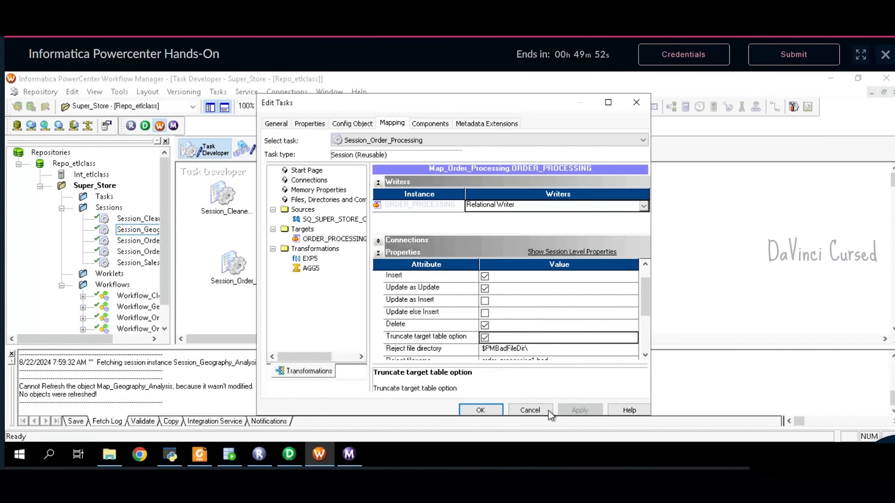
pyautogui.click(495, 410)
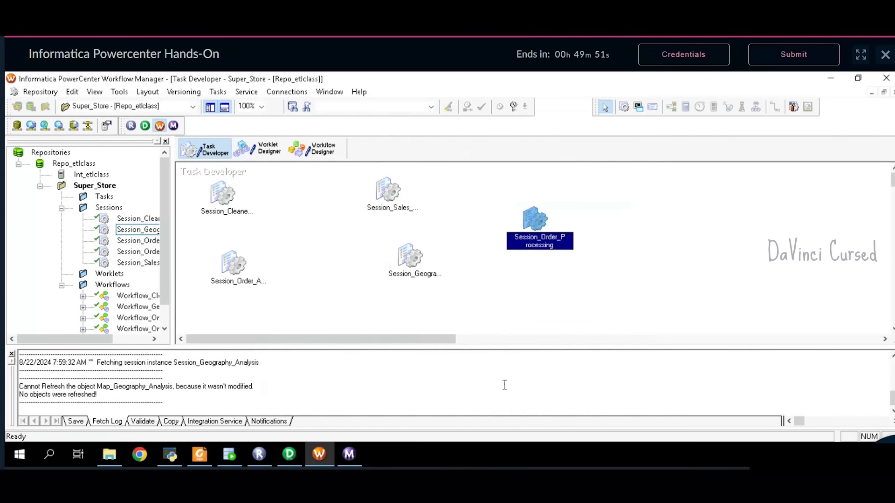
pyautogui.click(318, 150)
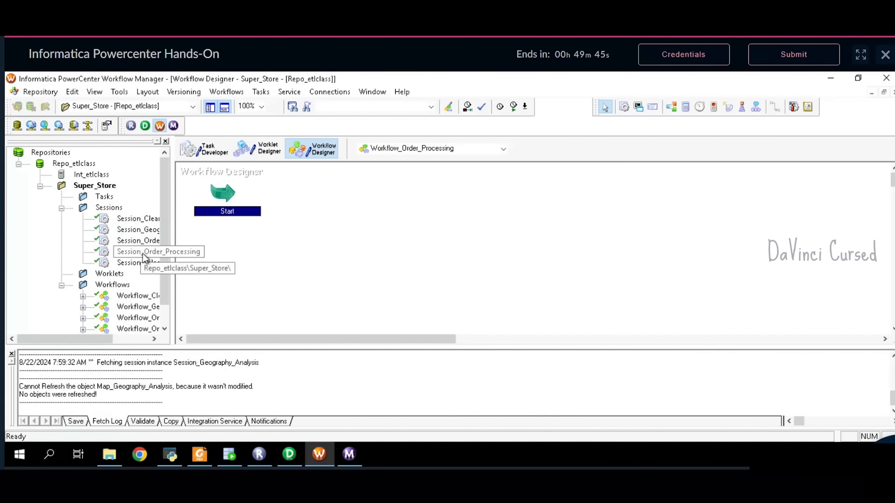
# - Add Session_Order_Processing to the workflow, link it from Start, and validate it
pyautogui.moveTo(142, 253); pyautogui.dragTo(428, 206)
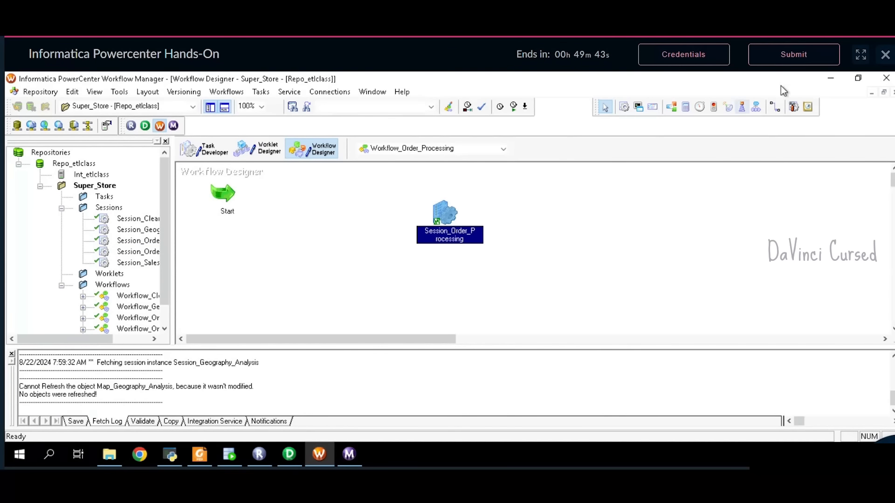
pyautogui.click(775, 106)
pyautogui.moveTo(236, 210)
pyautogui.mouseDown()
pyautogui.moveTo(429, 210)
pyautogui.moveTo(443, 218)
pyautogui.mouseUp()
pyautogui.rightClick(442, 224)
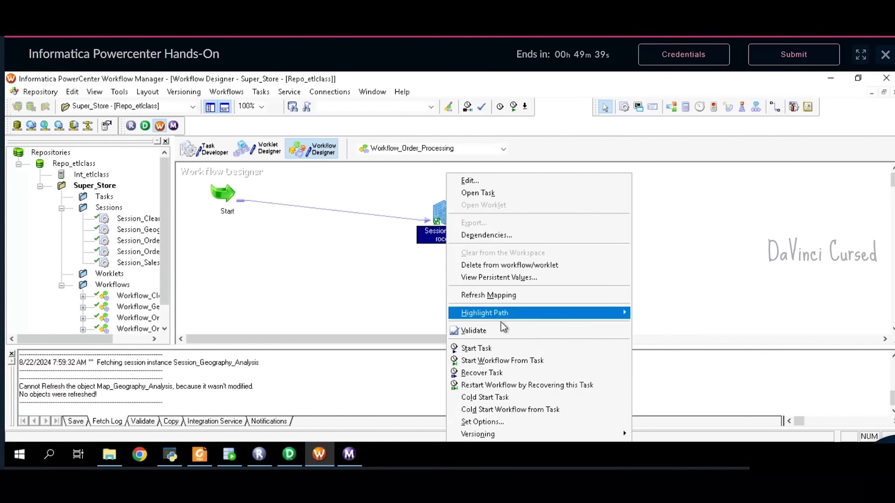
pyautogui.click(466, 328)
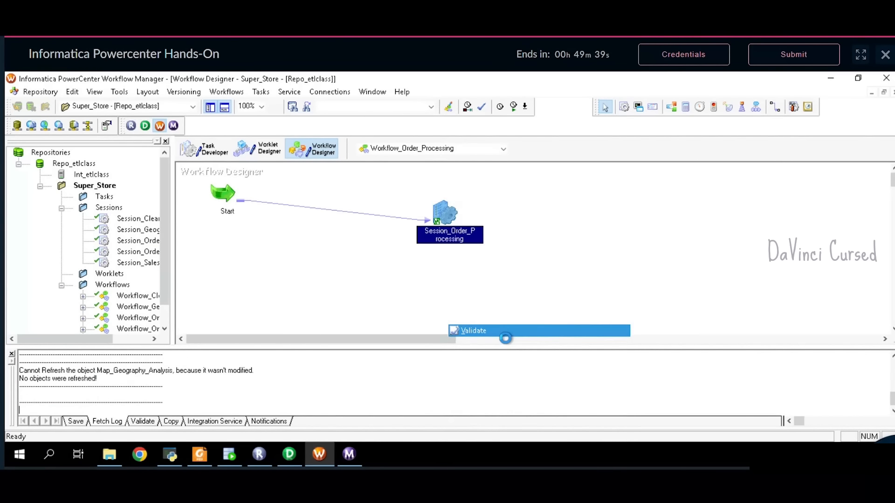
# - Save the workflow to the repository and start Workflow_Order_Processing
pyautogui.click(41, 92)
pyautogui.click(54, 239)
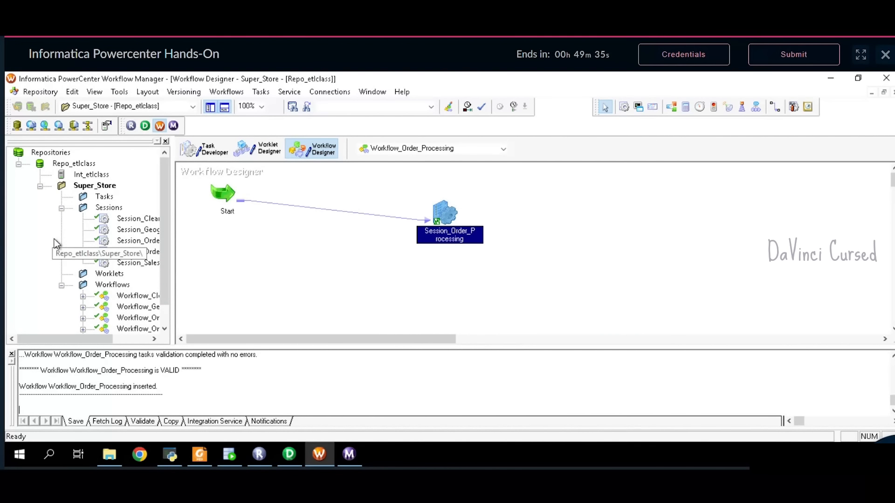
pyautogui.click(227, 92)
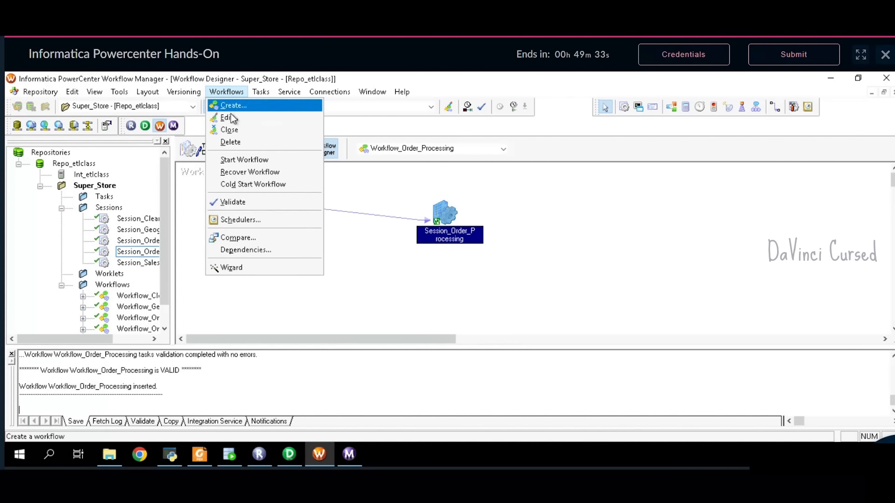
pyautogui.click(242, 160)
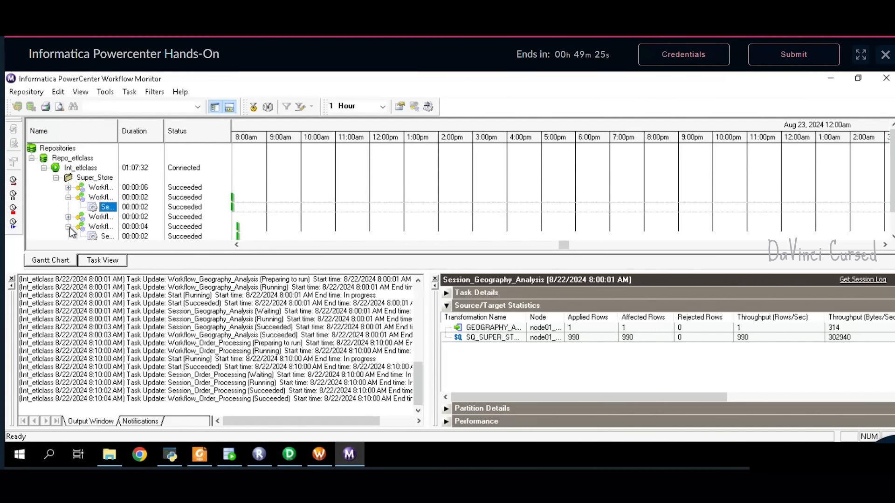
# - Select the Session_Order_Processing run and view its statistics: 990 source rows, 3 target rows
pyautogui.click(111, 237)
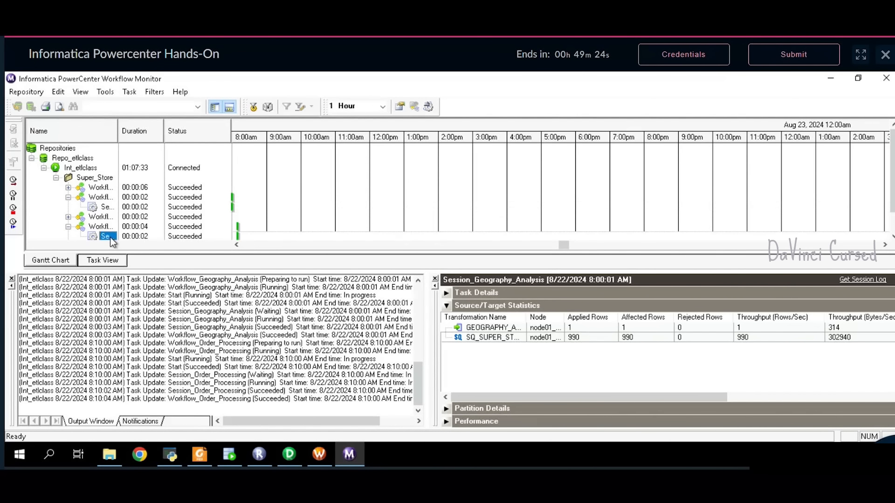
pyautogui.click(68, 197)
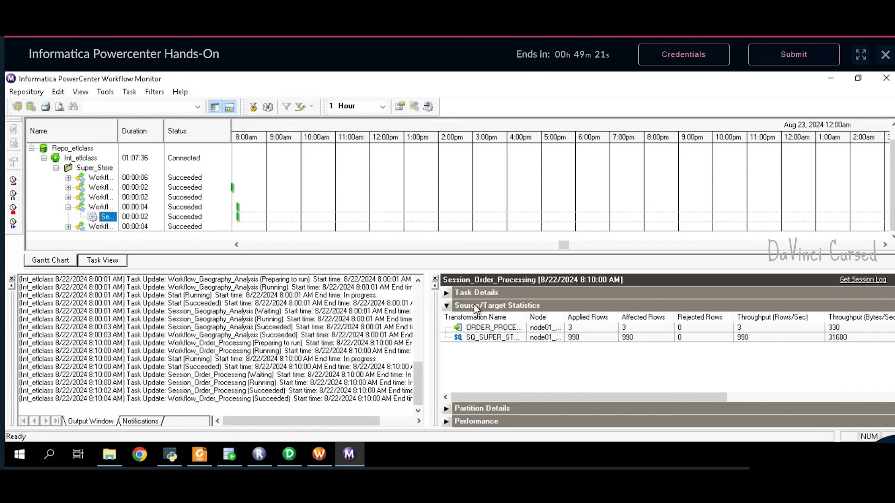
pyautogui.click(594, 328)
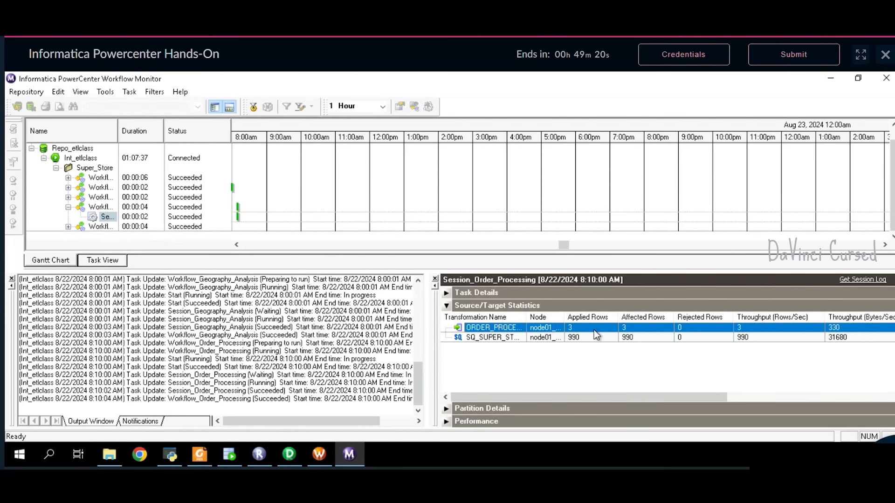
# - Run SELECT * FROM ORDER_PROCESSING in SQL Developer to get the three delivery category counts
pyautogui.click(236, 460)
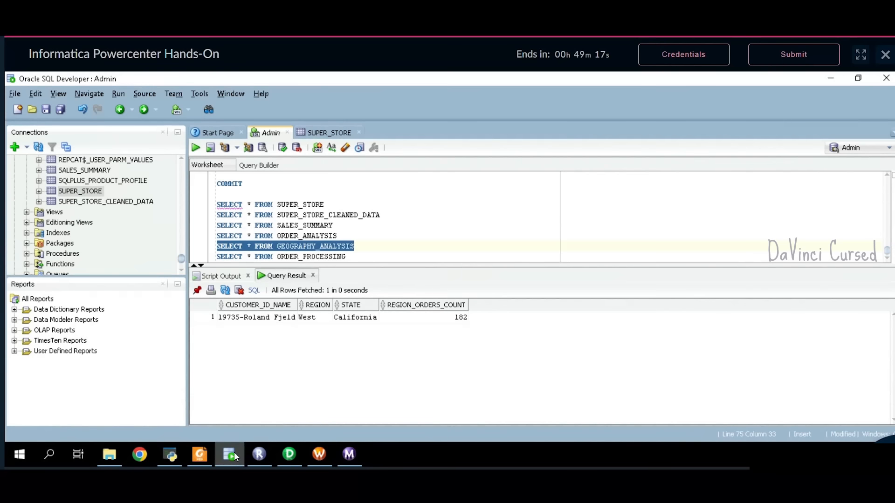
pyautogui.moveTo(356, 257); pyautogui.dragTo(228, 264)
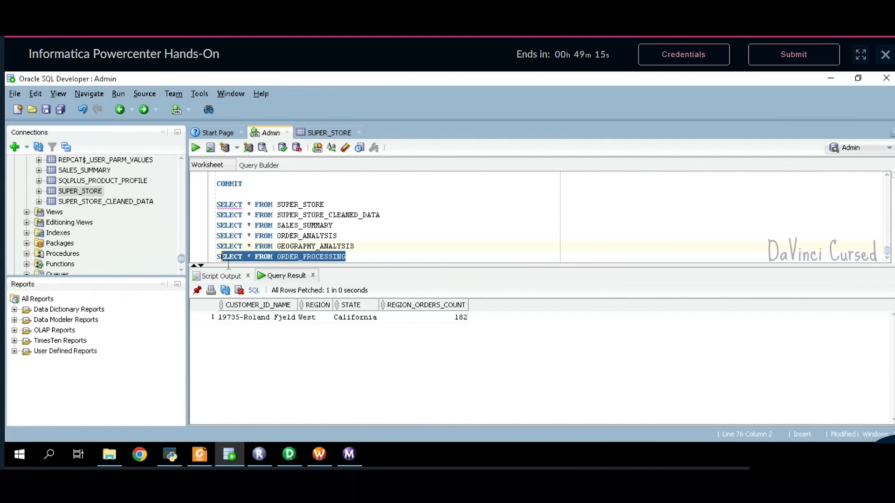
pyautogui.click(195, 152)
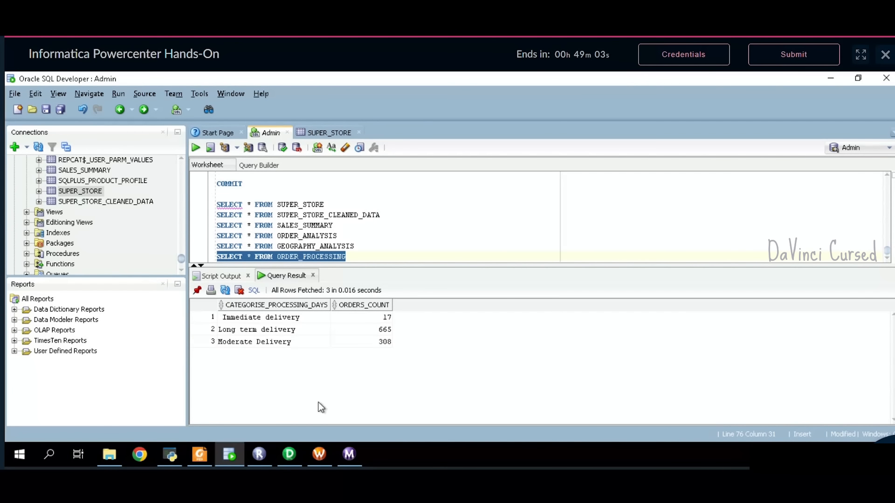
pyautogui.click(199, 455)
# - Check the page 14 Sample Output, then run sample_test with PowerShell from the project folder
pyautogui.scroll(-20, 494, 338)
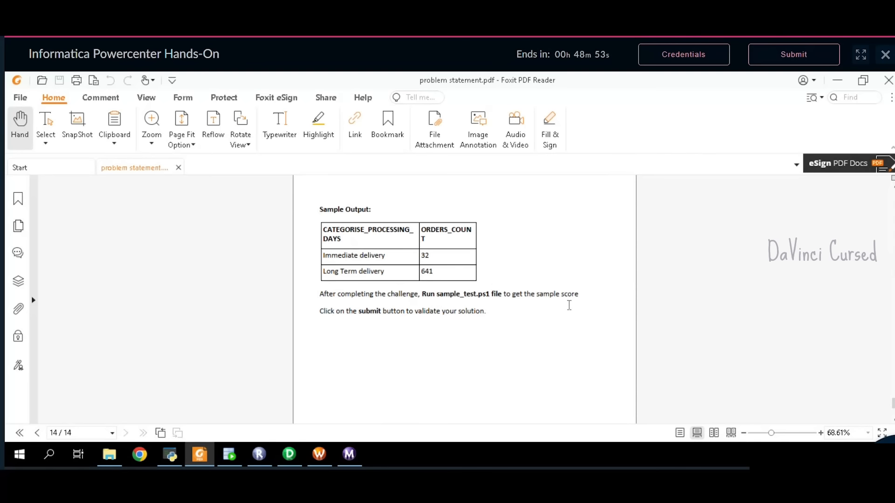
pyautogui.click(108, 459)
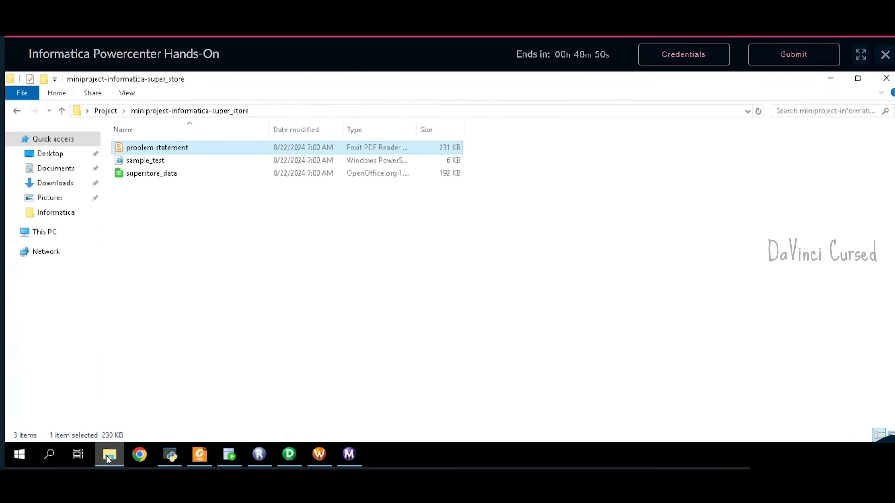
pyautogui.click(165, 161)
pyautogui.rightClick(175, 163)
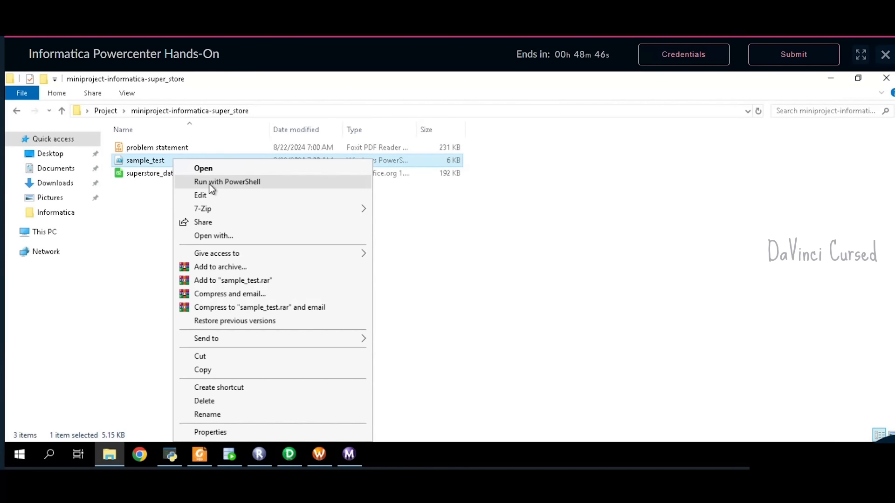
pyautogui.click(211, 184)
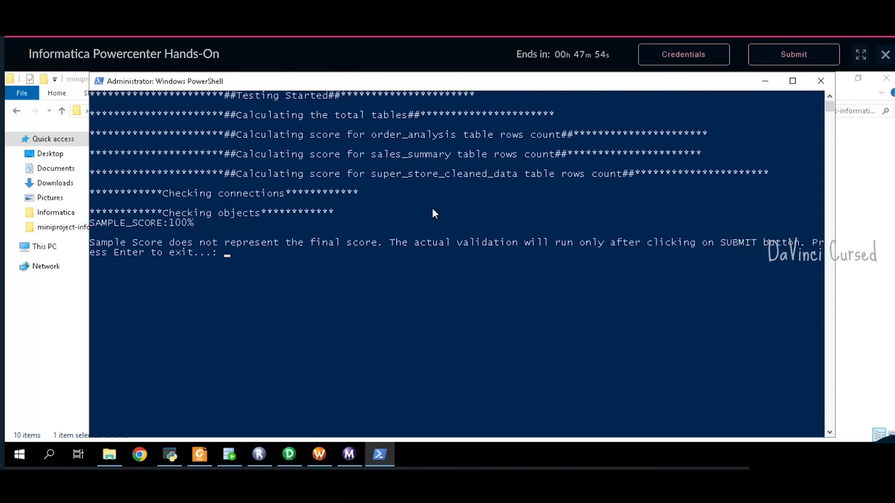
# - Exit the PowerShell test window once it reports SAMPLE_SCORE:100%
pyautogui.press('Return')
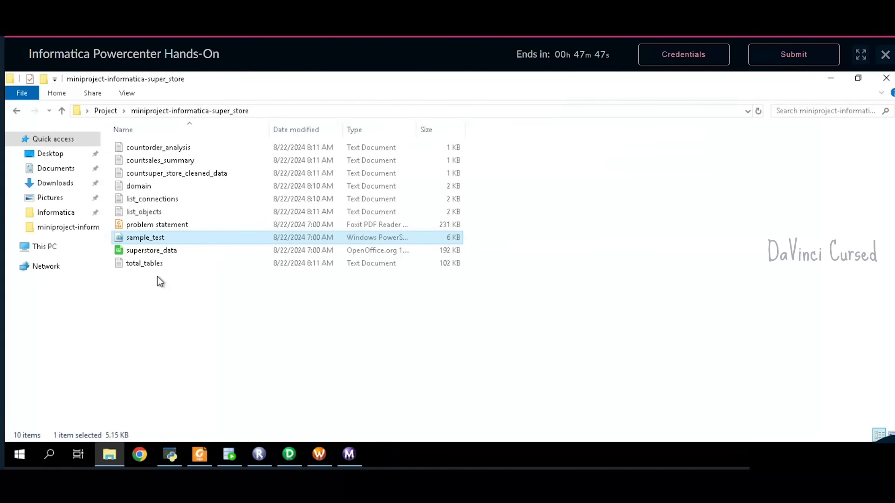
# - Review the countorder_analysis, countsales_summary and countsuper_store_cleaned_data files, then close the folder
pyautogui.doubleClick(152, 150)
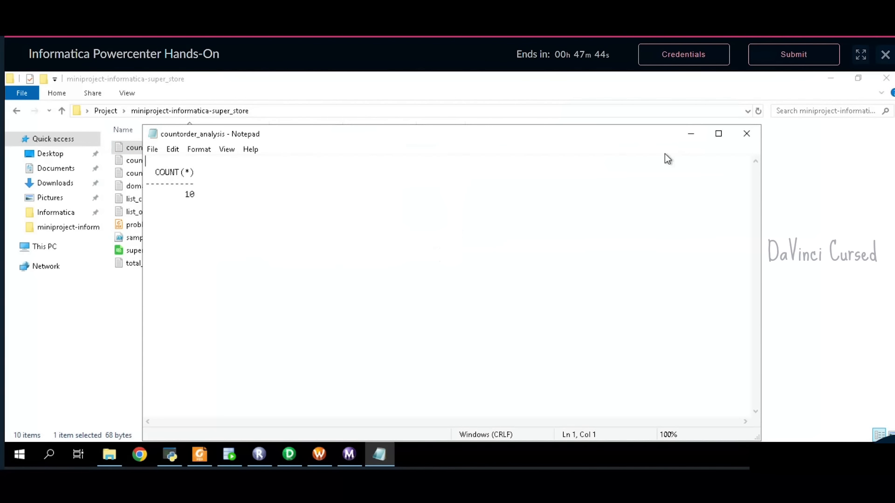
pyautogui.click(747, 134)
pyautogui.doubleClick(212, 163)
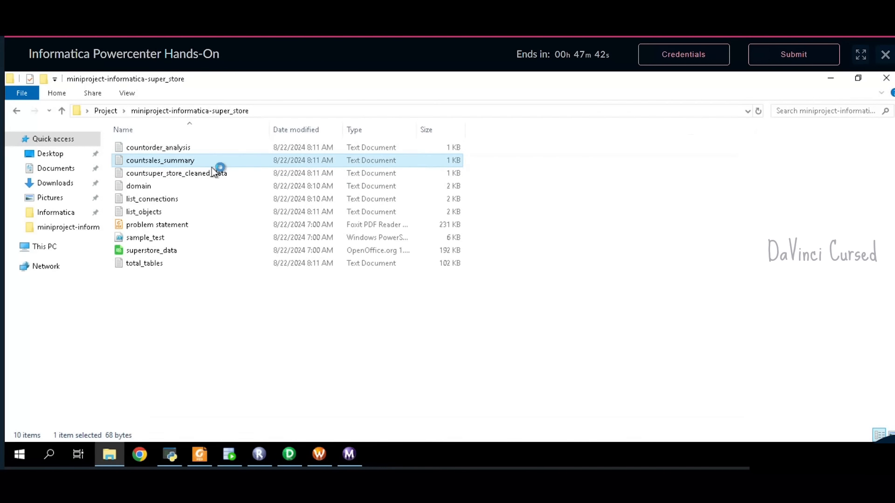
pyautogui.click(748, 134)
pyautogui.doubleClick(206, 176)
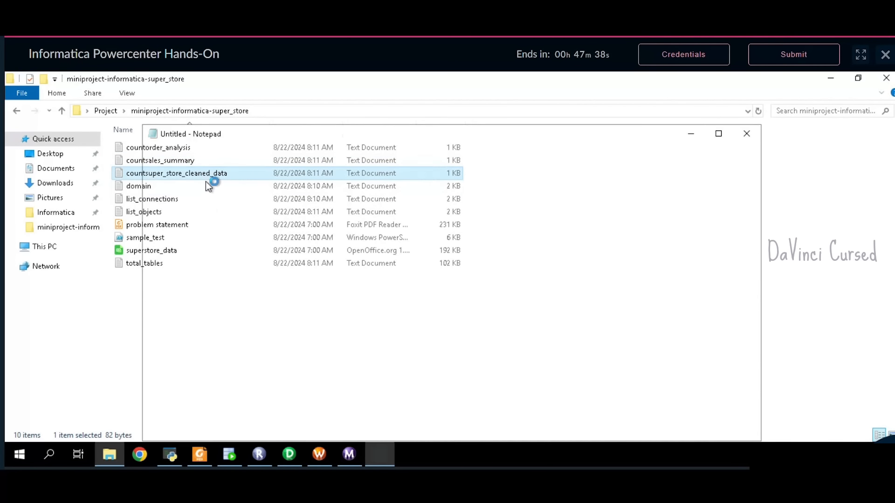
pyautogui.click(746, 134)
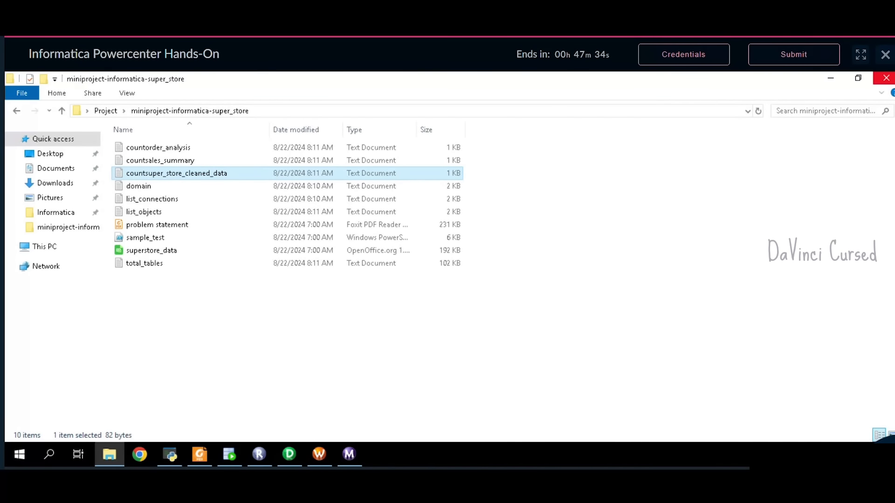
pyautogui.click(886, 77)
# - Close the Foxit PDF and minimize SQL Developer and the PowerCenter client windows
pyautogui.click(884, 84)
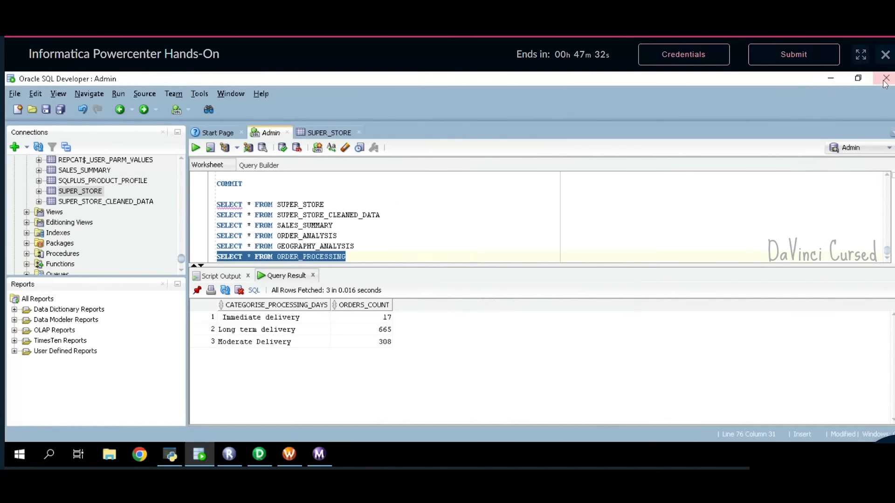
pyautogui.click(834, 88)
pyautogui.click(834, 85)
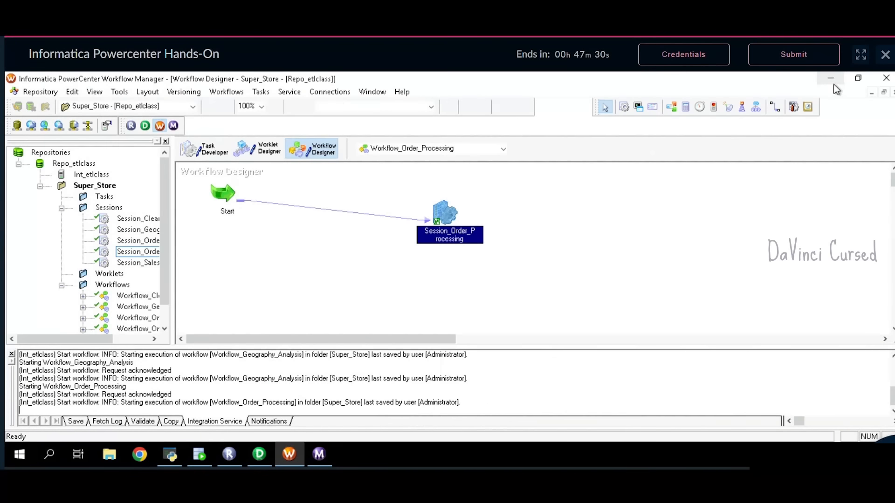
pyautogui.click(834, 85)
pyautogui.click(834, 85)
pyautogui.click(833, 84)
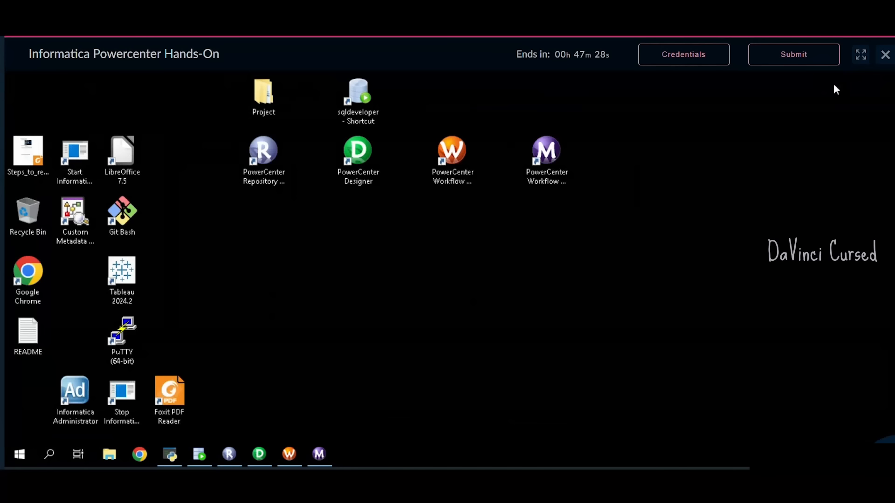
# - Refresh the desktop twice, then submit the lab challenge and confirm the submission
pyautogui.rightClick(743, 144)
pyautogui.click(772, 181)
pyautogui.rightClick(771, 183)
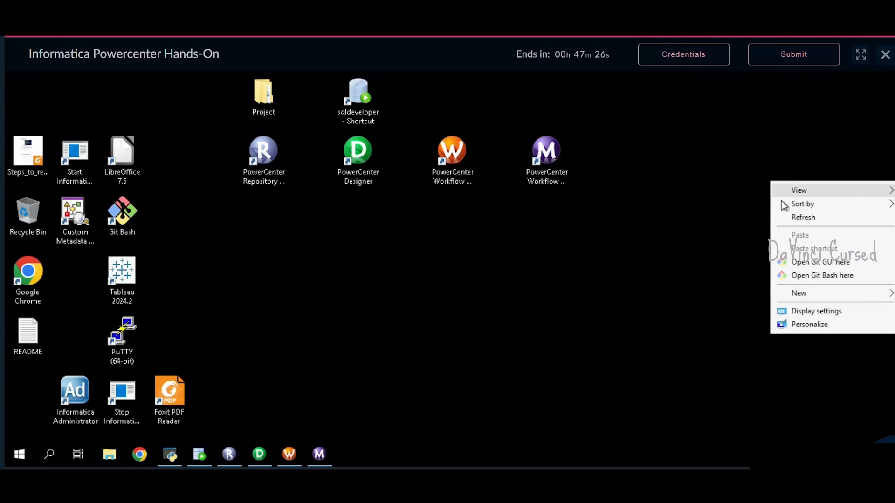
pyautogui.click(783, 214)
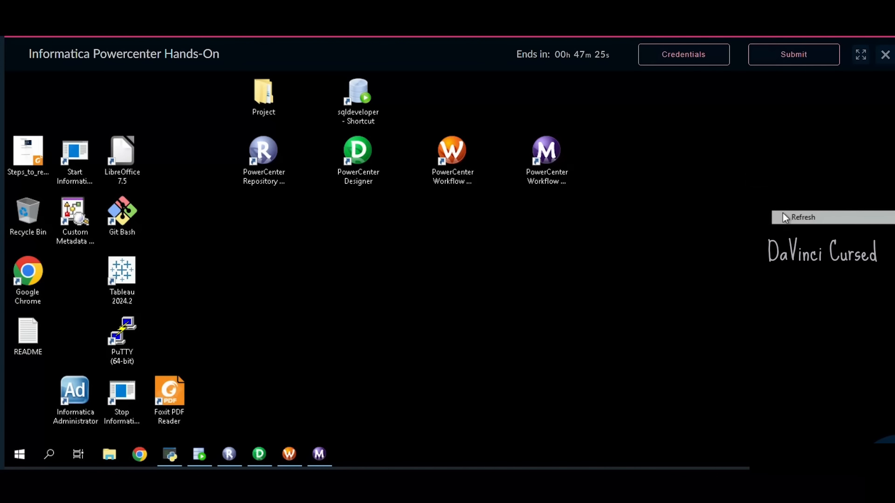
pyautogui.click(765, 63)
pyautogui.click(522, 291)
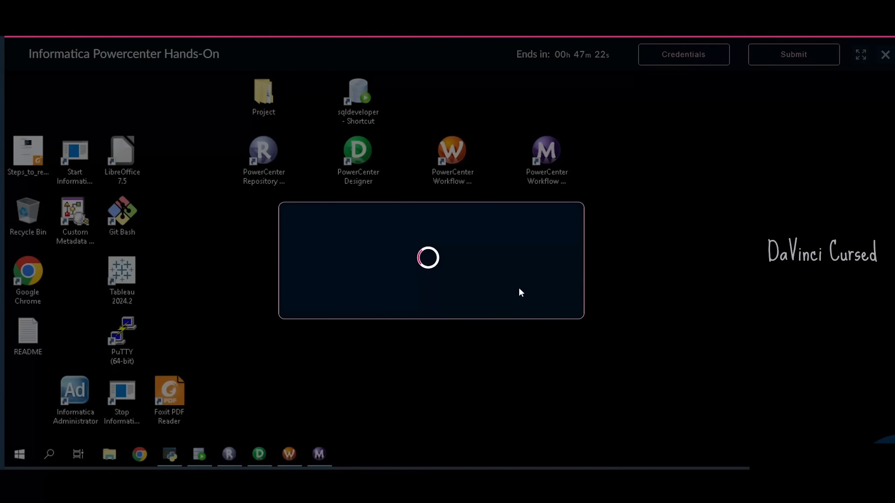